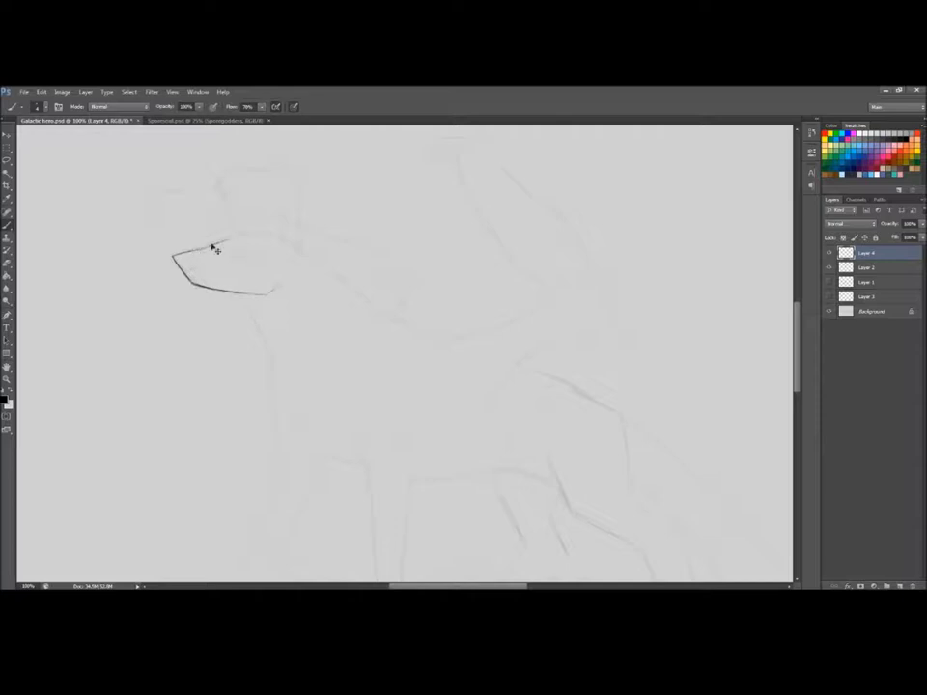
# Undo the last head stroke and redraw the creature's snout and forehead line over the faint sketch
pyautogui.hotkey('ctrl', 'z')
pyautogui.click(7, 367)
pyautogui.click(51, 375)
pyautogui.moveTo(58, 375); pyautogui.dragTo(37, 218)
pyautogui.click(8, 225)
pyautogui.scroll(2, 472, 366)
pyautogui.click(7, 367)
pyautogui.moveTo(135, 364)
pyautogui.mouseDown()
pyautogui.moveTo(180, 323)
pyautogui.moveTo(190, 275)
pyautogui.mouseUp()
pyautogui.click(7, 224)
# Draw the creature's narrow eye inside the head, plus the nostril and mouth lines on the muzzle
pyautogui.moveTo(300, 169)
pyautogui.mouseDown()
pyautogui.moveTo(344, 195)
pyautogui.moveTo(305, 173)
pyautogui.moveTo(372, 211)
pyautogui.moveTo(387, 232)
pyautogui.moveTo(343, 210)
pyautogui.mouseUp()
pyautogui.hotkey('ctrl', 'z')
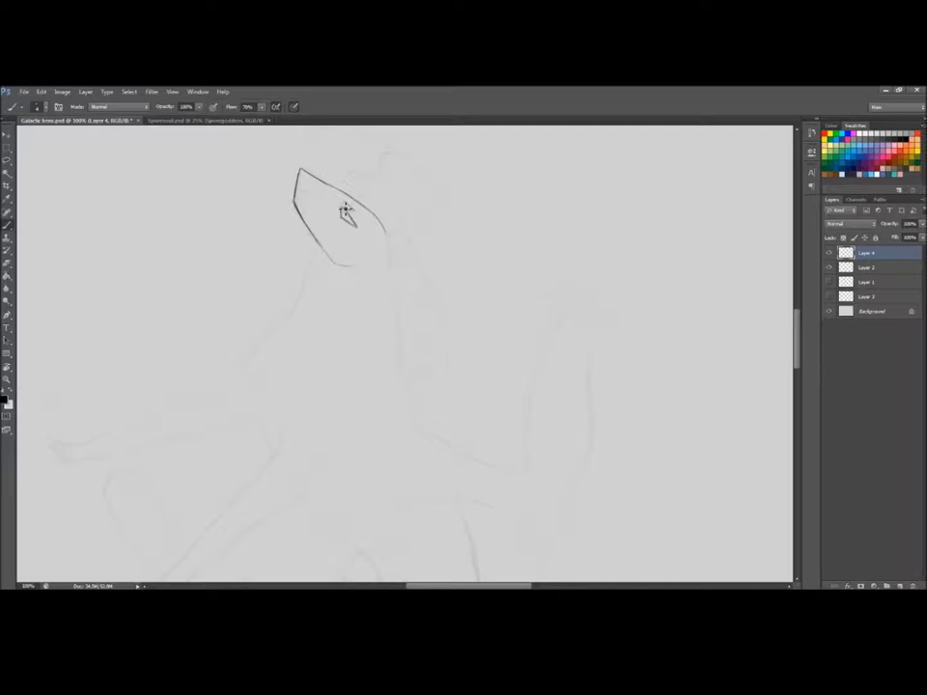
pyautogui.moveTo(347, 214)
pyautogui.mouseDown()
pyautogui.moveTo(353, 231)
pyautogui.moveTo(340, 210)
pyautogui.mouseUp()
pyautogui.moveTo(343, 208); pyautogui.dragTo(337, 224)
pyautogui.moveTo(298, 183); pyautogui.dragTo(307, 187)
pyautogui.moveTo(301, 197); pyautogui.dragTo(314, 218)
pyautogui.click(8, 367)
pyautogui.click(120, 109)
pyautogui.click(9, 224)
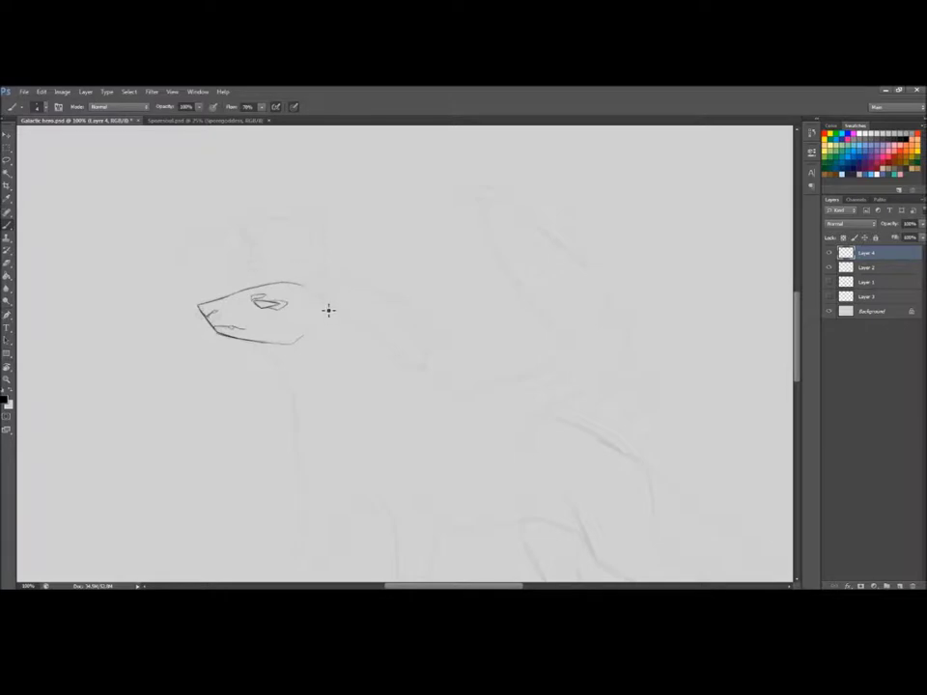
pyautogui.moveTo(325, 314); pyautogui.dragTo(322, 220)
pyautogui.hotkey('ctrl', 'alt', 'z')
pyautogui.hotkey('ctrl', 'alt', 'z')
pyautogui.hotkey('ctrl', 'alt', 'z')
# Draw the outer contour of the angular horn rising from the back of the head to its curled tip
pyautogui.click(9, 367)
pyautogui.moveTo(222, 367); pyautogui.dragTo(643, 337)
pyautogui.moveTo(797, 365); pyautogui.dragTo(797, 373)
pyautogui.moveTo(512, 588); pyautogui.dragTo(528, 588)
pyautogui.moveTo(541, 425); pyautogui.dragTo(570, 328)
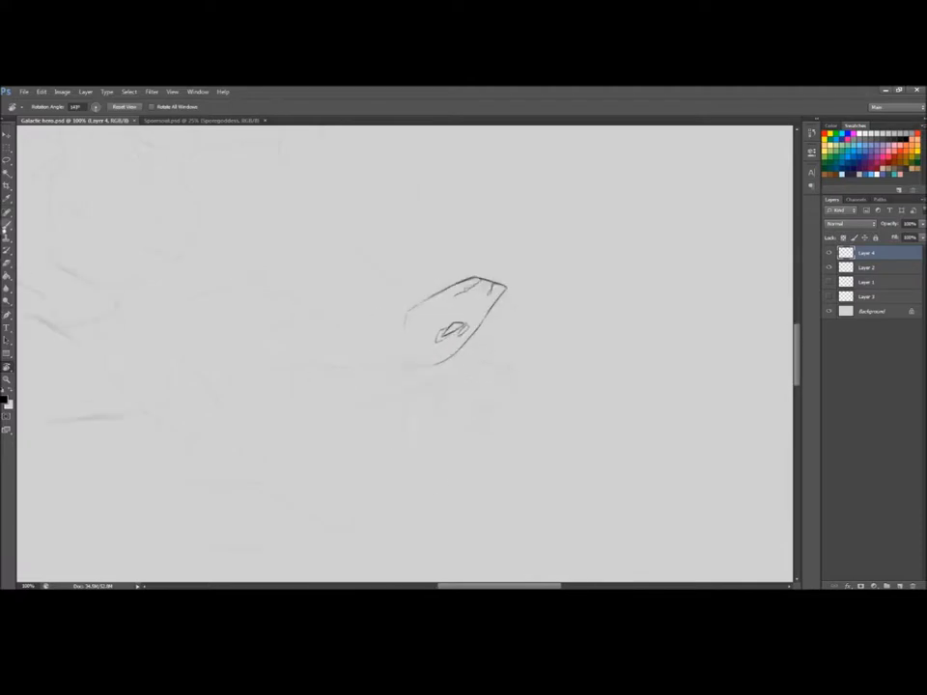
pyautogui.click(7, 225)
pyautogui.moveTo(404, 361)
pyautogui.mouseDown()
pyautogui.moveTo(461, 437)
pyautogui.moveTo(380, 437)
pyautogui.moveTo(429, 397)
pyautogui.moveTo(430, 375)
pyautogui.moveTo(416, 384)
pyautogui.mouseUp()
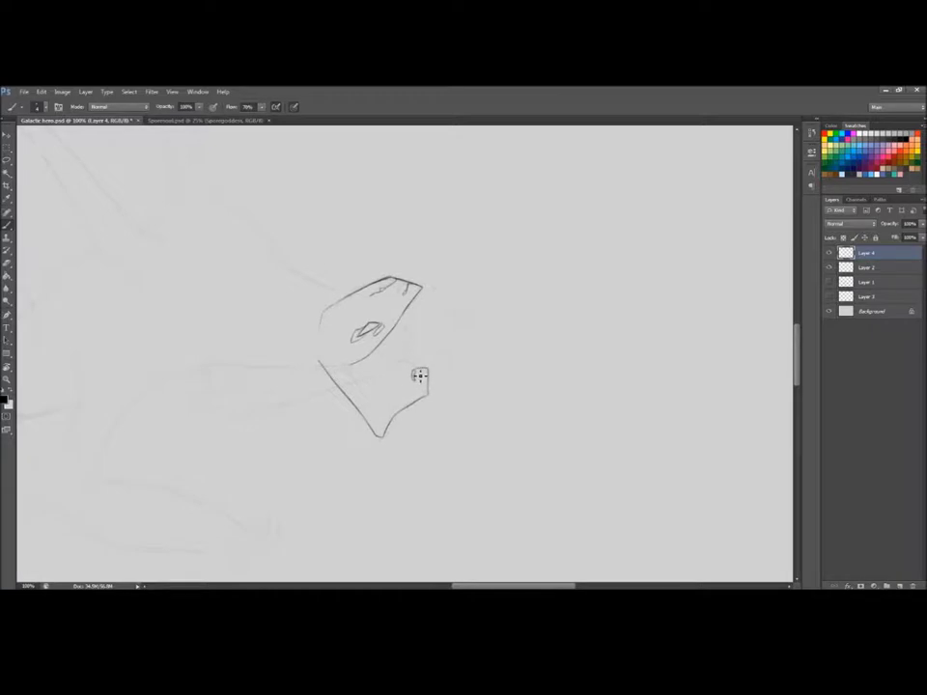
# Draw the inner contour of the near horn and its curled tip, undoing stray strokes, and save the document
pyautogui.moveTo(420, 374)
pyautogui.mouseDown()
pyautogui.moveTo(423, 391)
pyautogui.moveTo(385, 424)
pyautogui.moveTo(334, 351)
pyautogui.mouseUp()
pyautogui.hotkey('ctrl', 'alt', 'z')
pyautogui.hotkey('ctrl', 'alt', 'z')
pyautogui.moveTo(381, 421); pyautogui.dragTo(414, 400)
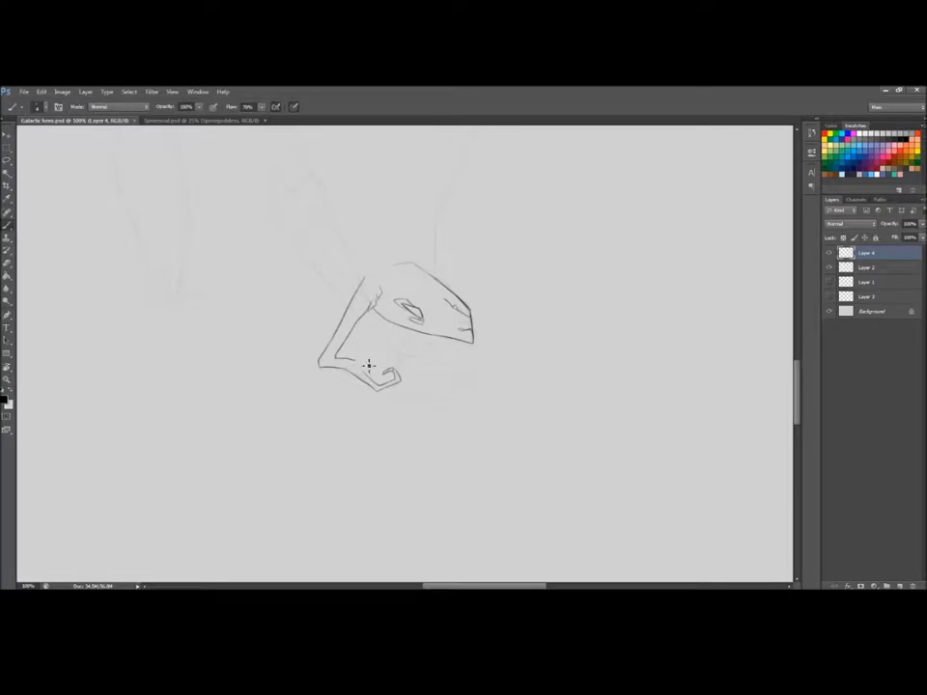
pyautogui.moveTo(368, 364); pyautogui.dragTo(374, 374)
pyautogui.press('e')
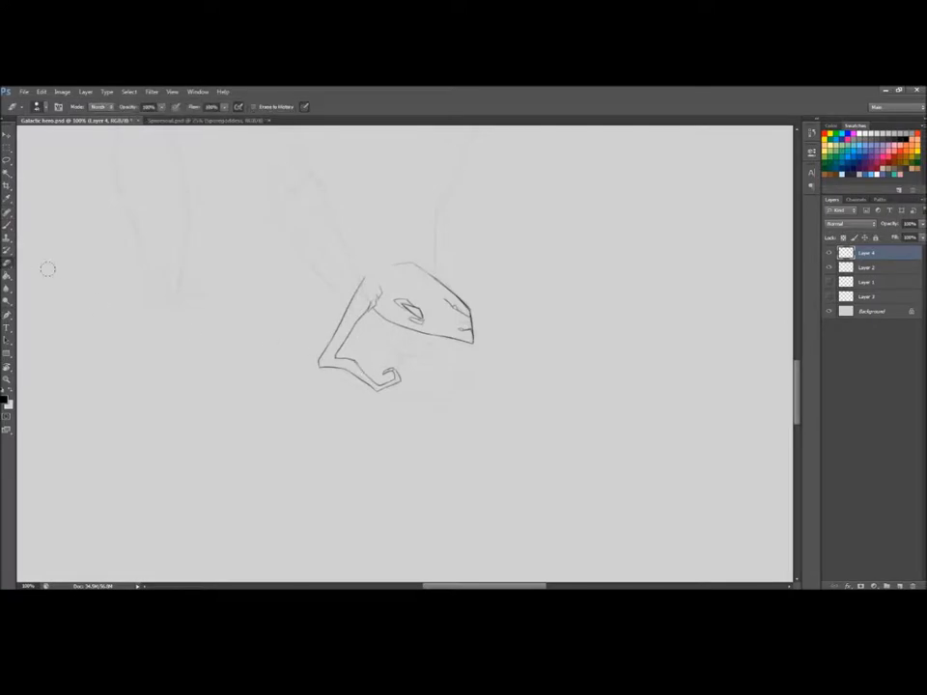
pyautogui.click(7, 235)
pyautogui.hotkey('ctrl', 's')
# Draw the second, far horn behind the first with its own stem and curled tip, and save the document
pyautogui.click(8, 227)
pyautogui.press('r')
pyautogui.click(124, 107)
pyautogui.click(8, 225)
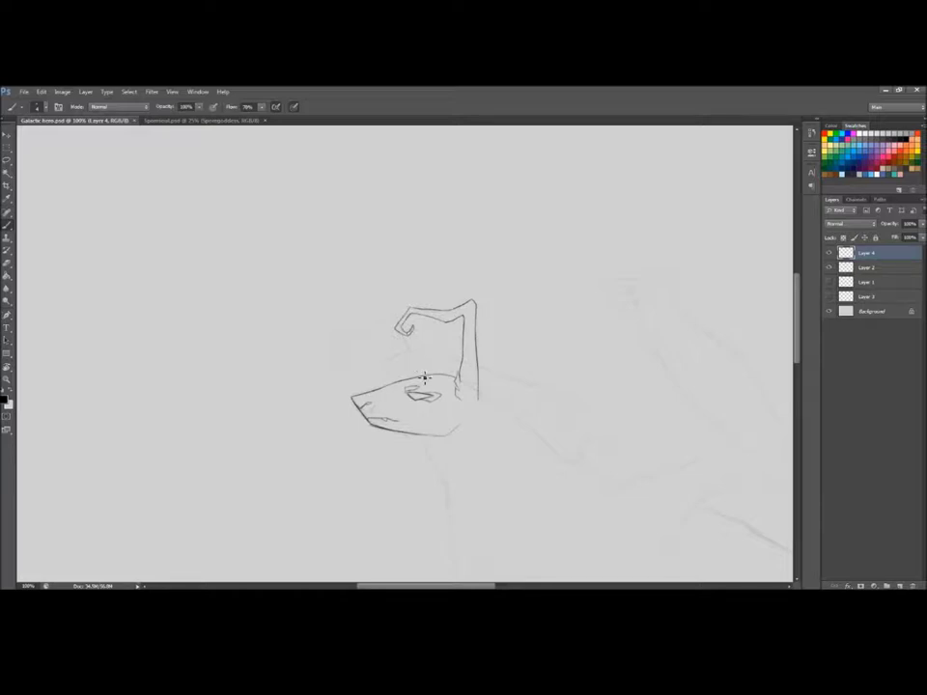
pyautogui.press('r')
pyautogui.moveTo(203, 359)
pyautogui.mouseDown()
pyautogui.moveTo(464, 376)
pyautogui.moveTo(409, 351)
pyautogui.mouseUp()
pyautogui.press('b')
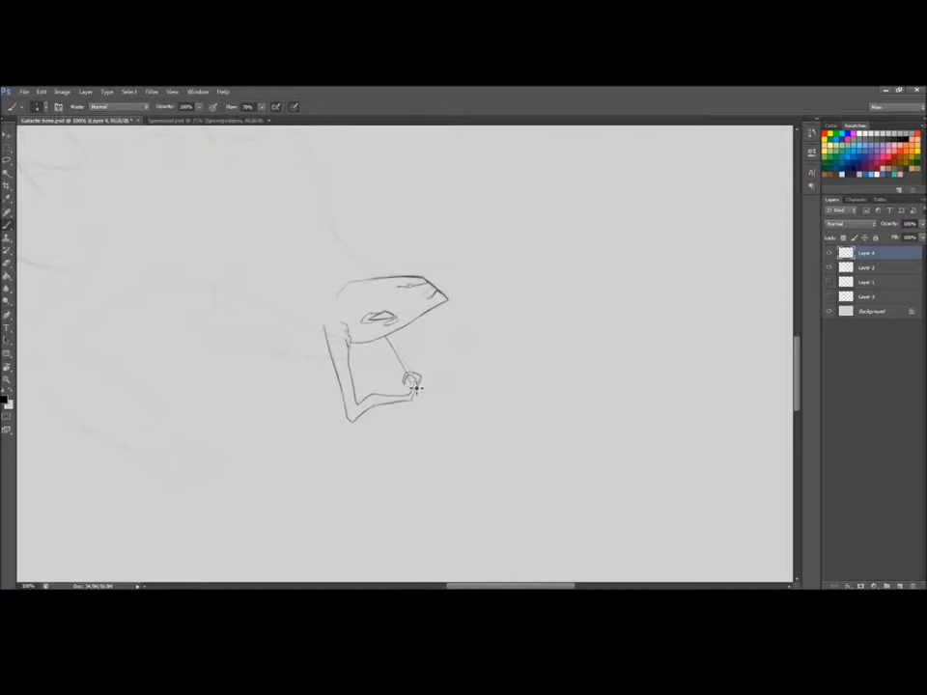
pyautogui.moveTo(433, 375)
pyautogui.mouseDown()
pyautogui.moveTo(417, 386)
pyautogui.moveTo(459, 360)
pyautogui.moveTo(463, 338)
pyautogui.moveTo(451, 345)
pyautogui.mouseUp()
pyautogui.moveTo(459, 352); pyautogui.dragTo(419, 378)
pyautogui.moveTo(402, 336); pyautogui.dragTo(413, 370)
pyautogui.hotkey('ctrl', 'z')
pyautogui.hotkey('ctrl', 's')
# Draw the throat line from the jaw down the neck and a jagged fur tuft on the chest
pyautogui.click(7, 366)
pyautogui.click(124, 107)
pyautogui.click(7, 225)
pyautogui.moveTo(797, 339); pyautogui.dragTo(799, 363)
pyautogui.moveTo(447, 586); pyautogui.dragTo(468, 586)
pyautogui.moveTo(294, 316); pyautogui.dragTo(328, 378)
pyautogui.moveTo(345, 423); pyautogui.dragTo(376, 470)
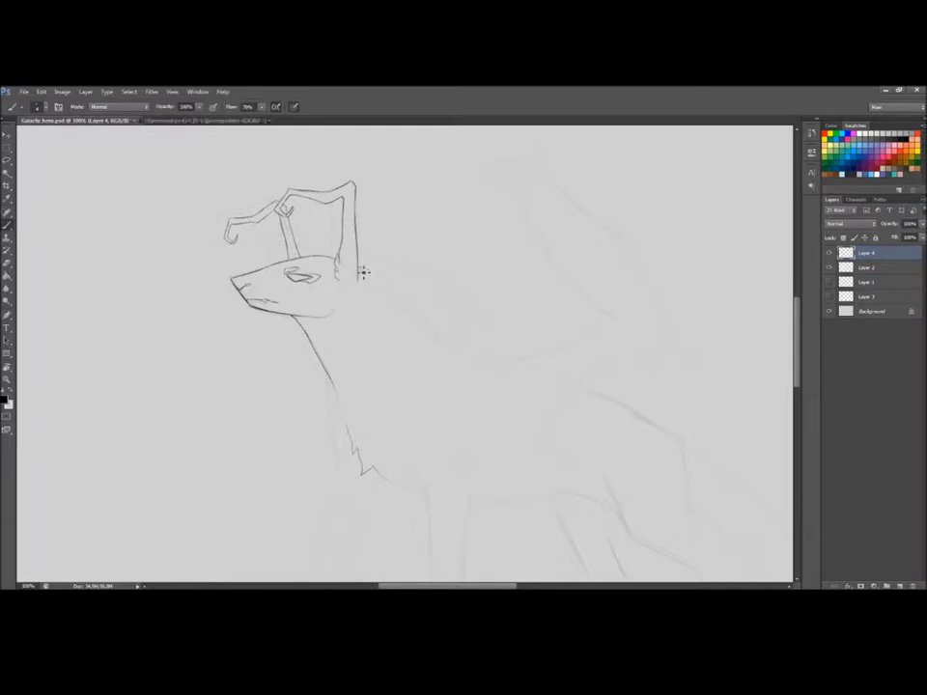
# Draw the back of the neck with jagged fur tufts towards the shoulders and a curved contour line inside the neck
pyautogui.moveTo(364, 273)
pyautogui.mouseDown()
pyautogui.moveTo(449, 311)
pyautogui.moveTo(415, 290)
pyautogui.moveTo(497, 358)
pyautogui.mouseUp()
pyautogui.moveTo(442, 306)
pyautogui.mouseDown()
pyautogui.moveTo(482, 341)
pyautogui.moveTo(456, 331)
pyautogui.mouseUp()
pyautogui.moveTo(456, 331)
pyautogui.mouseDown()
pyautogui.moveTo(496, 360)
pyautogui.moveTo(474, 349)
pyautogui.mouseUp()
pyautogui.scroll(-3, 362, 329)
pyautogui.moveTo(357, 246); pyautogui.dragTo(374, 304)
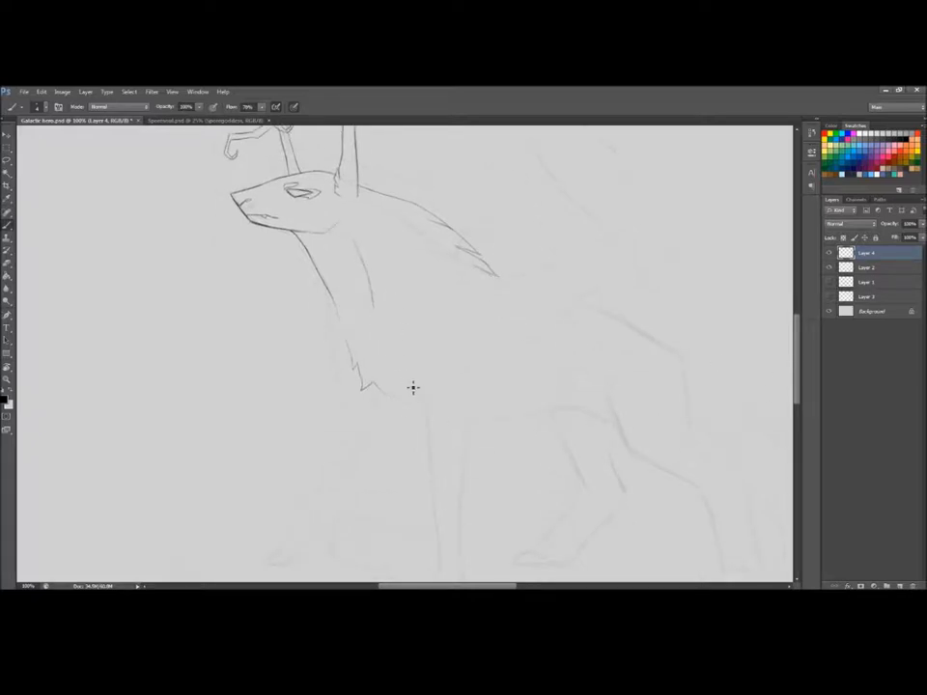
# Draw the near front leg from the shoulder down to its small divided paw, and save the document
pyautogui.moveTo(402, 374); pyautogui.dragTo(417, 396)
pyautogui.scroll(-3, 425, 309)
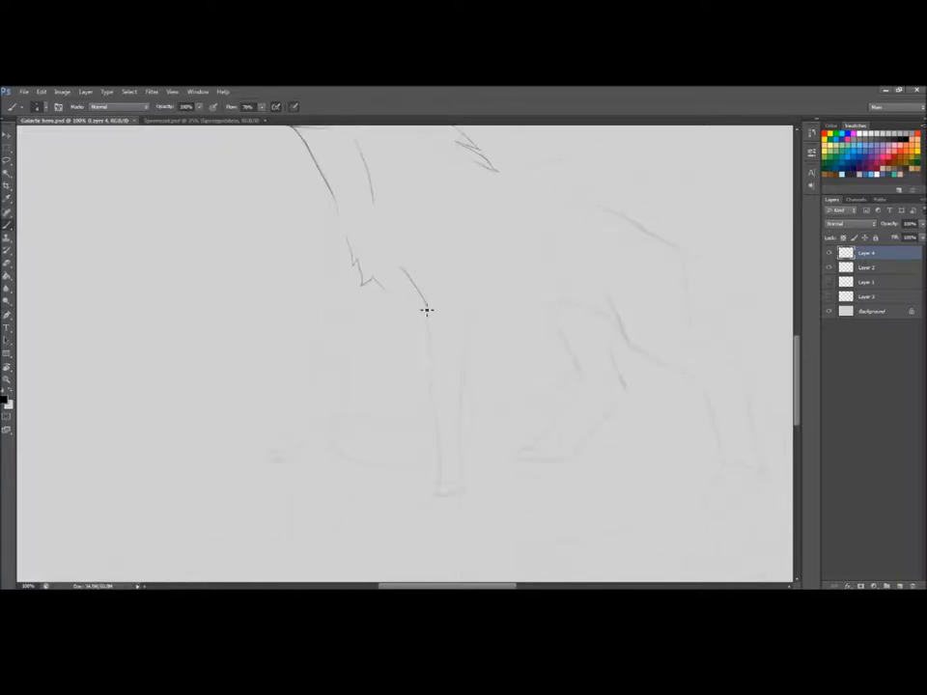
pyautogui.moveTo(426, 309)
pyautogui.mouseDown()
pyautogui.moveTo(440, 494)
pyautogui.moveTo(438, 487)
pyautogui.moveTo(464, 493)
pyautogui.moveTo(447, 484)
pyautogui.moveTo(448, 492)
pyautogui.mouseUp()
pyautogui.hotkey('ctrl', 'z')
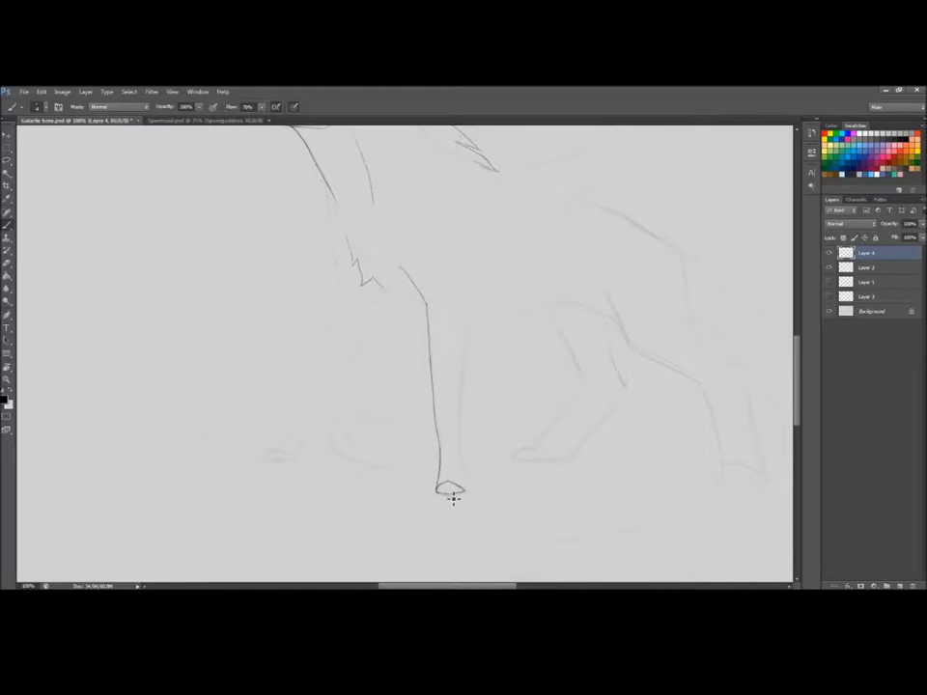
pyautogui.moveTo(448, 484)
pyautogui.mouseDown()
pyautogui.moveTo(448, 494)
pyautogui.moveTo(465, 493)
pyautogui.moveTo(460, 447)
pyautogui.moveTo(463, 472)
pyautogui.moveTo(475, 302)
pyautogui.moveTo(456, 236)
pyautogui.mouseUp()
pyautogui.hotkey('ctrl', 's')
# Continue the line from the throat down the front of the chest towards the far front leg, and save the document
pyautogui.hscroll(-1, 97, 399)
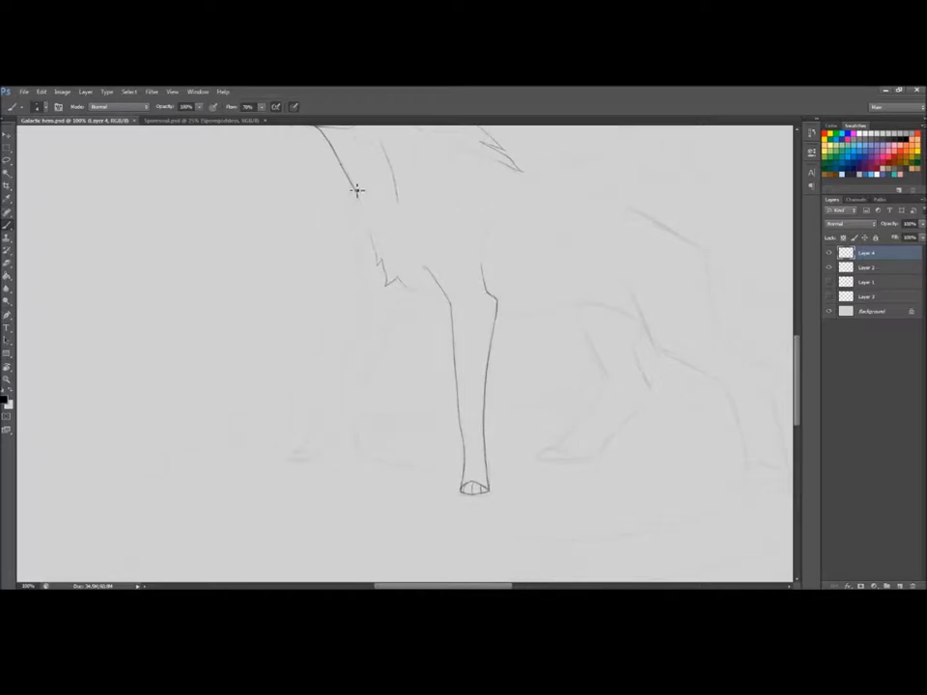
pyautogui.moveTo(356, 189)
pyautogui.mouseDown()
pyautogui.moveTo(368, 289)
pyautogui.moveTo(357, 332)
pyautogui.mouseUp()
pyautogui.hotkey('ctrl', 'z')
pyautogui.click(6, 366)
pyautogui.moveTo(150, 339); pyautogui.dragTo(183, 469)
pyautogui.click(7, 225)
pyautogui.hotkey('ctrl', 's')
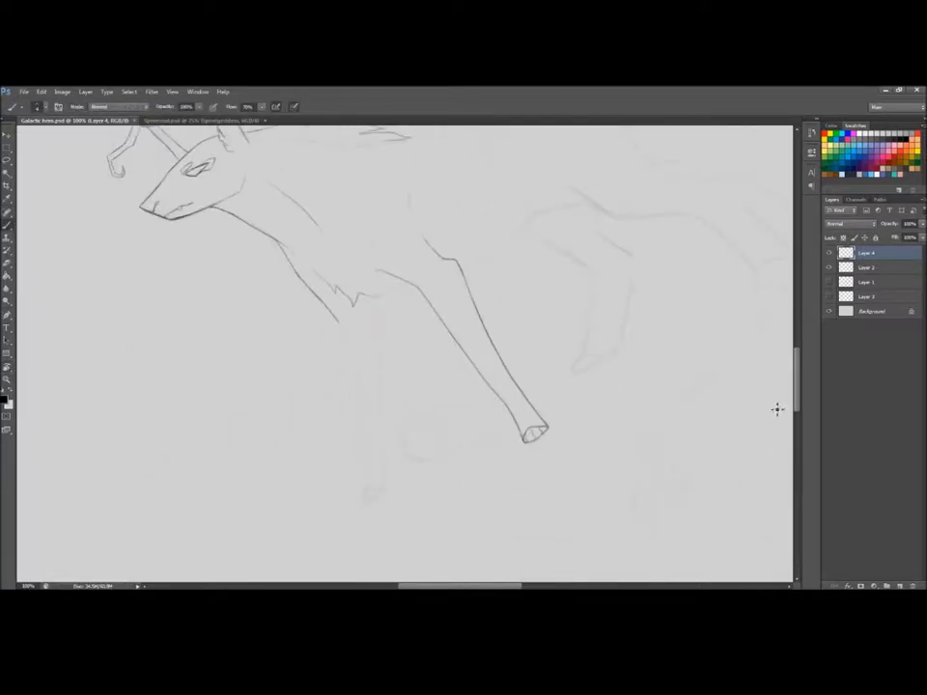
# Draw the far front leg below the chest, with both side contours and its paw
pyautogui.scroll(-2, 777, 409)
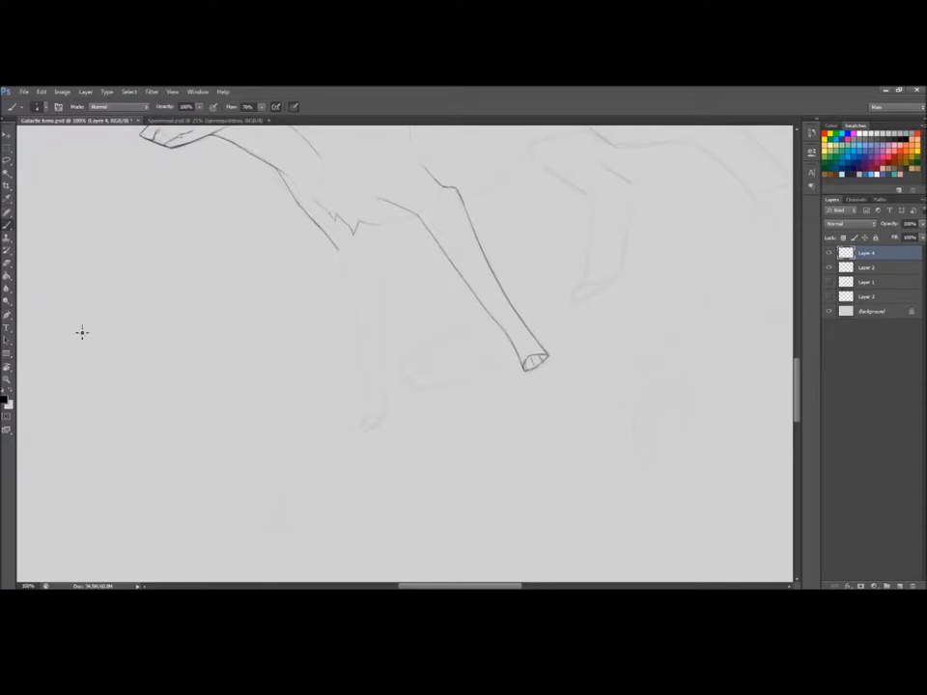
pyautogui.click(7, 366)
pyautogui.moveTo(145, 338); pyautogui.dragTo(161, 442)
pyautogui.click(7, 225)
pyautogui.moveTo(308, 290)
pyautogui.mouseDown()
pyautogui.moveTo(393, 425)
pyautogui.moveTo(414, 424)
pyautogui.moveTo(385, 349)
pyautogui.moveTo(407, 362)
pyautogui.moveTo(409, 320)
pyautogui.mouseUp()
pyautogui.press('r')
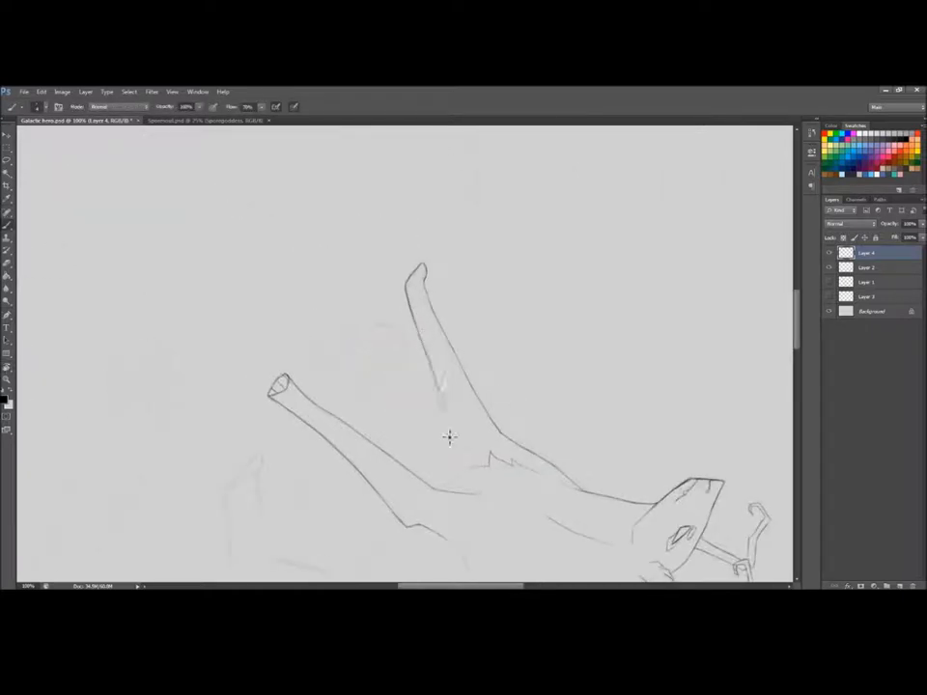
pyautogui.moveTo(441, 387); pyautogui.dragTo(477, 464)
pyautogui.moveTo(416, 288); pyautogui.dragTo(421, 268)
# Connect the top of the far front leg to the near leg beneath the chest fur, and save the document
pyautogui.click(9, 367)
pyautogui.click(124, 107)
pyautogui.press('b')
pyautogui.moveTo(470, 586); pyautogui.dragTo(489, 585)
pyautogui.moveTo(799, 416); pyautogui.dragTo(798, 388)
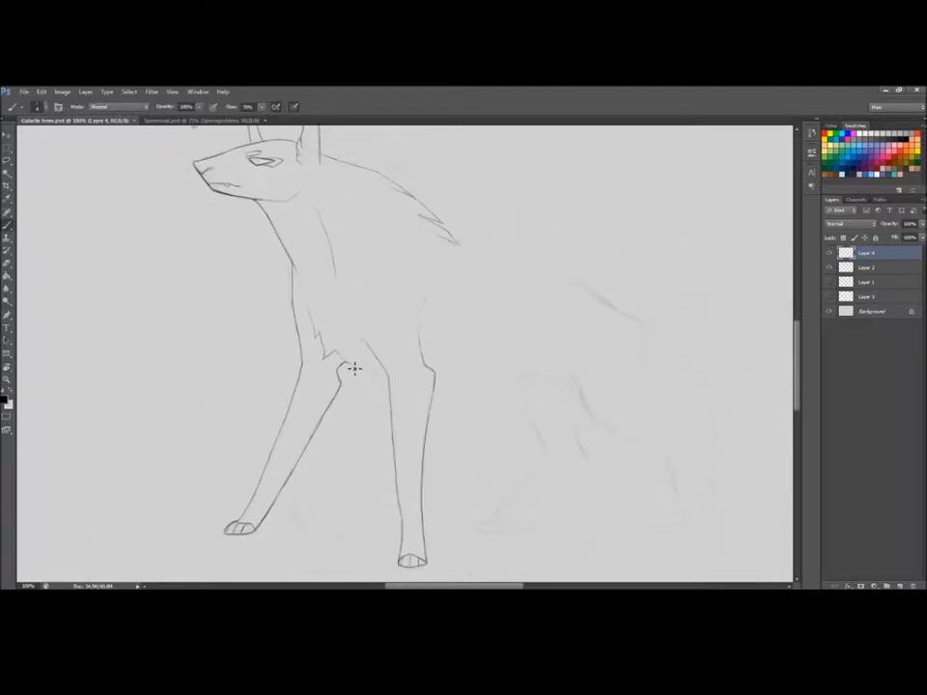
pyautogui.moveTo(346, 363); pyautogui.dragTo(388, 377)
pyautogui.hotkey('ctrl', 'z')
pyautogui.hotkey('ctrl', 's')
# Draw the front and rear contour lines of the wing base rising from the shoulders, cleaning up the overlapping stroke
pyautogui.moveTo(459, 586); pyautogui.dragTo(470, 586)
pyautogui.moveTo(798, 375); pyautogui.dragTo(799, 357)
pyautogui.press('r')
pyautogui.moveTo(220, 260); pyautogui.dragTo(208, 416)
pyautogui.press('b')
pyautogui.moveTo(390, 371); pyautogui.dragTo(431, 236)
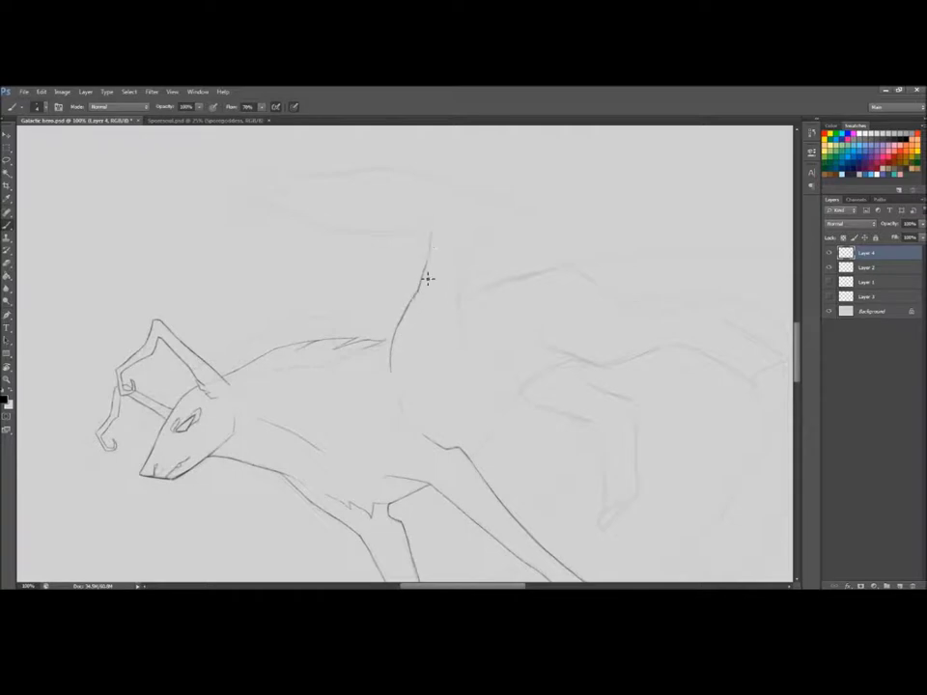
pyautogui.press('e')
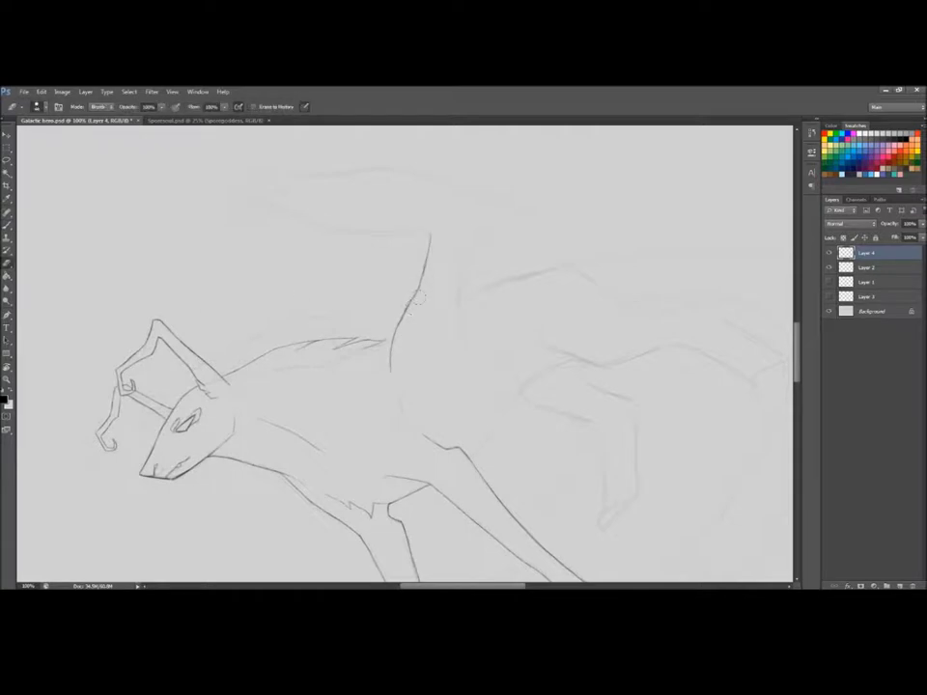
pyautogui.press('b')
pyautogui.moveTo(485, 365); pyautogui.dragTo(461, 311)
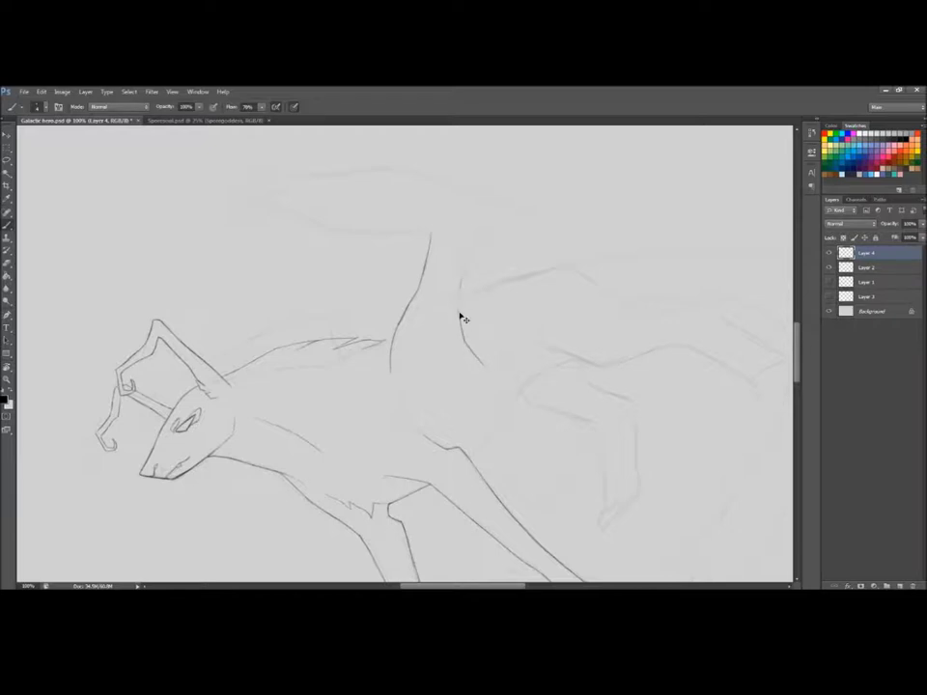
pyautogui.press('r')
pyautogui.moveTo(299, 328); pyautogui.dragTo(404, 261)
pyautogui.scroll(-5, 761, 368)
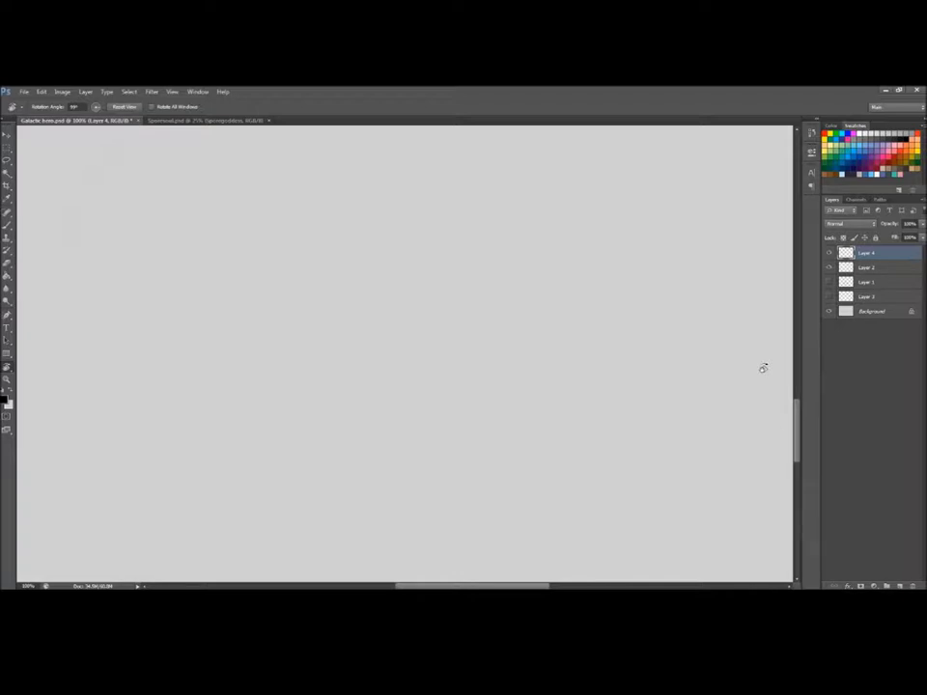
pyautogui.click(7, 380)
pyautogui.click(288, 107)
pyautogui.click(402, 339)
pyautogui.click(402, 341)
pyautogui.click(402, 341)
pyautogui.click(402, 340)
pyautogui.click(401, 341)
pyautogui.scroll(3, 199, 505)
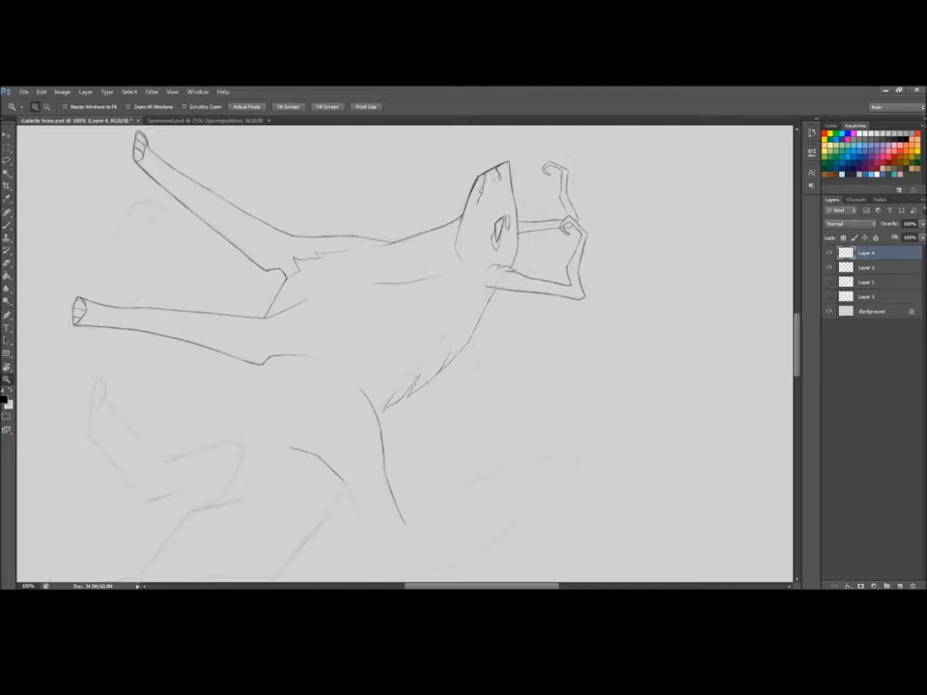
# Reduce the maximized drawing window so the stream chat window shows beside it
pyautogui.moveTo(637, 188); pyautogui.dragTo(666, 214)
pyautogui.click(46, 106)
pyautogui.click(296, 228)
pyautogui.click(309, 246)
pyautogui.click(333, 284)
pyautogui.moveTo(512, 585); pyautogui.dragTo(463, 586)
pyautogui.click(260, 489)
pyautogui.press('b')
pyautogui.click(898, 90)
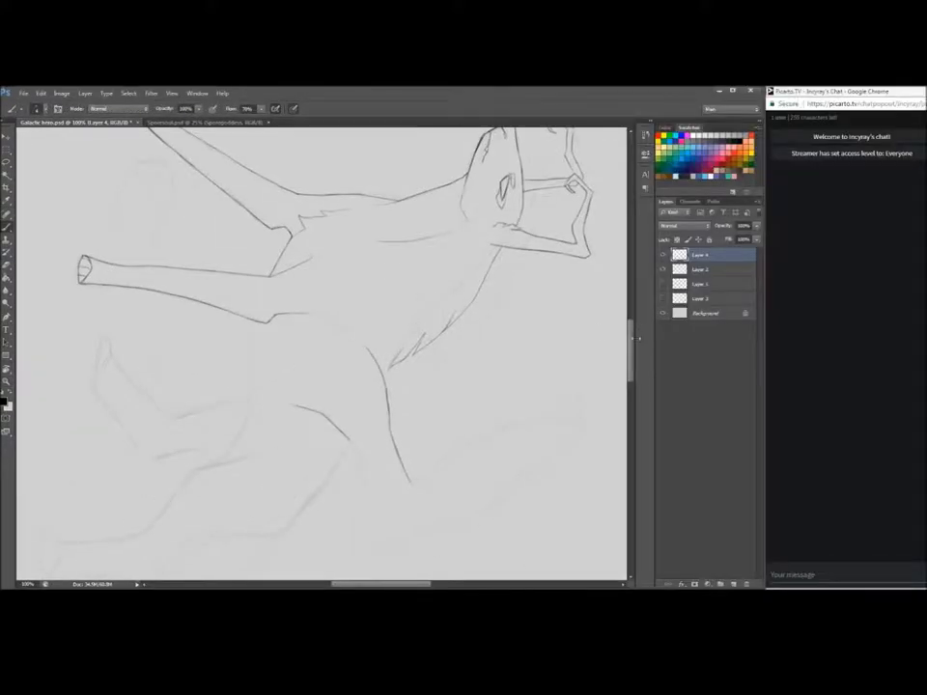
# Extend the rear edge of the wing outward from its base, undoing the strokes that miss the sketch
pyautogui.moveTo(631, 339); pyautogui.dragTo(631, 353)
pyautogui.moveTo(334, 331); pyautogui.dragTo(359, 367)
pyautogui.click(5, 369)
pyautogui.moveTo(247, 342)
pyautogui.mouseDown()
pyautogui.moveTo(335, 399)
pyautogui.moveTo(247, 379)
pyautogui.mouseUp()
pyautogui.click(6, 227)
pyautogui.moveTo(357, 346)
pyautogui.mouseDown()
pyautogui.moveTo(382, 372)
pyautogui.moveTo(385, 400)
pyautogui.moveTo(400, 397)
pyautogui.moveTo(393, 415)
pyautogui.moveTo(428, 402)
pyautogui.moveTo(466, 359)
pyautogui.mouseUp()
pyautogui.hotkey('ctrl', 'z')
pyautogui.hotkey('ctrl', 'z')
pyautogui.hotkey('ctrl', 'z')
# Draw the wing's long outer edge from its upper tip down to the jagged rear corner
pyautogui.click(7, 369)
pyautogui.moveTo(372, 540)
pyautogui.mouseDown()
pyautogui.moveTo(604, 380)
pyautogui.moveTo(630, 332)
pyautogui.mouseUp()
pyautogui.click(7, 226)
pyautogui.moveTo(287, 237)
pyautogui.mouseDown()
pyautogui.moveTo(276, 213)
pyautogui.moveTo(348, 302)
pyautogui.moveTo(381, 318)
pyautogui.mouseUp()
pyautogui.moveTo(357, 312)
pyautogui.mouseDown()
pyautogui.moveTo(408, 359)
pyautogui.moveTo(385, 346)
pyautogui.moveTo(422, 426)
pyautogui.mouseUp()
pyautogui.hotkey('ctrl', 'z')
# Erase the jagged feather tuft midway along the wing's outer edge, redraw the upper stretch of the line, and save the document
pyautogui.press('e')
pyautogui.click(44, 109)
pyautogui.moveTo(403, 374)
pyautogui.mouseDown()
pyautogui.moveTo(395, 366)
pyautogui.moveTo(406, 394)
pyautogui.moveTo(394, 368)
pyautogui.moveTo(402, 381)
pyautogui.mouseUp()
pyautogui.click(7, 227)
pyautogui.click(7, 264)
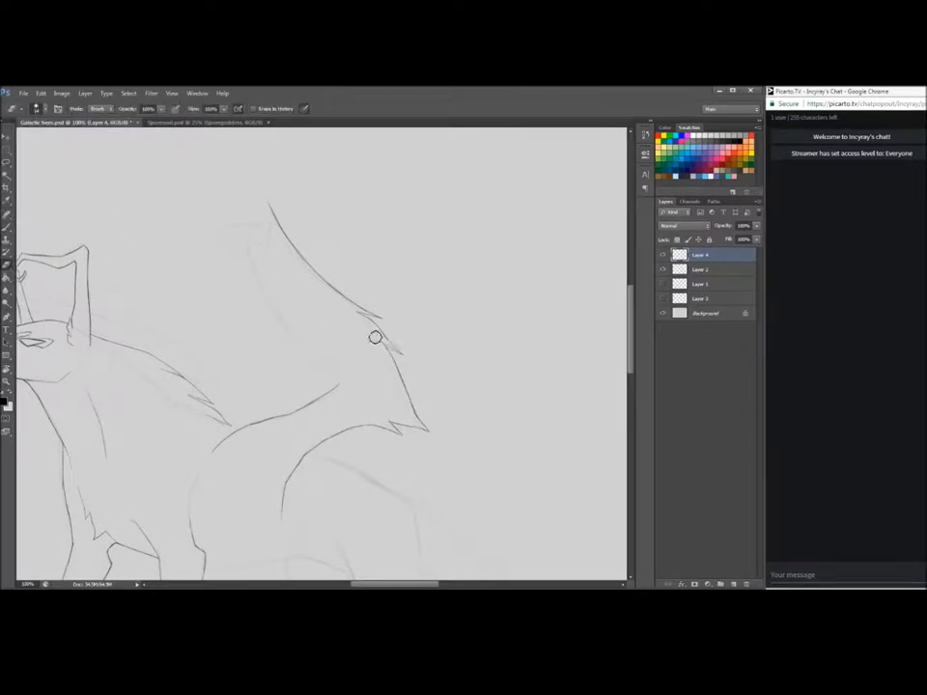
pyautogui.click(7, 227)
pyautogui.click(7, 264)
pyautogui.moveTo(359, 316)
pyautogui.mouseDown()
pyautogui.moveTo(389, 327)
pyautogui.moveTo(399, 356)
pyautogui.mouseUp()
pyautogui.click(7, 227)
pyautogui.moveTo(335, 291); pyautogui.dragTo(375, 316)
pyautogui.hotkey('ctrl', 's')
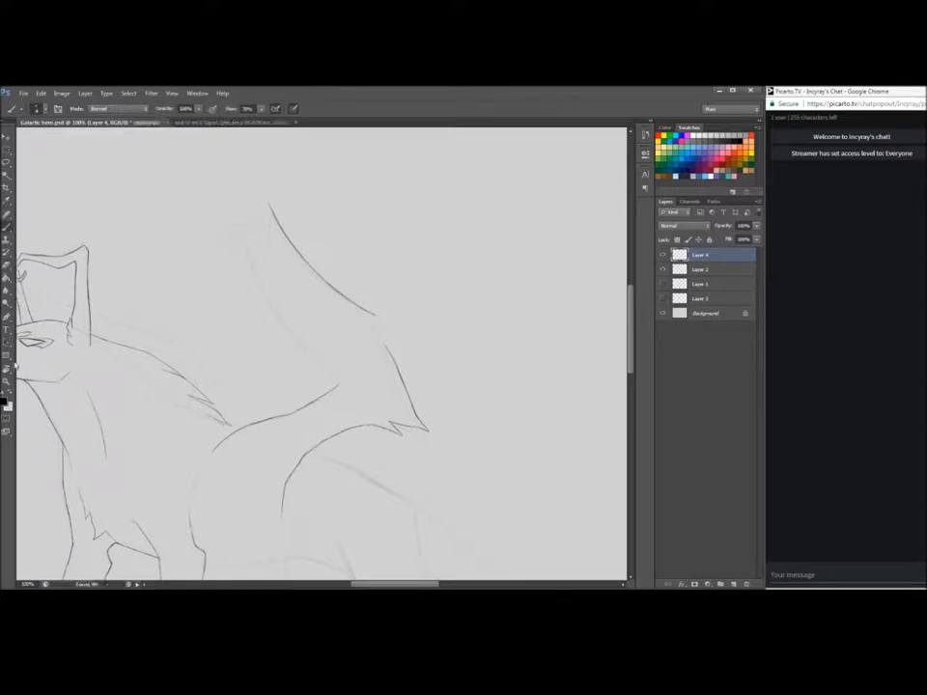
# Close the gap in the wing's outer edge with one smooth line and erase the overlapping stroke
pyautogui.press('r')
pyautogui.moveTo(37, 346); pyautogui.dragTo(600, 294)
pyautogui.press('b')
pyautogui.moveTo(261, 375); pyautogui.dragTo(287, 400)
pyautogui.hotkey('ctrl', 'z')
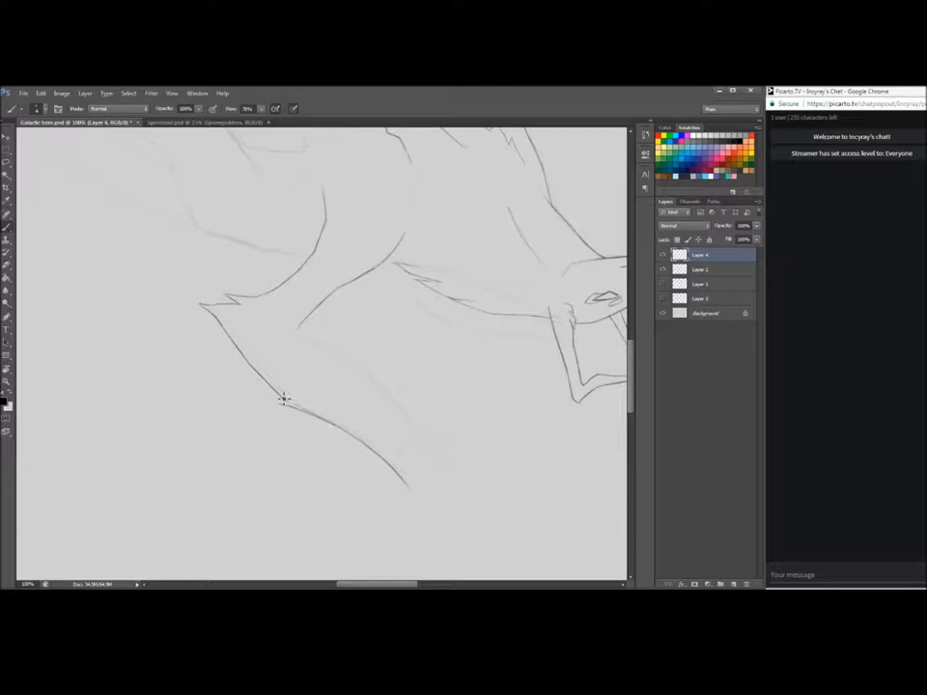
pyautogui.press('e')
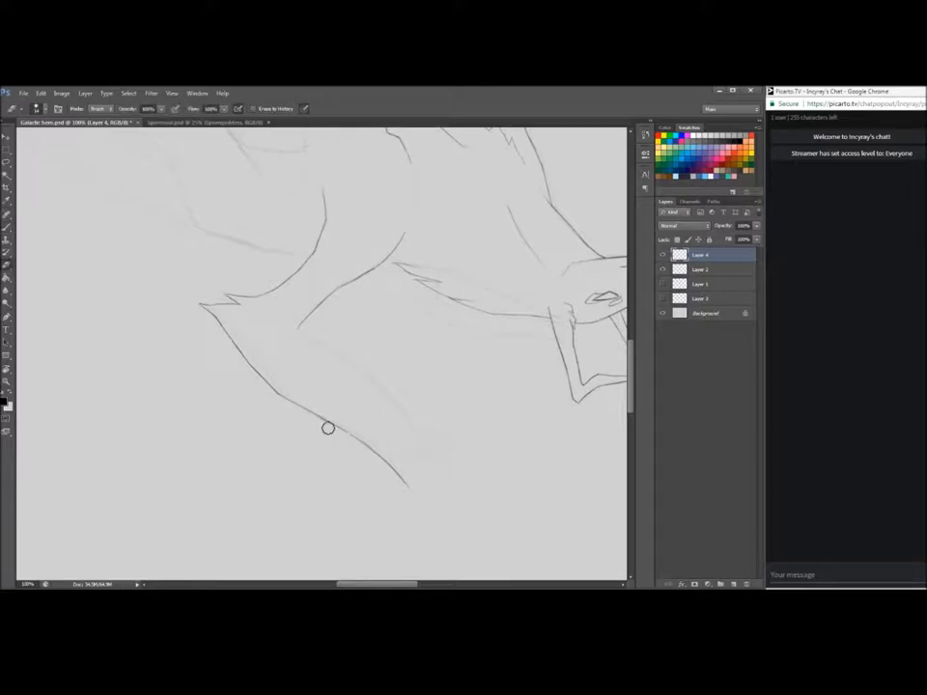
pyautogui.press('b')
# Draw the wing's jagged upper tip and its inner edge down to the front line of the wing base
pyautogui.press('h')
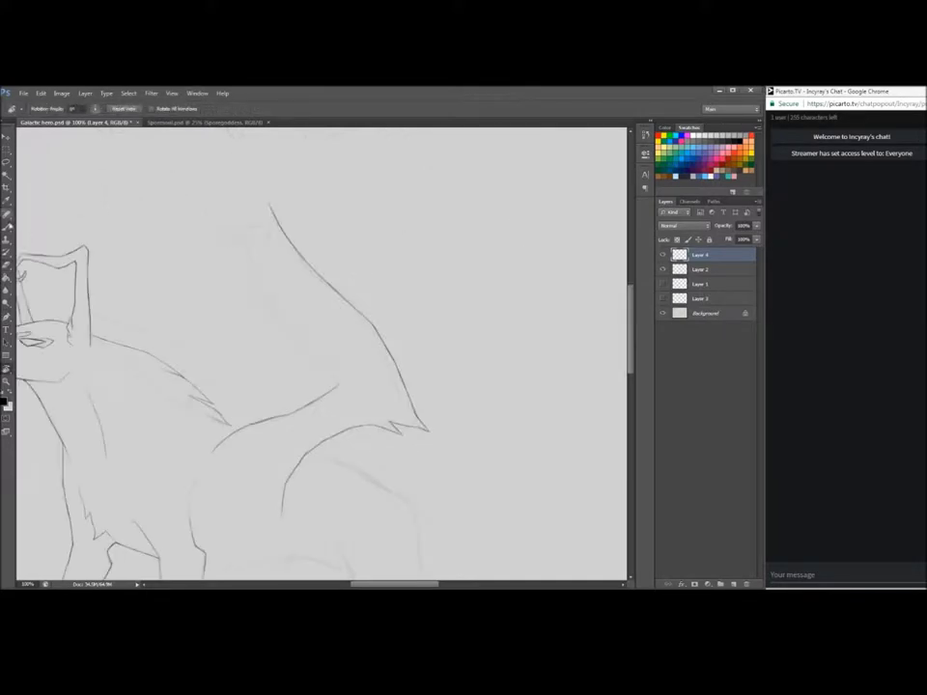
pyautogui.moveTo(268, 201)
pyautogui.mouseDown()
pyautogui.moveTo(271, 254)
pyautogui.moveTo(239, 234)
pyautogui.moveTo(244, 266)
pyautogui.moveTo(236, 253)
pyautogui.moveTo(282, 317)
pyautogui.mouseUp()
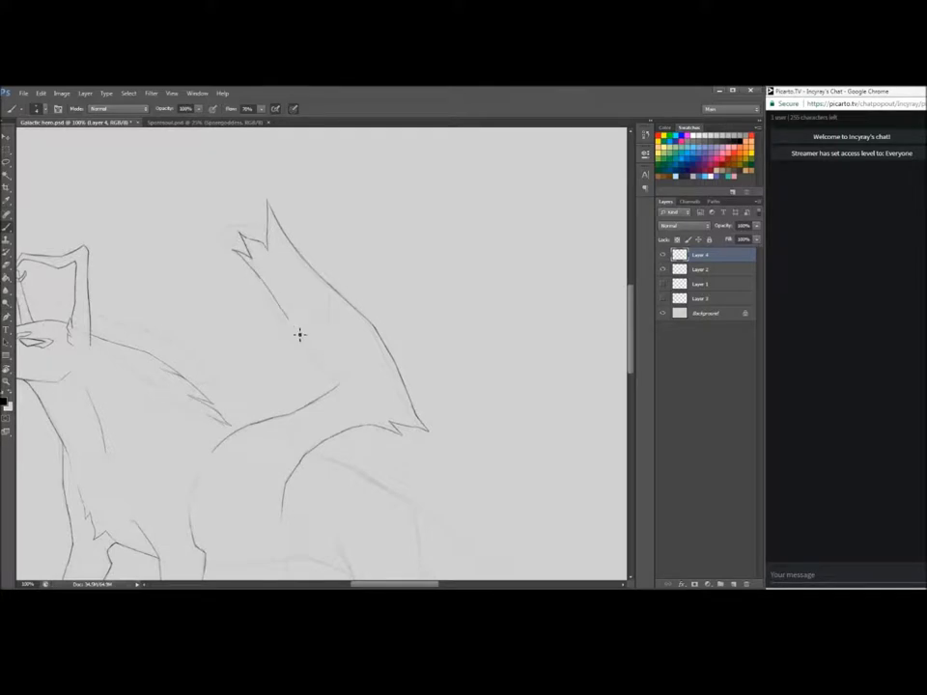
pyautogui.moveTo(254, 273); pyautogui.dragTo(309, 346)
pyautogui.hotkey('ctrl', 'z')
pyautogui.hotkey('ctrl', 'z')
pyautogui.press('r')
pyautogui.moveTo(473, 426); pyautogui.dragTo(161, 277)
pyautogui.press('b')
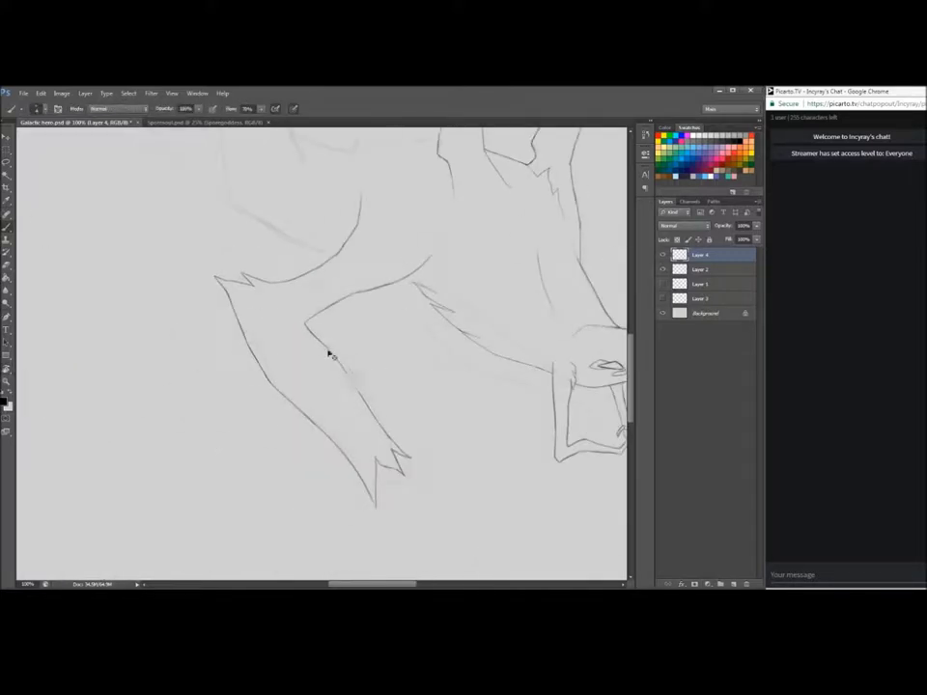
# Save the document and reset the canvas rotation to upright
pyautogui.press('e')
pyautogui.hotkey('ctrl', 's')
pyautogui.click(8, 368)
pyautogui.click(128, 108)
pyautogui.press('b')
# Draw the creature's back line from the wing base down to the rump
pyautogui.moveTo(393, 584); pyautogui.dragTo(381, 584)
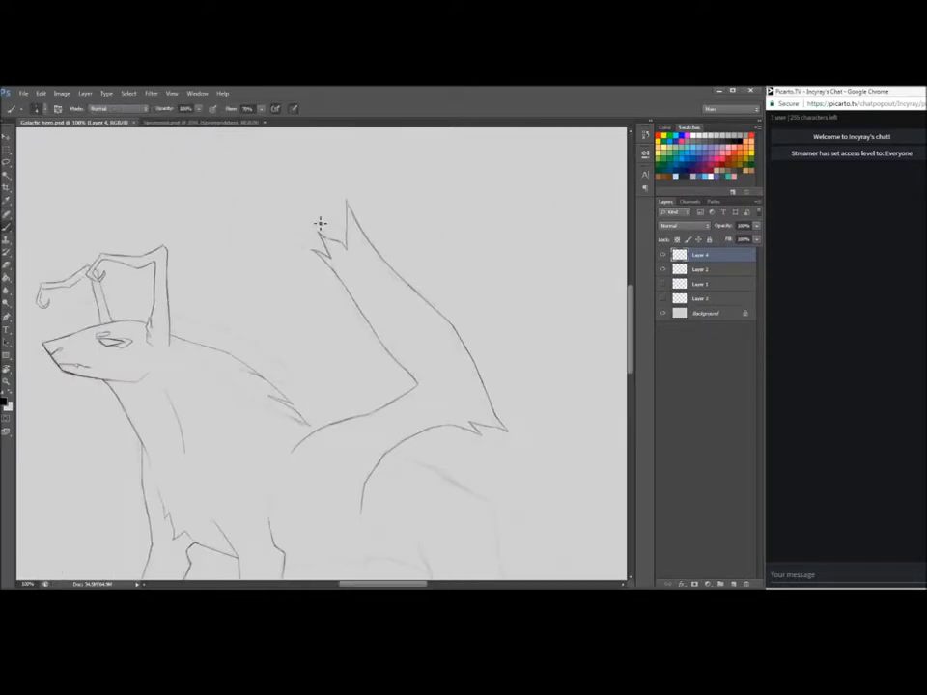
pyautogui.moveTo(639, 306); pyautogui.dragTo(639, 350)
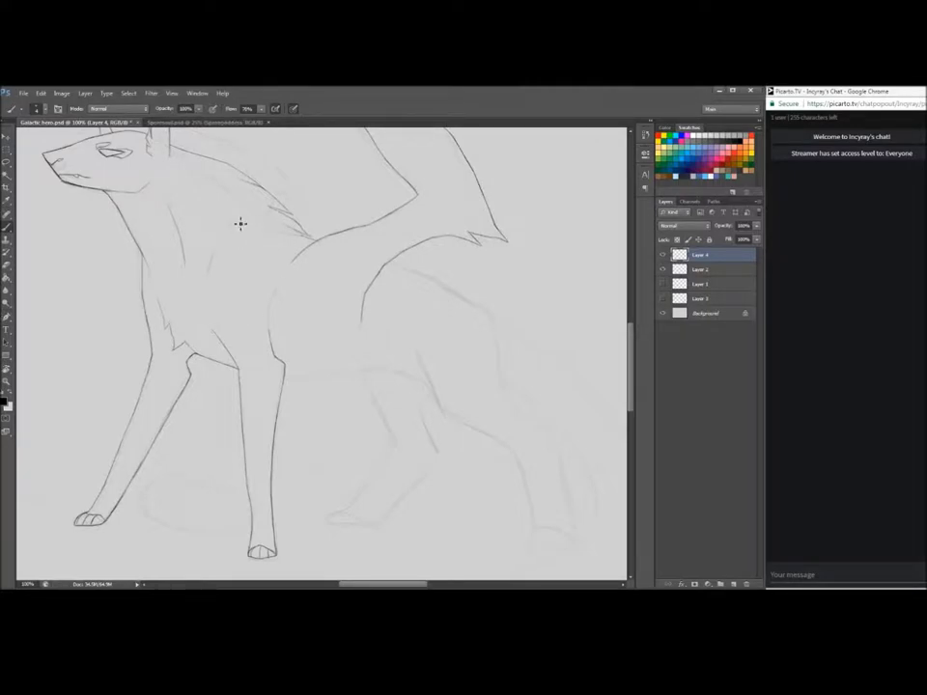
pyautogui.scroll(-2, 457, 453)
pyautogui.hscroll(3, 269, 449)
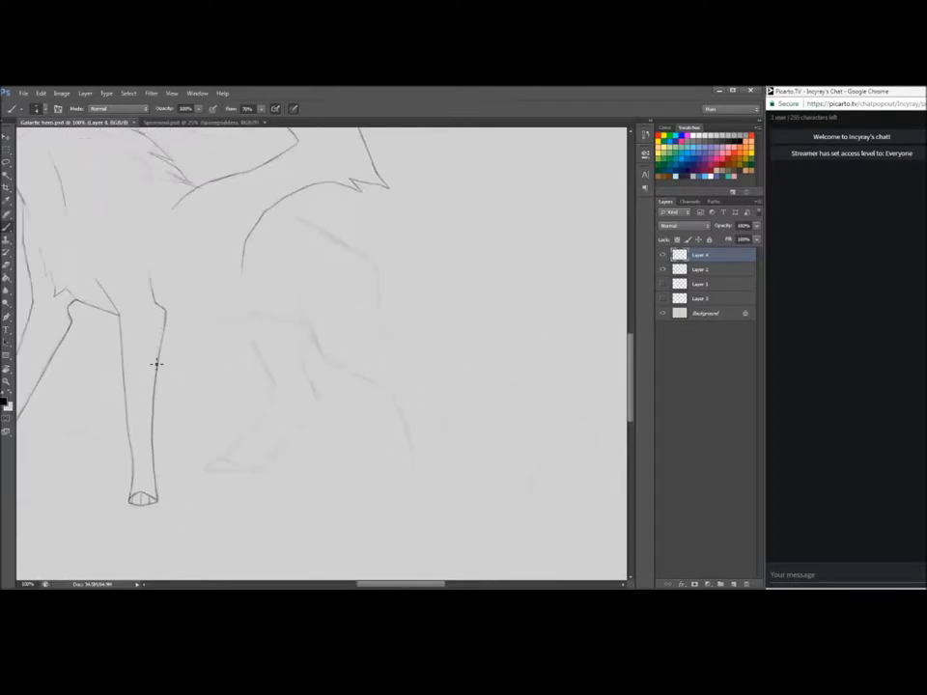
pyautogui.moveTo(325, 235); pyautogui.dragTo(357, 255)
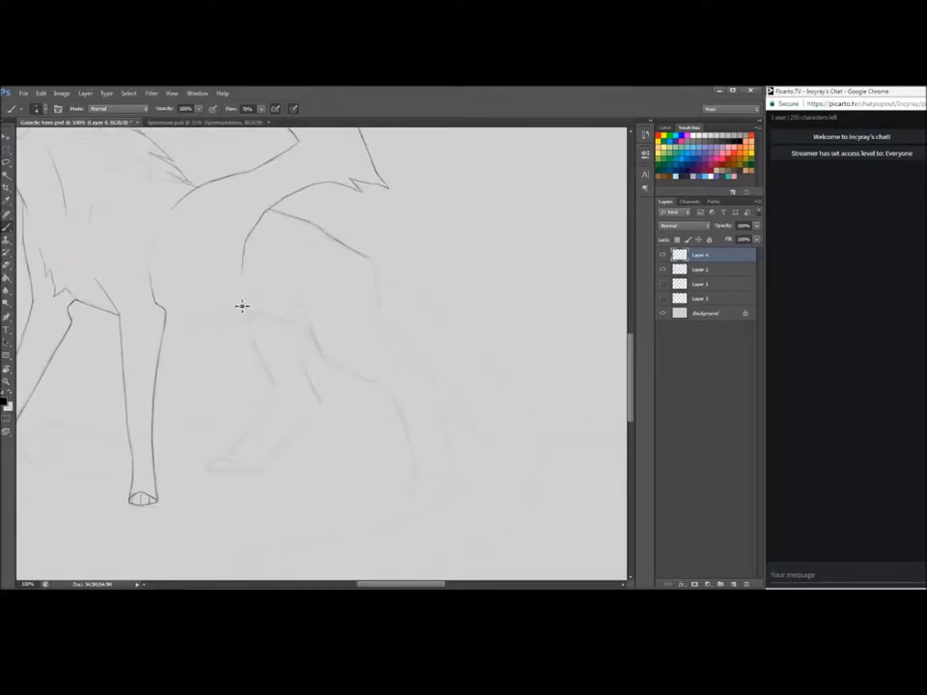
# Draw the belly line from the near front leg's elbow back toward the hind legs
pyautogui.press('r')
pyautogui.moveTo(211, 324)
pyautogui.mouseDown()
pyautogui.moveTo(160, 237)
pyautogui.moveTo(183, 210)
pyautogui.mouseUp()
pyautogui.press('b')
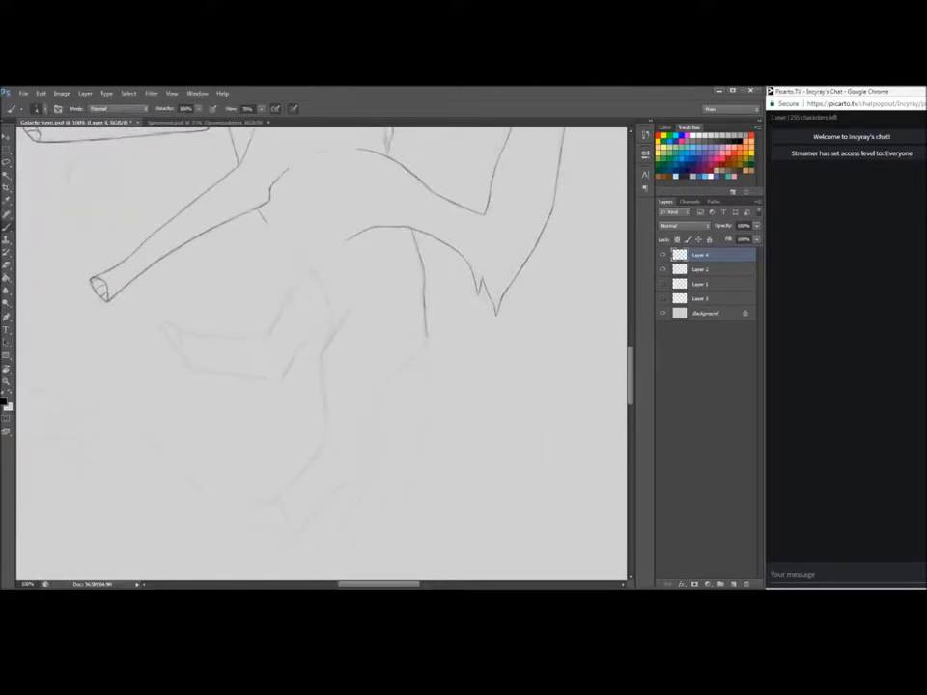
pyautogui.moveTo(257, 209); pyautogui.dragTo(329, 292)
pyautogui.press('r')
pyautogui.moveTo(179, 346); pyautogui.dragTo(221, 455)
pyautogui.press('b')
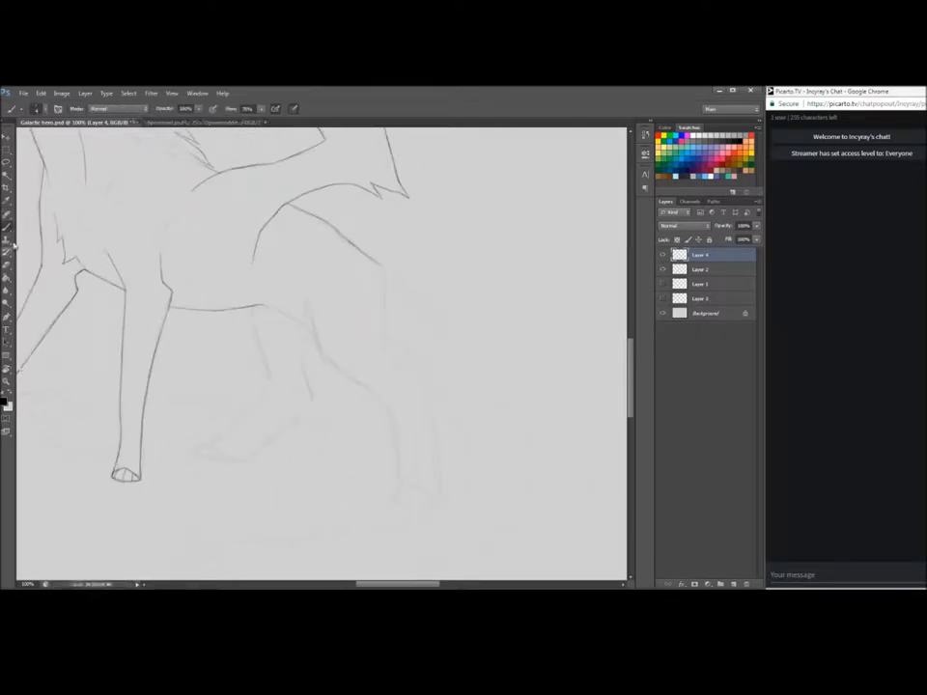
# Draw the near hind leg's front edge from the thigh down to the hock
pyautogui.moveTo(310, 294); pyautogui.dragTo(332, 363)
pyautogui.press('r')
pyautogui.moveTo(298, 287)
pyautogui.mouseDown()
pyautogui.moveTo(272, 302)
pyautogui.moveTo(328, 360)
pyautogui.mouseUp()
pyautogui.moveTo(271, 300); pyautogui.dragTo(290, 315)
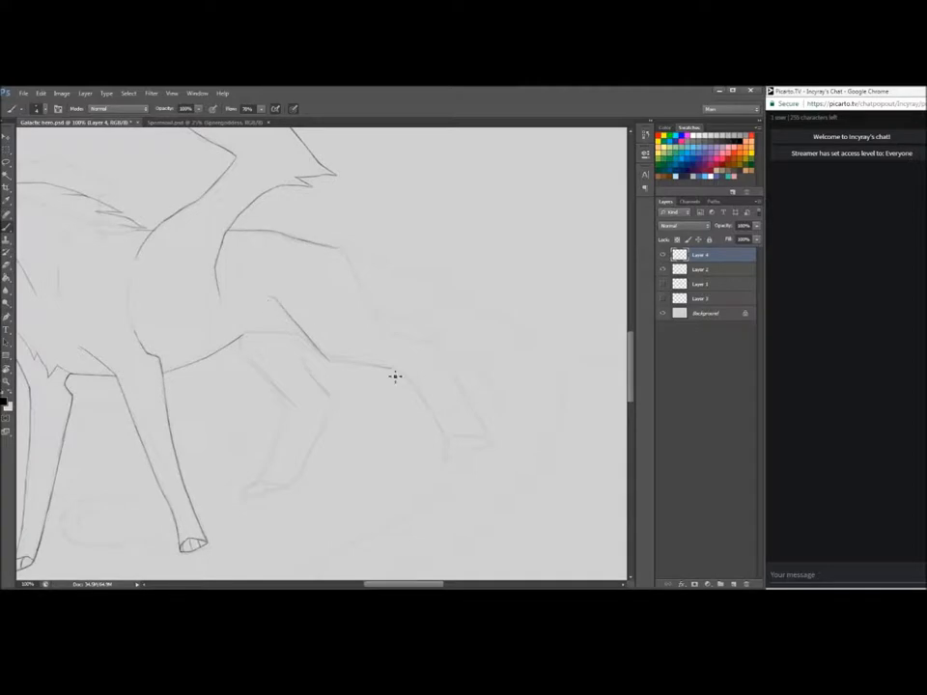
pyautogui.moveTo(354, 375); pyautogui.dragTo(228, 366)
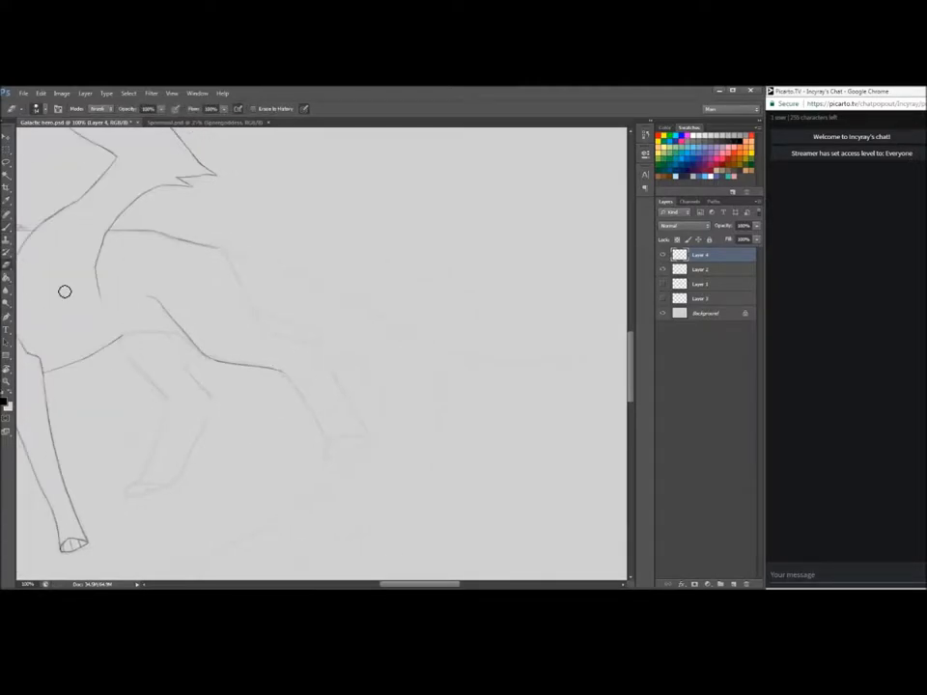
# Draw the near hind leg's rear edge from rump to foot with a pointed fur tuft at the hock, erasing overlapping strokes around the tuft
pyautogui.moveTo(222, 252)
pyautogui.mouseDown()
pyautogui.moveTo(262, 322)
pyautogui.moveTo(313, 348)
pyautogui.moveTo(306, 324)
pyautogui.moveTo(316, 337)
pyautogui.moveTo(328, 325)
pyautogui.moveTo(329, 349)
pyautogui.mouseUp()
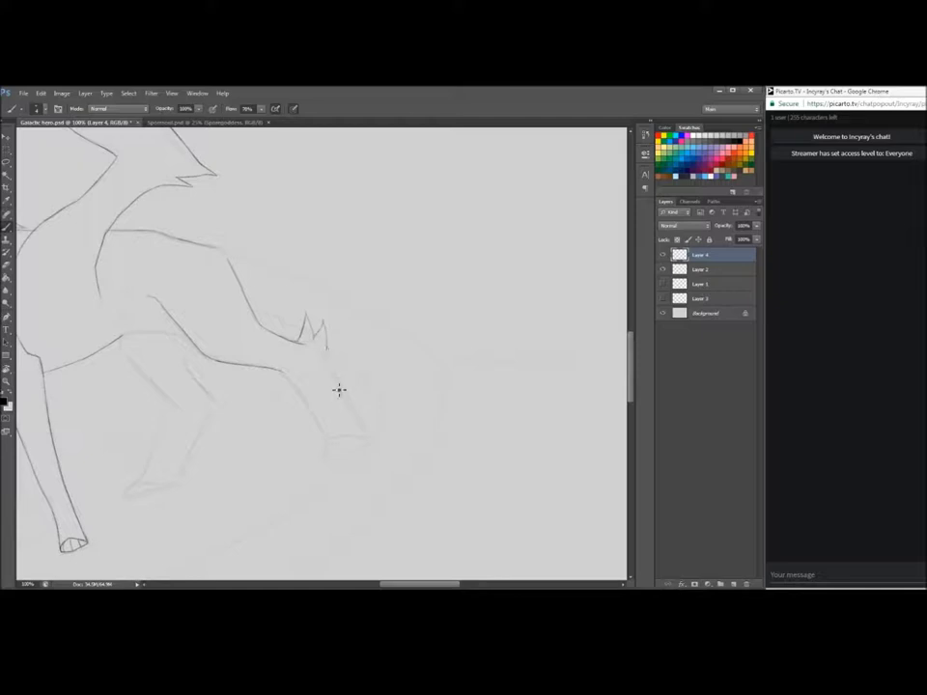
pyautogui.hotkey('ctrl', 'z')
pyautogui.press('r')
pyautogui.moveTo(107, 364)
pyautogui.mouseDown()
pyautogui.moveTo(263, 353)
pyautogui.moveTo(263, 287)
pyautogui.mouseUp()
pyautogui.press('r')
pyautogui.moveTo(246, 353)
pyautogui.mouseDown()
pyautogui.moveTo(387, 337)
pyautogui.moveTo(388, 363)
pyautogui.mouseUp()
pyautogui.moveTo(241, 350); pyautogui.dragTo(322, 425)
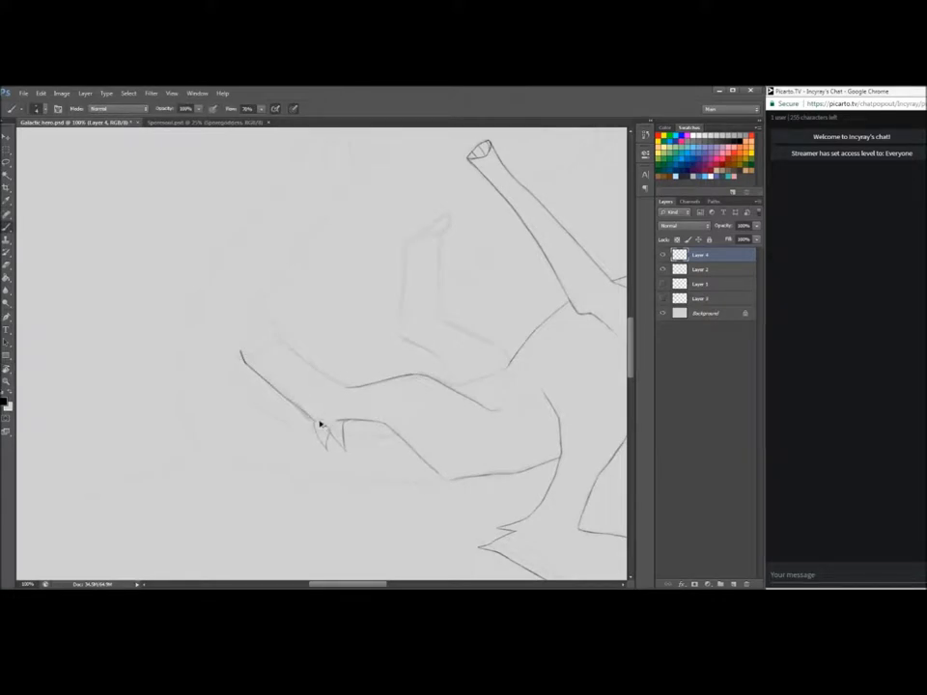
pyautogui.press('e')
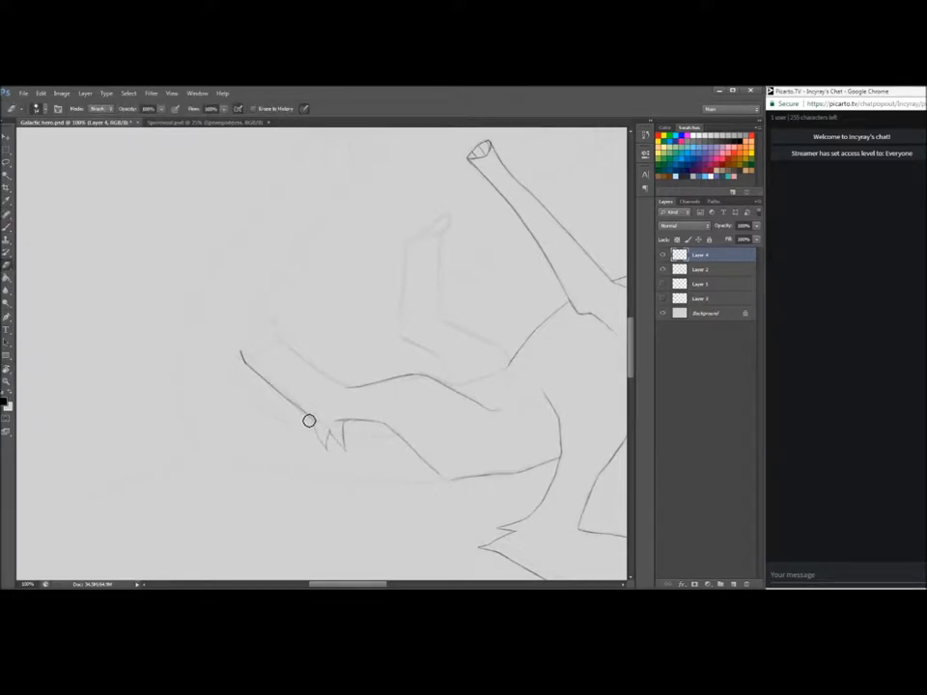
pyautogui.click(345, 422)
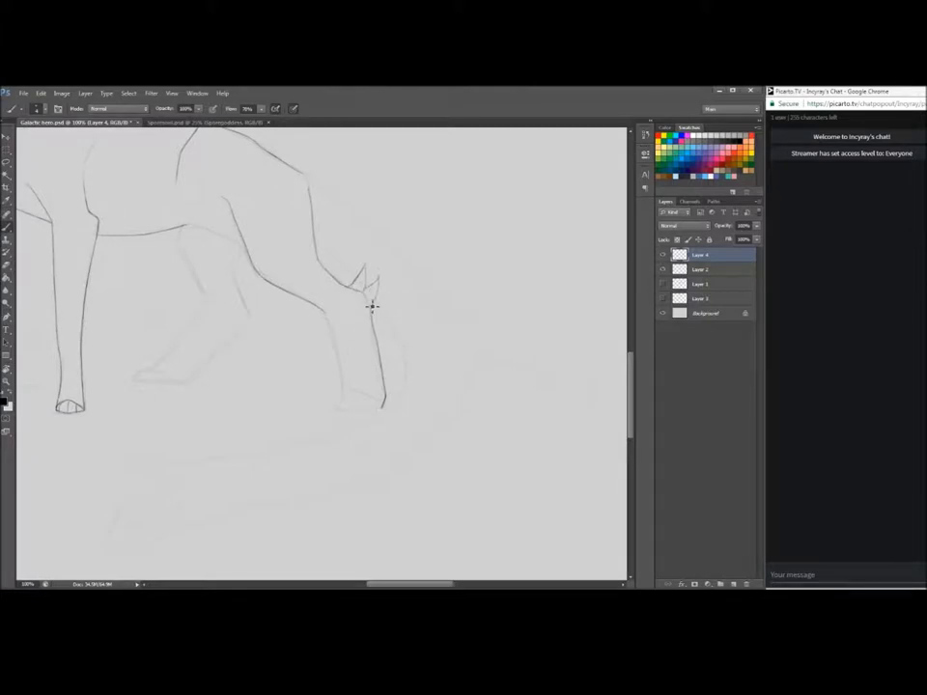
pyautogui.press('e')
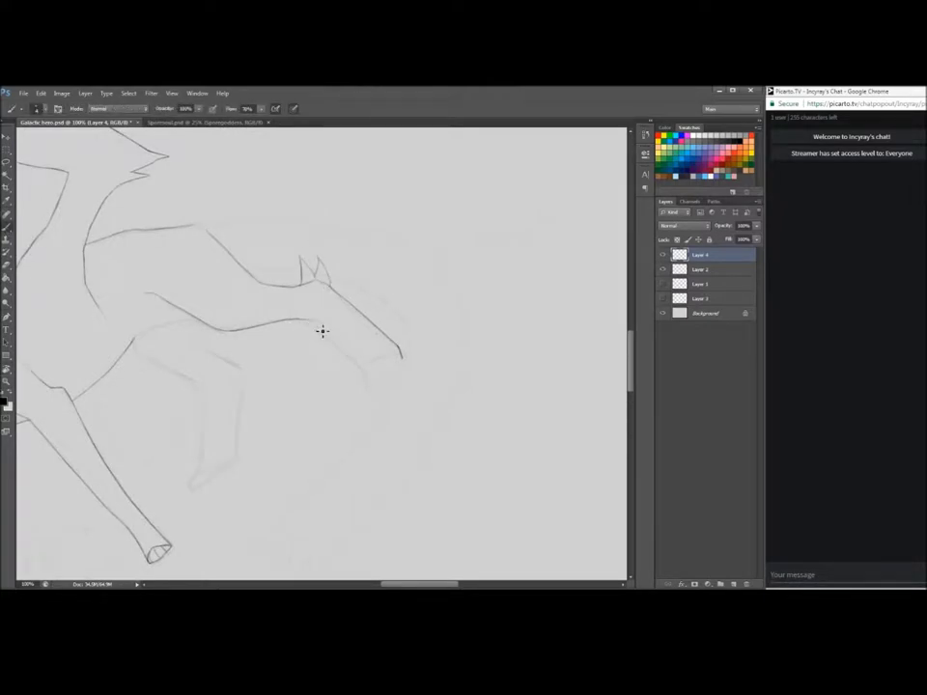
pyautogui.moveTo(317, 326)
pyautogui.mouseDown()
pyautogui.moveTo(346, 349)
pyautogui.moveTo(368, 394)
pyautogui.moveTo(377, 363)
pyautogui.moveTo(365, 370)
pyautogui.moveTo(398, 368)
pyautogui.mouseUp()
pyautogui.hotkey('ctrl', 'z')
pyautogui.hotkey('ctrl', 'z')
# Draw the rounded paw outline at the end of the near hind leg
pyautogui.press('r')
pyautogui.moveTo(149, 435)
pyautogui.mouseDown()
pyautogui.moveTo(208, 458)
pyautogui.moveTo(396, 459)
pyautogui.mouseUp()
pyautogui.moveTo(313, 275); pyautogui.dragTo(338, 291)
pyautogui.hotkey('ctrl', 'z')
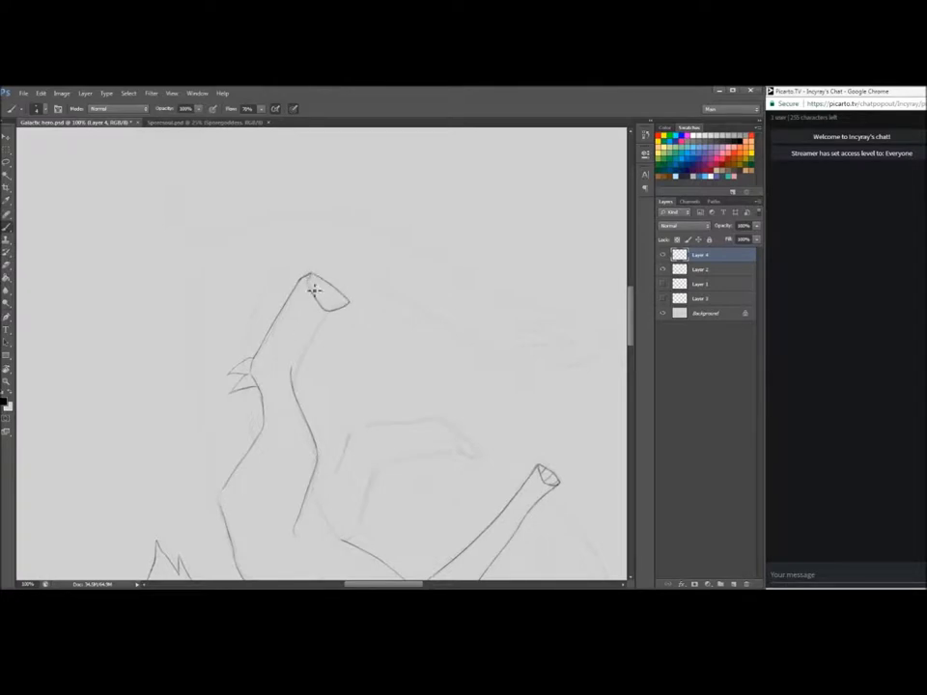
pyautogui.moveTo(308, 277); pyautogui.dragTo(321, 302)
pyautogui.press('r')
pyautogui.moveTo(31, 354); pyautogui.dragTo(292, 475)
pyautogui.moveTo(332, 387); pyautogui.dragTo(302, 363)
pyautogui.hotkey('ctrl', 'z')
# Draw the near hind leg's front edge from the hock down to the paw and erase stray strokes at the tuft's base
pyautogui.click(6, 369)
pyautogui.moveTo(87, 372); pyautogui.dragTo(541, 328)
pyautogui.click(7, 227)
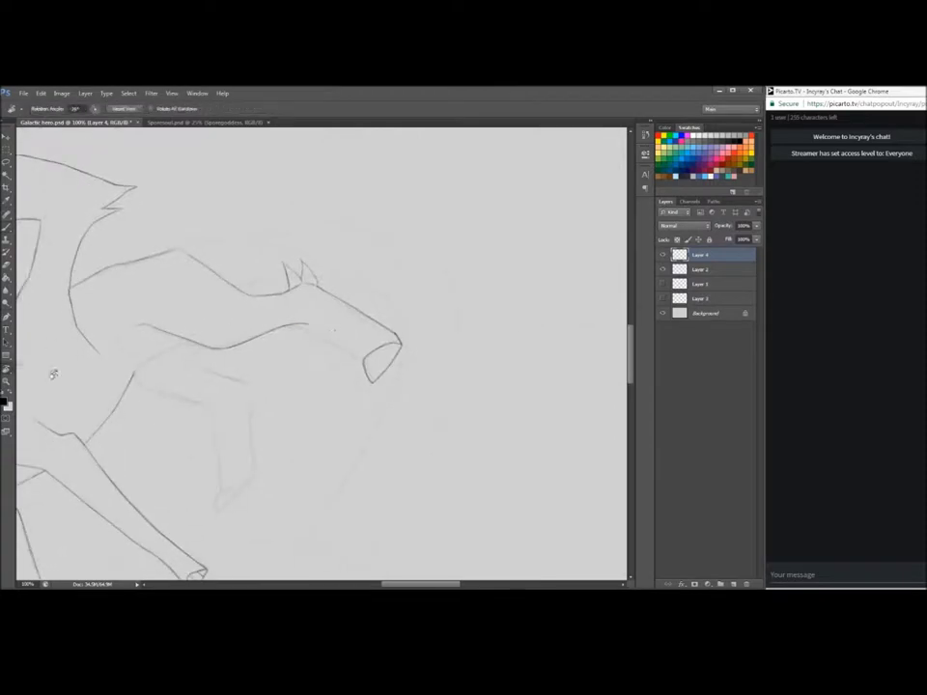
pyautogui.click(6, 369)
pyautogui.moveTo(58, 376); pyautogui.dragTo(82, 270)
pyautogui.click(7, 228)
pyautogui.moveTo(325, 326); pyautogui.dragTo(365, 373)
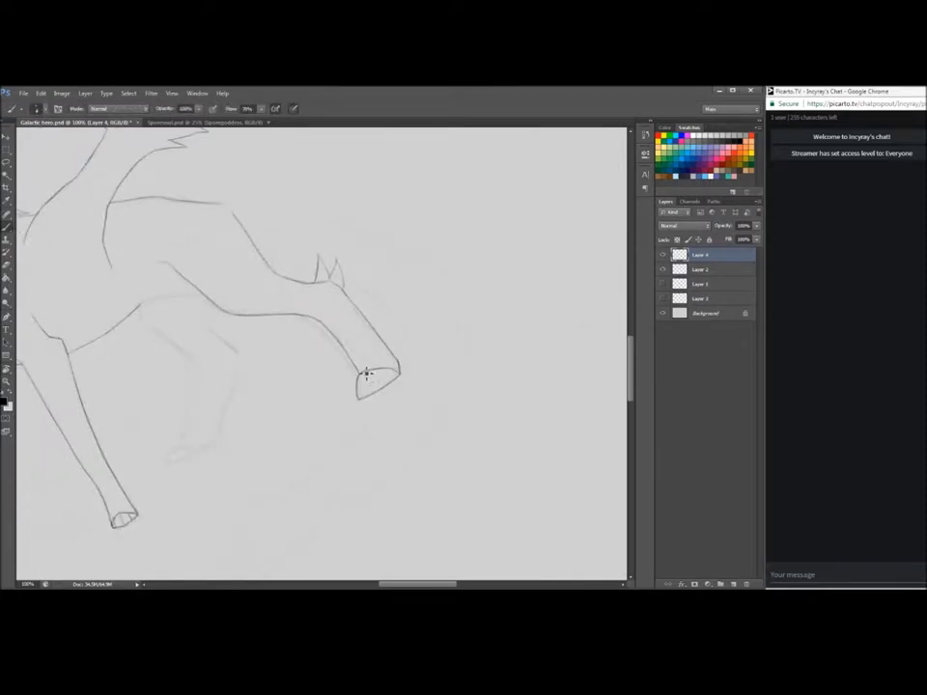
pyautogui.press('e')
pyautogui.moveTo(329, 284); pyautogui.dragTo(305, 298)
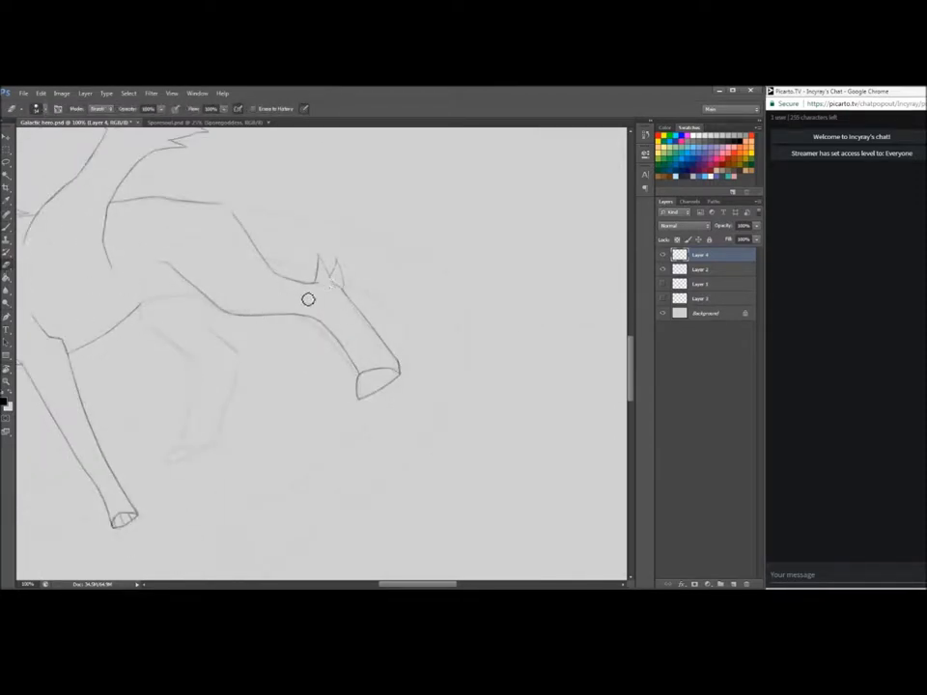
# Draw the curved toe lines on the near hind paw and save the document
pyautogui.press('b')
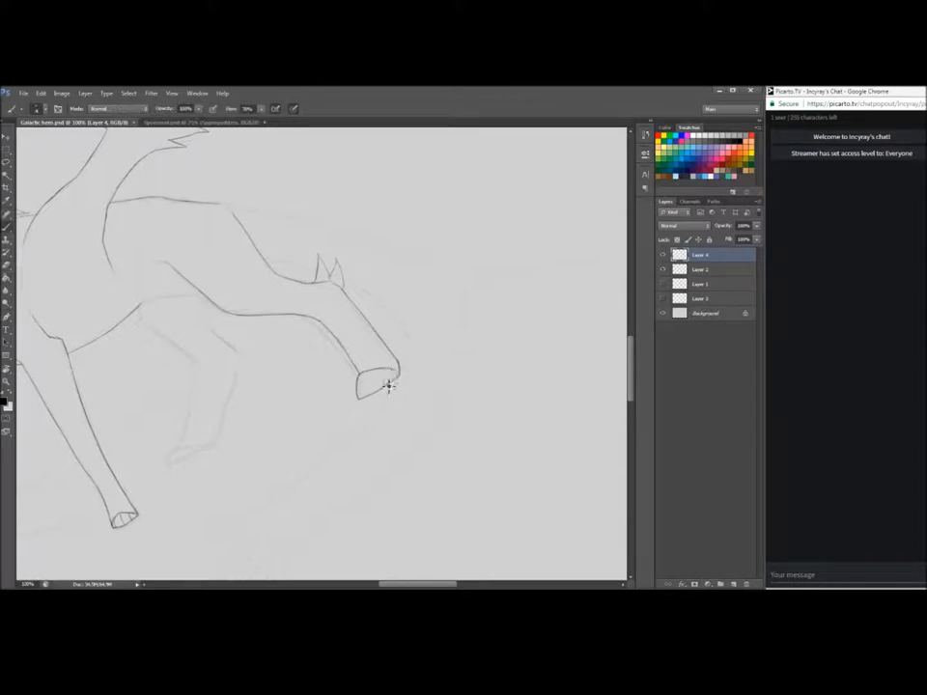
pyautogui.moveTo(387, 395)
pyautogui.mouseDown()
pyautogui.moveTo(376, 374)
pyautogui.moveTo(364, 378)
pyautogui.moveTo(371, 390)
pyautogui.mouseUp()
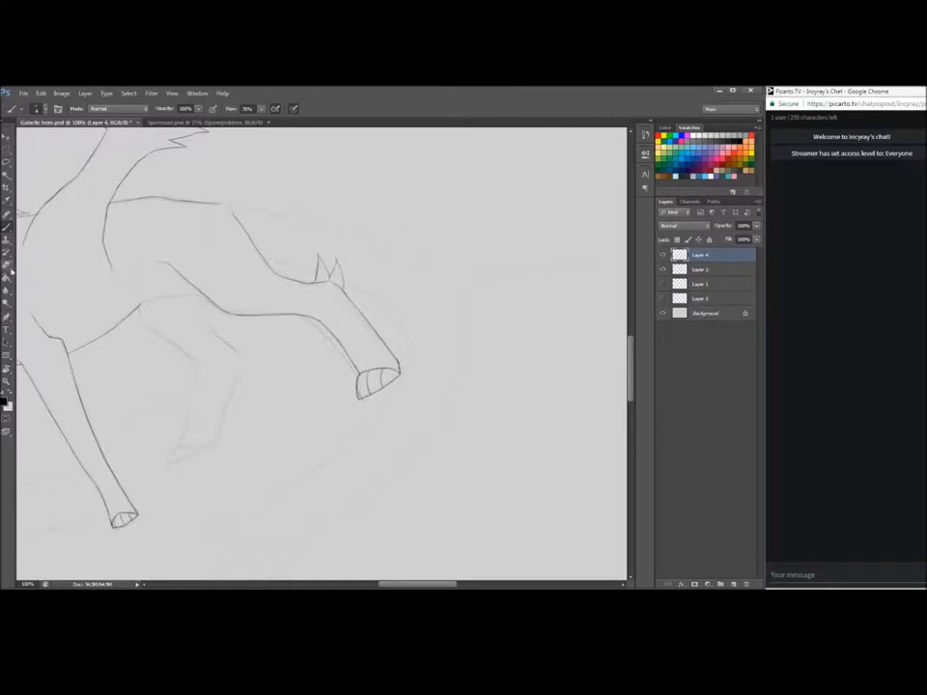
pyautogui.press('e')
pyautogui.click(6, 227)
pyautogui.hotkey('ctrl', 's')
# Reset the canvas rotation and examine the whole creature's line art at 50% zoom
pyautogui.moveTo(425, 584); pyautogui.dragTo(404, 586)
pyautogui.moveTo(631, 358); pyautogui.dragTo(632, 353)
pyautogui.press('r')
pyautogui.click(124, 109)
pyautogui.moveTo(409, 584); pyautogui.dragTo(393, 584)
pyautogui.press('z')
pyautogui.keyDown('alt'); pyautogui.click(420, 331); pyautogui.keyUp('alt')
pyautogui.keyDown('alt'); pyautogui.click(421, 331); pyautogui.keyUp('alt')
pyautogui.hscroll(-2, 336, 431)
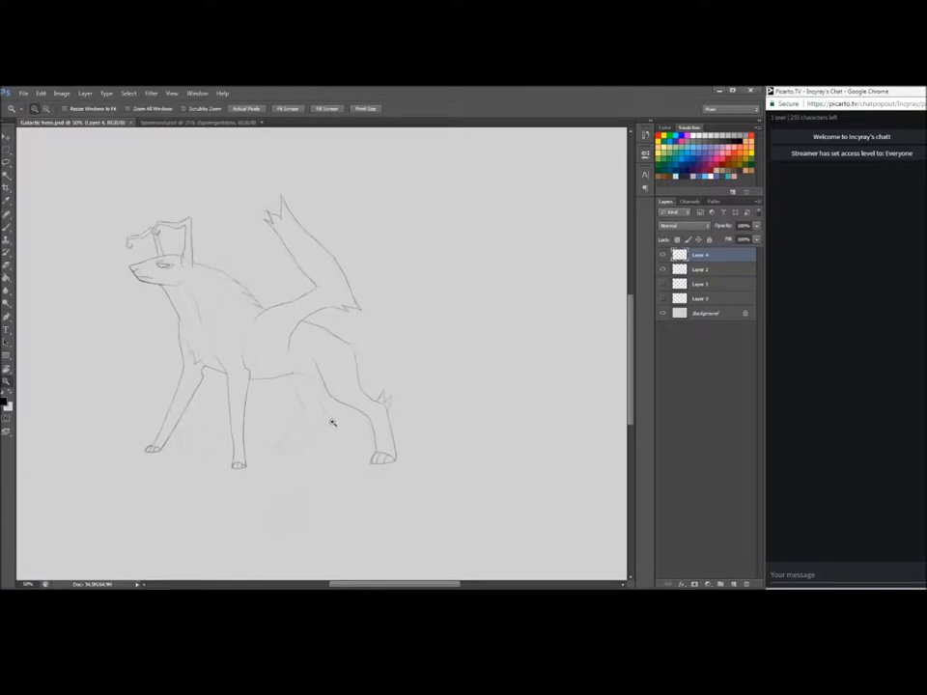
# Extend the belly line back to the near hind leg's thigh and save the document
pyautogui.click(333, 422)
pyautogui.click(333, 422)
pyautogui.keyDown('alt'); pyautogui.click(155, 295); pyautogui.keyUp('alt')
pyautogui.click(6, 226)
pyautogui.moveTo(152, 259); pyautogui.dragTo(166, 260)
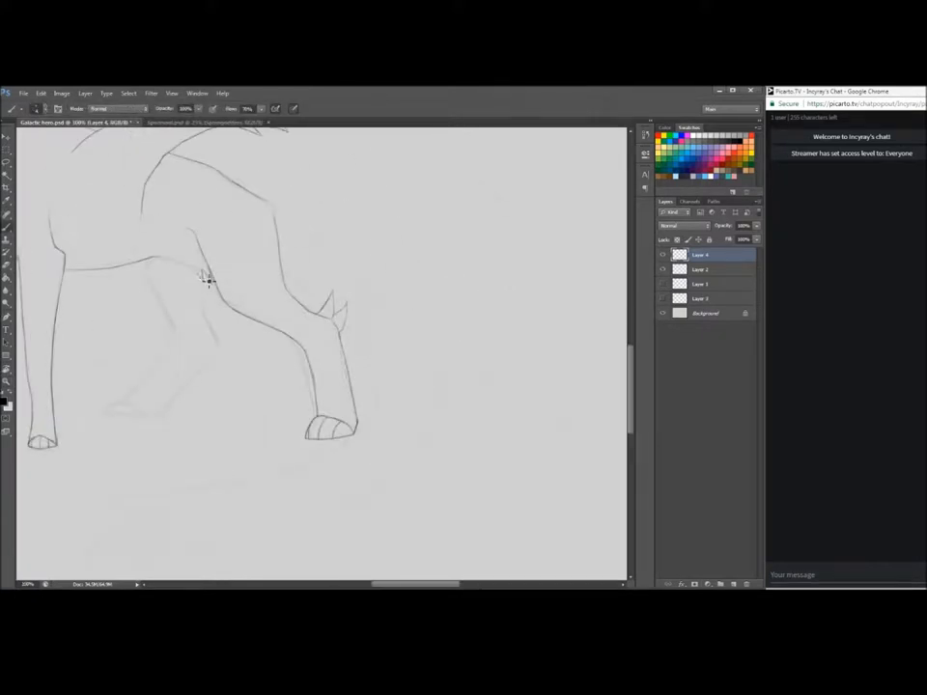
pyautogui.moveTo(162, 258); pyautogui.dragTo(211, 275)
pyautogui.moveTo(446, 586); pyautogui.dragTo(420, 586)
pyautogui.hotkey('ctrl', 's')
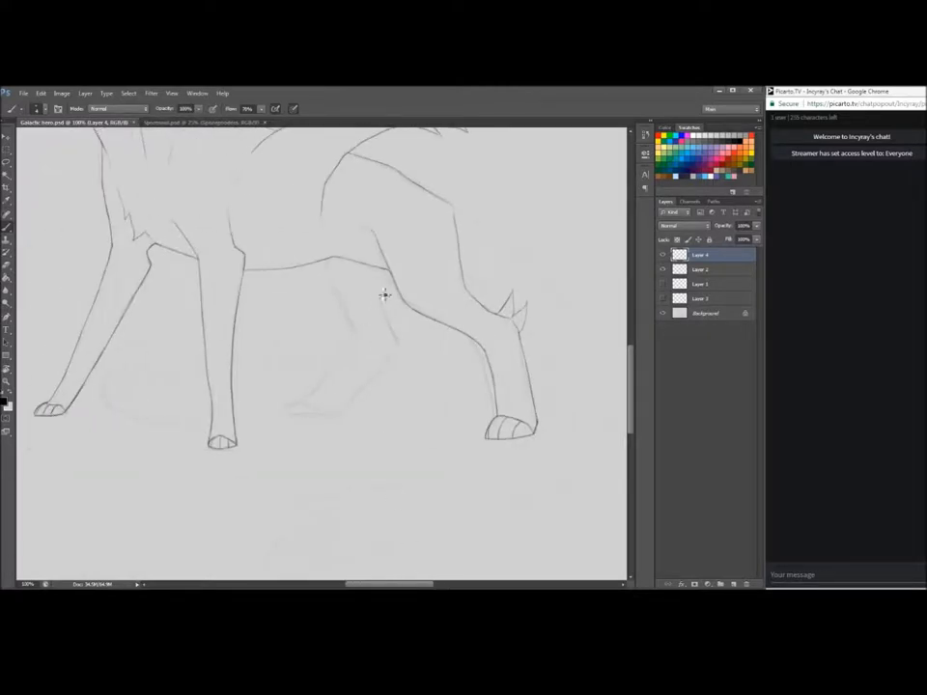
# Add a new layer directly above Layer 2 and draw the far hind leg's front thigh edge on it
pyautogui.click(714, 270)
pyautogui.click(733, 584)
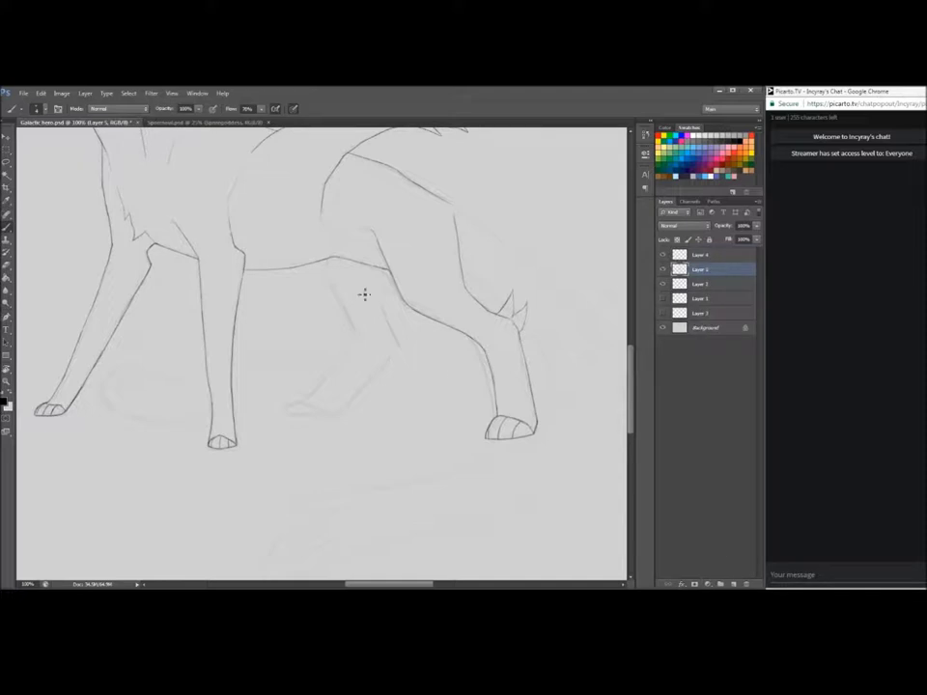
pyautogui.moveTo(324, 273); pyautogui.dragTo(353, 338)
pyautogui.press('r')
pyautogui.moveTo(339, 193); pyautogui.dragTo(72, 243)
pyautogui.press('b')
pyautogui.moveTo(265, 260); pyautogui.dragTo(280, 277)
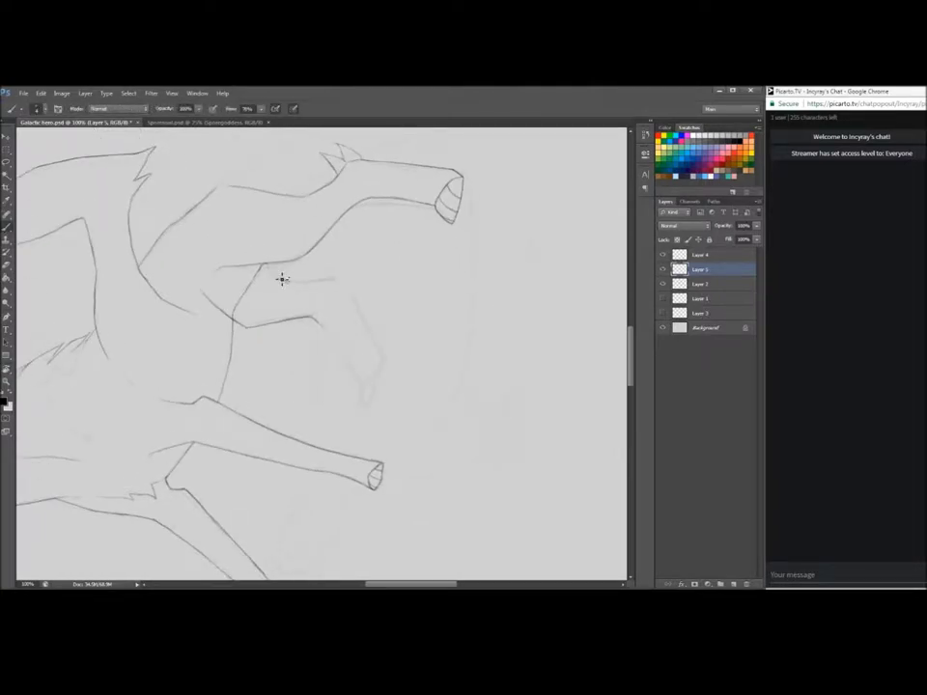
# Draw the far hind leg's rear edge from behind the near thigh down toward the hock
pyautogui.press('r')
pyautogui.moveTo(72, 371)
pyautogui.mouseDown()
pyautogui.moveTo(325, 361)
pyautogui.moveTo(92, 236)
pyautogui.mouseUp()
pyautogui.press('b')
pyautogui.moveTo(326, 274); pyautogui.dragTo(363, 295)
pyautogui.hotkey('ctrl', 'z')
pyautogui.moveTo(319, 253); pyautogui.dragTo(361, 291)
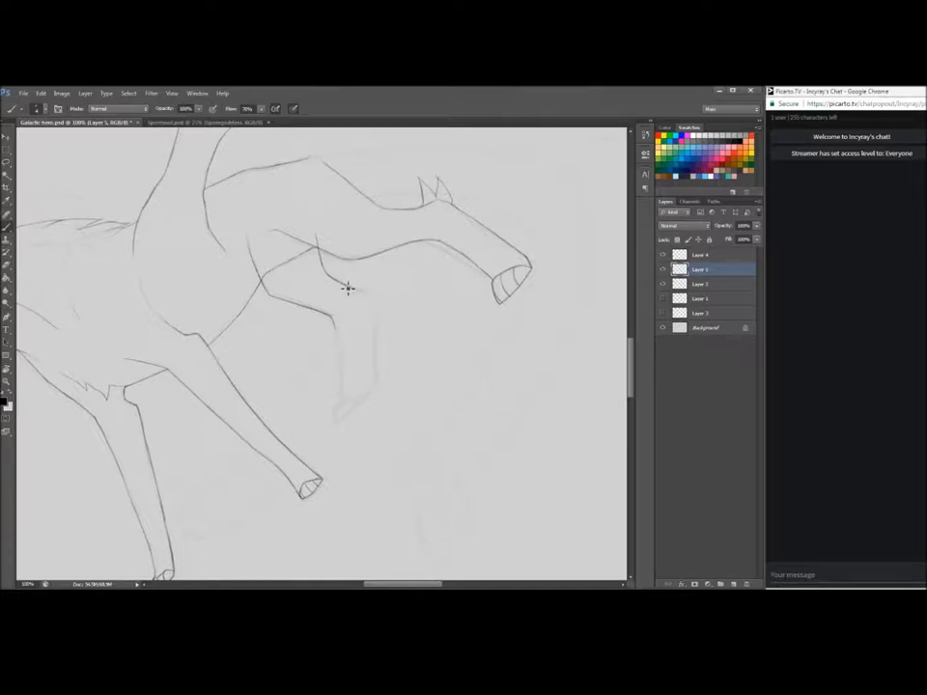
pyautogui.moveTo(631, 370); pyautogui.dragTo(633, 375)
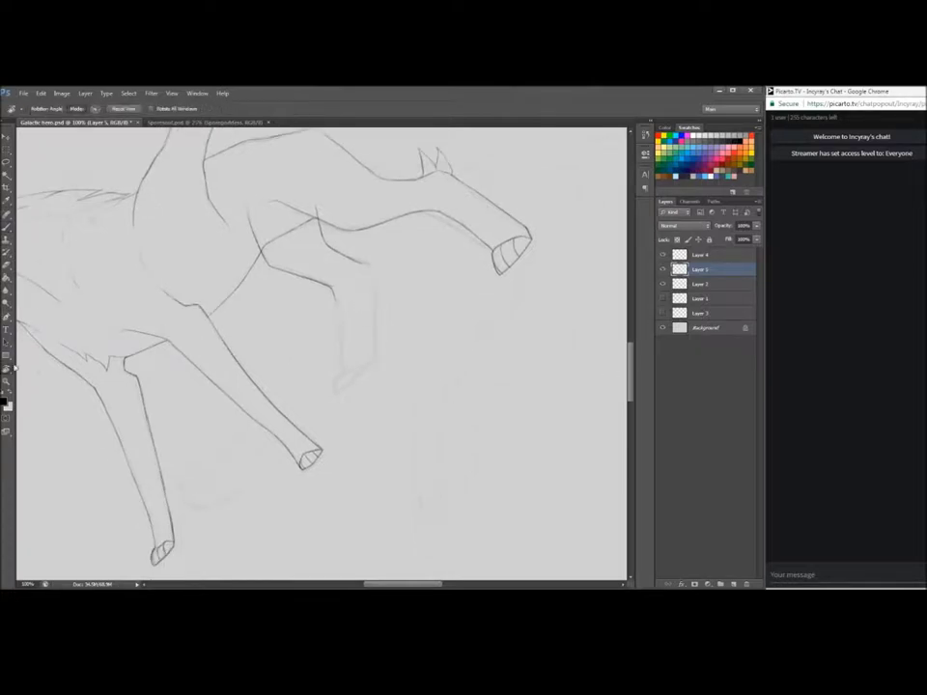
pyautogui.click(6, 368)
pyautogui.moveTo(72, 371); pyautogui.dragTo(107, 482)
pyautogui.click(6, 227)
pyautogui.moveTo(338, 267); pyautogui.dragTo(362, 316)
pyautogui.hotkey('ctrl', 'z')
pyautogui.moveTo(306, 297)
pyautogui.mouseDown()
pyautogui.moveTo(322, 320)
pyautogui.moveTo(295, 295)
pyautogui.mouseUp()
pyautogui.hotkey('ctrl', 'z')
# Erase the hooked end of the far hind leg's front thigh line
pyautogui.click(6, 265)
pyautogui.click(5, 227)
pyautogui.click(5, 265)
pyautogui.click(6, 369)
pyautogui.moveTo(77, 425); pyautogui.dragTo(130, 183)
pyautogui.click(7, 227)
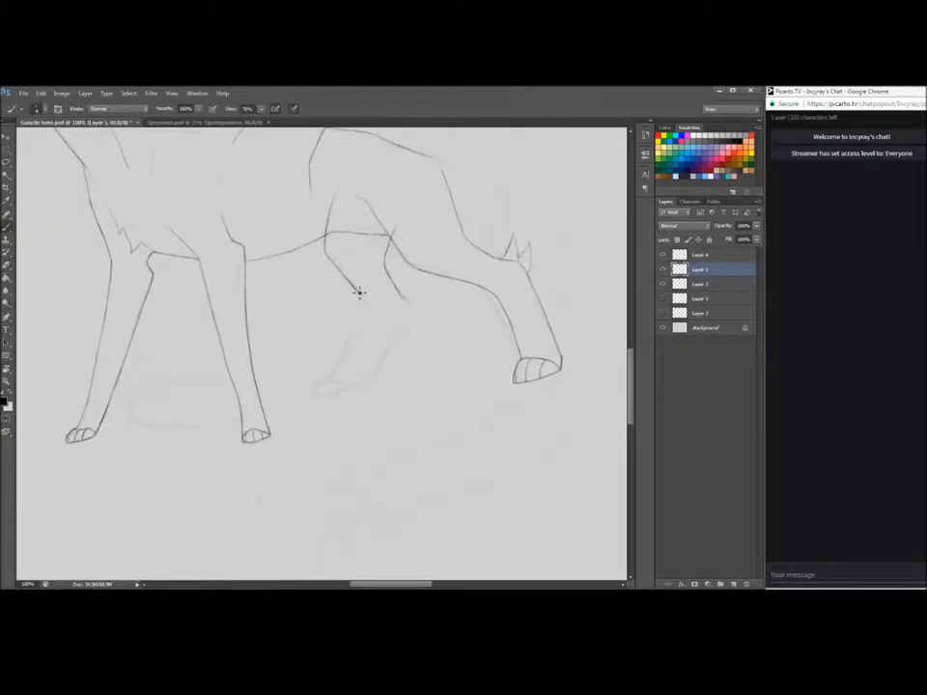
pyautogui.click(7, 370)
pyautogui.moveTo(357, 184); pyautogui.dragTo(40, 228)
pyautogui.click(6, 228)
pyautogui.moveTo(287, 300); pyautogui.dragTo(323, 329)
pyautogui.hotkey('ctrl', 'z')
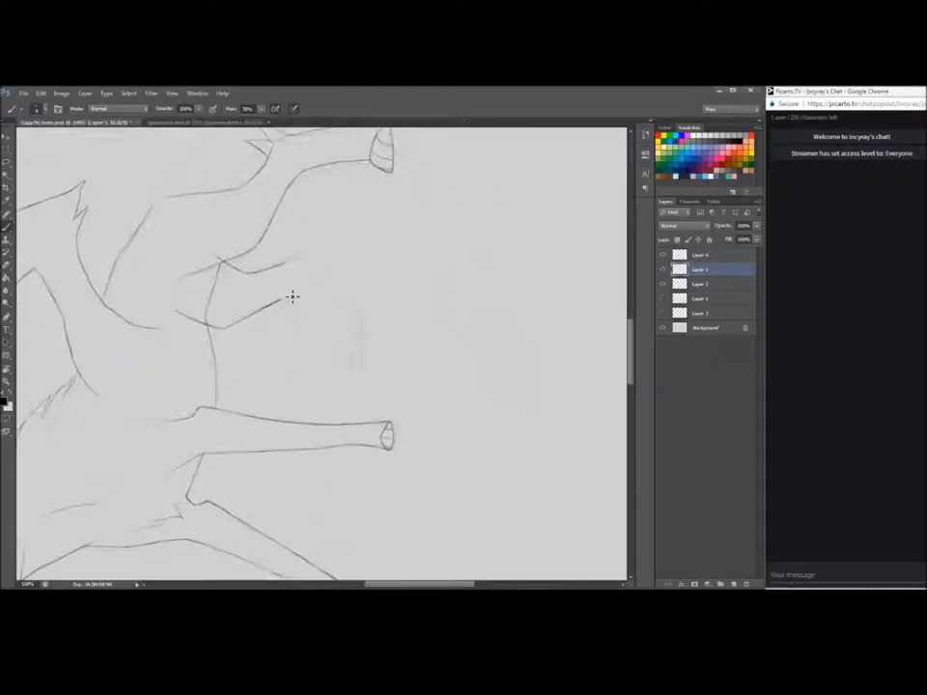
# Draw the far hind leg's lower front edge down to the foot and outline its paw
pyautogui.moveTo(296, 304)
pyautogui.mouseDown()
pyautogui.moveTo(349, 354)
pyautogui.moveTo(281, 300)
pyautogui.moveTo(348, 310)
pyautogui.mouseUp()
pyautogui.moveTo(631, 336); pyautogui.dragTo(631, 334)
pyautogui.moveTo(307, 278); pyautogui.dragTo(364, 337)
pyautogui.hotkey('ctrl', 'alt', 'z')
pyautogui.hotkey('ctrl', 'alt', 'z')
pyautogui.hotkey('ctrl', 'z')
pyautogui.moveTo(315, 284); pyautogui.dragTo(352, 327)
pyautogui.hotkey('ctrl', 'z')
pyautogui.hotkey('ctrl', 'z')
pyautogui.hotkey('ctrl', 's')
pyautogui.moveTo(349, 371)
pyautogui.mouseDown()
pyautogui.moveTo(353, 384)
pyautogui.moveTo(314, 382)
pyautogui.mouseUp()
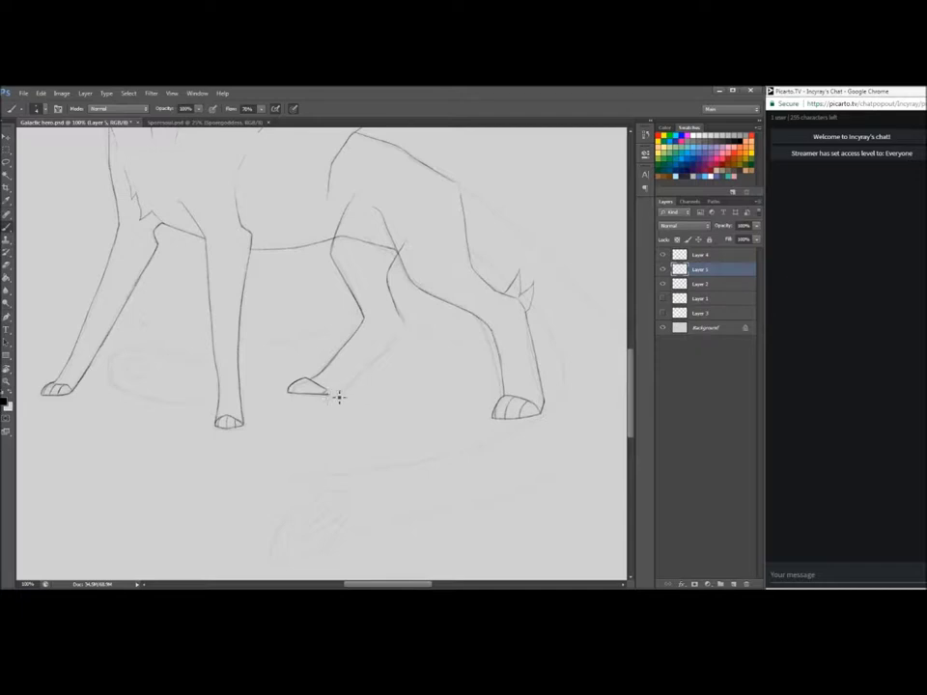
# Draw the far hind leg's lower rear edge from paw to hock and add a pointed fur tuft with cleaned-up tips
pyautogui.press('r')
pyautogui.moveTo(314, 387); pyautogui.dragTo(147, 212)
pyautogui.press('b')
pyautogui.moveTo(291, 374)
pyautogui.mouseDown()
pyautogui.moveTo(349, 435)
pyautogui.moveTo(415, 342)
pyautogui.mouseUp()
pyautogui.press('r')
pyautogui.press('b')
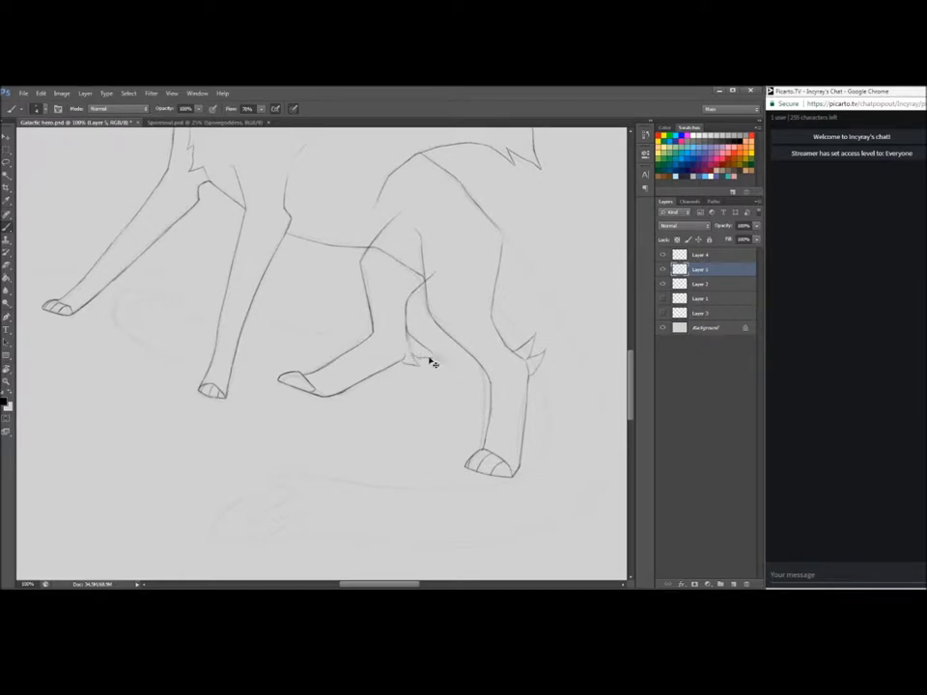
pyautogui.press('e')
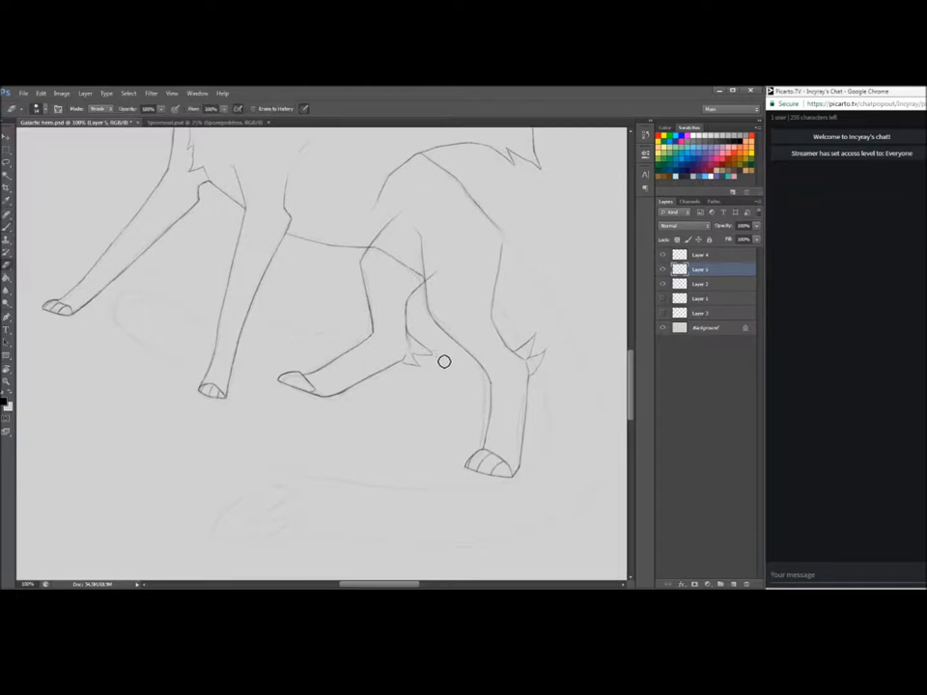
pyautogui.press('b')
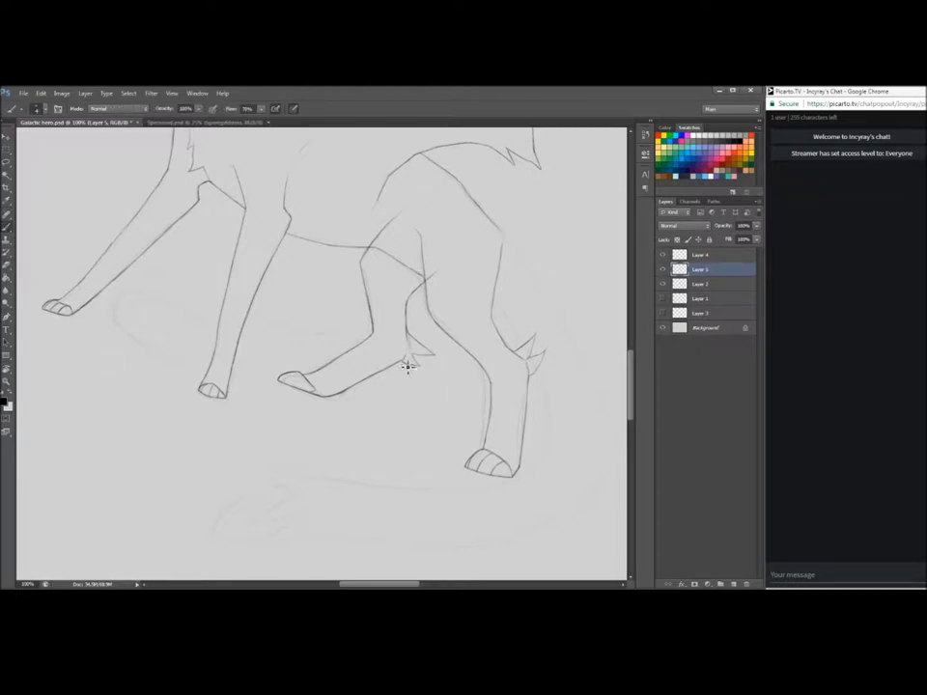
# Draw the toe lines on the far hind paw and erase the far leg's strokes overlapping the belly and near thigh
pyautogui.doubleClick(6, 370)
pyautogui.click(6, 227)
pyautogui.moveTo(316, 383); pyautogui.dragTo(309, 394)
pyautogui.moveTo(306, 380); pyautogui.dragTo(301, 394)
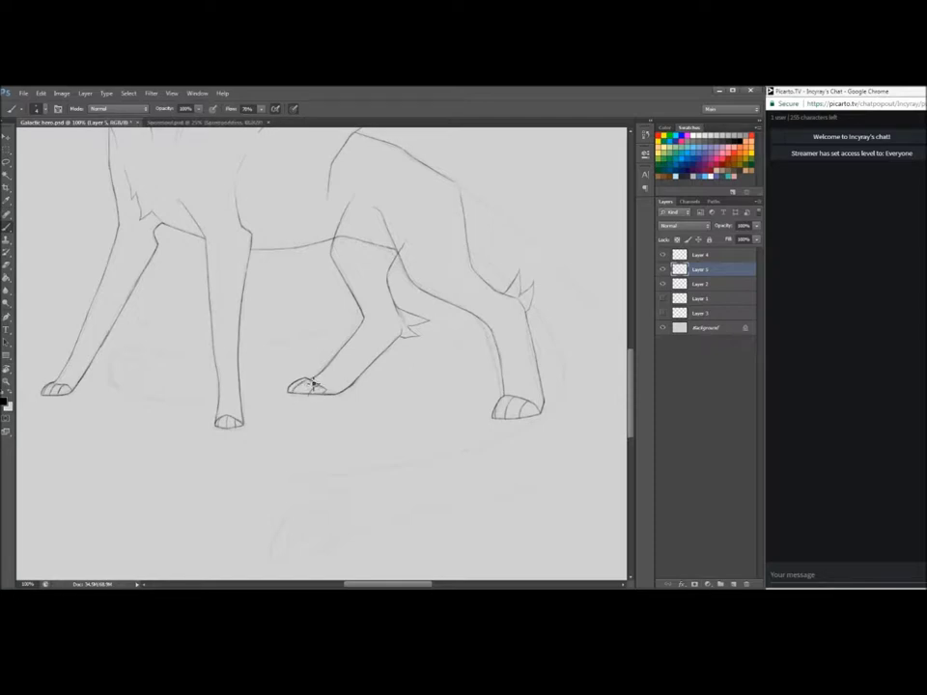
pyautogui.press('e')
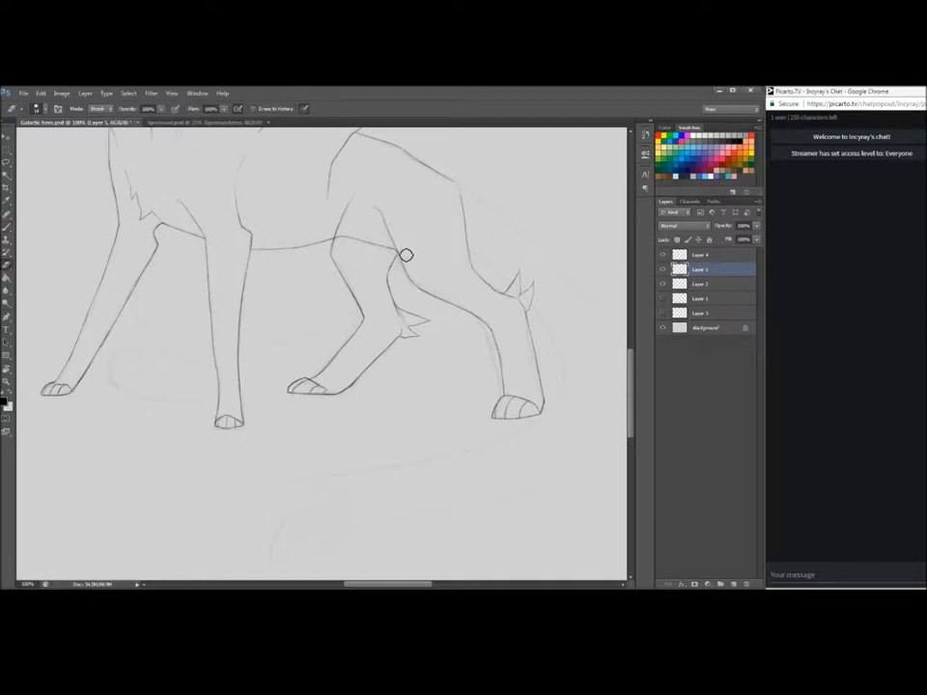
pyautogui.press('b')
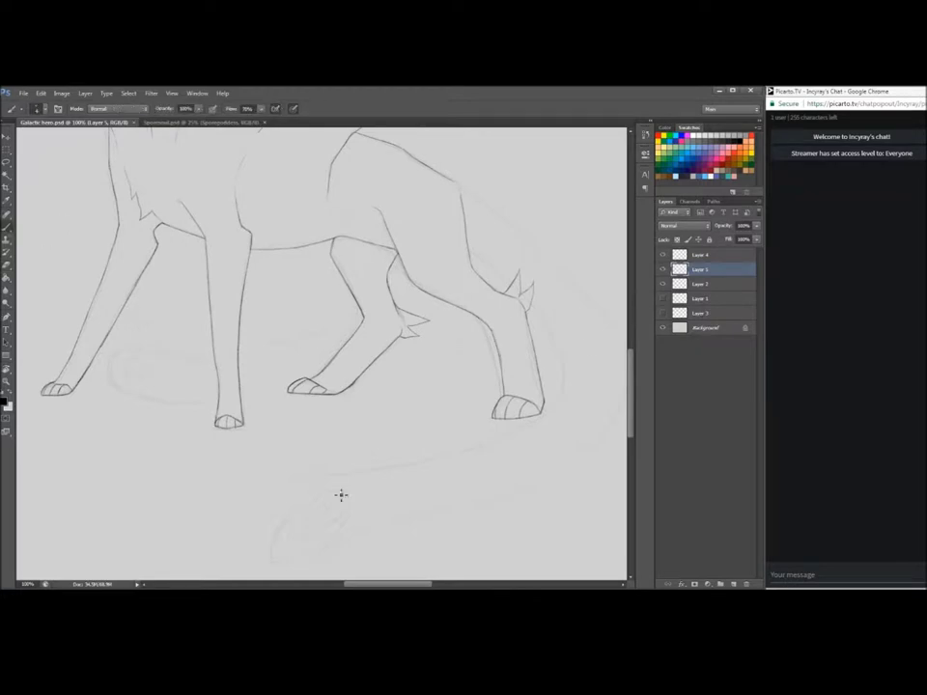
# Draw the tail's outer edge on Layer 5, curving from the rump down behind the near hind leg
pyautogui.hscroll(5, 205, 367)
pyautogui.moveTo(186, 174)
pyautogui.mouseDown()
pyautogui.moveTo(265, 223)
pyautogui.moveTo(349, 308)
pyautogui.mouseUp()
pyautogui.moveTo(228, 257)
pyautogui.mouseDown()
pyautogui.moveTo(295, 319)
pyautogui.moveTo(309, 360)
pyautogui.mouseUp()
pyautogui.hotkey('ctrl', 'z')
pyautogui.moveTo(278, 301); pyautogui.dragTo(307, 348)
pyautogui.moveTo(335, 295)
pyautogui.mouseDown()
pyautogui.moveTo(376, 341)
pyautogui.moveTo(374, 395)
pyautogui.mouseUp()
# Continue the tail's outer edge to its end and add pointed fur tufts at the tip
pyautogui.press('r')
pyautogui.moveTo(338, 453); pyautogui.dragTo(633, 349)
pyautogui.press('b')
pyautogui.moveTo(370, 232)
pyautogui.mouseDown()
pyautogui.moveTo(430, 287)
pyautogui.moveTo(382, 236)
pyautogui.moveTo(387, 242)
pyautogui.mouseUp()
pyautogui.click(6, 265)
pyautogui.click(5, 227)
pyautogui.moveTo(630, 325); pyautogui.dragTo(630, 340)
pyautogui.moveTo(431, 183)
pyautogui.mouseDown()
pyautogui.moveTo(466, 295)
pyautogui.moveTo(479, 389)
pyautogui.moveTo(516, 453)
pyautogui.moveTo(493, 429)
pyautogui.moveTo(510, 449)
pyautogui.moveTo(480, 428)
pyautogui.moveTo(474, 444)
pyautogui.moveTo(484, 461)
pyautogui.moveTo(447, 425)
pyautogui.moveTo(433, 454)
pyautogui.moveTo(445, 423)
pyautogui.moveTo(423, 474)
pyautogui.moveTo(432, 415)
pyautogui.moveTo(420, 460)
pyautogui.mouseUp()
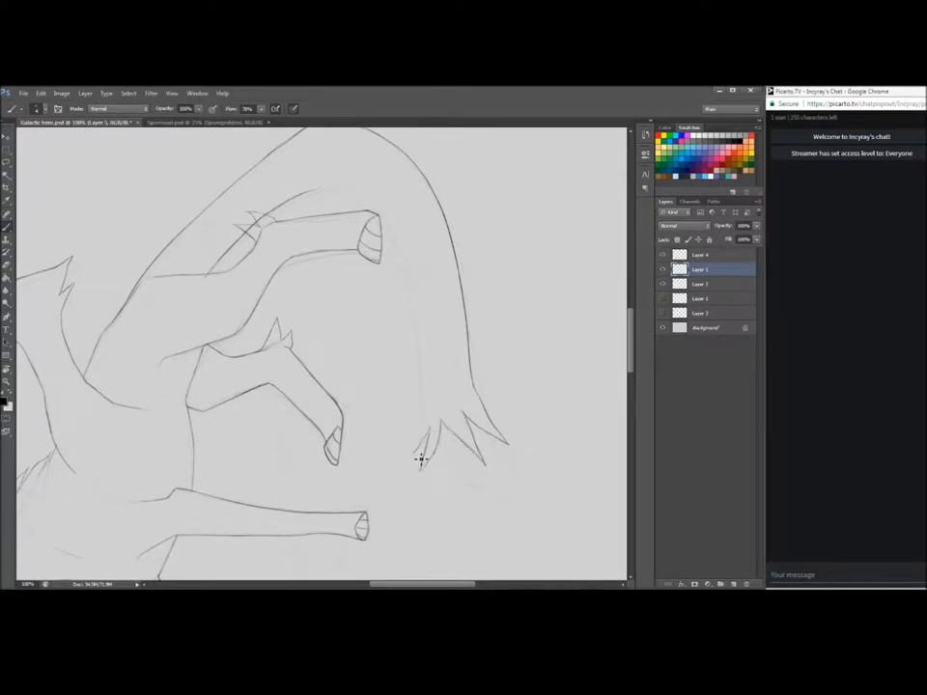
# Draw the tail's inner edge from the tip tufts to just past the near hind paw
pyautogui.press('r')
pyautogui.moveTo(127, 343)
pyautogui.mouseDown()
pyautogui.moveTo(169, 234)
pyautogui.moveTo(479, 239)
pyautogui.mouseUp()
pyautogui.moveTo(190, 333); pyautogui.dragTo(210, 372)
pyautogui.moveTo(190, 333)
pyautogui.mouseDown()
pyautogui.moveTo(288, 459)
pyautogui.moveTo(329, 491)
pyautogui.moveTo(390, 505)
pyautogui.moveTo(512, 453)
pyautogui.moveTo(537, 345)
pyautogui.mouseUp()
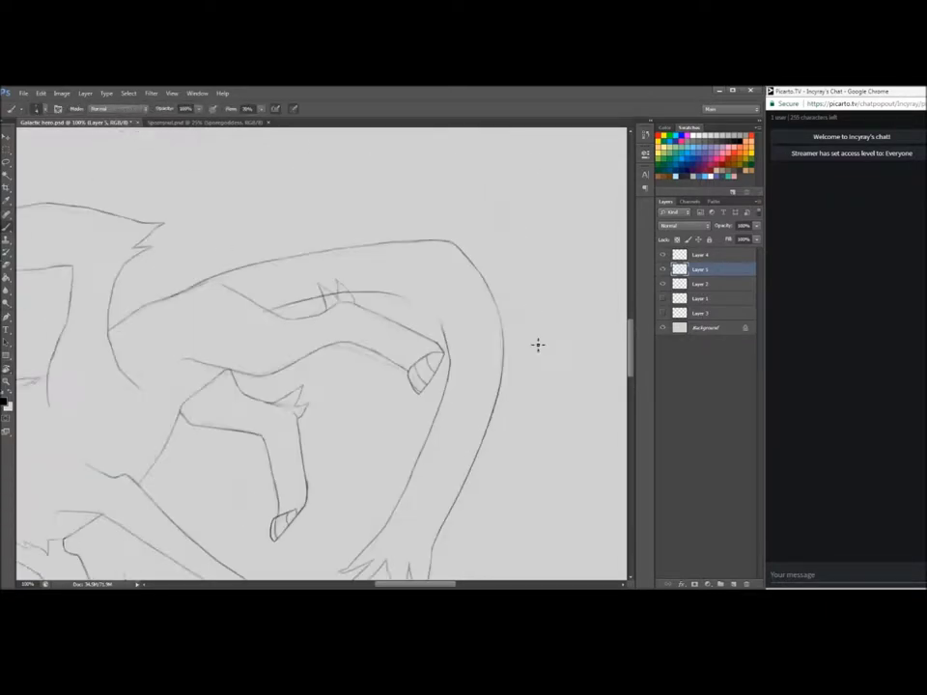
pyautogui.moveTo(448, 331); pyautogui.dragTo(425, 281)
pyautogui.click(7, 263)
pyautogui.press('b')
# Greet the viewer in the Picarto chat with "eyyoooo" and "sup"
pyautogui.click(805, 577)
pyautogui.write('eyyoooo')
pyautogui.press('Return')
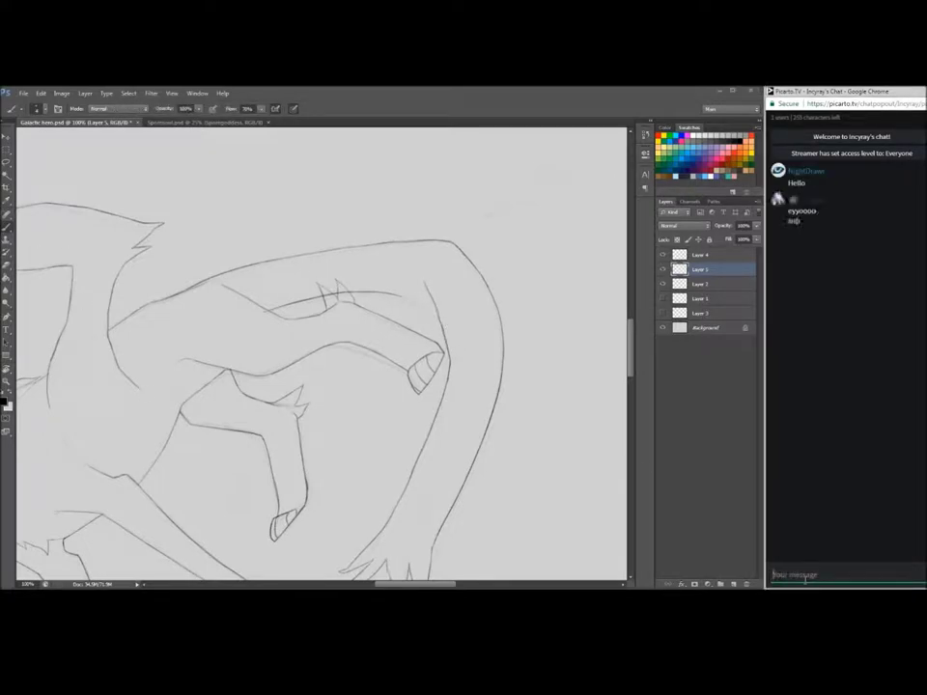
pyautogui.moveTo(632, 331); pyautogui.dragTo(631, 325)
pyautogui.moveTo(391, 583); pyautogui.dragTo(409, 583)
pyautogui.press('r')
pyautogui.moveTo(248, 348); pyautogui.dragTo(277, 295)
# Post "drawing some fanart for an old, obscure game" and "have you ever heard of Spore Creatures (the DS game)???" in the Picarto chat
pyautogui.click(808, 574)
pyautogui.write('drawing some fanart for an old, obscure game')
pyautogui.press('Return')
pyautogui.write('have you ')
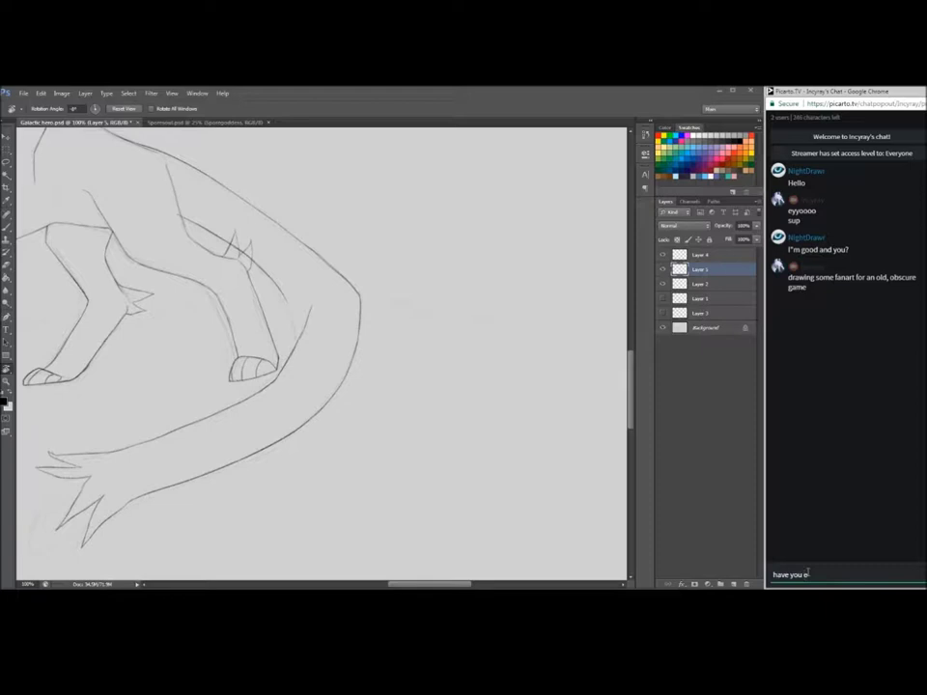
pyautogui.write('ever heard of Spore Creatures (the DS game)???')
pyautogui.press('Return')
# Join the tail's inner edge behind the near hind leg and touch up the strokes at the bend
pyautogui.moveTo(632, 354); pyautogui.dragTo(633, 360)
pyautogui.moveTo(91, 360); pyautogui.dragTo(94, 322)
pyautogui.press('b')
pyautogui.moveTo(301, 284); pyautogui.dragTo(310, 303)
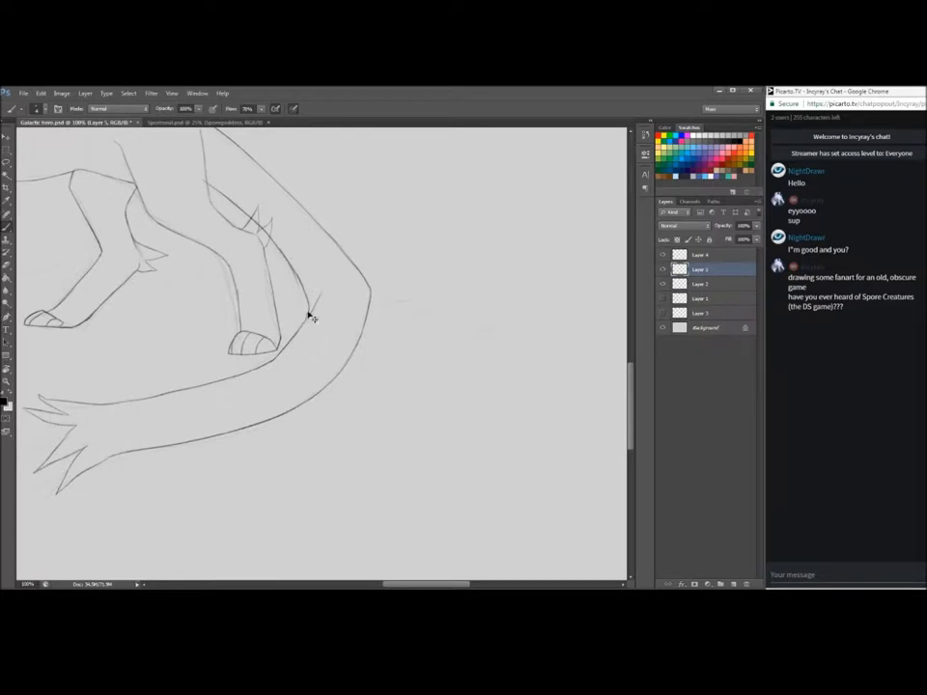
pyautogui.press('e')
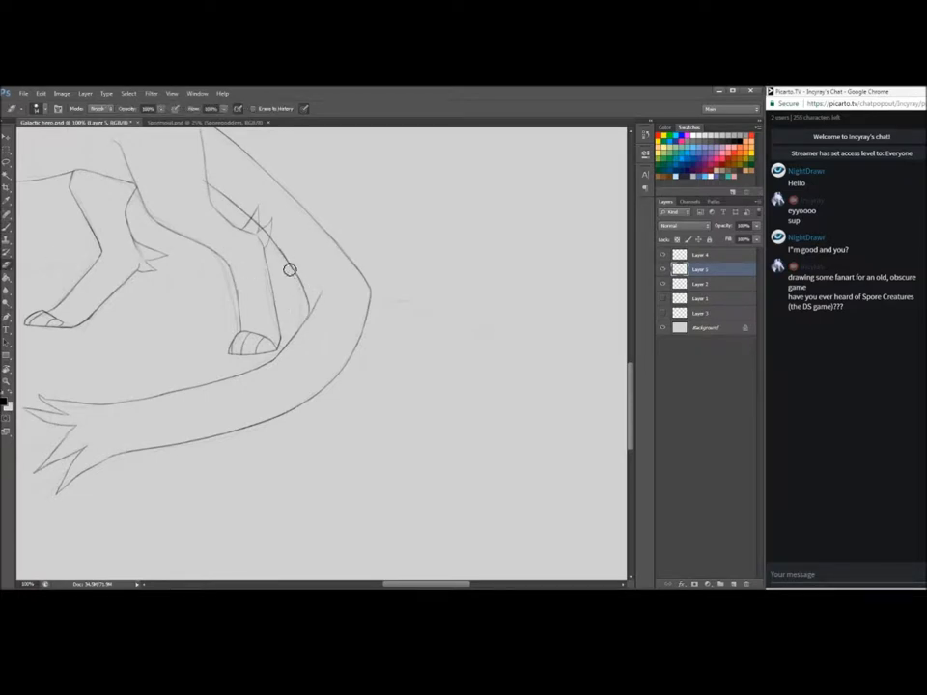
pyautogui.press('b')
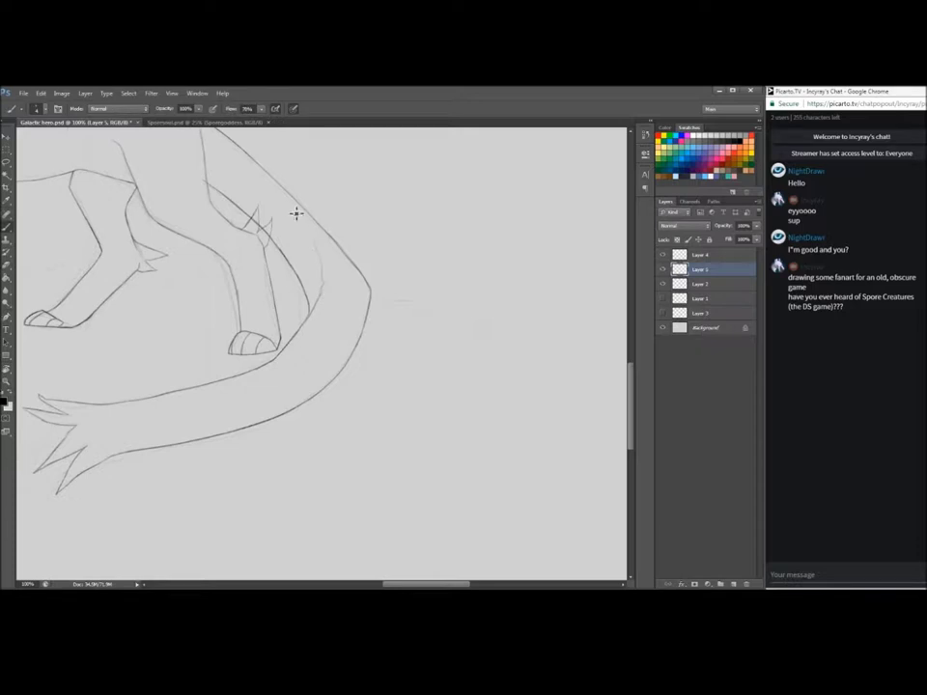
pyautogui.hscroll(-5, 341, 450)
pyautogui.scroll(-1, 425, 410)
pyautogui.click(7, 368)
pyautogui.moveTo(236, 336); pyautogui.dragTo(314, 440)
# Switch to the Picarto page in Chrome and post "ive got the OST on too" and "for a side game designed for the DS lite, its very good!"
pyautogui.click(50, 553)
pyautogui.click(50, 92)
pyautogui.hotkey('ctrl', '3')
pyautogui.click(775, 542)
pyautogui.write('ive got the OST on too')
pyautogui.press('Return')
pyautogui.write('for a side game')
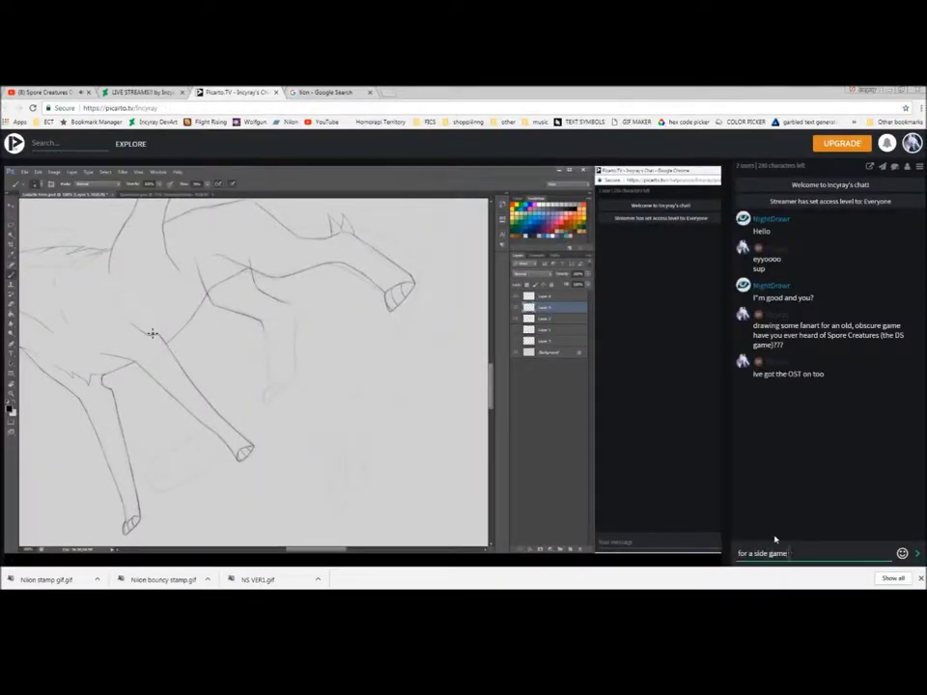
pyautogui.write(' designed for the DS lite, its very good!')
pyautogui.press('Return')
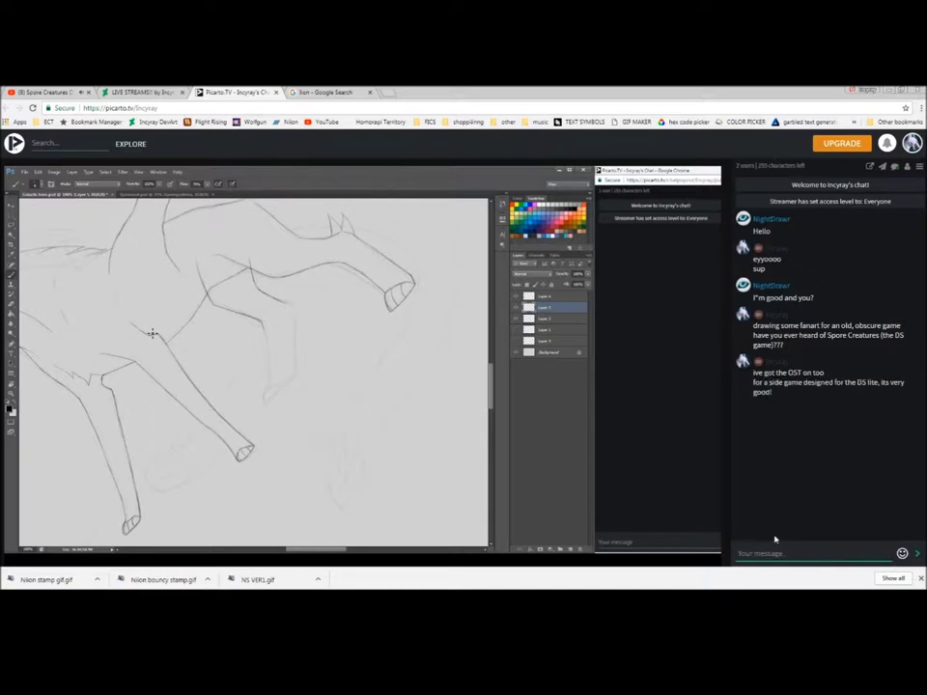
# Switch back to Photoshop and try a curved, leaf-shaped extension beyond the tail's tip tufts
pyautogui.click(91, 599)
pyautogui.click(7, 226)
pyautogui.moveTo(396, 349); pyautogui.dragTo(407, 411)
pyautogui.hotkey('ctrl', 'z')
pyautogui.moveTo(395, 348)
pyautogui.mouseDown()
pyautogui.moveTo(407, 407)
pyautogui.moveTo(392, 397)
pyautogui.mouseUp()
pyautogui.click(40, 94)
pyautogui.click(83, 121)
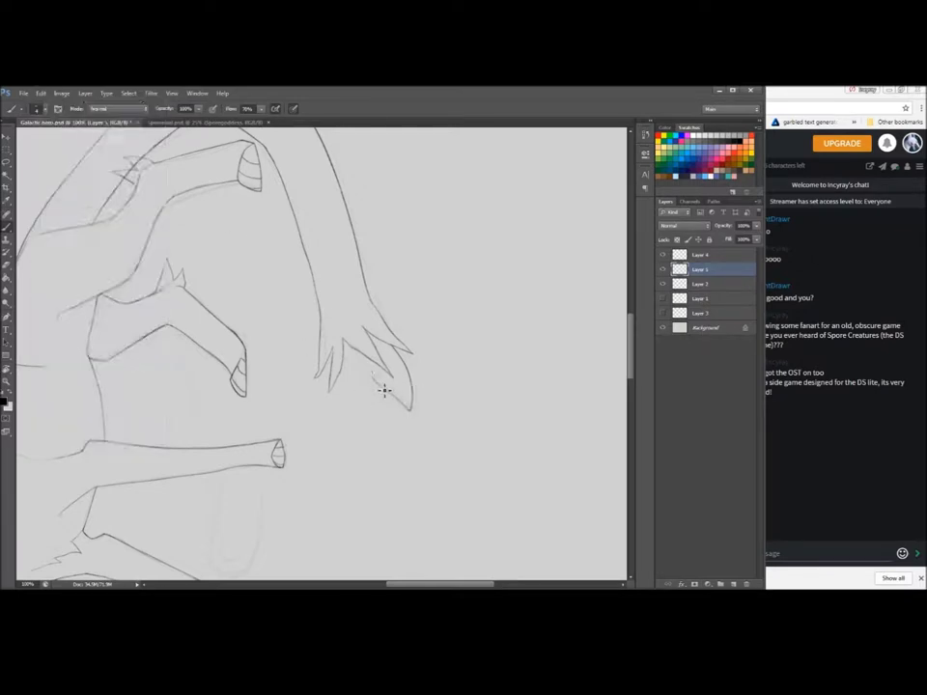
pyautogui.moveTo(363, 357)
pyautogui.mouseDown()
pyautogui.moveTo(389, 382)
pyautogui.moveTo(396, 369)
pyautogui.mouseUp()
pyautogui.hotkey('ctrl', 'alt', 'z')
pyautogui.hotkey('ctrl', 'alt', 'z')
pyautogui.hotkey('ctrl', 'alt', 'z')
pyautogui.hotkey('ctrl', 'alt', 'z')
pyautogui.hotkey('ctrl', 'alt', 'z')
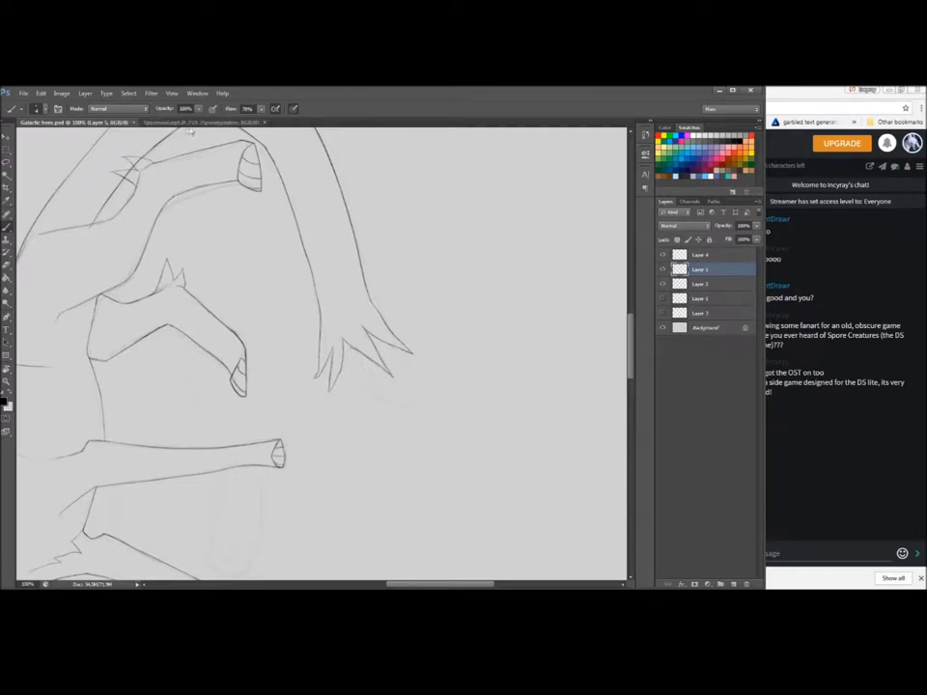
# Reset the canvas rotation and create a new layer above Layer 5
pyautogui.click(203, 123)
pyautogui.click(59, 121)
pyautogui.press('r')
pyautogui.click(125, 110)
pyautogui.press('z')
pyautogui.keyDown('alt'); pyautogui.click(102, 343); pyautogui.keyUp('alt')
pyautogui.keyDown('alt'); pyautogui.click(101, 344); pyautogui.keyUp('alt')
pyautogui.moveTo(631, 353); pyautogui.dragTo(634, 328)
pyautogui.click(732, 584)
pyautogui.click(423, 241)
pyautogui.click(423, 242)
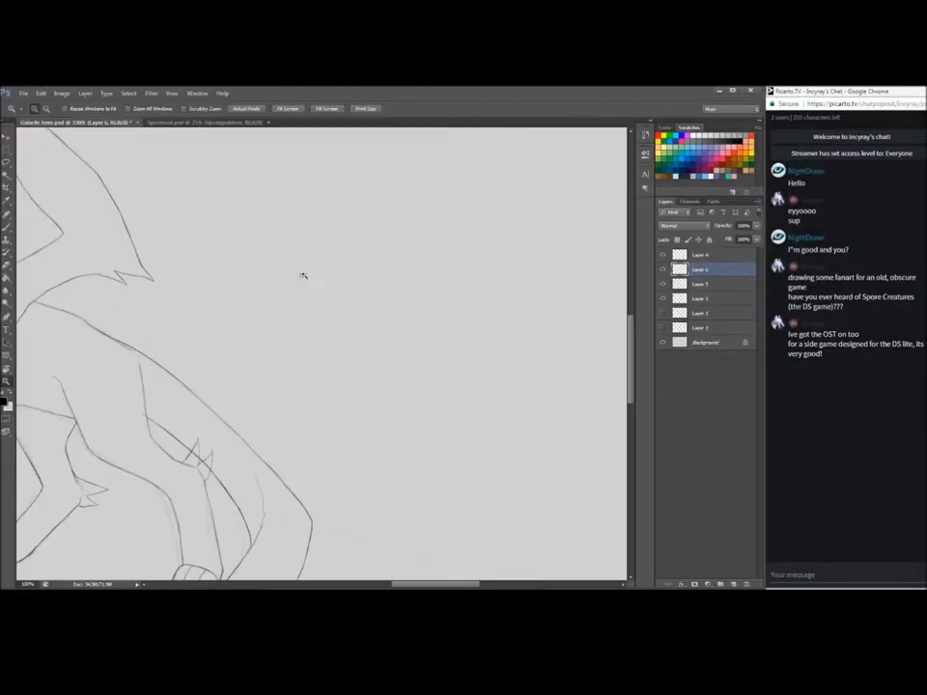
# Sketch a rough tail-tip idea with jagged fur and a question mark in the empty area behind the creature
pyautogui.press('b')
pyautogui.moveTo(363, 179)
pyautogui.mouseDown()
pyautogui.moveTo(300, 248)
pyautogui.moveTo(306, 275)
pyautogui.moveTo(339, 304)
pyautogui.moveTo(399, 208)
pyautogui.mouseUp()
pyautogui.moveTo(302, 253); pyautogui.dragTo(242, 289)
pyautogui.moveTo(241, 291)
pyautogui.mouseDown()
pyautogui.moveTo(301, 297)
pyautogui.moveTo(326, 282)
pyautogui.moveTo(300, 289)
pyautogui.mouseUp()
pyautogui.hotkey('ctrl', 'z')
pyautogui.moveTo(301, 289)
pyautogui.mouseDown()
pyautogui.moveTo(323, 287)
pyautogui.moveTo(316, 262)
pyautogui.moveTo(362, 286)
pyautogui.mouseUp()
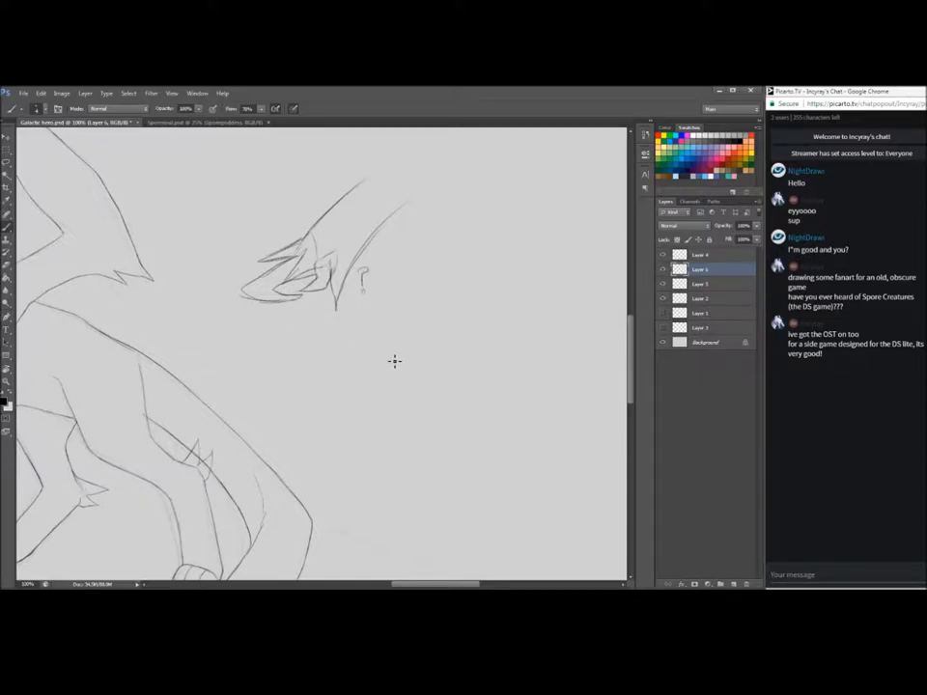
# Sketch two more curved tail-tip variants beneath and beside the first, and handwrite a short shape note next to them
pyautogui.moveTo(346, 353)
pyautogui.mouseDown()
pyautogui.moveTo(382, 337)
pyautogui.moveTo(391, 357)
pyautogui.moveTo(363, 382)
pyautogui.moveTo(429, 383)
pyautogui.moveTo(453, 410)
pyautogui.mouseUp()
pyautogui.moveTo(377, 386); pyautogui.dragTo(409, 413)
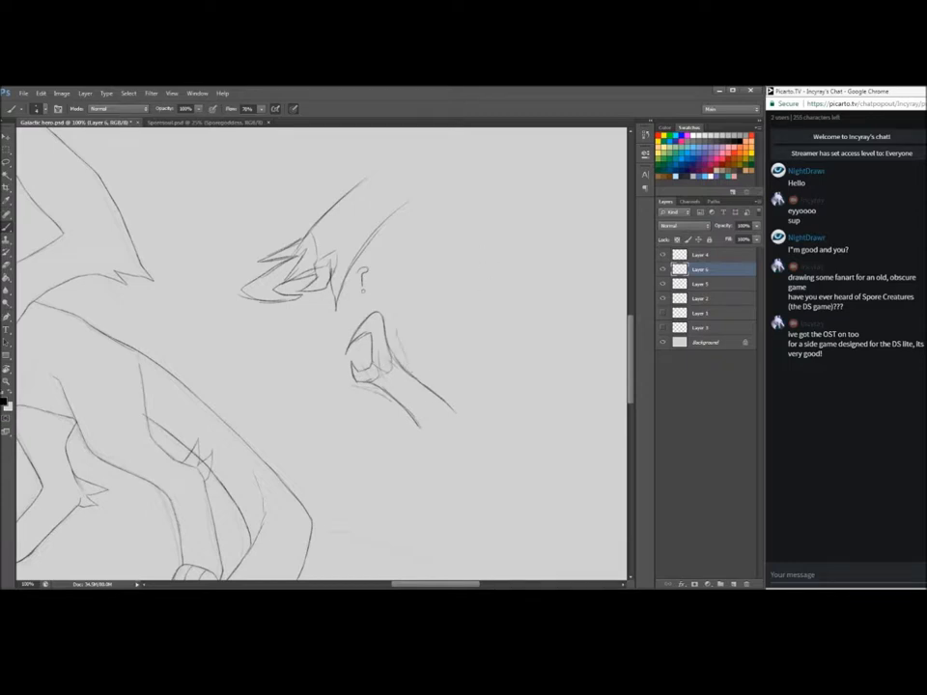
pyautogui.moveTo(477, 255); pyautogui.dragTo(411, 288)
pyautogui.moveTo(416, 286); pyautogui.dragTo(373, 282)
pyautogui.moveTo(373, 282)
pyautogui.mouseDown()
pyautogui.moveTo(409, 315)
pyautogui.moveTo(420, 301)
pyautogui.moveTo(423, 313)
pyautogui.moveTo(482, 298)
pyautogui.moveTo(514, 261)
pyautogui.mouseUp()
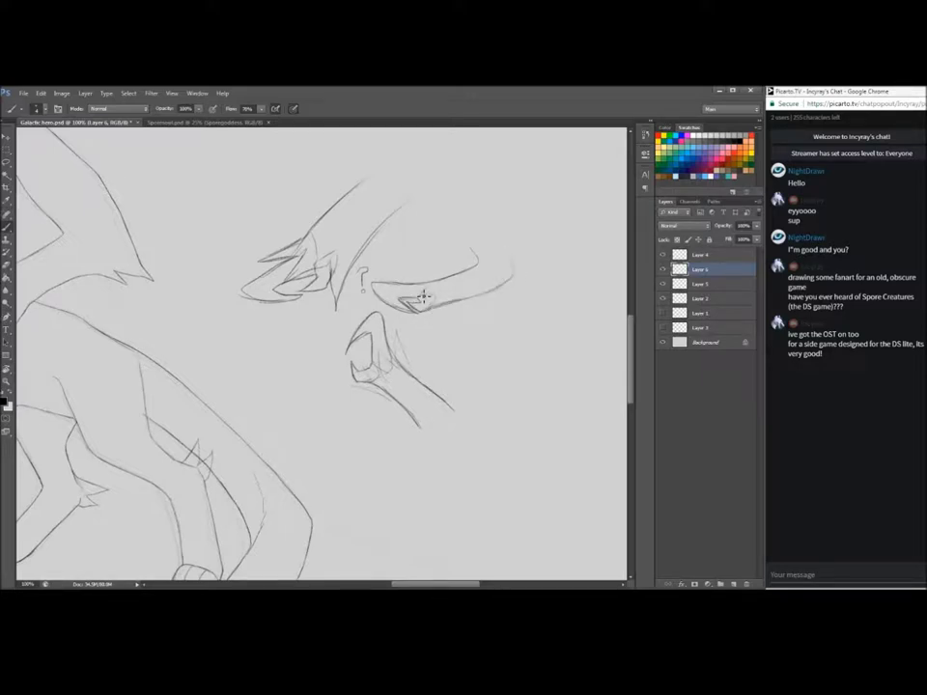
pyautogui.moveTo(405, 285); pyautogui.dragTo(424, 320)
pyautogui.moveTo(290, 353)
pyautogui.mouseDown()
pyautogui.moveTo(293, 344)
pyautogui.moveTo(270, 366)
pyautogui.moveTo(288, 380)
pyautogui.moveTo(314, 376)
pyautogui.mouseUp()
# Check Layer 5 by toggling its visibility, make it active and save the document
pyautogui.moveTo(632, 328); pyautogui.dragTo(630, 393)
pyautogui.click(663, 284)
pyautogui.click(663, 284)
pyautogui.click(703, 284)
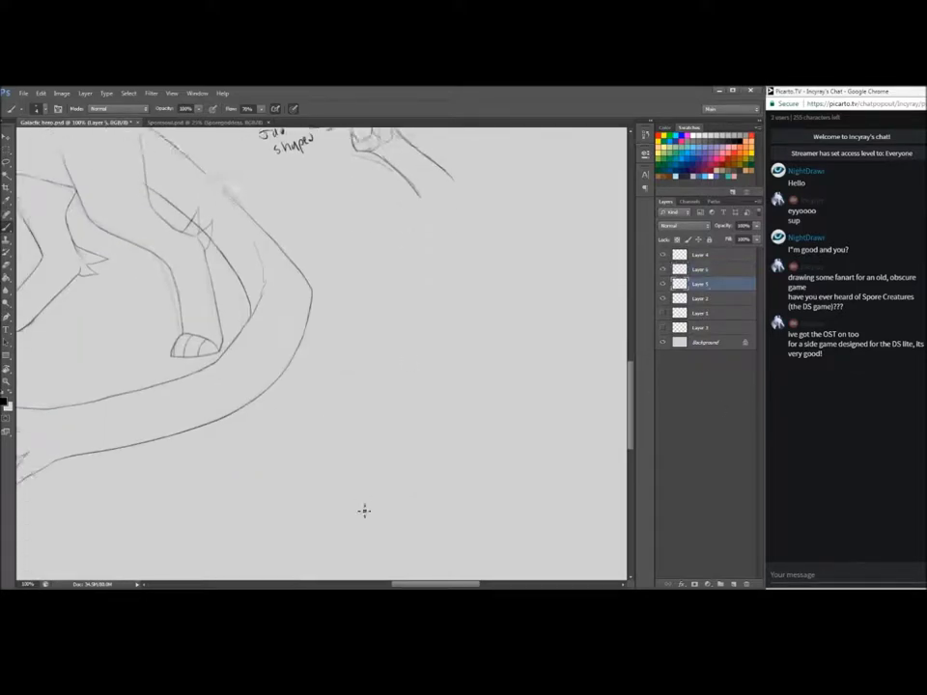
pyautogui.moveTo(440, 584); pyautogui.dragTo(413, 584)
pyautogui.hotkey('ctrl', 's')
# Make Layer 6 active and rotate the canvas for brushwork on the tail tip
pyautogui.click(705, 269)
pyautogui.moveTo(631, 397); pyautogui.dragTo(631, 407)
pyautogui.moveTo(400, 584); pyautogui.dragTo(393, 585)
pyautogui.press('r')
pyautogui.moveTo(205, 303)
pyautogui.mouseDown()
pyautogui.moveTo(315, 457)
pyautogui.moveTo(374, 483)
pyautogui.mouseUp()
pyautogui.moveTo(415, 584); pyautogui.dragTo(430, 584)
pyautogui.press('b')
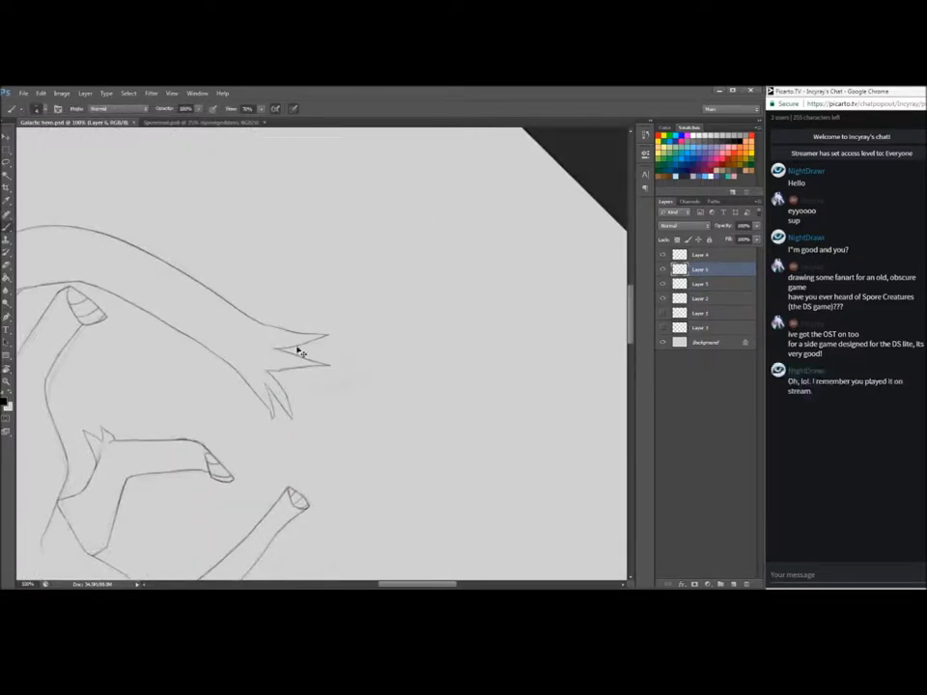
# Post "yah" and "its a good OST, with a good number of good drawing jams" in the Picarto chat
pyautogui.click(831, 498)
pyautogui.write('???')
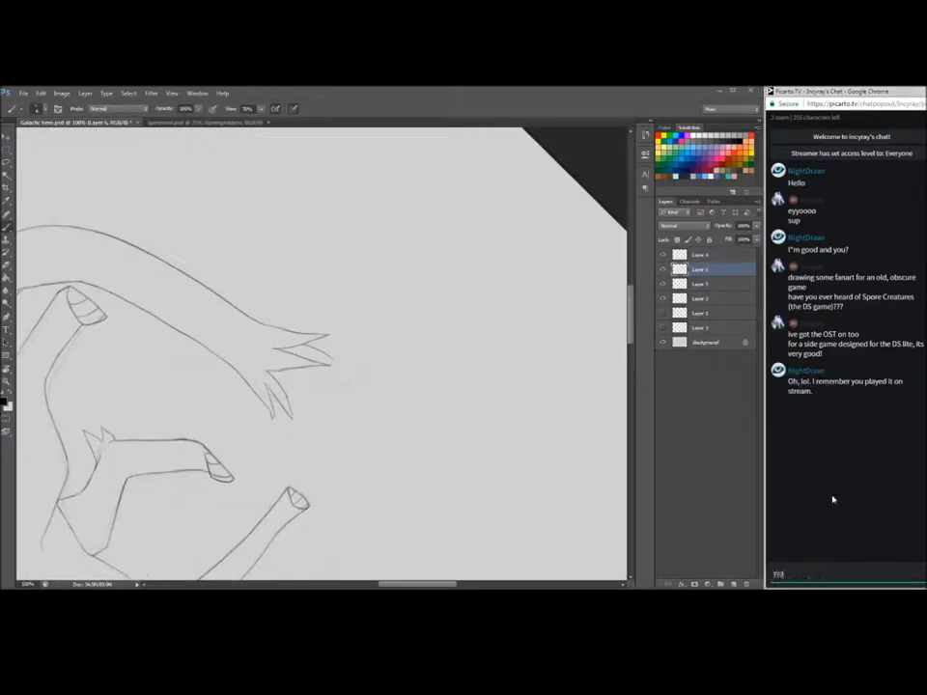
pyautogui.write(' but i dont have a c')
pyautogui.press('Return')
pyautogui.write('its a good OST, with a good number of good draw')
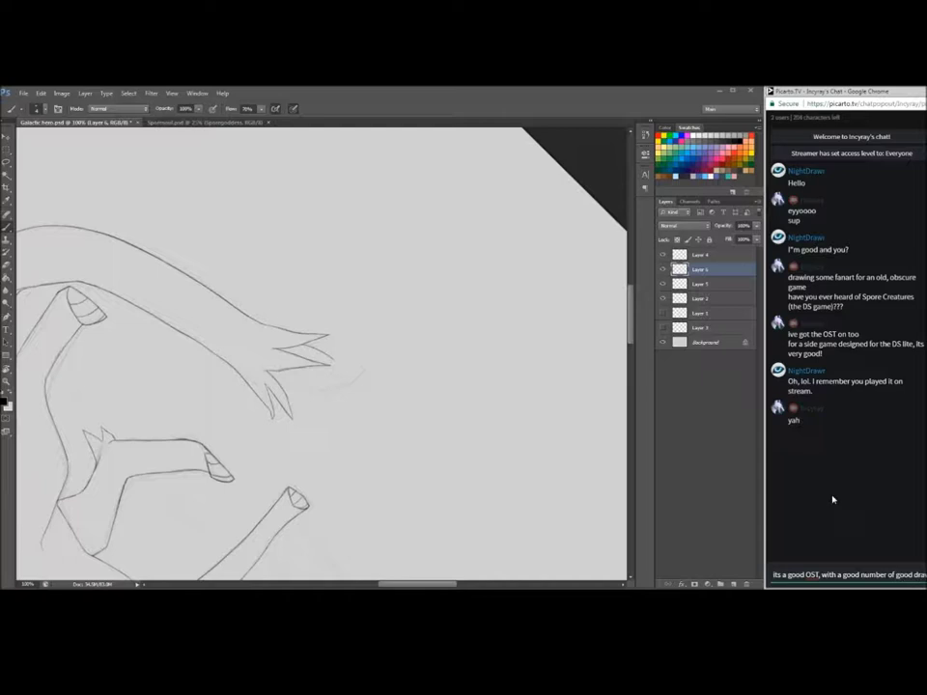
pyautogui.press('Return')
# Draw a rounded outer curve with pointed inner strokes at the tail tip on Layer 6
pyautogui.click(301, 353)
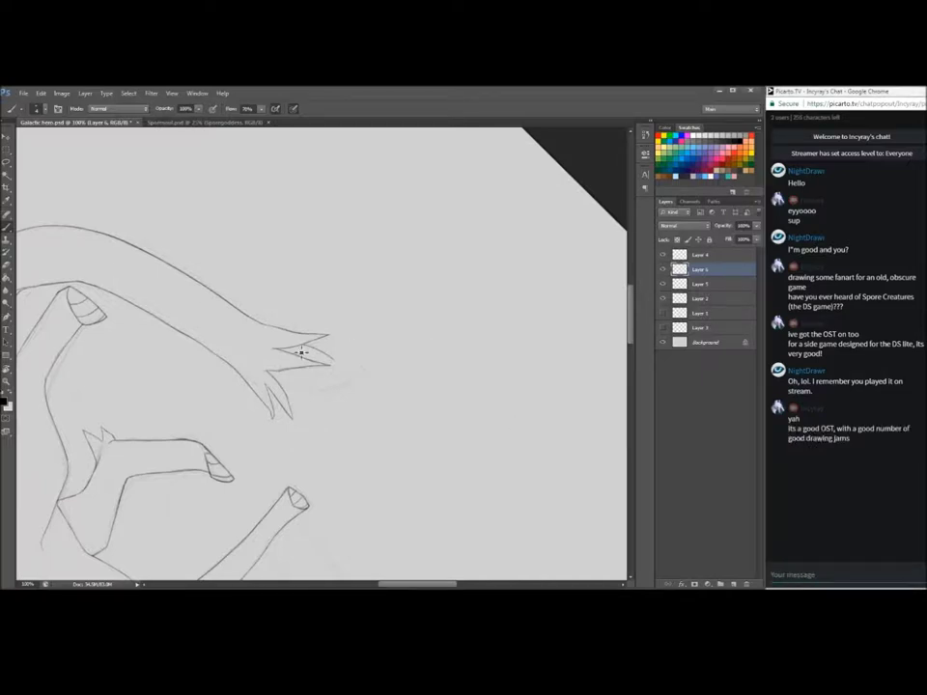
pyautogui.moveTo(343, 372)
pyautogui.mouseDown()
pyautogui.moveTo(350, 394)
pyautogui.moveTo(308, 382)
pyautogui.moveTo(473, 484)
pyautogui.mouseUp()
pyautogui.press('e')
pyautogui.moveTo(340, 583)
pyautogui.mouseDown()
pyautogui.moveTo(405, 583)
pyautogui.moveTo(396, 583)
pyautogui.mouseUp()
pyautogui.press('r')
pyautogui.moveTo(186, 233); pyautogui.dragTo(177, 465)
pyautogui.moveTo(340, 583); pyautogui.dragTo(373, 583)
pyautogui.click(7, 214)
pyautogui.press('b')
pyautogui.moveTo(207, 279)
pyautogui.mouseDown()
pyautogui.moveTo(226, 244)
pyautogui.moveTo(253, 288)
pyautogui.mouseUp()
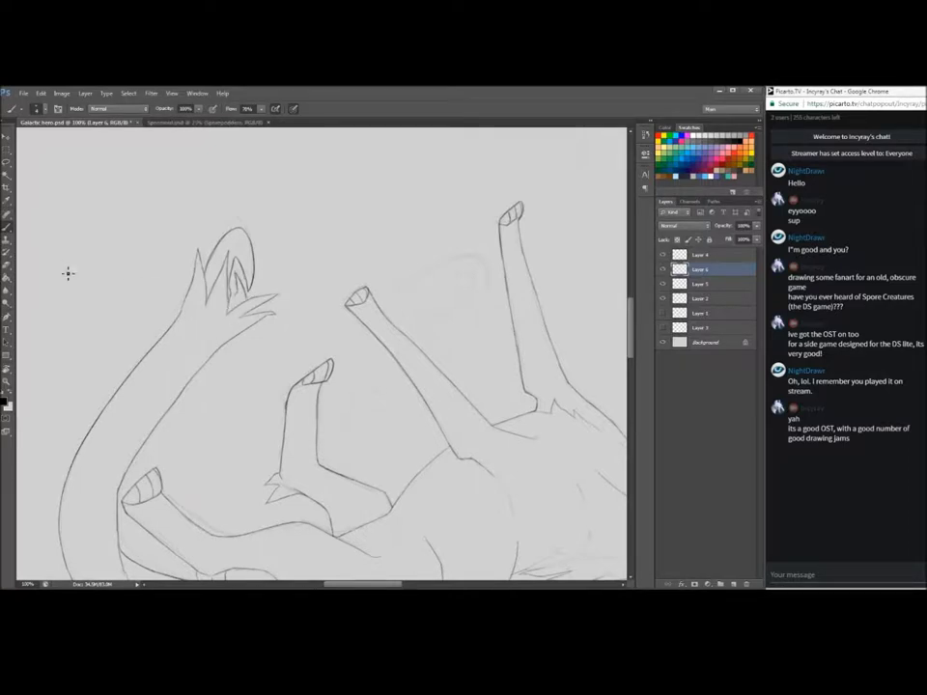
# Refine the tail tip on Layers 6 and 5 by erasing and redrawing the ends of its curve and inner spikes
pyautogui.press('e')
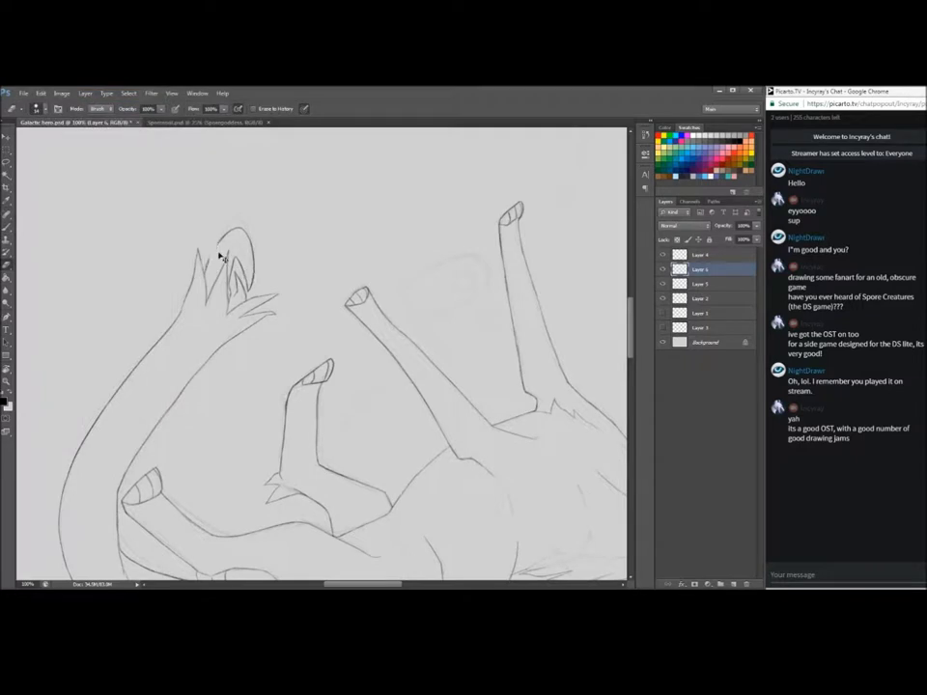
pyautogui.press('b')
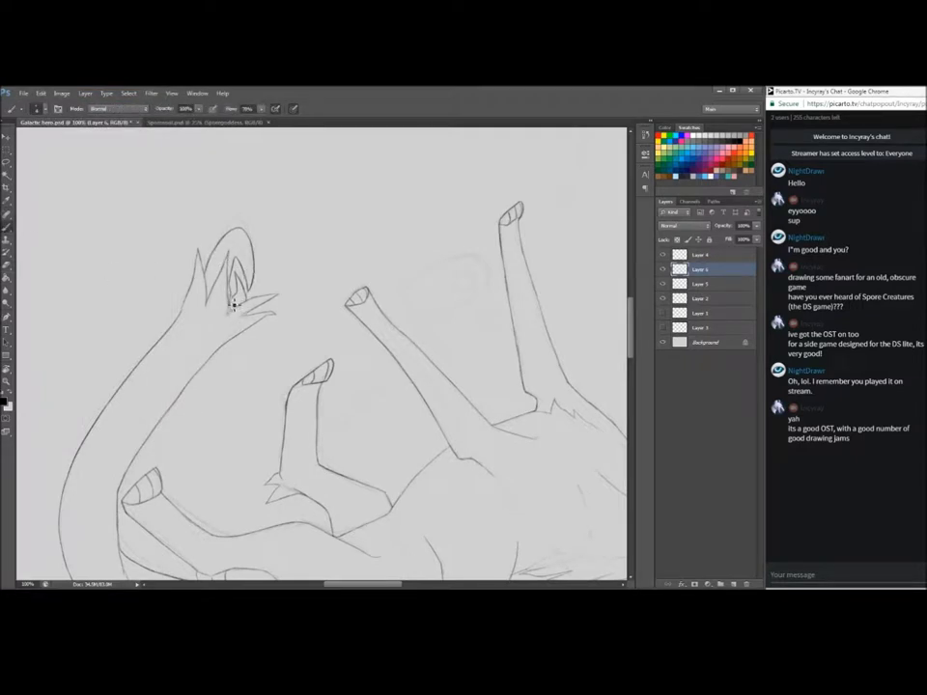
pyautogui.press('e')
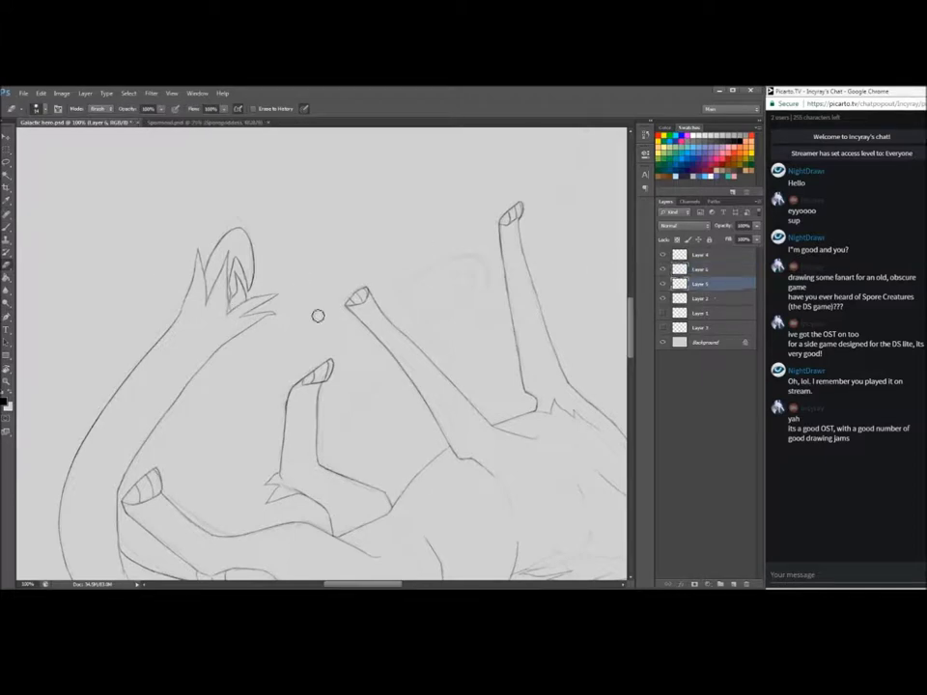
pyautogui.press('r')
pyautogui.moveTo(232, 306); pyautogui.dragTo(67, 332)
pyautogui.press('e')
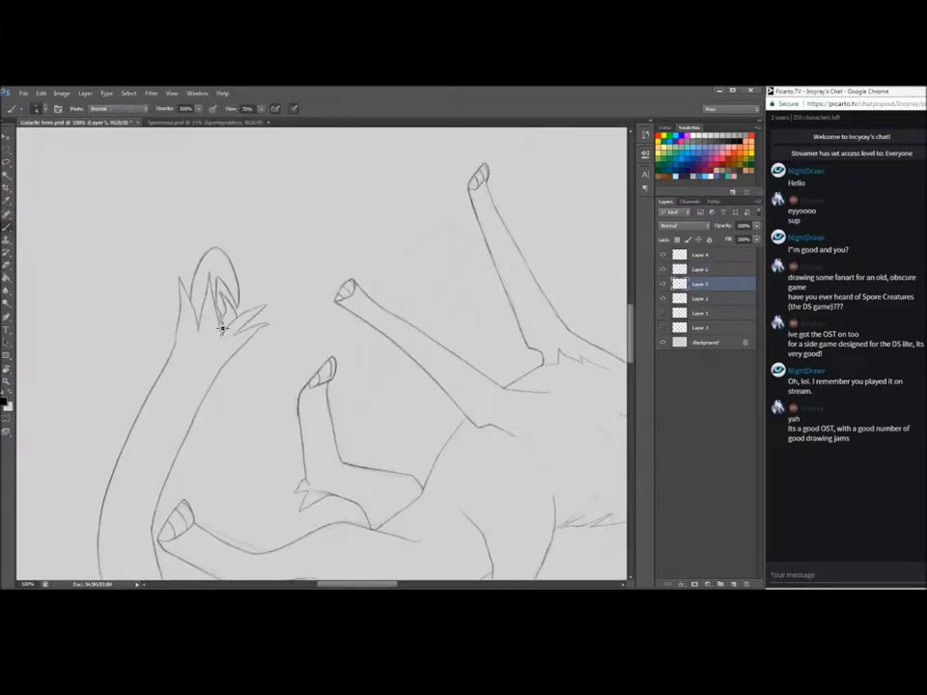
pyautogui.click(712, 271)
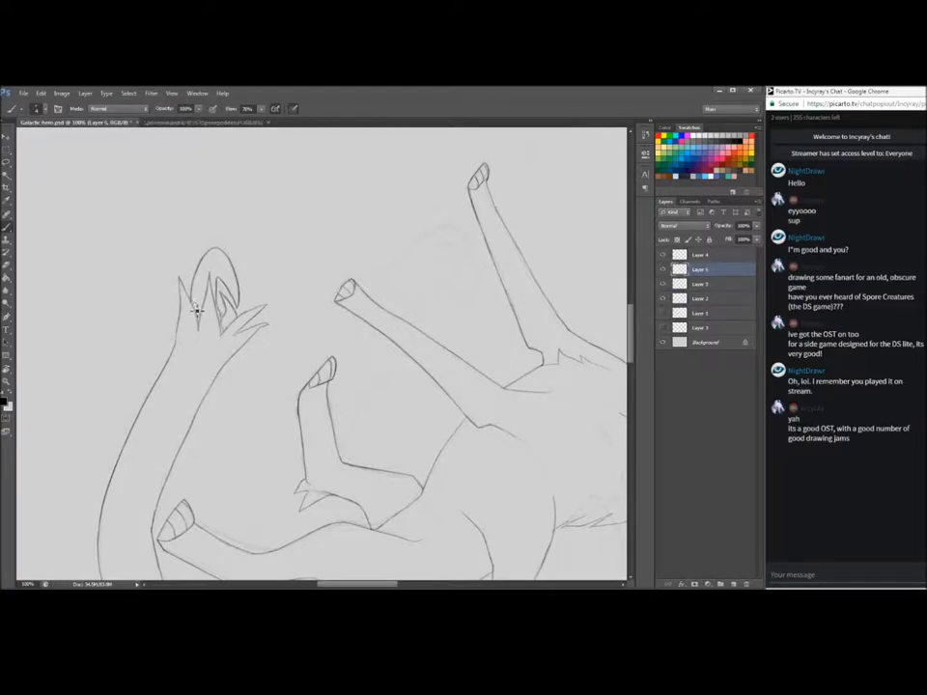
pyautogui.click(712, 285)
# Select the rough tail-tip idea sketches with the marquee and copy them onto their own layer
pyautogui.doubleClick(8, 371)
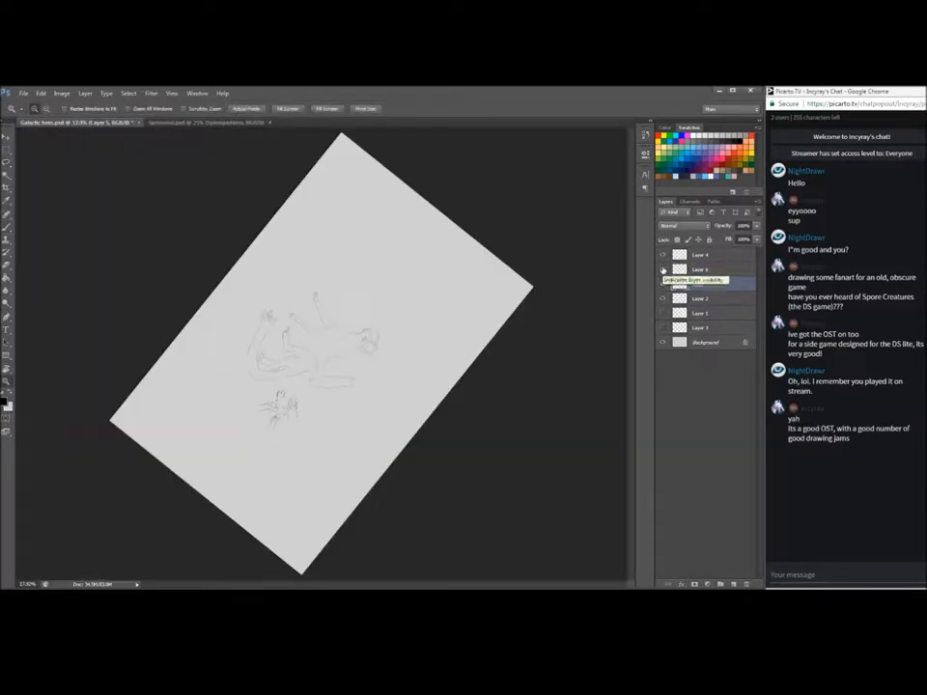
pyautogui.press('m')
pyautogui.moveTo(260, 407); pyautogui.dragTo(301, 438)
pyautogui.moveTo(333, 400)
pyautogui.mouseDown()
pyautogui.moveTo(254, 442)
pyautogui.moveTo(223, 429)
pyautogui.mouseUp()
pyautogui.hotkey('ctrl', 'j')
# Delete the original idea sketches from Layer 6, clear the selection and hide the copied sketches' layer
pyautogui.click(705, 287)
pyautogui.click(128, 94)
pyautogui.click(137, 122)
pyautogui.press('Delete')
pyautogui.hotkey('ctrl', 'd')
pyautogui.click(664, 269)
# Make Layer 5 active and reset the canvas rotation
pyautogui.click(712, 299)
pyautogui.click(664, 299)
pyautogui.click(665, 300)
pyautogui.press('r')
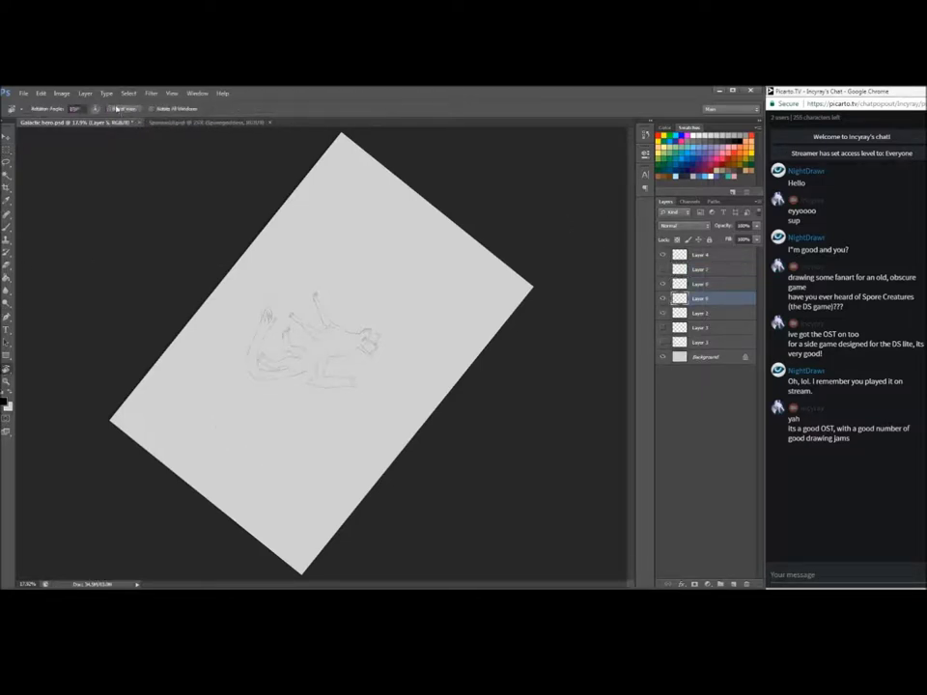
pyautogui.click(120, 108)
# Erase the tail's inner line where it overlaps the near hind leg and its fur tuft
pyautogui.press('z')
pyautogui.click(315, 372)
pyautogui.click(314, 371)
pyautogui.click(313, 373)
pyautogui.click(312, 375)
pyautogui.moveTo(631, 344); pyautogui.dragTo(633, 353)
pyautogui.press('b')
pyautogui.scroll(3, 521, 367)
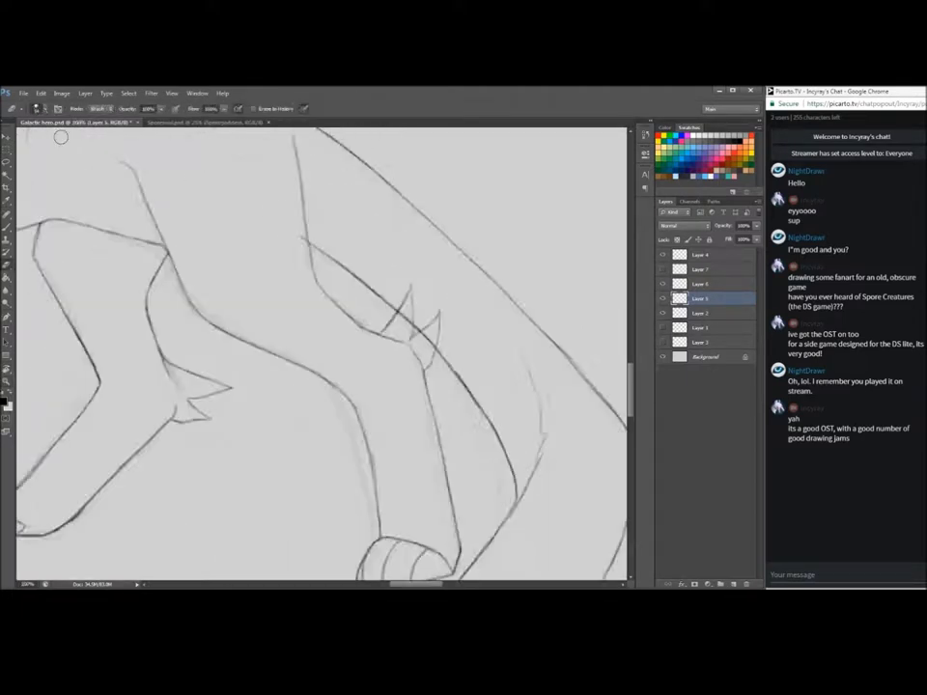
pyautogui.rightClick(57, 150)
pyautogui.moveTo(299, 231); pyautogui.dragTo(304, 238)
pyautogui.moveTo(412, 321); pyautogui.dragTo(411, 332)
pyautogui.press('b')
# Look over the line art at the rump, wing and head, and save the document
pyautogui.moveTo(629, 379); pyautogui.dragTo(629, 352)
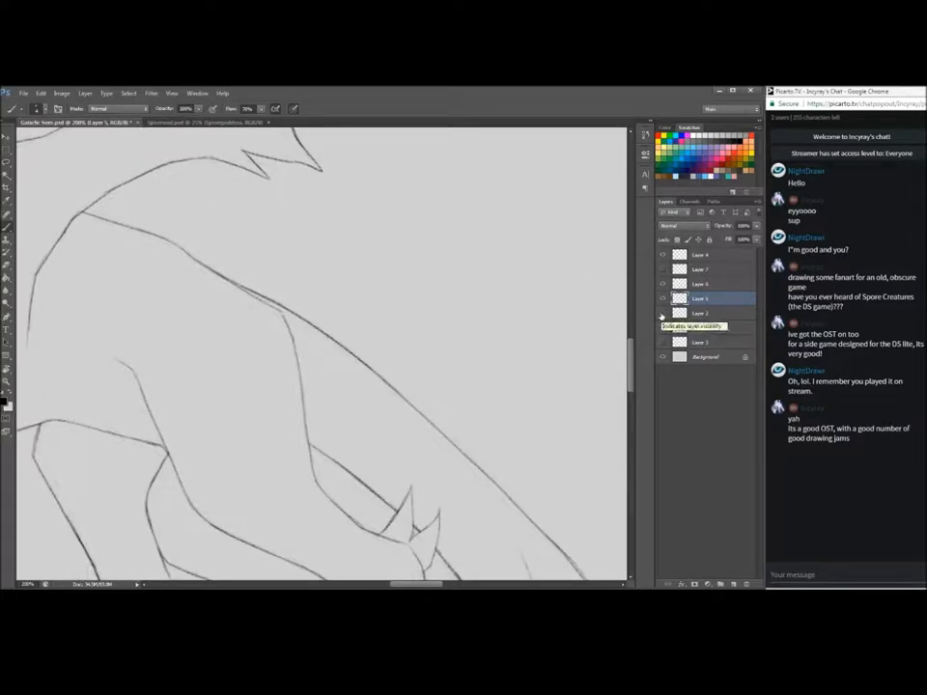
pyautogui.moveTo(411, 583); pyautogui.dragTo(357, 585)
pyautogui.moveTo(629, 364); pyautogui.dragTo(629, 326)
pyautogui.keyDown('alt'); pyautogui.click(154, 391); pyautogui.keyUp('alt')
pyautogui.hotkey('ctrl', 's')
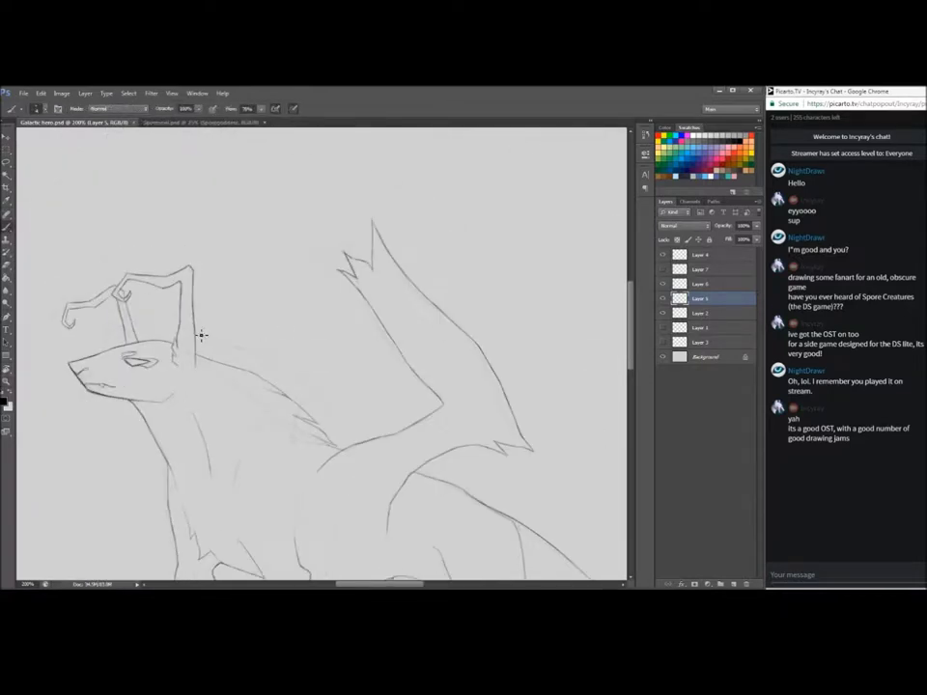
# Draw the mane's outer outline from behind the horn down the neck to a jagged tip over the back
pyautogui.press('z')
pyautogui.click(112, 387)
pyautogui.press('r')
pyautogui.moveTo(124, 444); pyautogui.dragTo(136, 262)
pyautogui.press('b')
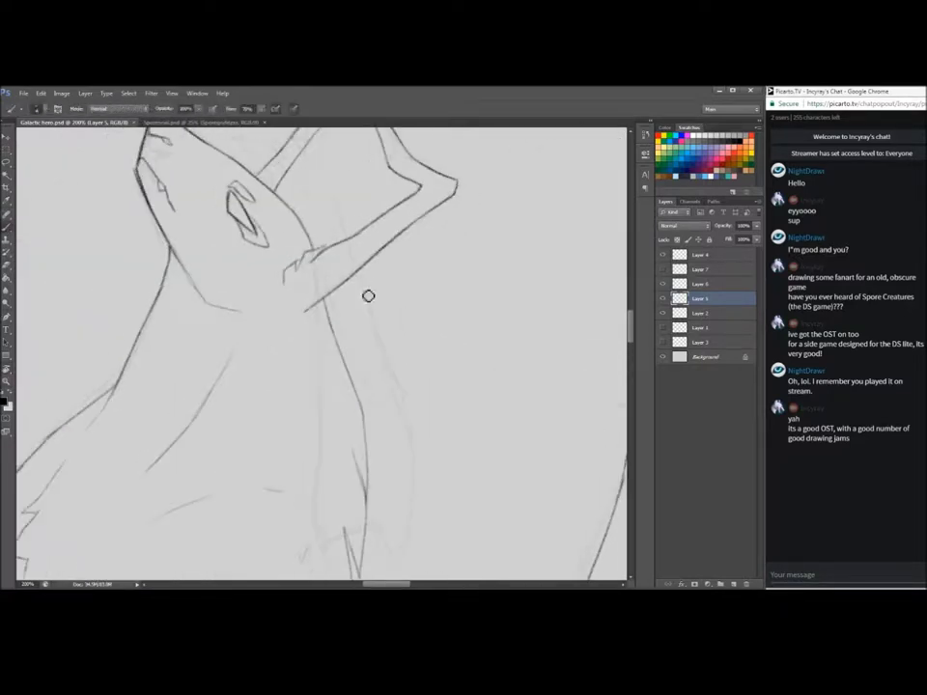
pyautogui.scroll(-3, 406, 319)
pyautogui.hotkey('ctrl', 'z')
pyautogui.moveTo(405, 281)
pyautogui.mouseDown()
pyautogui.moveTo(401, 323)
pyautogui.moveTo(385, 278)
pyautogui.moveTo(378, 305)
pyautogui.moveTo(365, 267)
pyautogui.mouseUp()
pyautogui.click(6, 265)
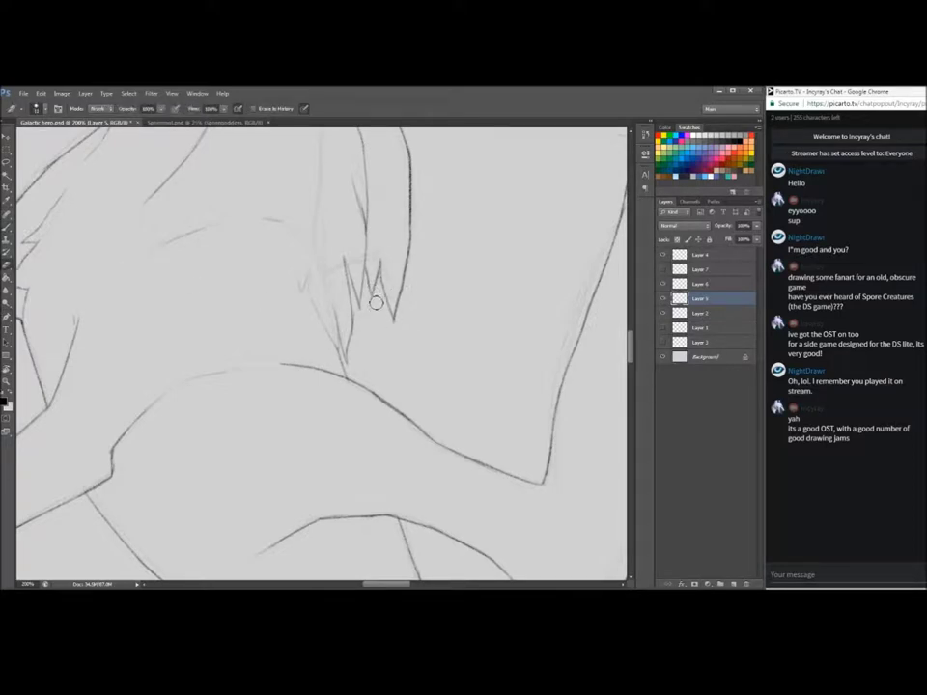
pyautogui.press('b')
pyautogui.scroll(3, 623, 306)
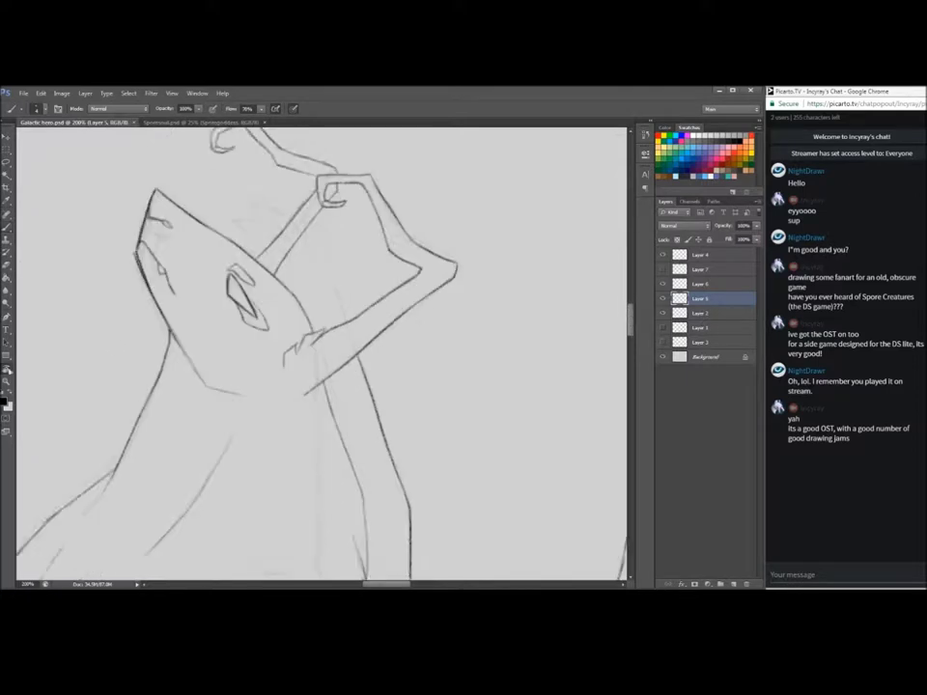
# Draw the far wing's outline and jagged cuff behind the horns, and save the document
pyautogui.doubleClick(7, 369)
pyautogui.click(6, 381)
pyautogui.keyDown('alt'); pyautogui.click(93, 361); pyautogui.keyUp('alt')
pyautogui.keyDown('alt'); pyautogui.click(94, 361); pyautogui.keyUp('alt')
pyautogui.click(94, 362)
pyautogui.click(95, 362)
pyautogui.click(7, 370)
pyautogui.moveTo(176, 380); pyautogui.dragTo(499, 431)
pyautogui.moveTo(631, 379); pyautogui.dragTo(631, 389)
pyautogui.moveTo(463, 434); pyautogui.dragTo(443, 462)
pyautogui.click(8, 227)
pyautogui.moveTo(323, 254)
pyautogui.mouseDown()
pyautogui.moveTo(349, 354)
pyautogui.moveTo(350, 329)
pyautogui.moveTo(349, 366)
pyautogui.moveTo(374, 330)
pyautogui.moveTo(384, 375)
pyautogui.moveTo(406, 359)
pyautogui.moveTo(406, 334)
pyautogui.moveTo(432, 346)
pyautogui.moveTo(430, 316)
pyautogui.mouseUp()
pyautogui.hotkey('ctrl', 'z')
pyautogui.hotkey('ctrl', 's')
# Examine the near wing's jagged tip up close and check which layer it belongs to
pyautogui.moveTo(630, 391); pyautogui.dragTo(628, 365)
pyautogui.click(7, 369)
pyautogui.click(7, 381)
pyautogui.click(55, 394)
pyautogui.keyDown('alt'); pyautogui.click(402, 394); pyautogui.keyUp('alt')
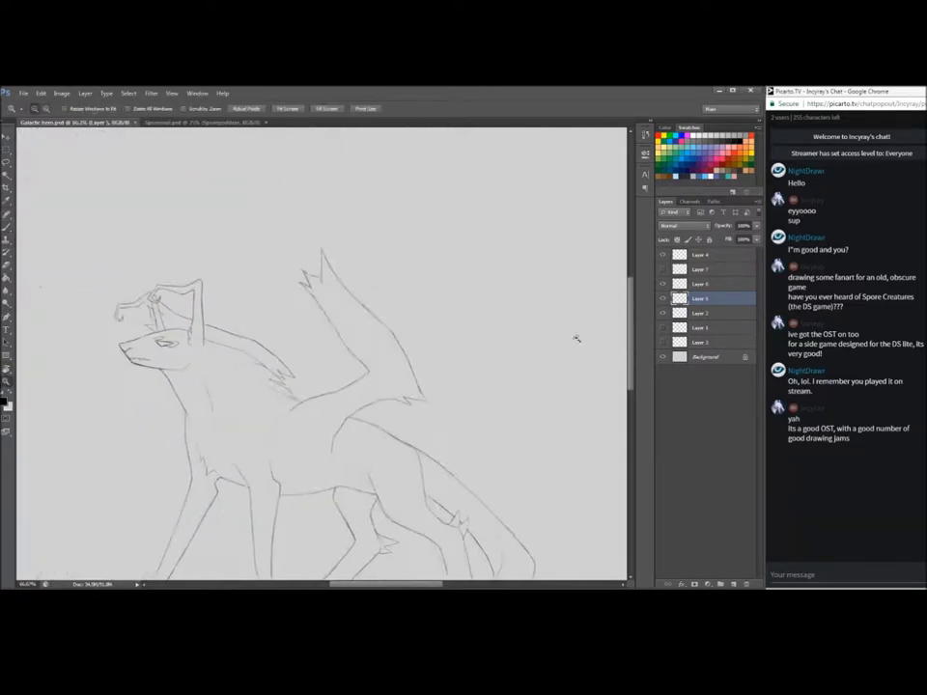
pyautogui.click(715, 284)
pyautogui.doubleClick(312, 273)
pyautogui.click(714, 255)
pyautogui.click(6, 227)
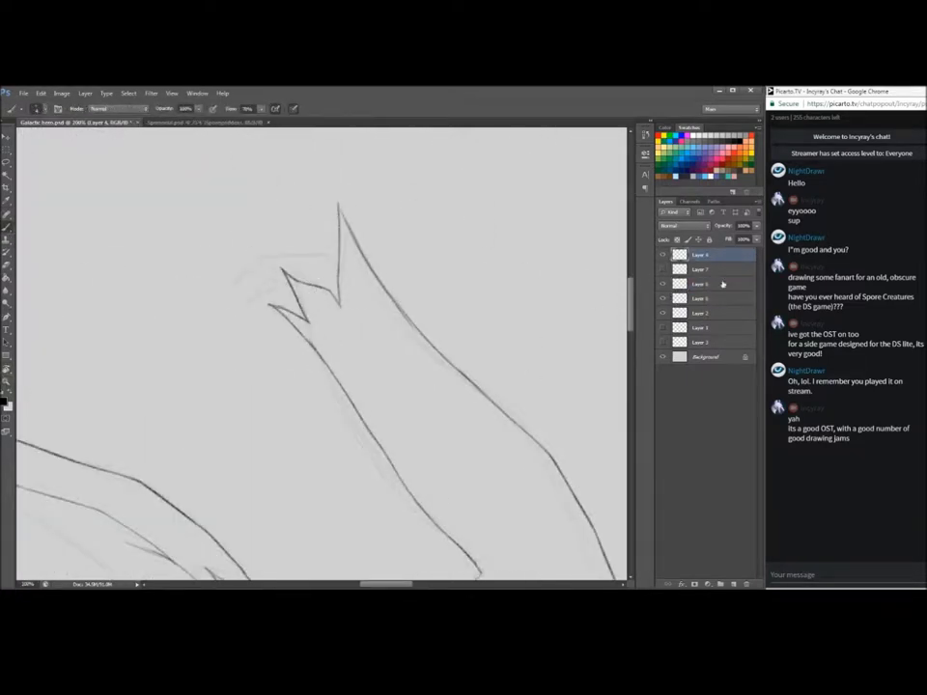
pyautogui.click(720, 282)
# Show Layer 7 and move it to the top of the layer stack
pyautogui.click(7, 381)
pyautogui.keyDown('alt'); pyautogui.click(83, 392); pyautogui.keyUp('alt')
pyautogui.keyDown('alt'); pyautogui.click(83, 392); pyautogui.keyUp('alt')
pyautogui.click(718, 270)
pyautogui.click(662, 270)
pyautogui.moveTo(702, 270); pyautogui.dragTo(702, 250)
# Sketch a clawed hand with a short forearm on Layer 7 in the empty area above the existing idea sketches
pyautogui.click(387, 328)
pyautogui.click(415, 311)
pyautogui.press('b')
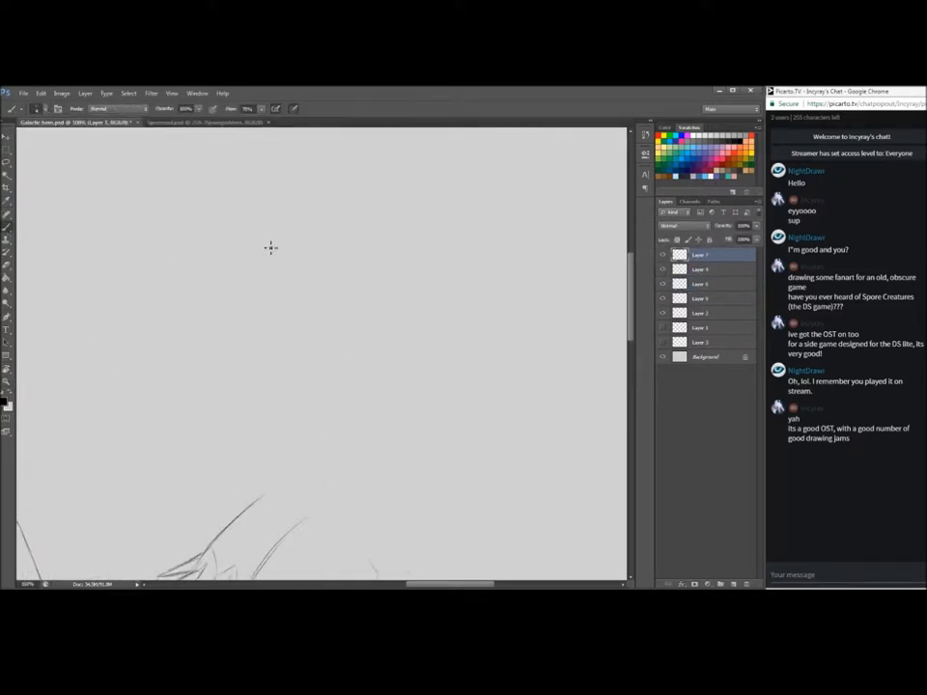
pyautogui.moveTo(276, 235)
pyautogui.mouseDown()
pyautogui.moveTo(250, 252)
pyautogui.moveTo(261, 244)
pyautogui.moveTo(256, 277)
pyautogui.moveTo(240, 286)
pyautogui.moveTo(242, 268)
pyautogui.mouseUp()
pyautogui.hotkey('ctrl', 'z')
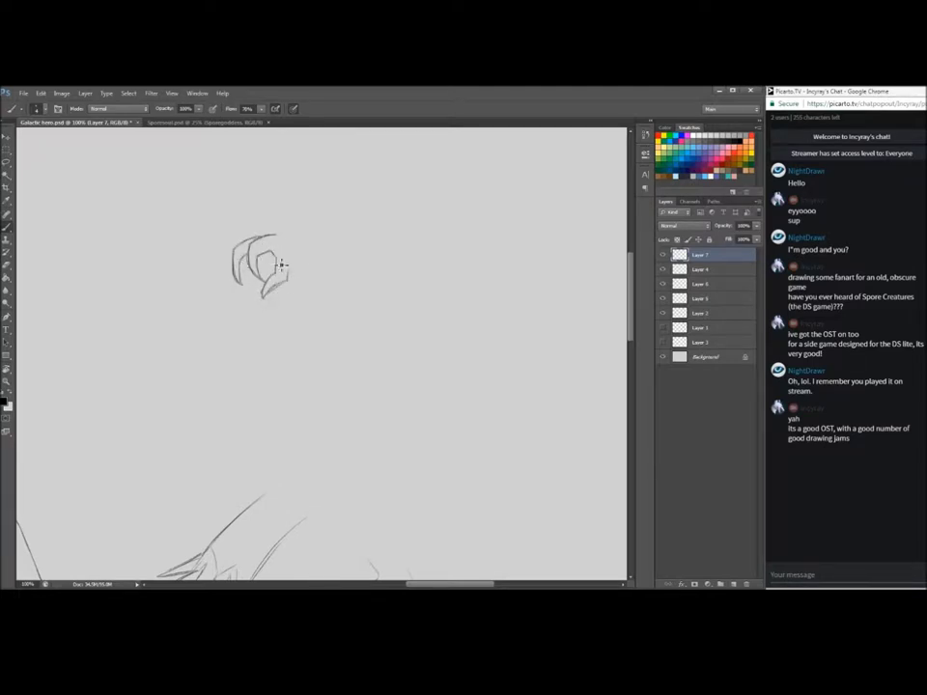
pyautogui.moveTo(266, 237); pyautogui.dragTo(338, 217)
pyautogui.hotkey('ctrl', 'z')
pyautogui.moveTo(290, 271); pyautogui.dragTo(338, 264)
# Sketch a second clawed hand below the first, write the underlined note "HAAA HANDS." beside it and save
pyautogui.moveTo(256, 326); pyautogui.dragTo(280, 339)
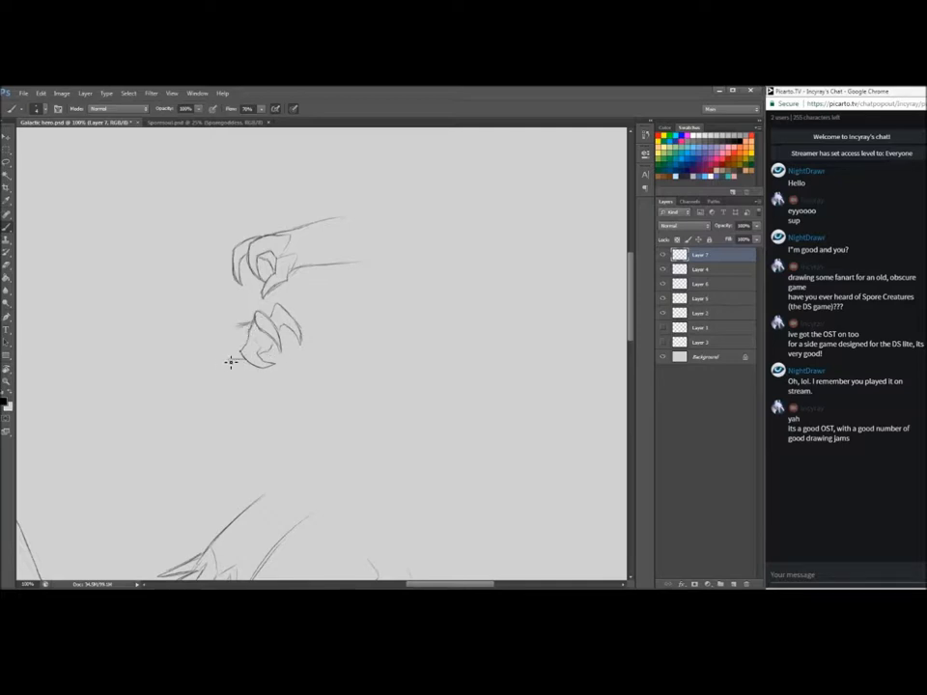
pyautogui.moveTo(319, 309); pyautogui.dragTo(331, 320)
pyautogui.moveTo(335, 310); pyautogui.dragTo(365, 292)
pyautogui.moveTo(311, 343)
pyautogui.mouseDown()
pyautogui.moveTo(316, 356)
pyautogui.moveTo(340, 339)
pyautogui.mouseUp()
pyautogui.moveTo(368, 307); pyautogui.dragTo(331, 361)
pyautogui.hotkey('ctrl', 's')
# Sketch a slimmer hand with a long wrist beside the first ones and annotate it "needs more wrist" with an arrow
pyautogui.hscroll(2, 372, 363)
pyautogui.moveTo(425, 250)
pyautogui.mouseDown()
pyautogui.moveTo(392, 303)
pyautogui.moveTo(399, 311)
pyautogui.moveTo(415, 261)
pyautogui.moveTo(399, 265)
pyautogui.moveTo(377, 301)
pyautogui.mouseUp()
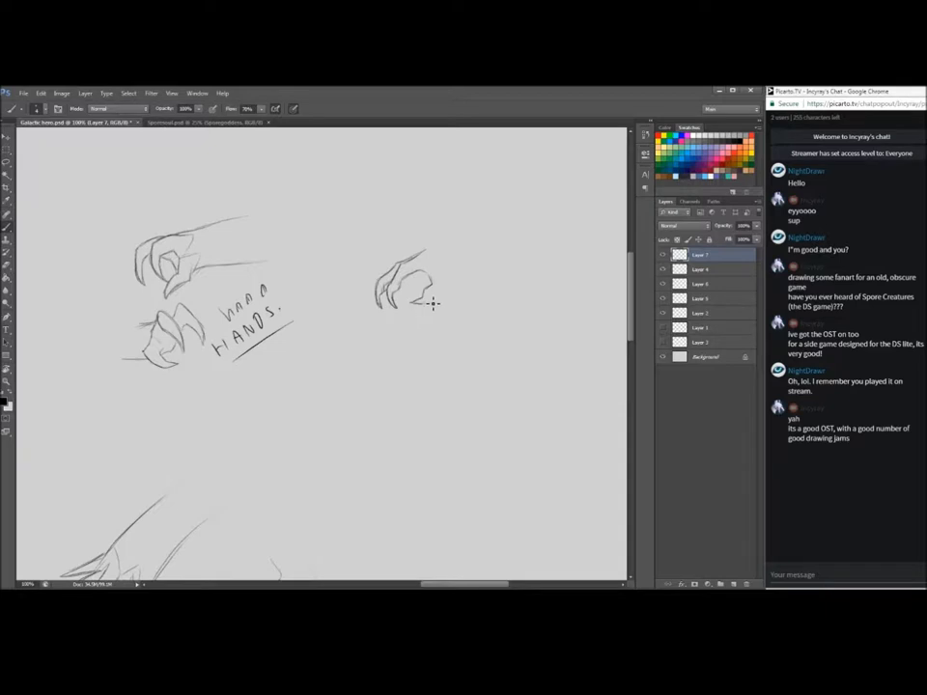
pyautogui.moveTo(421, 253); pyautogui.dragTo(480, 224)
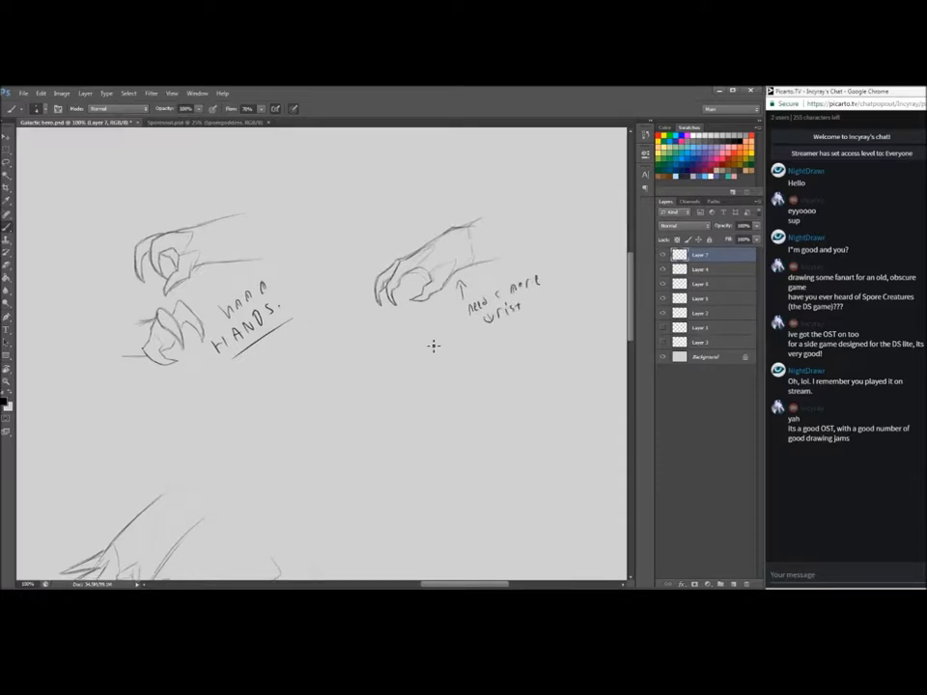
# Add arrowed notes reading "claws only?" under the clawed hands and "more delicate?" under the slimmer hand
pyautogui.moveTo(216, 386); pyautogui.dragTo(232, 416)
pyautogui.moveTo(214, 396); pyautogui.dragTo(225, 392)
pyautogui.moveTo(234, 426)
pyautogui.mouseDown()
pyautogui.moveTo(235, 435)
pyautogui.moveTo(299, 398)
pyautogui.mouseUp()
pyautogui.moveTo(406, 346)
pyautogui.mouseDown()
pyautogui.moveTo(406, 324)
pyautogui.moveTo(425, 357)
pyautogui.moveTo(451, 369)
pyautogui.mouseUp()
pyautogui.moveTo(456, 361); pyautogui.dragTo(459, 370)
# Write "DEXTERITY?!?" in large slanted letters below the slimmer hand's note
pyautogui.moveTo(341, 436); pyautogui.dragTo(349, 457)
pyautogui.moveTo(357, 436); pyautogui.dragTo(436, 418)
pyautogui.moveTo(444, 401); pyautogui.dragTo(448, 414)
pyautogui.moveTo(461, 391)
pyautogui.mouseDown()
pyautogui.moveTo(470, 405)
pyautogui.moveTo(487, 397)
pyautogui.mouseUp()
pyautogui.click(488, 404)
pyautogui.moveTo(498, 380); pyautogui.dragTo(503, 397)
pyautogui.click(503, 404)
# Doodle a wide-eyed, eared face with two raised hands below the "DEXTERITY?!?" note
pyautogui.moveTo(462, 440); pyautogui.dragTo(467, 449)
pyautogui.moveTo(519, 429)
pyautogui.mouseDown()
pyautogui.moveTo(483, 434)
pyautogui.moveTo(516, 455)
pyautogui.mouseUp()
pyautogui.moveTo(479, 433)
pyautogui.mouseDown()
pyautogui.moveTo(492, 436)
pyautogui.moveTo(473, 466)
pyautogui.mouseUp()
pyautogui.moveTo(490, 463)
pyautogui.mouseDown()
pyautogui.moveTo(528, 457)
pyautogui.moveTo(522, 472)
pyautogui.moveTo(490, 478)
pyautogui.mouseUp()
pyautogui.moveTo(428, 462); pyautogui.dragTo(436, 488)
pyautogui.moveTo(521, 482); pyautogui.dragTo(547, 467)
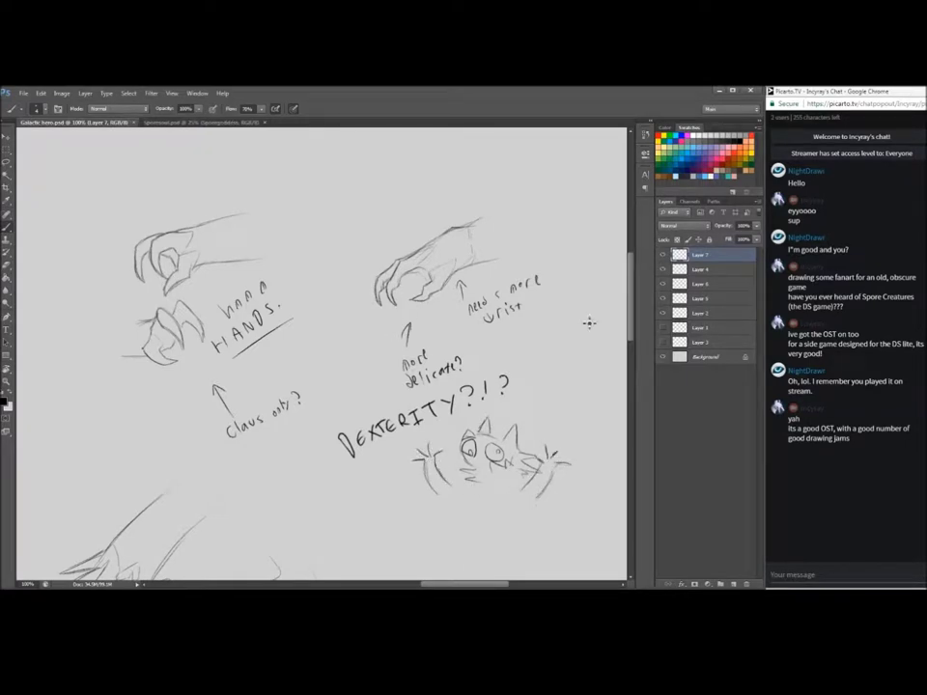
# Sketch another hand above the others with the note "more 'rainworld'???", and write a short note above the slimmer hand
pyautogui.scroll(-1, 633, 302)
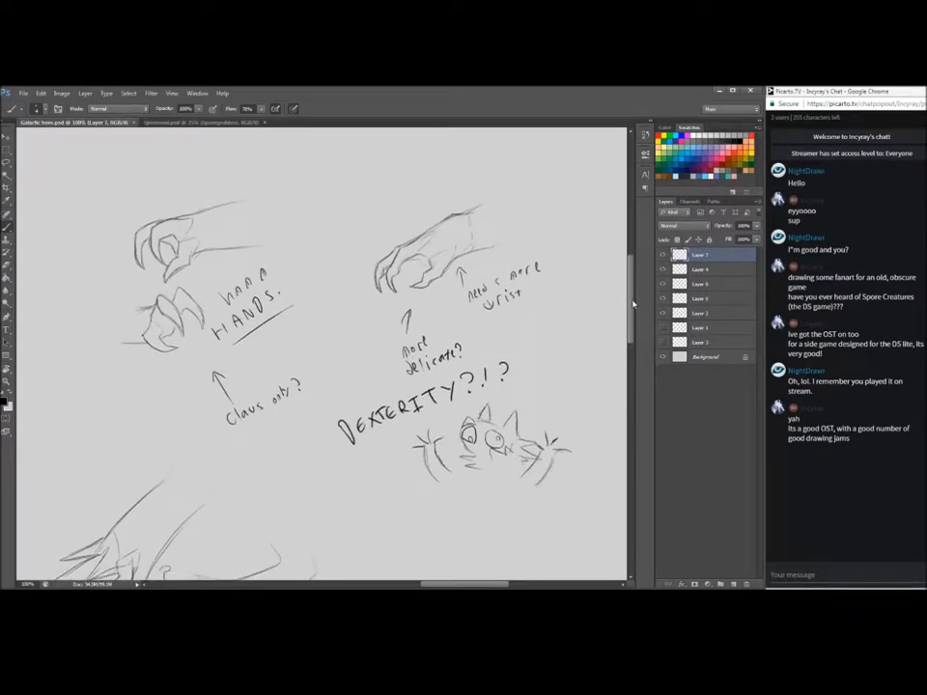
pyautogui.scroll(5, 634, 302)
pyautogui.moveTo(338, 231)
pyautogui.mouseDown()
pyautogui.moveTo(305, 261)
pyautogui.moveTo(348, 277)
pyautogui.mouseUp()
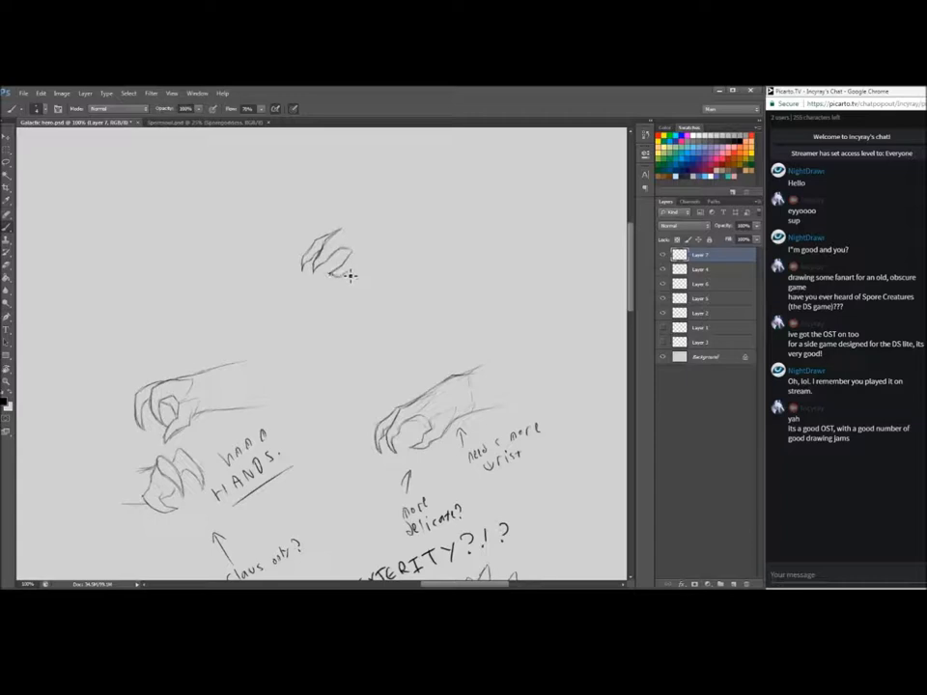
pyautogui.moveTo(346, 229); pyautogui.dragTo(421, 214)
pyautogui.moveTo(327, 295); pyautogui.dragTo(471, 269)
pyautogui.scroll(-2, 437, 311)
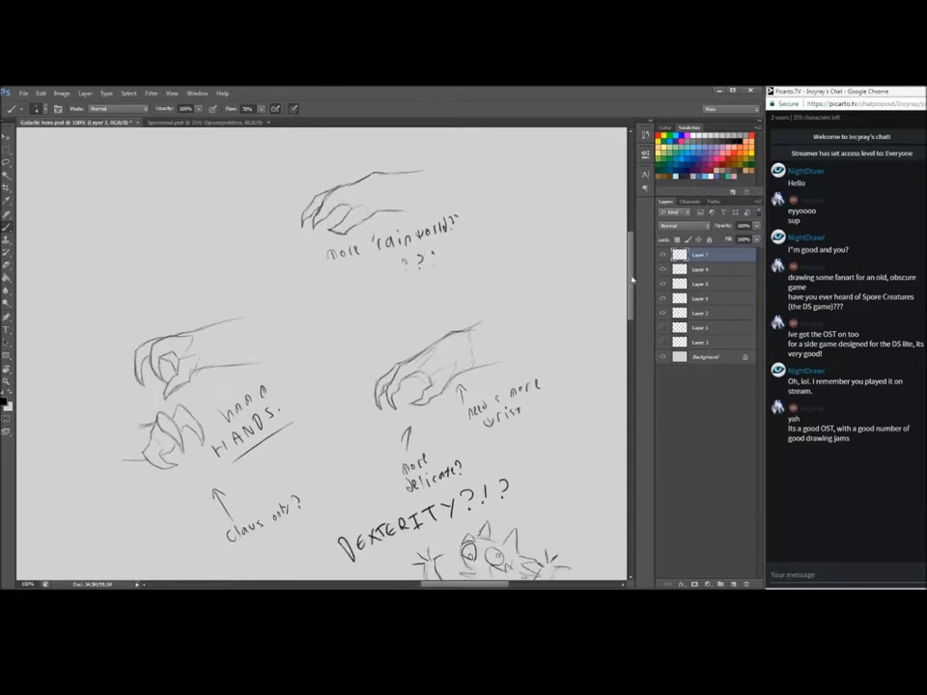
pyautogui.moveTo(405, 338); pyautogui.dragTo(502, 302)
# Make Layer 6 active and draw the long clawed fingers emerging from the jagged cuff of the near wing
pyautogui.moveTo(630, 265); pyautogui.dragTo(631, 320)
pyautogui.click(710, 284)
pyautogui.moveTo(472, 583); pyautogui.dragTo(392, 583)
pyautogui.press('z')
pyautogui.click(308, 216)
pyautogui.press('r')
pyautogui.moveTo(256, 283)
pyautogui.mouseDown()
pyautogui.moveTo(235, 341)
pyautogui.moveTo(254, 418)
pyautogui.mouseUp()
pyautogui.press('b')
pyautogui.moveTo(199, 312)
pyautogui.mouseDown()
pyautogui.moveTo(201, 403)
pyautogui.moveTo(197, 352)
pyautogui.moveTo(206, 337)
pyautogui.moveTo(174, 402)
pyautogui.mouseUp()
pyautogui.hotkey('ctrl', 'z')
pyautogui.moveTo(175, 351)
pyautogui.mouseDown()
pyautogui.moveTo(177, 407)
pyautogui.moveTo(193, 419)
pyautogui.mouseUp()
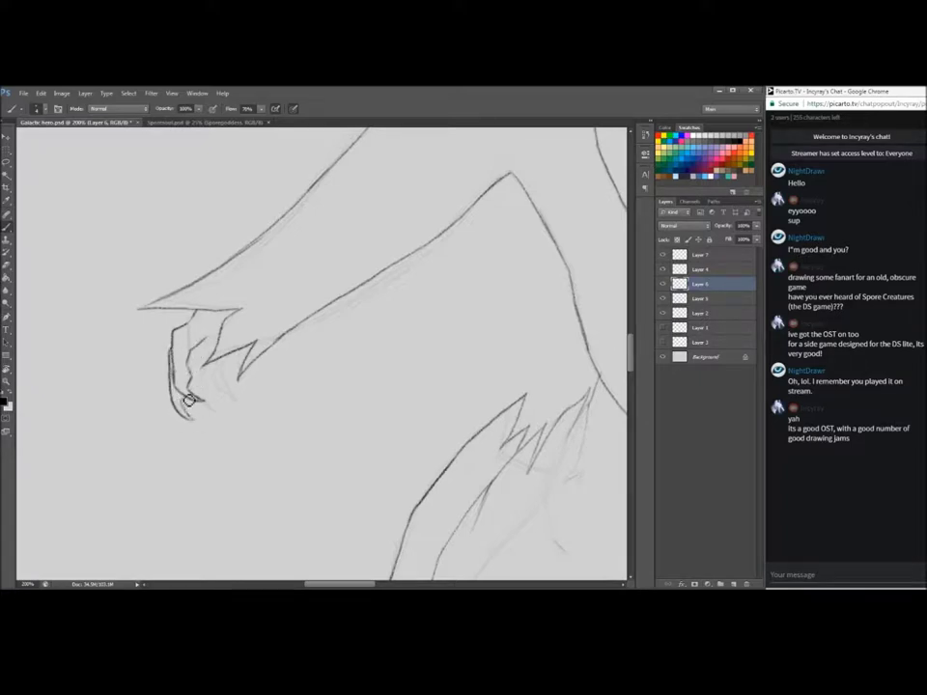
# Finish the near wing's hand with its inner finger lines and a curved thumb beside the cuff
pyautogui.moveTo(192, 358); pyautogui.dragTo(219, 353)
pyautogui.press('r')
pyautogui.moveTo(454, 463)
pyautogui.mouseDown()
pyautogui.moveTo(268, 189)
pyautogui.moveTo(29, 233)
pyautogui.mouseUp()
pyautogui.moveTo(389, 316)
pyautogui.mouseDown()
pyautogui.moveTo(395, 289)
pyautogui.moveTo(405, 324)
pyautogui.mouseUp()
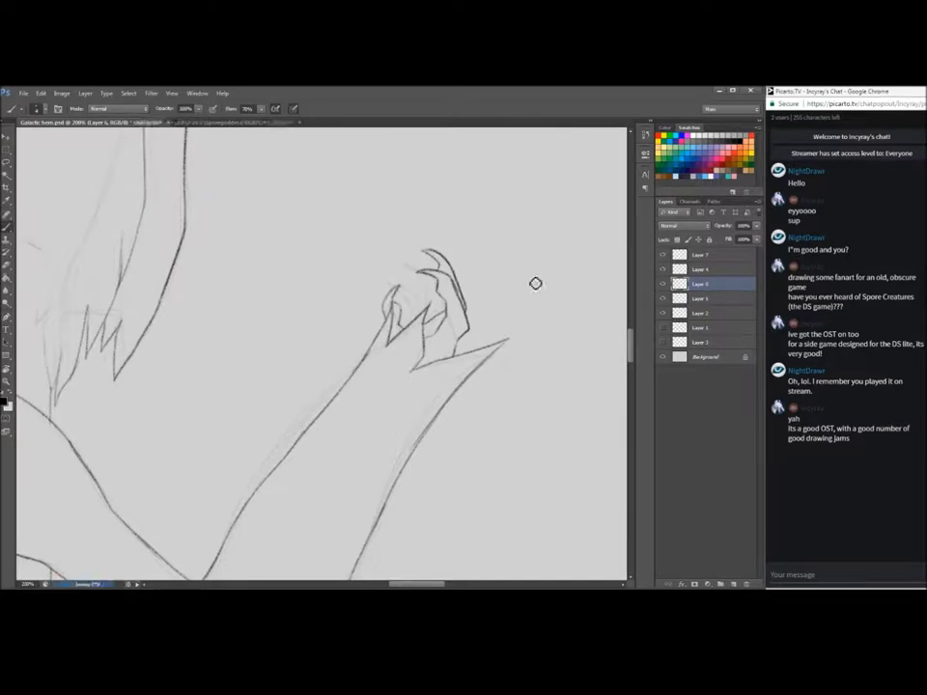
# Switch to the Picarto chat and send the messages "hands", "which oonneeesssss" and "agh"
pyautogui.click(793, 574)
pyautogui.write('hands')
pyautogui.press('Return')
pyautogui.write('which oonnneeeessssss')
pyautogui.press('Return')
pyautogui.write('agh')
pyautogui.press('Return')
# Send the chat message "ah well, i think ill use the withcy looking ones"
pyautogui.write('uh well')
pyautogui.write(', i think ill use the withcy')
pyautogui.write(' looking one')
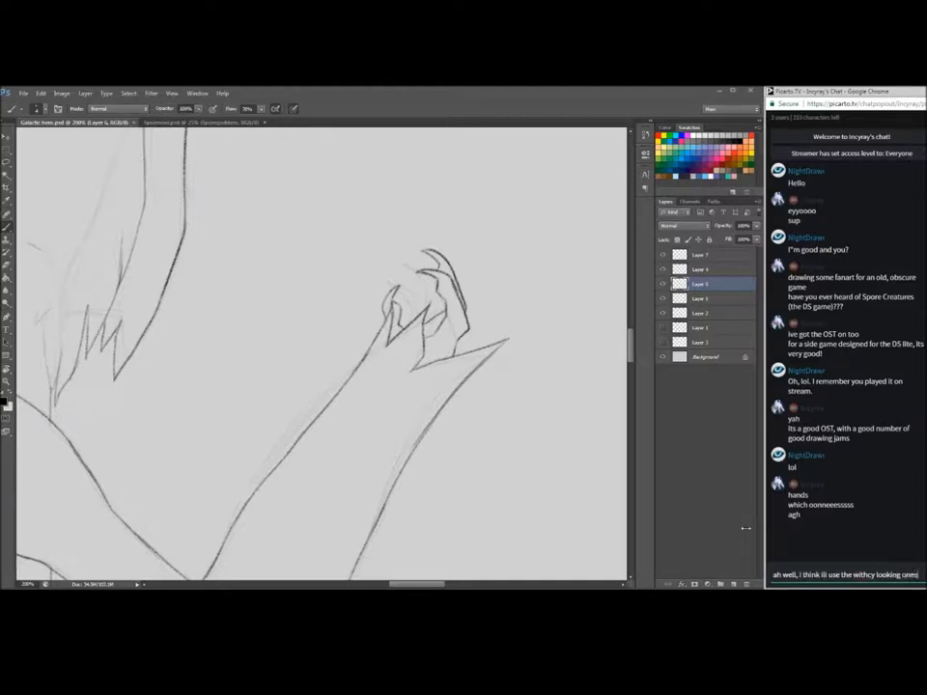
pyautogui.write('s')
pyautogui.press('Return')
# Send the chat messages "since in the games story the protag rebuilds a spaceship.." and "gonna need some dexterity for that lmao"
pyautogui.write('since in the games story the protag rebuilds a sp')
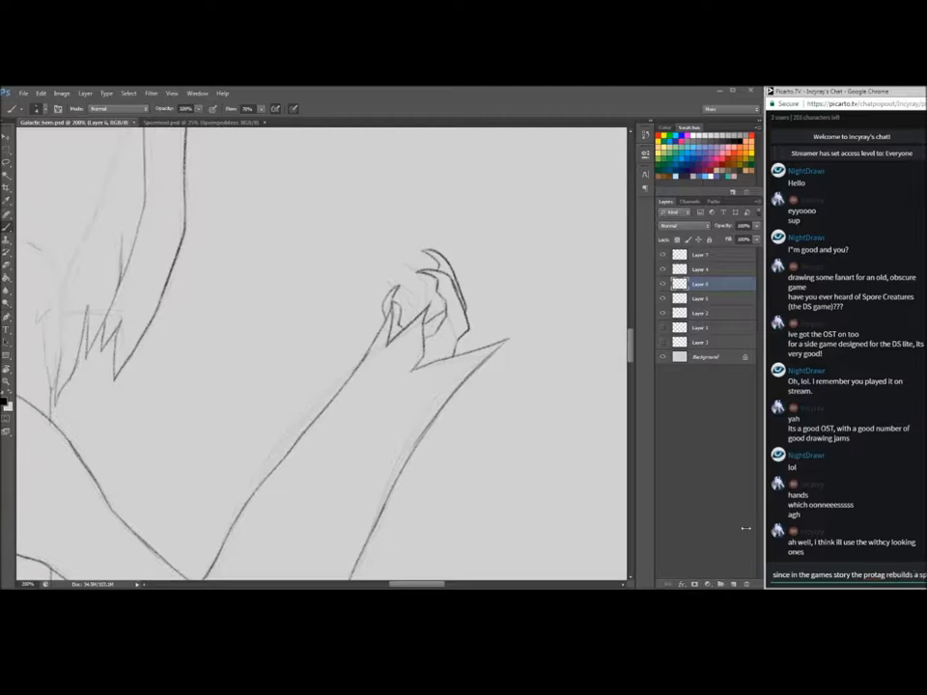
pyautogui.write('aceship..')
pyautogui.press('Return')
pyautogui.write('gonna need')
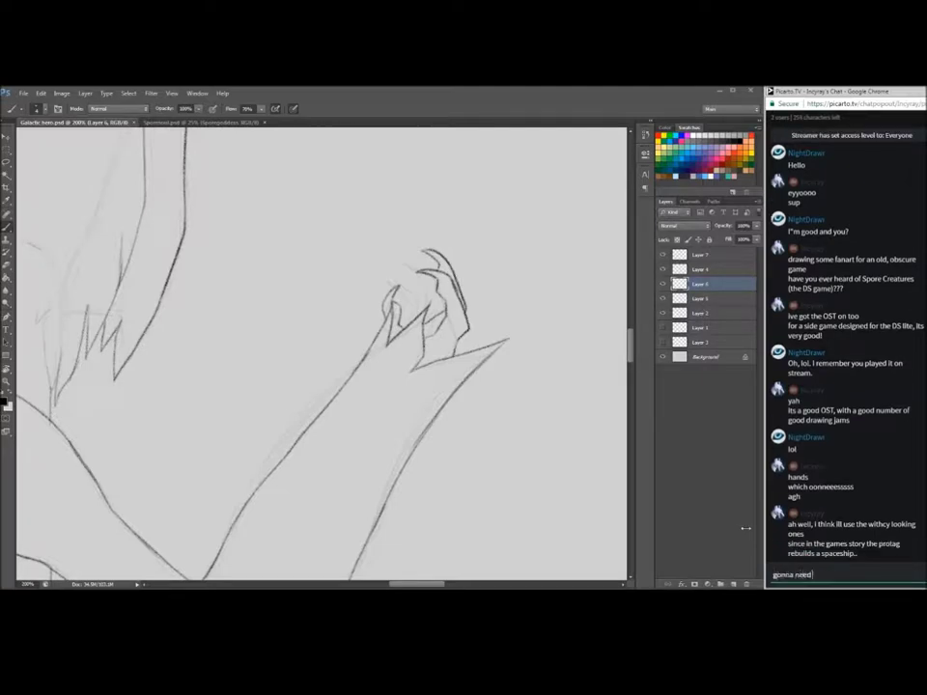
pyautogui.write(' some dexterity for that lmao')
pyautogui.press('Return')
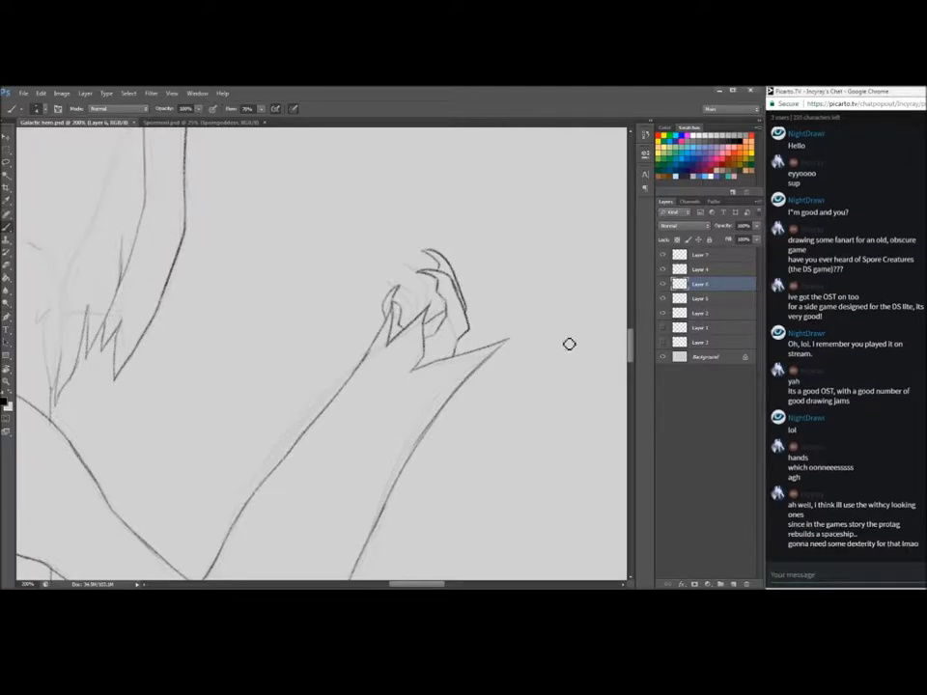
pyautogui.scroll(3, 397, 358)
pyautogui.moveTo(630, 343); pyautogui.dragTo(631, 323)
pyautogui.press('r')
pyautogui.click(122, 109)
pyautogui.moveTo(127, 350); pyautogui.dragTo(144, 432)
pyautogui.moveTo(630, 311); pyautogui.dragTo(631, 333)
pyautogui.moveTo(515, 341); pyautogui.dragTo(349, 161)
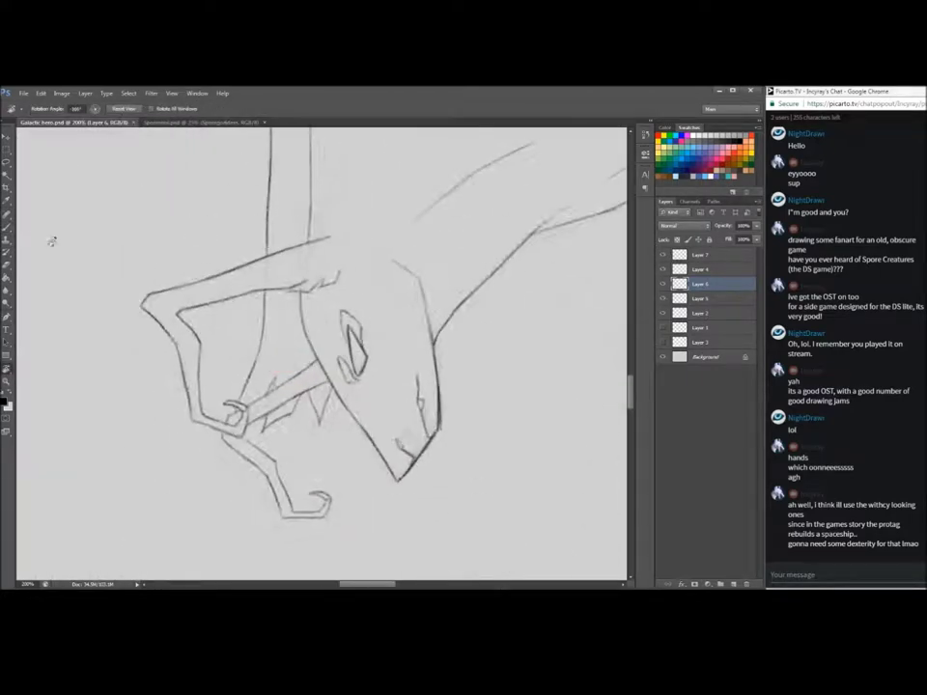
pyautogui.click(123, 109)
# Draw the far wing's clawed hand on Layer 6, extending from its cuff below the horns
pyautogui.press('z')
pyautogui.keyDown('alt'); pyautogui.click(120, 366); pyautogui.keyUp('alt')
pyautogui.keyDown('alt'); pyautogui.click(120, 367); pyautogui.keyUp('alt')
pyautogui.keyDown('alt'); pyautogui.click(121, 367); pyautogui.keyUp('alt')
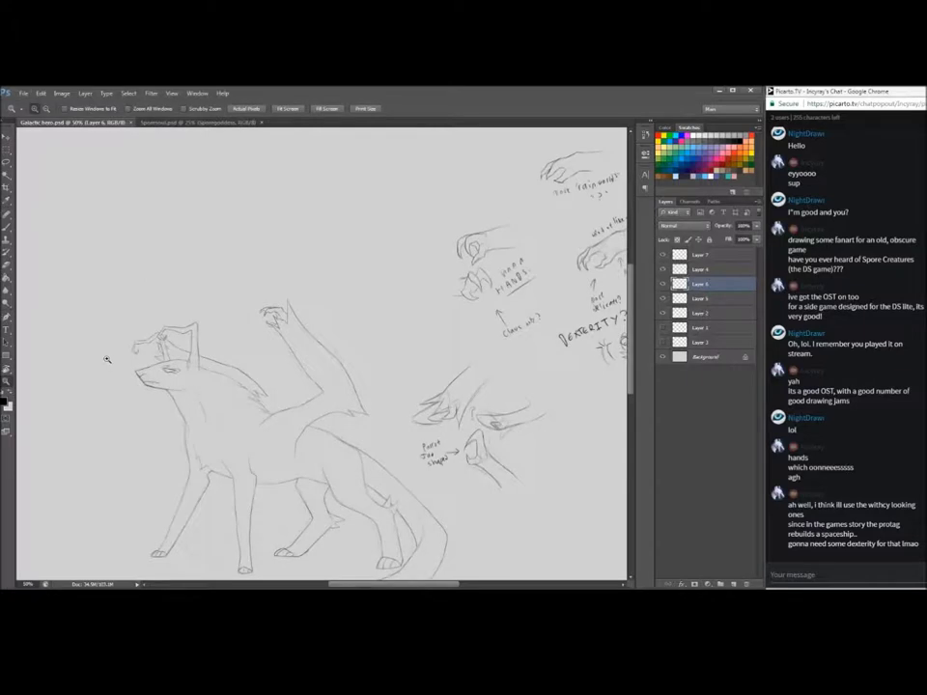
pyautogui.moveTo(114, 369)
pyautogui.mouseDown()
pyautogui.moveTo(247, 309)
pyautogui.moveTo(270, 327)
pyautogui.moveTo(298, 317)
pyautogui.moveTo(278, 338)
pyautogui.moveTo(286, 352)
pyautogui.mouseUp()
pyautogui.press('b')
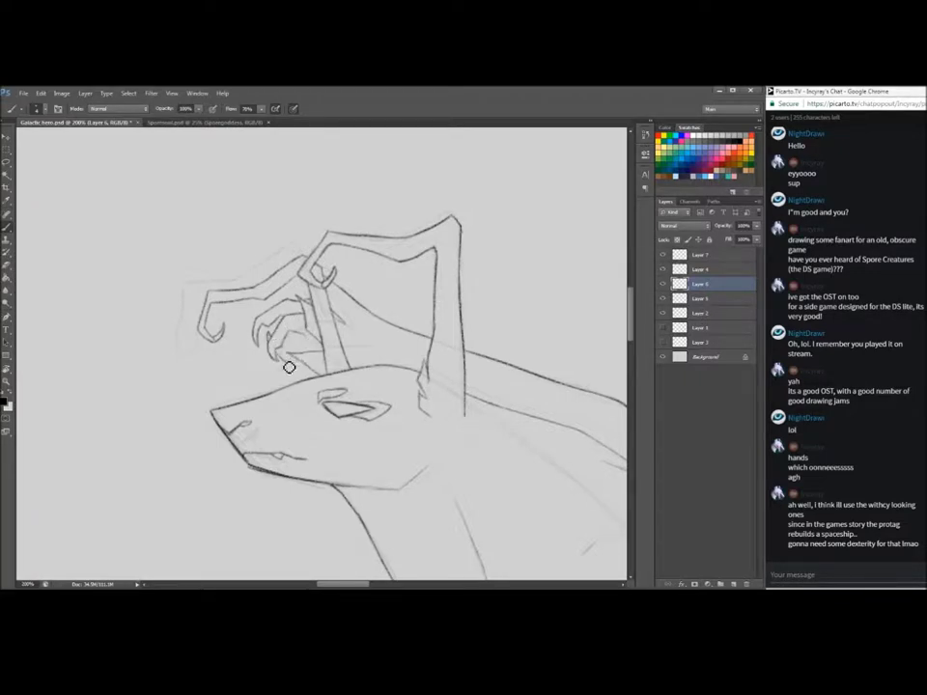
pyautogui.click(7, 382)
pyautogui.click(264, 362)
pyautogui.click(7, 227)
pyautogui.click(7, 382)
pyautogui.click(7, 226)
# Hide Layer 7 with the hand idea sketches
pyautogui.click(6, 382)
pyautogui.keyDown('alt'); pyautogui.click(85, 389); pyautogui.keyUp('alt')
pyautogui.keyDown('alt'); pyautogui.click(85, 389); pyautogui.keyUp('alt')
pyautogui.keyDown('alt'); pyautogui.click(85, 389); pyautogui.keyUp('alt')
pyautogui.moveTo(396, 584); pyautogui.dragTo(373, 584)
pyautogui.moveTo(630, 352); pyautogui.dragTo(634, 387)
pyautogui.moveTo(401, 584); pyautogui.dragTo(418, 583)
pyautogui.click(662, 255)
# Add short contour lines on Layer 4 where the near wing meets the creature's hindquarters
pyautogui.moveTo(630, 322); pyautogui.dragTo(631, 334)
pyautogui.scroll(-1, 492, 330)
pyautogui.scroll(2, 492, 330)
pyautogui.scroll(-2, 493, 330)
pyautogui.click(414, 306)
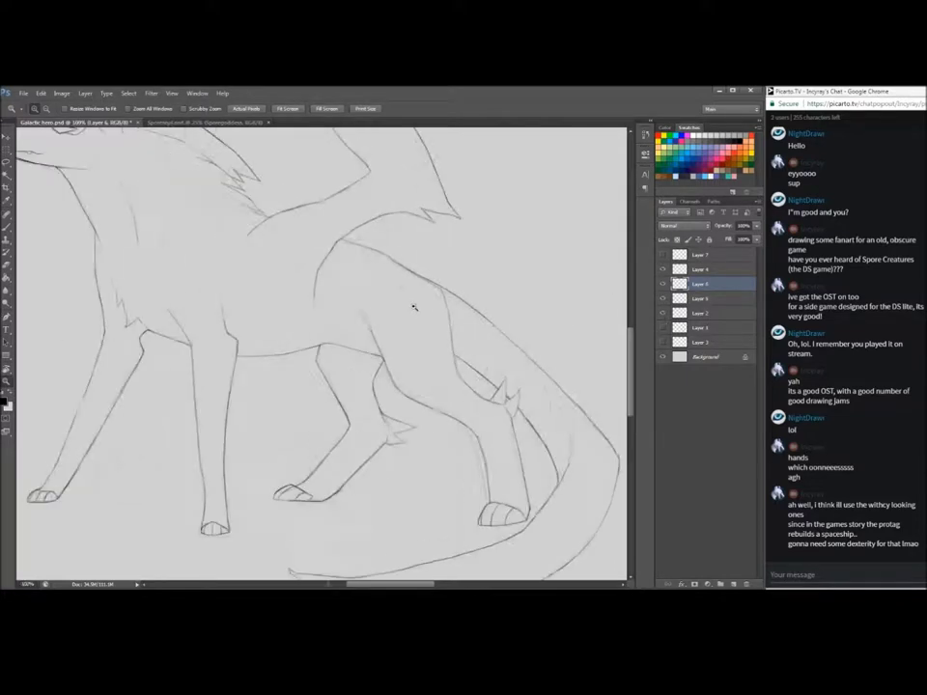
pyautogui.click(719, 271)
pyautogui.click(371, 269)
pyautogui.press('b')
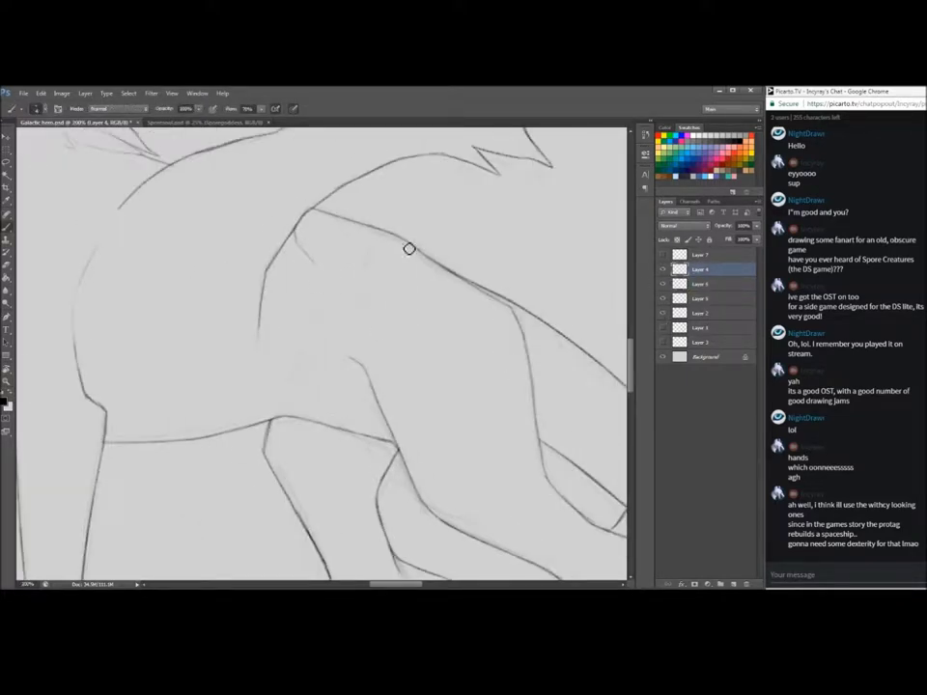
# Hide Layer 2 and merge Layers 5 and 6 into Layer 4 as a single line art layer
pyautogui.click(5, 381)
pyautogui.click(103, 393)
pyautogui.click(287, 108)
pyautogui.click(247, 109)
pyautogui.keyDown('alt'); pyautogui.click(289, 227); pyautogui.keyUp('alt')
pyautogui.click(663, 314)
pyautogui.keyDown('shift'); pyautogui.click(689, 299); pyautogui.keyUp('shift')
pyautogui.rightClick(686, 298)
pyautogui.click(718, 435)
pyautogui.click(663, 272)
pyautogui.click(663, 272)
# Select the empty area around the creature's line art with the Magic Wand and invert the selection to the silhouette
pyautogui.click(6, 176)
pyautogui.click(208, 263)
pyautogui.click(6, 381)
pyautogui.click(186, 245)
pyautogui.click(247, 110)
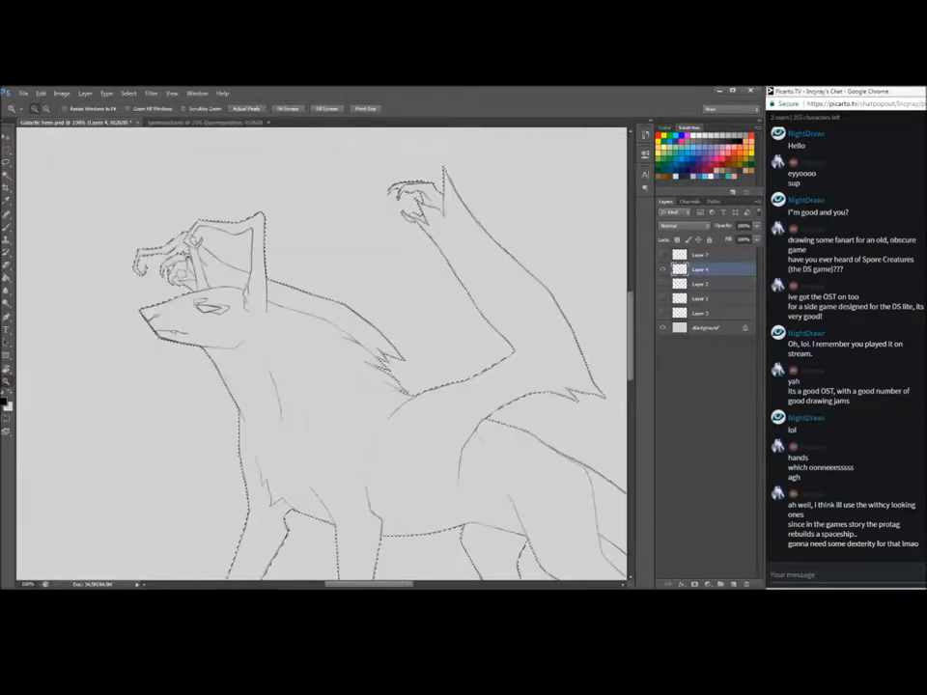
pyautogui.click(6, 177)
pyautogui.scroll(-5, 318, 357)
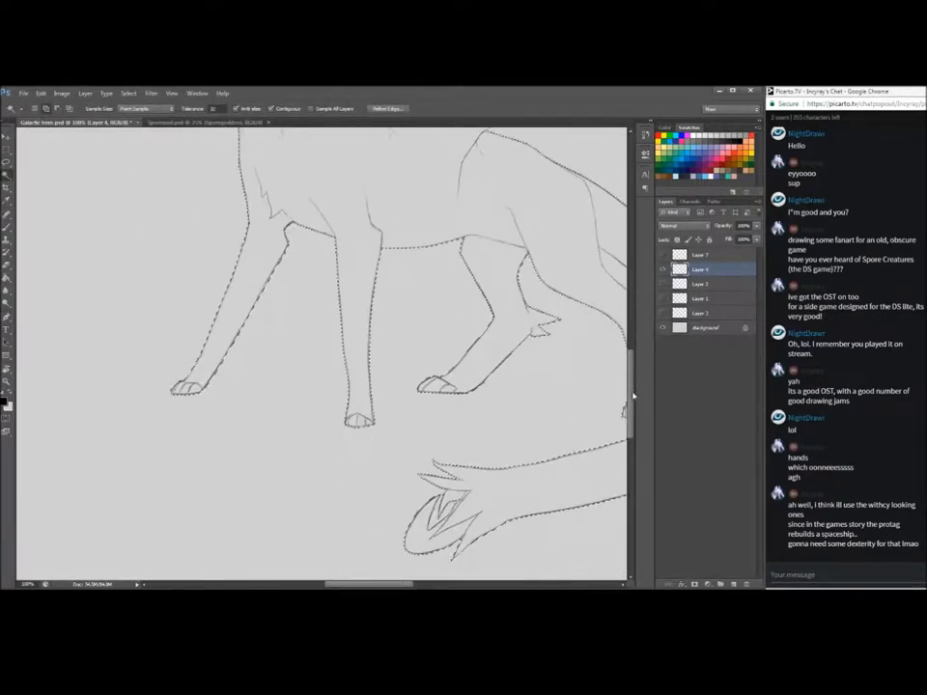
pyautogui.click(128, 94)
pyautogui.moveTo(137, 200)
pyautogui.click(72, 219)
pyautogui.click(496, 263)
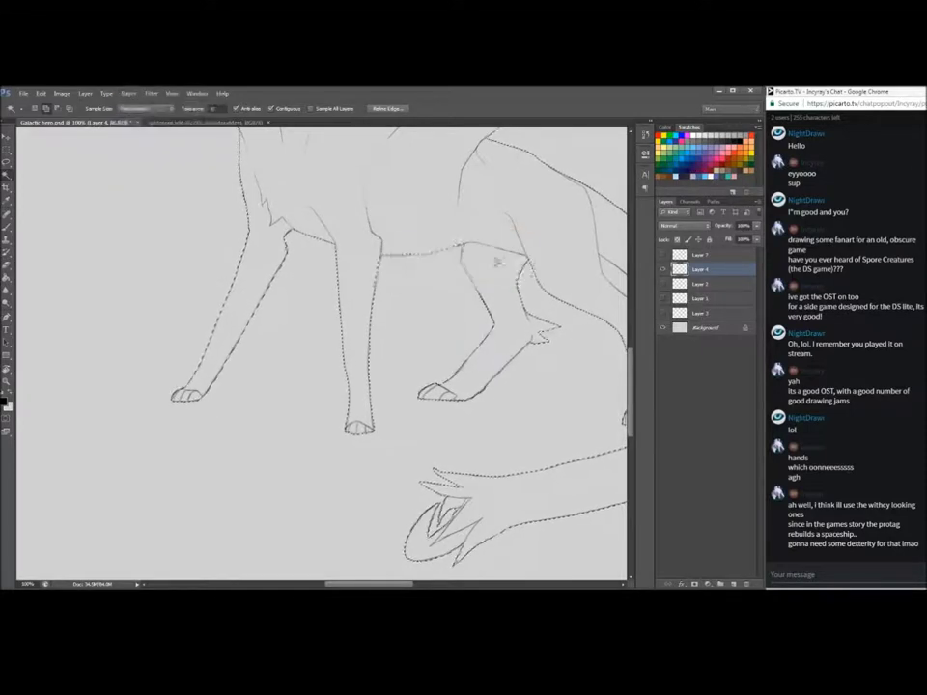
pyautogui.click(128, 93)
pyautogui.click(87, 229)
pyautogui.click(509, 259)
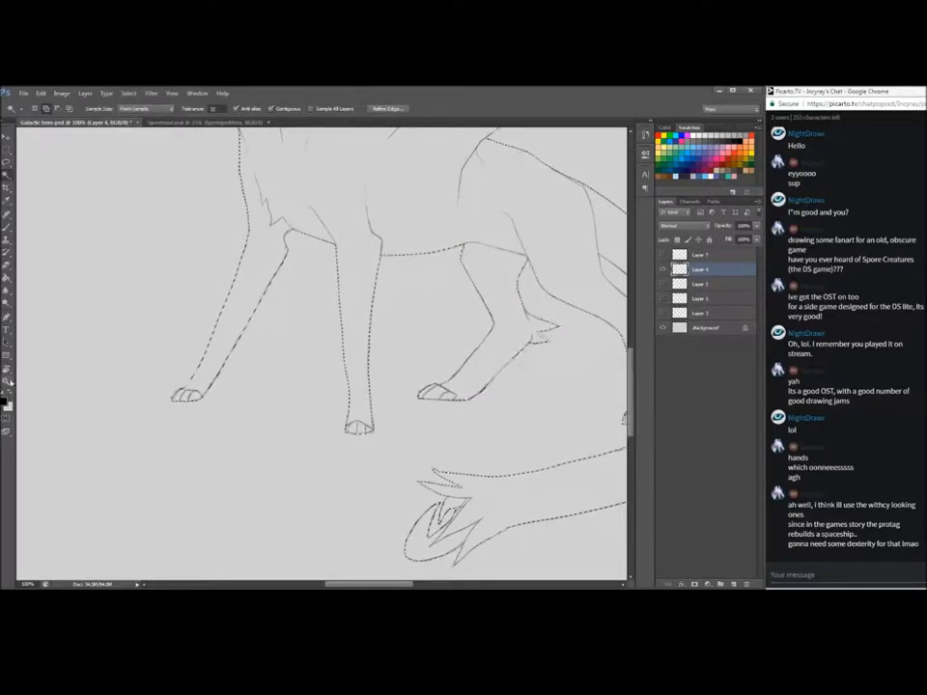
# Contract the silhouette selection so it sits inside the creature's line art
pyautogui.click(6, 382)
pyautogui.click(297, 271)
pyautogui.moveTo(631, 362); pyautogui.dragTo(629, 307)
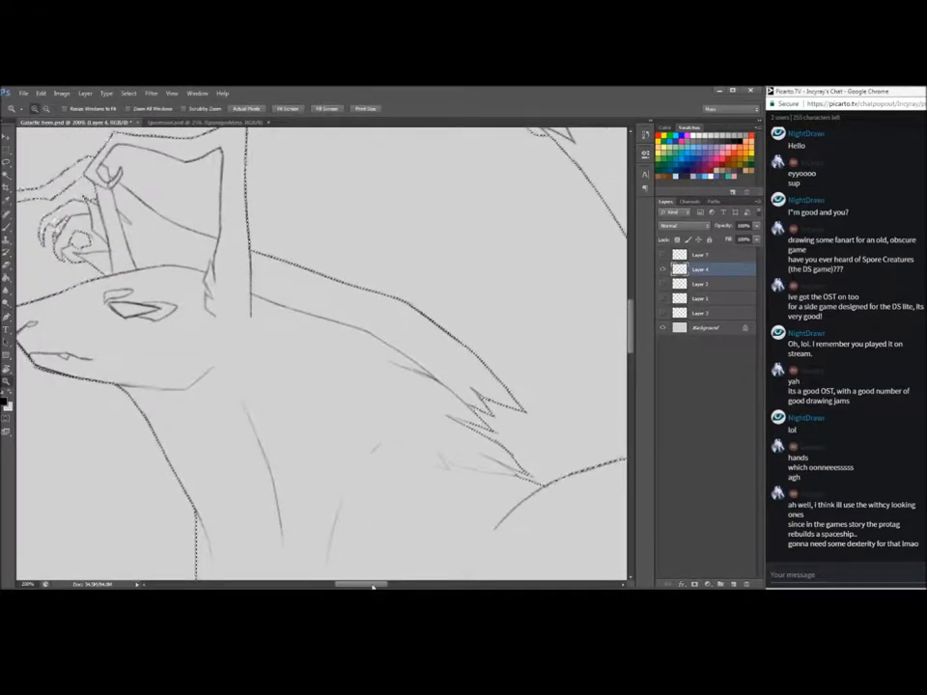
pyautogui.moveTo(373, 584); pyautogui.dragTo(361, 584)
pyautogui.click(6, 163)
pyautogui.click(6, 382)
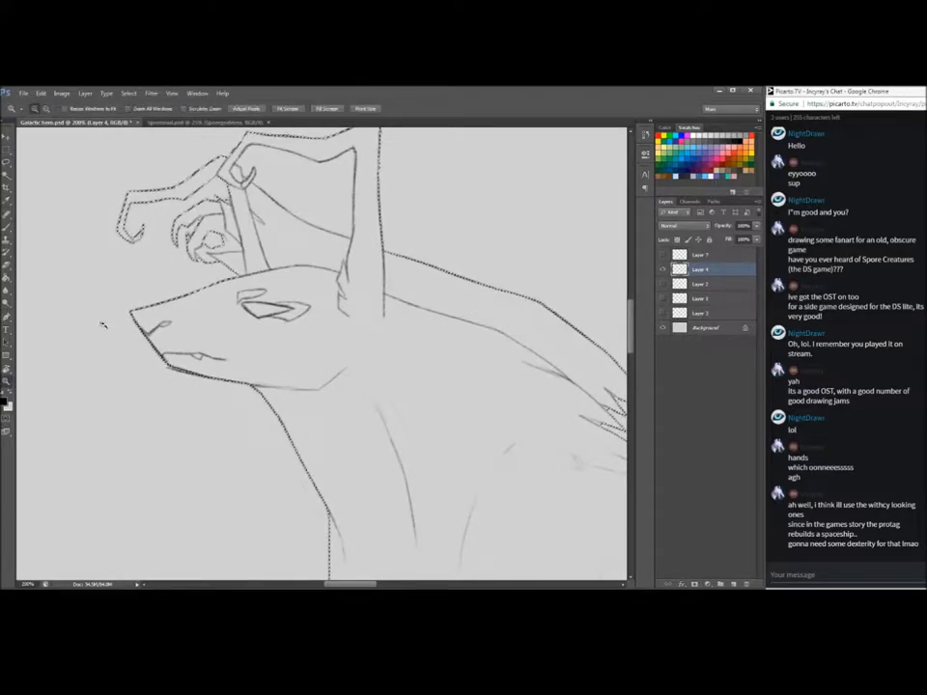
pyautogui.click(243, 254)
pyautogui.click(6, 163)
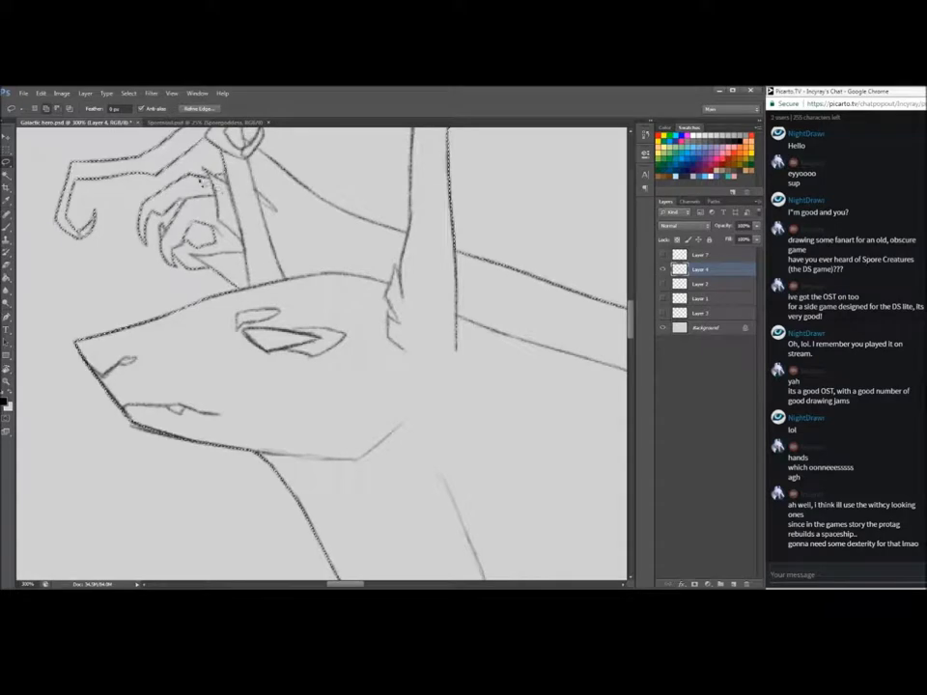
pyautogui.scroll(3, 364, 343)
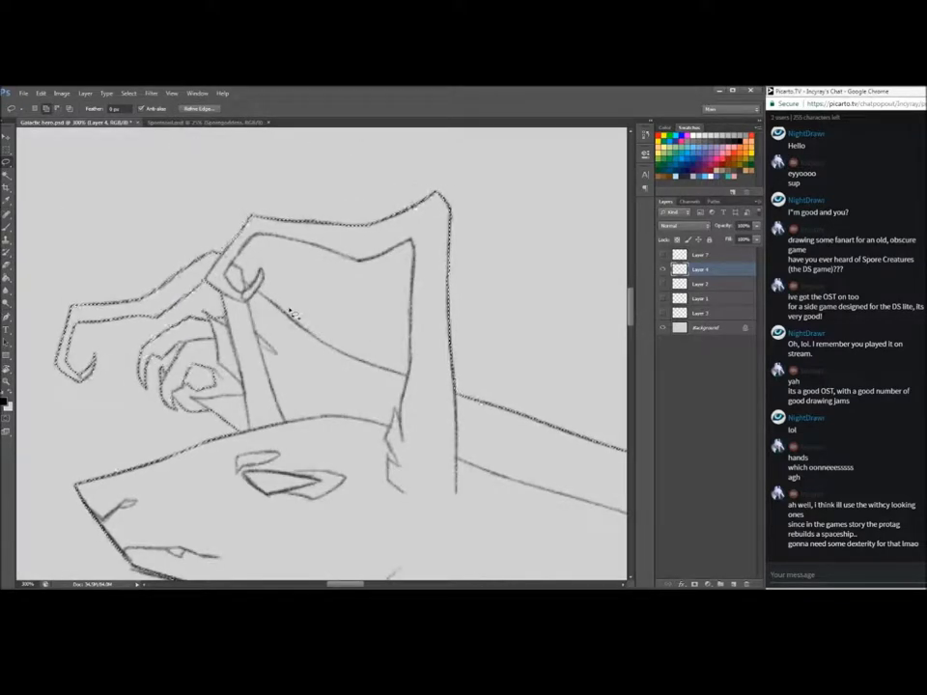
pyautogui.press('w')
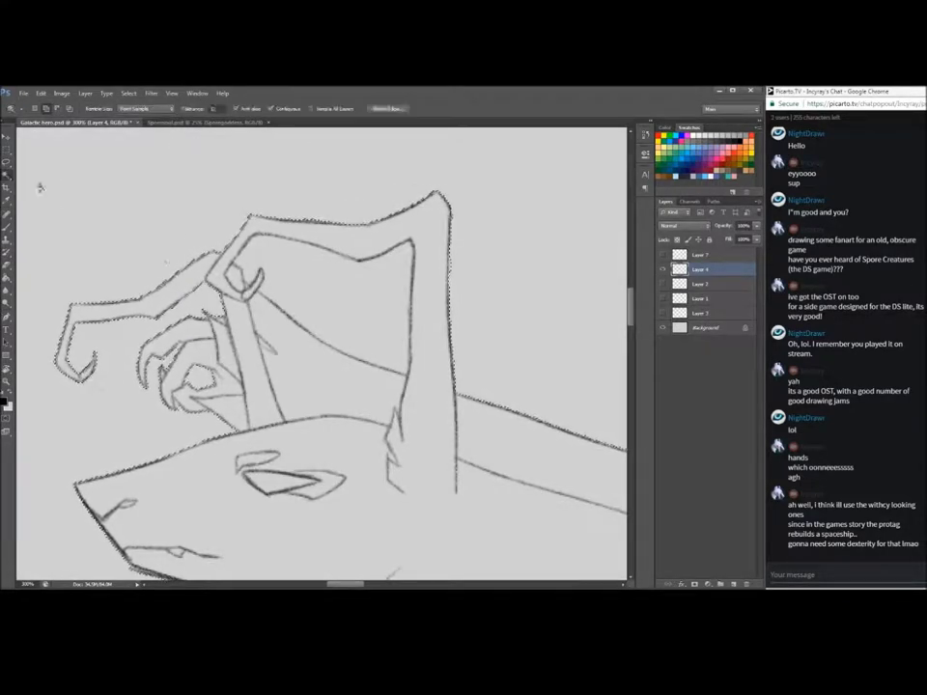
pyautogui.click(128, 93)
pyautogui.moveTo(136, 201)
pyautogui.click(247, 228)
pyautogui.press('Return')
pyautogui.click(650, 121)
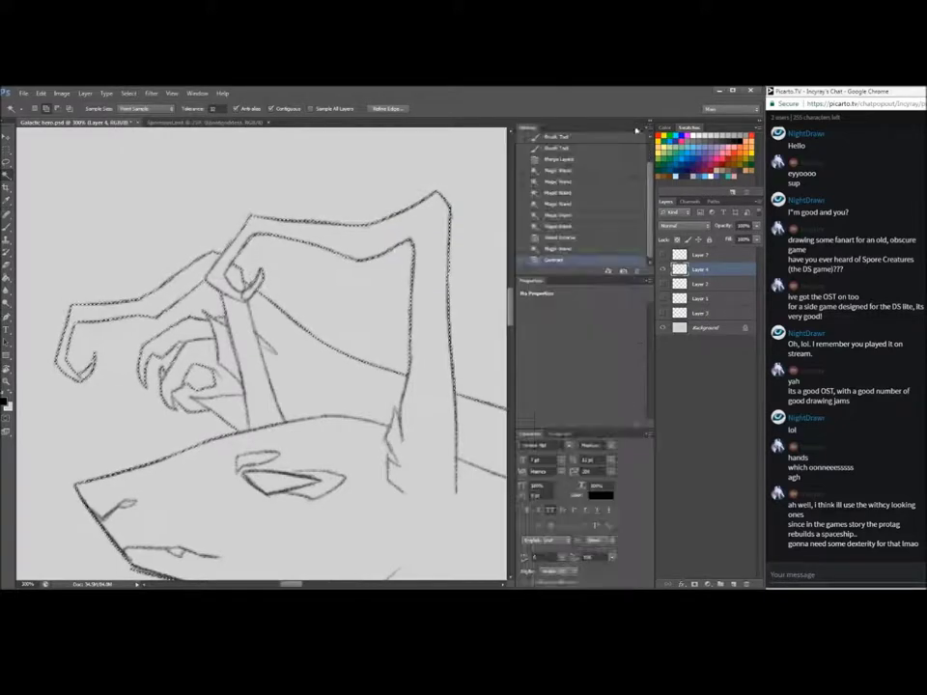
pyautogui.click(652, 120)
# Clean up the selection edge around the head, horns and clawed hand with the Lasso
pyautogui.press('z')
pyautogui.keyDown('alt'); pyautogui.click(238, 419); pyautogui.keyUp('alt')
pyautogui.keyDown('alt'); pyautogui.click(237, 419); pyautogui.keyUp('alt')
pyautogui.keyDown('alt'); pyautogui.click(237, 419); pyautogui.keyUp('alt')
pyautogui.scroll(3, 358, 474)
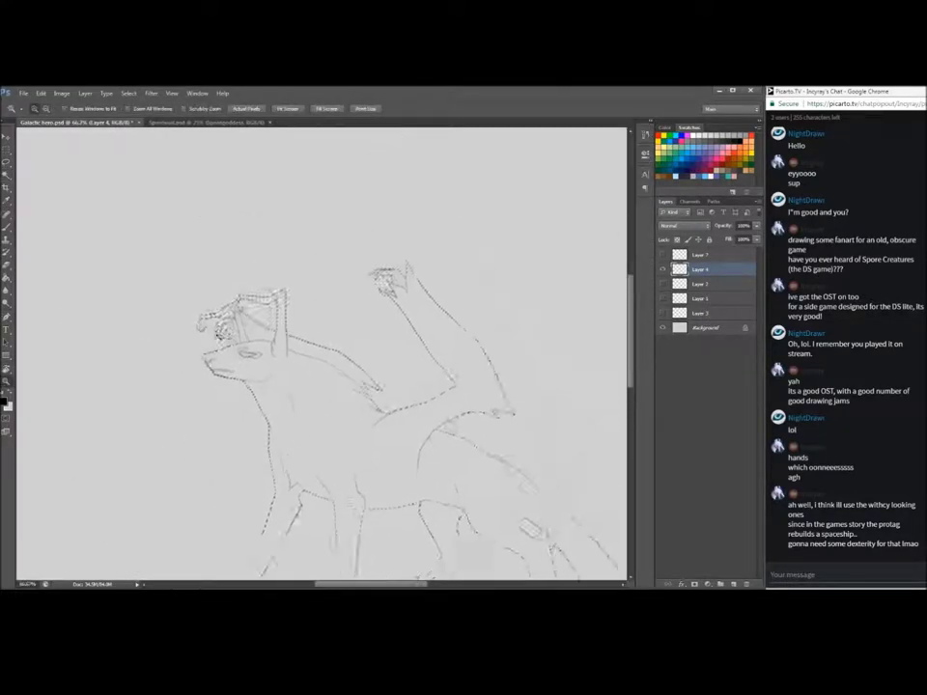
pyautogui.click(224, 349)
pyautogui.click(223, 349)
pyautogui.click(224, 349)
pyautogui.press('l')
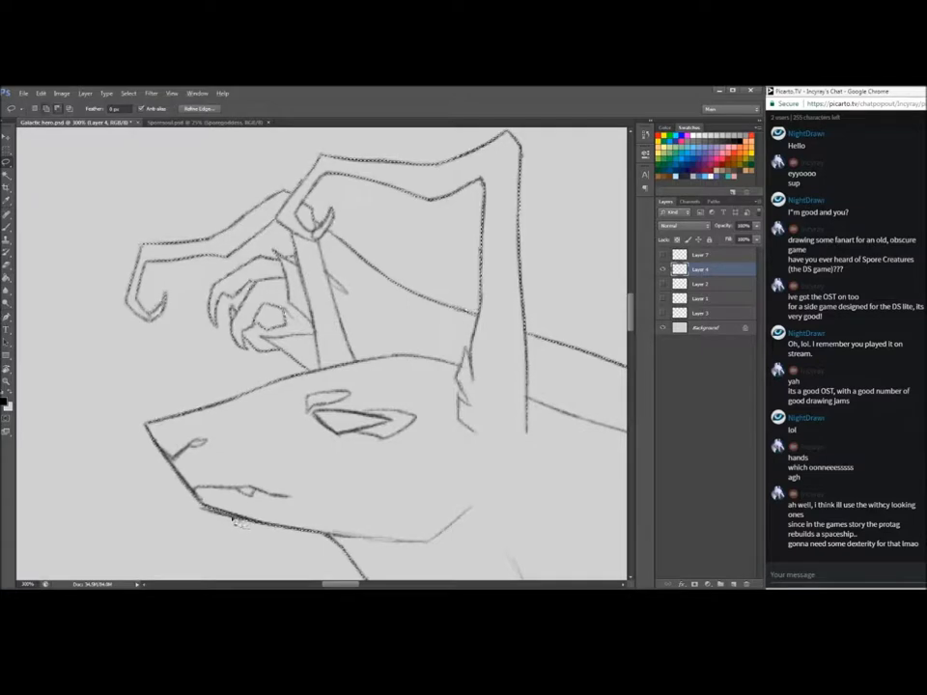
# Correct the selection around the hind leg's ankle fur and the base of the tail with the Lasso
pyautogui.scroll(-3, 632, 349)
pyautogui.moveTo(632, 350); pyautogui.dragTo(639, 425)
pyautogui.moveTo(342, 583); pyautogui.dragTo(433, 585)
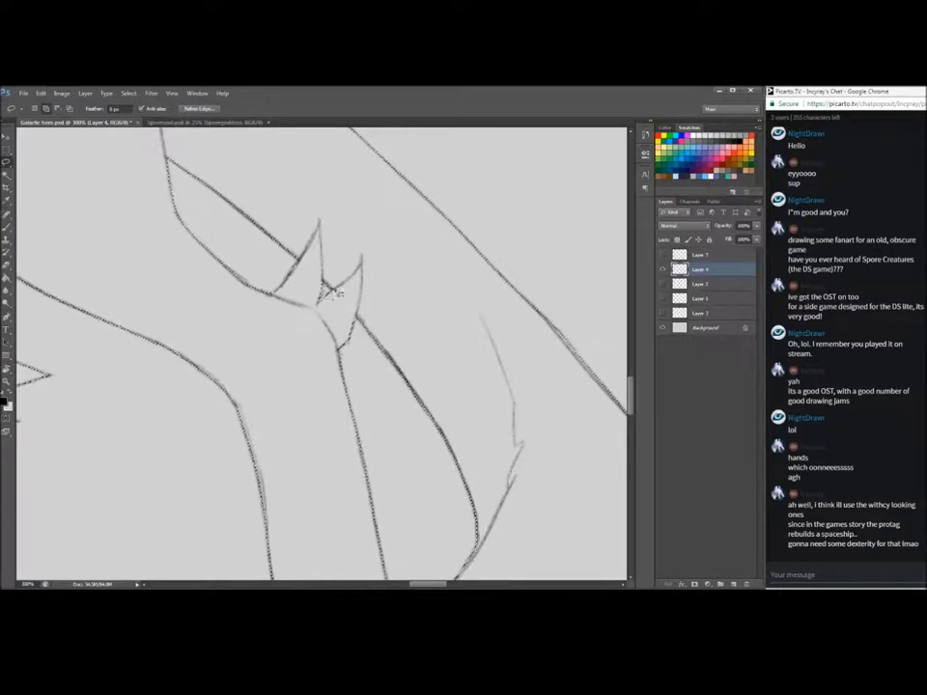
pyautogui.scroll(-5, 531, 451)
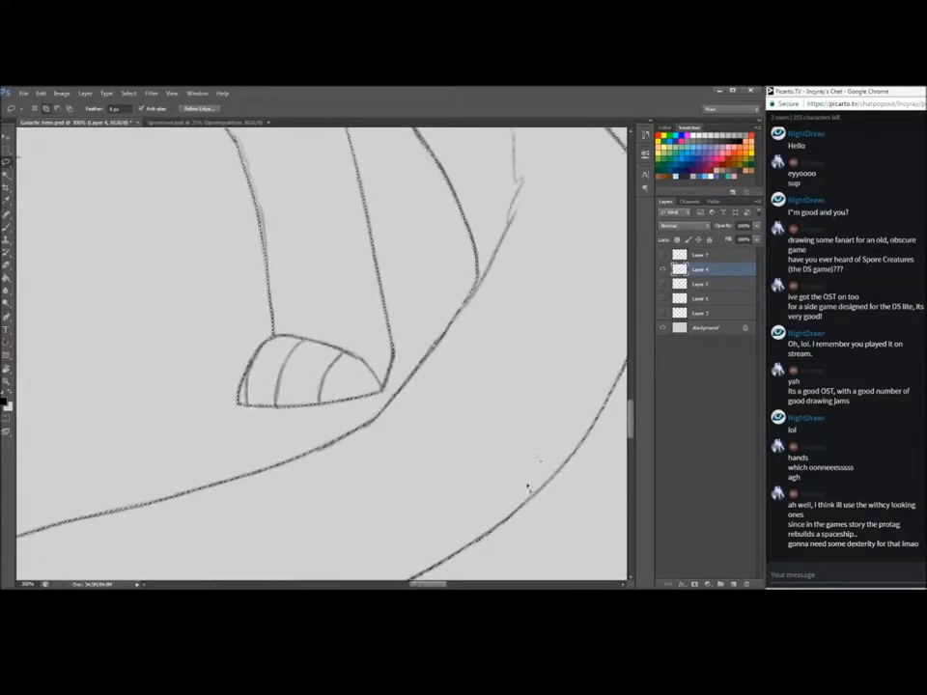
pyautogui.scroll(-4, 531, 480)
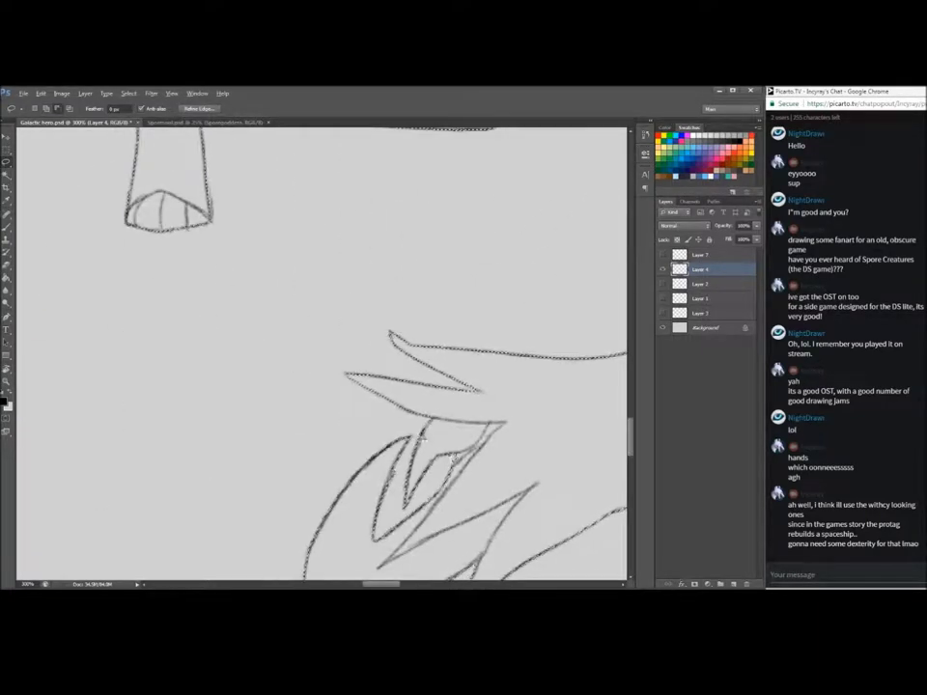
# Clean up the selection around the tail tuft and its fur spikes with the Lasso
pyautogui.moveTo(394, 473); pyautogui.dragTo(400, 488)
pyautogui.moveTo(633, 437); pyautogui.dragTo(634, 450)
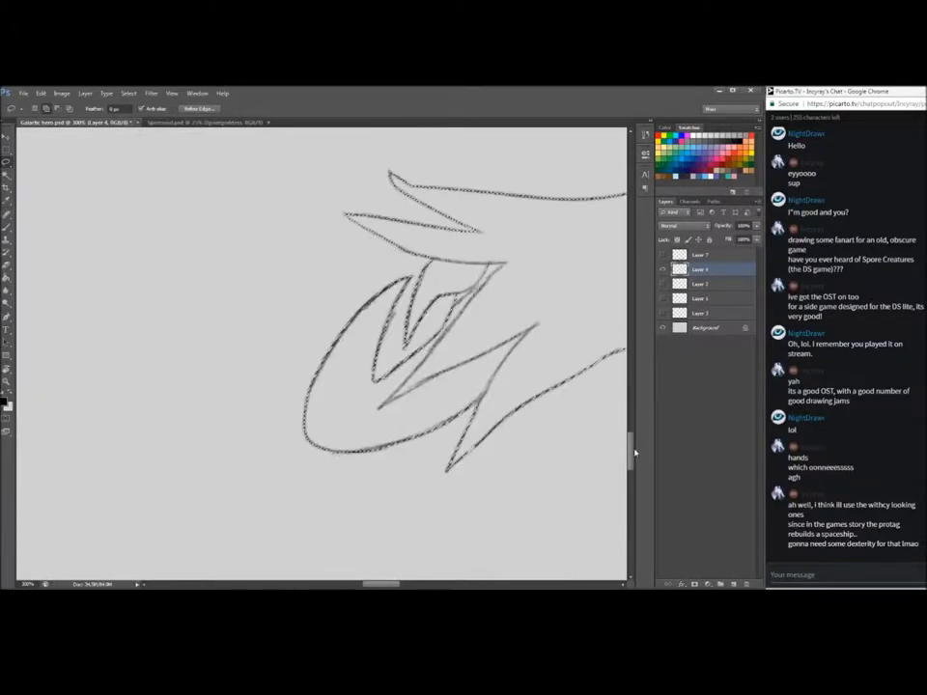
pyautogui.moveTo(363, 584); pyautogui.dragTo(368, 585)
pyautogui.moveTo(335, 448)
pyautogui.mouseDown()
pyautogui.moveTo(315, 413)
pyautogui.moveTo(318, 430)
pyautogui.mouseUp()
pyautogui.moveTo(388, 584); pyautogui.dragTo(421, 584)
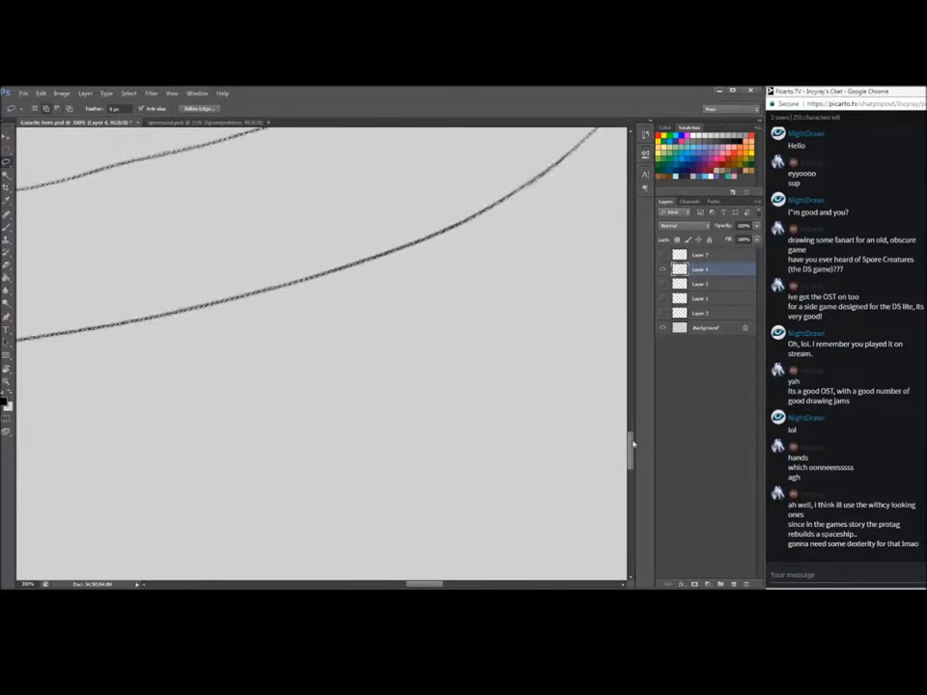
# Touch up the selection along the wing's fur points, the mane and the near hand with the Lasso
pyautogui.moveTo(632, 443); pyautogui.dragTo(631, 335)
pyautogui.moveTo(425, 584); pyautogui.dragTo(404, 584)
pyautogui.moveTo(431, 335); pyautogui.dragTo(441, 354)
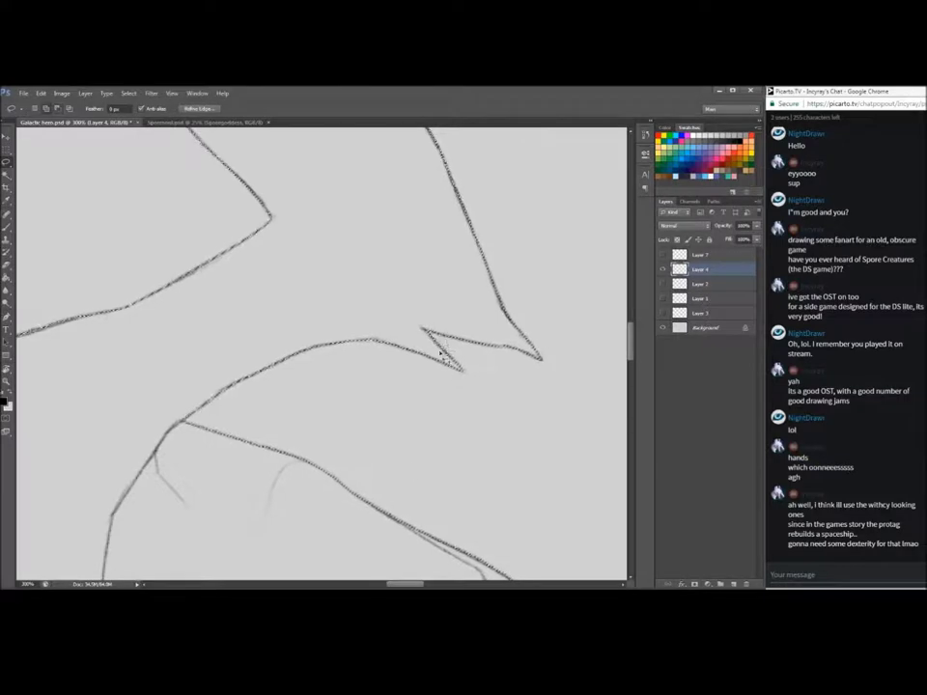
pyautogui.moveTo(404, 584); pyautogui.dragTo(382, 584)
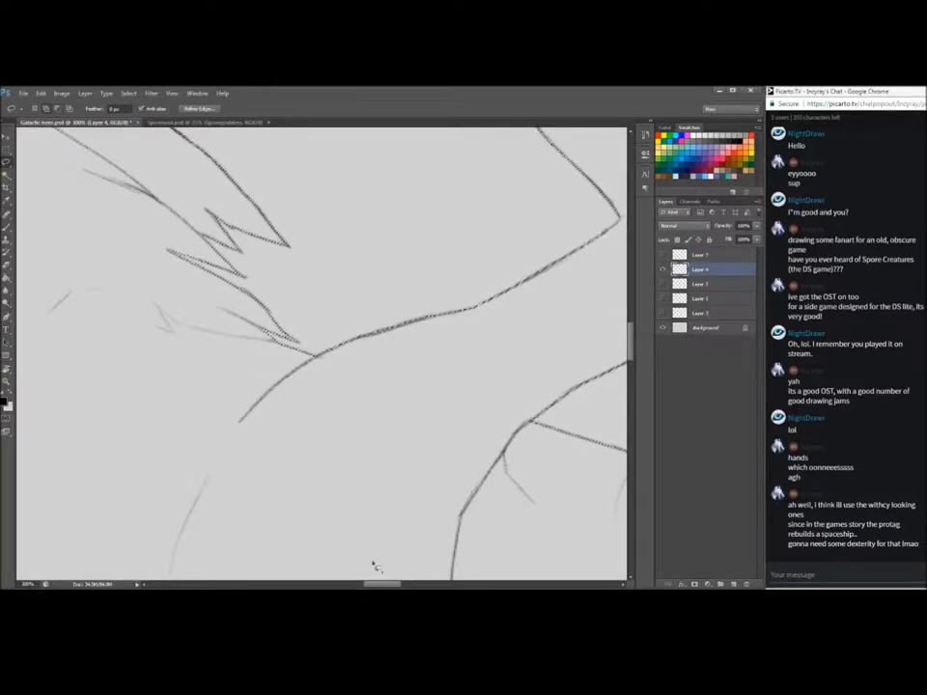
pyautogui.moveTo(378, 584); pyautogui.dragTo(405, 583)
pyautogui.moveTo(632, 343); pyautogui.dragTo(632, 295)
pyautogui.moveTo(413, 584); pyautogui.dragTo(403, 584)
pyautogui.moveTo(632, 305); pyautogui.dragTo(631, 302)
pyautogui.moveTo(399, 584); pyautogui.dragTo(344, 585)
# Add a new layer between Layer 4 and Layer 2 and mask it with the creature selection
pyautogui.click(6, 381)
pyautogui.keyDown('alt'); pyautogui.click(54, 396); pyautogui.keyUp('alt')
pyautogui.keyDown('alt'); pyautogui.click(54, 396); pyautogui.keyUp('alt')
pyautogui.keyDown('alt'); pyautogui.click(54, 396); pyautogui.keyUp('alt')
pyautogui.moveTo(631, 330); pyautogui.dragTo(634, 367)
pyautogui.click(133, 298)
pyautogui.click(133, 299)
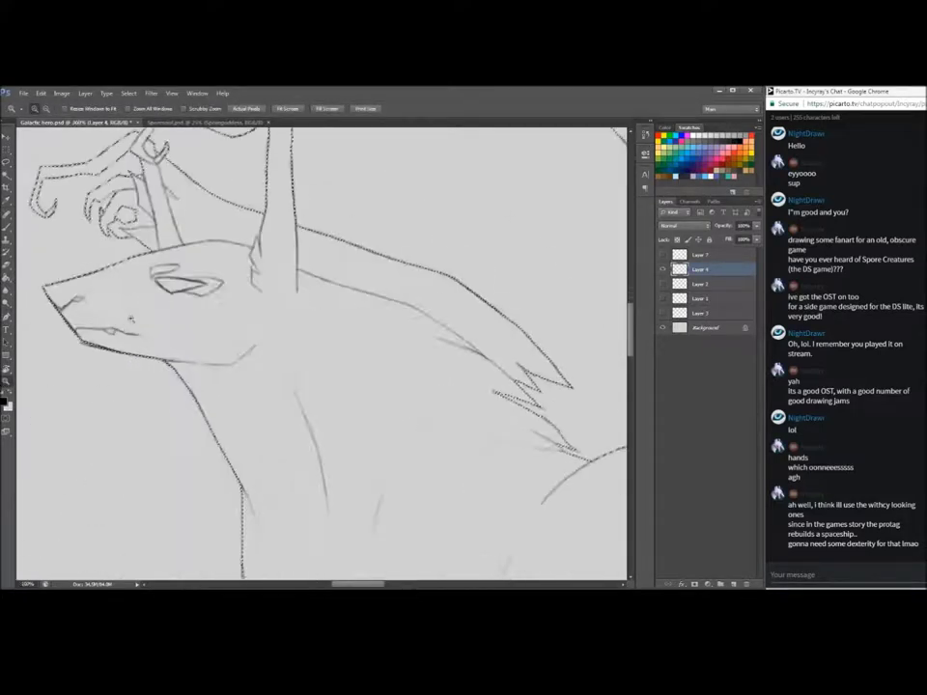
pyautogui.click(295, 109)
pyautogui.click(716, 288)
pyautogui.click(732, 584)
pyautogui.click(694, 584)
pyautogui.click(680, 285)
# Fill the masked layer with solid blue to give the creature a flat base
pyautogui.click(6, 228)
pyautogui.click(43, 110)
pyautogui.click(6, 278)
pyautogui.click(283, 351)
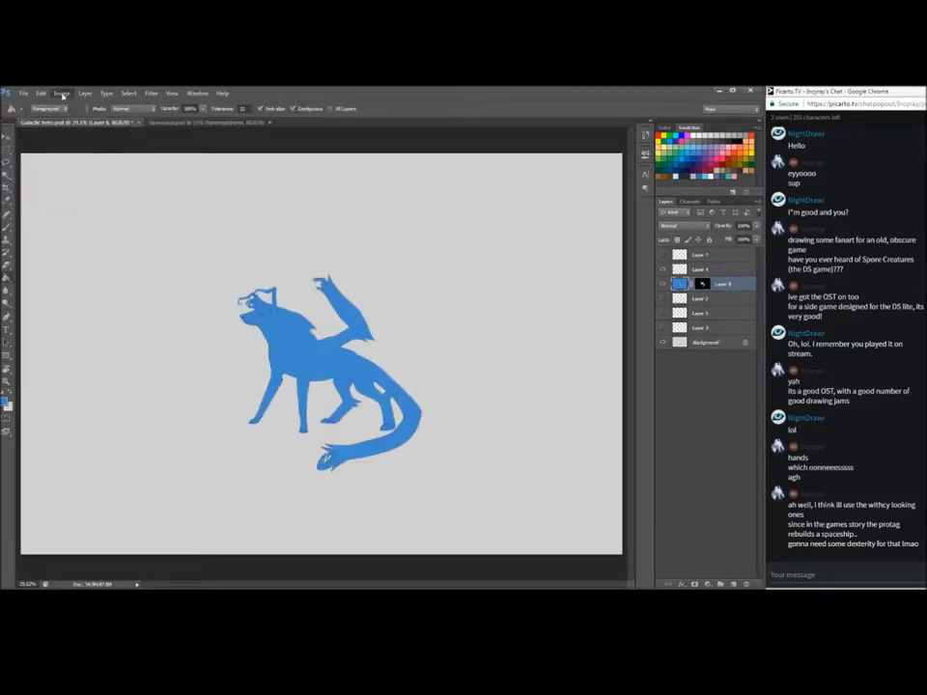
# Darken the blue base to near-black by lowering its saturation and lightness with Hue/Saturation
pyautogui.click(62, 94)
pyautogui.moveTo(81, 118)
pyautogui.click(193, 170)
pyautogui.moveTo(483, 248); pyautogui.dragTo(460, 249)
pyautogui.moveTo(483, 225); pyautogui.dragTo(449, 272)
pyautogui.moveTo(463, 249); pyautogui.dragTo(443, 272)
pyautogui.click(600, 177)
pyautogui.click(7, 383)
pyautogui.click(254, 388)
pyautogui.click(254, 388)
pyautogui.moveTo(349, 584); pyautogui.dragTo(364, 584)
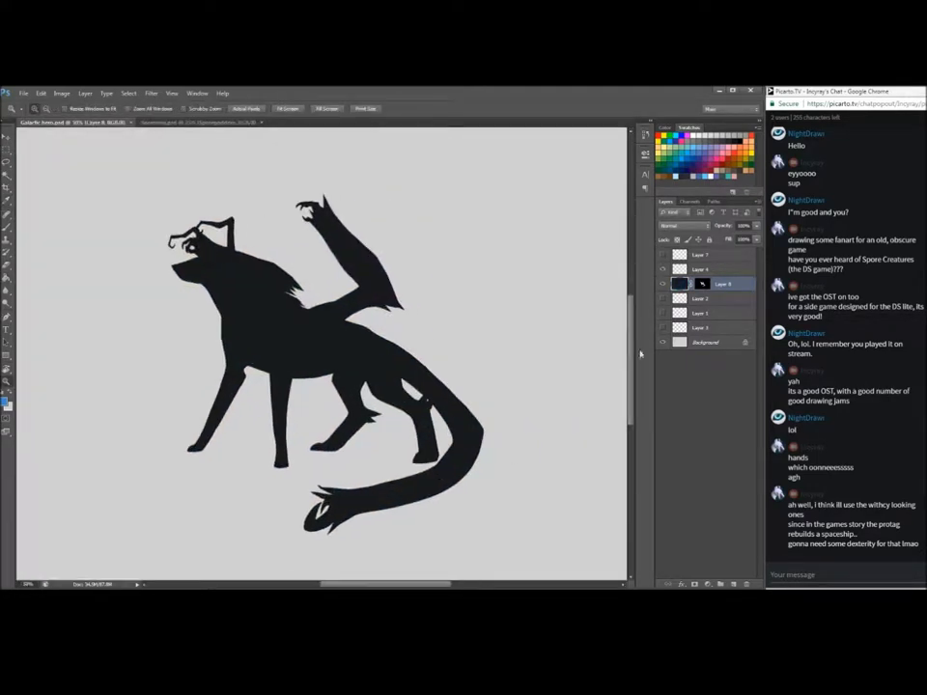
# Send the chat message "seeing this silloletted and still looking good make me kinda proud of whaty ive learned about negative dpace"
pyautogui.click(815, 574)
pyautogui.write('seeing this')
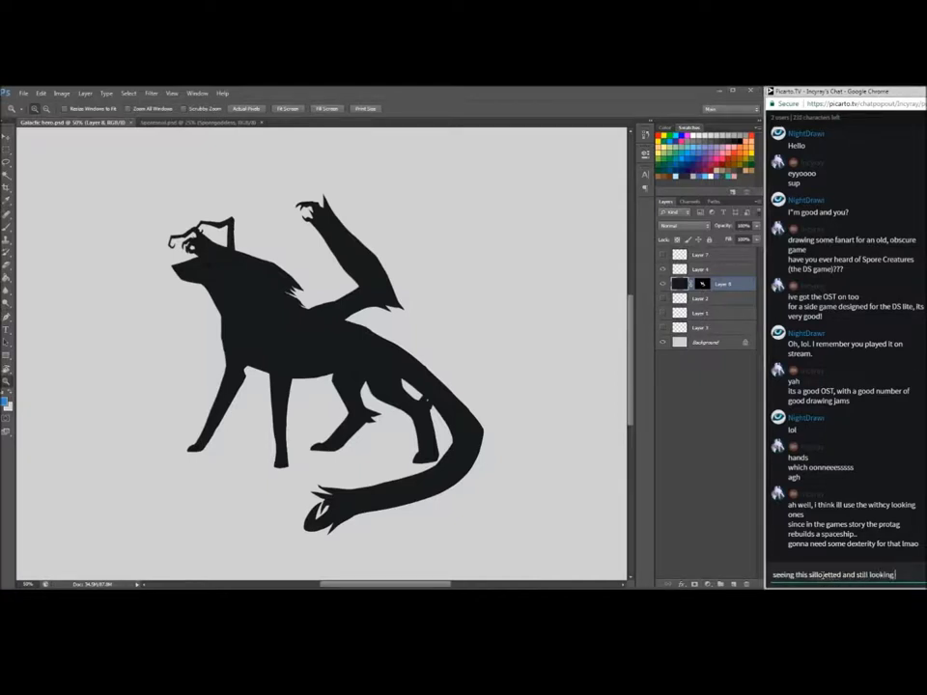
pyautogui.write(' sillouetted and still looking good make me kinda proud of whaty ive lear')
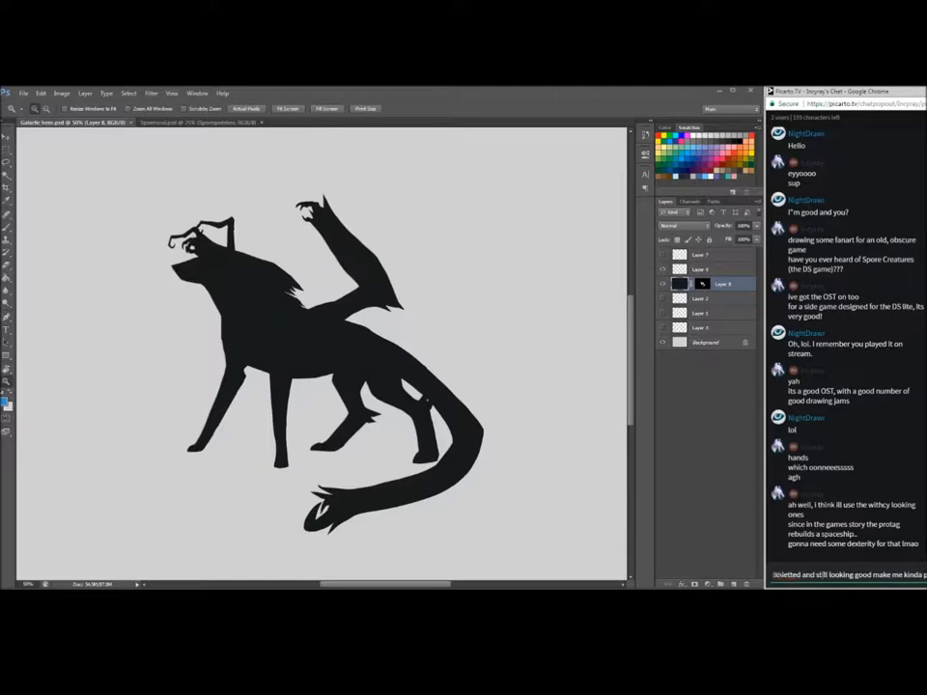
pyautogui.write('ned about negative dpace')
pyautogui.press('Return')
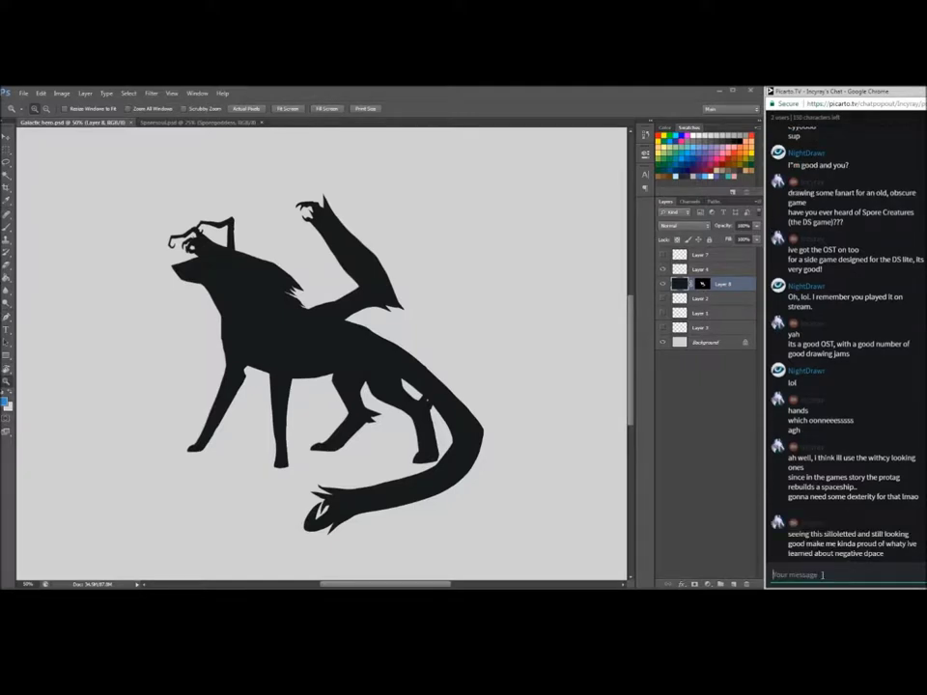
# Show the faint sketch on Layer 2 and add a new layer directly above it for the prop between the front legs
pyautogui.click(662, 300)
pyautogui.click(723, 304)
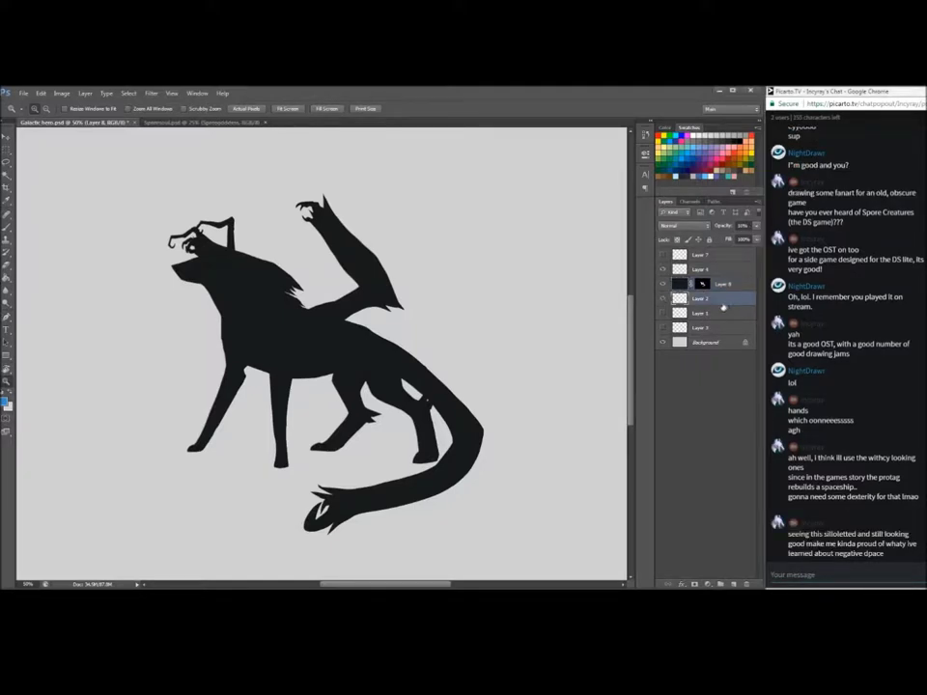
pyautogui.click(732, 584)
pyautogui.click(222, 457)
pyautogui.click(222, 458)
pyautogui.click(222, 457)
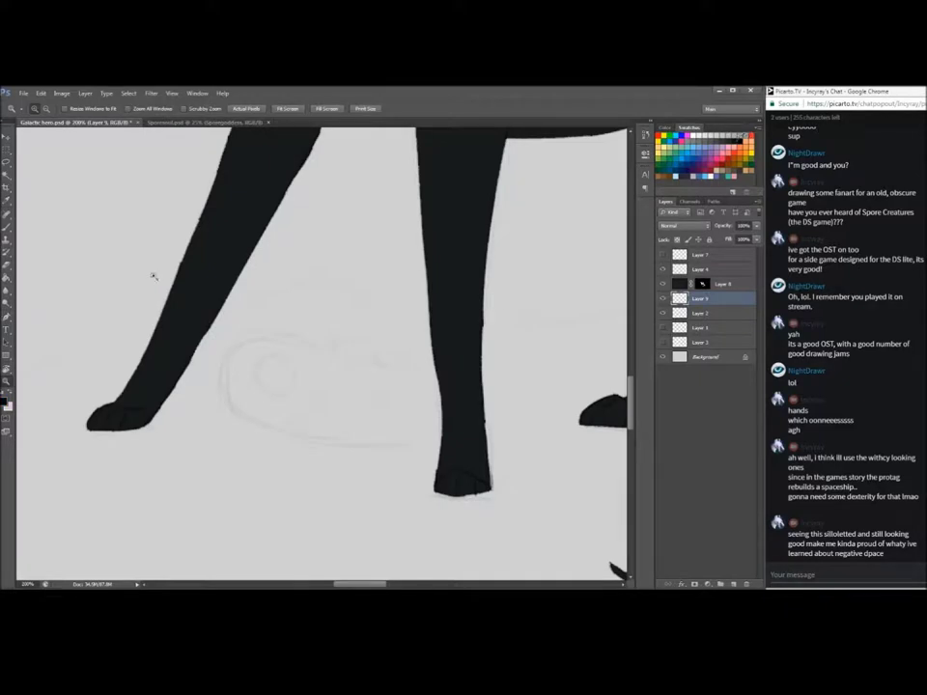
# Trace the rounded end of the capsule-shaped prop between the front legs with a small black brush
pyautogui.press('b')
pyautogui.click(46, 109)
pyautogui.click(157, 311)
pyautogui.moveTo(236, 416); pyautogui.dragTo(277, 435)
pyautogui.moveTo(221, 385)
pyautogui.mouseDown()
pyautogui.moveTo(232, 413)
pyautogui.moveTo(278, 342)
pyautogui.mouseUp()
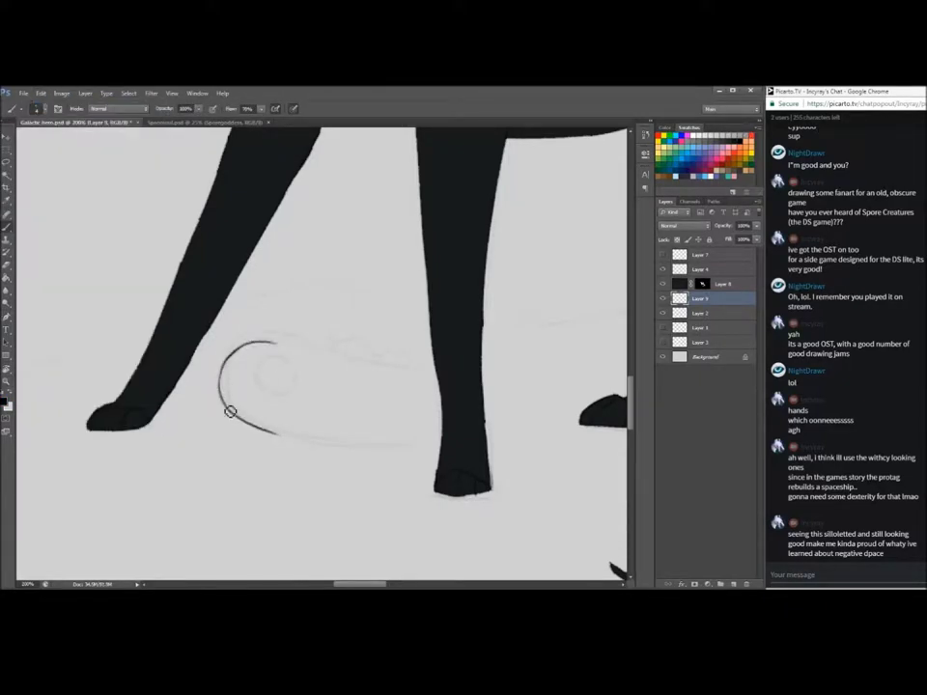
# Rotate the canvas and trace the two long sides of the capsule shape up to the front leg
pyautogui.press('r')
pyautogui.moveTo(194, 451); pyautogui.dragTo(160, 320)
pyautogui.press('b')
pyautogui.moveTo(222, 353)
pyautogui.mouseDown()
pyautogui.moveTo(271, 454)
pyautogui.moveTo(301, 488)
pyautogui.moveTo(331, 502)
pyautogui.mouseUp()
pyautogui.hotkey('ctrl', 'z')
pyautogui.moveTo(296, 307); pyautogui.dragTo(375, 460)
pyautogui.hotkey('ctrl', 'z')
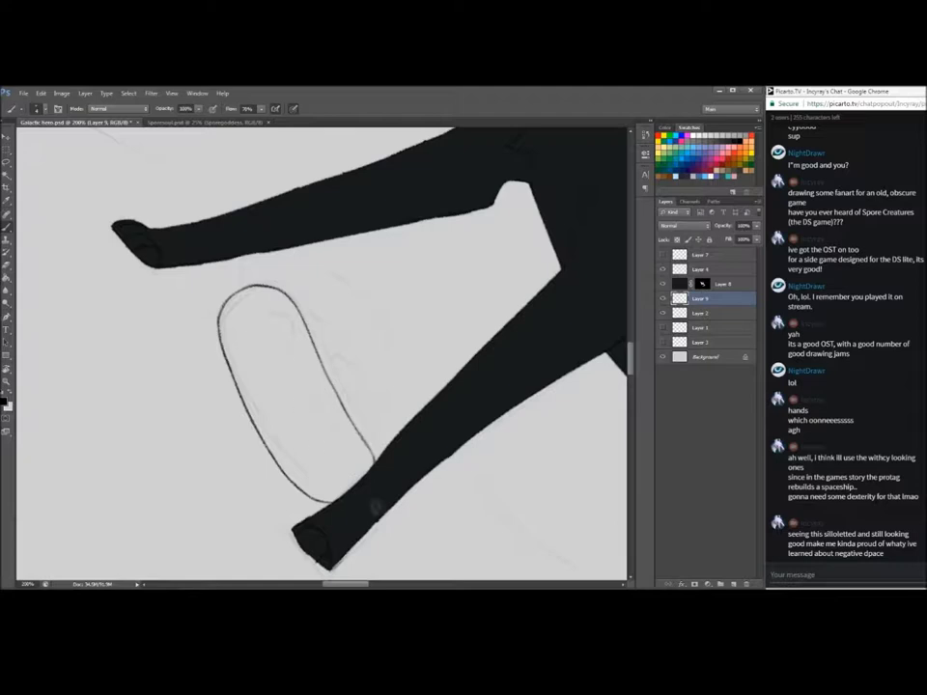
# Fade the dark silhouette layer to close the capsule's outline behind the front leg, and restore the layer's full opacity
pyautogui.click(722, 284)
pyautogui.moveTo(757, 225); pyautogui.dragTo(740, 236)
pyautogui.click(708, 298)
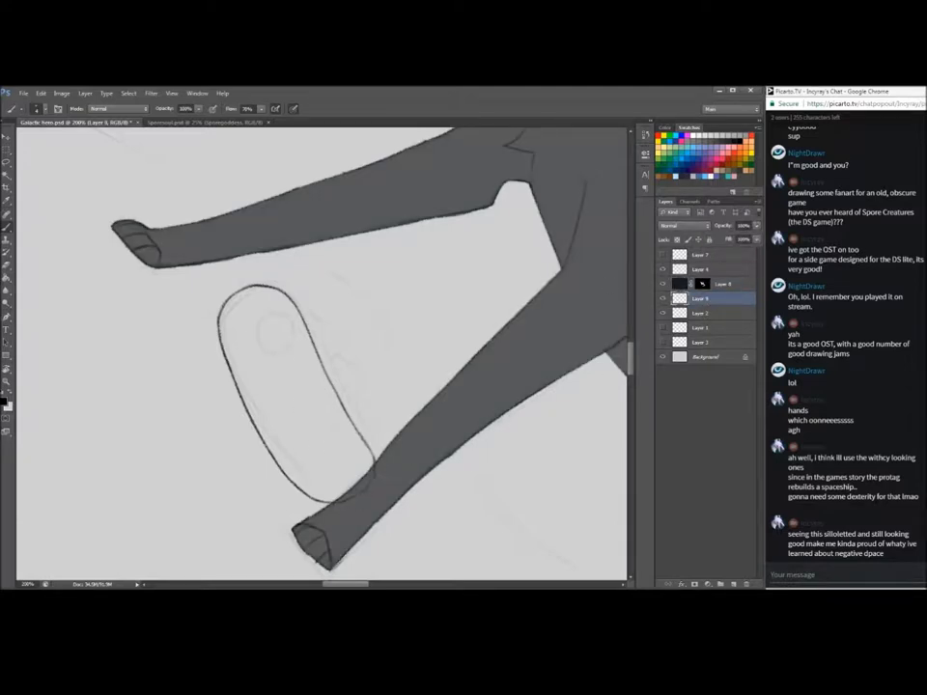
pyautogui.click(722, 284)
pyautogui.click(757, 226)
pyautogui.moveTo(745, 239); pyautogui.dragTo(763, 239)
pyautogui.click(707, 299)
# Draw three rounded bumps along the capsule's side and a circle inside its rounded end
pyautogui.moveTo(310, 325)
pyautogui.mouseDown()
pyautogui.moveTo(374, 416)
pyautogui.moveTo(369, 444)
pyautogui.mouseUp()
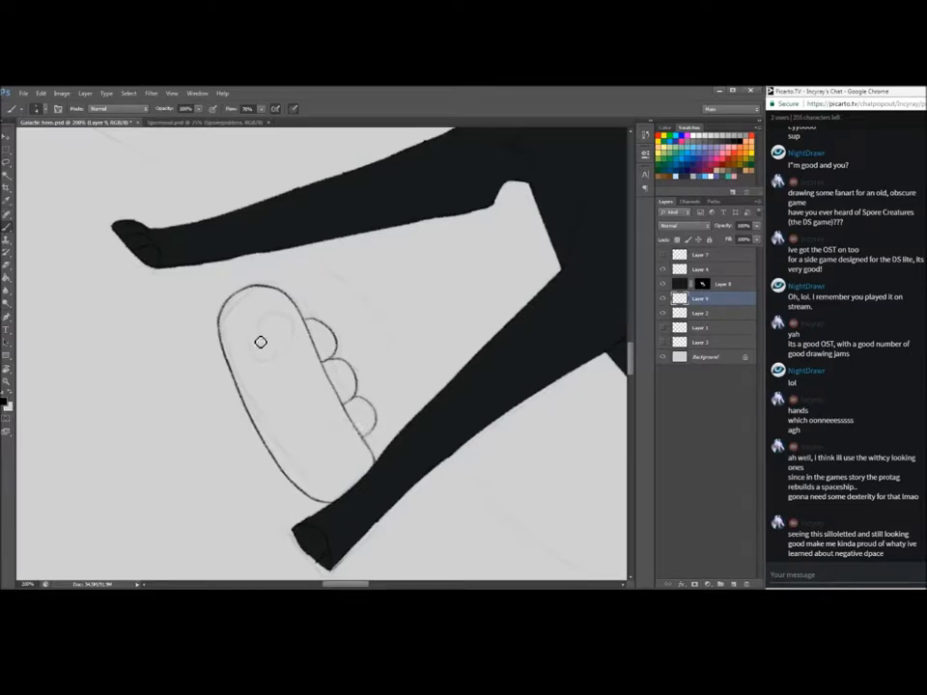
pyautogui.moveTo(253, 342)
pyautogui.mouseDown()
pyautogui.moveTo(258, 325)
pyautogui.moveTo(281, 314)
pyautogui.moveTo(287, 340)
pyautogui.mouseUp()
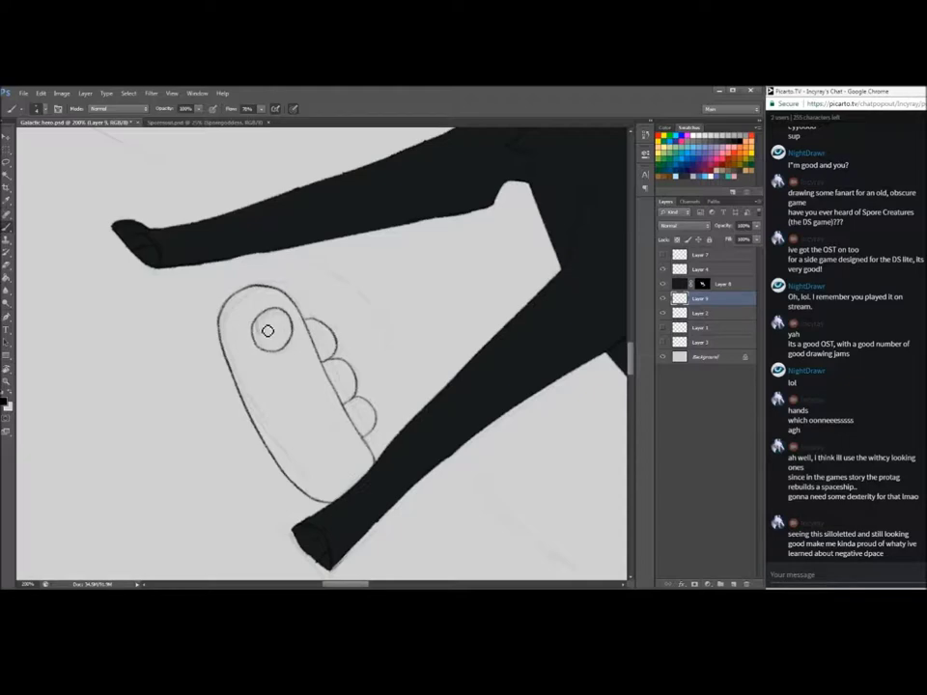
pyautogui.click(6, 369)
pyautogui.click(124, 108)
pyautogui.click(7, 228)
# Rotate the canvas, add a small arc inside the circle and retrace the capsule's long outer side, erasing the line's rough edges
pyautogui.click(7, 369)
pyautogui.moveTo(215, 310); pyautogui.dragTo(333, 426)
pyautogui.click(7, 228)
pyautogui.moveTo(359, 217); pyautogui.dragTo(404, 310)
pyautogui.hotkey('ctrl', 'z')
pyautogui.click(7, 369)
pyautogui.moveTo(218, 297)
pyautogui.mouseDown()
pyautogui.moveTo(282, 465)
pyautogui.moveTo(411, 423)
pyautogui.mouseUp()
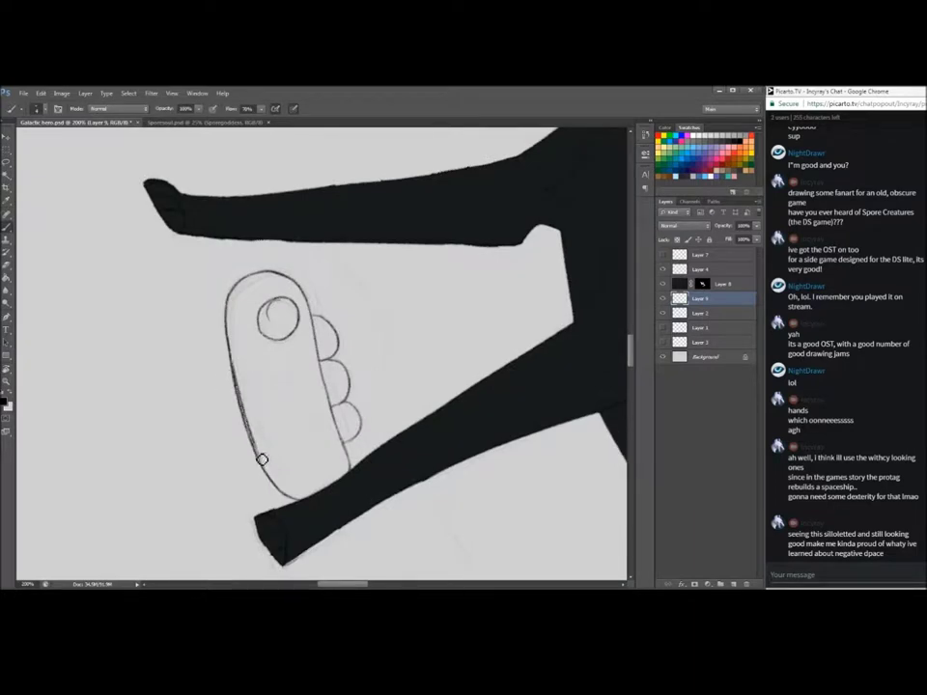
pyautogui.press('e')
pyautogui.moveTo(238, 403); pyautogui.dragTo(266, 481)
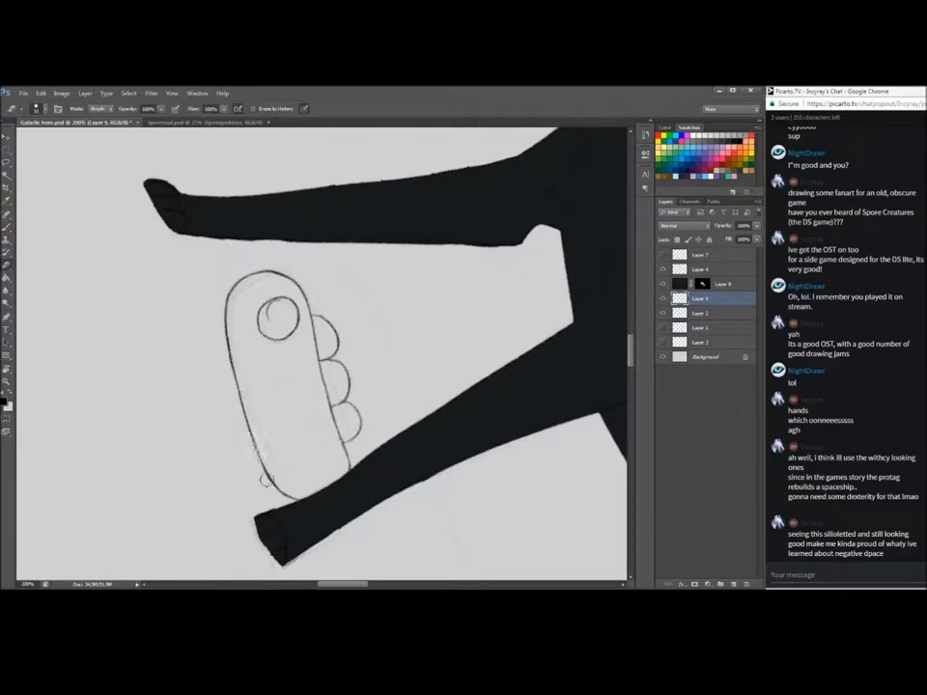
pyautogui.moveTo(250, 439); pyautogui.dragTo(269, 487)
pyautogui.press('b')
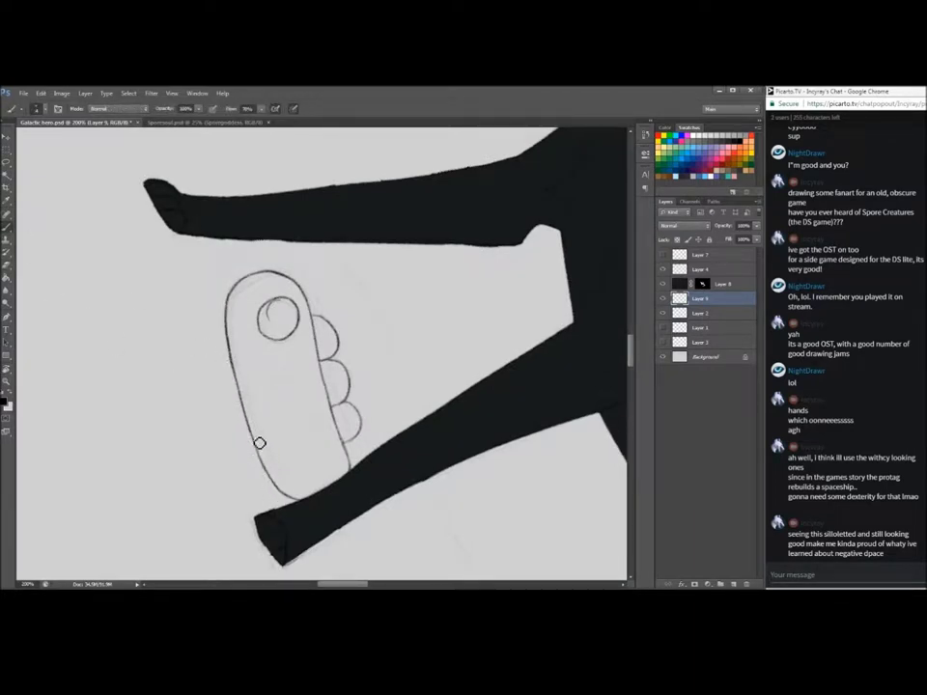
# Straighten the canvas, draw a black pupil with jagged light highlights inside the circle and save the file
pyautogui.press('r')
pyautogui.moveTo(240, 381); pyautogui.dragTo(27, 272)
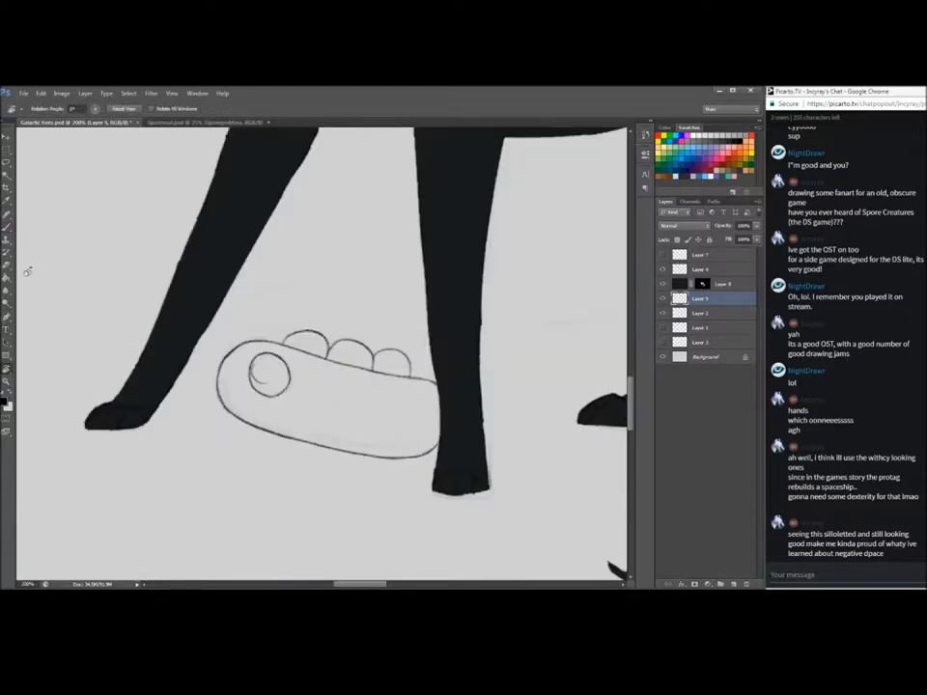
pyautogui.press('b')
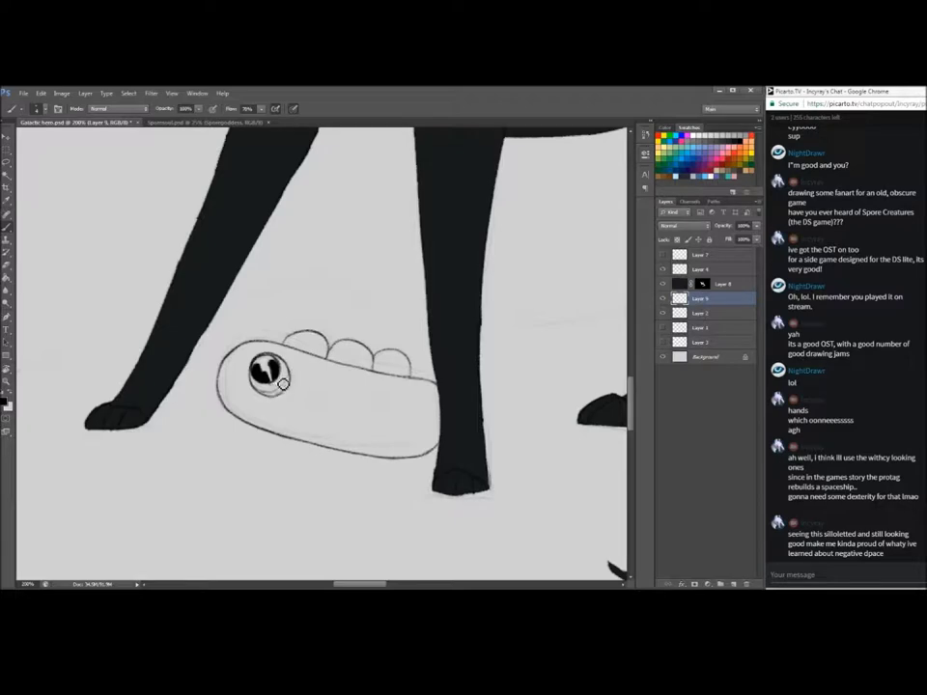
pyautogui.hotkey('ctrl', 's')
# Hide Layer 2 and, with the canvas rotated, redraw the lower curve of the capsule's end beside the front leg
pyautogui.press('z')
pyautogui.click(278, 110)
pyautogui.click(298, 423)
pyautogui.click(297, 423)
pyautogui.click(303, 425)
pyautogui.click(304, 425)
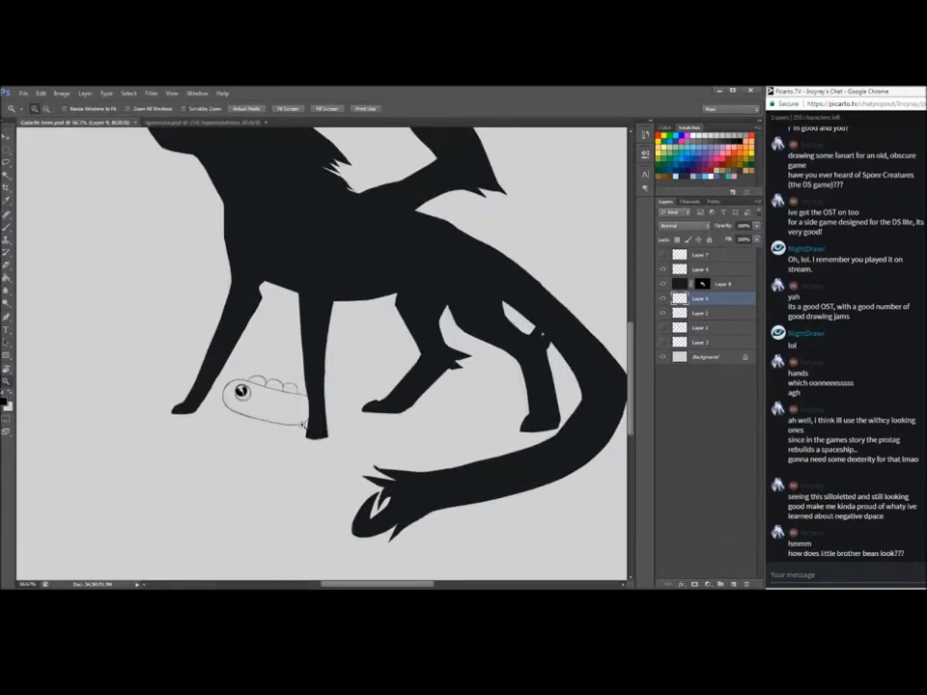
pyautogui.moveTo(303, 424); pyautogui.dragTo(366, 425)
pyautogui.press('r')
pyautogui.moveTo(78, 404); pyautogui.dragTo(139, 183)
pyautogui.press('b')
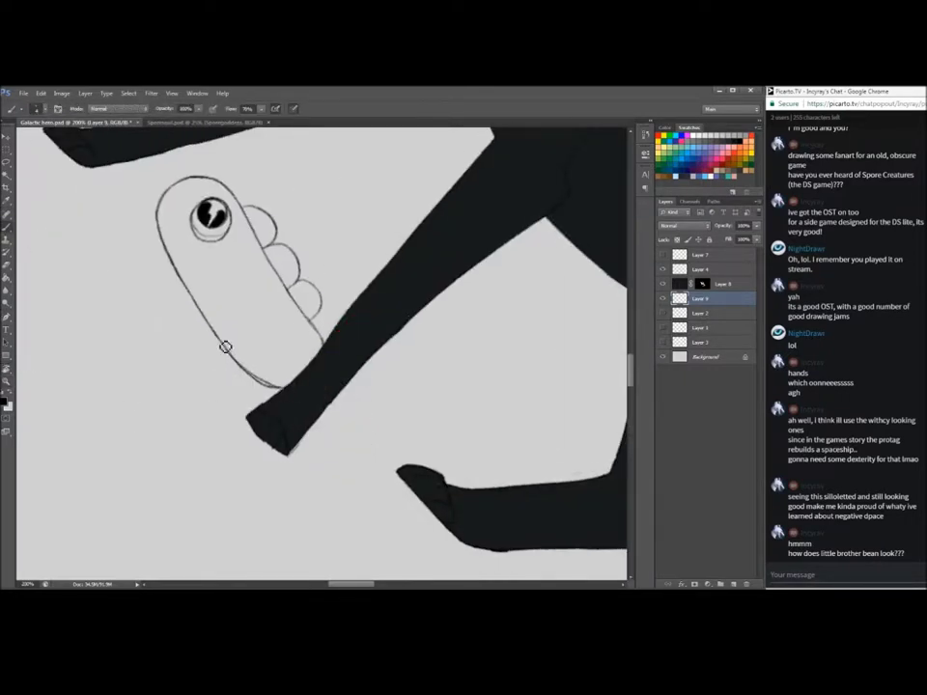
pyautogui.press('e')
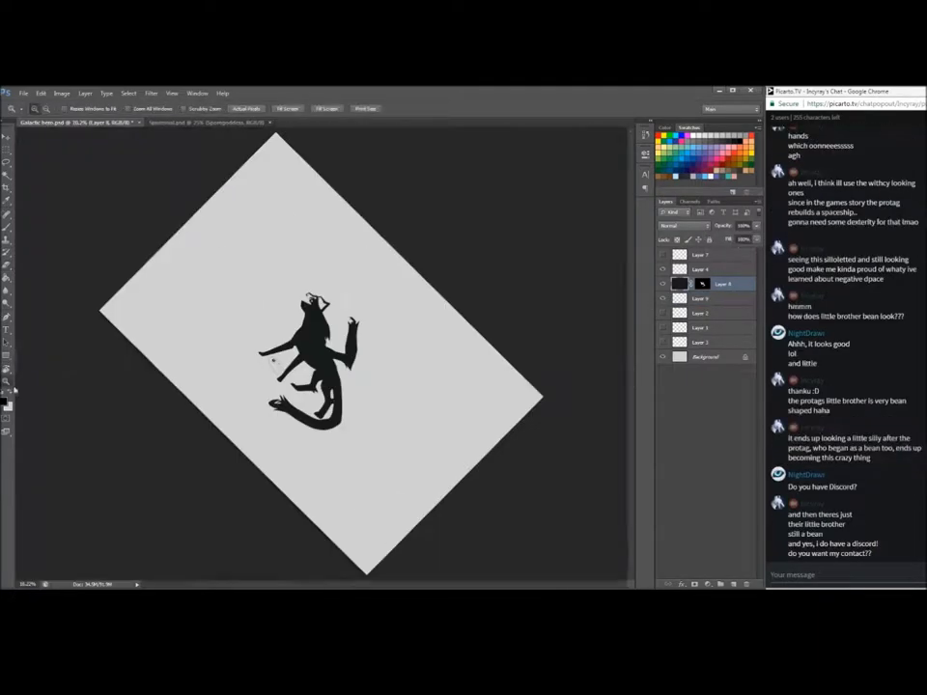
# Select the whole capsule and its three bumps on the capsule's line art layer, using the Magic Wand and Lasso
pyautogui.press('Escape')
pyautogui.press('z')
pyautogui.click(288, 425)
pyautogui.hotkey('alt', '[')
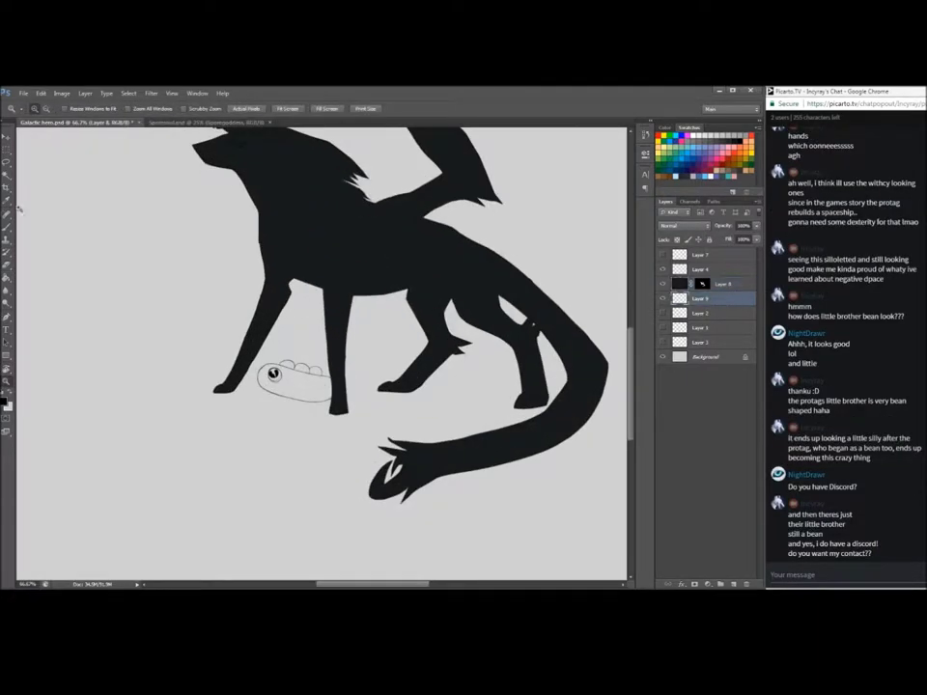
pyautogui.press('w')
pyautogui.click(129, 93)
pyautogui.moveTo(145, 200)
pyautogui.click(81, 229)
pyautogui.click(381, 285)
pyautogui.press('z')
pyautogui.click(306, 362)
pyautogui.click(7, 163)
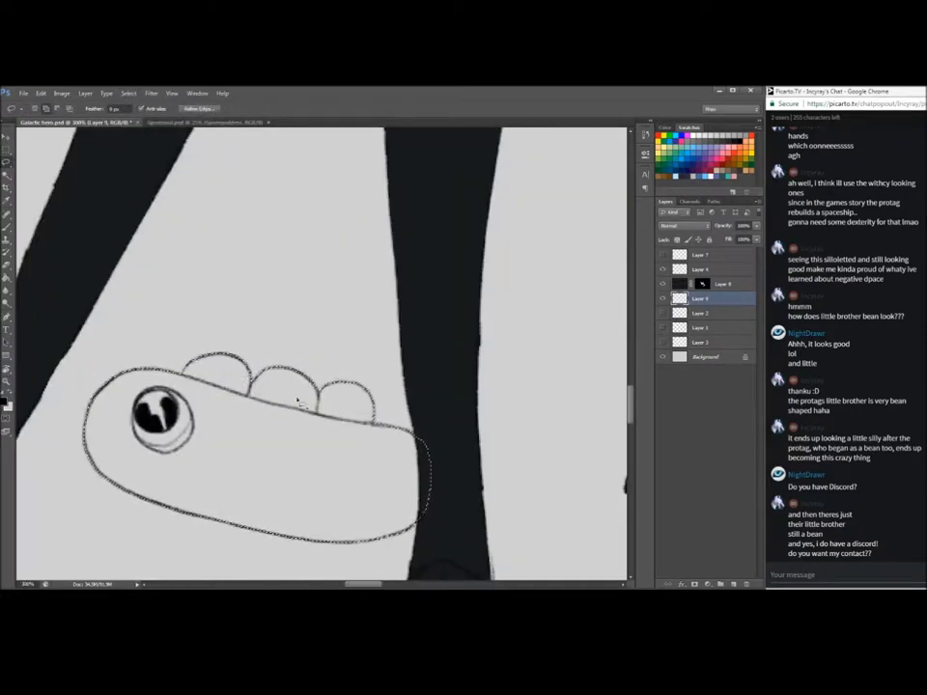
# Add a new layer below the capsule's line art, mask it with the selection and target its pixels for painting
pyautogui.hotkey('alt', '[')
pyautogui.click(734, 584)
pyautogui.click(694, 584)
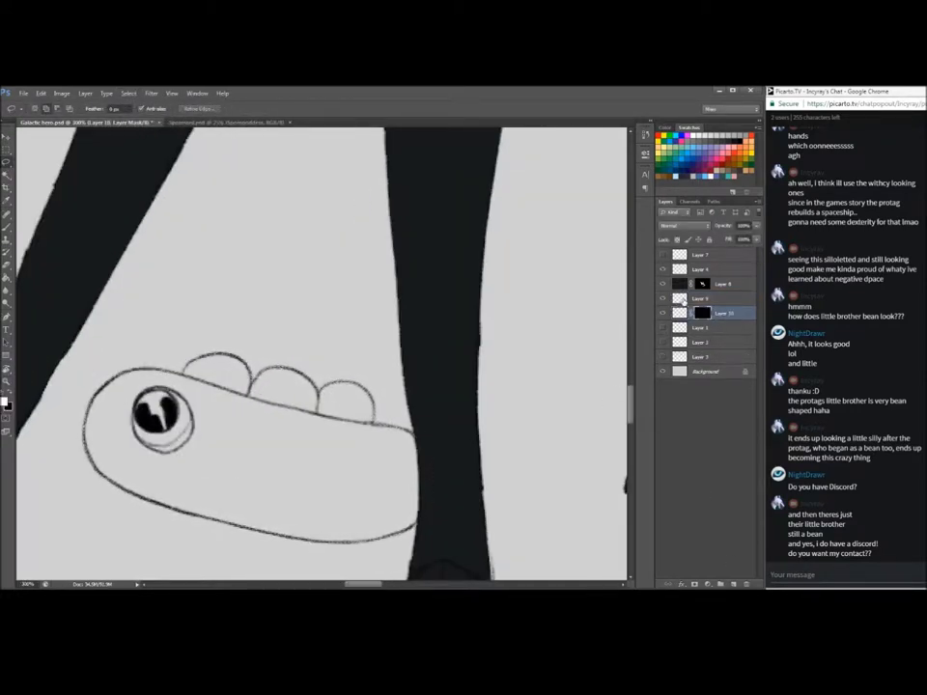
pyautogui.click(679, 313)
pyautogui.press('z')
pyautogui.keyDown('alt'); pyautogui.click(122, 348); pyautogui.keyUp('alt')
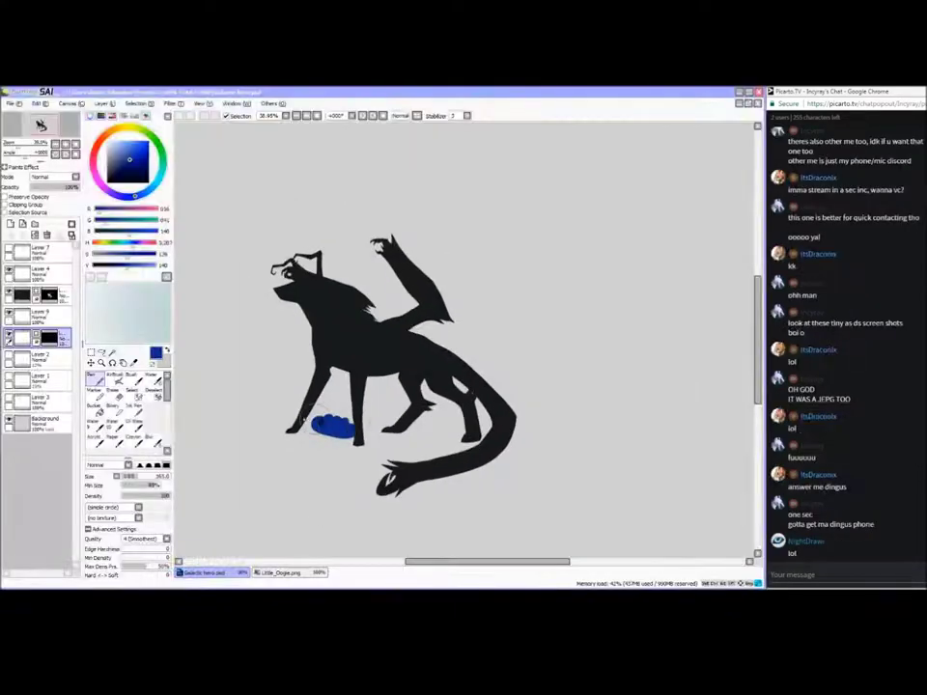
# In PaintTool SAI, sample the orange of the reference creature's bumps from Little_Oogie.png
pyautogui.scroll(4, 463, 338)
pyautogui.moveTo(463, 386); pyautogui.dragTo(516, 307)
pyautogui.click(281, 572)
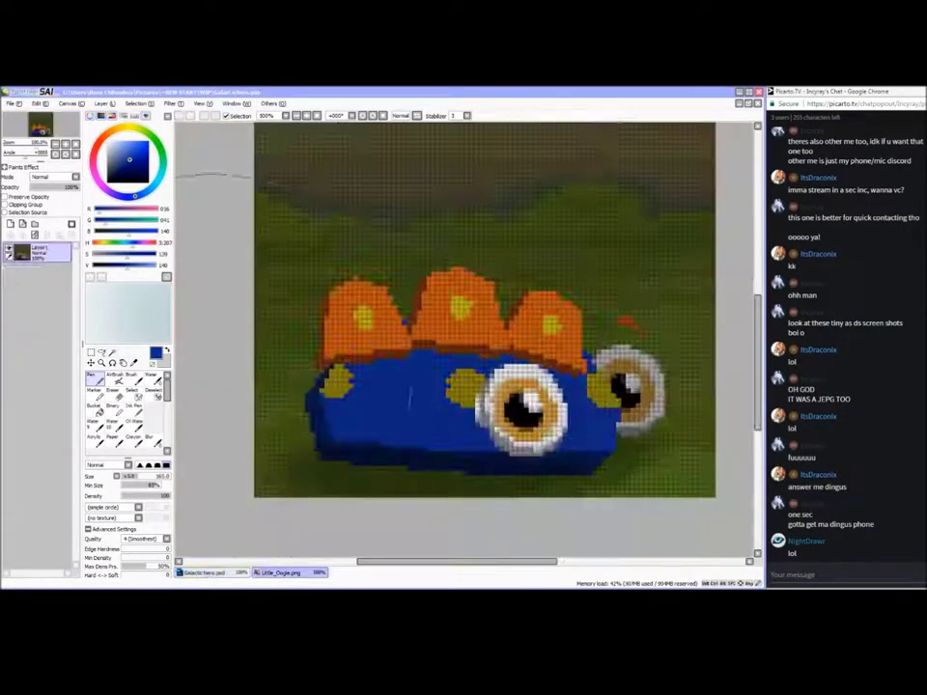
pyautogui.click(134, 363)
pyautogui.click(338, 301)
pyautogui.click(205, 572)
pyautogui.click(282, 572)
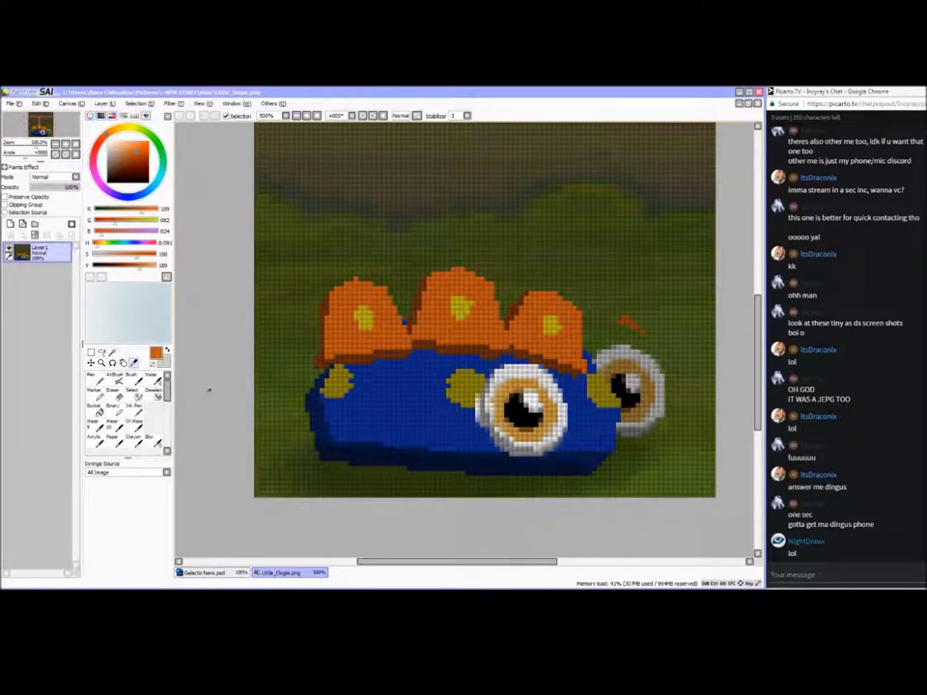
# Paint the capsule's three bumps orange and tidy their lower edges with the body's blue
pyautogui.hotkey('ctrl', 'Tab')
pyautogui.scroll(3, 459, 331)
pyautogui.hotkey('ctrl', 'z')
pyautogui.moveTo(140, 476); pyautogui.dragTo(134, 475)
pyautogui.moveTo(240, 362)
pyautogui.mouseDown()
pyautogui.moveTo(374, 389)
pyautogui.moveTo(279, 368)
pyautogui.mouseUp()
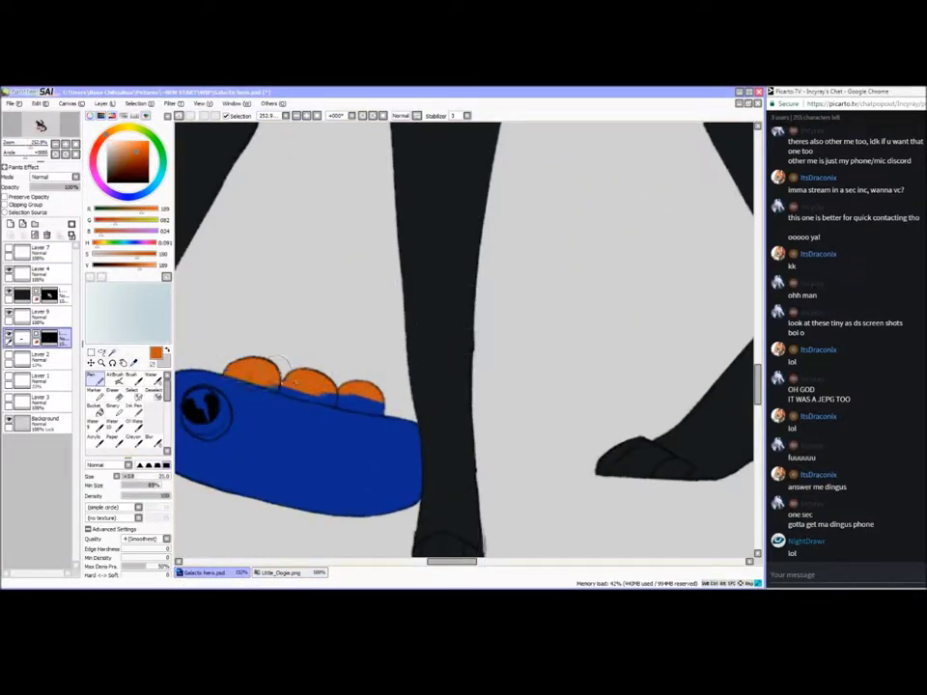
pyautogui.keyDown('alt'); pyautogui.click(250, 399); pyautogui.keyUp('alt')
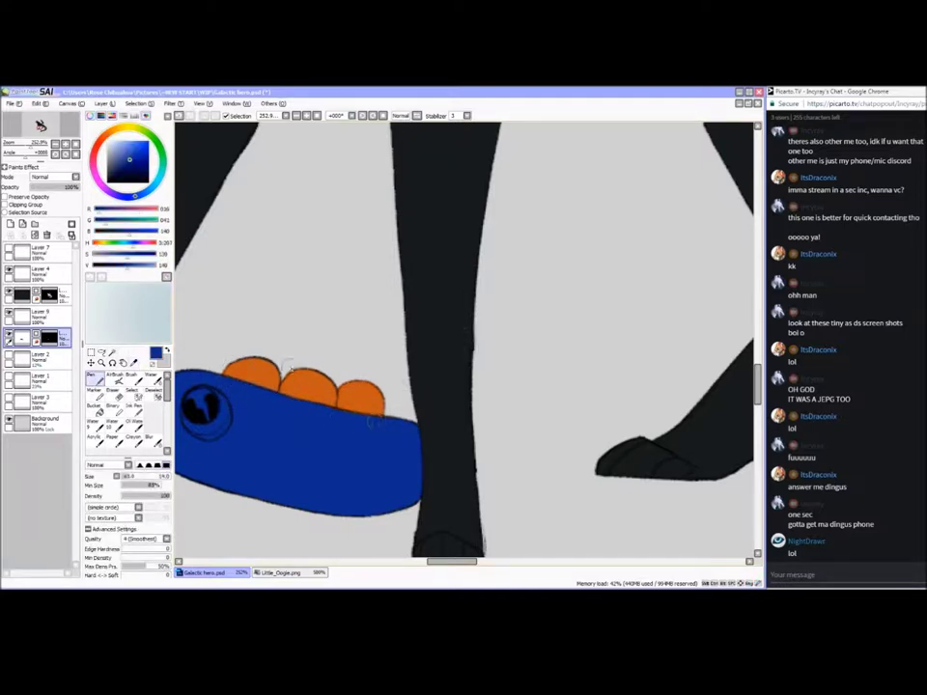
# Sample the yellow of the spots in Little_Oogie.png, paint a dot on each orange bump and save the file
pyautogui.moveTo(431, 561); pyautogui.dragTo(420, 561)
pyautogui.click(260, 574)
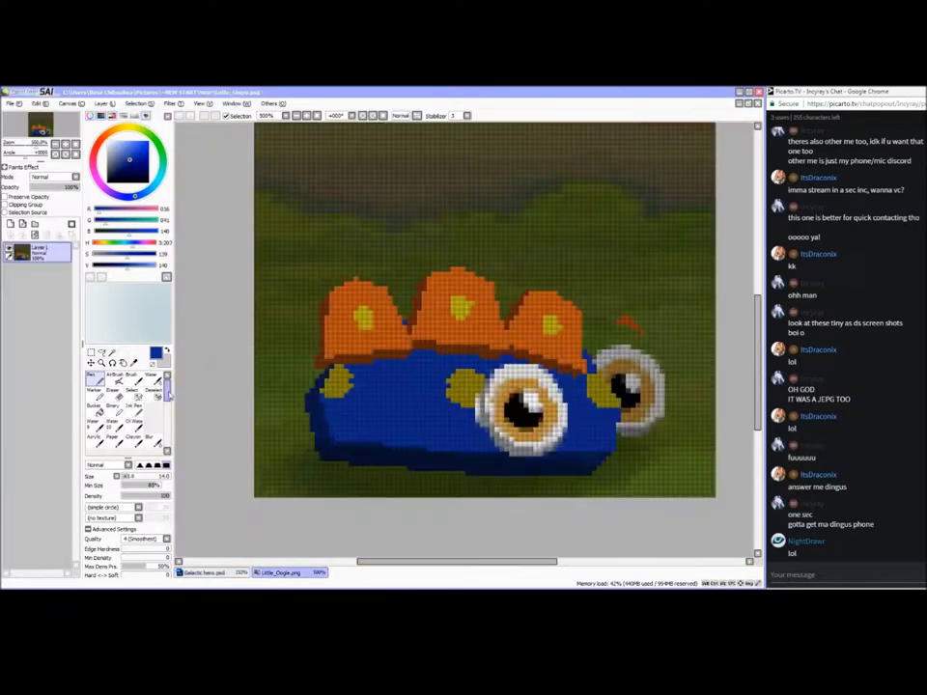
pyautogui.keyDown('alt'); pyautogui.click(337, 384); pyautogui.keyUp('alt')
pyautogui.click(205, 573)
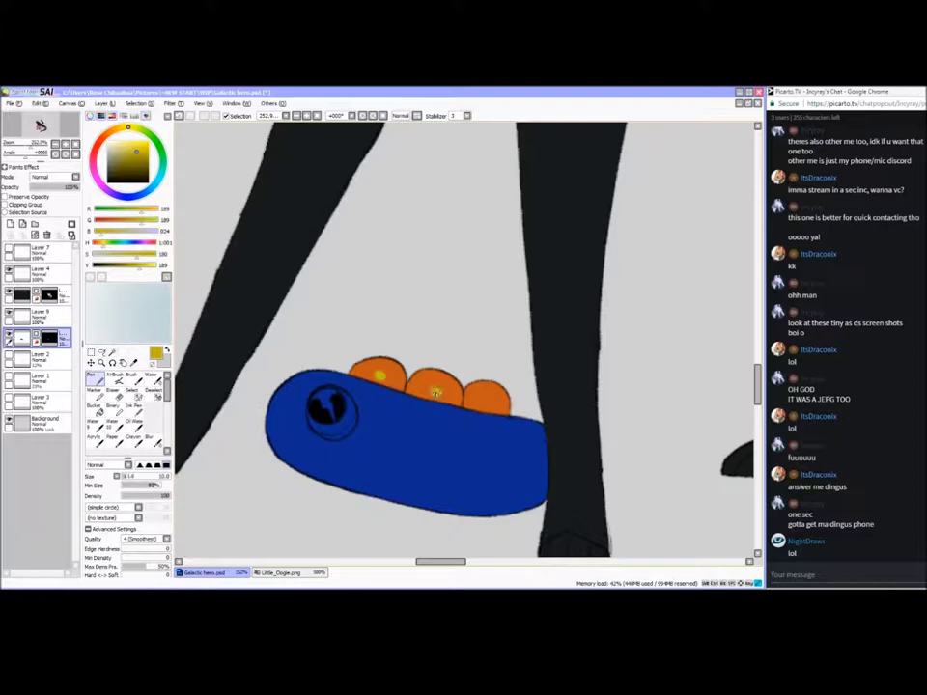
pyautogui.hotkey('ctrl', 's')
pyautogui.press('Return')
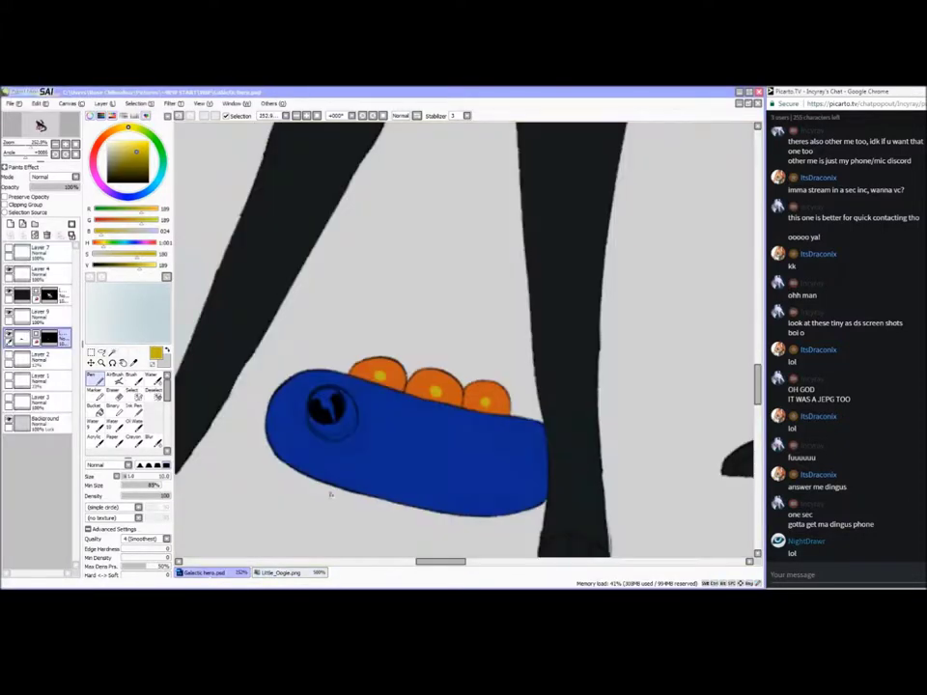
# Paint three large yellow spots on the blue body: at the head end, beside the eye and near the front leg
pyautogui.moveTo(301, 377)
pyautogui.mouseDown()
pyautogui.moveTo(280, 393)
pyautogui.moveTo(295, 394)
pyautogui.mouseUp()
pyautogui.moveTo(369, 446)
pyautogui.mouseDown()
pyautogui.moveTo(371, 431)
pyautogui.moveTo(388, 422)
pyautogui.moveTo(406, 444)
pyautogui.moveTo(377, 450)
pyautogui.moveTo(385, 439)
pyautogui.moveTo(399, 452)
pyautogui.mouseUp()
pyautogui.click(273, 572)
pyautogui.click(240, 573)
pyautogui.moveTo(505, 452)
pyautogui.mouseDown()
pyautogui.moveTo(537, 455)
pyautogui.moveTo(531, 436)
pyautogui.moveTo(541, 465)
pyautogui.moveTo(522, 447)
pyautogui.mouseUp()
pyautogui.moveTo(367, 447); pyautogui.dragTo(388, 453)
# Choose white as the paint colour and mark the whole eye circle as selected with the selection brush at size 23
pyautogui.click(107, 142)
pyautogui.moveTo(26, 156); pyautogui.dragTo(36, 147)
pyautogui.click(76, 155)
pyautogui.moveTo(758, 388); pyautogui.dragTo(758, 397)
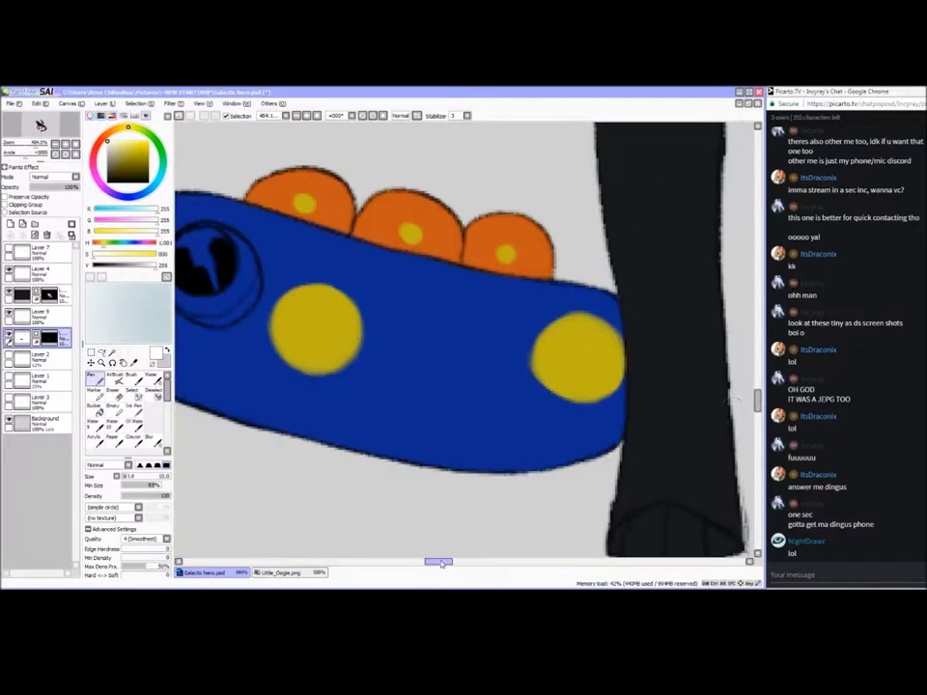
pyautogui.moveTo(441, 560); pyautogui.dragTo(429, 561)
pyautogui.moveTo(758, 397); pyautogui.dragTo(758, 393)
pyautogui.click(133, 395)
pyautogui.click(140, 477)
pyautogui.moveTo(140, 478); pyautogui.dragTo(133, 477)
pyautogui.moveTo(460, 389)
pyautogui.mouseDown()
pyautogui.moveTo(463, 409)
pyautogui.moveTo(444, 383)
pyautogui.moveTo(444, 393)
pyautogui.moveTo(444, 366)
pyautogui.moveTo(465, 356)
pyautogui.moveTo(488, 366)
pyautogui.moveTo(481, 390)
pyautogui.moveTo(506, 400)
pyautogui.moveTo(504, 409)
pyautogui.moveTo(486, 427)
pyautogui.moveTo(459, 424)
pyautogui.moveTo(447, 379)
pyautogui.mouseUp()
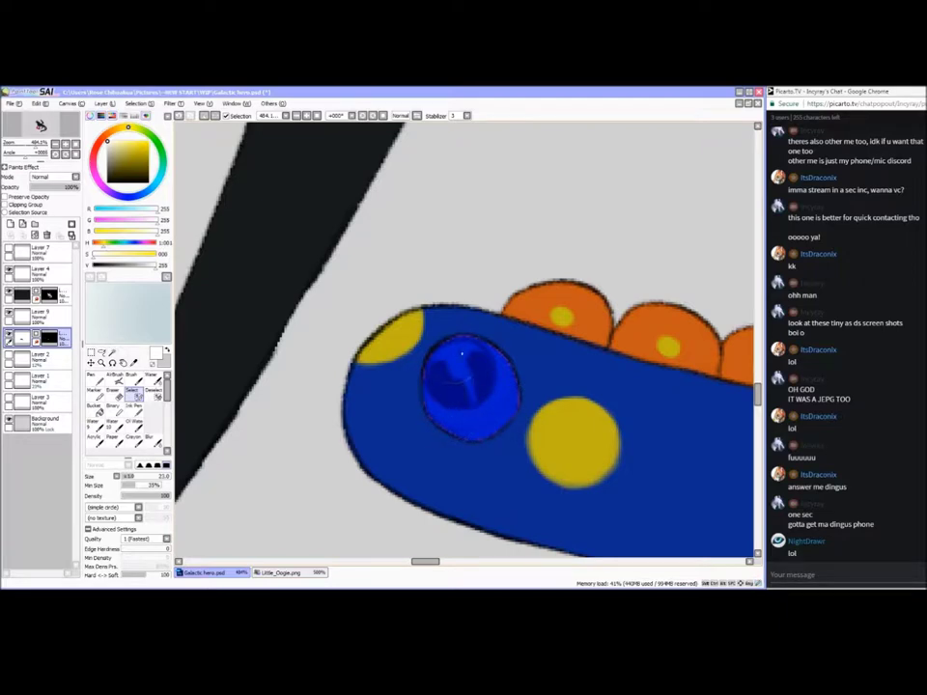
# Add a new layer above the body colour, mask it to the selected circle and fill the eye with white
pyautogui.click(11, 224)
pyautogui.click(72, 224)
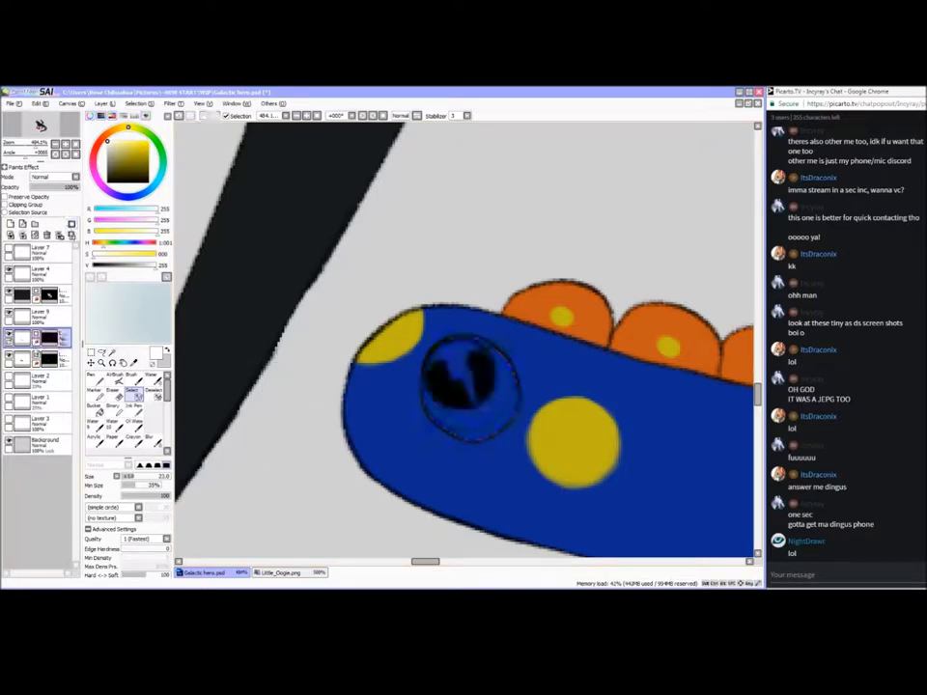
pyautogui.click(98, 379)
pyautogui.click(268, 574)
pyautogui.click(207, 572)
pyautogui.moveTo(467, 340)
pyautogui.mouseDown()
pyautogui.moveTo(428, 420)
pyautogui.moveTo(526, 375)
pyautogui.mouseUp()
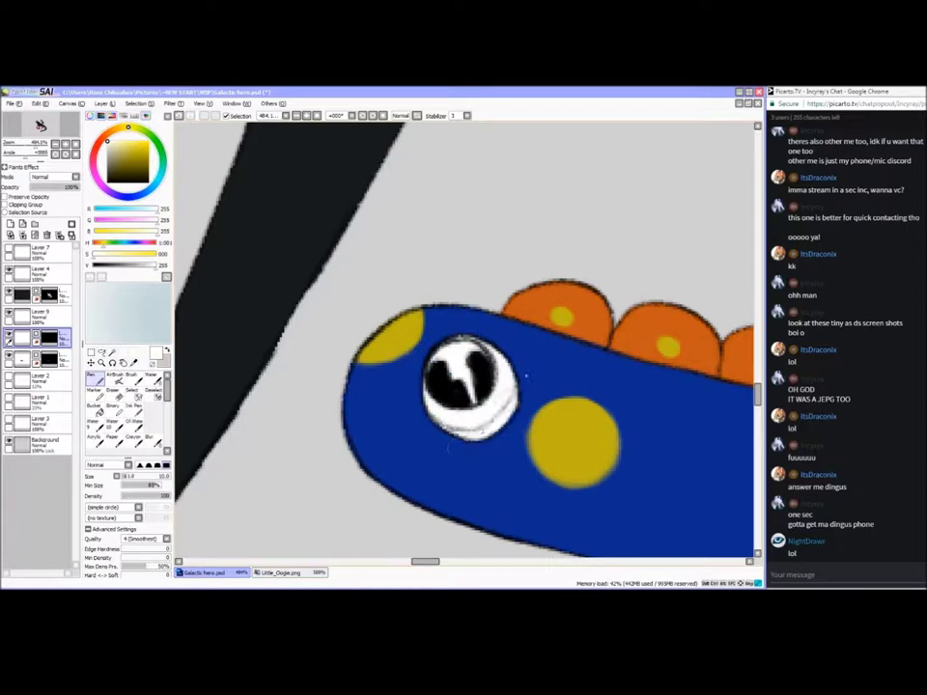
# Sample the tan iris colour from the reference eye in Little_Oogie.png and paint it along the eye's lower side
pyautogui.click(280, 572)
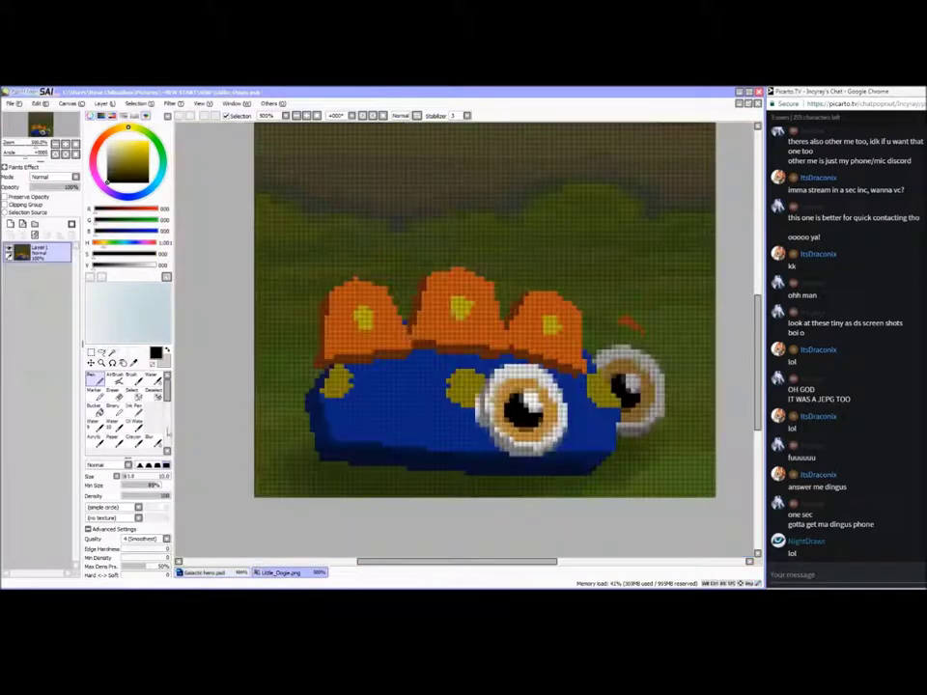
pyautogui.click(133, 363)
pyautogui.click(527, 378)
pyautogui.click(206, 572)
pyautogui.click(99, 380)
pyautogui.moveTo(447, 418)
pyautogui.mouseDown()
pyautogui.moveTo(437, 413)
pyautogui.moveTo(467, 424)
pyautogui.moveTo(482, 415)
pyautogui.mouseUp()
# Switch to the Picarto stream page in Chrome and start a whisper to a chat member, returning to the drawing
pyautogui.click(41, 596)
pyautogui.click(40, 548)
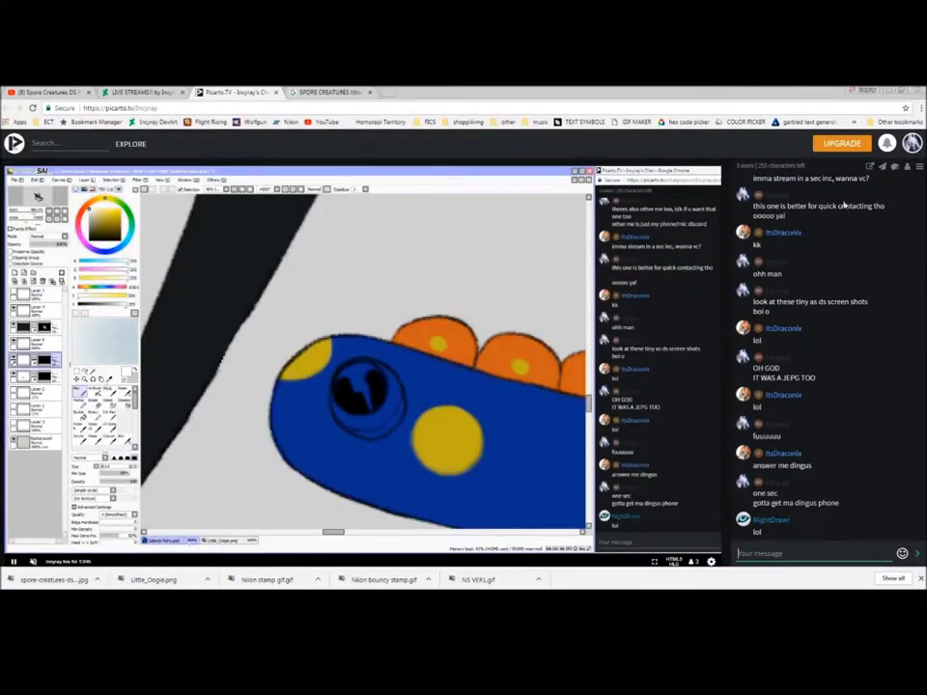
pyautogui.click(780, 233)
pyautogui.rightClick(769, 231)
pyautogui.rightClick(747, 232)
pyautogui.click(783, 240)
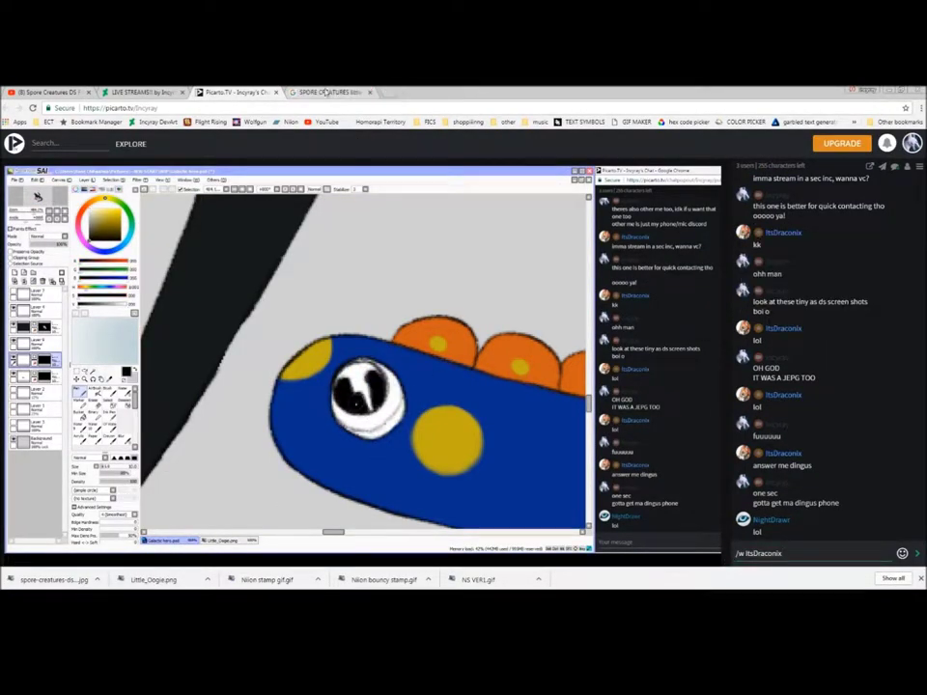
pyautogui.hotkey('alt', 'Tab')
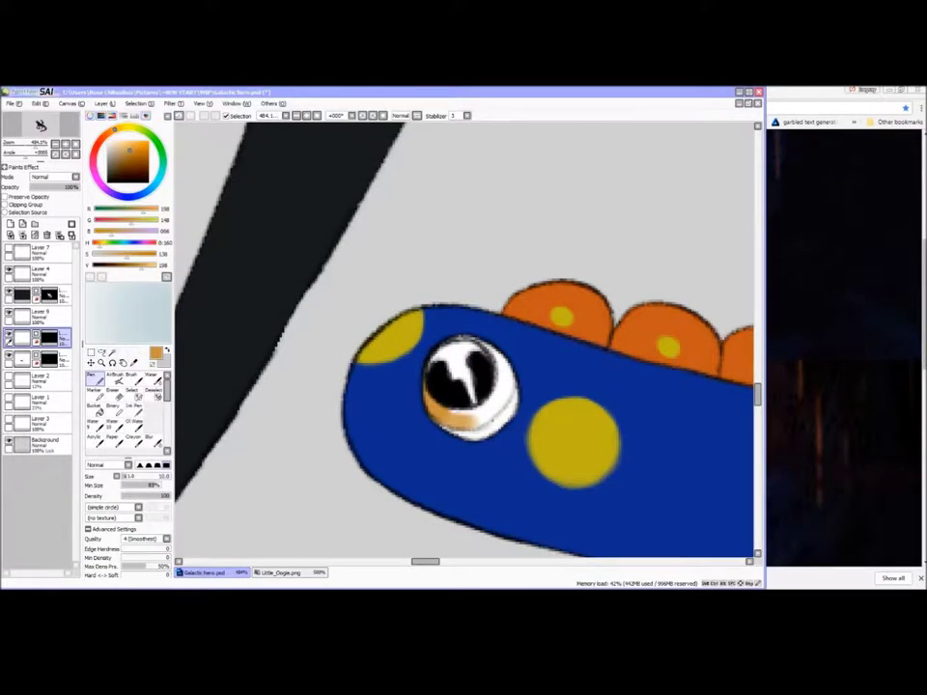
# Paint the tan iris around the pupil's outer side and upper edge with the pen at size 7
pyautogui.moveTo(506, 377); pyautogui.dragTo(498, 411)
pyautogui.hotkey('ctrl', 'z')
pyautogui.click(130, 477)
pyautogui.moveTo(456, 341)
pyautogui.mouseDown()
pyautogui.moveTo(485, 351)
pyautogui.moveTo(444, 348)
pyautogui.moveTo(490, 351)
pyautogui.moveTo(512, 388)
pyautogui.mouseUp()
pyautogui.hotkey('ctrl', 'z')
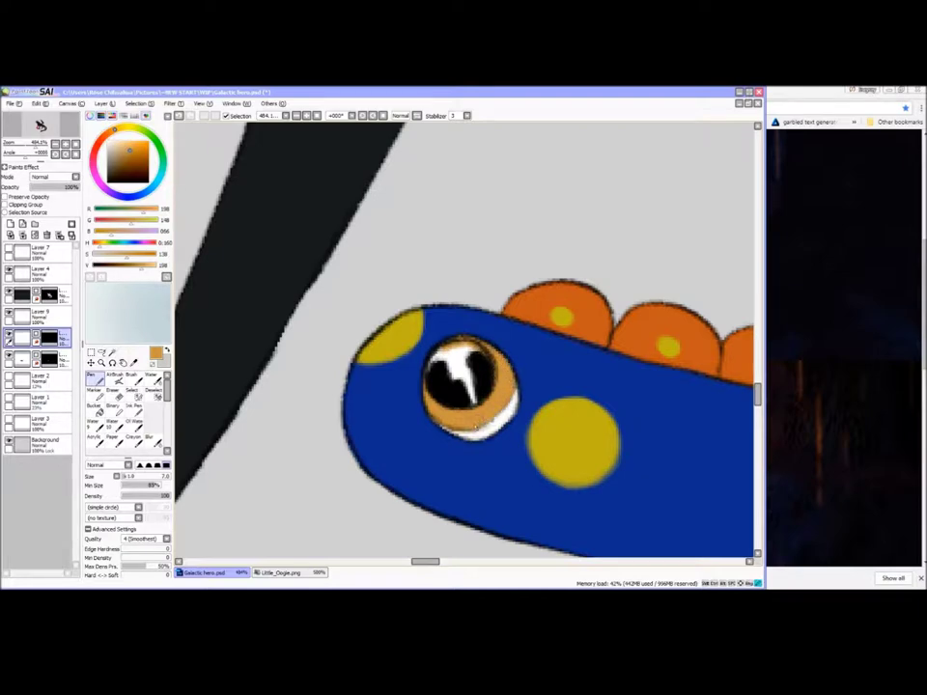
# Sample the lighter tan from the reference eye in Little_Oogie.png and brighten the lower part of the iris
pyautogui.click(281, 572)
pyautogui.click(134, 363)
pyautogui.click(499, 393)
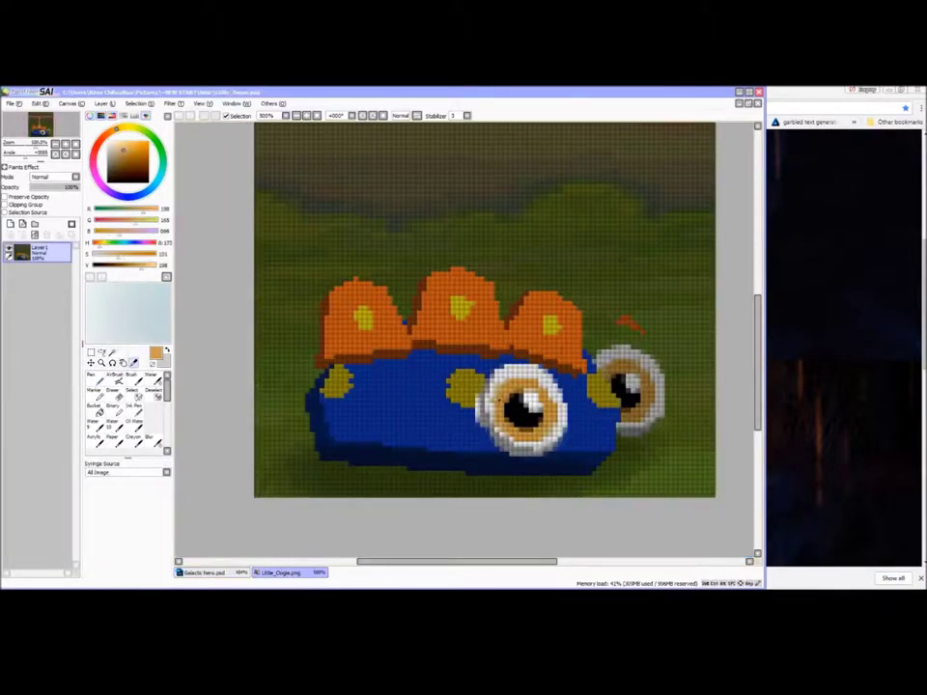
pyautogui.click(231, 573)
pyautogui.click(98, 379)
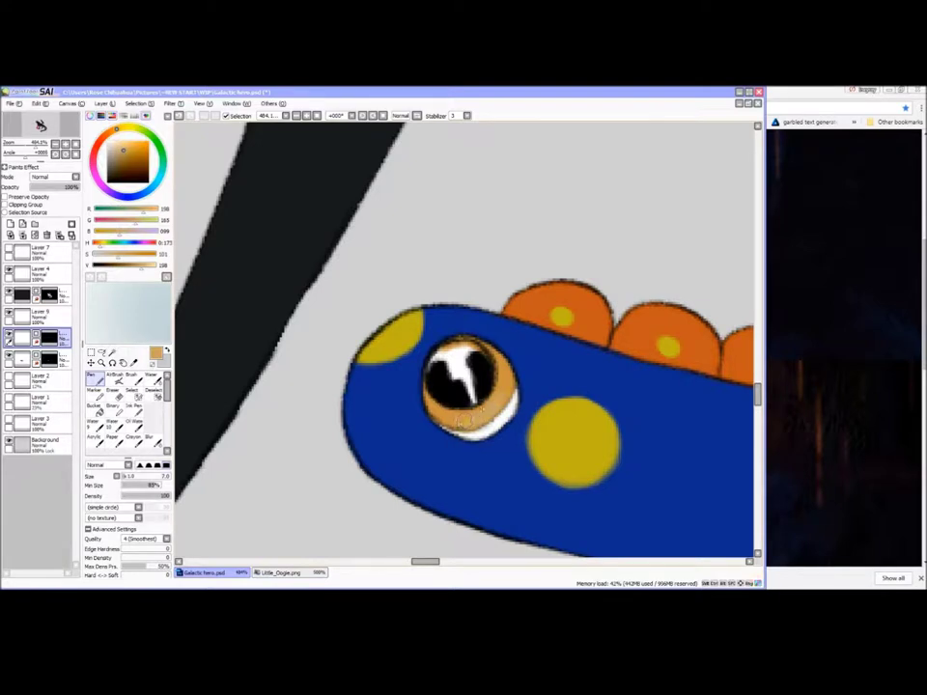
# Touch up the pupil's highlights with white, shade them with grey at RGB 96 and soften them with the Blur brush
pyautogui.moveTo(113, 146); pyautogui.dragTo(99, 138)
pyautogui.moveTo(476, 356); pyautogui.dragTo(440, 360)
pyautogui.moveTo(107, 158); pyautogui.dragTo(105, 167)
pyautogui.moveTo(475, 400)
pyautogui.mouseDown()
pyautogui.moveTo(478, 389)
pyautogui.moveTo(472, 397)
pyautogui.mouseUp()
pyautogui.moveTo(434, 360); pyautogui.dragTo(446, 353)
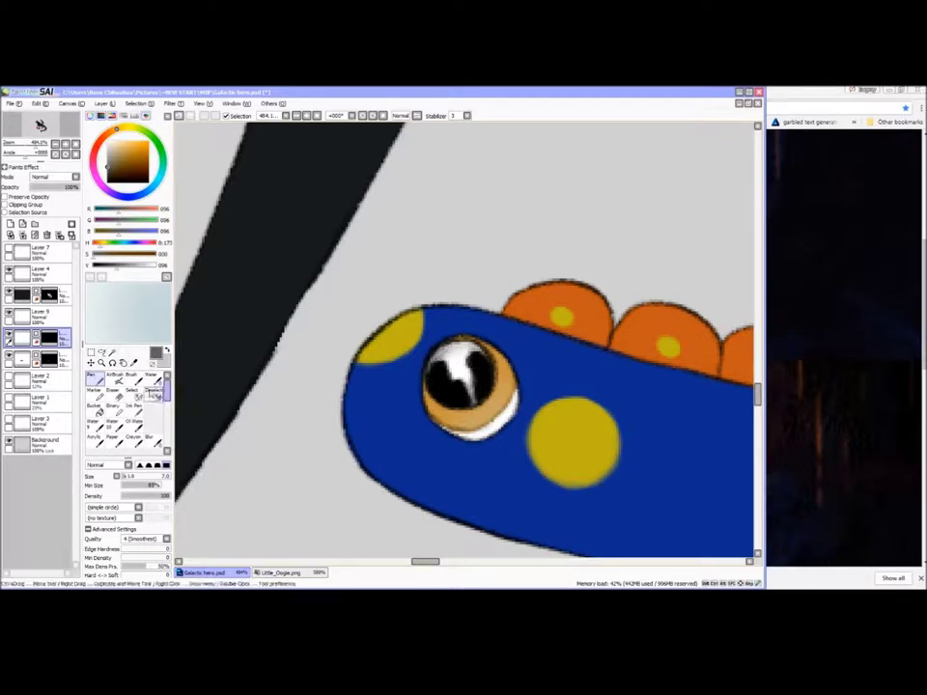
pyautogui.click(152, 438)
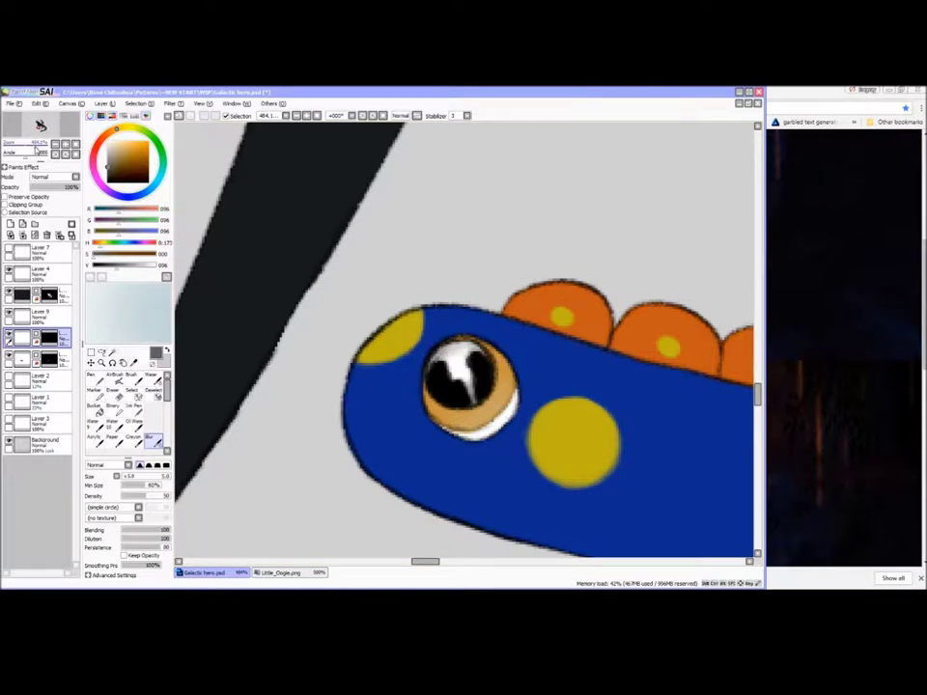
pyautogui.scroll(-2, 275, 300)
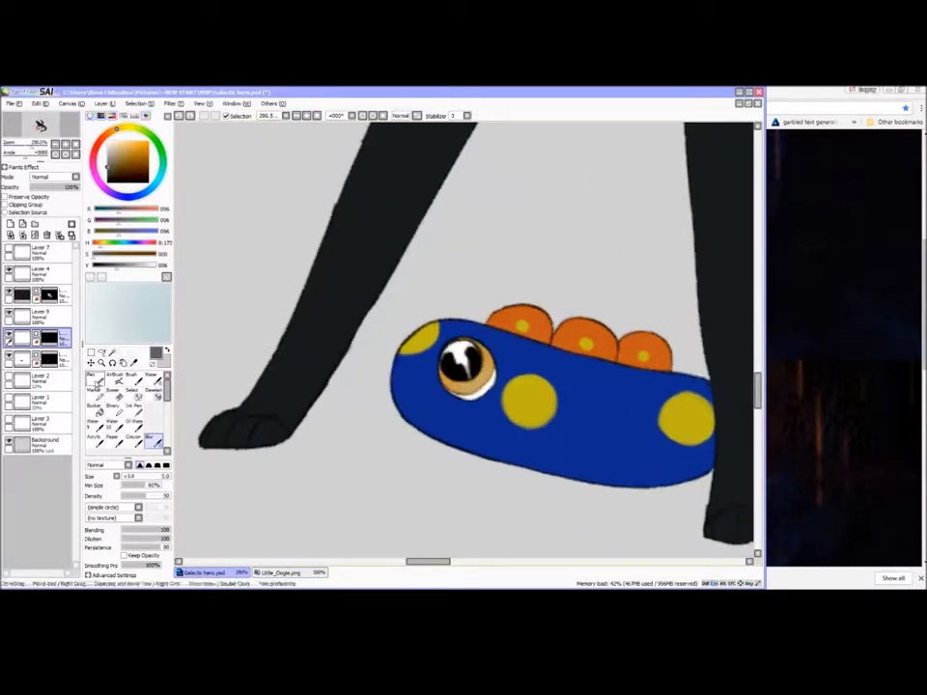
pyautogui.click(93, 376)
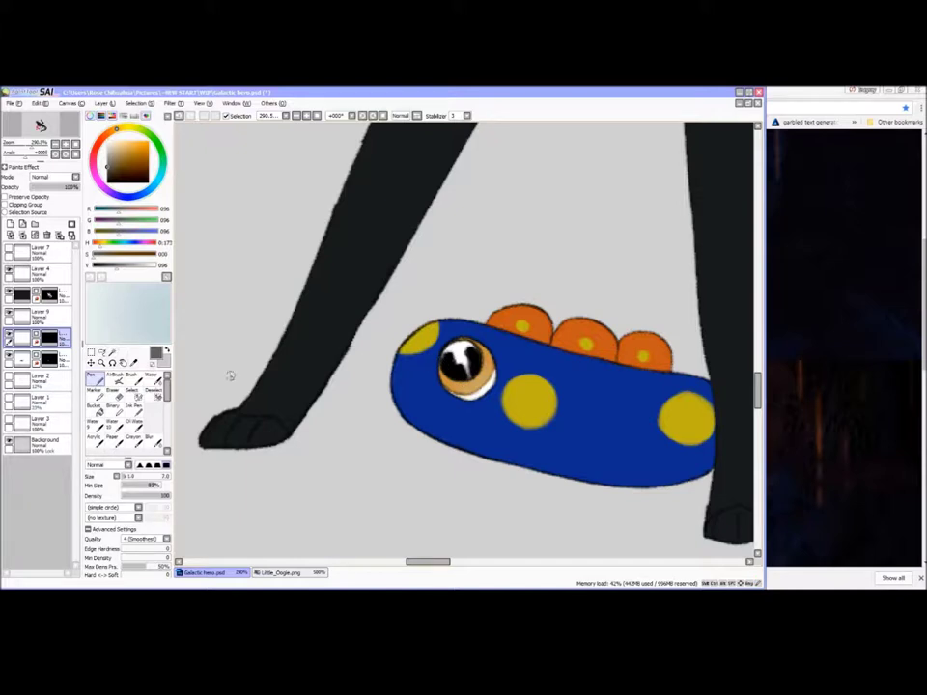
# On the dark silhouette layer, paint the clawed tip of the wing bright blue (RGB 40, 196, 255) with a large pen
pyautogui.moveTo(31, 147); pyautogui.dragTo(20, 146)
pyautogui.click(28, 302)
pyautogui.click(155, 186)
pyautogui.moveTo(137, 152); pyautogui.dragTo(143, 141)
pyautogui.click(155, 187)
pyautogui.moveTo(140, 477); pyautogui.dragTo(160, 478)
pyautogui.moveTo(525, 195)
pyautogui.mouseDown()
pyautogui.moveTo(522, 154)
pyautogui.moveTo(512, 193)
pyautogui.mouseUp()
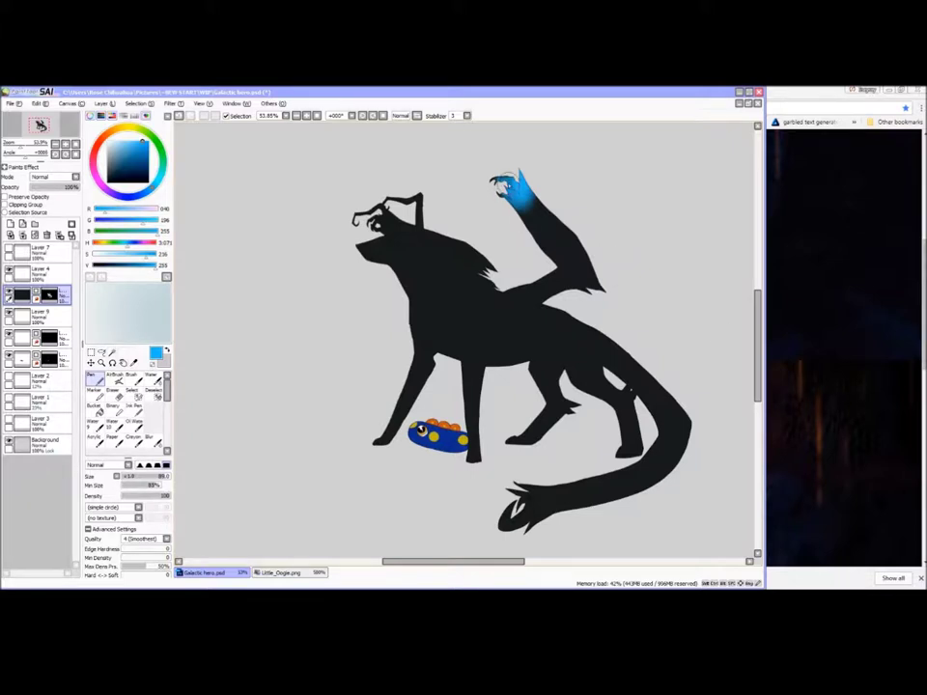
# Paint the wing's clawed tip, the clawed hand behind the horns and the near hind leg bright blue
pyautogui.moveTo(495, 181); pyautogui.dragTo(538, 209)
pyautogui.moveTo(388, 204)
pyautogui.mouseDown()
pyautogui.moveTo(373, 214)
pyautogui.moveTo(394, 228)
pyautogui.moveTo(406, 214)
pyautogui.mouseUp()
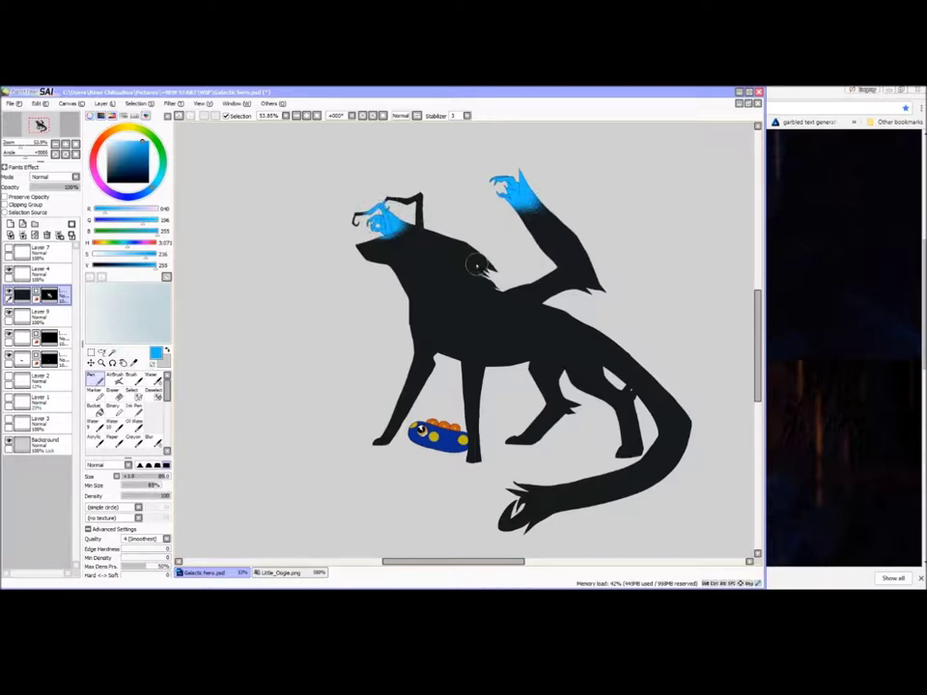
pyautogui.moveTo(608, 406)
pyautogui.mouseDown()
pyautogui.moveTo(630, 401)
pyautogui.moveTo(618, 413)
pyautogui.mouseUp()
# Switch to Chrome, play the Stone Heads track on the Bandcamp page and return to the drawing in PaintTool SAI
pyautogui.click(814, 221)
pyautogui.scroll(8, 815, 221)
pyautogui.click(516, 93)
pyautogui.click(250, 309)
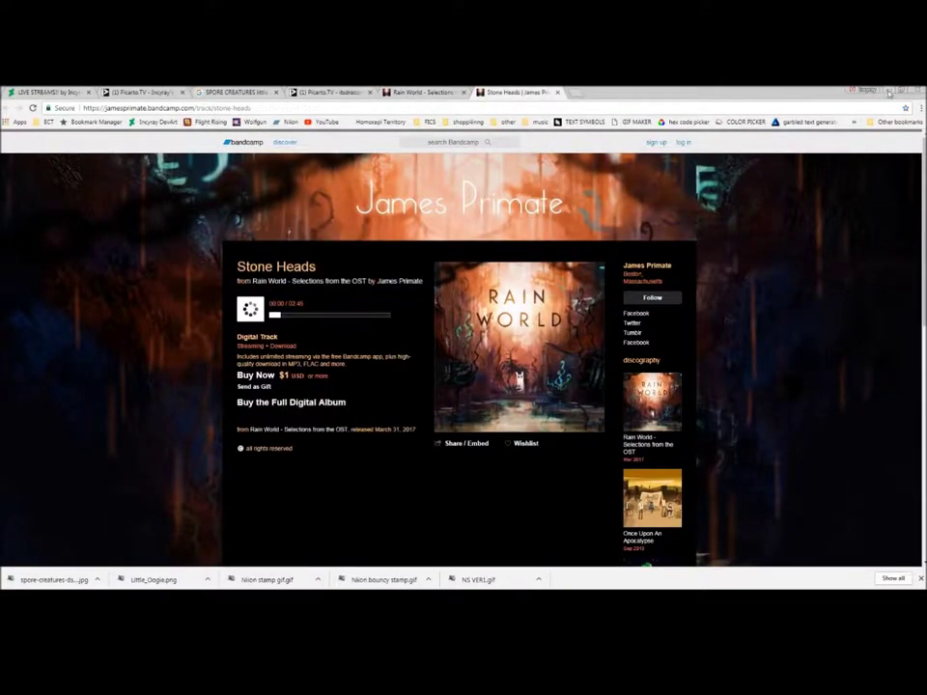
pyautogui.click(891, 91)
pyautogui.click(895, 407)
pyautogui.click(611, 480)
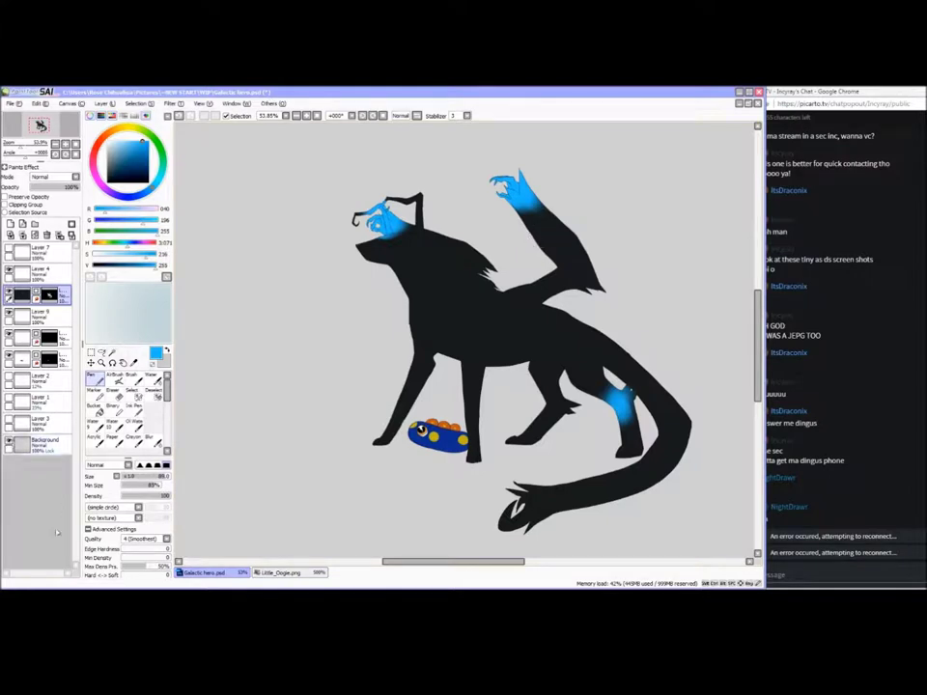
# Extend the bright blue over the near hind leg's heel and shin and onto the far hind leg
pyautogui.scroll(-1, 669, 263)
pyautogui.moveTo(625, 395)
pyautogui.mouseDown()
pyautogui.moveTo(632, 413)
pyautogui.moveTo(636, 386)
pyautogui.mouseUp()
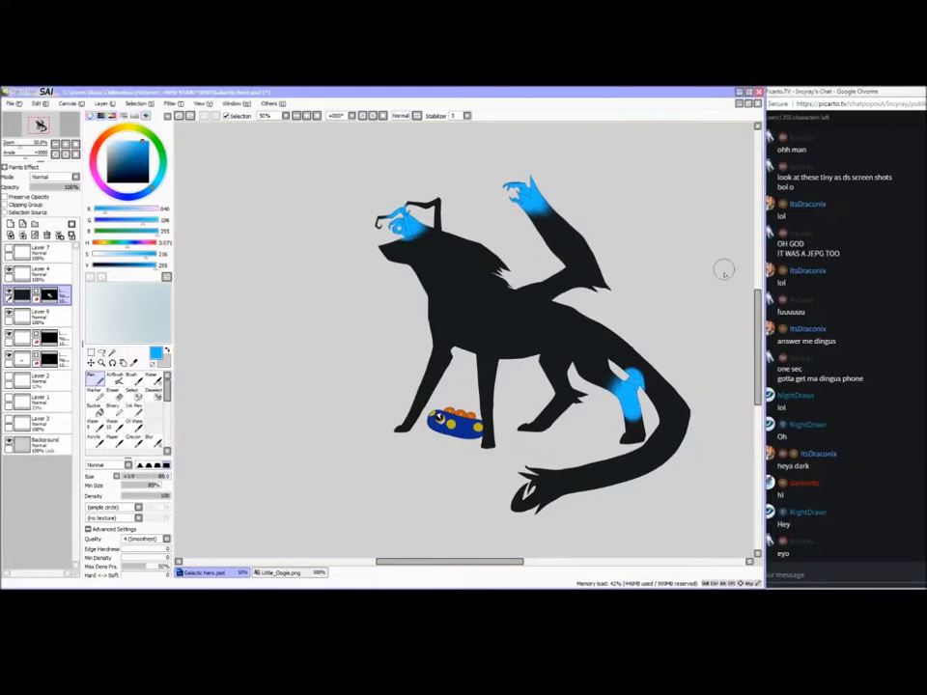
pyautogui.moveTo(618, 383); pyautogui.dragTo(636, 435)
pyautogui.moveTo(584, 386)
pyautogui.mouseDown()
pyautogui.moveTo(581, 397)
pyautogui.moveTo(572, 394)
pyautogui.mouseUp()
# Undo the most recent blue strokes on the hind legs
pyautogui.hotkey('ctrl', 'z')
pyautogui.hotkey('ctrl', 'z')
pyautogui.hotkey('ctrl', 'z')
pyautogui.hotkey('ctrl', 'z')
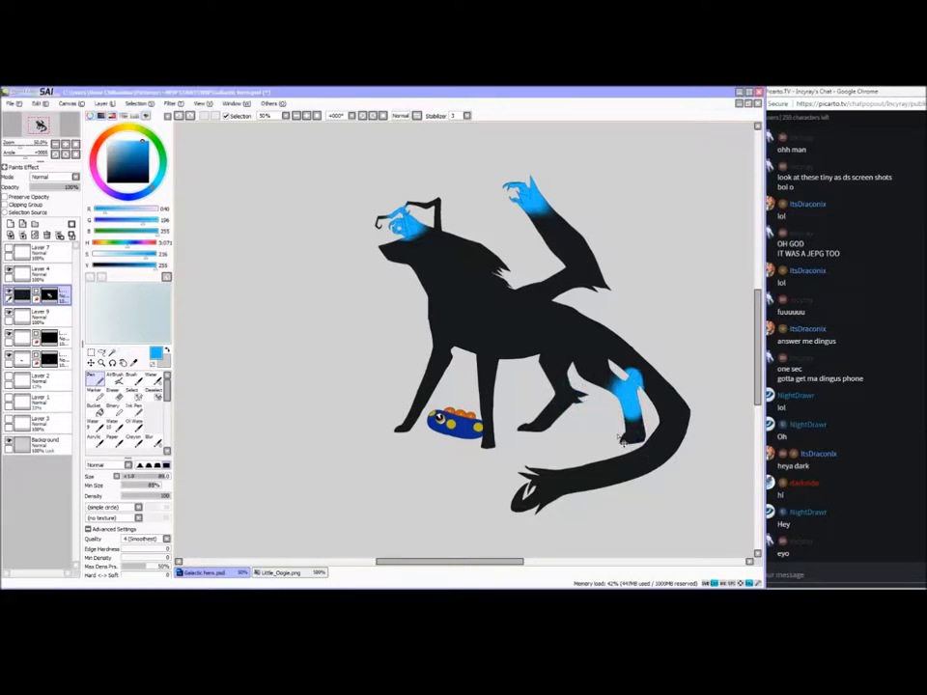
pyautogui.hotkey('ctrl', 'z')
pyautogui.hotkey('ctrl', 'z')
pyautogui.hotkey('ctrl', 'y')
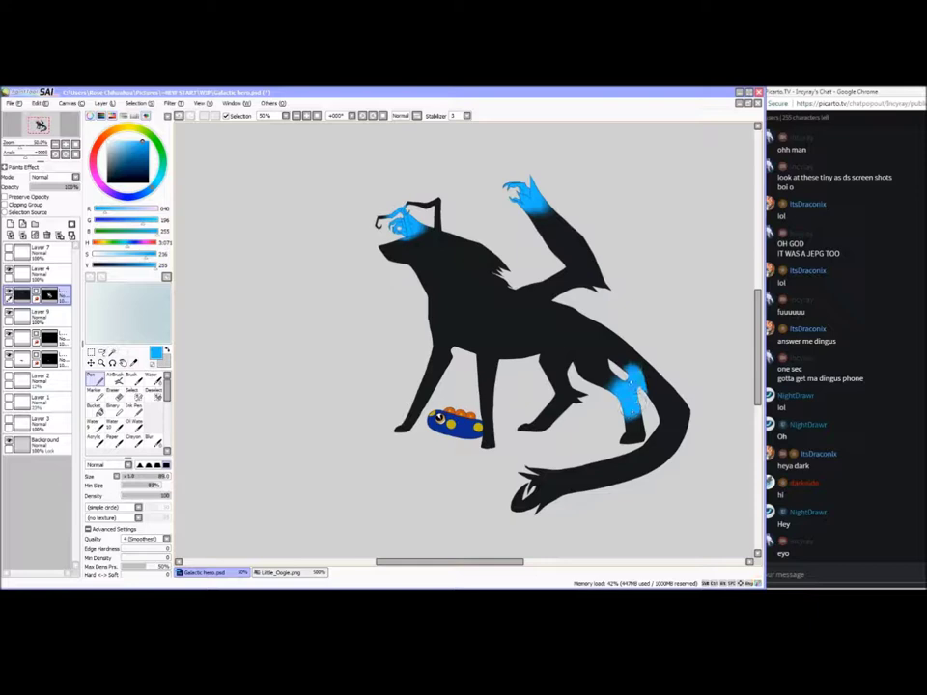
# Paint both lower hind legs and the end of the tail bright blue
pyautogui.moveTo(578, 400)
pyautogui.mouseDown()
pyautogui.moveTo(566, 394)
pyautogui.moveTo(557, 407)
pyautogui.moveTo(563, 402)
pyautogui.moveTo(548, 398)
pyautogui.mouseUp()
pyautogui.moveTo(451, 562); pyautogui.dragTo(464, 561)
pyautogui.moveTo(494, 474)
pyautogui.mouseDown()
pyautogui.moveTo(535, 486)
pyautogui.moveTo(554, 466)
pyautogui.moveTo(546, 495)
pyautogui.moveTo(570, 468)
pyautogui.moveTo(584, 472)
pyautogui.moveTo(524, 498)
pyautogui.moveTo(575, 470)
pyautogui.moveTo(549, 488)
pyautogui.moveTo(577, 467)
pyautogui.mouseUp()
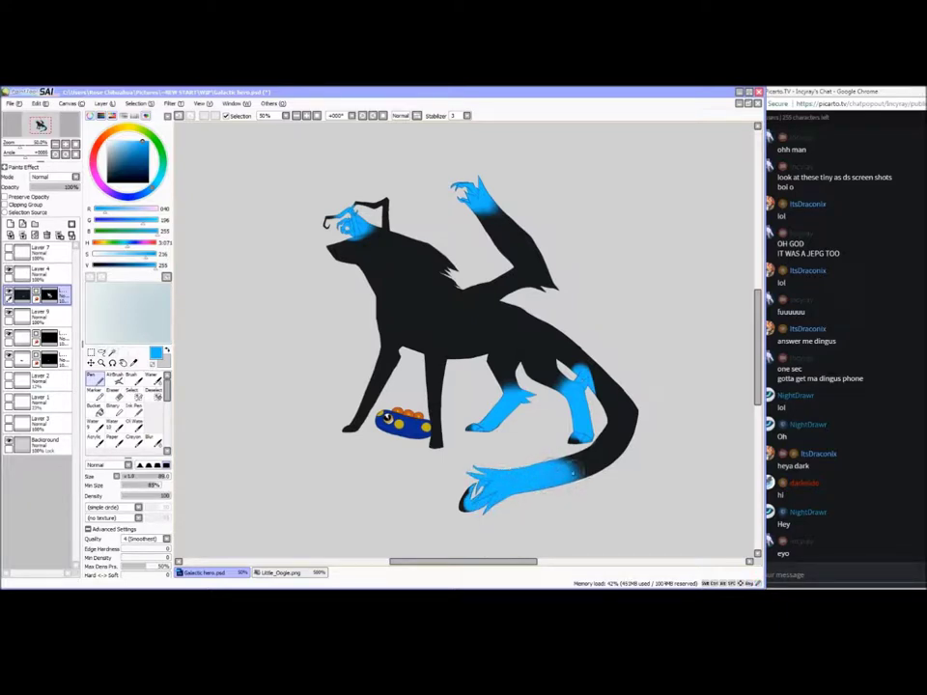
# Sample the near-black body colour (RGB 23, 27, 29) and cover stray blue on the tail beside the hind heel
pyautogui.click(133, 363)
pyautogui.click(386, 289)
pyautogui.click(26, 145)
pyautogui.moveTo(42, 126); pyautogui.dragTo(45, 127)
pyautogui.click(95, 379)
pyautogui.moveTo(449, 330); pyautogui.dragTo(459, 400)
pyautogui.click(39, 598)
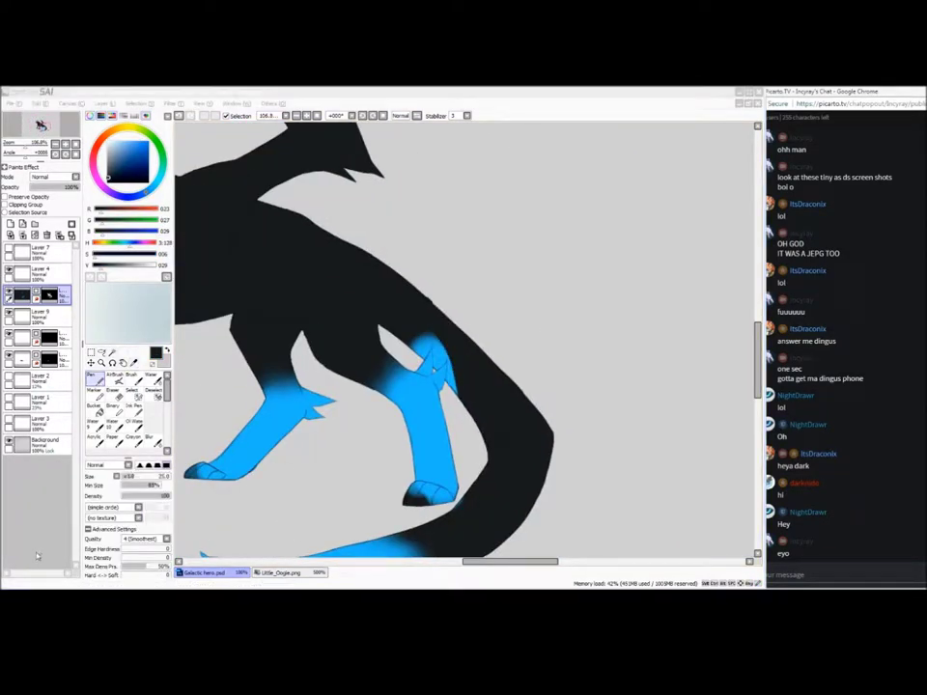
pyautogui.click(37, 555)
pyautogui.click(503, 92)
pyautogui.hotkey('alt', 'Tab')
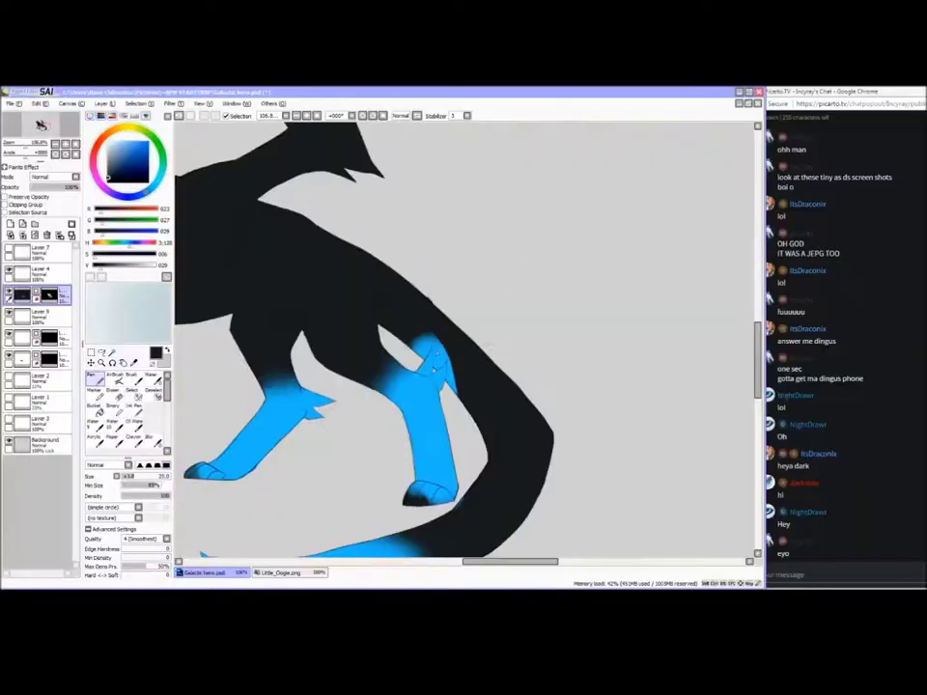
# Cover the remaining blue around the hind heel spikes with near-black and lower the silhouette layer's opacity to 76%
pyautogui.scroll(3, 356, 357)
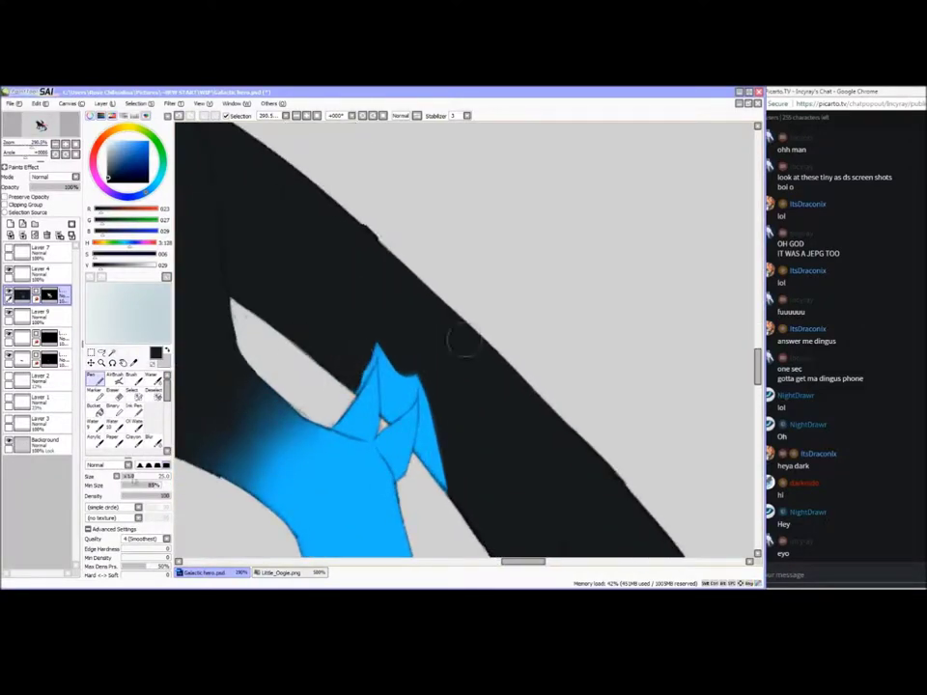
pyautogui.moveTo(381, 349)
pyautogui.mouseDown()
pyautogui.moveTo(394, 382)
pyautogui.moveTo(409, 374)
pyautogui.moveTo(422, 382)
pyautogui.mouseUp()
pyautogui.click(68, 187)
pyautogui.moveTo(422, 378); pyautogui.dragTo(445, 483)
pyautogui.moveTo(426, 408)
pyautogui.mouseDown()
pyautogui.moveTo(424, 454)
pyautogui.moveTo(389, 417)
pyautogui.moveTo(414, 392)
pyautogui.moveTo(402, 388)
pyautogui.moveTo(383, 413)
pyautogui.mouseUp()
pyautogui.click(119, 476)
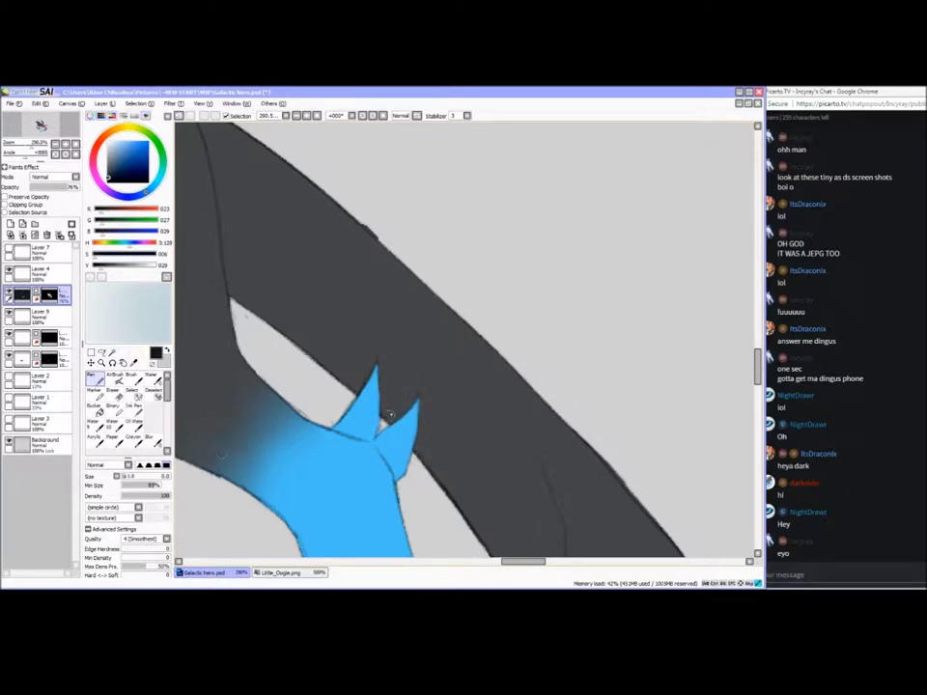
# Paint the toes of both hind feet near-black with a small pen
pyautogui.scroll(-4, 390, 414)
pyautogui.scroll(1, 425, 463)
pyautogui.moveTo(436, 465); pyautogui.dragTo(471, 428)
pyautogui.moveTo(306, 422)
pyautogui.mouseDown()
pyautogui.moveTo(376, 438)
pyautogui.moveTo(418, 418)
pyautogui.moveTo(433, 438)
pyautogui.moveTo(397, 403)
pyautogui.moveTo(356, 393)
pyautogui.moveTo(420, 425)
pyautogui.moveTo(395, 411)
pyautogui.moveTo(412, 423)
pyautogui.moveTo(403, 414)
pyautogui.mouseUp()
pyautogui.moveTo(533, 562); pyautogui.dragTo(487, 562)
pyautogui.moveTo(303, 380)
pyautogui.mouseDown()
pyautogui.moveTo(350, 408)
pyautogui.moveTo(327, 325)
pyautogui.moveTo(370, 399)
pyautogui.moveTo(384, 357)
pyautogui.mouseUp()
# Send the message "ok then" in another window and return to the drawing
pyautogui.click(252, 587)
pyautogui.write('ok then')
pyautogui.press('Return')
pyautogui.click(920, 222)
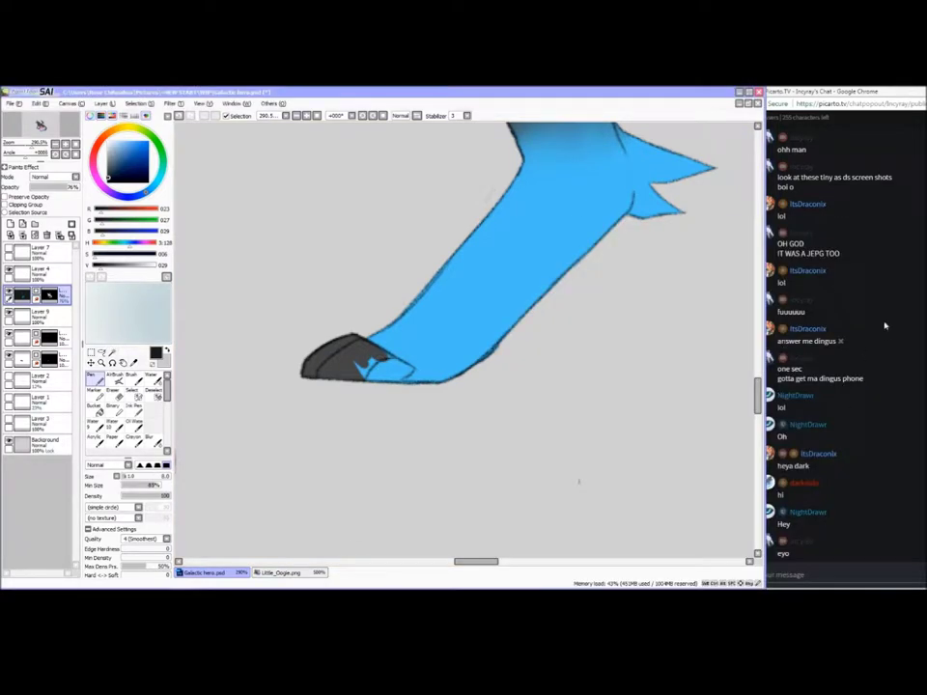
# Fill the remaining blue gaps on the far hind foot's toes with near-black
pyautogui.moveTo(341, 363)
pyautogui.mouseDown()
pyautogui.moveTo(386, 365)
pyautogui.moveTo(390, 379)
pyautogui.mouseUp()
pyautogui.hotkey('alt', 'Tab')
pyautogui.click(920, 224)
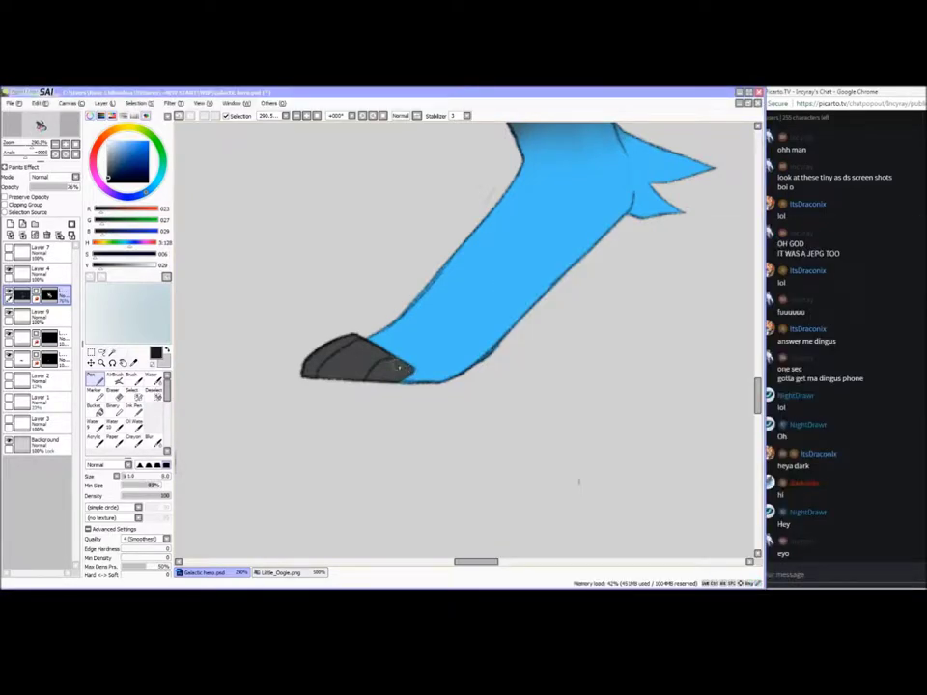
# Paint the wing hand's claws near-black, using a lasso selection to fill the base of the lower claw
pyautogui.moveTo(482, 562); pyautogui.dragTo(483, 563)
pyautogui.moveTo(757, 392)
pyautogui.mouseDown()
pyautogui.moveTo(749, 345)
pyautogui.moveTo(748, 284)
pyautogui.mouseUp()
pyautogui.moveTo(227, 230)
pyautogui.mouseDown()
pyautogui.moveTo(267, 205)
pyautogui.moveTo(317, 220)
pyautogui.mouseUp()
pyautogui.moveTo(261, 287)
pyautogui.mouseDown()
pyautogui.moveTo(295, 323)
pyautogui.moveTo(299, 308)
pyautogui.moveTo(312, 307)
pyautogui.mouseUp()
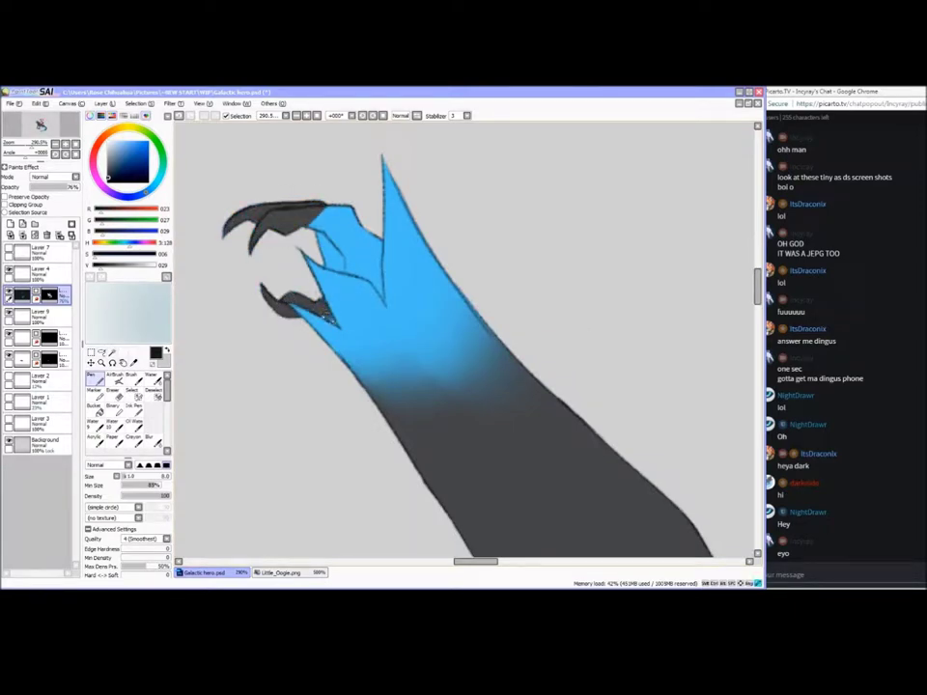
pyautogui.click(101, 354)
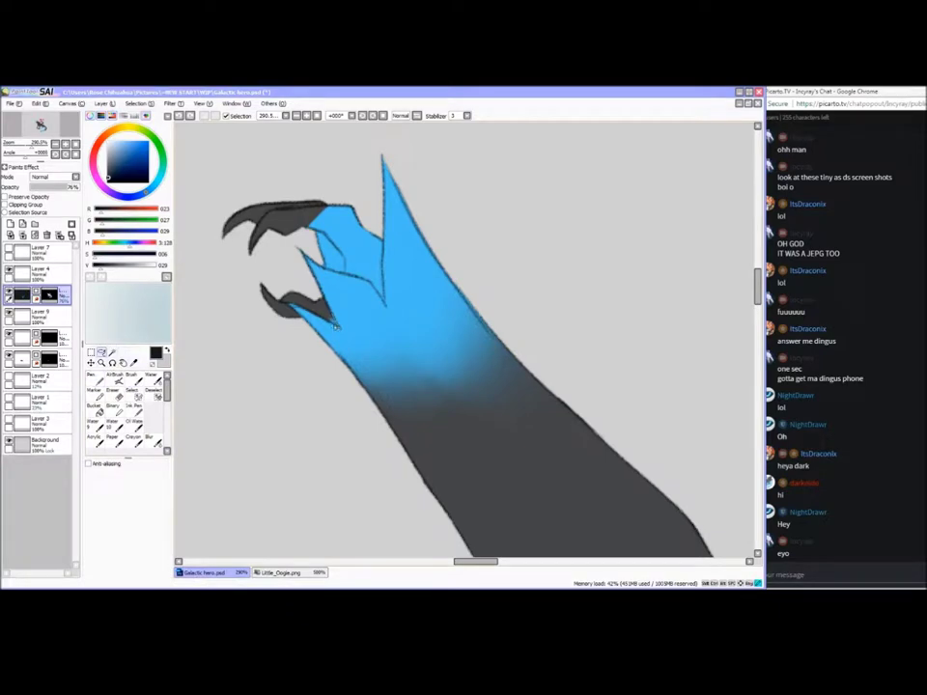
pyautogui.press('n')
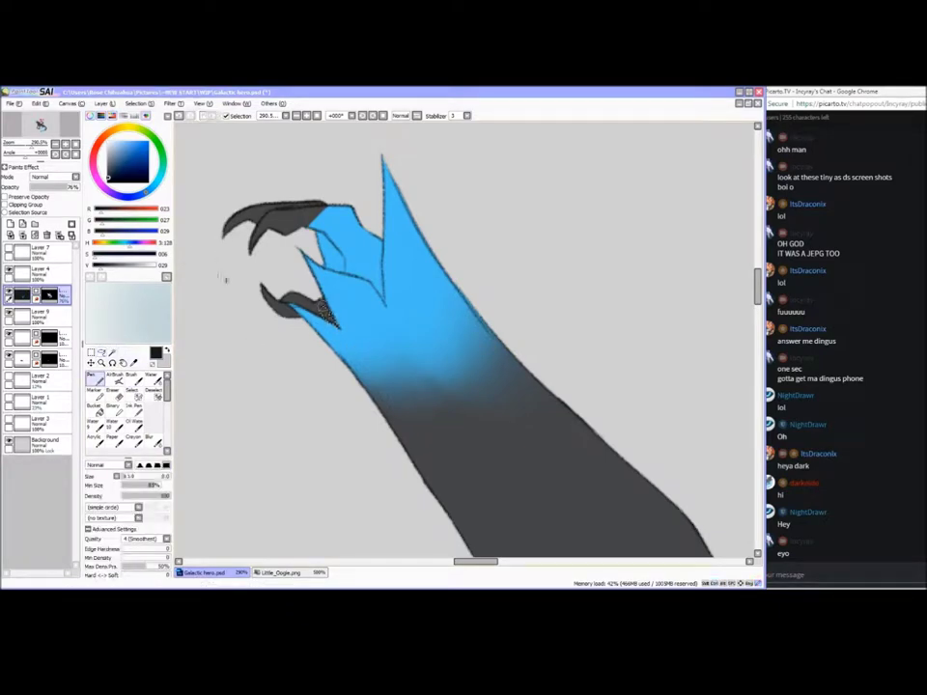
pyautogui.hotkey('alt', 'Tab')
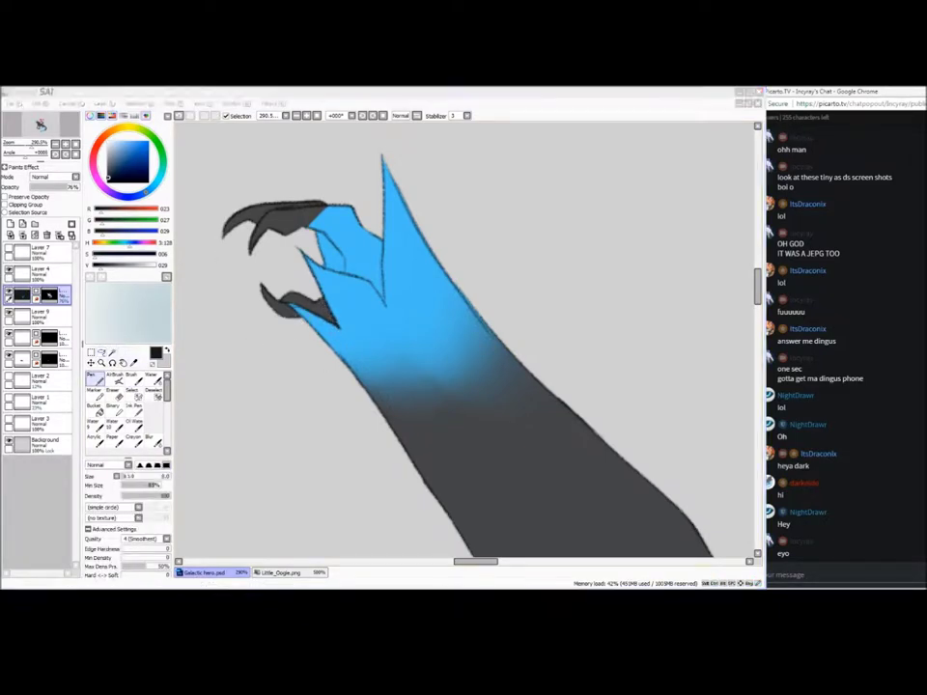
pyautogui.hotkey('alt', 'Tab')
# Paint the rest of the wing's upper finger near-black, filling the narrow notch between the blue spikes through a lasso selection
pyautogui.moveTo(323, 214)
pyautogui.mouseDown()
pyautogui.moveTo(353, 238)
pyautogui.moveTo(364, 216)
pyautogui.moveTo(371, 253)
pyautogui.moveTo(316, 256)
pyautogui.moveTo(377, 285)
pyautogui.mouseUp()
pyautogui.hotkey('alt', 'Tab')
pyautogui.hotkey('alt', 'Tab')
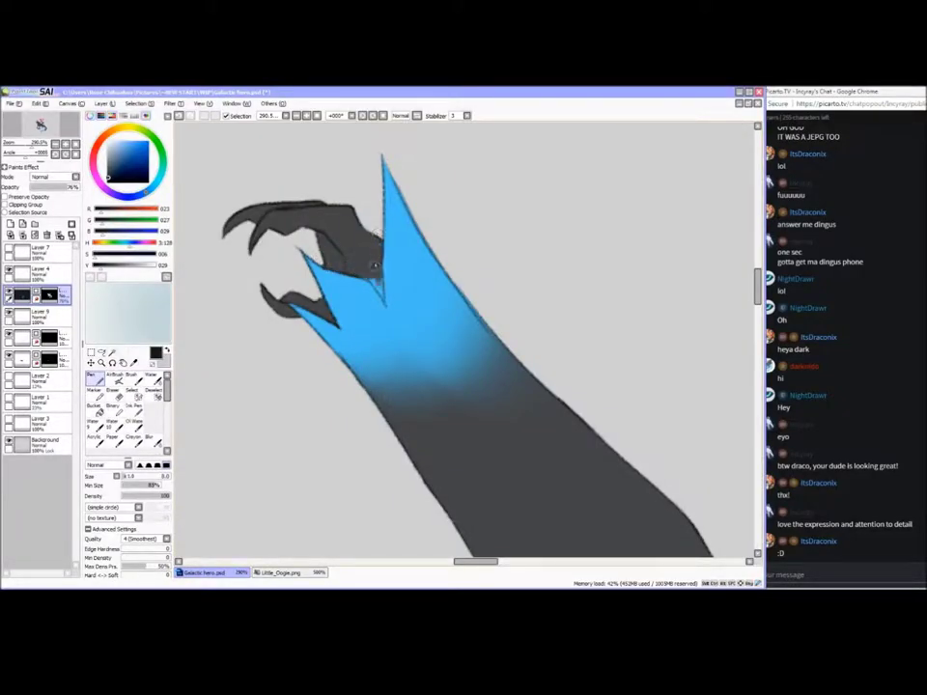
pyautogui.press('l')
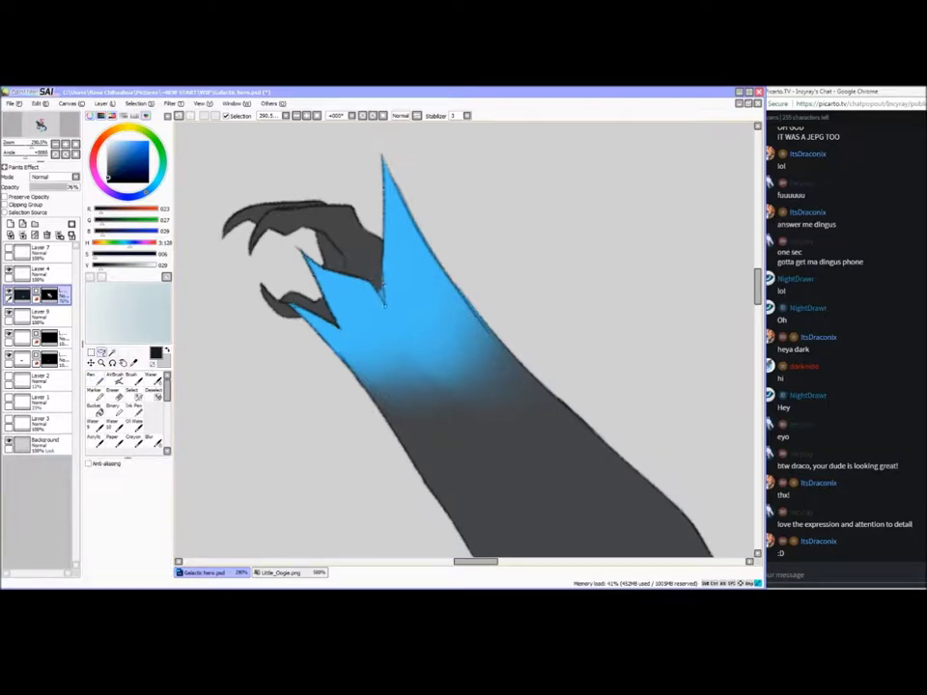
pyautogui.moveTo(379, 279); pyautogui.dragTo(382, 313)
pyautogui.press('n')
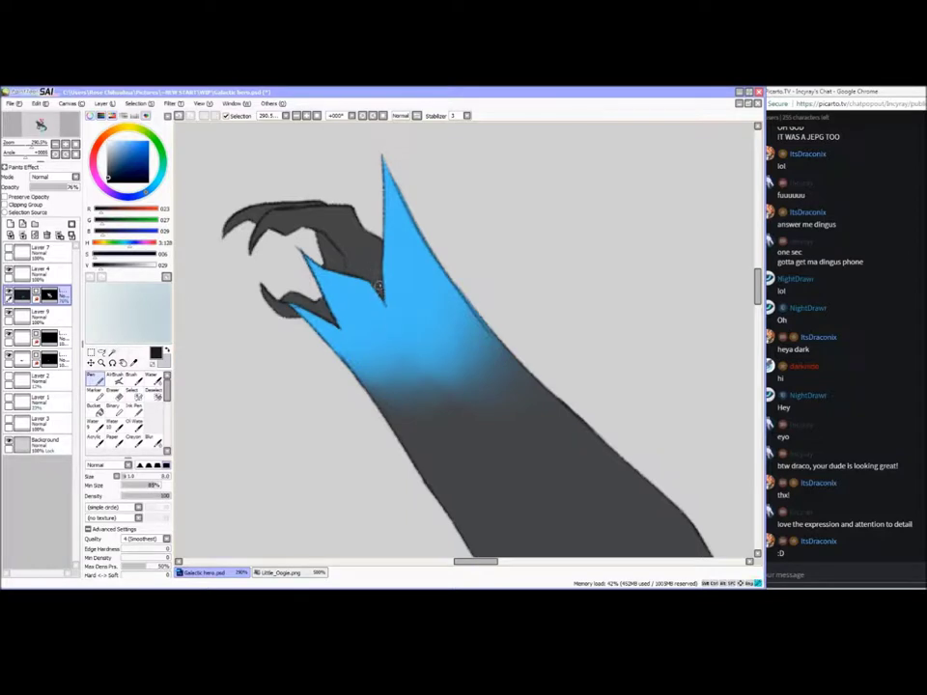
# Cover the blue on the bent horns and along the top of the head with near-black
pyautogui.moveTo(256, 459); pyautogui.dragTo(714, 460)
pyautogui.moveTo(377, 349)
pyautogui.mouseDown()
pyautogui.moveTo(309, 407)
pyautogui.moveTo(286, 401)
pyautogui.moveTo(228, 405)
pyautogui.mouseUp()
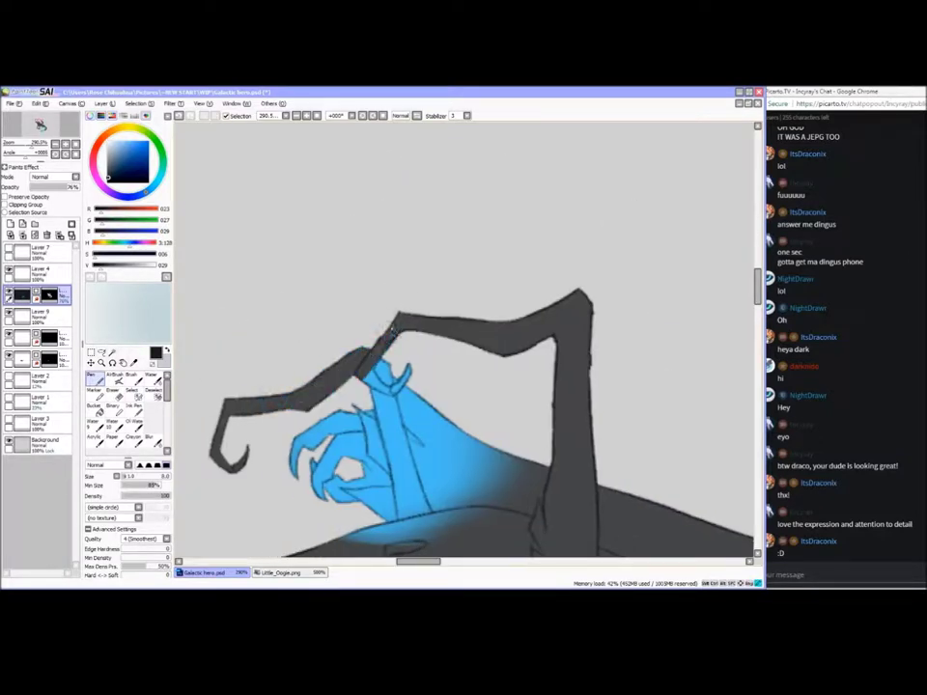
pyautogui.moveTo(386, 354)
pyautogui.mouseDown()
pyautogui.moveTo(383, 425)
pyautogui.moveTo(380, 412)
pyautogui.moveTo(396, 434)
pyautogui.moveTo(394, 383)
pyautogui.mouseUp()
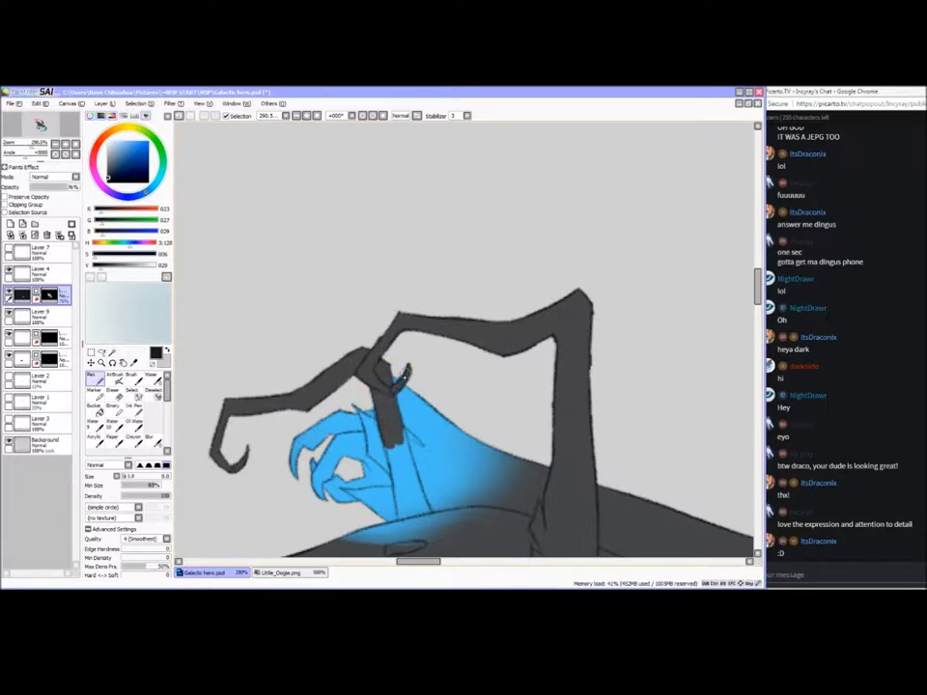
pyautogui.click(758, 364)
pyautogui.moveTo(398, 325)
pyautogui.mouseDown()
pyautogui.moveTo(400, 371)
pyautogui.moveTo(415, 393)
pyautogui.moveTo(405, 343)
pyautogui.moveTo(435, 423)
pyautogui.moveTo(412, 424)
pyautogui.moveTo(401, 398)
pyautogui.moveTo(405, 432)
pyautogui.moveTo(378, 425)
pyautogui.moveTo(443, 433)
pyautogui.moveTo(359, 424)
pyautogui.mouseUp()
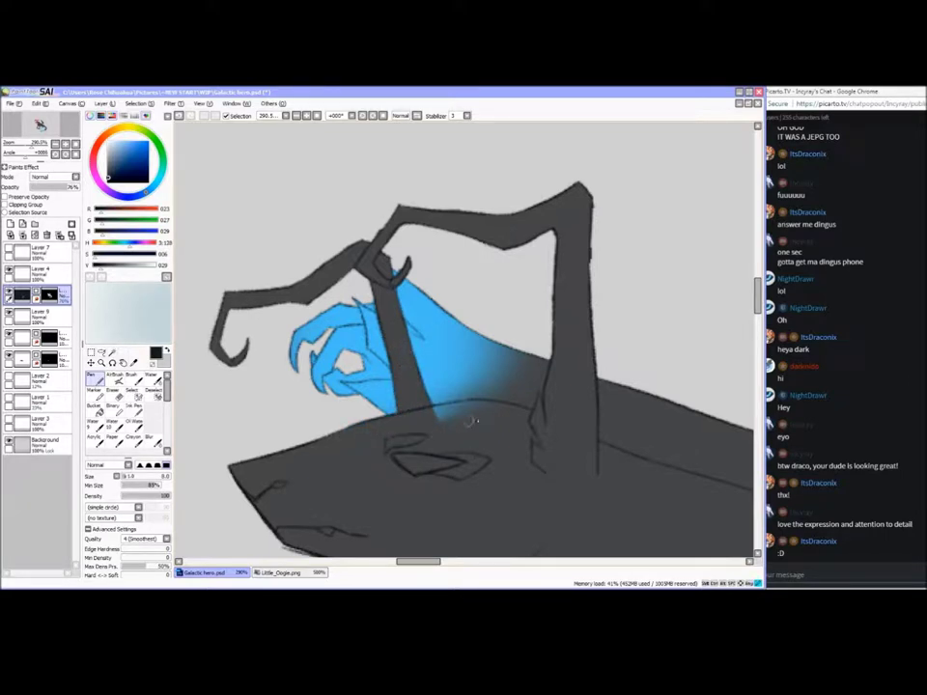
pyautogui.moveTo(474, 409); pyautogui.dragTo(440, 412)
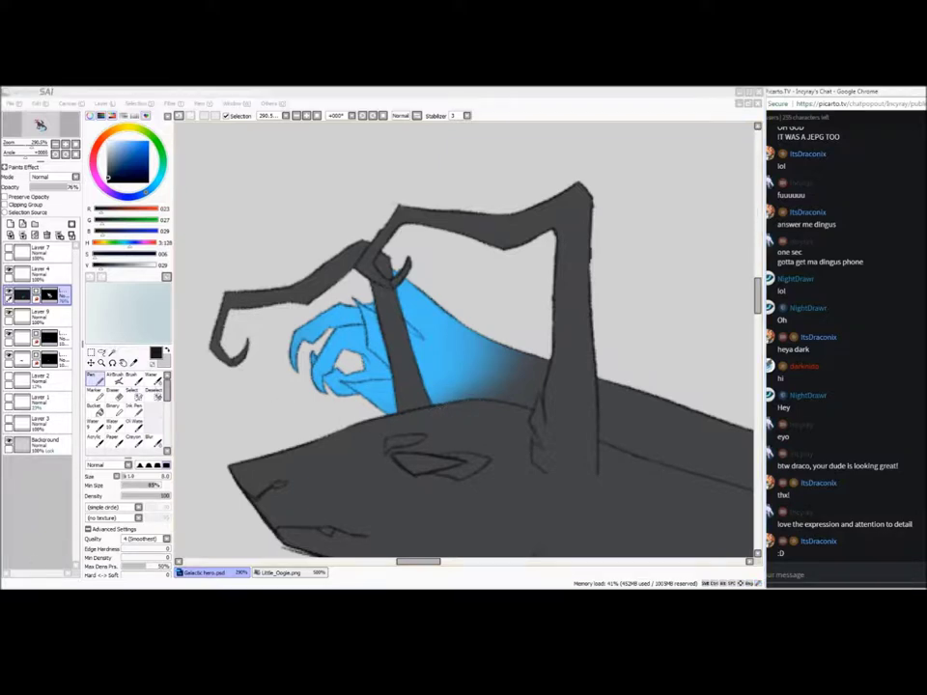
# Post "ugh, fuck u back pain, making me feel like an old fart" in the Picarto chat
pyautogui.click(791, 574)
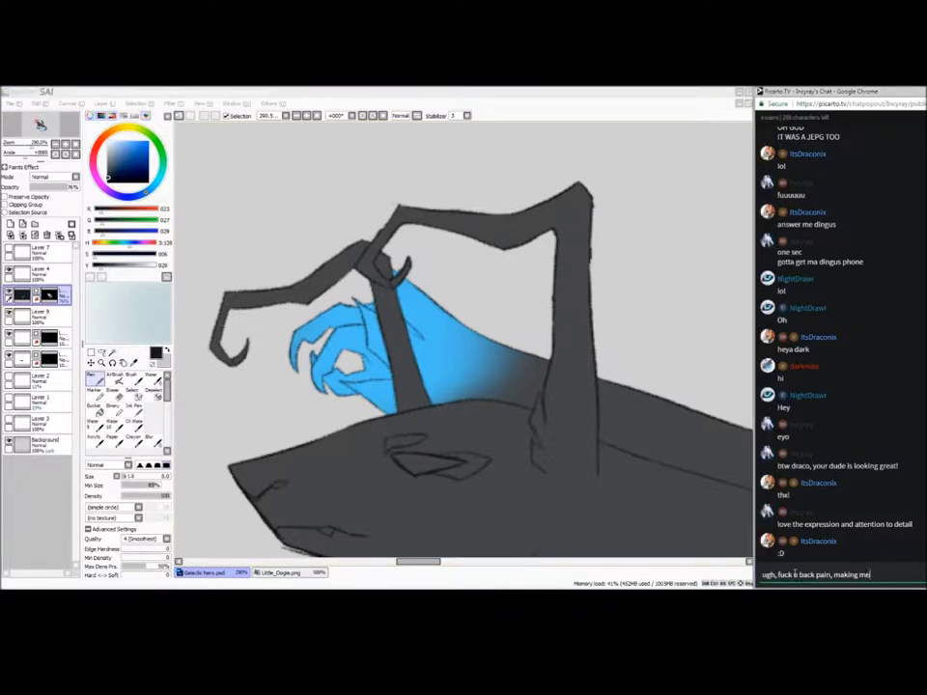
pyautogui.write('ugh, fuck u back pain, making me feel like an old fart')
pyautogui.press('Return')
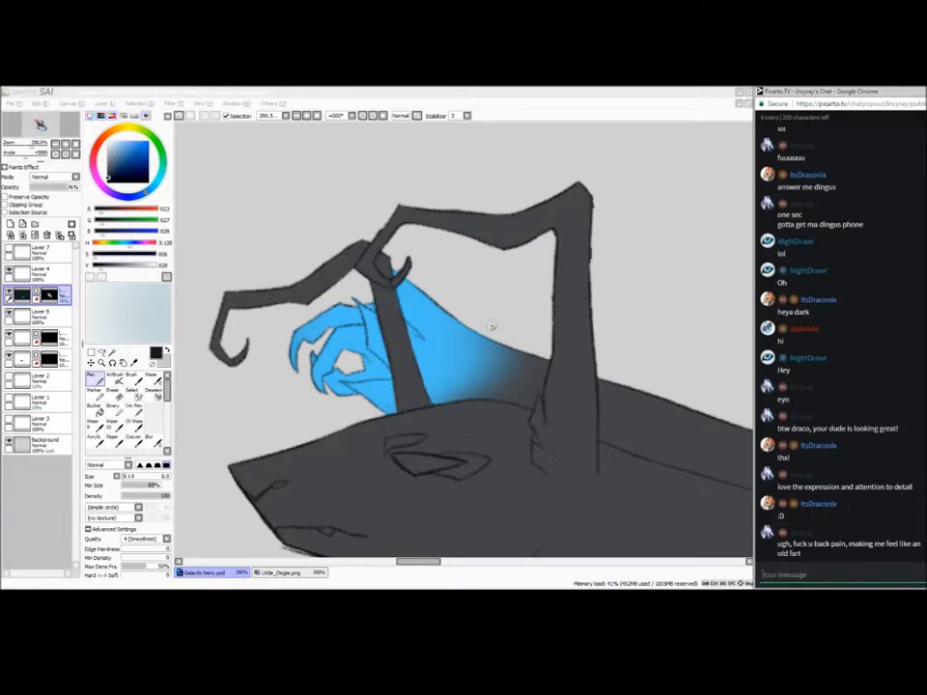
# Paint the clawed fingers of the hand behind the horns near-black
pyautogui.click(492, 327)
pyautogui.moveTo(300, 330)
pyautogui.mouseDown()
pyautogui.moveTo(318, 380)
pyautogui.moveTo(353, 398)
pyautogui.moveTo(336, 350)
pyautogui.moveTo(346, 311)
pyautogui.moveTo(357, 323)
pyautogui.moveTo(343, 338)
pyautogui.moveTo(359, 366)
pyautogui.moveTo(381, 359)
pyautogui.moveTo(367, 374)
pyautogui.moveTo(342, 377)
pyautogui.moveTo(388, 376)
pyautogui.mouseUp()
# Post "my bed is p ok, but my CHAIR" and "bluh" in the Picarto chat
pyautogui.click(817, 573)
pyautogui.write('the [p')
pyautogui.press('BackSpace')
pyautogui.press('BackSpace')
pyautogui.press('BackSpace')
pyautogui.press('BackSpace')
pyautogui.press('BackSpace')
pyautogui.press('BackSpace')
pyautogui.write('my bed is p ok, but my ')
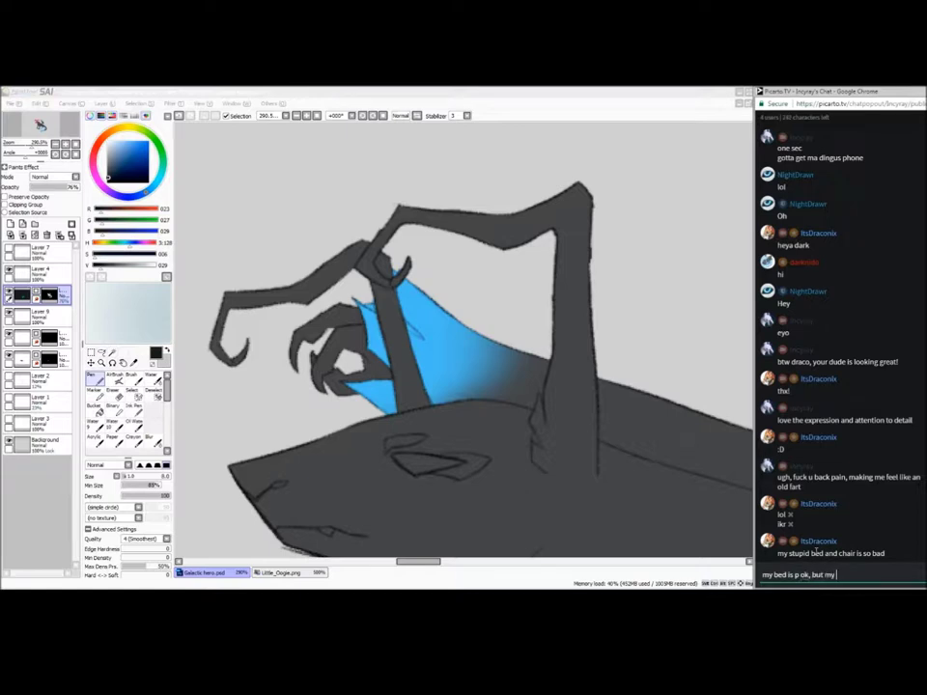
pyautogui.write('CHAIR')
pyautogui.press('Return')
pyautogui.write('bluh')
pyautogui.press('Return')
# Outline the small spike on the blue wrist beside the horn with the Lasso tool
pyautogui.click(379, 309)
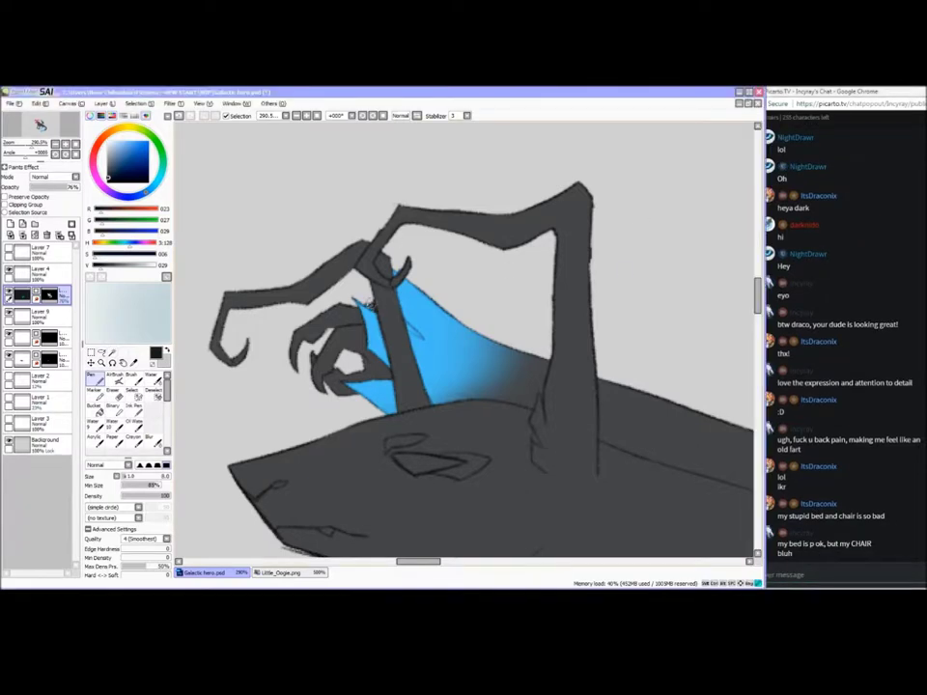
pyautogui.click(101, 353)
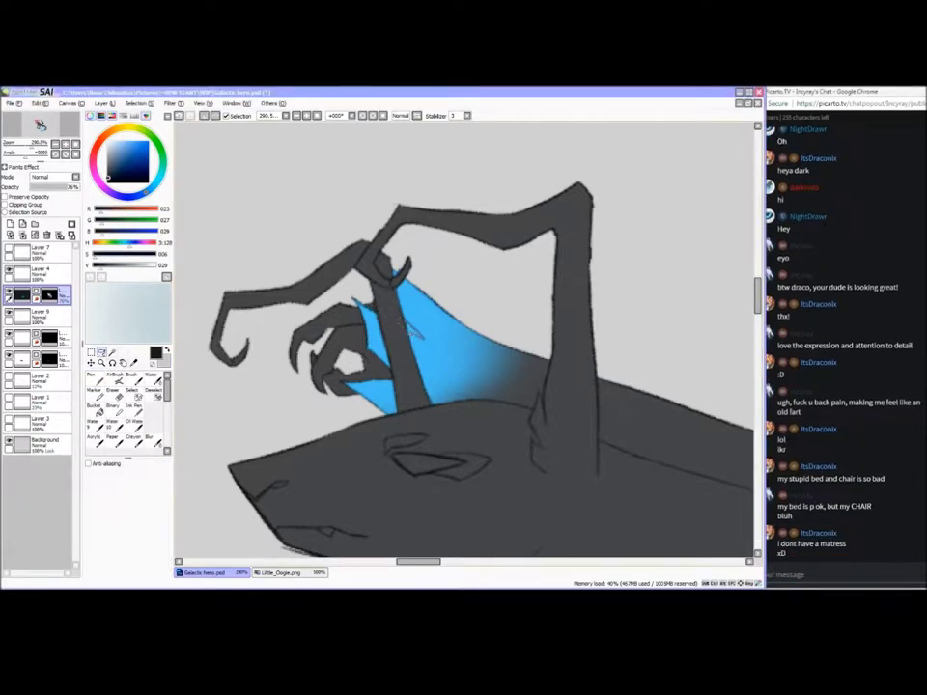
# Post "!!!?????" and "HOW DO U SLEEPP???" in the Picarto chat
pyautogui.click(768, 569)
pyautogui.write('!!!?????')
pyautogui.press('Return')
pyautogui.write('HOW')
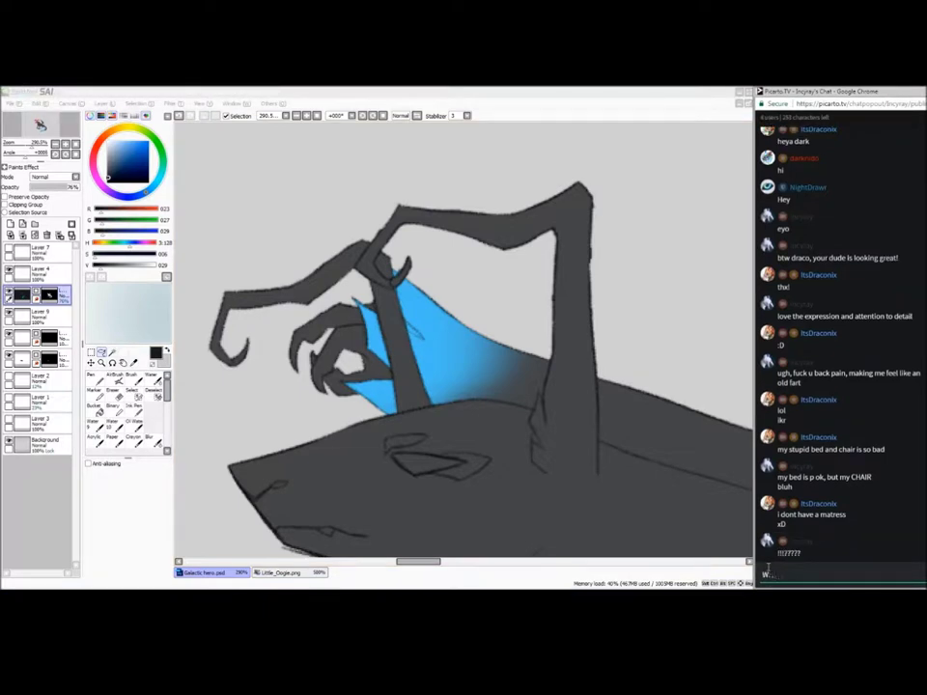
pyautogui.write(' DO U SLEEPP???')
pyautogui.press('Return')
pyautogui.click(750, 576)
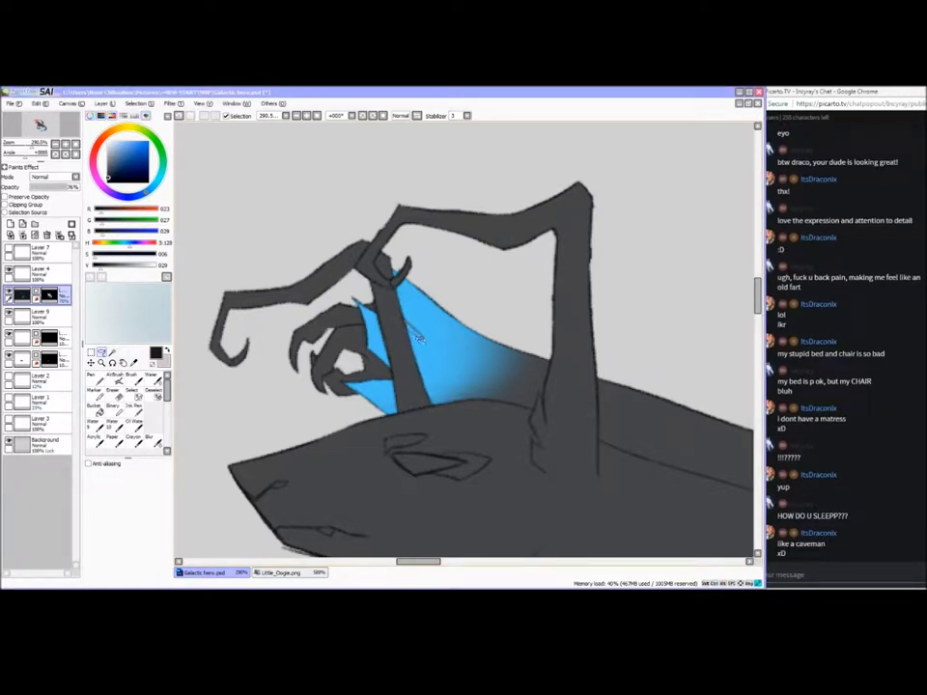
# Post "holy shit man", "wtf" and "u got some shitty parents right there" in the Picarto chat
pyautogui.hotkey('alt', 'Tab')
pyautogui.write('HOLY SHIT MA')
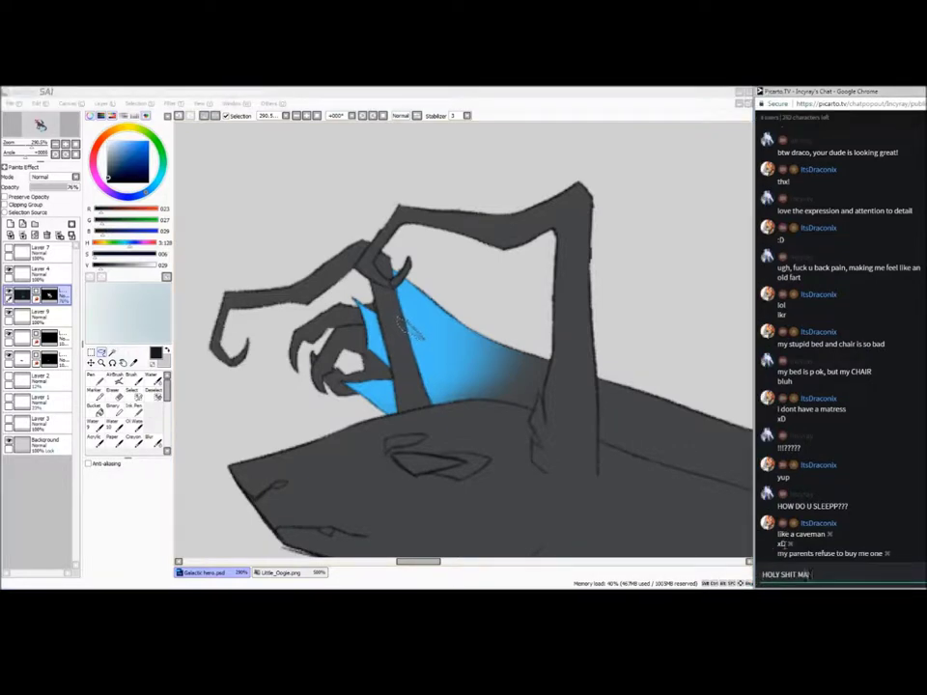
pyautogui.write('N')
pyautogui.press('Return')
pyautogui.write('u got some shitty parents right there')
pyautogui.press('Return')
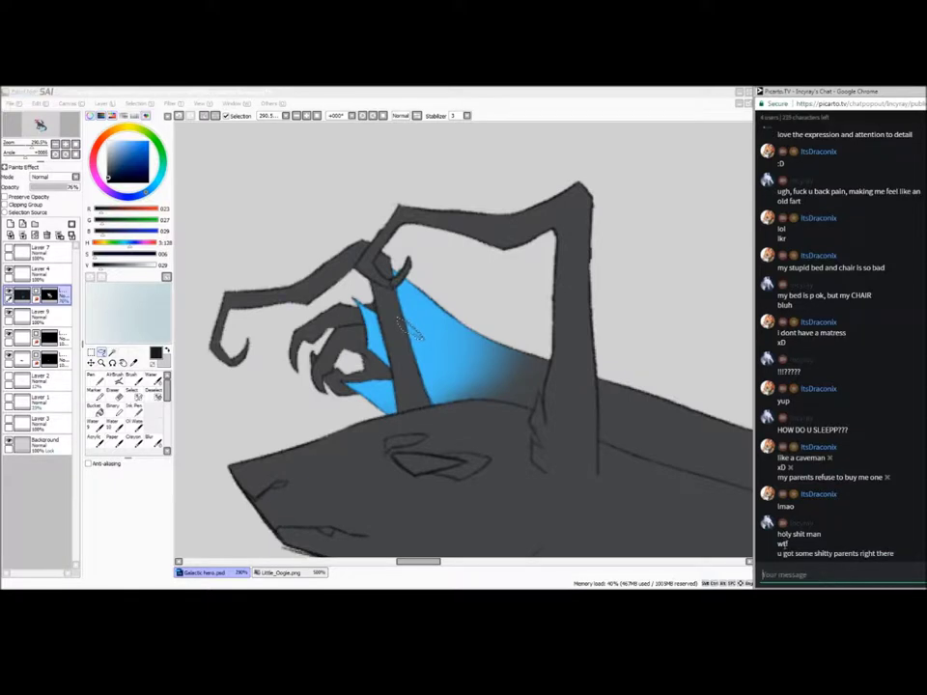
# Fill the outlined spike beside the horn with near-black using the pen and clear the selection
pyautogui.click(579, 266)
pyautogui.moveTo(428, 343)
pyautogui.mouseDown()
pyautogui.moveTo(397, 316)
pyautogui.moveTo(399, 328)
pyautogui.mouseUp()
pyautogui.press('n')
pyautogui.hotkey('ctrl', 'd')
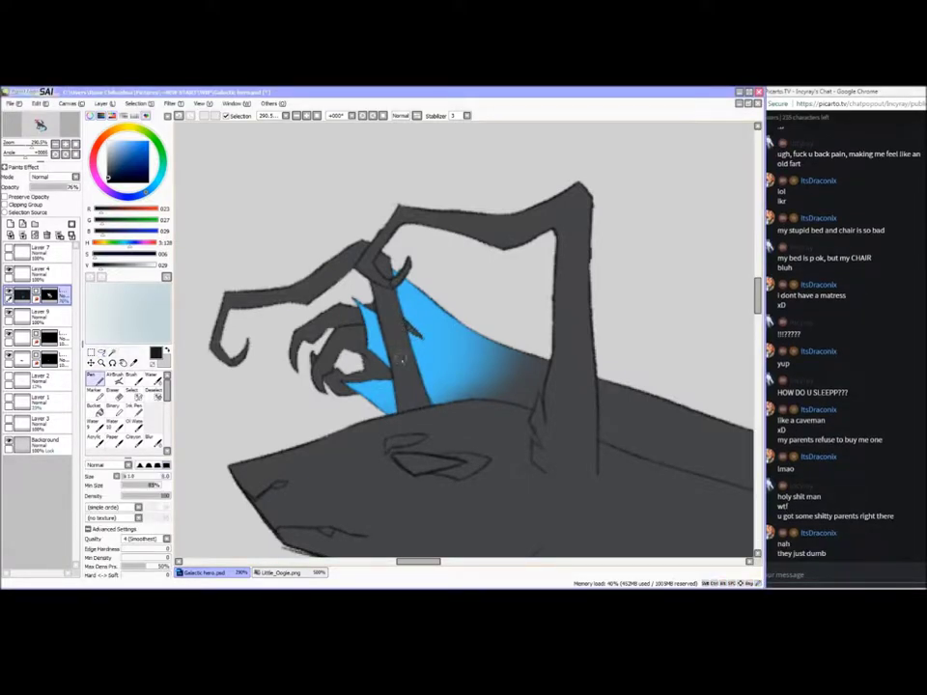
# Post "u sure bout dat" in the Picarto chat
pyautogui.click(786, 573)
pyautogui.write('u sure bout dat')
pyautogui.press('Return')
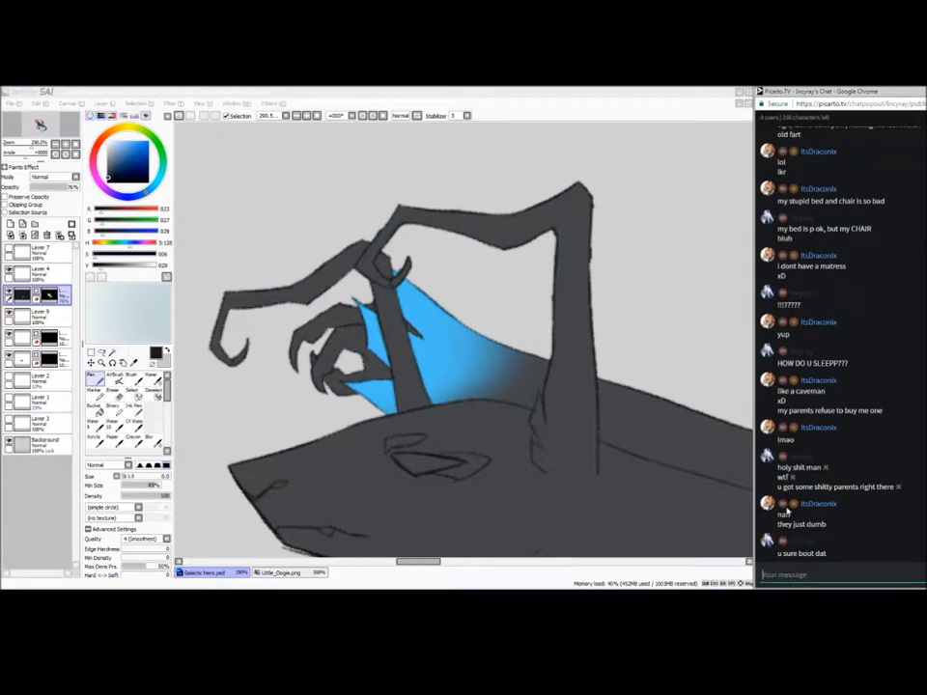
# Post "hmm ya" and "seriously tho, theres stupid, and then theres too dumb to raise children" in the Picarto chat
pyautogui.write('hmm ya')
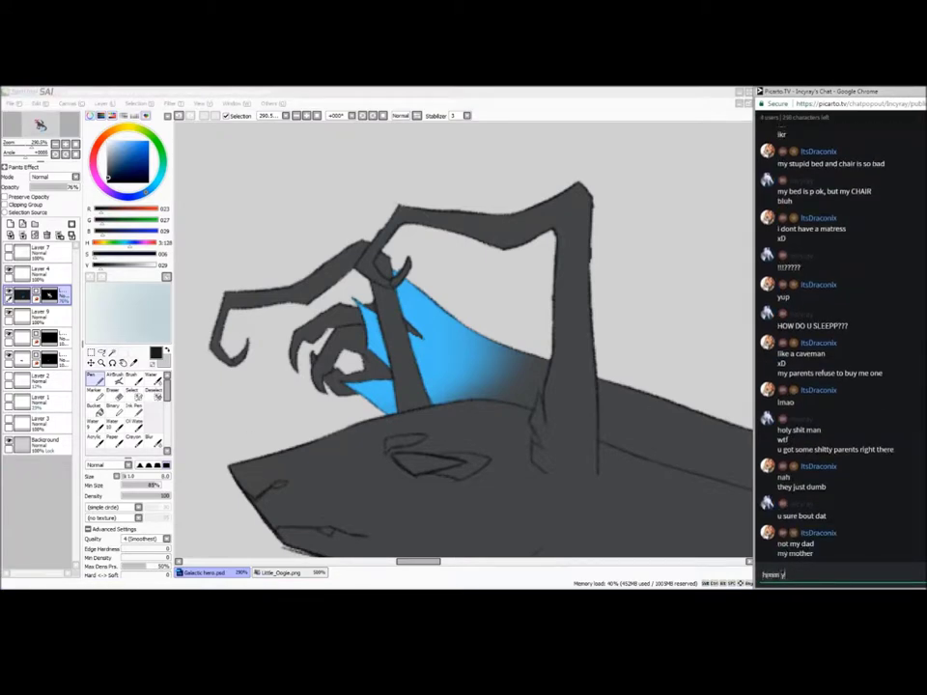
pyautogui.press('Return')
pyautogui.write('seriously tho, theres stupid, and then theres too d')
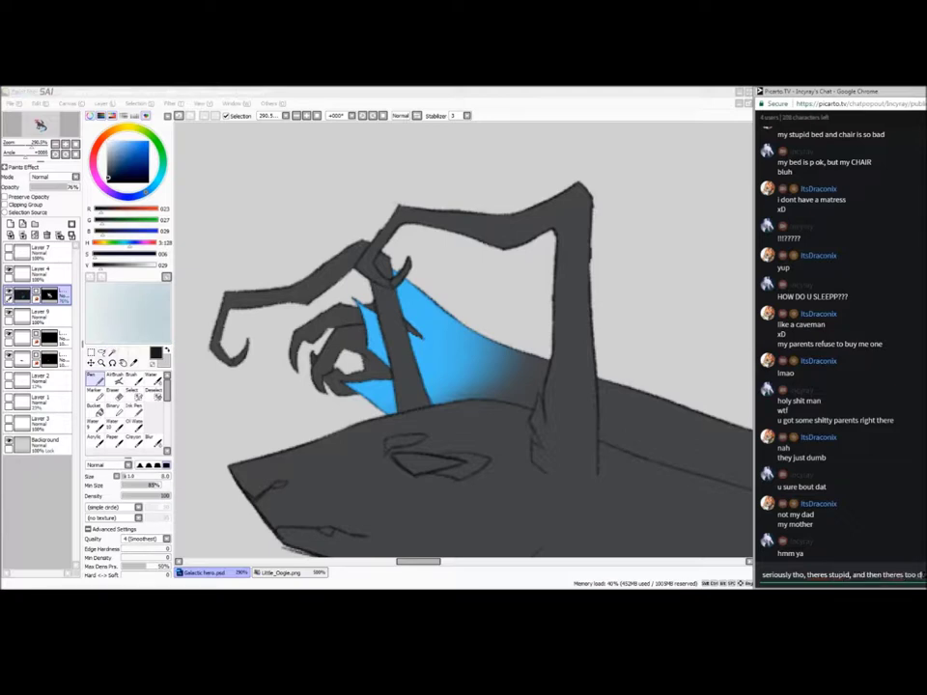
pyautogui.press('Return')
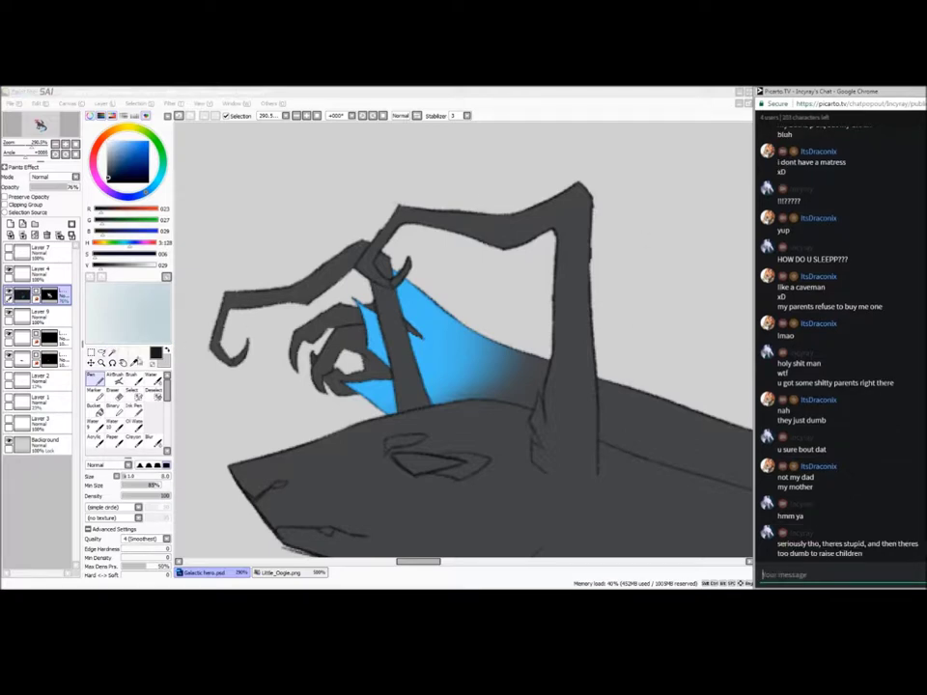
# Mask the front half of the rear horn and the curled tip of the front horn with the selection pen
pyautogui.click(394, 225)
pyautogui.press('s')
pyautogui.moveTo(388, 227)
pyautogui.mouseDown()
pyautogui.moveTo(410, 198)
pyautogui.moveTo(460, 258)
pyautogui.moveTo(494, 271)
pyautogui.mouseUp()
pyautogui.moveTo(378, 239); pyautogui.dragTo(375, 275)
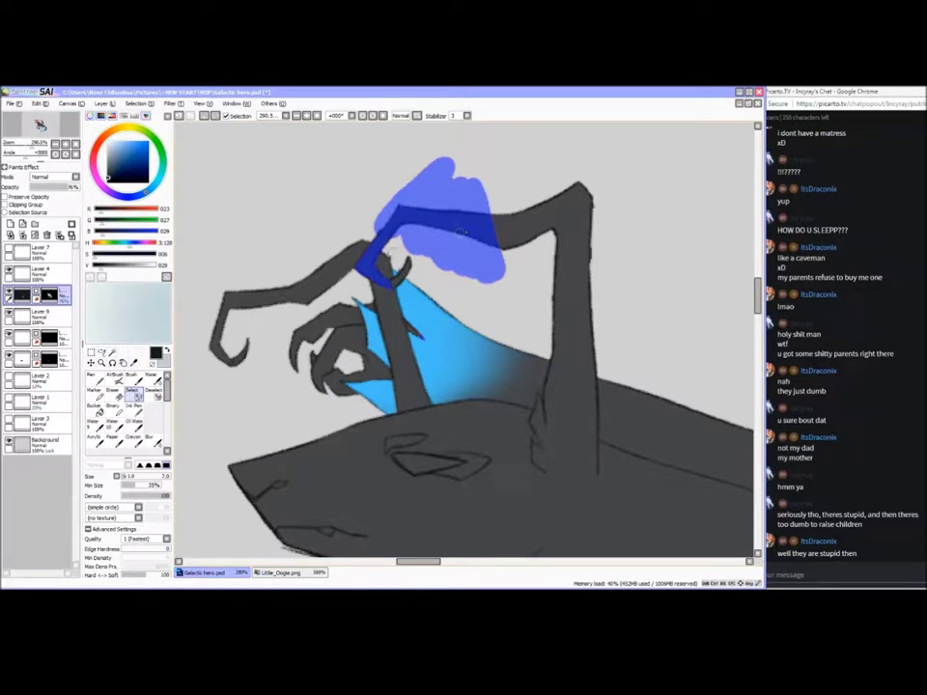
pyautogui.moveTo(232, 360)
pyautogui.mouseDown()
pyautogui.moveTo(215, 331)
pyautogui.moveTo(238, 270)
pyautogui.moveTo(262, 314)
pyautogui.mouseUp()
# Post ";(" in the Picarto chat
pyautogui.click(820, 575)
pyautogui.write('i')
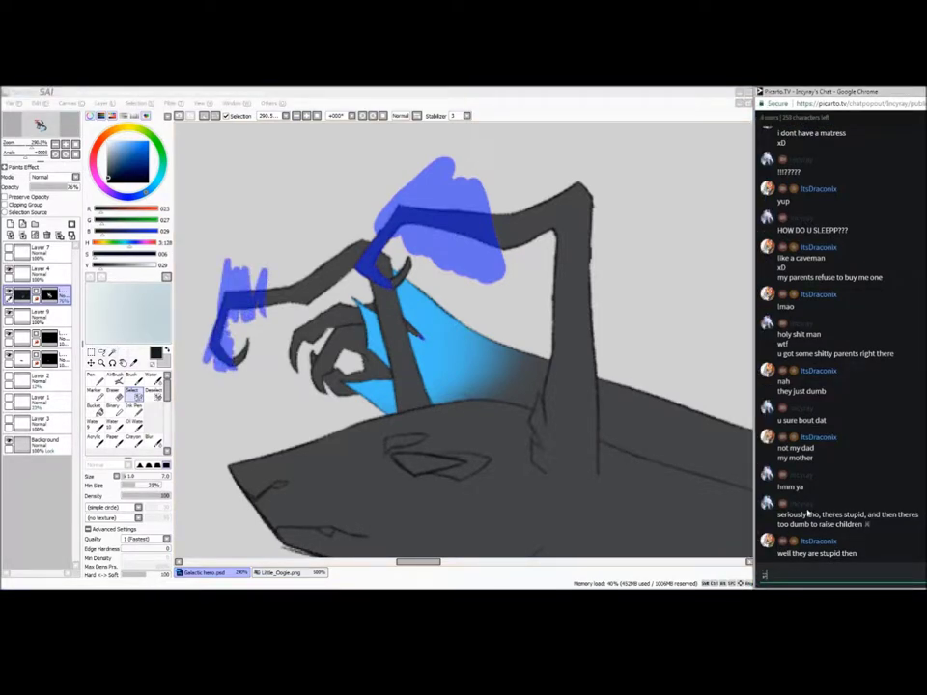
pyautogui.press('Return')
# Extend the mask along both horns, paint them with the sampled bright blue at 100% layer opacity, and clear the selection
pyautogui.moveTo(231, 289)
pyautogui.mouseDown()
pyautogui.moveTo(299, 293)
pyautogui.moveTo(305, 307)
pyautogui.moveTo(306, 288)
pyautogui.moveTo(322, 278)
pyautogui.moveTo(327, 289)
pyautogui.mouseUp()
pyautogui.moveTo(494, 200)
pyautogui.mouseDown()
pyautogui.moveTo(507, 239)
pyautogui.moveTo(522, 240)
pyautogui.mouseUp()
pyautogui.click(114, 380)
pyautogui.moveTo(71, 187); pyautogui.dragTo(81, 187)
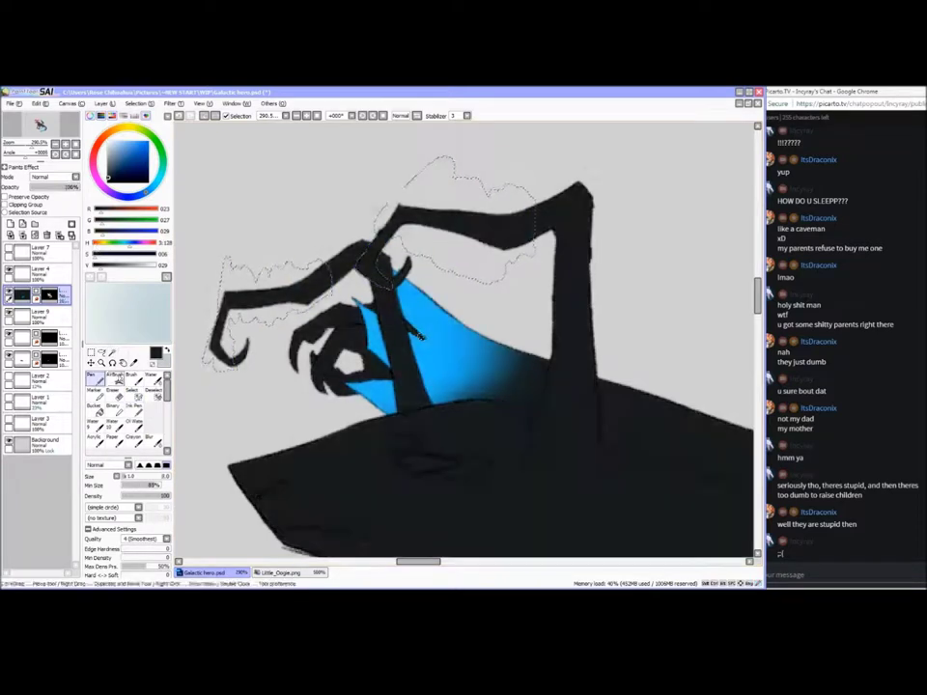
pyautogui.press('alt')
pyautogui.click(410, 289)
pyautogui.click(94, 379)
pyautogui.moveTo(215, 322)
pyautogui.mouseDown()
pyautogui.moveTo(230, 362)
pyautogui.moveTo(236, 295)
pyautogui.moveTo(319, 282)
pyautogui.mouseUp()
pyautogui.moveTo(384, 279)
pyautogui.mouseDown()
pyautogui.moveTo(392, 198)
pyautogui.moveTo(406, 220)
pyautogui.moveTo(496, 232)
pyautogui.moveTo(490, 249)
pyautogui.moveTo(518, 226)
pyautogui.mouseUp()
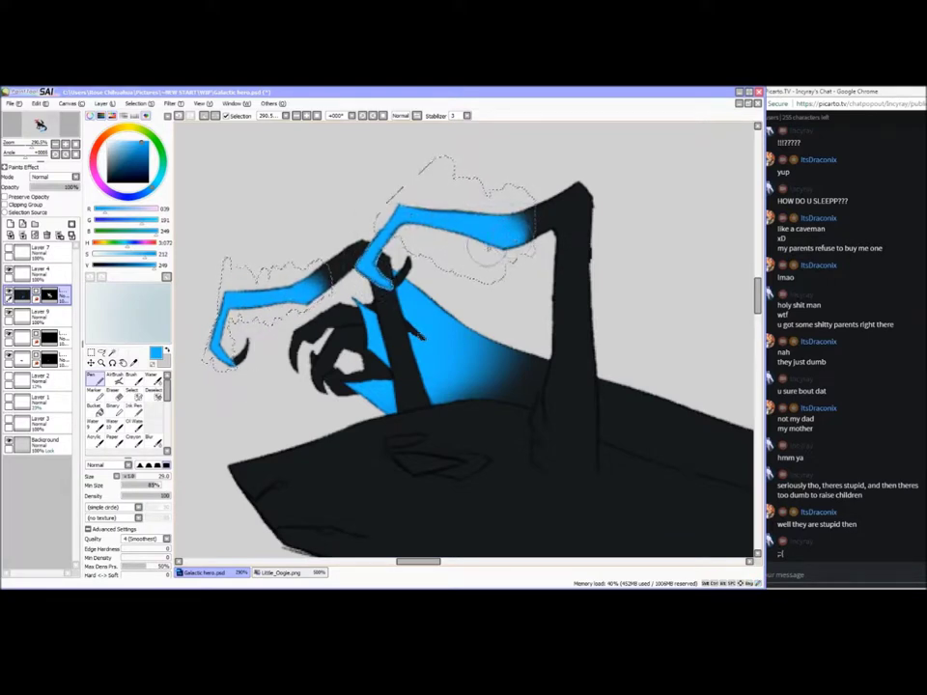
pyautogui.hotkey('ctrl', 'd')
# Touch up the edges around the horns and claws with sampled near-black and blue, ending at 100% layer opacity
pyautogui.click(134, 362)
pyautogui.click(406, 435)
pyautogui.click(98, 381)
pyautogui.moveTo(77, 187); pyautogui.dragTo(69, 187)
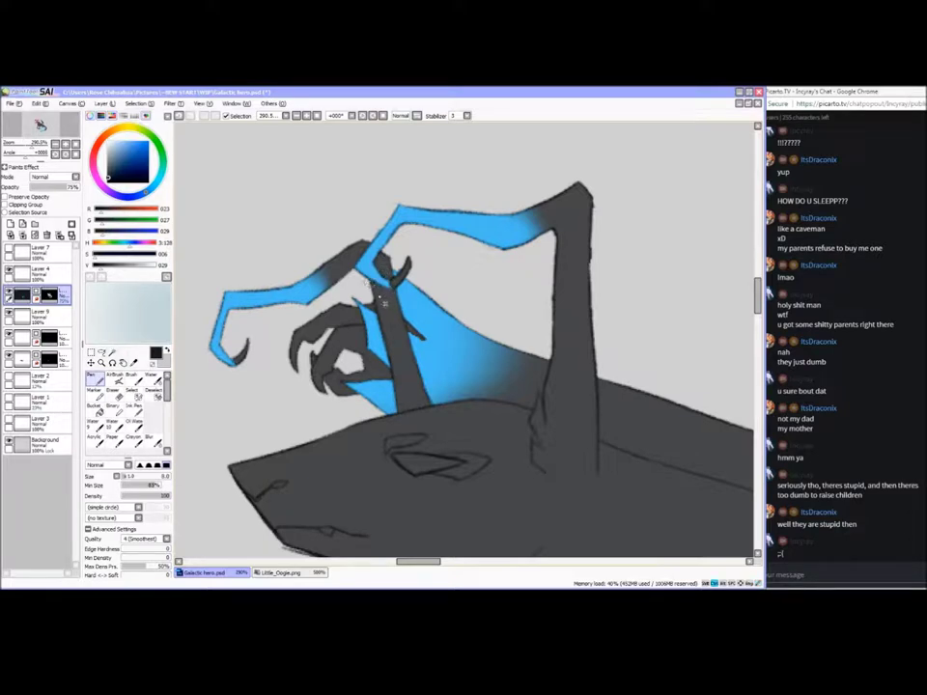
pyautogui.click(134, 362)
pyautogui.click(79, 187)
pyautogui.click(435, 343)
pyautogui.click(99, 380)
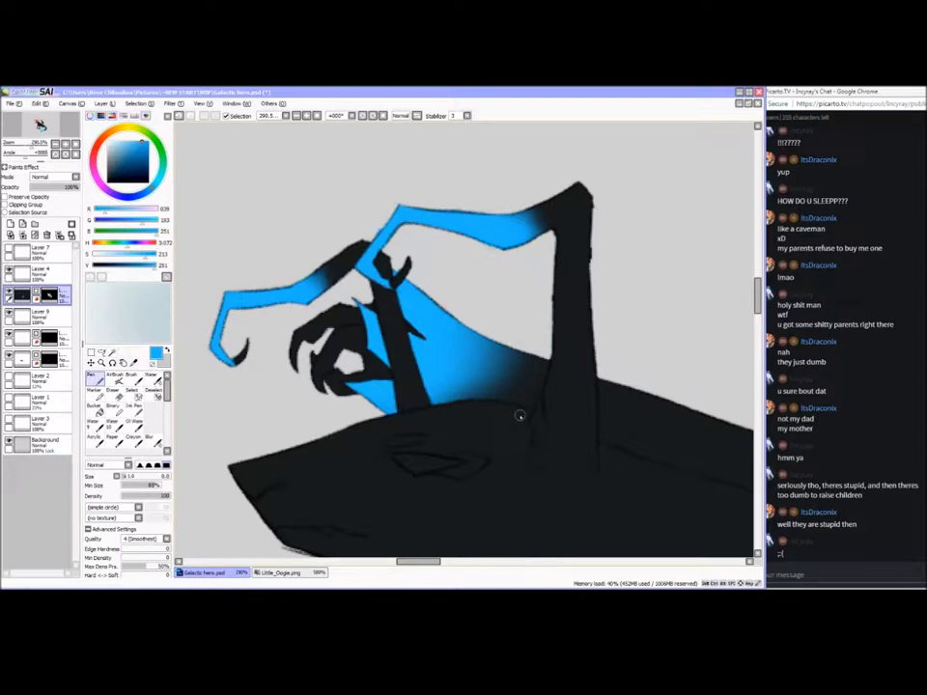
pyautogui.keyDown('alt'); pyautogui.click(265, 470); pyautogui.keyUp('alt')
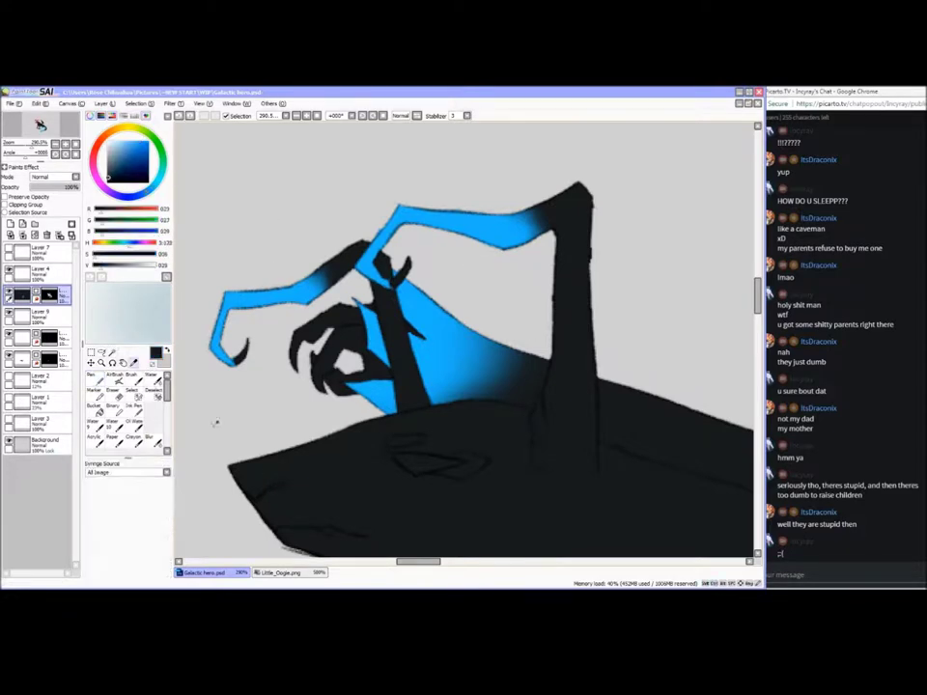
pyautogui.moveTo(33, 149); pyautogui.dragTo(19, 148)
pyautogui.moveTo(330, 251); pyautogui.dragTo(190, 167)
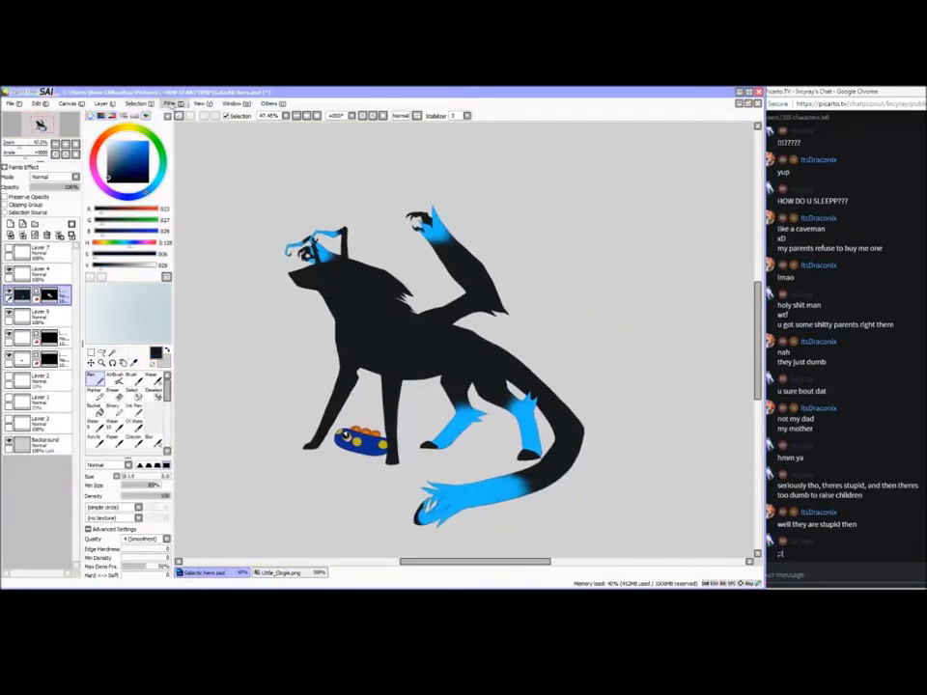
pyautogui.click(172, 104)
pyautogui.click(185, 125)
pyautogui.moveTo(715, 307); pyautogui.dragTo(744, 311)
pyautogui.moveTo(716, 295); pyautogui.dragTo(757, 298)
pyautogui.click(779, 341)
pyautogui.click(112, 352)
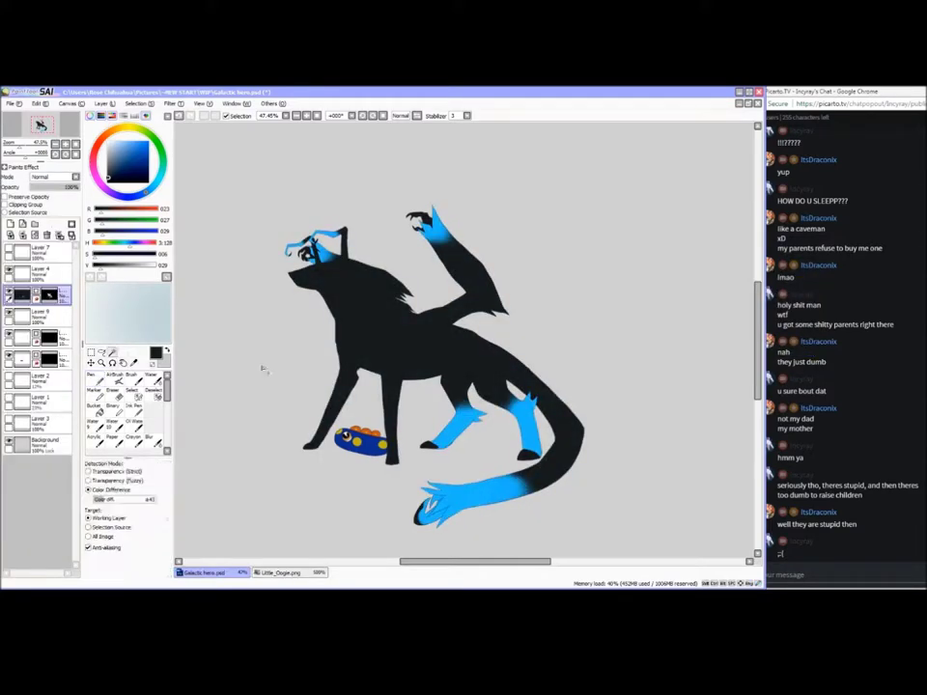
pyautogui.click(365, 305)
pyautogui.hotkey('ctrl', 'z')
pyautogui.click(171, 103)
pyautogui.click(198, 121)
pyautogui.click(779, 341)
# Raise the brightness and contrast of the blue markings on the head, limbs and tail within a selection, and deselect
pyautogui.moveTo(730, 298)
pyautogui.mouseDown()
pyautogui.moveTo(741, 298)
pyautogui.moveTo(721, 298)
pyautogui.moveTo(733, 298)
pyautogui.mouseUp()
pyautogui.click(138, 103)
pyautogui.click(201, 104)
pyautogui.click(172, 103)
pyautogui.click(193, 123)
pyautogui.click(736, 310)
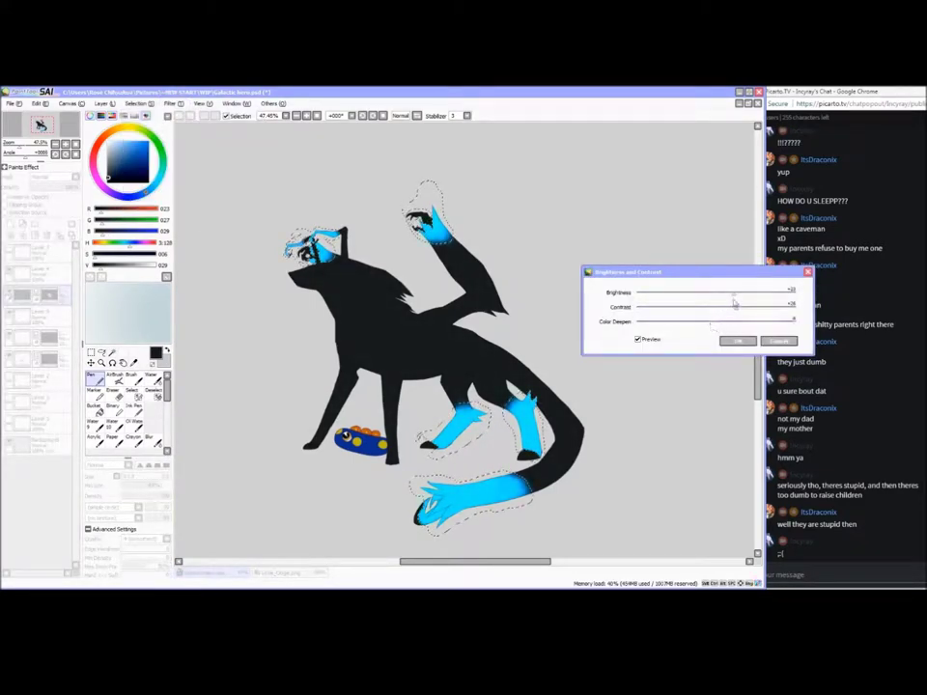
pyautogui.click(738, 341)
pyautogui.hotkey('ctrl', 'd')
# Post "fuq" in the Picarto chat
pyautogui.scroll(5, 475, 345)
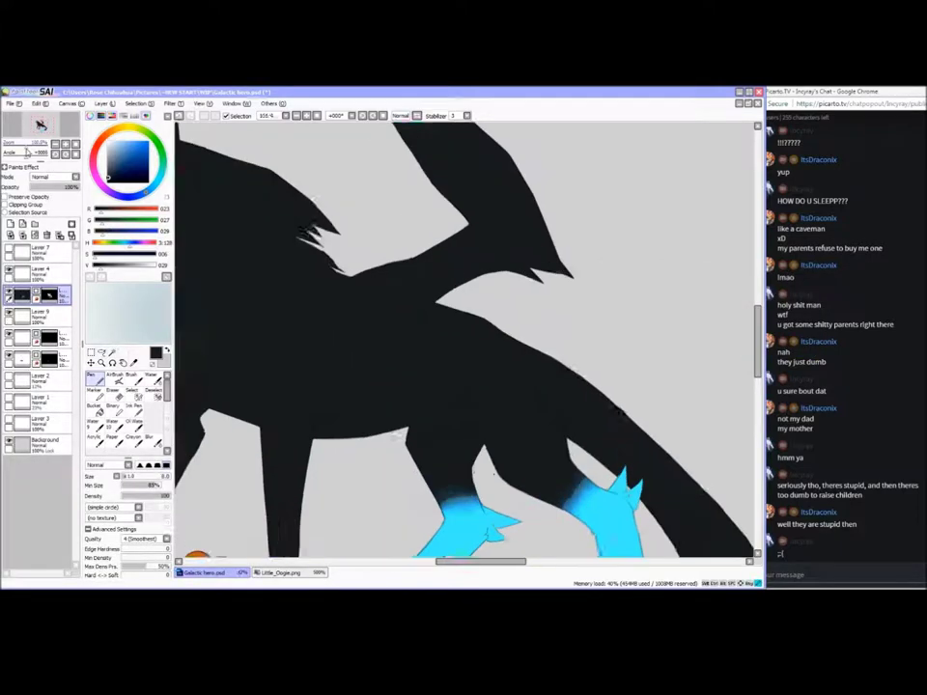
pyautogui.scroll(-1, 475, 346)
pyautogui.click(803, 580)
pyautogui.write('fuq')
pyautogui.press('Return')
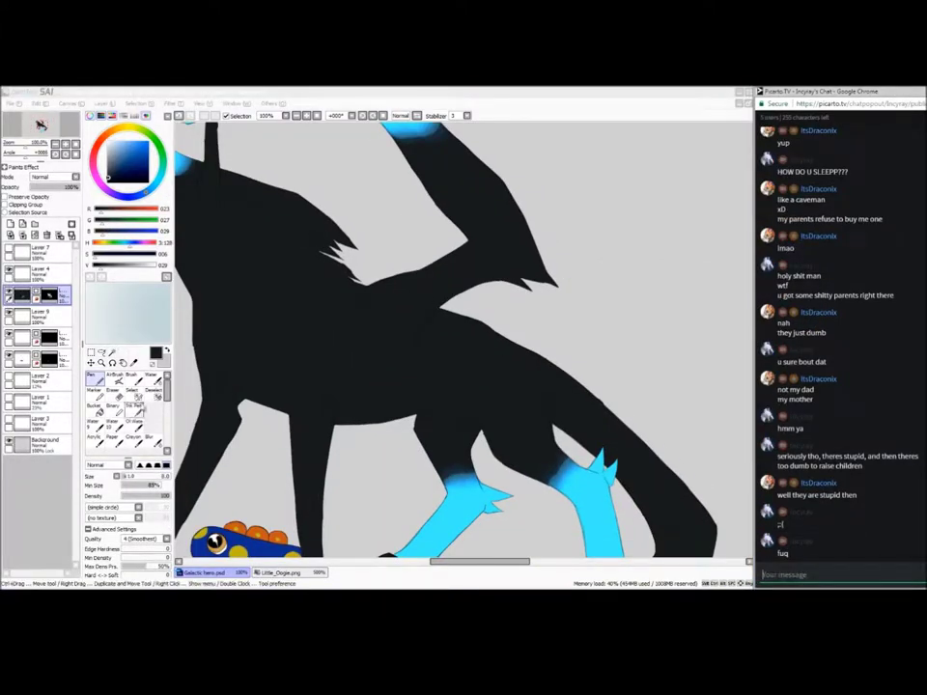
# Soften the blue-to-black transitions on the hind legs and tail with the Blur tool at size 50
pyautogui.click(461, 480)
pyautogui.click(152, 440)
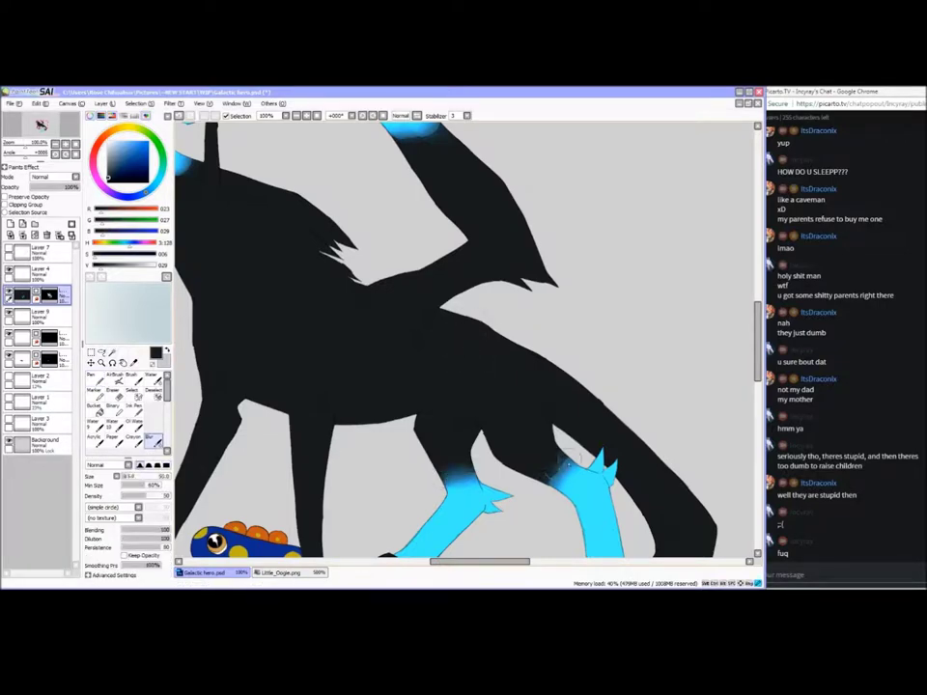
pyautogui.scroll(-5, 569, 405)
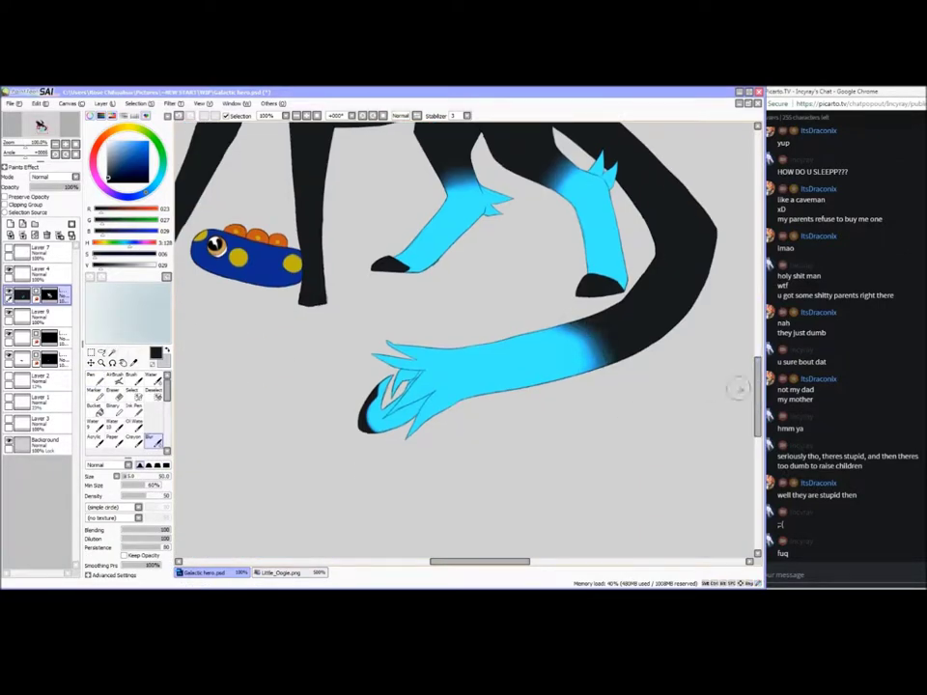
pyautogui.scroll(5, 603, 316)
pyautogui.hscroll(-4, 437, 291)
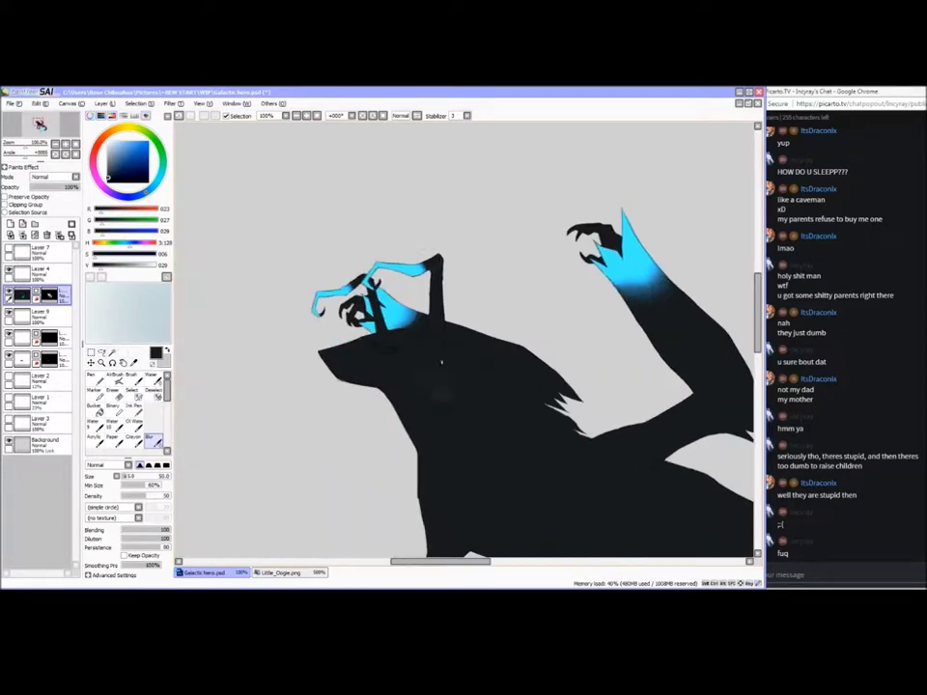
# Try to blur the blue transitions on the horns within a freehand selection
pyautogui.hotkey('ctrl', 'z')
pyautogui.hotkey('ctrl', 'z')
pyautogui.click(101, 352)
pyautogui.moveTo(365, 280); pyautogui.dragTo(314, 255)
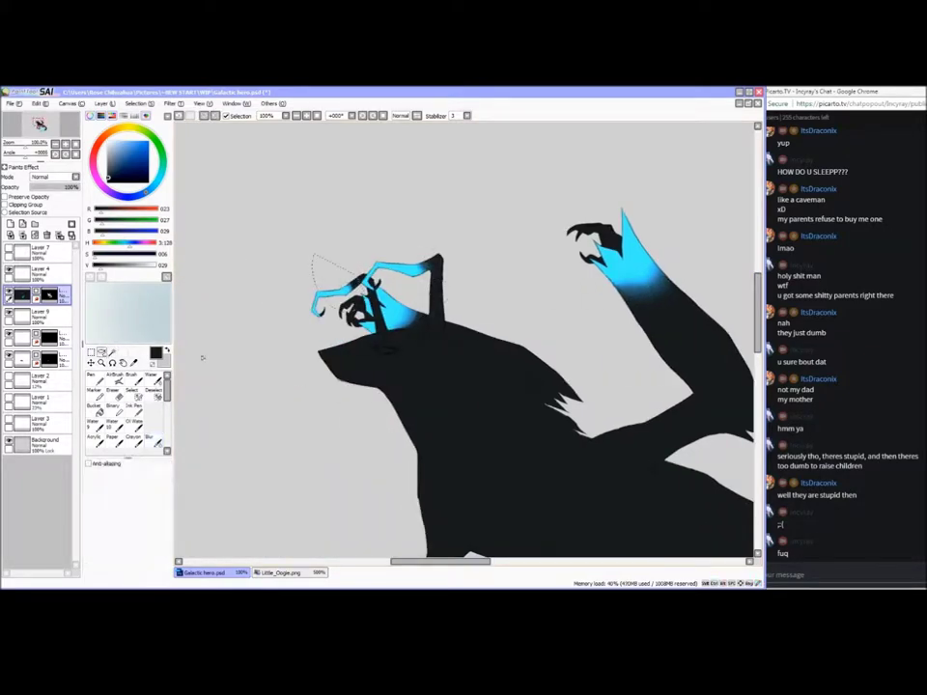
pyautogui.click(153, 441)
pyautogui.moveTo(363, 280); pyautogui.dragTo(354, 296)
pyautogui.hotkey('ctrl', 'z')
pyautogui.hotkey('ctrl', 'z')
pyautogui.hotkey('ctrl', 'z')
pyautogui.hotkey('ctrl', 'z')
pyautogui.hotkey('ctrl', 'z')
pyautogui.hotkey('ctrl', 'z')
pyautogui.hotkey('ctrl', 'z')
pyautogui.click(40, 103)
pyautogui.click(50, 123)
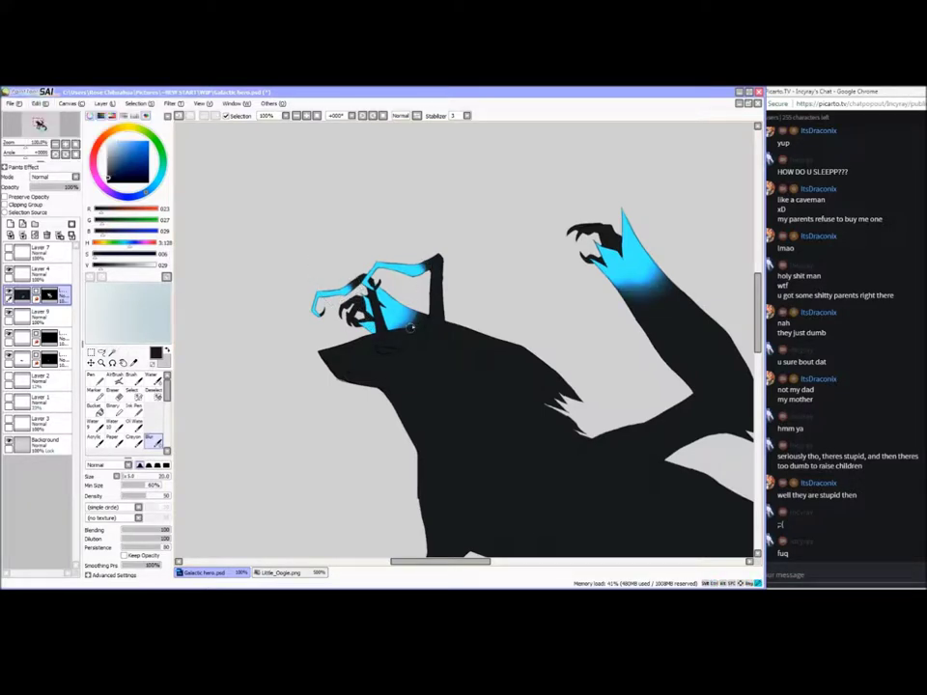
# Post "ok" and "fixed the little mother fuck" in the Picarto chat
pyautogui.moveTo(757, 323); pyautogui.dragTo(757, 361)
pyautogui.moveTo(460, 562); pyautogui.dragTo(492, 565)
pyautogui.moveTo(25, 145); pyautogui.dragTo(18, 146)
pyautogui.click(796, 550)
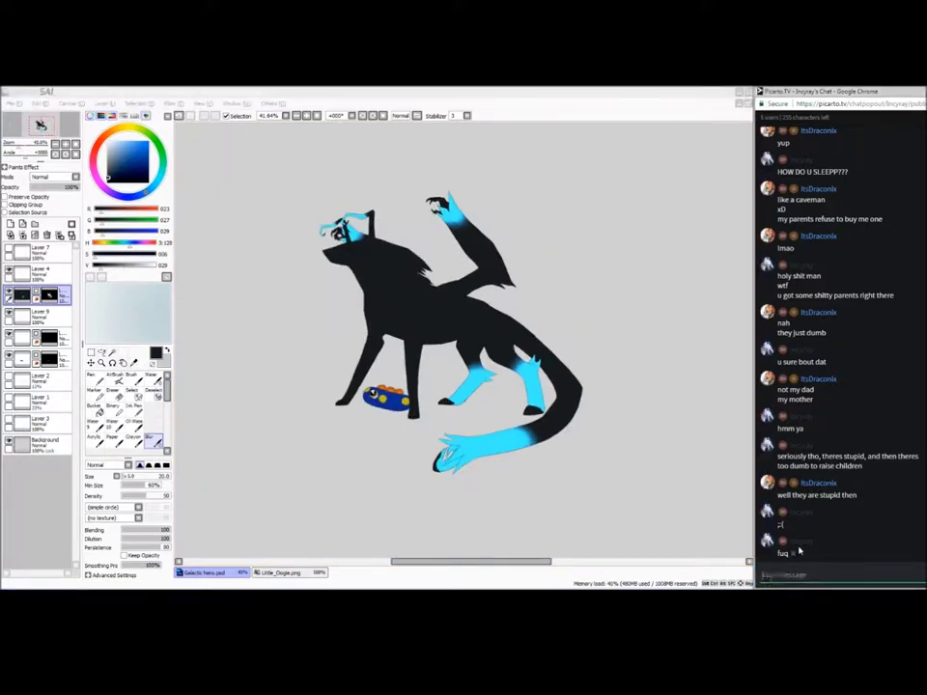
pyautogui.write('fixed the little mother fuck')
pyautogui.press('Return')
# Mask the outlined eye on the creature's head with the selection pen at size 7
pyautogui.moveTo(18, 146); pyautogui.dragTo(26, 146)
pyautogui.moveTo(36, 132)
pyautogui.mouseDown()
pyautogui.moveTo(29, 146)
pyautogui.moveTo(36, 125)
pyautogui.mouseUp()
pyautogui.rightClick(446, 333)
pyautogui.click(95, 380)
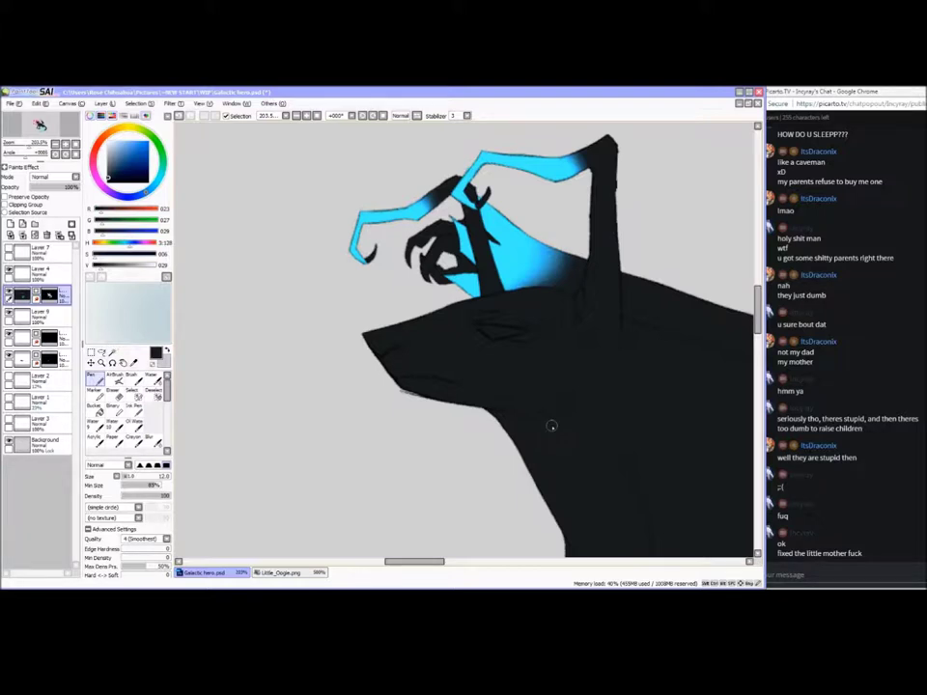
pyautogui.click(135, 395)
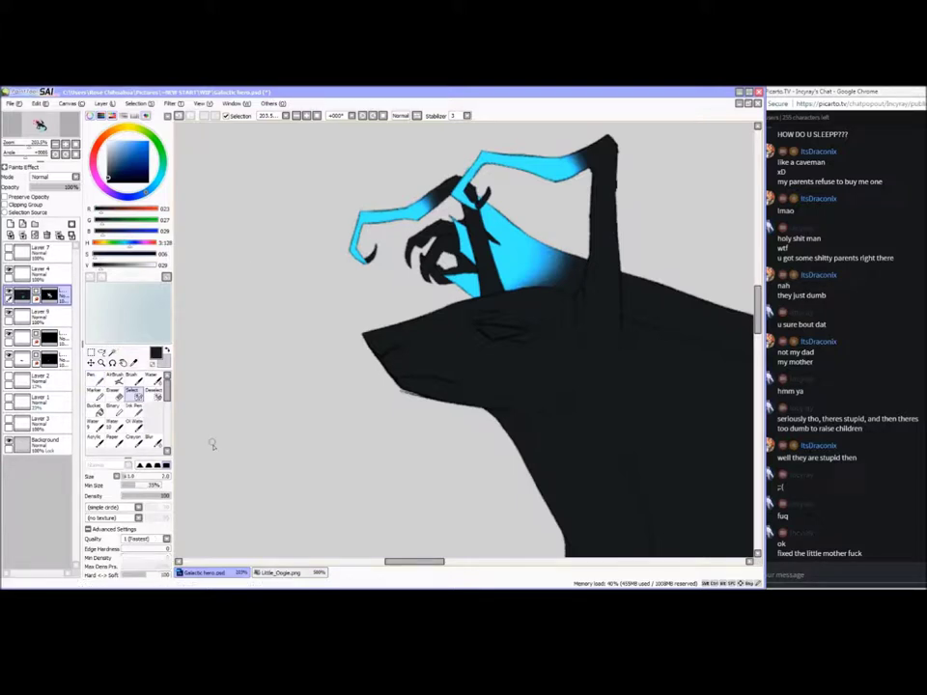
pyautogui.scroll(3, 509, 338)
pyautogui.moveTo(250, 402); pyautogui.dragTo(273, 423)
pyautogui.moveTo(502, 328)
pyautogui.mouseDown()
pyautogui.moveTo(258, 334)
pyautogui.moveTo(270, 325)
pyautogui.mouseUp()
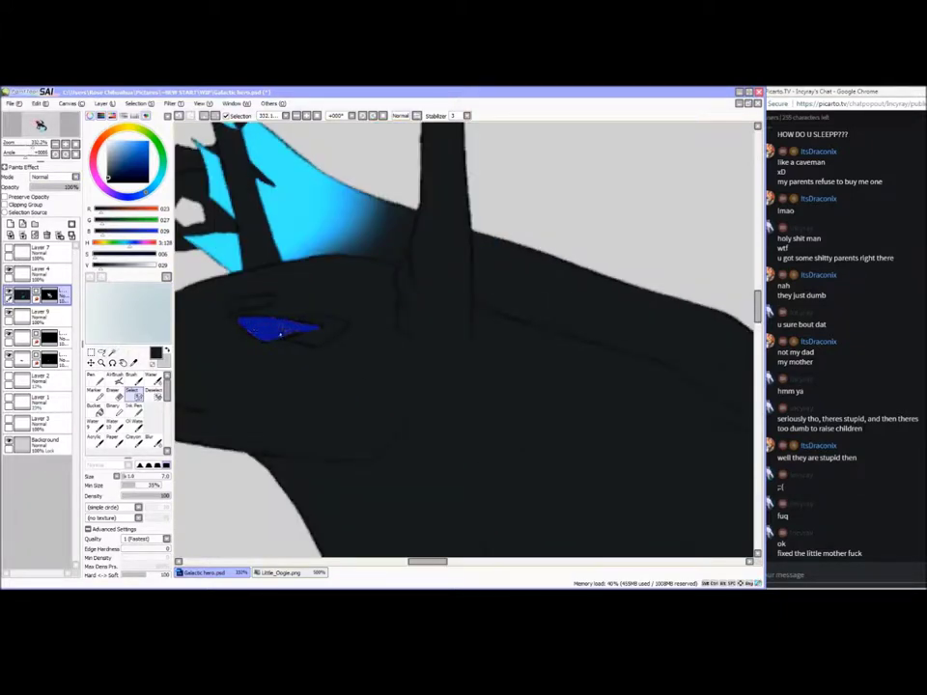
pyautogui.click(865, 598)
pyautogui.click(456, 412)
pyautogui.scroll(-1, 456, 412)
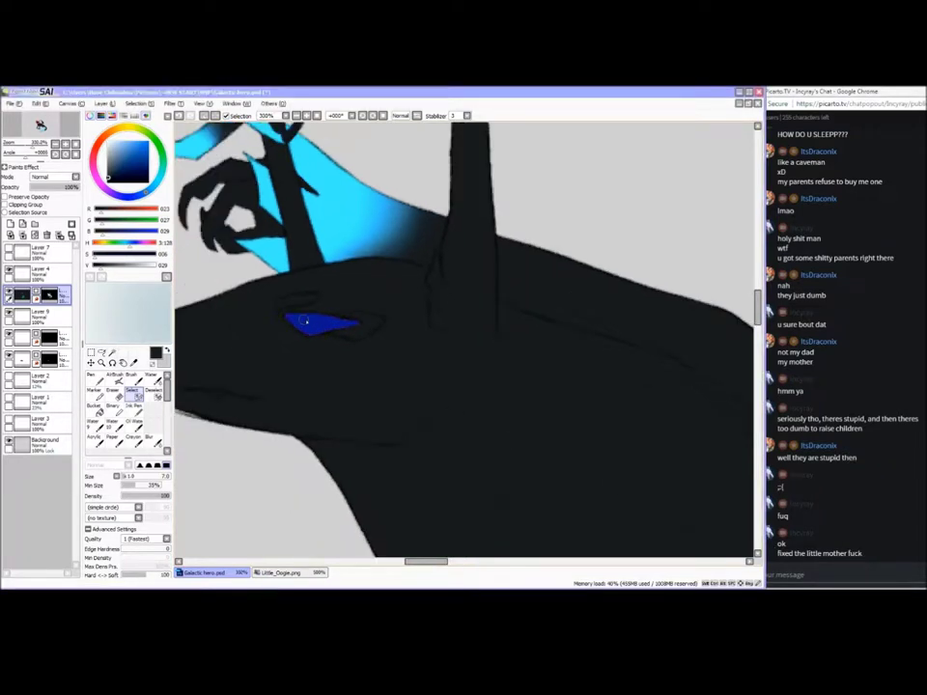
# Add a masked layer above the body color layer and fill the selected eye with medium blue using the pen
pyautogui.click(11, 224)
pyautogui.click(71, 224)
pyautogui.click(98, 380)
pyautogui.moveTo(133, 168); pyautogui.dragTo(138, 160)
pyautogui.moveTo(301, 326); pyautogui.dragTo(341, 323)
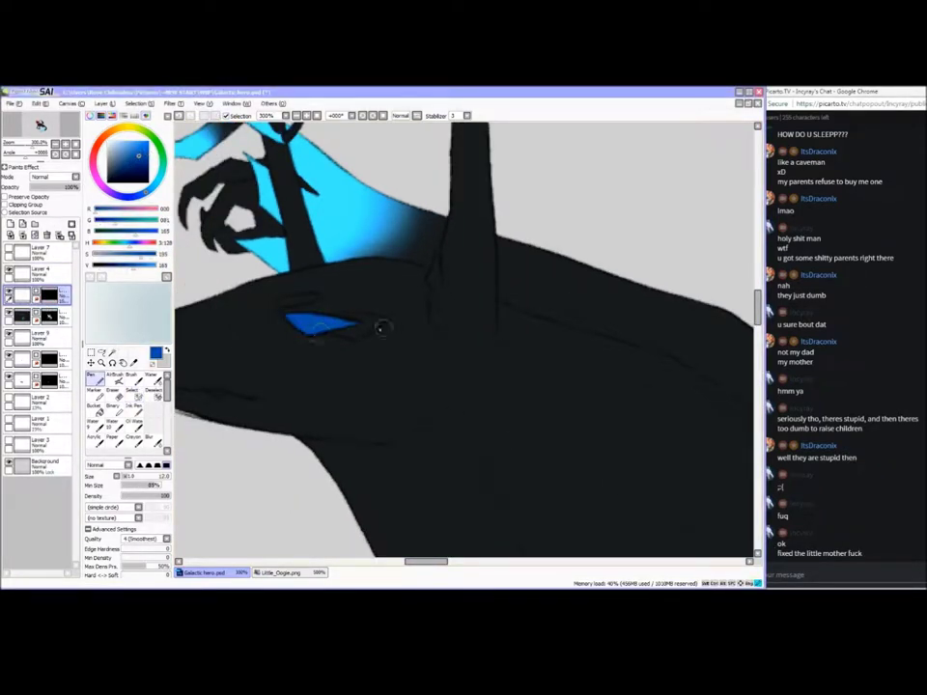
# Increase the eye's hue, saturation and luminescence, and save the drawing
pyautogui.click(173, 103)
pyautogui.click(198, 115)
pyautogui.moveTo(445, 511); pyautogui.dragTo(455, 540)
pyautogui.moveTo(471, 525); pyautogui.dragTo(485, 527)
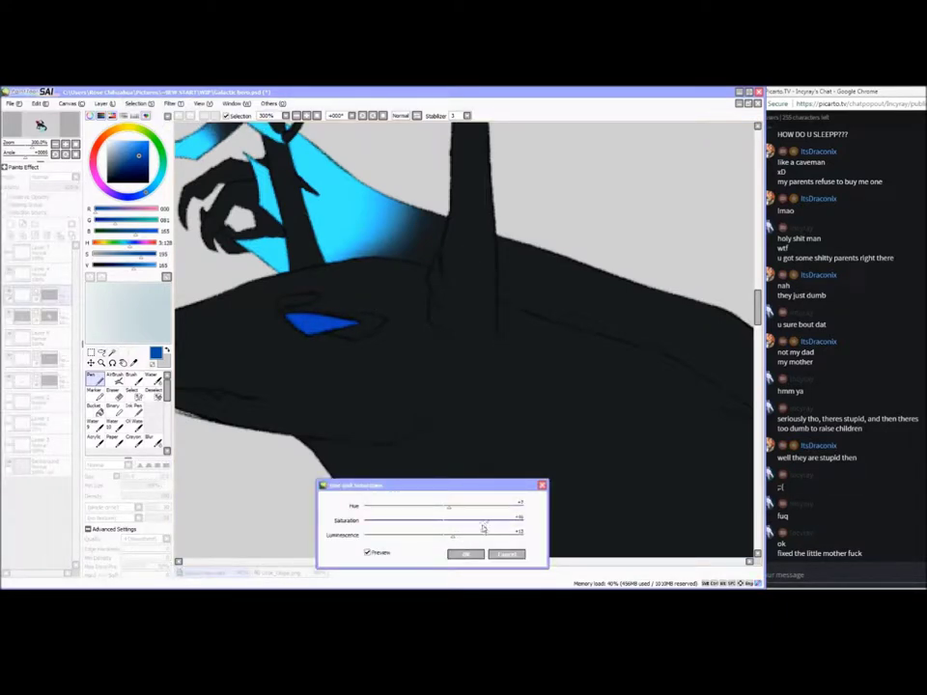
pyautogui.click(465, 554)
pyautogui.click(13, 103)
pyautogui.click(29, 142)
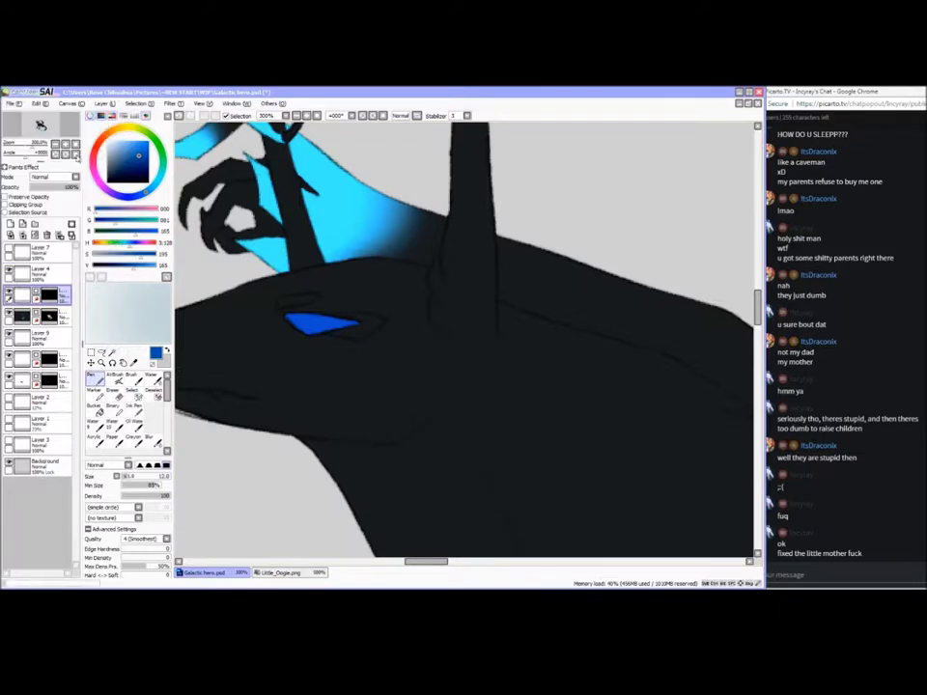
# Lower the body color layer's opacity to 65%, choose black, and mask the small tooth shape below the mouth line
pyautogui.moveTo(32, 147)
pyautogui.mouseDown()
pyautogui.moveTo(41, 125)
pyautogui.moveTo(37, 147)
pyautogui.mouseUp()
pyautogui.click(39, 127)
pyautogui.click(61, 317)
pyautogui.moveTo(73, 188); pyautogui.dragTo(62, 187)
pyautogui.click(108, 181)
pyautogui.click(132, 395)
pyautogui.moveTo(287, 431); pyautogui.dragTo(331, 448)
# Try to fill the small tooth shape with black using the pen
pyautogui.click(94, 380)
pyautogui.hotkey('ctrl', 'd')
pyautogui.moveTo(62, 187); pyautogui.dragTo(79, 188)
pyautogui.hotkey('ctrl', 'z')
pyautogui.hotkey('ctrl', 'z')
pyautogui.hotkey('ctrl', 'z')
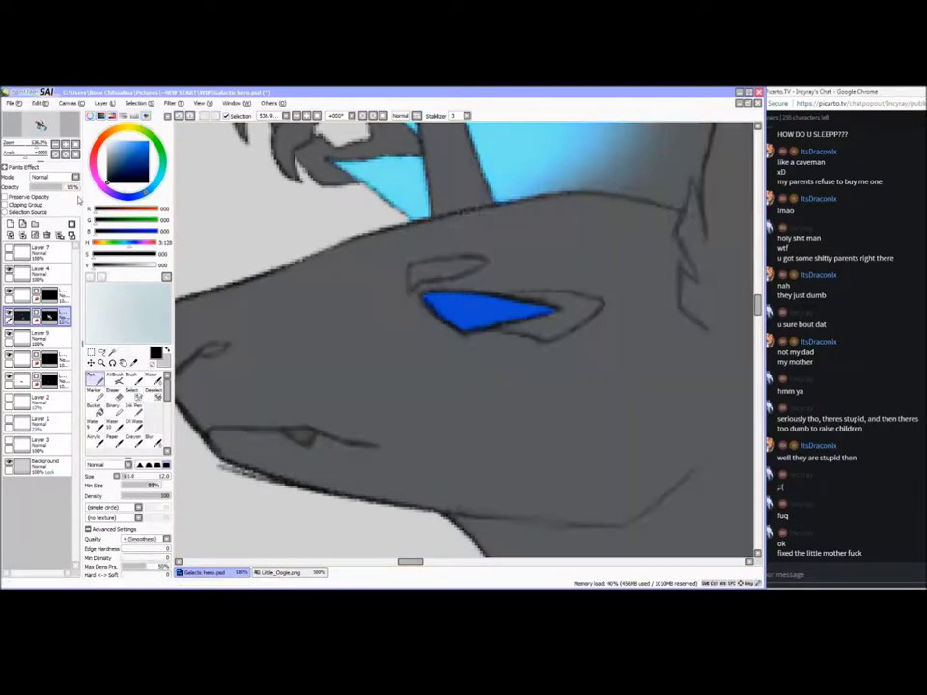
# Restore the layer's opacity to 100%, trim the tooth selection, and fill it with black using the pen
pyautogui.click(78, 188)
pyautogui.click(154, 394)
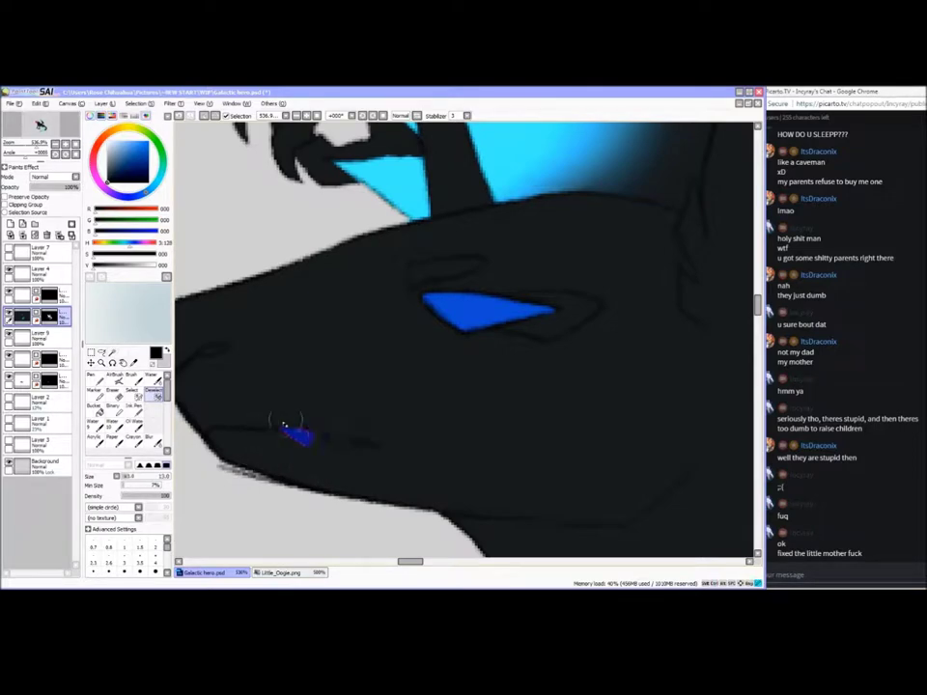
pyautogui.press('n')
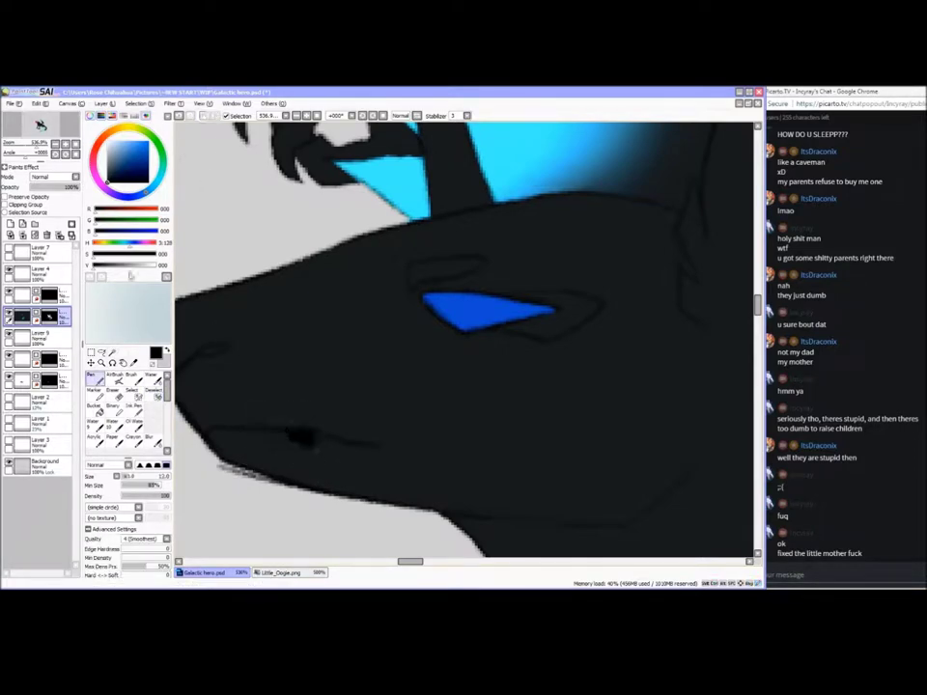
# Mark the toes on the front and hind paws with black using the pen, with the layer at 80% opacity
pyautogui.moveTo(37, 146)
pyautogui.mouseDown()
pyautogui.moveTo(27, 145)
pyautogui.moveTo(41, 128)
pyautogui.moveTo(33, 148)
pyautogui.mouseUp()
pyautogui.moveTo(42, 128); pyautogui.dragTo(39, 127)
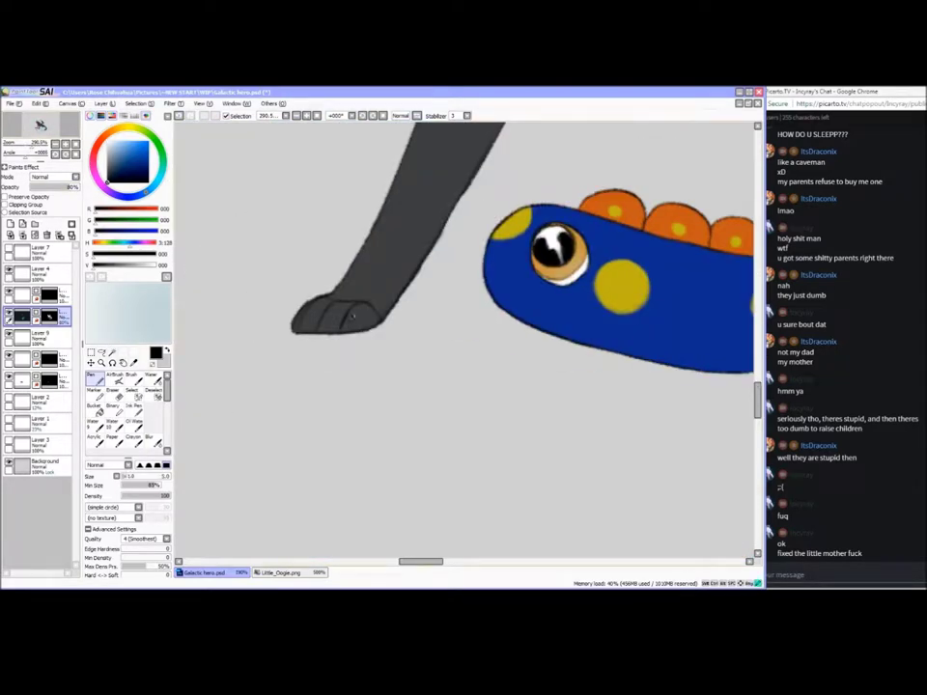
pyautogui.hotkey('ctrl', 'z')
pyautogui.hscroll(8, 310, 323)
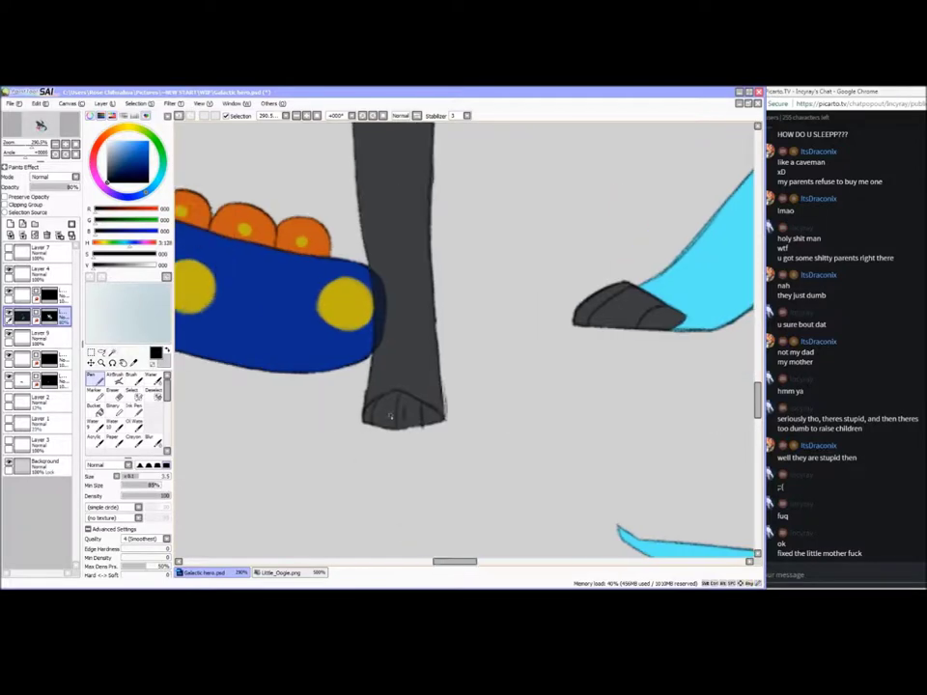
pyautogui.moveTo(453, 561); pyautogui.dragTo(516, 561)
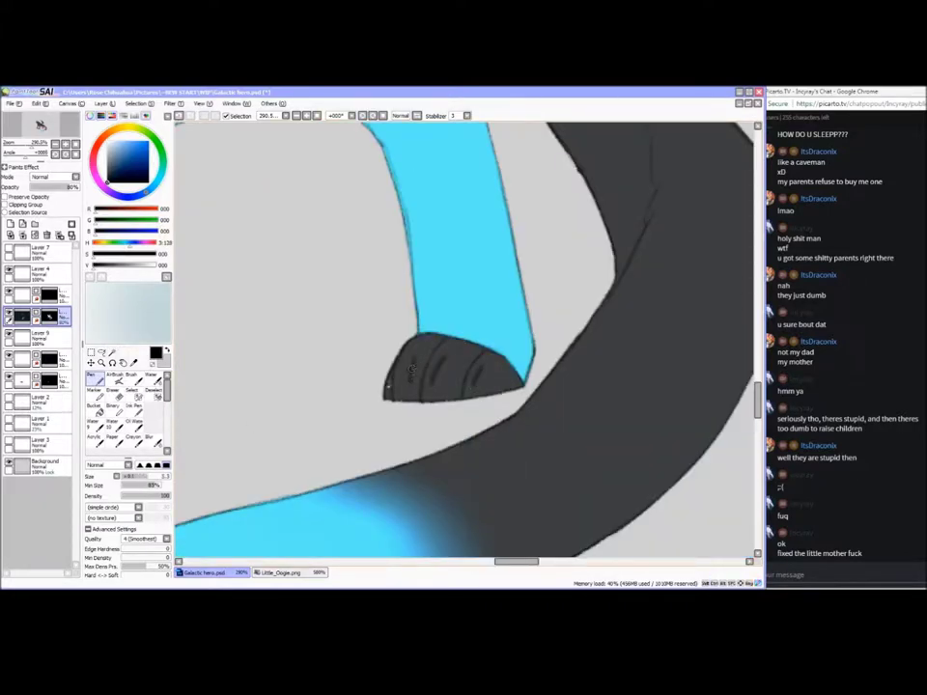
# Return the body color layer to 100% opacity and save the drawing
pyautogui.moveTo(33, 149); pyautogui.dragTo(21, 149)
pyautogui.moveTo(70, 187); pyautogui.dragTo(81, 187)
pyautogui.moveTo(22, 148); pyautogui.dragTo(16, 149)
pyautogui.click(76, 144)
pyautogui.hotkey('ctrl', 's')
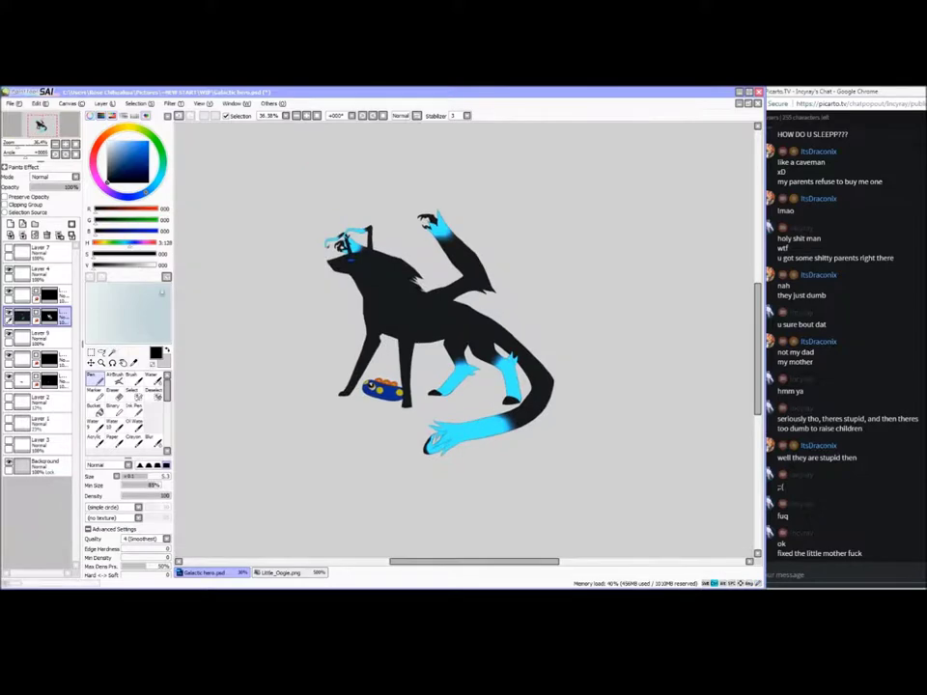
# Paint the tail tip's claw-like marking in the sampled near-black body color (RGB 23, 27, 29) with the pen
pyautogui.scroll(3, 351, 462)
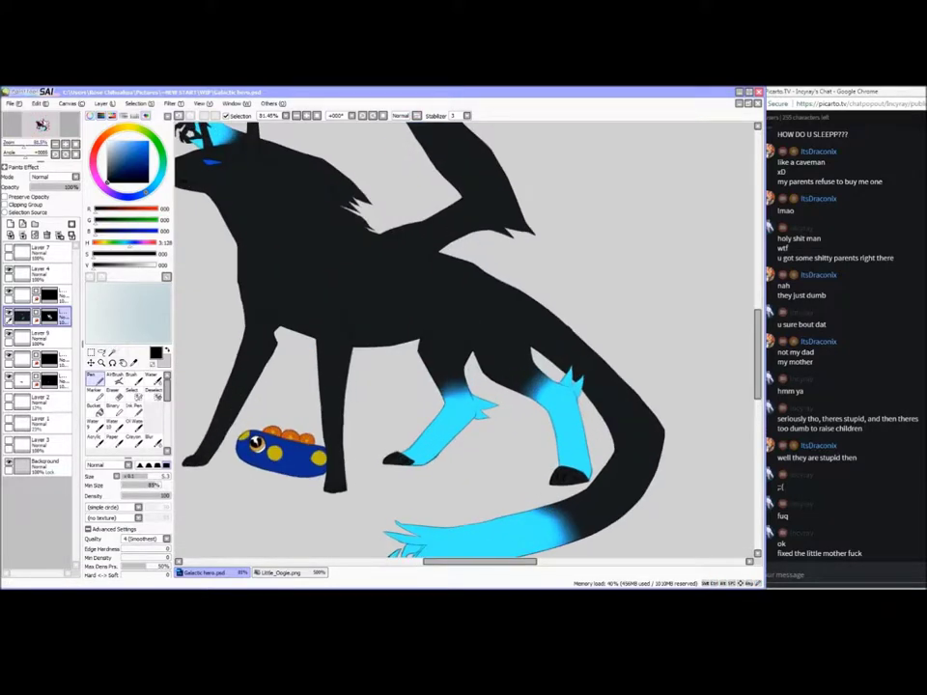
pyautogui.scroll(2, 585, 215)
pyautogui.scroll(2, 584, 214)
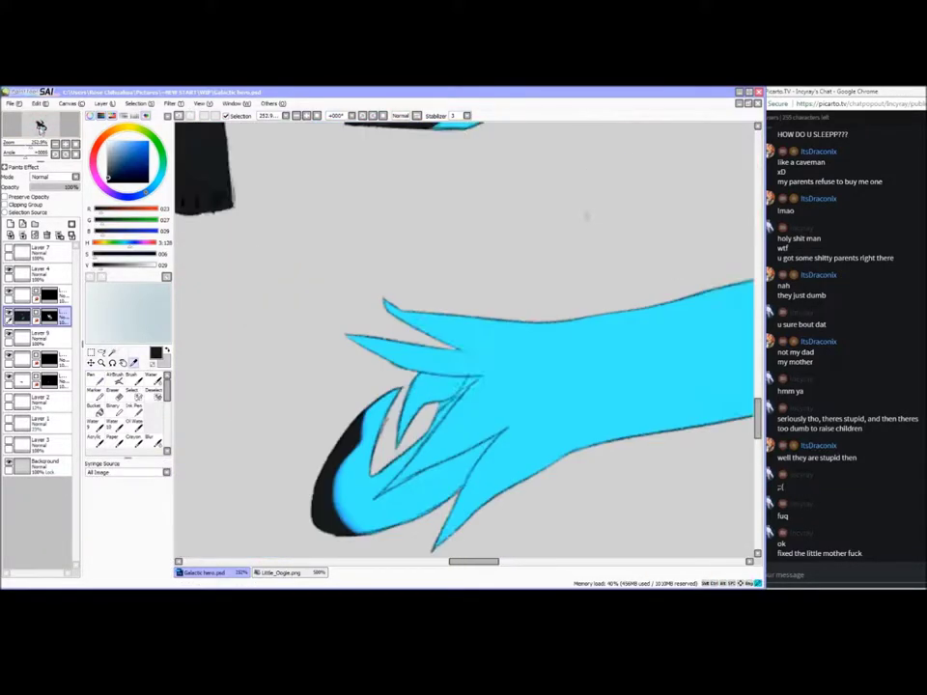
pyautogui.moveTo(352, 492); pyautogui.dragTo(341, 523)
pyautogui.moveTo(146, 476); pyautogui.dragTo(159, 476)
pyautogui.click(117, 475)
pyautogui.click(135, 496)
pyautogui.click(134, 475)
pyautogui.moveTo(345, 489); pyautogui.dragTo(393, 394)
pyautogui.moveTo(413, 401); pyautogui.dragTo(382, 466)
pyautogui.moveTo(462, 470)
pyautogui.mouseDown()
pyautogui.moveTo(428, 507)
pyautogui.moveTo(467, 485)
pyautogui.moveTo(457, 470)
pyautogui.moveTo(373, 515)
pyautogui.moveTo(501, 440)
pyautogui.moveTo(489, 451)
pyautogui.moveTo(526, 426)
pyautogui.mouseUp()
pyautogui.hotkey('ctrl', 'z')
pyautogui.moveTo(428, 437)
pyautogui.mouseDown()
pyautogui.moveTo(448, 410)
pyautogui.moveTo(415, 401)
pyautogui.moveTo(429, 384)
pyautogui.moveTo(458, 388)
pyautogui.moveTo(450, 387)
pyautogui.mouseUp()
# Lower the layer's opacity and repaint the dark overspill around the tail-tip marking with the sampled bright cyan
pyautogui.moveTo(69, 188); pyautogui.dragTo(80, 188)
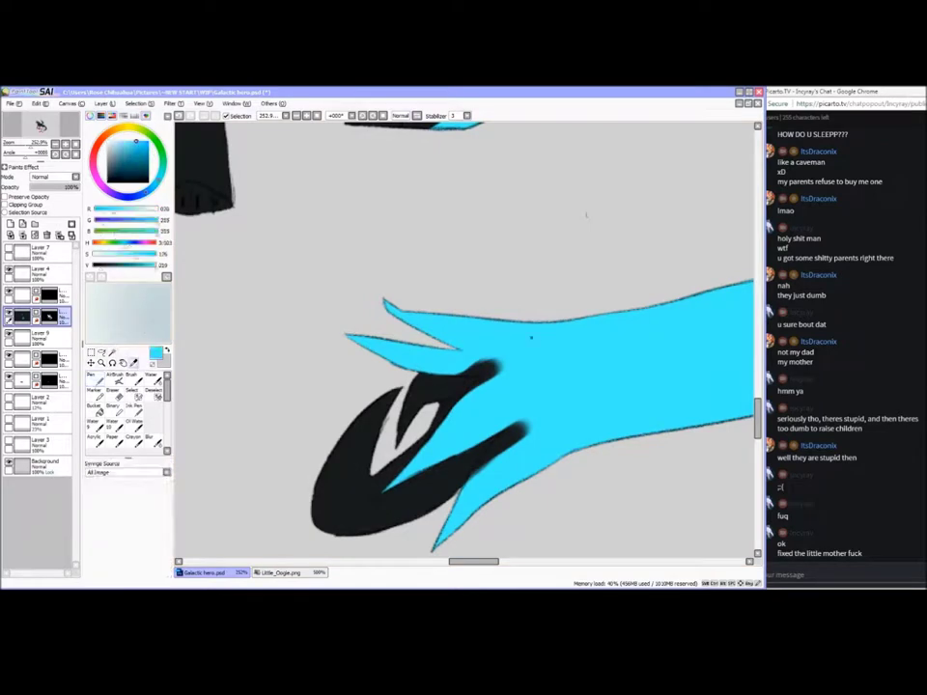
pyautogui.keyDown('alt'); pyautogui.click(538, 338); pyautogui.keyUp('alt')
pyautogui.click(59, 187)
pyautogui.moveTo(495, 365); pyautogui.dragTo(448, 368)
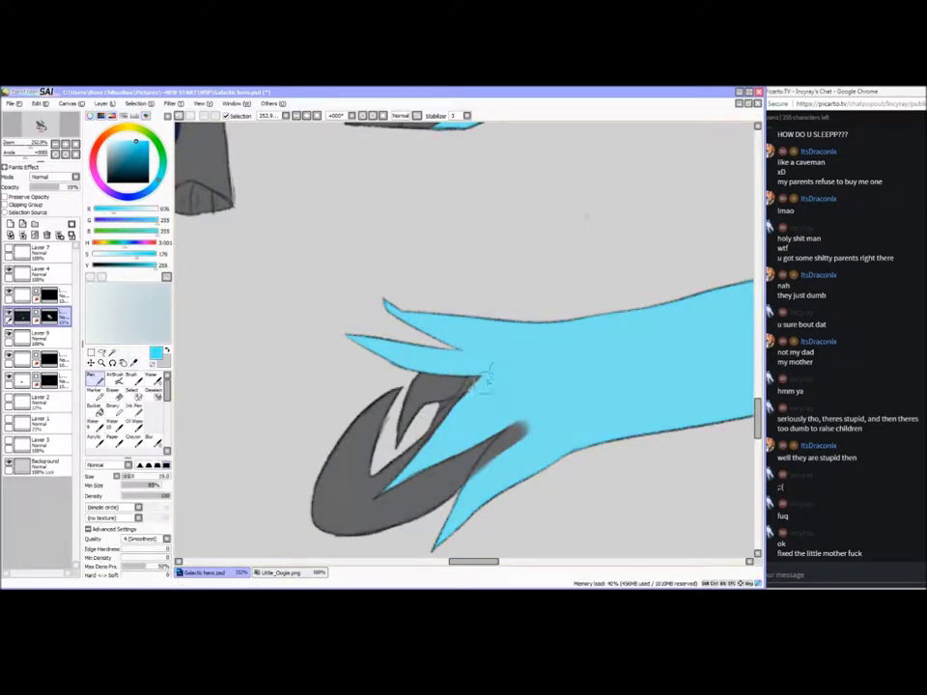
pyautogui.moveTo(516, 441)
pyautogui.mouseDown()
pyautogui.moveTo(476, 490)
pyautogui.moveTo(524, 428)
pyautogui.mouseUp()
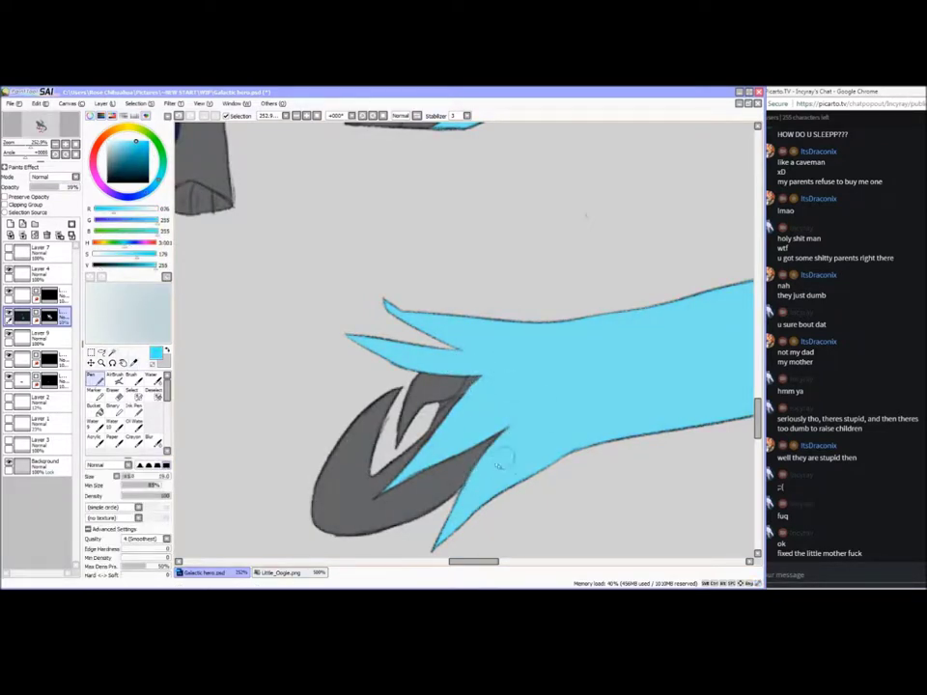
# Switch to the browser, skip to the next track of The Trembling Giant on Bandcamp, and return to the drawing
pyautogui.click(33, 556)
pyautogui.click(337, 93)
pyautogui.click(413, 315)
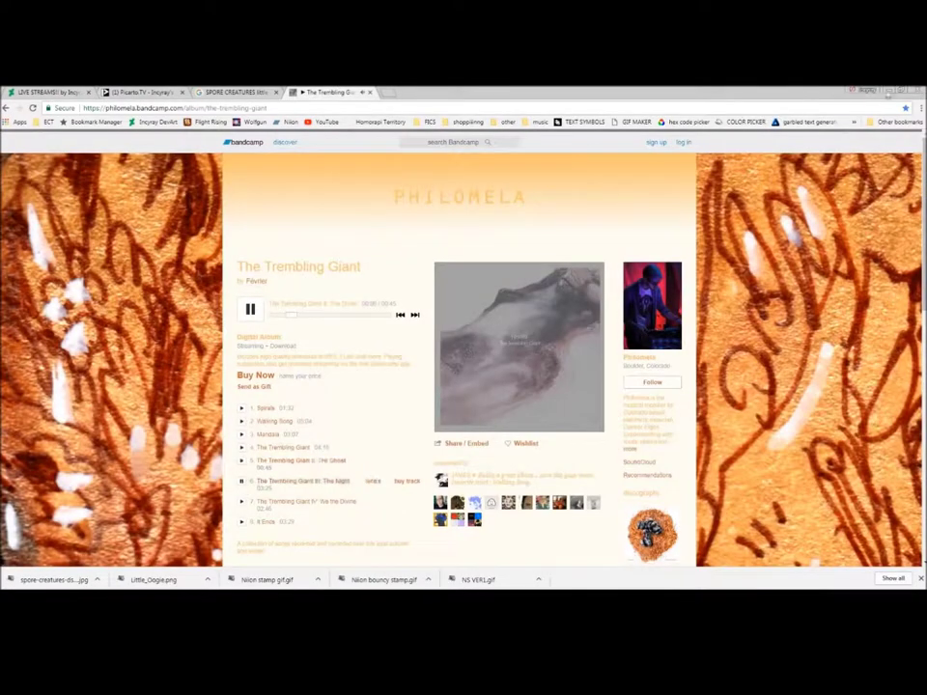
pyautogui.hotkey('alt', 'Tab')
# Restore the body color layer to 100% opacity and choose pure black as the drawing color
pyautogui.click(79, 187)
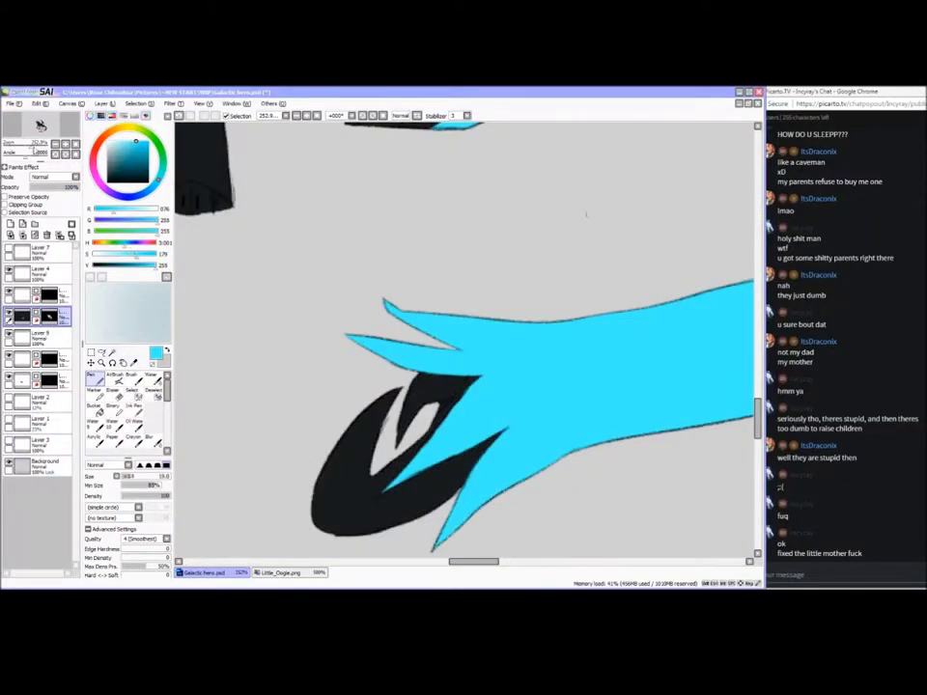
pyautogui.moveTo(30, 146); pyautogui.dragTo(22, 147)
pyautogui.click(42, 125)
pyautogui.click(108, 182)
# With the layer's opacity lowered, select the tail-tip marking with the Magic Wand and fill it with pure black using the pen
pyautogui.click(27, 147)
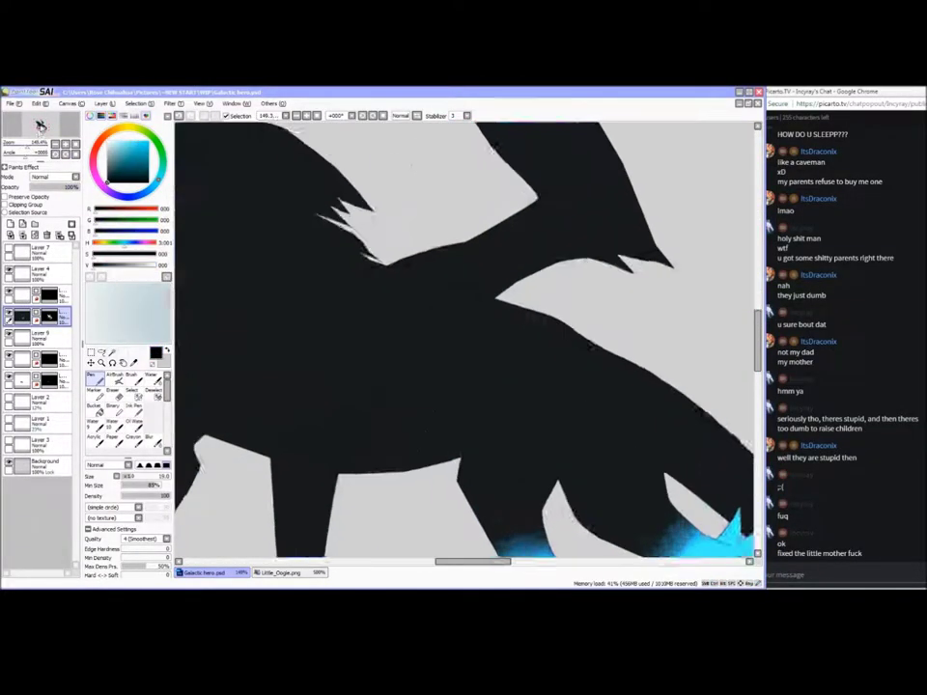
pyautogui.click(41, 133)
pyautogui.click(63, 187)
pyautogui.click(35, 147)
pyautogui.moveTo(240, 397)
pyautogui.mouseDown()
pyautogui.moveTo(275, 418)
pyautogui.moveTo(331, 320)
pyautogui.moveTo(366, 386)
pyautogui.moveTo(327, 410)
pyautogui.mouseUp()
pyautogui.click(112, 352)
pyautogui.click(242, 372)
pyautogui.click(97, 379)
pyautogui.moveTo(422, 341)
pyautogui.mouseDown()
pyautogui.moveTo(373, 377)
pyautogui.moveTo(475, 321)
pyautogui.moveTo(456, 329)
pyautogui.moveTo(412, 391)
pyautogui.moveTo(475, 321)
pyautogui.moveTo(374, 393)
pyautogui.moveTo(313, 367)
pyautogui.moveTo(443, 225)
pyautogui.moveTo(422, 285)
pyautogui.moveTo(441, 207)
pyautogui.moveTo(423, 198)
pyautogui.moveTo(407, 218)
pyautogui.moveTo(412, 211)
pyautogui.moveTo(362, 295)
pyautogui.mouseUp()
pyautogui.hotkey('ctrl', 'd')
# Clear the selection, return the layer to 100% opacity, and save the drawing
pyautogui.moveTo(70, 188); pyautogui.dragTo(88, 193)
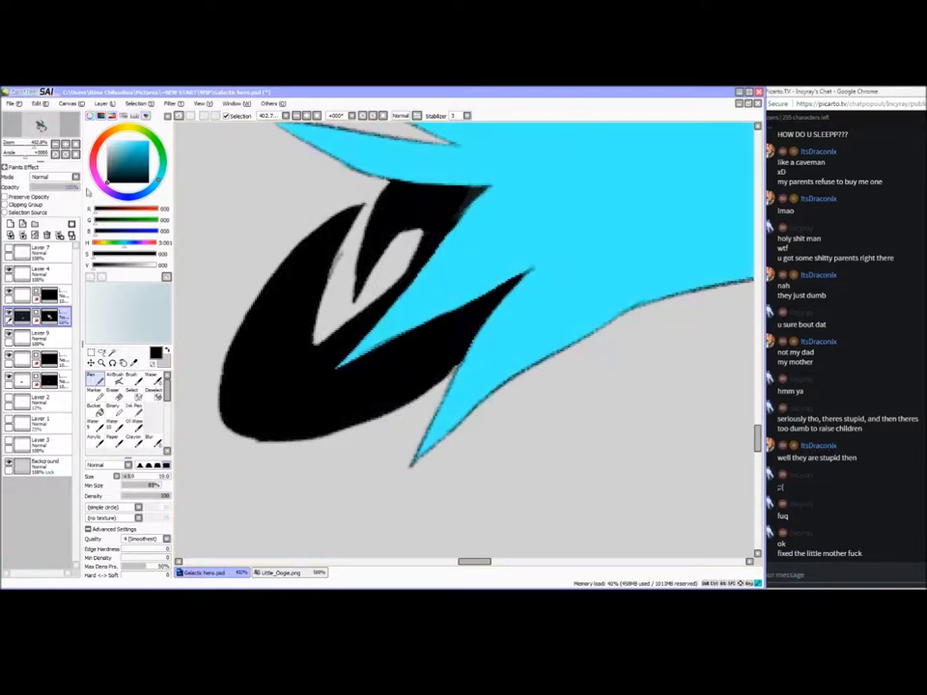
pyautogui.hotkey('ctrl', 'z')
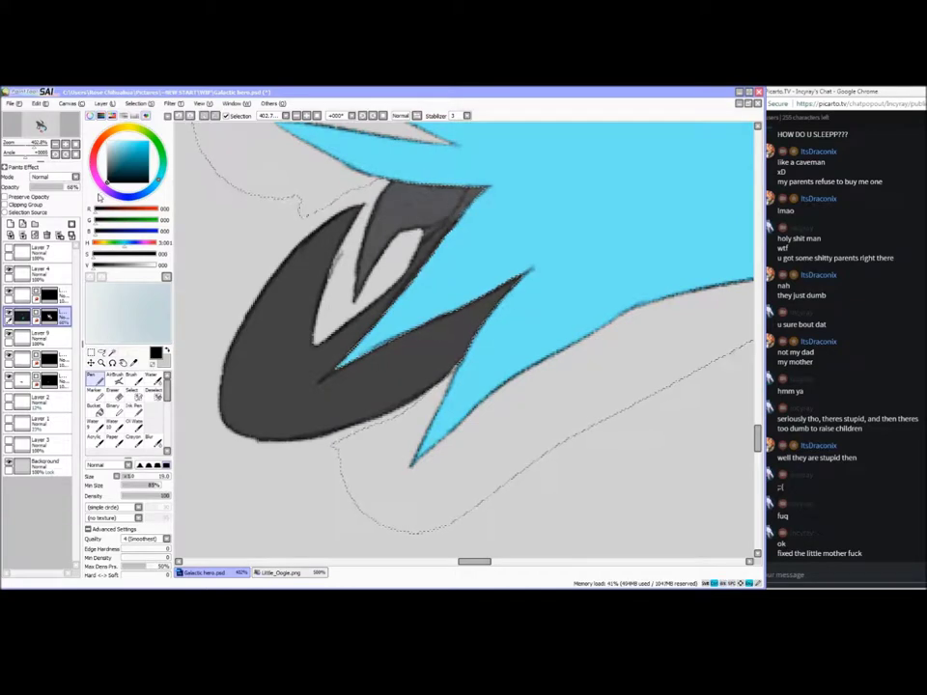
pyautogui.hotkey('ctrl', 'd')
pyautogui.moveTo(72, 188); pyautogui.dragTo(84, 189)
pyautogui.moveTo(33, 146); pyautogui.dragTo(23, 147)
pyautogui.click(41, 126)
pyautogui.hotkey('ctrl', 's')
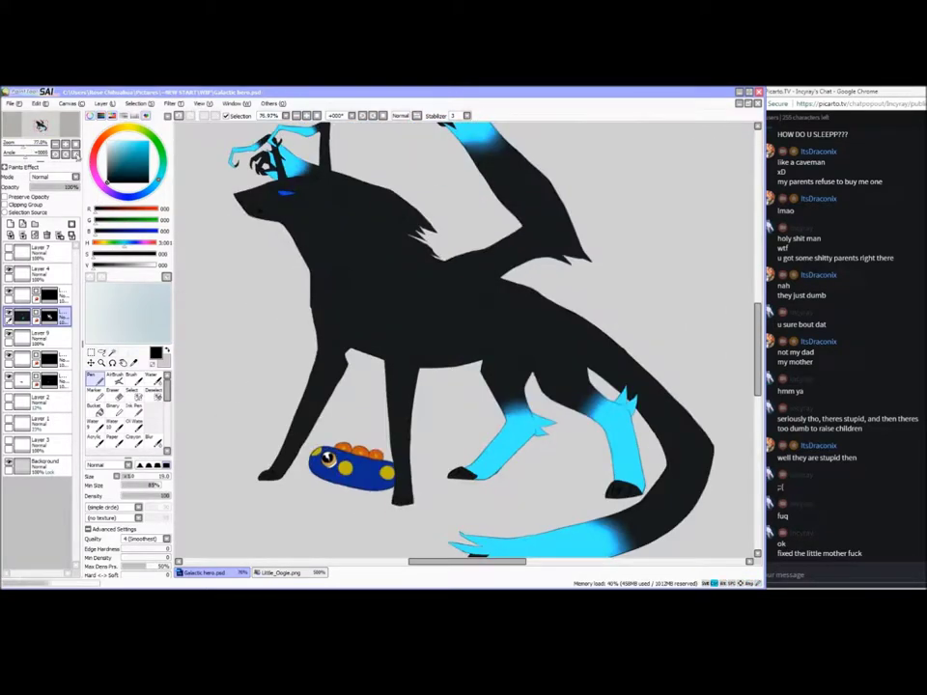
# Group the creature's color layers in a new layer folder below Layer 4 and collapse the folder
pyautogui.click(75, 143)
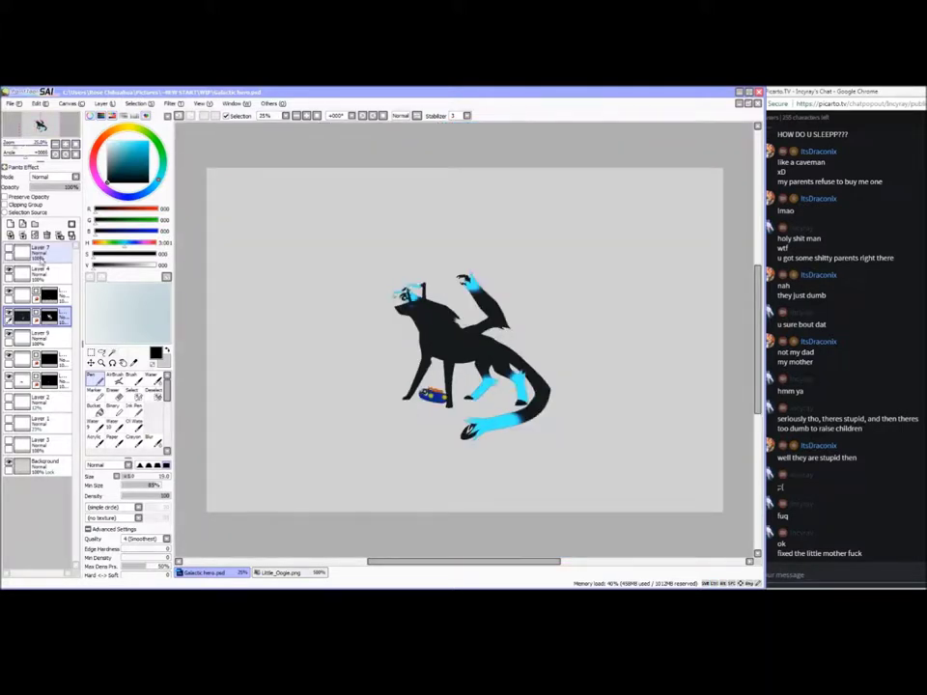
pyautogui.click(41, 270)
pyautogui.click(35, 224)
pyautogui.moveTo(52, 401); pyautogui.dragTo(44, 277)
pyautogui.moveTo(52, 401); pyautogui.dragTo(53, 287)
pyautogui.moveTo(44, 402); pyautogui.dragTo(46, 287)
pyautogui.moveTo(44, 401); pyautogui.dragTo(45, 287)
pyautogui.moveTo(41, 401); pyautogui.dragTo(31, 288)
pyautogui.click(22, 315)
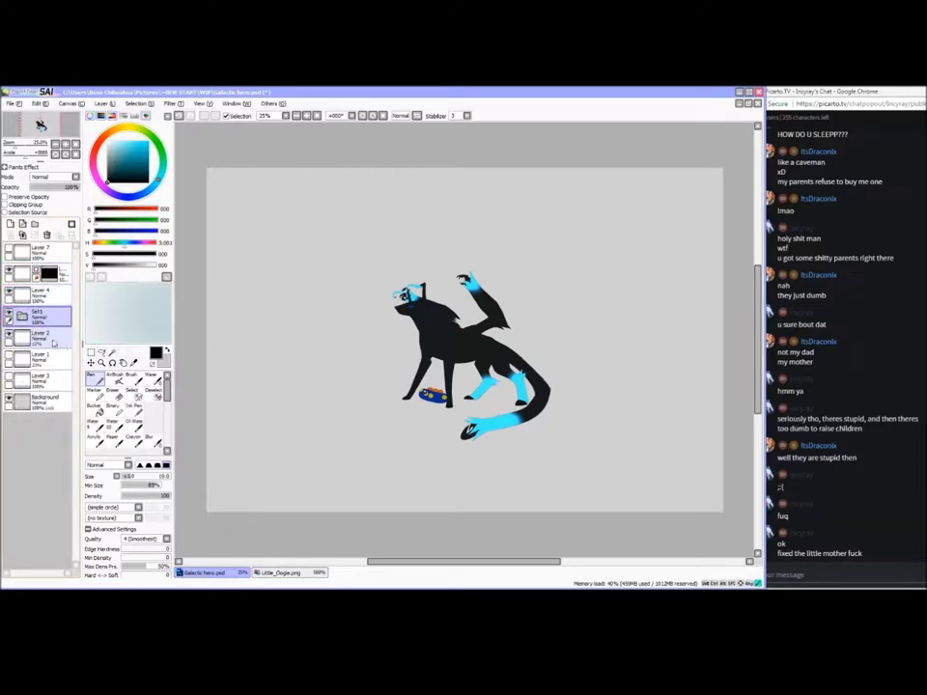
# Add a new background layer directly below the layer folder
pyautogui.click(10, 223)
pyautogui.click(90, 362)
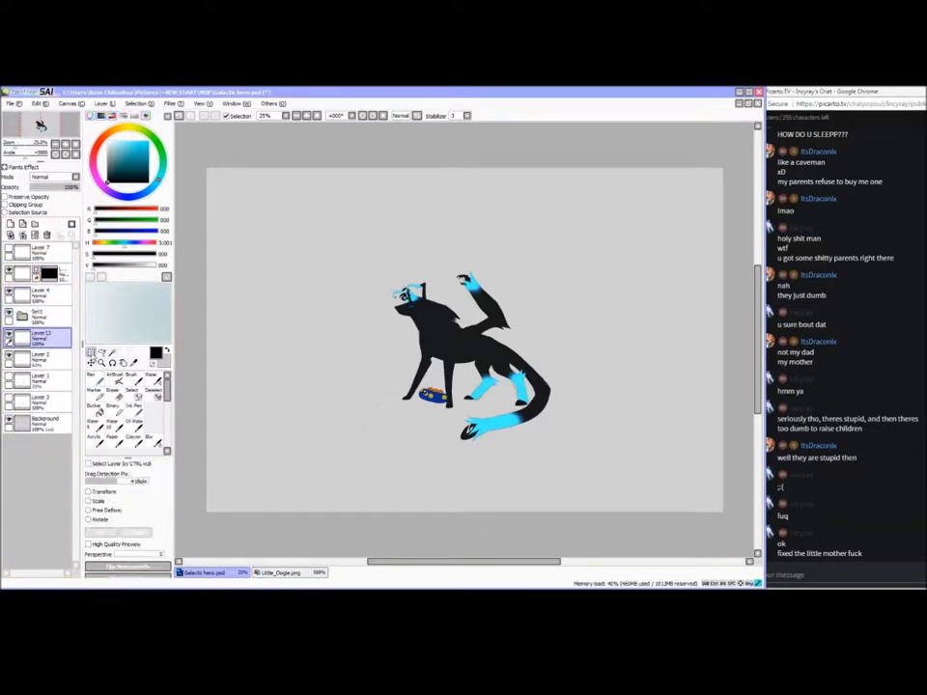
pyautogui.click(9, 377)
pyautogui.moveTo(238, 236); pyautogui.dragTo(721, 478)
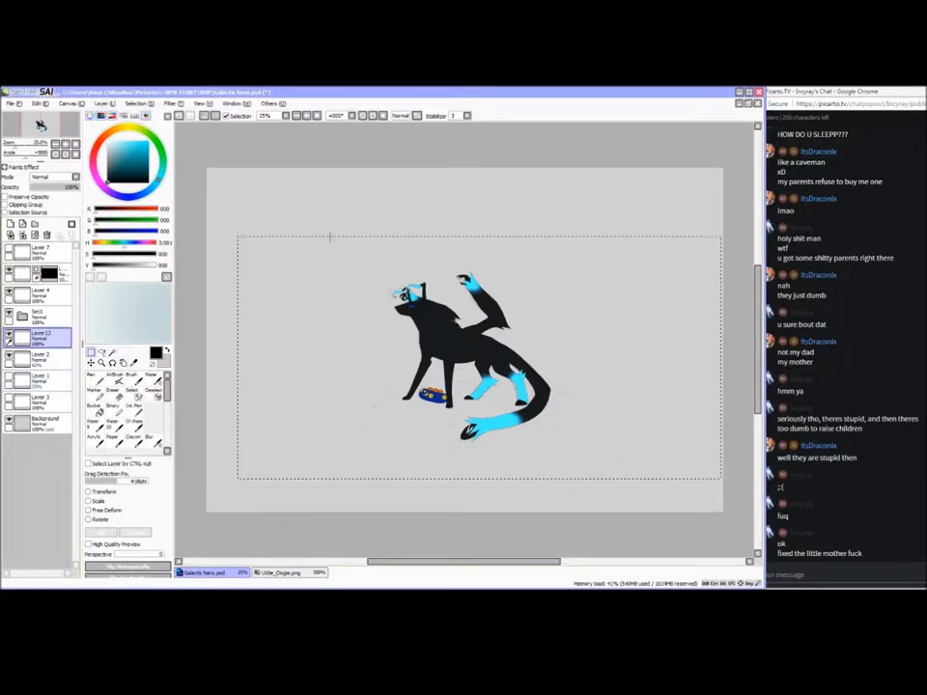
pyautogui.hotkey('ctrl', 'd')
pyautogui.moveTo(645, 460)
pyautogui.mouseDown()
pyautogui.moveTo(596, 442)
pyautogui.moveTo(534, 387)
pyautogui.moveTo(550, 418)
pyautogui.mouseUp()
pyautogui.hotkey('ctrl', 'd')
# Save the drawing and crop the canvas to a wide rectangular selection around the creature
pyautogui.hotkey('ctrl', 's')
pyautogui.moveTo(717, 465); pyautogui.dragTo(235, 204)
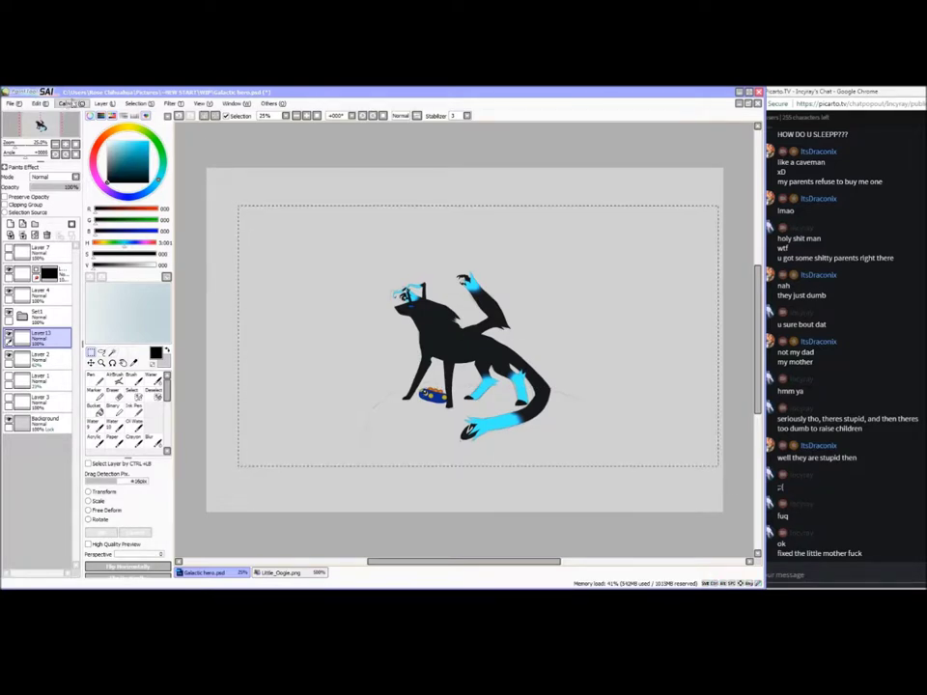
pyautogui.keyDown('alt'); pyautogui.click(249, 336); pyautogui.keyUp('alt')
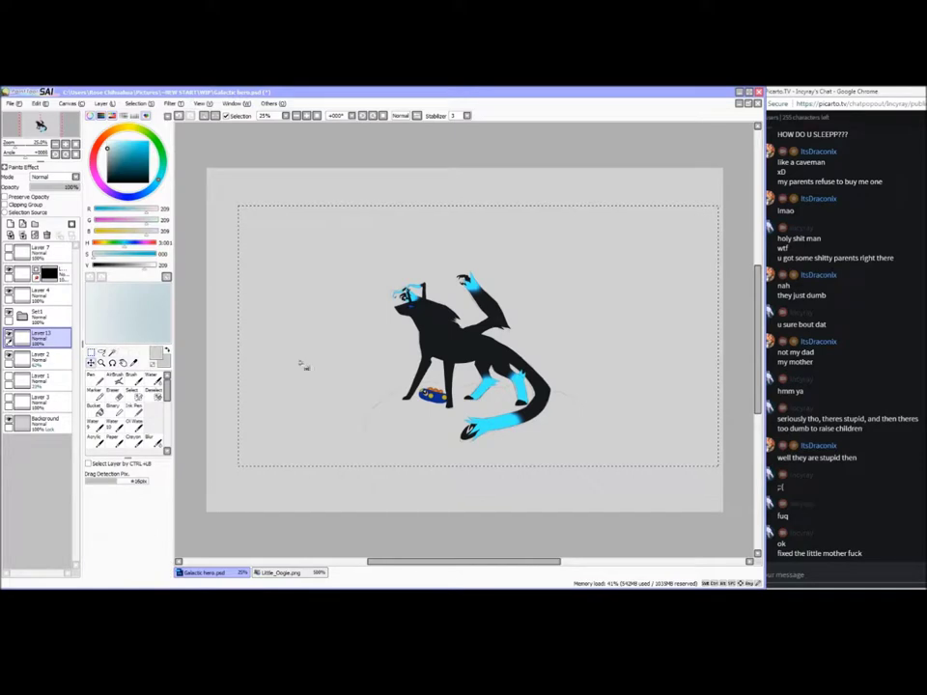
pyautogui.click(137, 103)
pyautogui.click(100, 134)
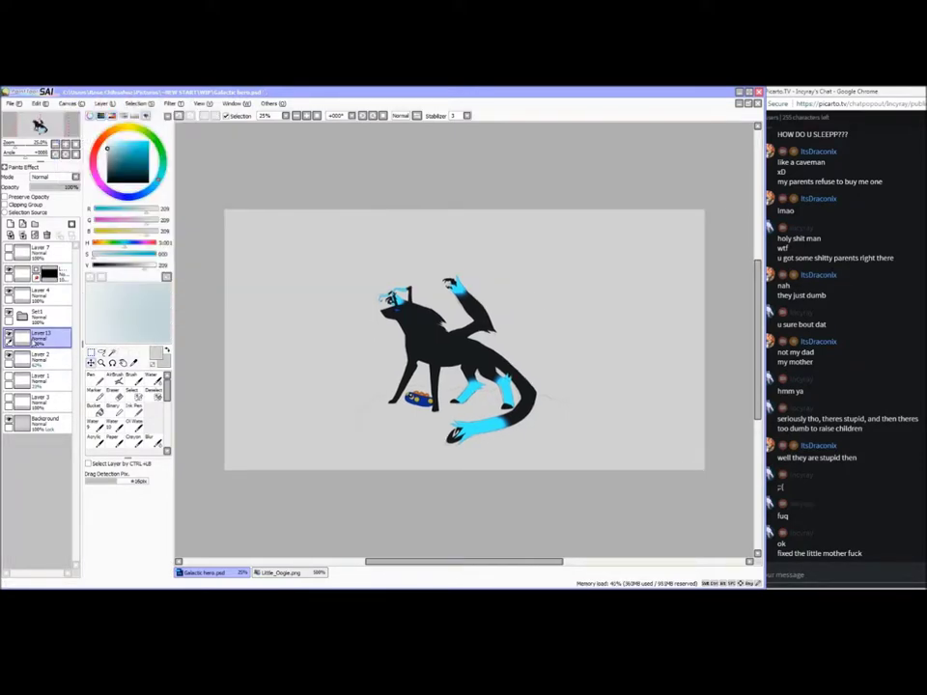
# Fill the new background layer with light orange using the Bucket
pyautogui.click(98, 380)
pyautogui.click(115, 129)
pyautogui.click(125, 142)
pyautogui.moveTo(125, 142); pyautogui.dragTo(138, 142)
pyautogui.click(148, 475)
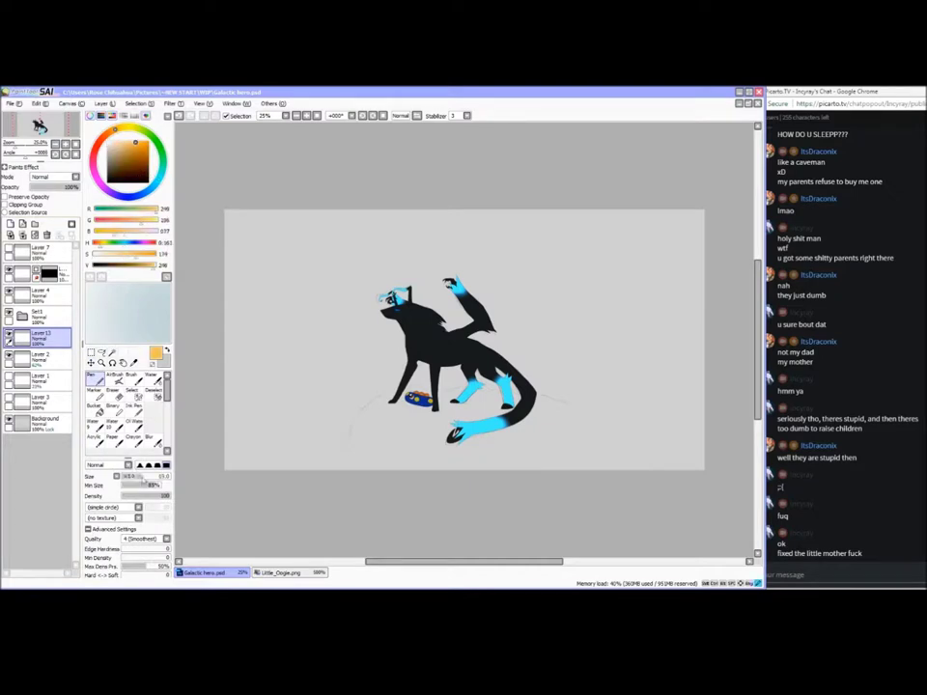
pyautogui.click(98, 409)
pyautogui.click(280, 377)
# Start the sky in the canvas's upper-left corner with light cyan (RGB 154, 252, 236) using the pen at size 500
pyautogui.click(98, 380)
pyautogui.click(160, 174)
pyautogui.click(125, 141)
pyautogui.moveTo(130, 476); pyautogui.dragTo(170, 476)
pyautogui.moveTo(218, 205)
pyautogui.mouseDown()
pyautogui.moveTo(324, 193)
pyautogui.moveTo(274, 199)
pyautogui.mouseUp()
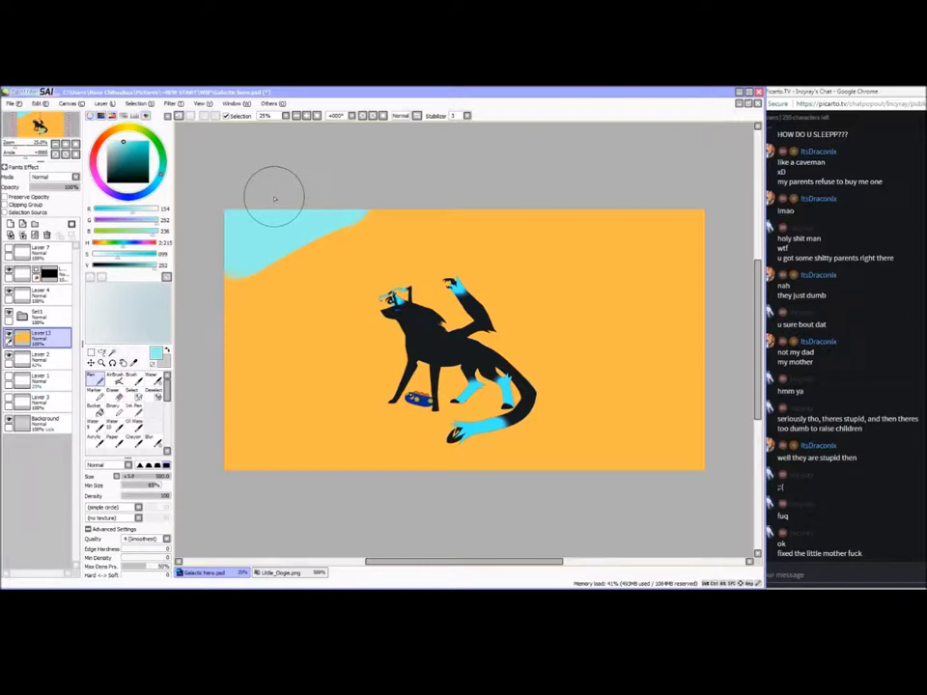
# Move Layer 2 above the orange layer and paint a cyan sky arc along the top of the orange layer
pyautogui.doubleClick(58, 358)
pyautogui.click(539, 308)
pyautogui.moveTo(63, 358); pyautogui.dragTo(67, 330)
pyautogui.click(60, 358)
pyautogui.moveTo(237, 263); pyautogui.dragTo(632, 224)
pyautogui.moveTo(555, 227)
pyautogui.mouseDown()
pyautogui.moveTo(600, 254)
pyautogui.moveTo(604, 299)
pyautogui.mouseUp()
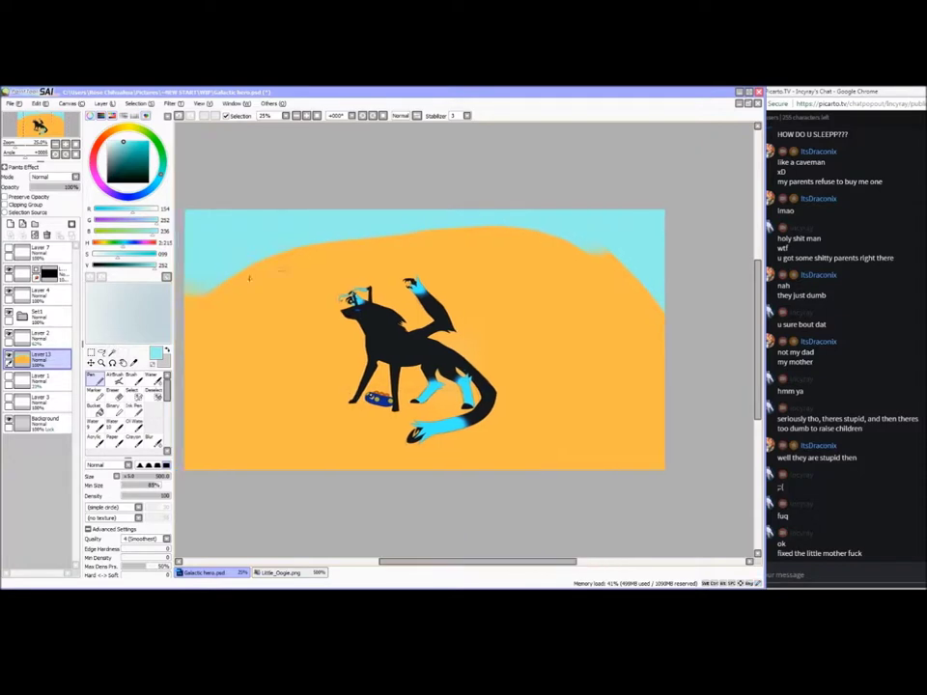
# Soften the boundary between the cyan sky and the orange background with the Blur tool at size 500
pyautogui.scroll(-3, 286, 328)
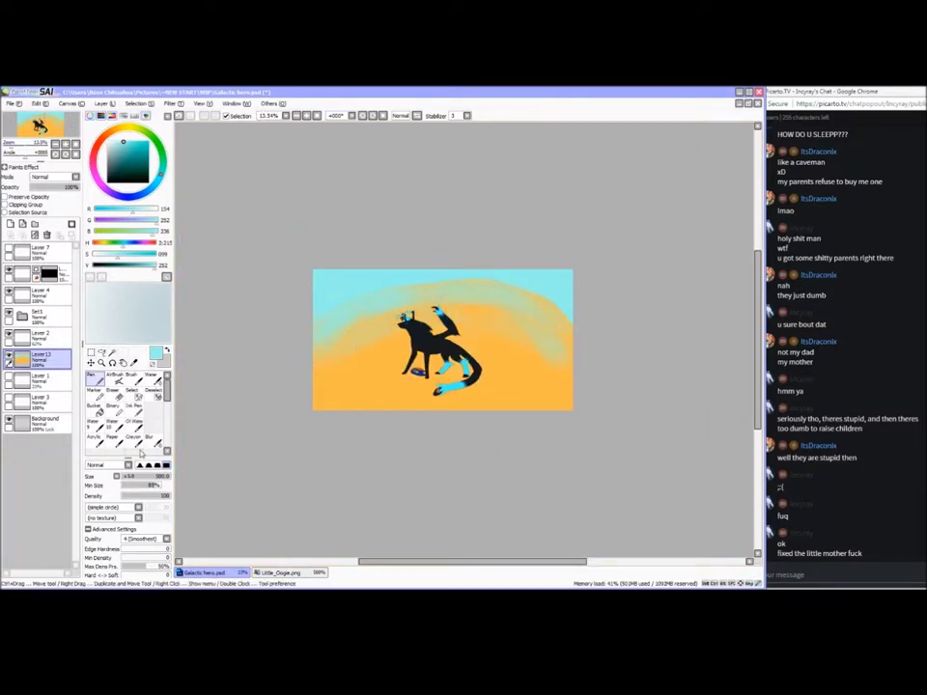
pyautogui.click(149, 439)
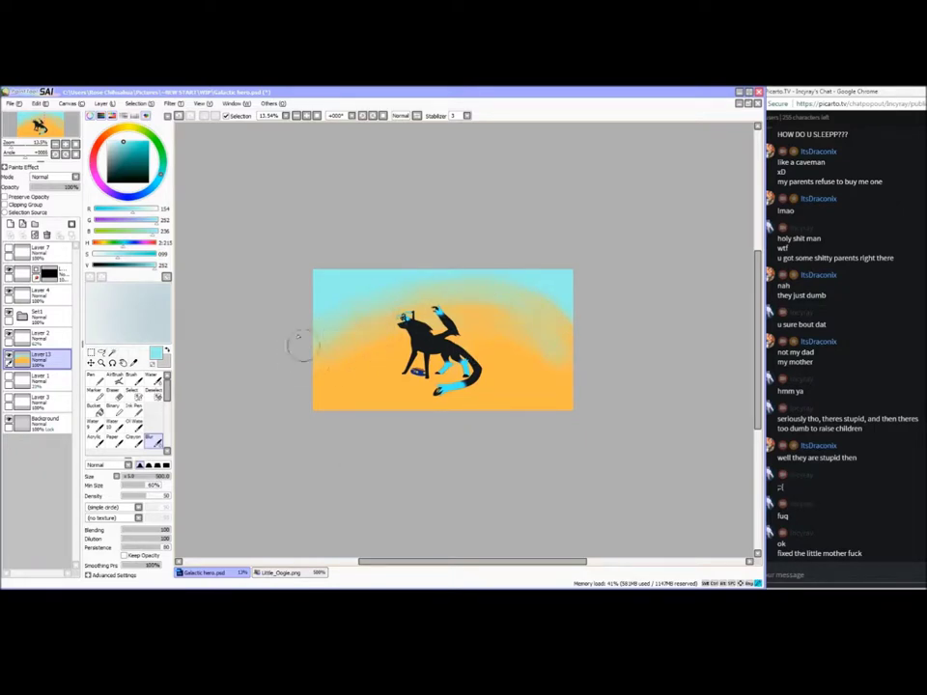
pyautogui.moveTo(555, 325); pyautogui.dragTo(509, 287)
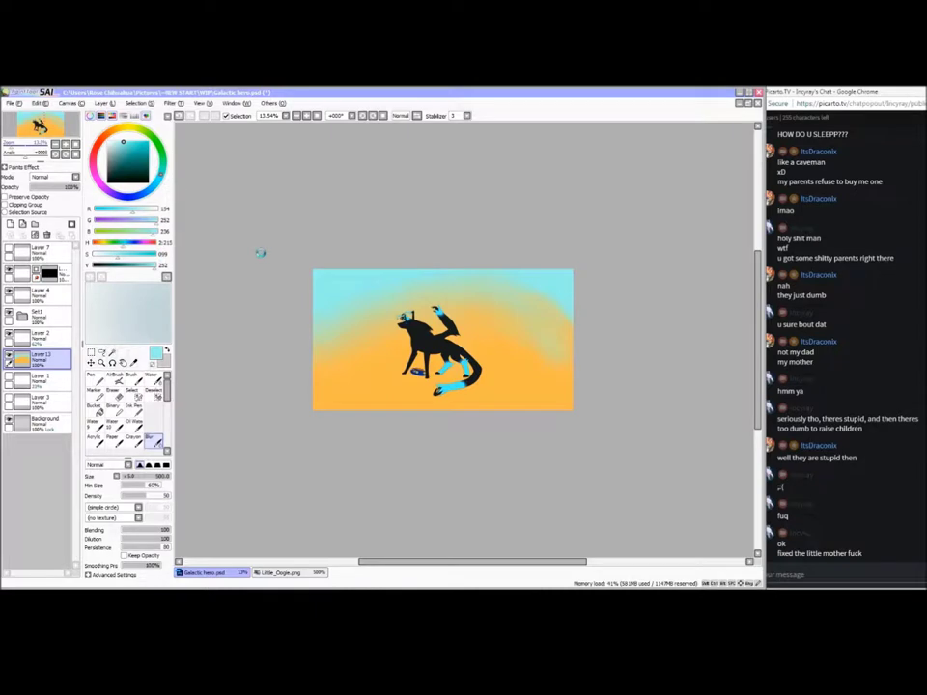
pyautogui.scroll(5, 525, 320)
pyautogui.moveTo(31, 145); pyautogui.dragTo(13, 144)
# Sample the pale green transition color and blend it into the sky with the Water brush
pyautogui.click(133, 362)
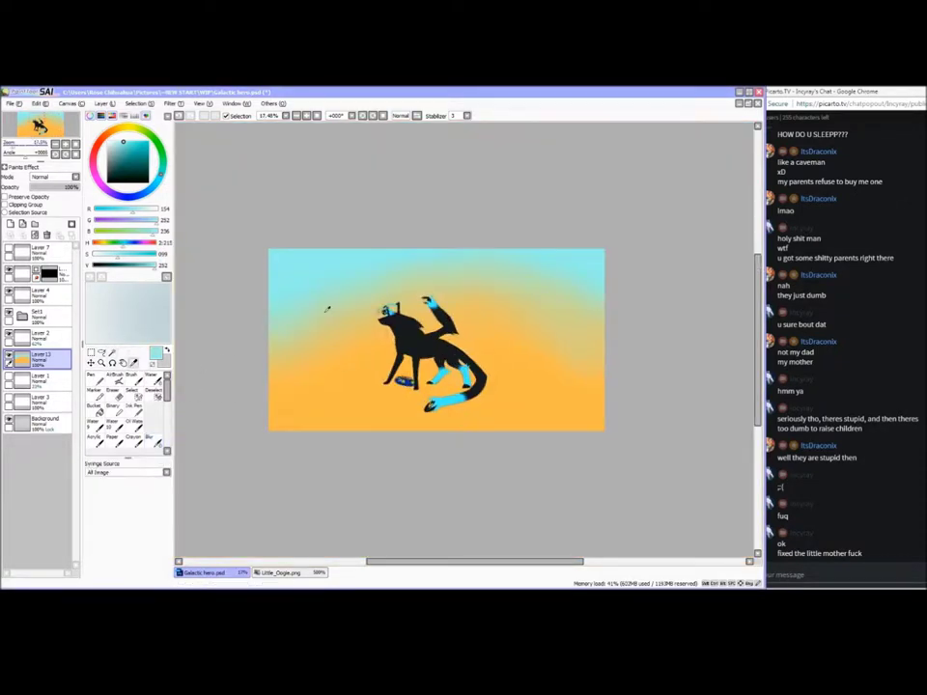
pyautogui.click(325, 309)
pyautogui.click(152, 380)
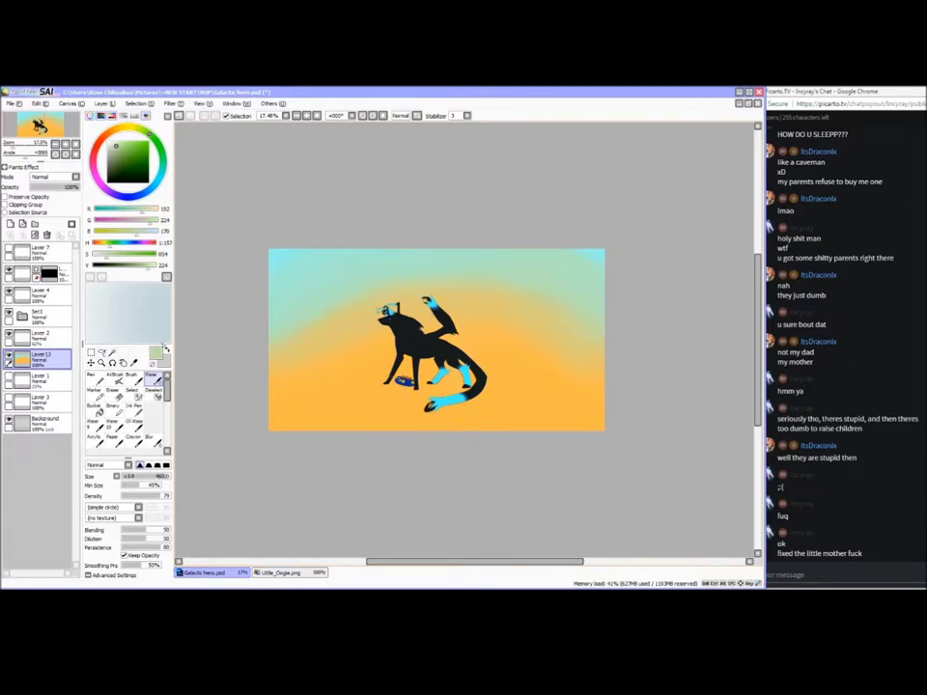
# Sample the tan transition color, blend it along the sky's border with the Water brush, and smooth the gradient with Blur
pyautogui.doubleClick(134, 363)
pyautogui.click(510, 308)
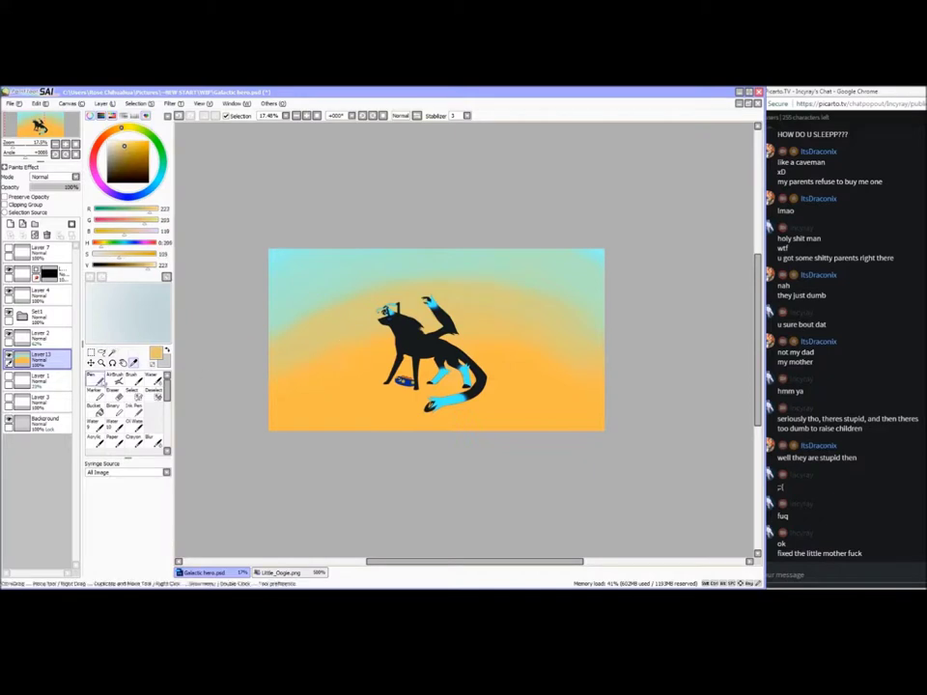
pyautogui.click(95, 380)
pyautogui.click(153, 380)
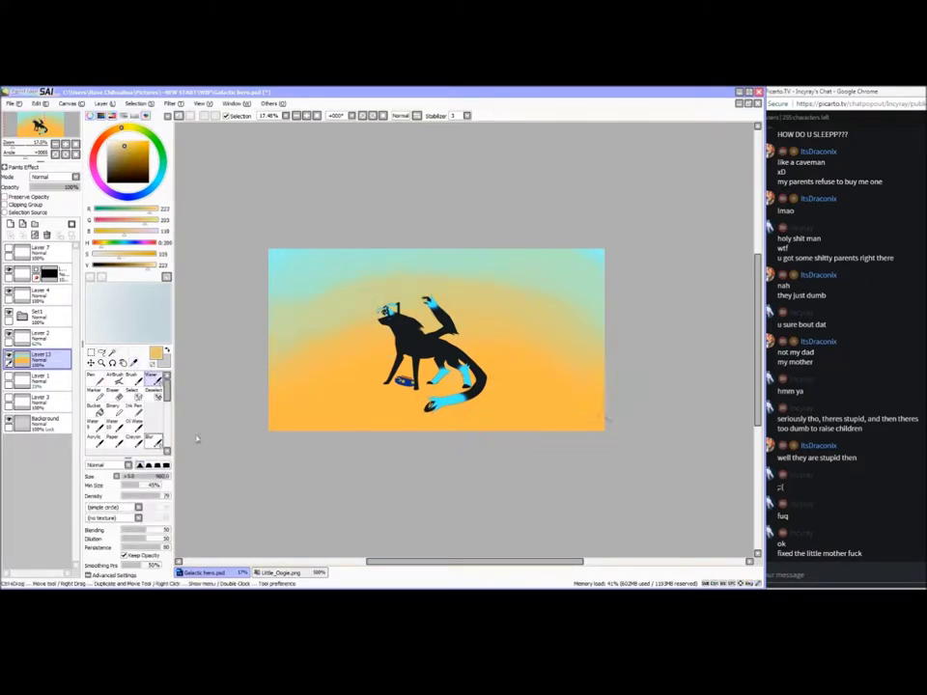
pyautogui.click(152, 439)
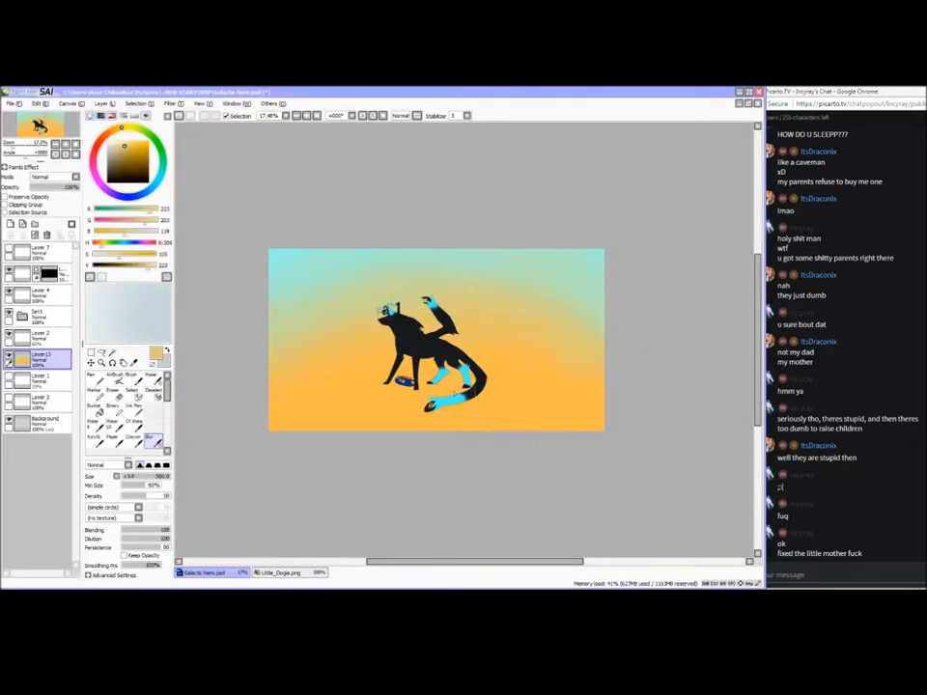
# Send the stream chat messages "oh sai", "u and your.." and "kismesis with gradients"
pyautogui.click(875, 574)
pyautogui.write('oh sai')
pyautogui.press('Return')
pyautogui.write('u and your')
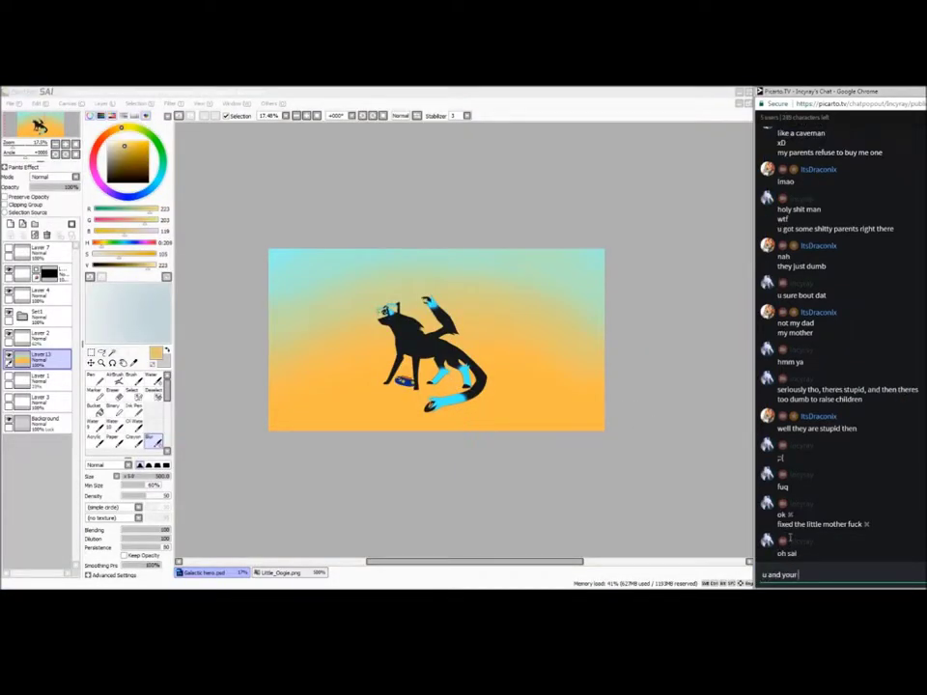
pyautogui.write('.')
pyautogui.press('Return')
pyautogui.write('kismesis with gradients')
pyautogui.press('Return')
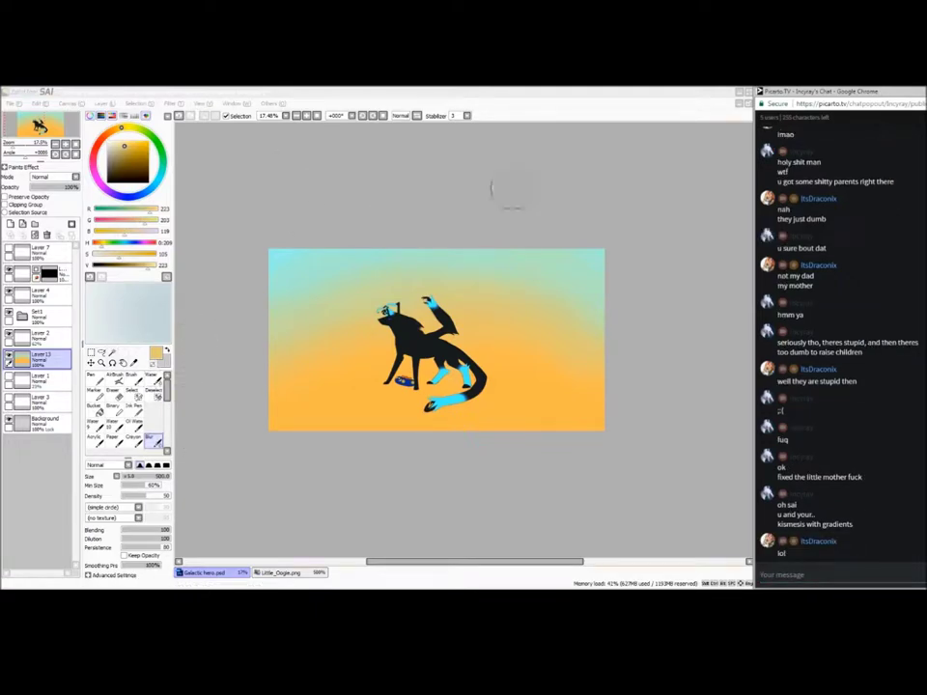
# Save the drawing and close both open documents
pyautogui.hotkey('ctrl', 'shift', 's')
pyautogui.click(847, 332)
pyautogui.hotkey('ctrl', 'w')
pyautogui.hotkey('ctrl', 'w')
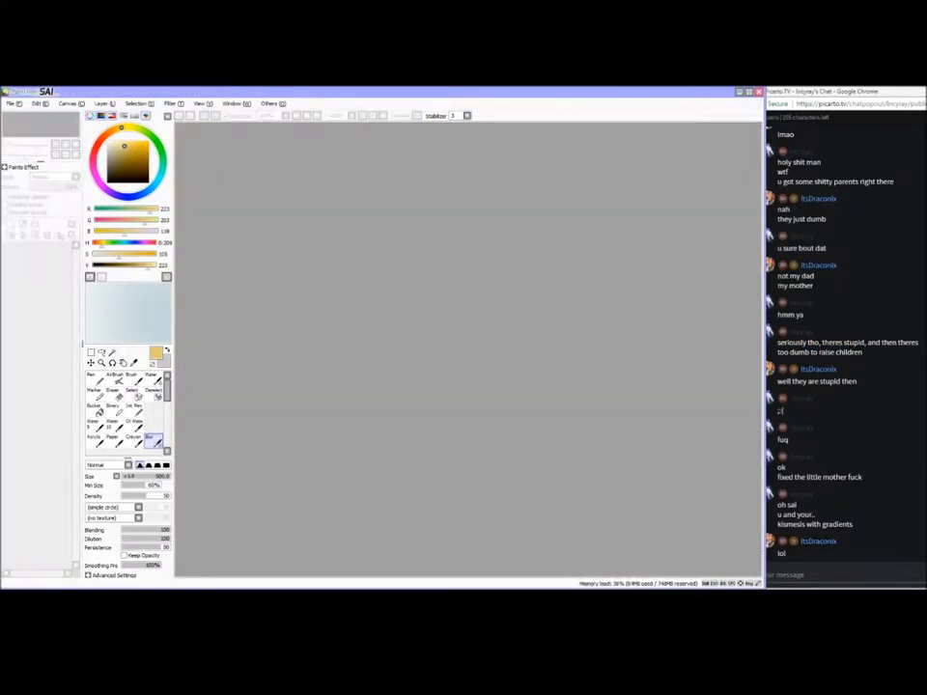
# Switch to Photoshop and open the recent file Galactic hero.psd
pyautogui.hotkey('alt', 'Tab')
pyautogui.click(24, 94)
pyautogui.moveTo(58, 159)
pyautogui.click(188, 178)
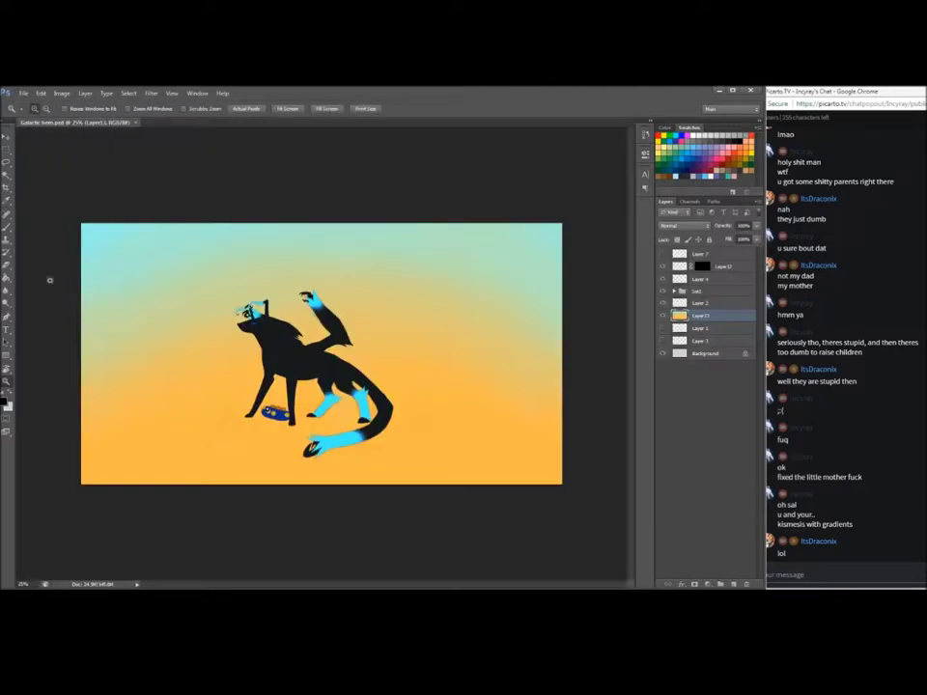
# Try to lay a pale yellow-green gradient over the background layer with the Gradient tool
pyautogui.press('i')
pyautogui.rightClick(6, 280)
pyautogui.click(39, 277)
pyautogui.click(6, 382)
pyautogui.hotkey('ctrl', '-')
pyautogui.hotkey('ctrl', '-')
pyautogui.click(6, 279)
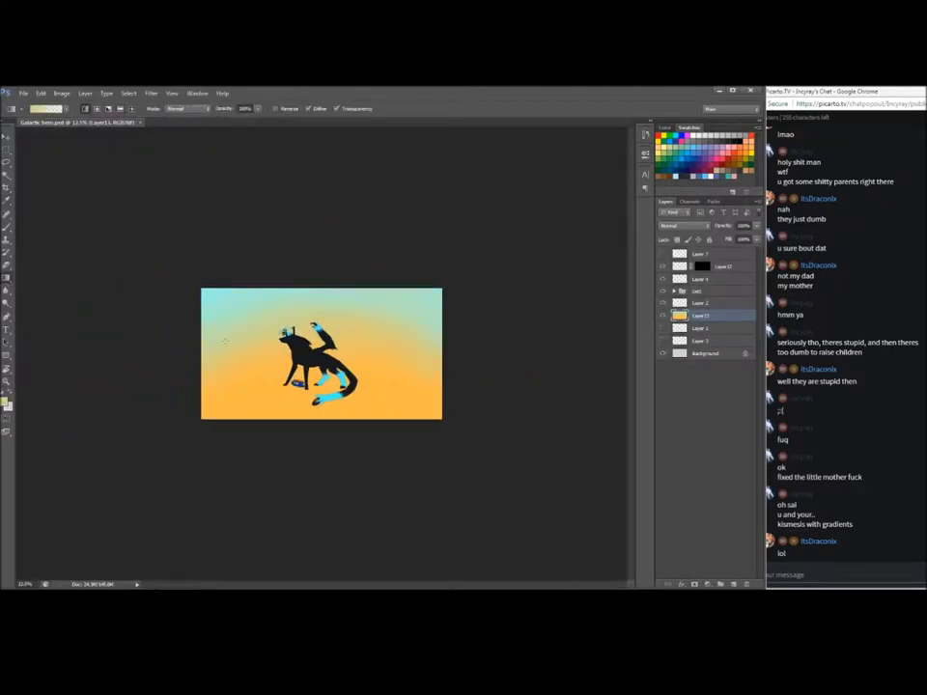
pyautogui.hotkey('ctrl', 'z')
# Sample the orange of the background and draw vertical gradients upward from below the canvas on the background layer
pyautogui.click(6, 201)
pyautogui.click(243, 388)
pyautogui.click(6, 278)
pyautogui.moveTo(256, 331); pyautogui.dragTo(188, 278)
pyautogui.hotkey('ctrl', 'z')
pyautogui.moveTo(309, 577); pyautogui.dragTo(306, 217)
pyautogui.moveTo(308, 576); pyautogui.dragTo(308, 269)
# Draw another long vertical gradient upward over the background layer and save the file
pyautogui.click(6, 381)
pyautogui.hotkey('ctrl', '-')
pyautogui.hotkey('ctrl', '-')
pyautogui.click(6, 356)
pyautogui.click(6, 278)
pyautogui.moveTo(315, 577); pyautogui.dragTo(323, 257)
pyautogui.click(6, 381)
pyautogui.click(114, 377)
pyautogui.hotkey('ctrl', 's')
# Switch to PaintTool SAI, reopen the recent Galactic hero.psd and sample the orange of the sky
pyautogui.click(13, 104)
pyautogui.moveTo(58, 143)
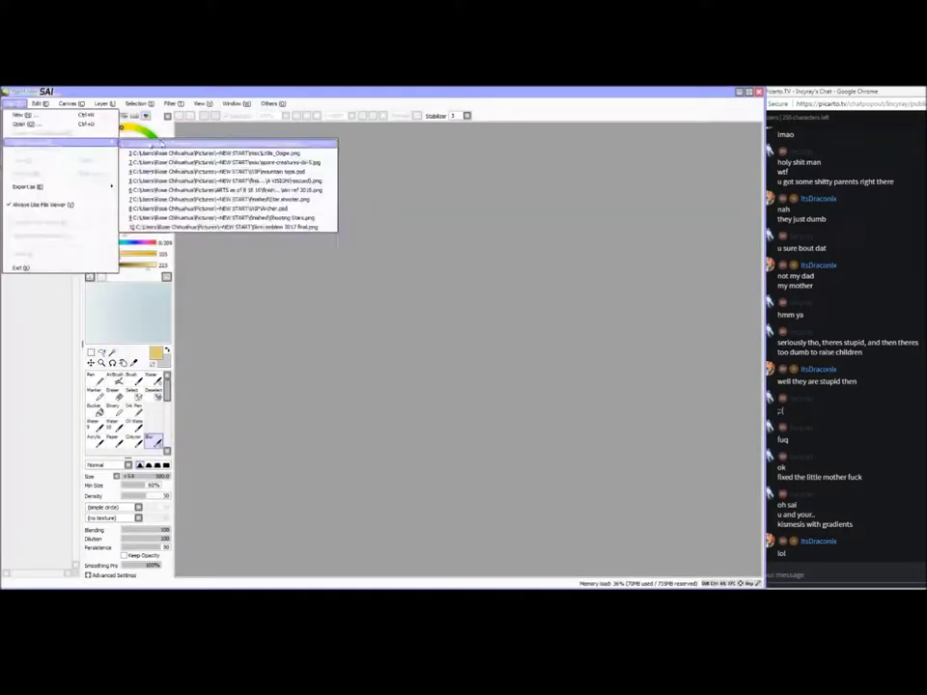
pyautogui.click(159, 143)
pyautogui.click(12, 146)
pyautogui.click(134, 363)
pyautogui.click(385, 323)
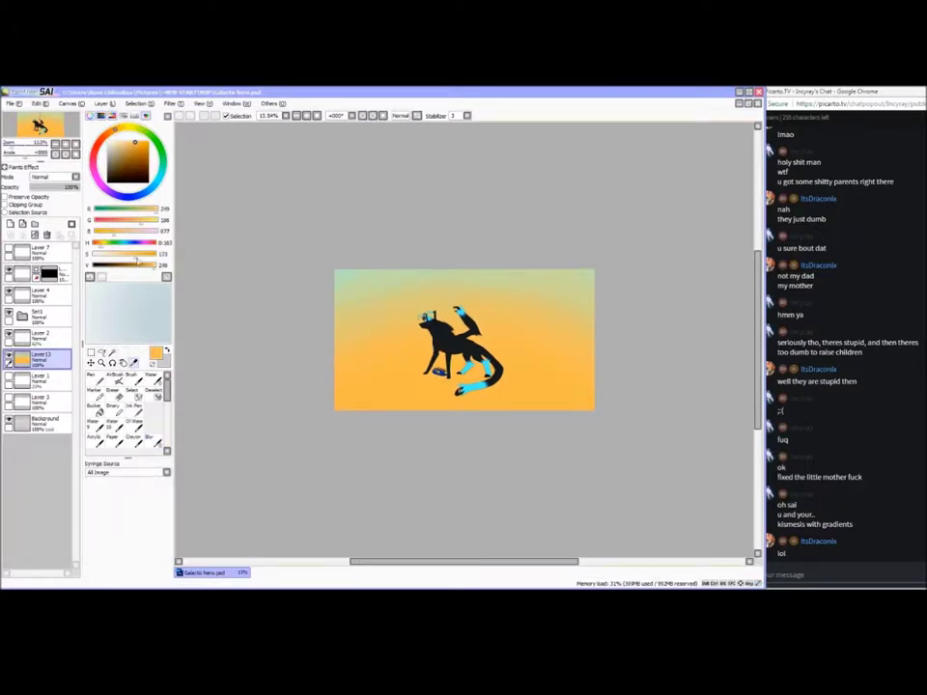
# Deepen the orange to RGB 249, 128, 44, paint streaks across the lower sky on Layer13 and blend them with the Water brush
pyautogui.click(107, 232)
pyautogui.click(128, 222)
pyautogui.click(97, 379)
pyautogui.moveTo(470, 428)
pyautogui.mouseDown()
pyautogui.moveTo(412, 418)
pyautogui.moveTo(413, 400)
pyautogui.moveTo(366, 381)
pyautogui.moveTo(413, 355)
pyautogui.mouseUp()
pyautogui.hotkey('ctrl', 'z')
pyautogui.hotkey('ctrl', 'z')
pyautogui.moveTo(355, 388)
pyautogui.mouseDown()
pyautogui.moveTo(393, 355)
pyautogui.moveTo(548, 362)
pyautogui.moveTo(565, 399)
pyautogui.moveTo(420, 412)
pyautogui.moveTo(516, 402)
pyautogui.mouseUp()
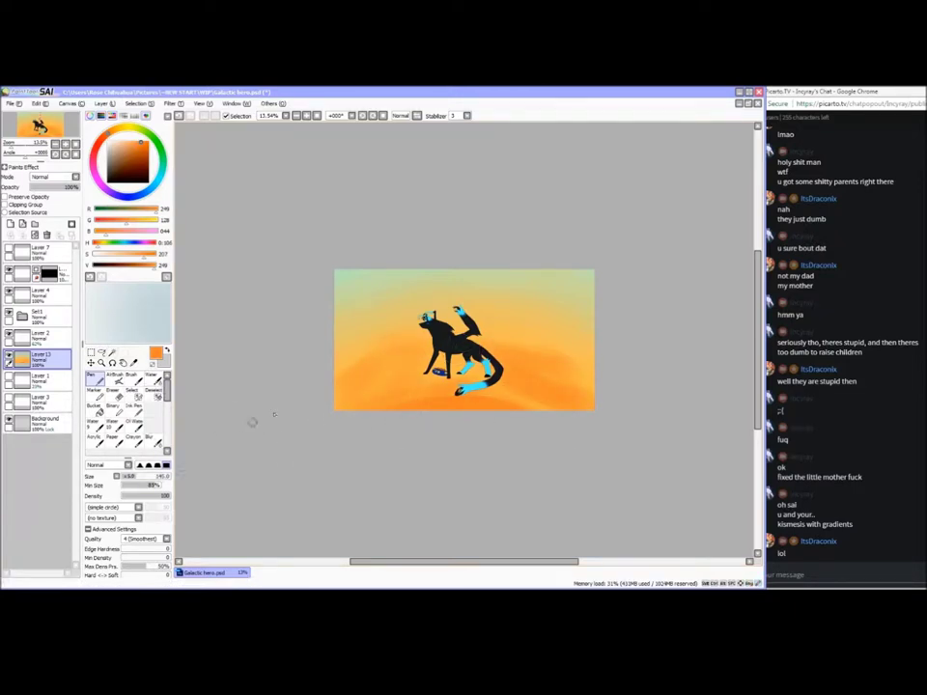
pyautogui.press('c')
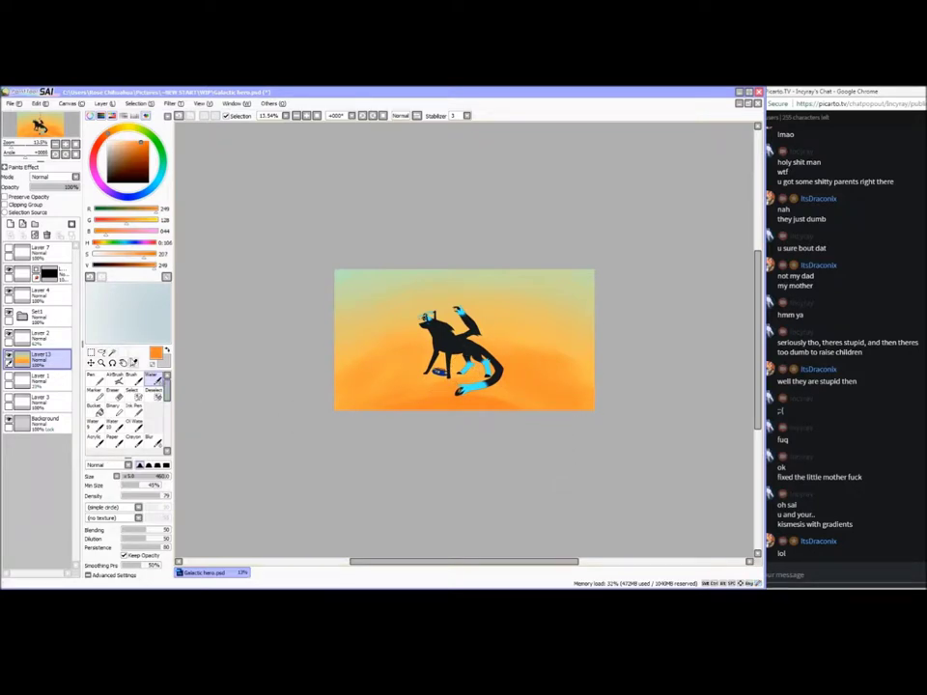
# Shift a sampled sky orange to yellow RGB 255, 214, 42, paint streaks in the lower sky and blur them
pyautogui.click(133, 362)
pyautogui.click(428, 378)
pyautogui.moveTo(134, 222); pyautogui.dragTo(147, 222)
pyautogui.click(155, 267)
pyautogui.press('n')
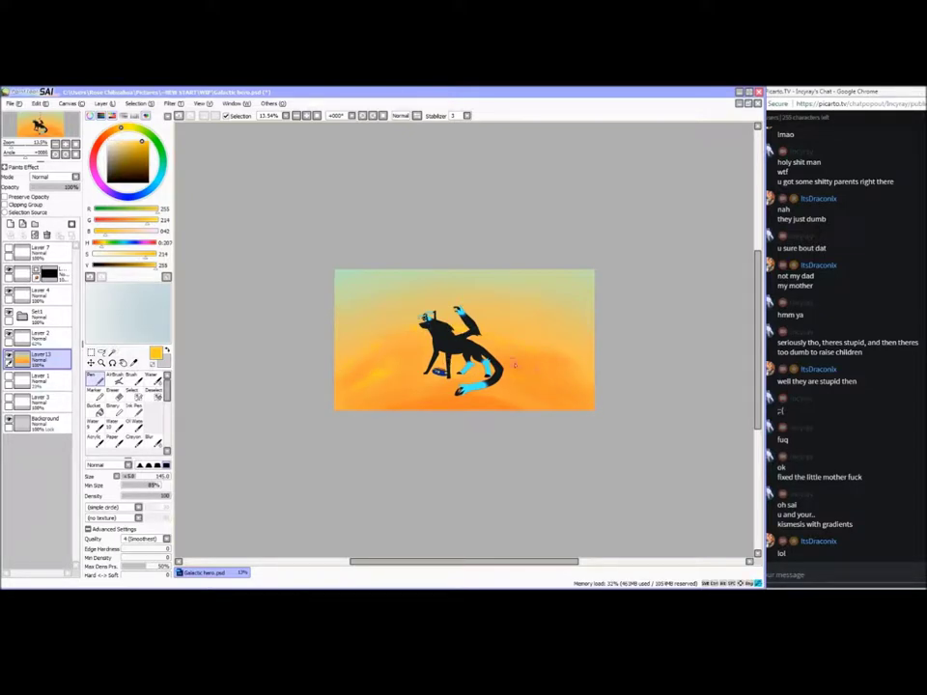
pyautogui.moveTo(12, 146); pyautogui.dragTo(15, 145)
pyautogui.click(154, 441)
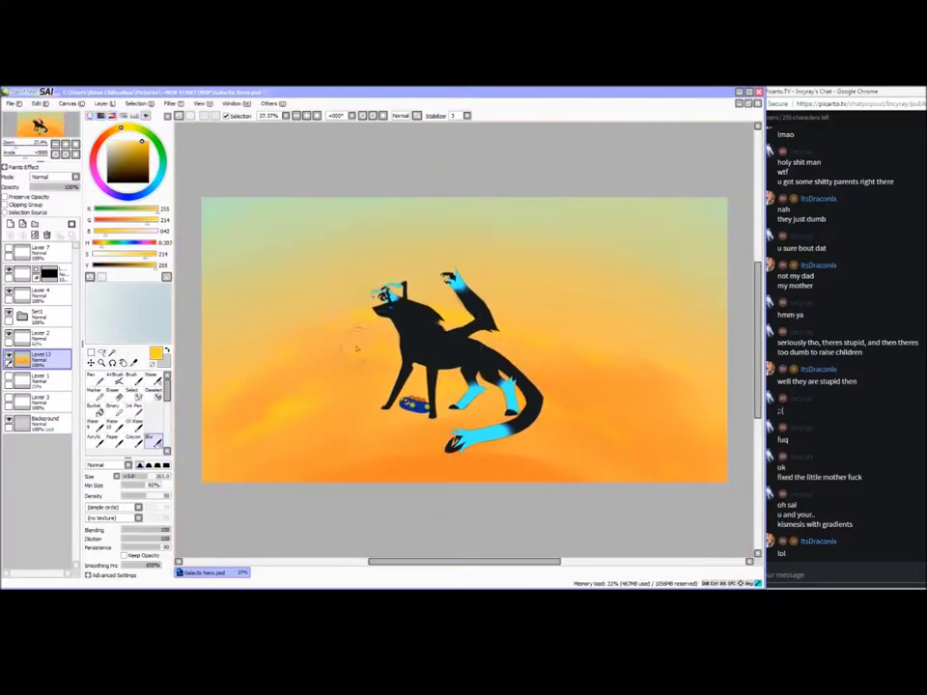
pyautogui.moveTo(236, 376); pyautogui.dragTo(252, 402)
# Paint yellow bands along the bottom of the sky below the creature with the Pen and soften them with Blur
pyautogui.click(98, 380)
pyautogui.moveTo(267, 481); pyautogui.dragTo(388, 437)
pyautogui.moveTo(527, 436); pyautogui.dragTo(633, 480)
pyautogui.moveTo(450, 432); pyautogui.dragTo(422, 440)
pyautogui.click(153, 441)
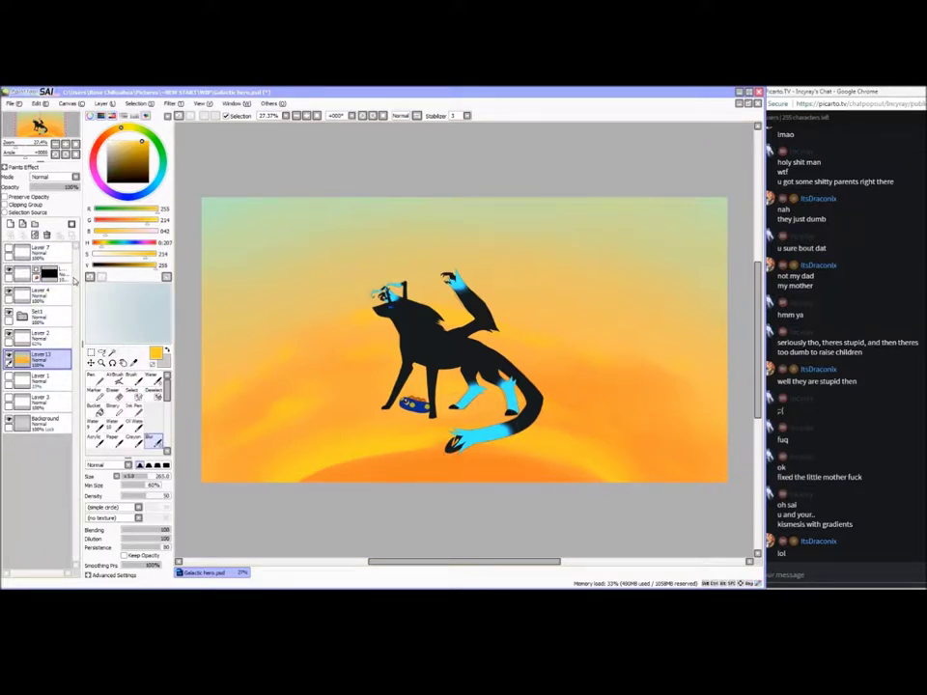
# Create a layer above the sky and paint a brown hill beneath the creature with the Pen
pyautogui.click(10, 224)
pyautogui.click(97, 379)
pyautogui.click(119, 266)
pyautogui.moveTo(321, 477)
pyautogui.mouseDown()
pyautogui.moveTo(340, 436)
pyautogui.moveTo(401, 382)
pyautogui.moveTo(444, 378)
pyautogui.moveTo(547, 408)
pyautogui.moveTo(588, 436)
pyautogui.moveTo(621, 507)
pyautogui.moveTo(567, 430)
pyautogui.moveTo(325, 486)
pyautogui.moveTo(504, 457)
pyautogui.moveTo(492, 416)
pyautogui.moveTo(404, 434)
pyautogui.moveTo(409, 463)
pyautogui.moveTo(321, 496)
pyautogui.mouseUp()
pyautogui.click(135, 174)
pyautogui.click(122, 164)
pyautogui.hotkey('ctrl', 'z')
# Sample browns from the hill and shade its top edge and both slopes
pyautogui.keyDown('alt'); pyautogui.click(353, 466); pyautogui.keyUp('alt')
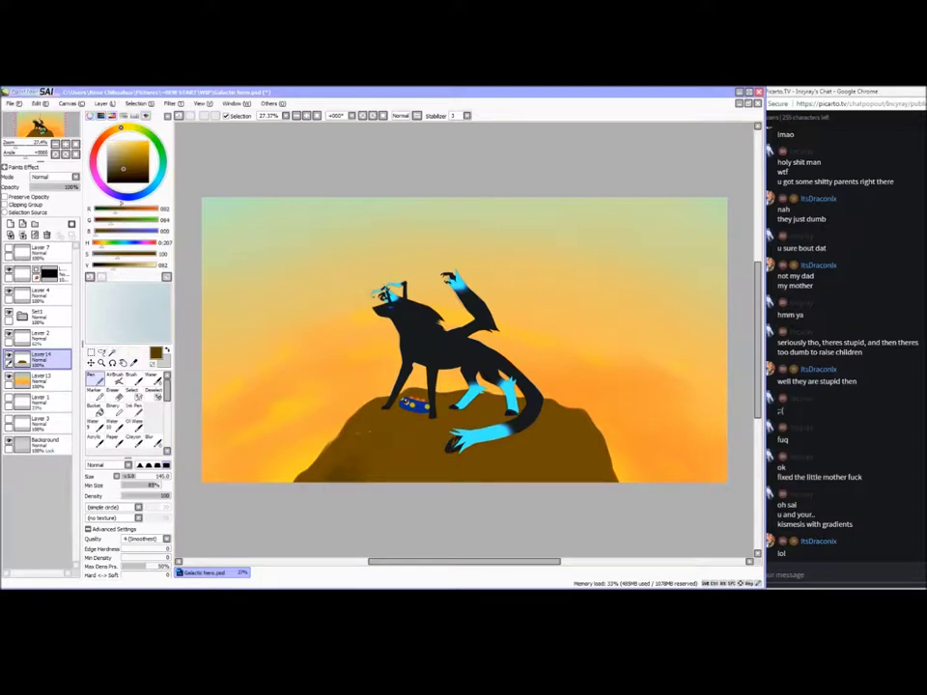
pyautogui.keyDown('alt'); pyautogui.click(382, 460); pyautogui.keyUp('alt')
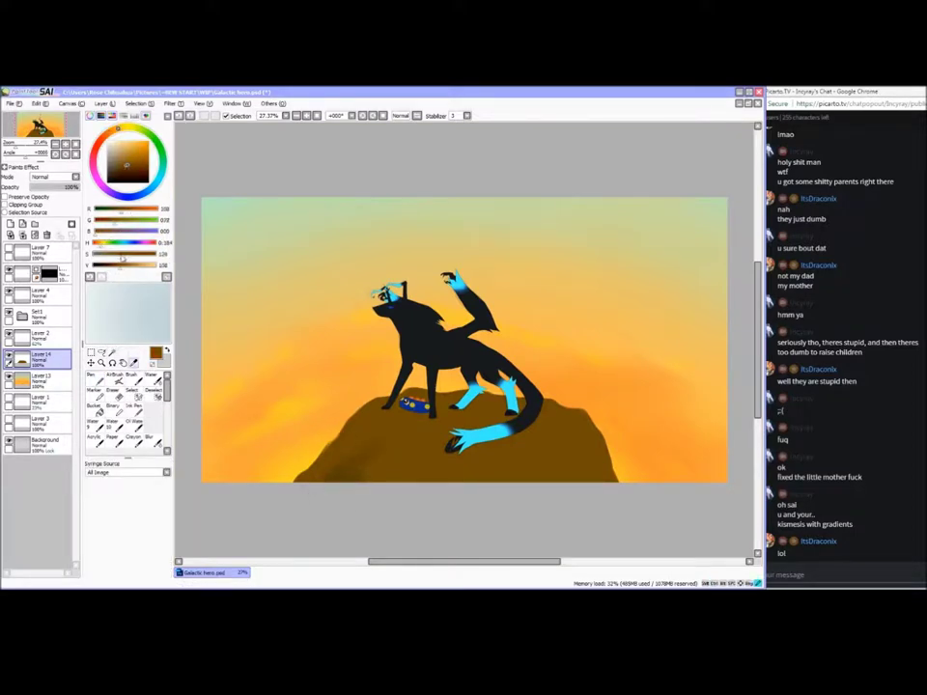
pyautogui.moveTo(357, 463)
pyautogui.mouseDown()
pyautogui.moveTo(307, 468)
pyautogui.moveTo(370, 408)
pyautogui.mouseUp()
pyautogui.hotkey('ctrl', 'z')
pyautogui.moveTo(442, 399)
pyautogui.mouseDown()
pyautogui.moveTo(498, 397)
pyautogui.moveTo(589, 426)
pyautogui.moveTo(602, 447)
pyautogui.mouseUp()
pyautogui.click(133, 381)
pyautogui.keyDown('alt'); pyautogui.click(437, 454); pyautogui.keyUp('alt')
pyautogui.moveTo(369, 430); pyautogui.dragTo(315, 496)
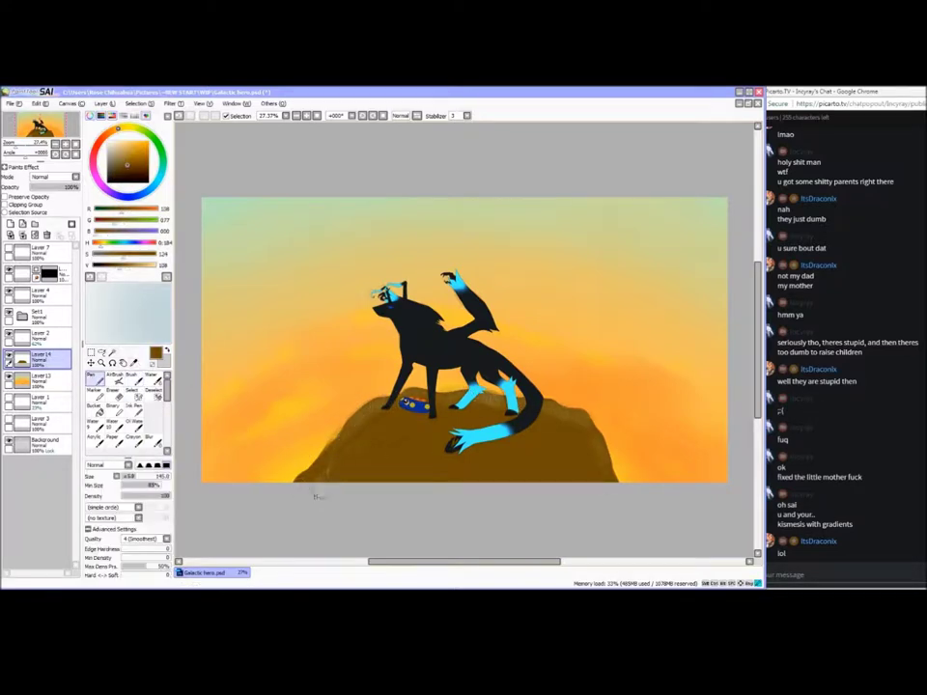
# Blur the hill's shading and adjust the layer to a more muted brown with Hue and Saturation
pyautogui.click(153, 441)
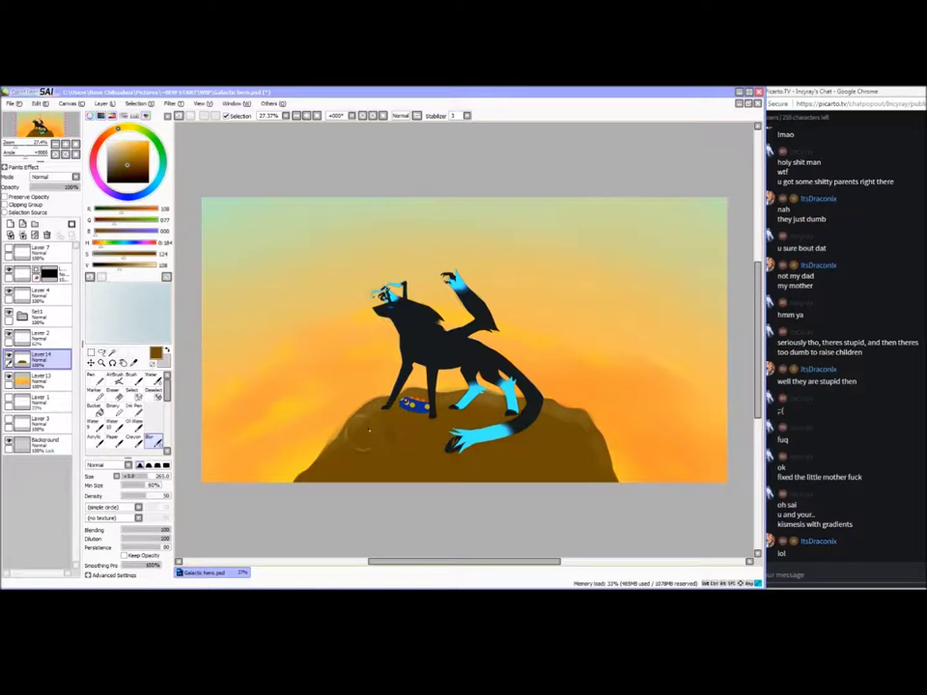
pyautogui.hotkey('ctrl', 'u')
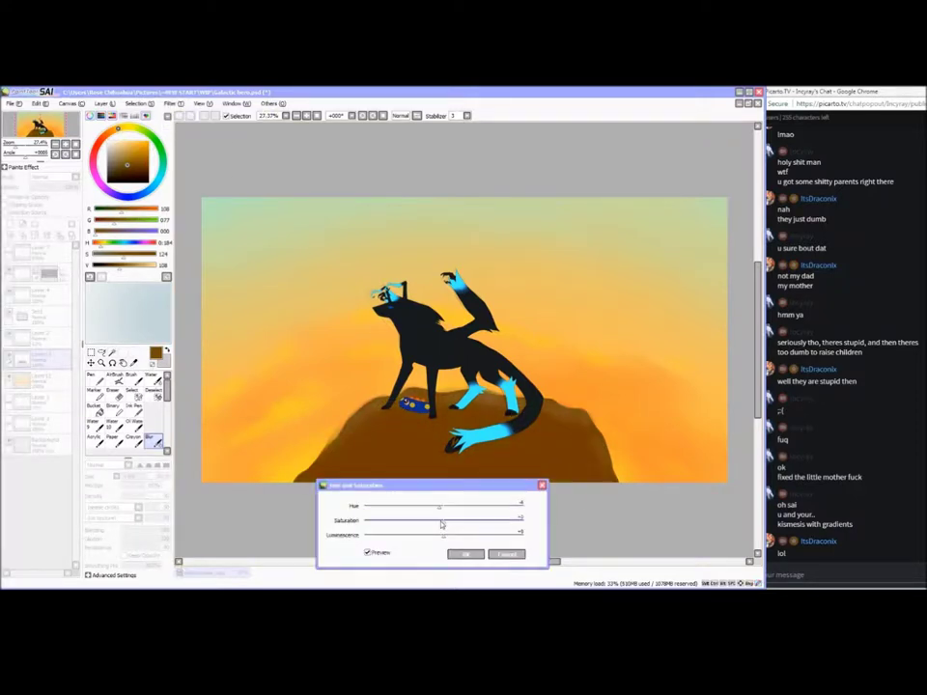
pyautogui.press('Return')
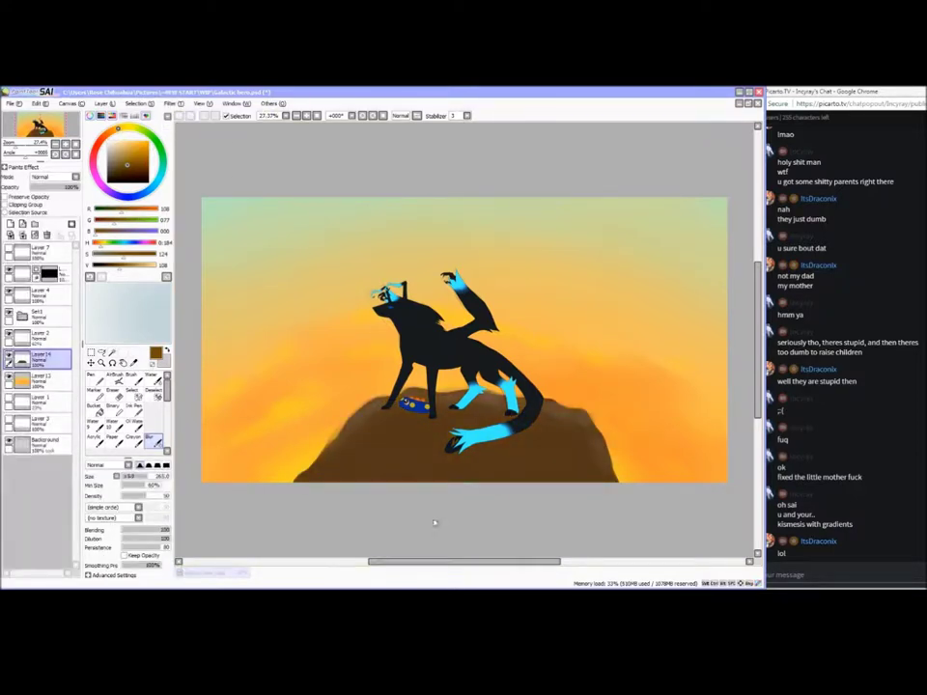
# Post two joking messages about SAI and manual gradients in the Picarto chat, and return to the drawing
pyautogui.click(777, 574)
pyautogui.write('sai is')
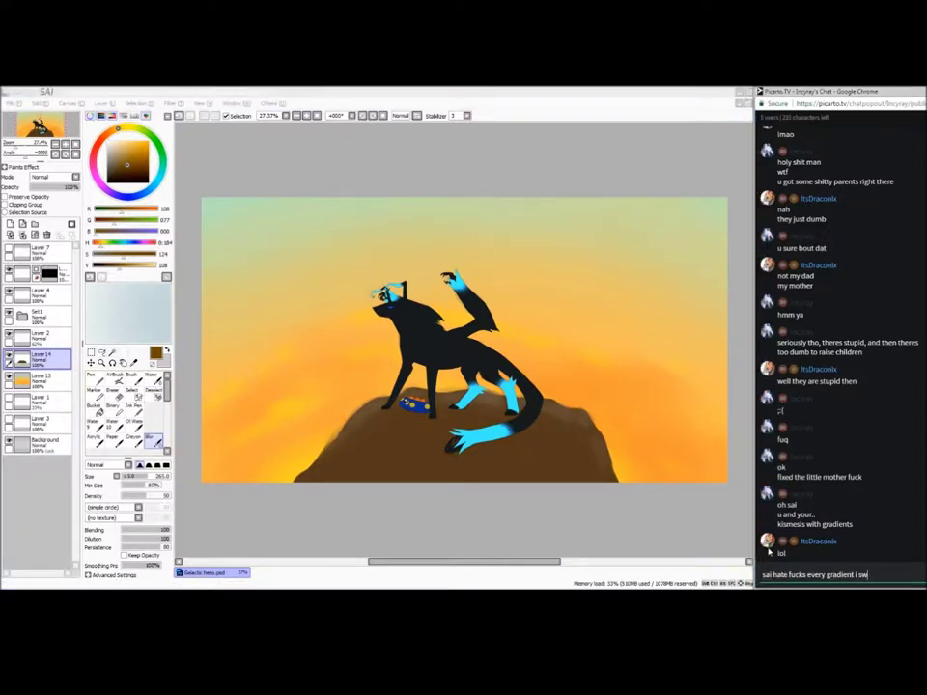
pyautogui.press('Return')
pyautogui.write('lol')
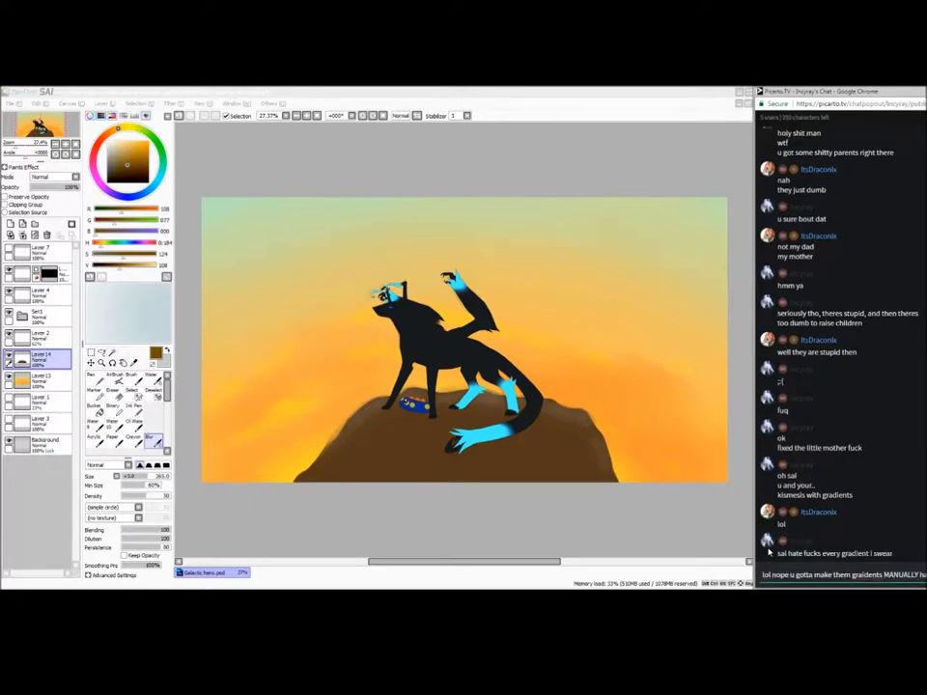
pyautogui.press('Return')
pyautogui.click(165, 388)
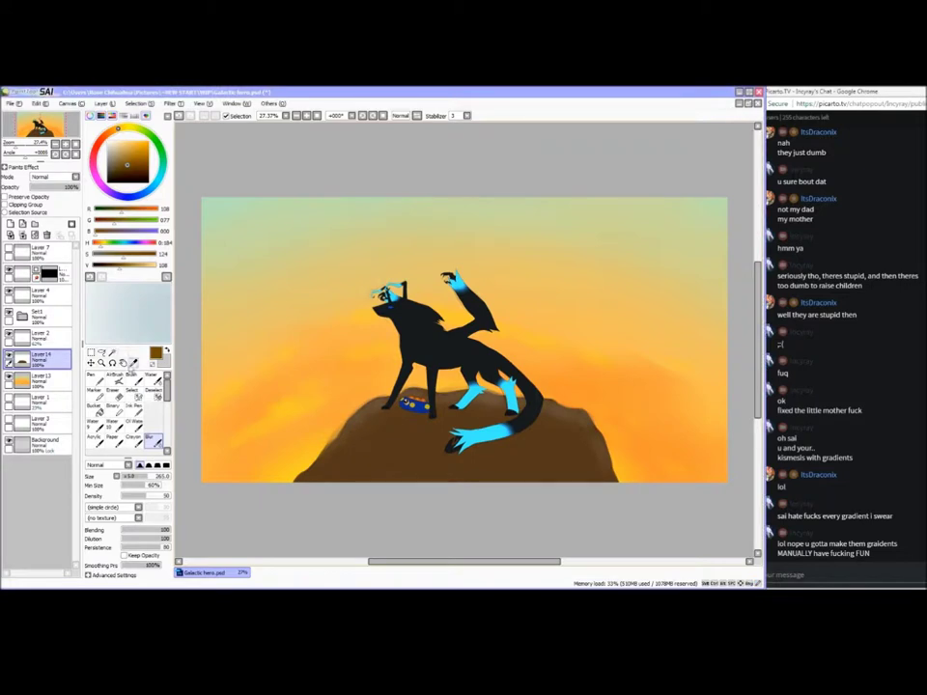
# Paint the hill's base in a darkened sampled brown and blend it upward with the Blur and Water brushes
pyautogui.click(134, 363)
pyautogui.click(367, 443)
pyautogui.click(99, 382)
pyautogui.moveTo(115, 268); pyautogui.dragTo(108, 270)
pyautogui.moveTo(357, 473)
pyautogui.mouseDown()
pyautogui.moveTo(404, 459)
pyautogui.moveTo(415, 486)
pyautogui.moveTo(449, 486)
pyautogui.moveTo(484, 458)
pyautogui.moveTo(508, 483)
pyautogui.moveTo(546, 475)
pyautogui.mouseUp()
pyautogui.click(153, 441)
pyautogui.moveTo(380, 450)
pyautogui.mouseDown()
pyautogui.moveTo(425, 446)
pyautogui.moveTo(427, 461)
pyautogui.moveTo(515, 458)
pyautogui.moveTo(559, 482)
pyautogui.mouseUp()
pyautogui.click(153, 380)
pyautogui.moveTo(419, 461)
pyautogui.mouseDown()
pyautogui.moveTo(475, 463)
pyautogui.moveTo(559, 498)
pyautogui.moveTo(462, 466)
pyautogui.moveTo(447, 450)
pyautogui.mouseUp()
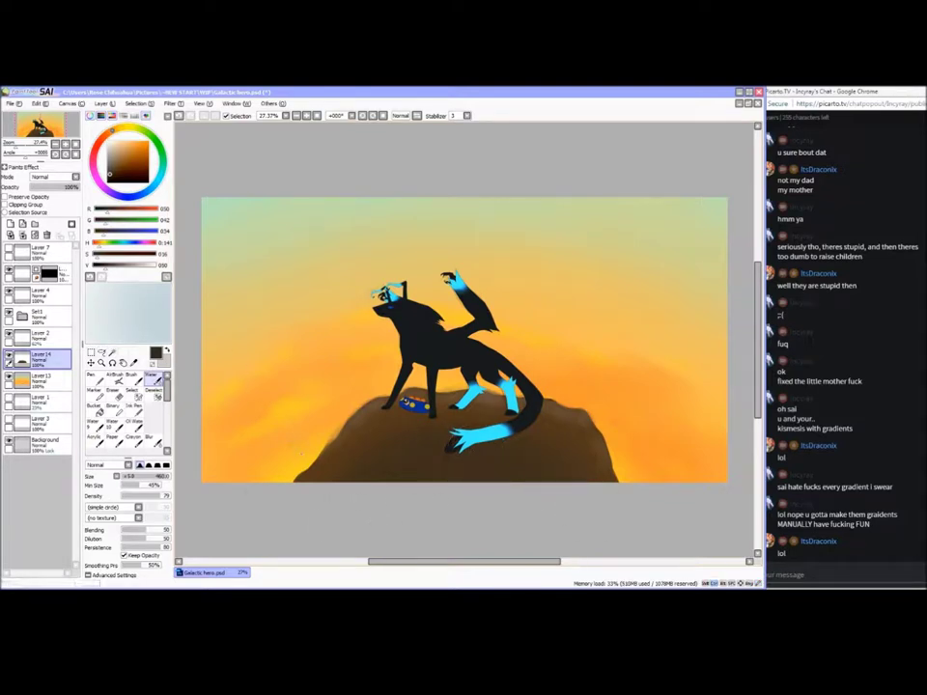
# Darken the bottom centre of the hill with near-black brown RGB 34, 26, 18 and blend it in
pyautogui.press('n')
pyautogui.moveTo(498, 487)
pyautogui.mouseDown()
pyautogui.moveTo(453, 456)
pyautogui.moveTo(421, 478)
pyautogui.moveTo(498, 486)
pyautogui.mouseUp()
pyautogui.click(159, 441)
pyautogui.click(159, 381)
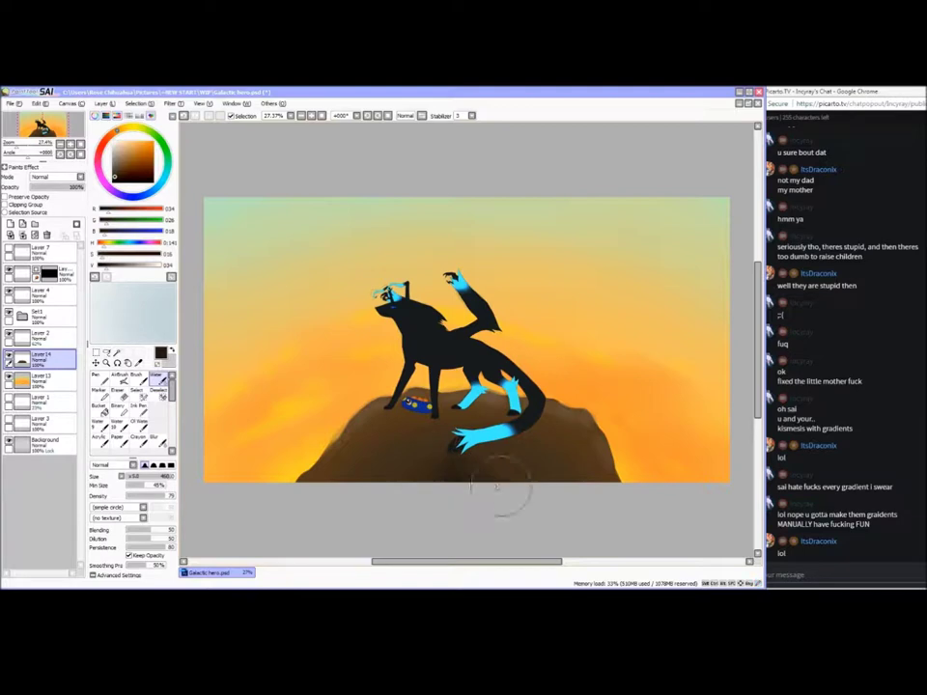
# Add a layer above the hill and paint black shadows beneath the creature's feet and tail
pyautogui.click(11, 224)
pyautogui.click(112, 181)
pyautogui.click(99, 380)
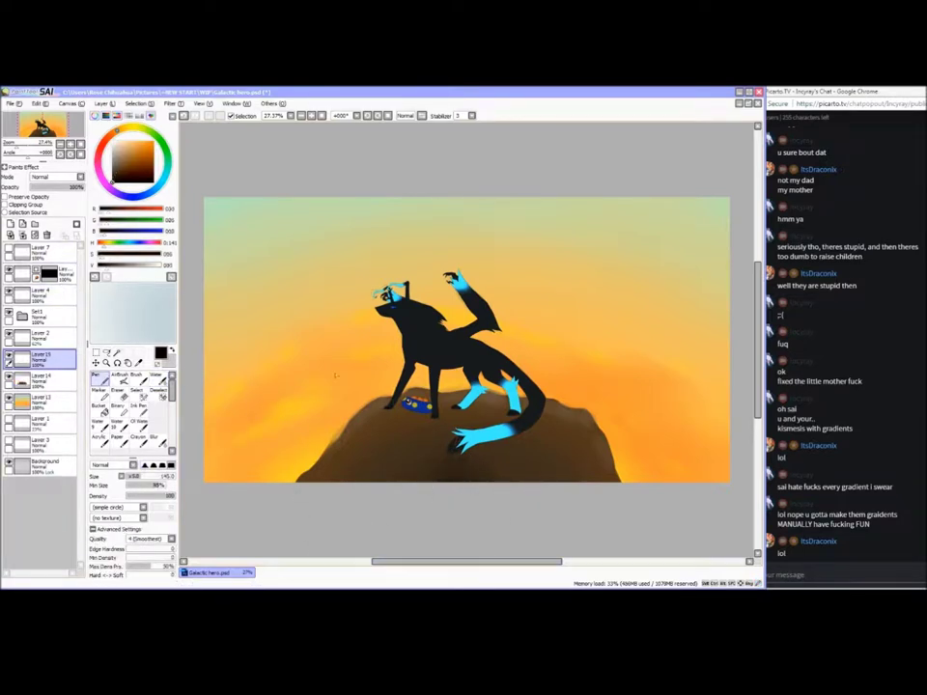
pyautogui.moveTo(384, 408)
pyautogui.mouseDown()
pyautogui.moveTo(427, 436)
pyautogui.moveTo(433, 428)
pyautogui.moveTo(435, 446)
pyautogui.moveTo(390, 464)
pyautogui.mouseUp()
pyautogui.hotkey('ctrl', 'z')
pyautogui.moveTo(446, 425)
pyautogui.mouseDown()
pyautogui.moveTo(469, 414)
pyautogui.moveTo(409, 416)
pyautogui.moveTo(511, 415)
pyautogui.mouseUp()
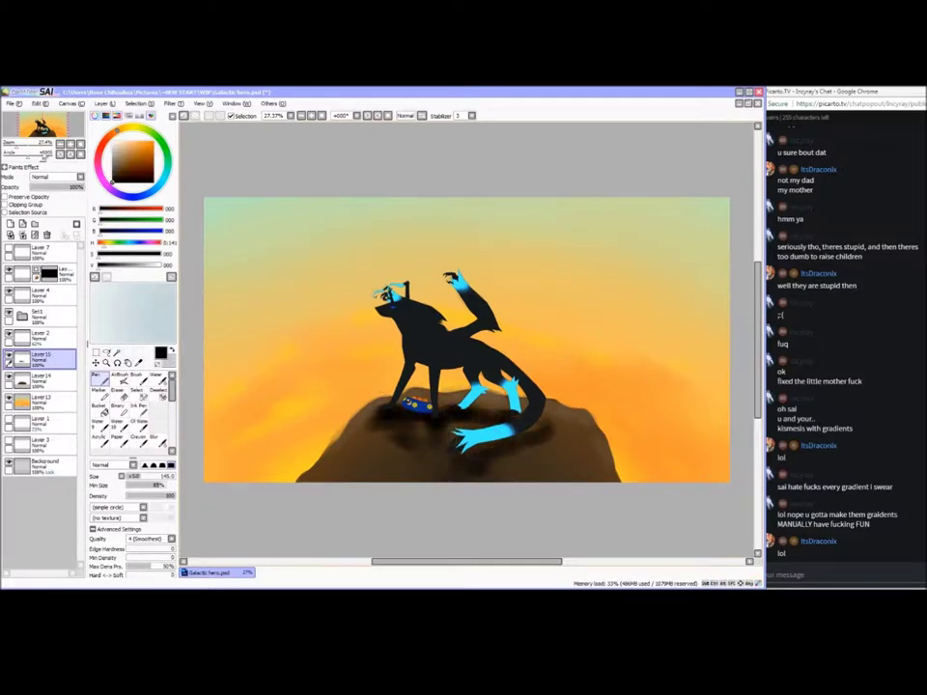
# Set the shadow layer to Multiply, touch up the shadows with the Eraser and Pen, and blur them
pyautogui.click(55, 176)
pyautogui.click(56, 192)
pyautogui.press('e')
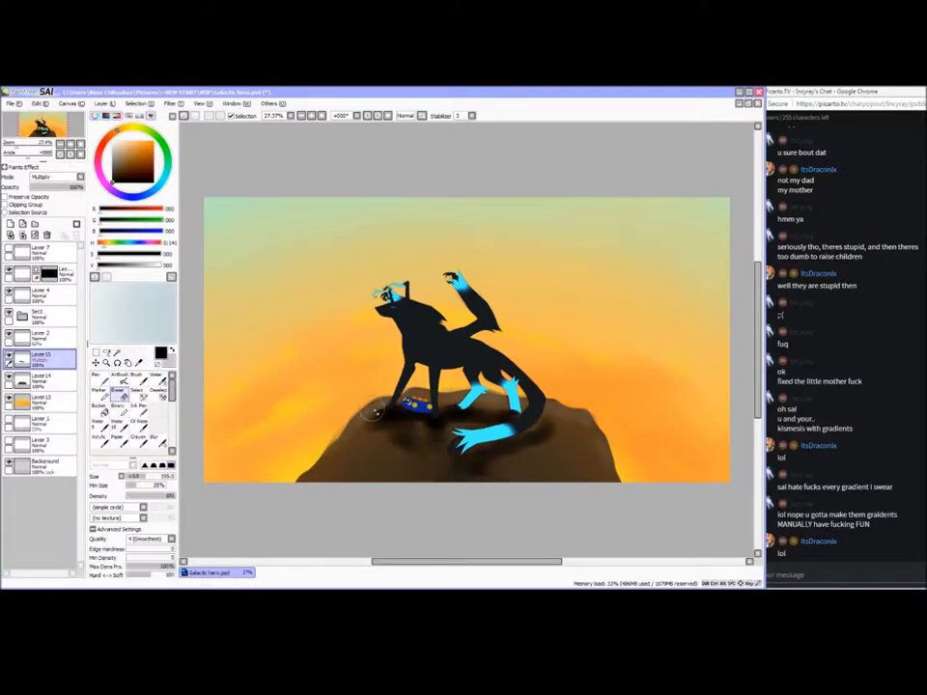
pyautogui.press('n')
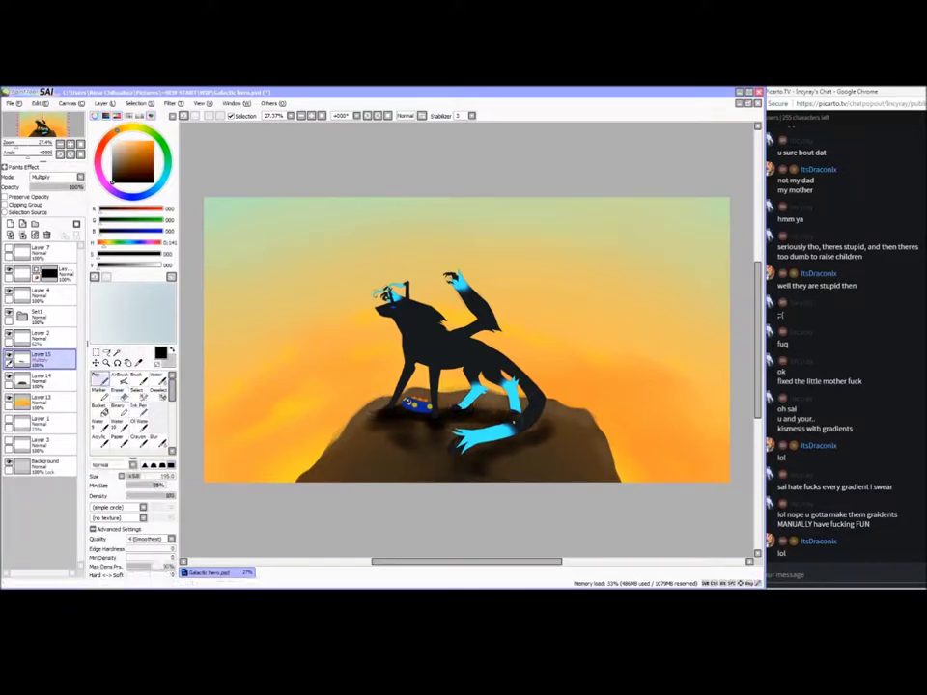
pyautogui.click(155, 439)
pyautogui.moveTo(388, 439)
pyautogui.mouseDown()
pyautogui.moveTo(410, 433)
pyautogui.moveTo(477, 470)
pyautogui.mouseUp()
# Try other blending modes on the shadow layer and set it to Overlay
pyautogui.click(77, 179)
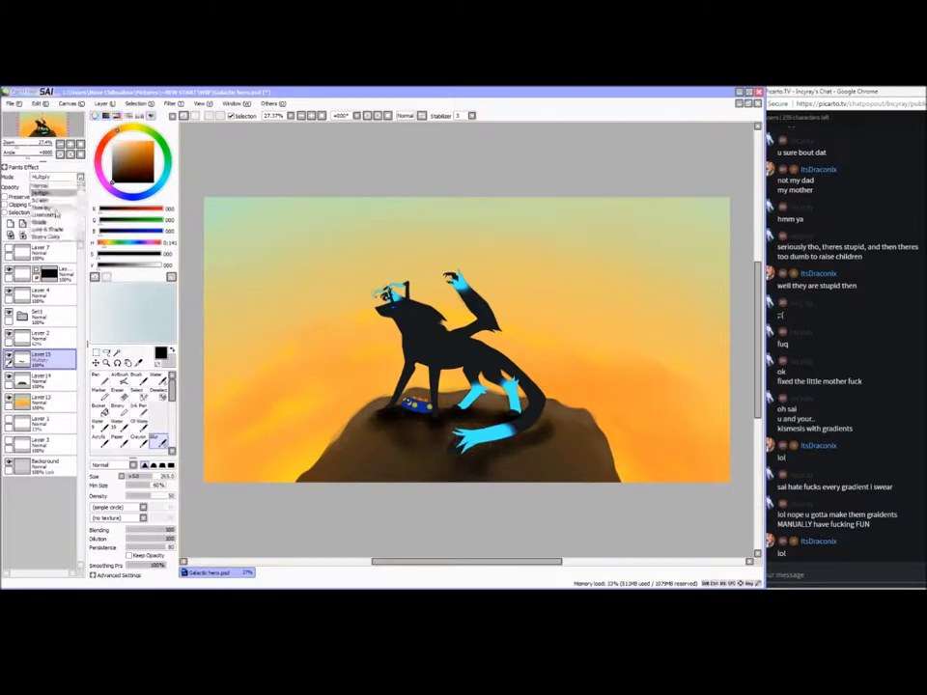
pyautogui.click(60, 199)
pyautogui.click(77, 179)
pyautogui.click(62, 215)
pyautogui.click(78, 179)
pyautogui.click(43, 206)
# Add another layer, paint finer black contact shadows under the creature with the Pen and set its opacity to 61%
pyautogui.click(11, 225)
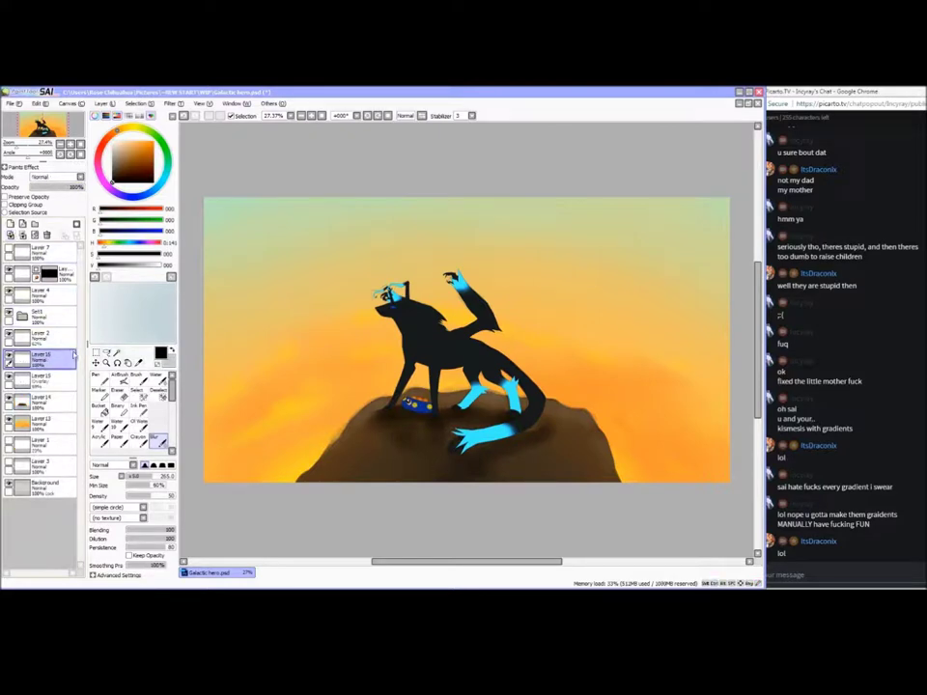
pyautogui.click(101, 379)
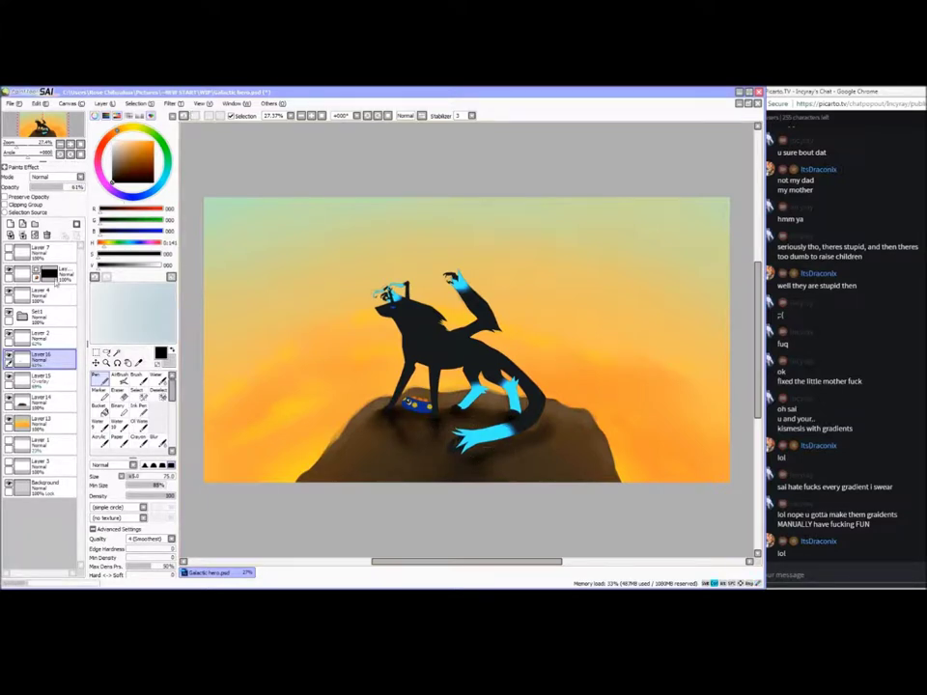
pyautogui.click(43, 399)
pyautogui.click(49, 358)
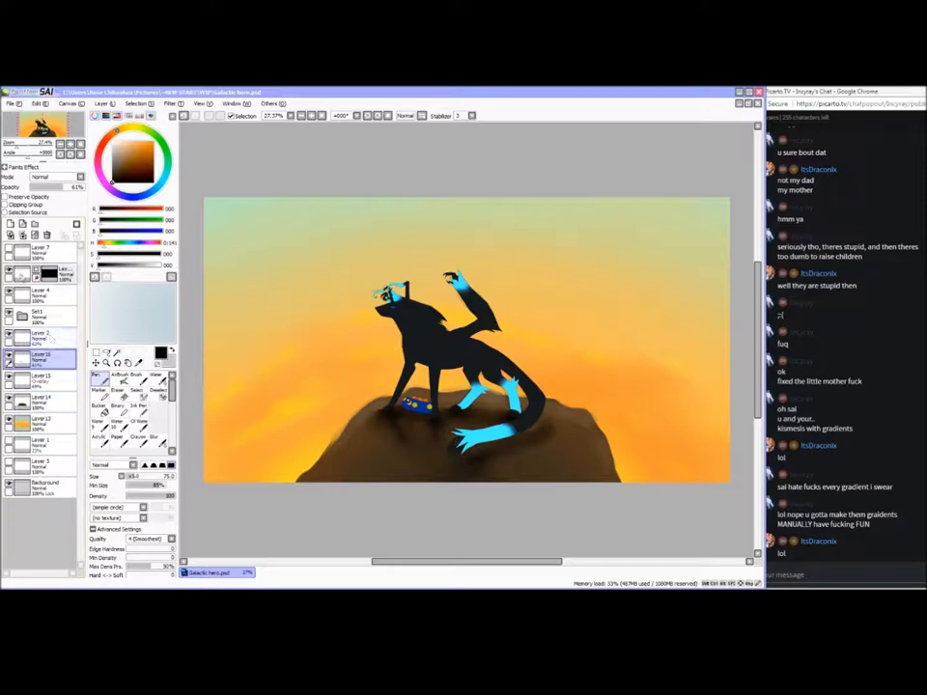
# Add a new layer for grass and darken a sampled sky tone to olive RGB 160, 164, 99 for the Pen
pyautogui.click(11, 224)
pyautogui.keyDown('alt'); pyautogui.click(247, 314); pyautogui.keyUp('alt')
pyautogui.moveTo(154, 210); pyautogui.dragTo(148, 211)
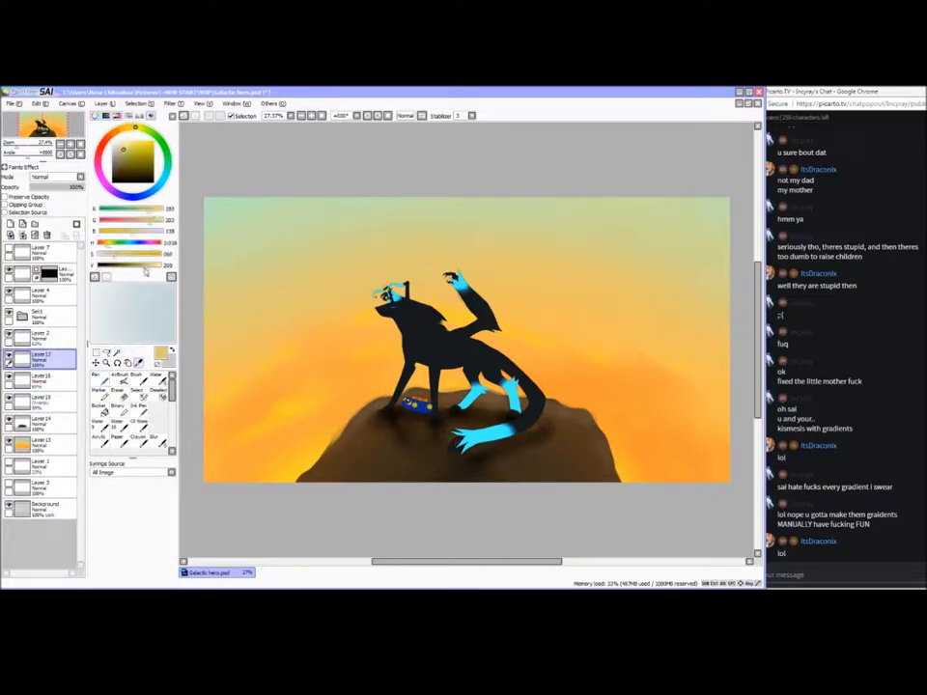
pyautogui.moveTo(146, 268); pyautogui.dragTo(140, 267)
pyautogui.click(102, 379)
# Try to paint olive grass strokes on the hill's left slope
pyautogui.moveTo(337, 448); pyautogui.dragTo(379, 377)
pyautogui.hotkey('ctrl', 'z')
pyautogui.hotkey('ctrl', 'z')
pyautogui.moveTo(320, 458); pyautogui.dragTo(354, 408)
pyautogui.moveTo(335, 447)
pyautogui.mouseDown()
pyautogui.moveTo(347, 416)
pyautogui.moveTo(344, 449)
pyautogui.moveTo(351, 430)
pyautogui.moveTo(397, 406)
pyautogui.mouseUp()
pyautogui.moveTo(372, 446); pyautogui.dragTo(407, 404)
pyautogui.hotkey('ctrl', 'z')
pyautogui.hotkey('ctrl', 'z')
pyautogui.hotkey('ctrl', 'z')
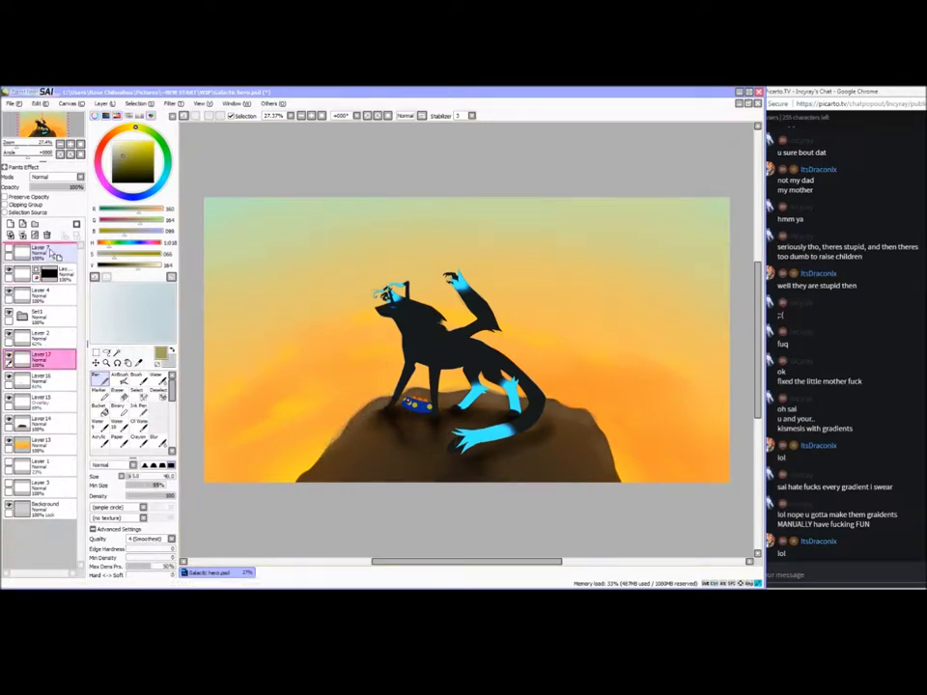
# Move the grass layer to the top of the stack and paint olive grass blades across the hill's left and middle
pyautogui.moveTo(53, 253); pyautogui.dragTo(52, 252)
pyautogui.moveTo(365, 431)
pyautogui.mouseDown()
pyautogui.moveTo(401, 394)
pyautogui.moveTo(396, 400)
pyautogui.mouseUp()
pyautogui.moveTo(361, 444)
pyautogui.mouseDown()
pyautogui.moveTo(404, 409)
pyautogui.moveTo(415, 413)
pyautogui.mouseUp()
pyautogui.moveTo(363, 454); pyautogui.dragTo(422, 425)
pyautogui.moveTo(405, 447); pyautogui.dragTo(438, 433)
pyautogui.moveTo(370, 456); pyautogui.dragTo(440, 423)
pyautogui.moveTo(403, 436)
pyautogui.mouseDown()
pyautogui.moveTo(445, 416)
pyautogui.moveTo(440, 402)
pyautogui.mouseUp()
pyautogui.moveTo(381, 430); pyautogui.dragTo(444, 397)
pyautogui.hotkey('ctrl', 'z')
pyautogui.moveTo(413, 452)
pyautogui.mouseDown()
pyautogui.moveTo(461, 426)
pyautogui.moveTo(465, 434)
pyautogui.mouseUp()
pyautogui.moveTo(421, 471); pyautogui.dragTo(517, 422)
pyautogui.hotkey('ctrl', 'z')
pyautogui.hotkey('ctrl', 'z')
# Extend the grass strokes below the creature's tail and down the hill's right slope
pyautogui.moveTo(415, 467); pyautogui.dragTo(451, 436)
pyautogui.moveTo(401, 463)
pyautogui.mouseDown()
pyautogui.moveTo(451, 428)
pyautogui.moveTo(441, 431)
pyautogui.mouseUp()
pyautogui.moveTo(445, 458); pyautogui.dragTo(481, 445)
pyautogui.moveTo(430, 468)
pyautogui.mouseDown()
pyautogui.moveTo(487, 436)
pyautogui.moveTo(463, 471)
pyautogui.mouseUp()
pyautogui.moveTo(557, 424); pyautogui.dragTo(484, 459)
pyautogui.moveTo(534, 439); pyautogui.dragTo(496, 460)
pyautogui.moveTo(566, 422)
pyautogui.mouseDown()
pyautogui.moveTo(496, 459)
pyautogui.moveTo(512, 459)
pyautogui.mouseUp()
pyautogui.moveTo(592, 422)
pyautogui.mouseDown()
pyautogui.moveTo(542, 453)
pyautogui.moveTo(555, 455)
pyautogui.mouseUp()
pyautogui.moveTo(605, 439); pyautogui.dragTo(578, 454)
# Paint grass blades along the hill's left edge and save the file
pyautogui.moveTo(365, 419)
pyautogui.mouseDown()
pyautogui.moveTo(330, 451)
pyautogui.moveTo(339, 456)
pyautogui.moveTo(315, 463)
pyautogui.mouseUp()
pyautogui.hotkey('ctrl', 'z')
pyautogui.moveTo(345, 442); pyautogui.dragTo(324, 461)
pyautogui.moveTo(372, 424); pyautogui.dragTo(330, 462)
pyautogui.moveTo(386, 429); pyautogui.dragTo(343, 463)
pyautogui.hotkey('ctrl', 's')
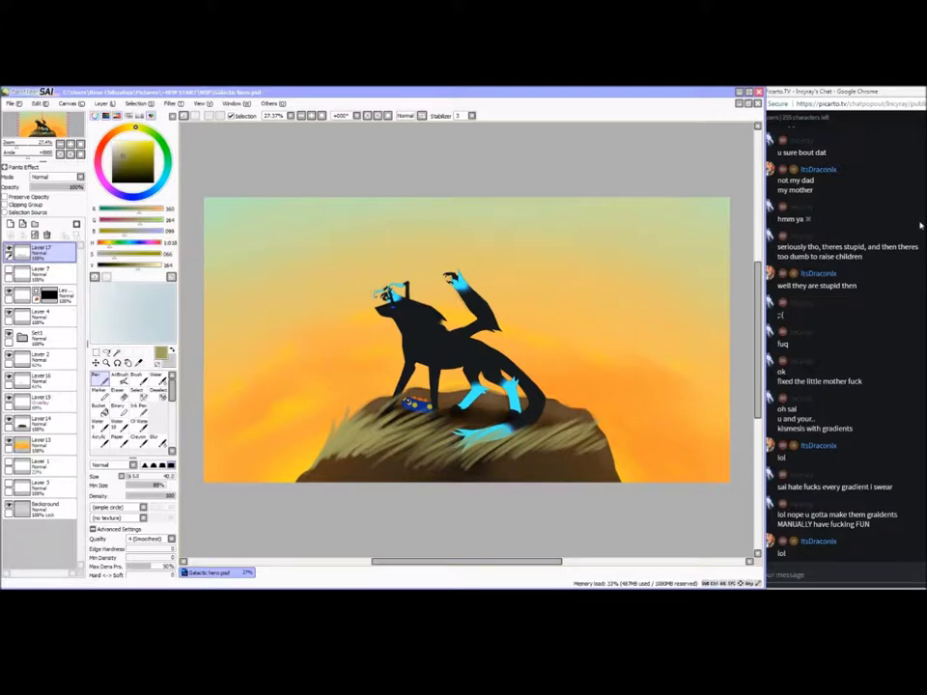
# Add another row of grass strokes lower on the hill and create a new layer above the grass
pyautogui.moveTo(403, 433)
pyautogui.mouseDown()
pyautogui.moveTo(357, 461)
pyautogui.moveTo(366, 466)
pyautogui.mouseUp()
pyautogui.moveTo(425, 435)
pyautogui.mouseDown()
pyautogui.moveTo(373, 465)
pyautogui.moveTo(390, 472)
pyautogui.mouseUp()
pyautogui.moveTo(445, 445); pyautogui.dragTo(408, 472)
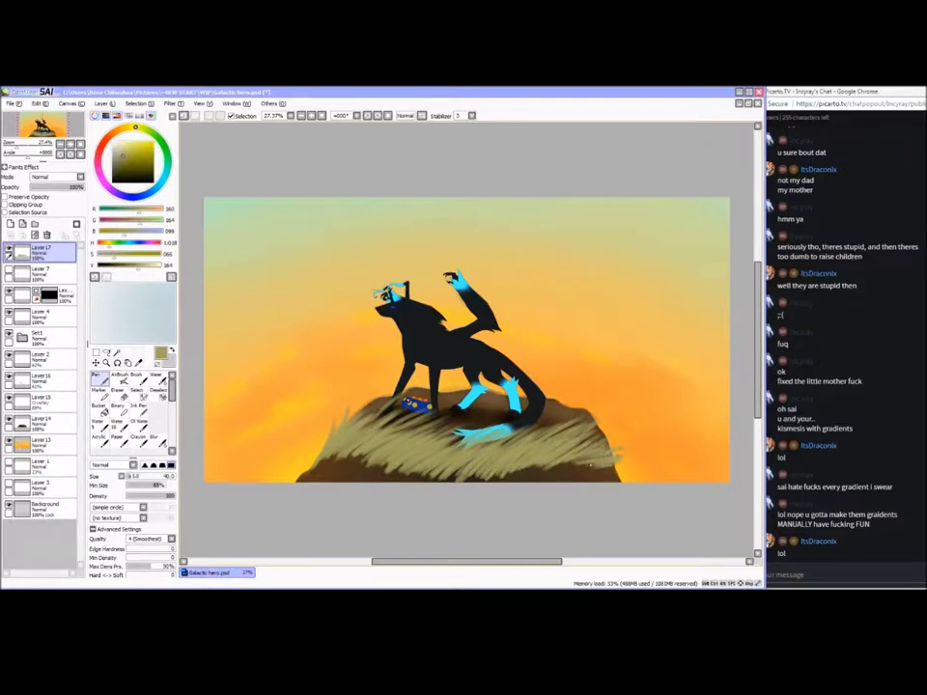
pyautogui.click(11, 224)
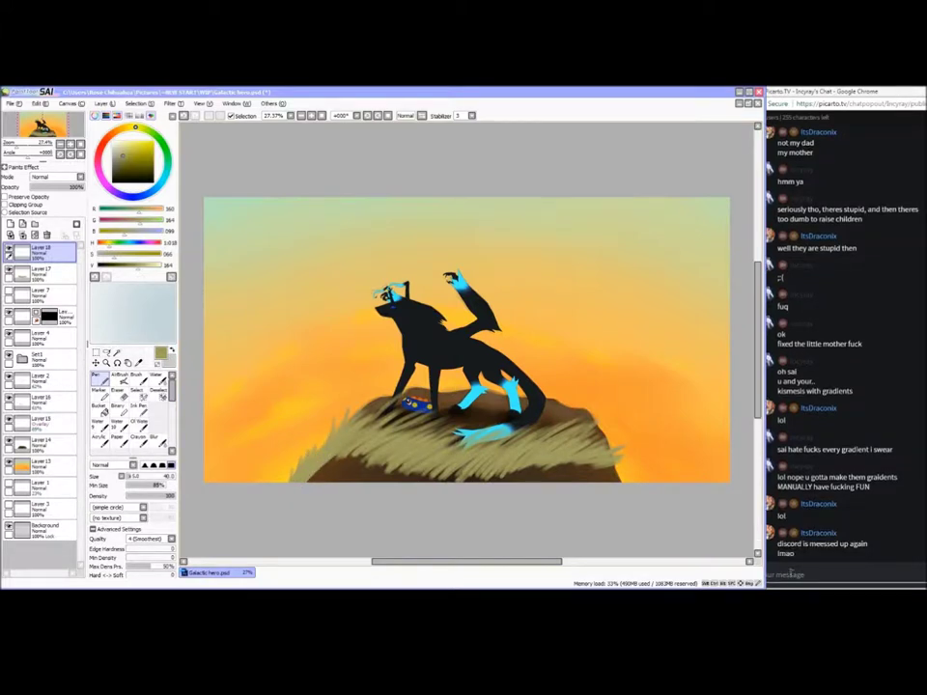
# Reply "k" in the Picarto chat
pyautogui.click(792, 575)
pyautogui.write('k')
pyautogui.press('Return')
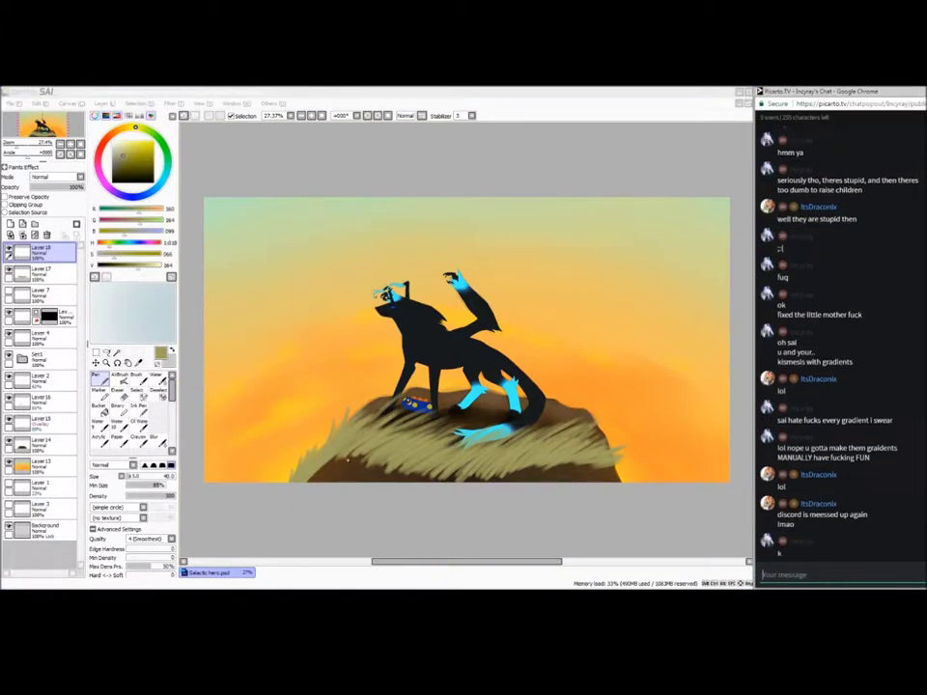
# Fill the bottom of the hill with olive grass strokes on the new top layer
pyautogui.click(326, 490)
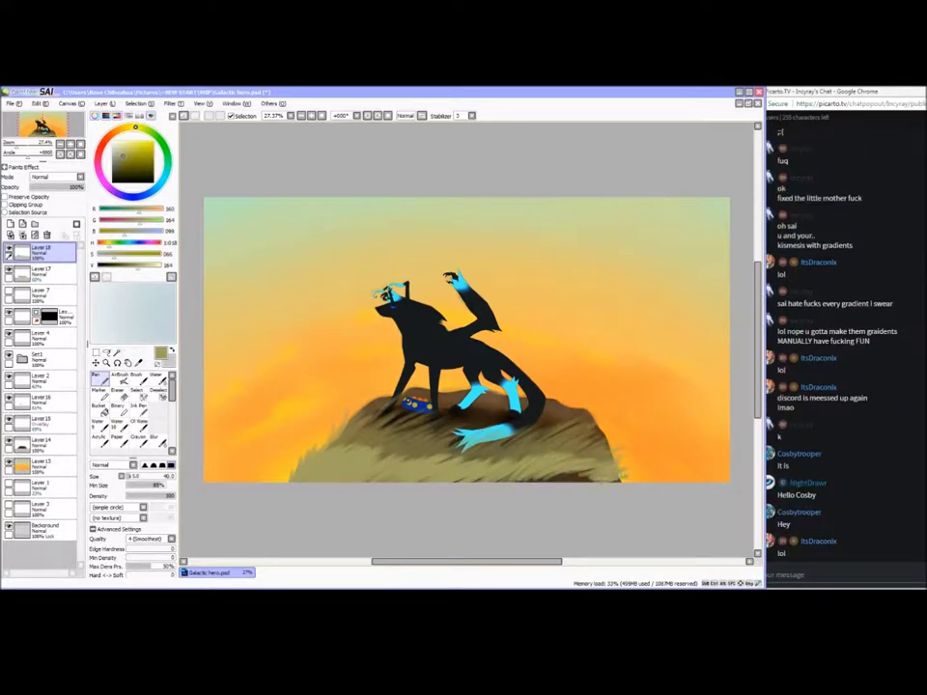
pyautogui.moveTo(606, 480); pyautogui.dragTo(518, 483)
# Send "sup" in the Picarto chat and switch back to PaintTool SAI
pyautogui.click(792, 573)
pyautogui.write('sup')
pyautogui.press('Return')
pyautogui.hotkey('alt', 'Tab')
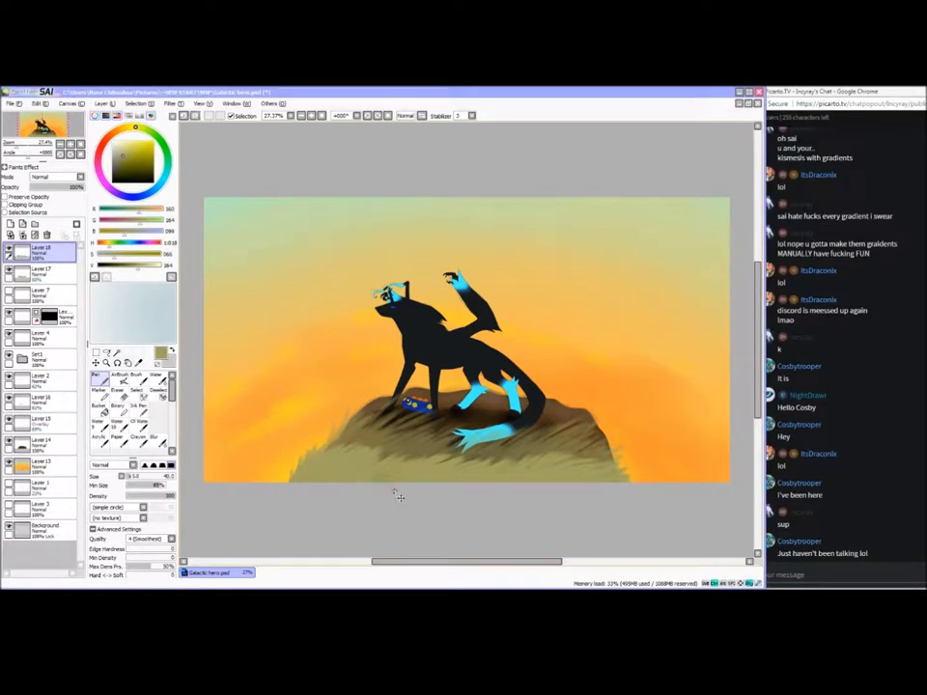
# Send "its alright" and "I tend to lurk at time too" in the Picarto chat, and switch back to PaintTool SAI
pyautogui.click(769, 574)
pyautogui.write('its alright')
pyautogui.press('Return')
pyautogui.write('I tend to lurk at time too')
pyautogui.press('Return')
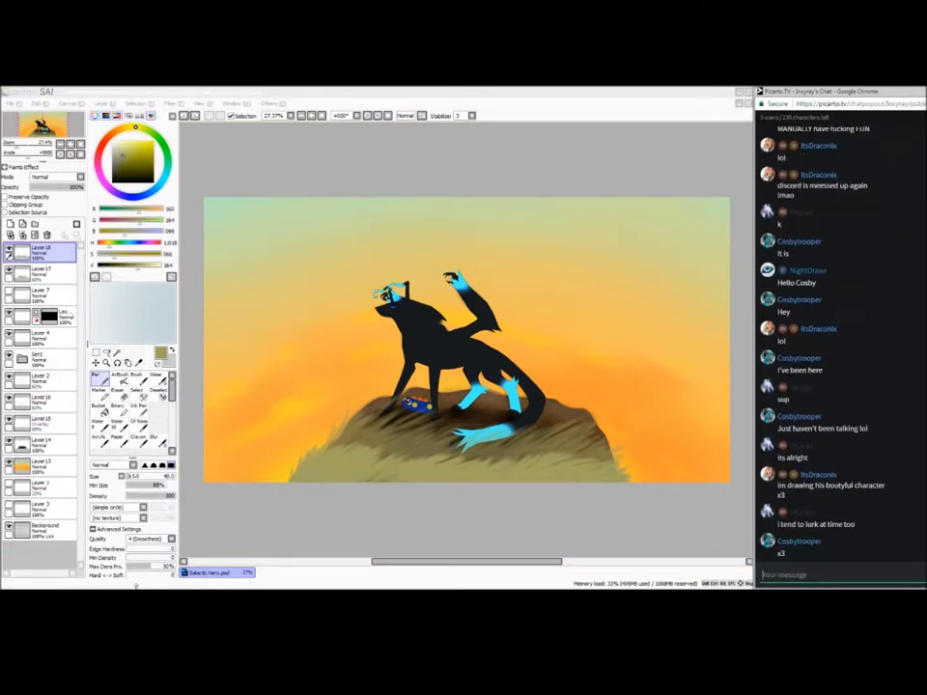
pyautogui.hotkey('alt', 'Tab')
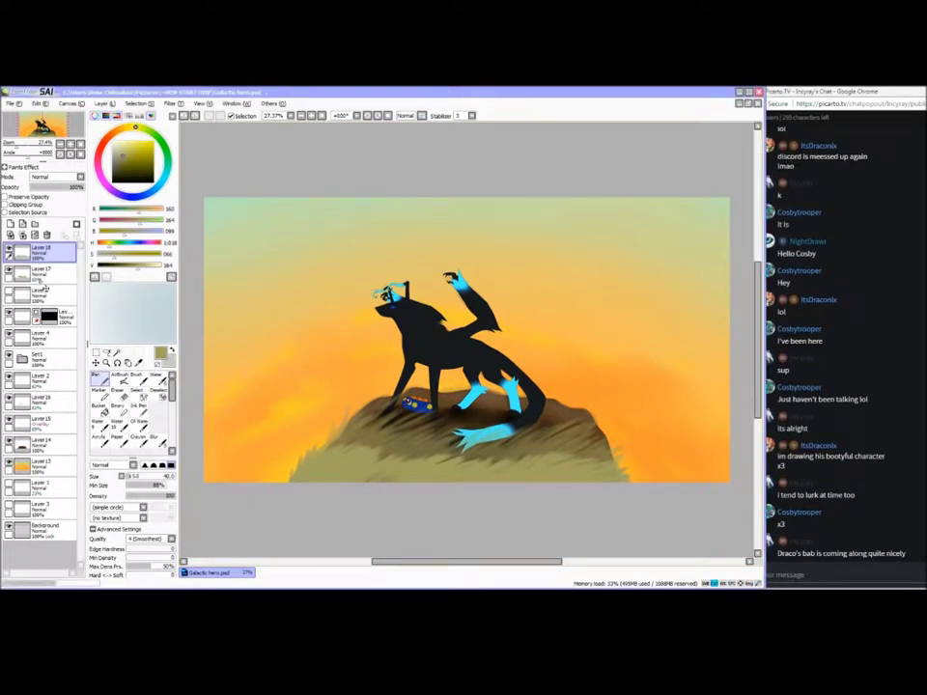
# Create a new layer directly above Layer 2 and reduce the saturation of the brown hill on Layer 14 with Hue and Saturation
pyautogui.click(43, 379)
pyautogui.click(11, 224)
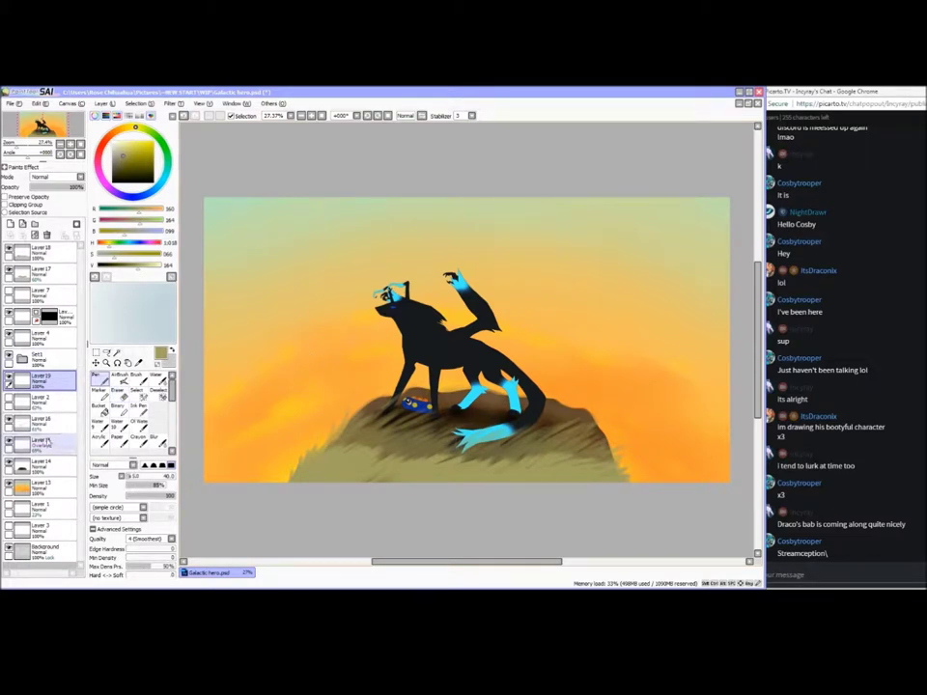
pyautogui.click(40, 467)
pyautogui.click(172, 104)
pyautogui.click(193, 115)
pyautogui.moveTo(418, 522); pyautogui.dragTo(384, 525)
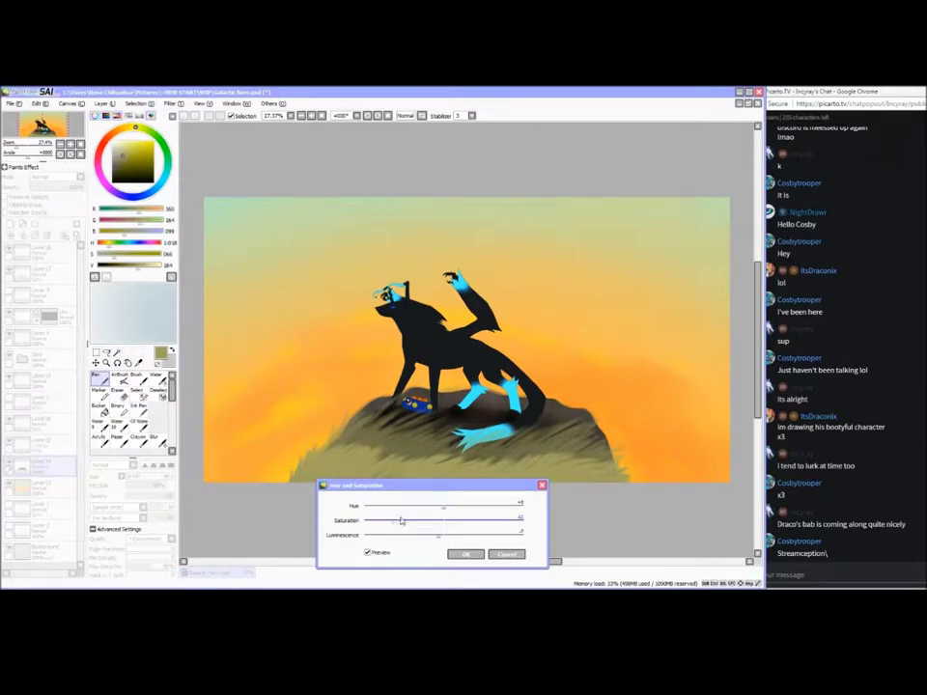
# Apply the hue and saturation adjustment to the rock layer and adjust the colours of the grass on Layers 17 and 18
pyautogui.click(465, 553)
pyautogui.click(38, 271)
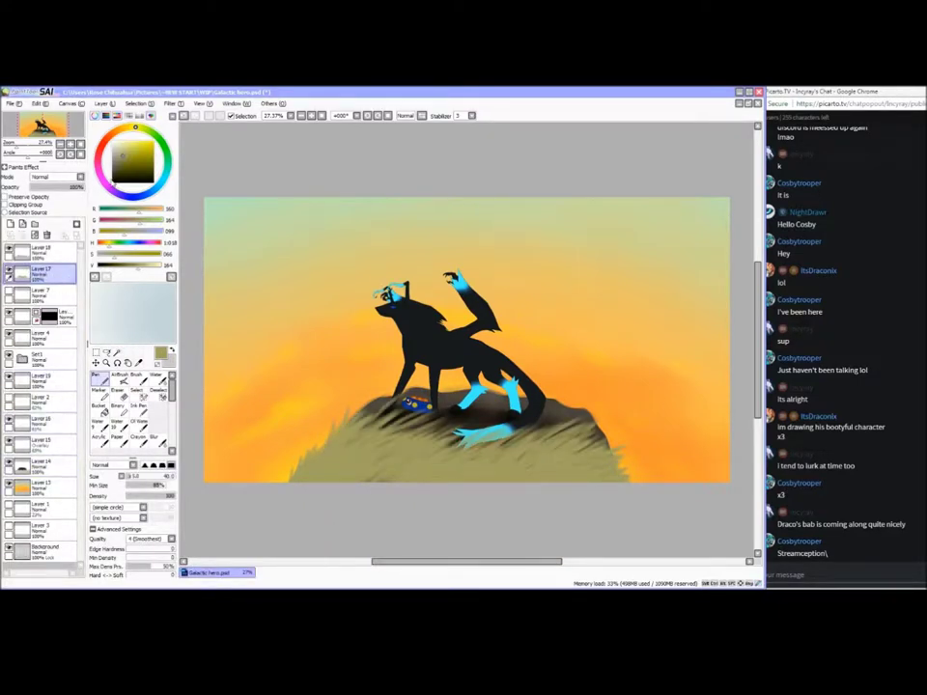
pyautogui.hotkey('ctrl', 'u')
pyautogui.moveTo(444, 524); pyautogui.dragTo(445, 523)
pyautogui.moveTo(444, 537); pyautogui.dragTo(449, 539)
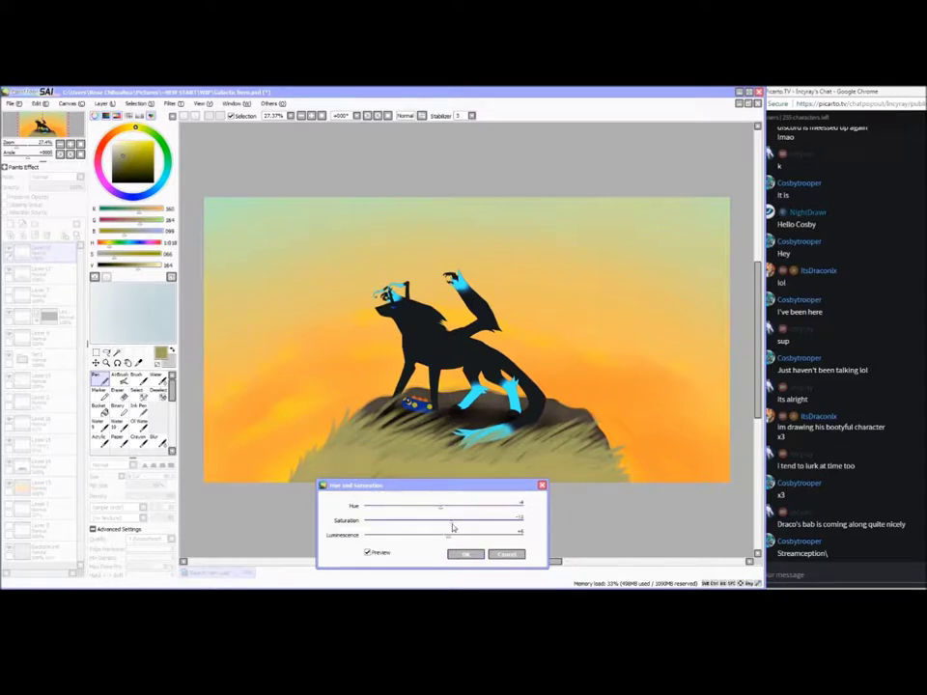
pyautogui.click(465, 554)
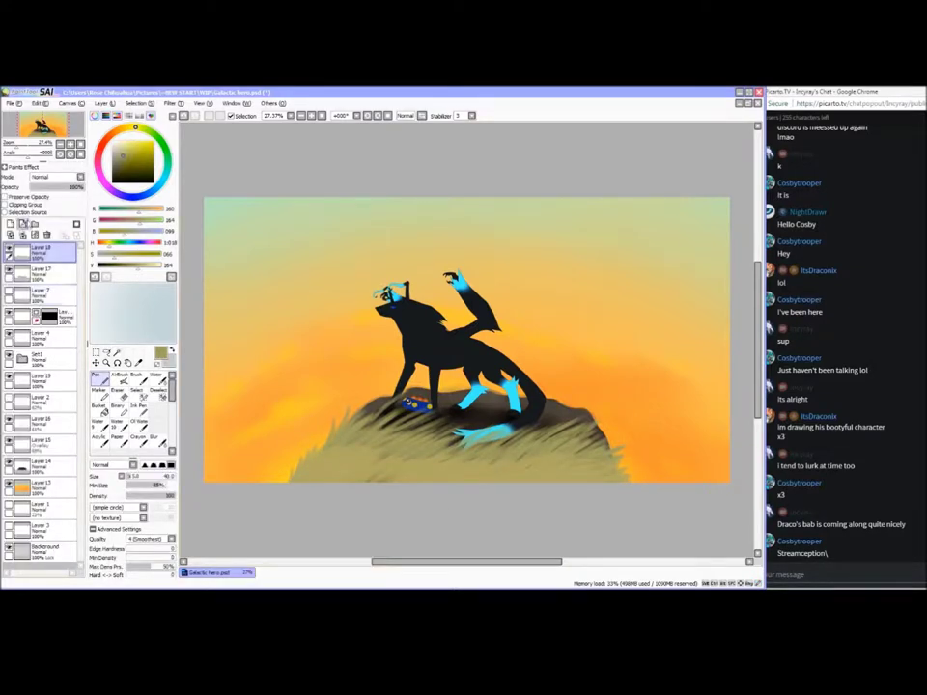
# Add a new layer above Layer 18 and set the Pen colour to a light golden tan (RGB 202, 180, 93)
pyautogui.click(11, 224)
pyautogui.click(138, 363)
pyautogui.click(301, 458)
pyautogui.click(142, 268)
pyautogui.click(148, 210)
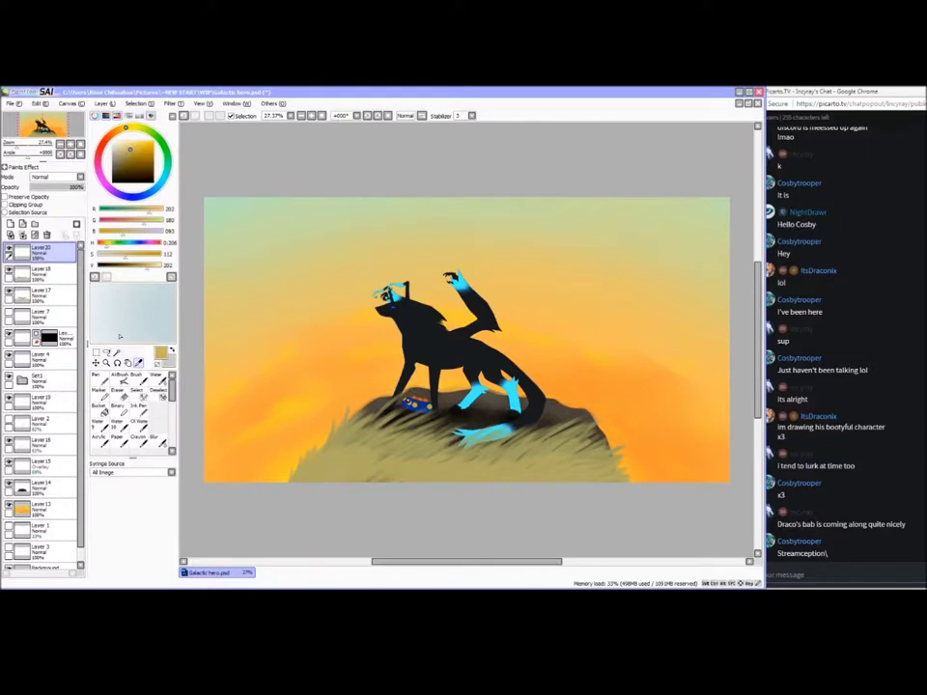
pyautogui.click(101, 379)
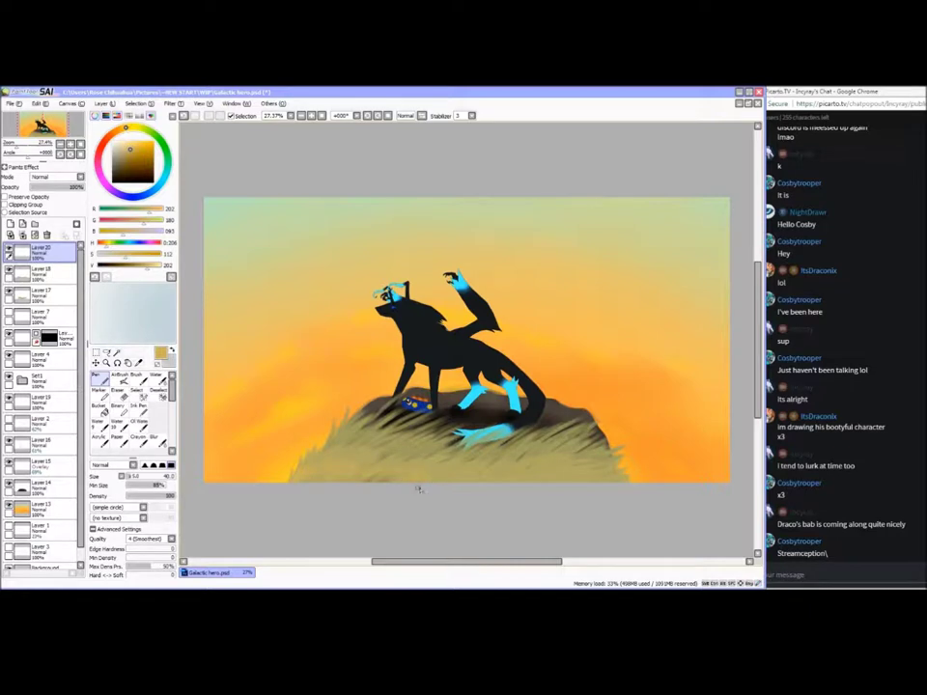
# Send the message "baba you're drawing" in the Picarto stream chat
pyautogui.click(769, 553)
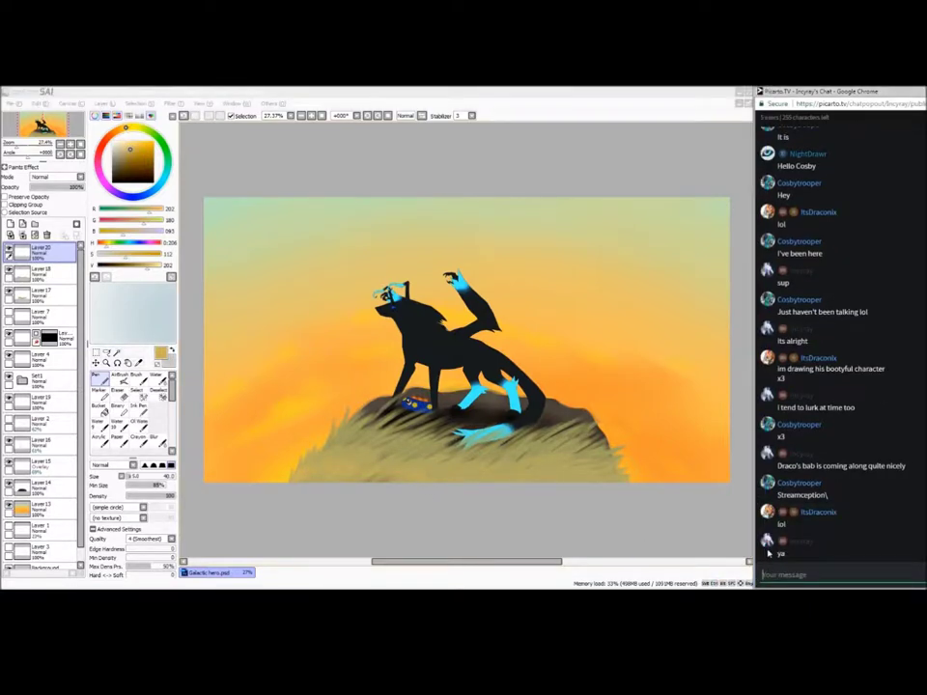
pyautogui.click(608, 483)
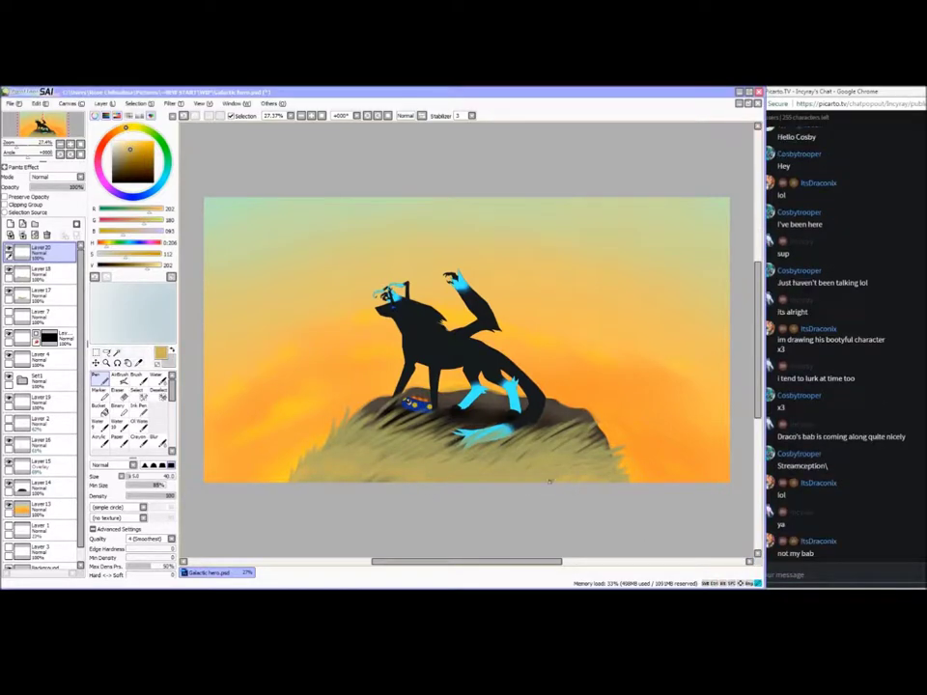
pyautogui.click(816, 576)
pyautogui.write("baba you're drawing")
pyautogui.press('Return')
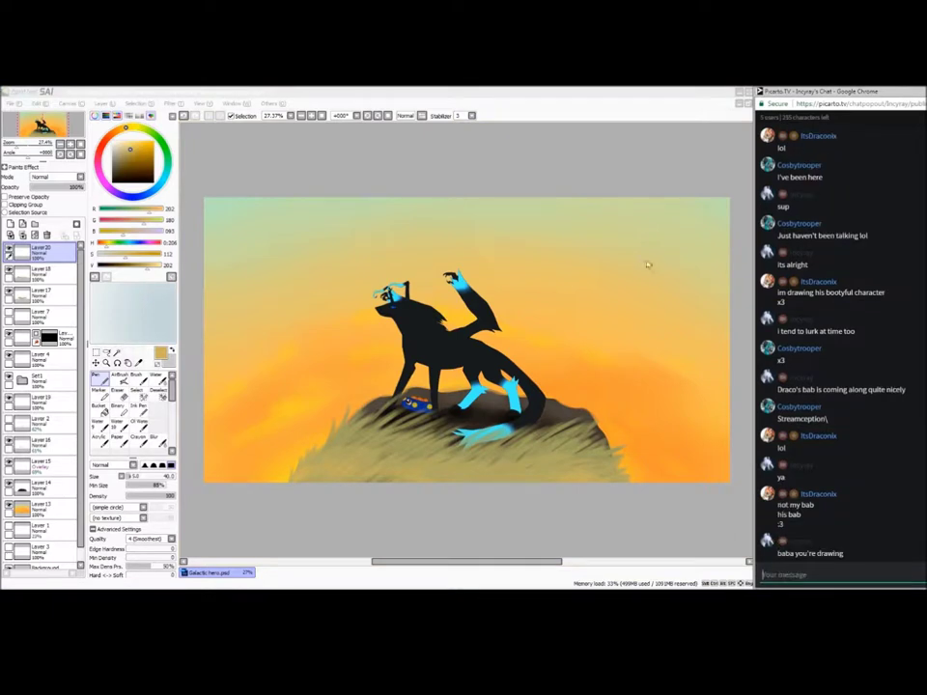
# Touch up the light tan grass strokes on the hill with the Pen and Eraser, and save the file
pyautogui.click(490, 473)
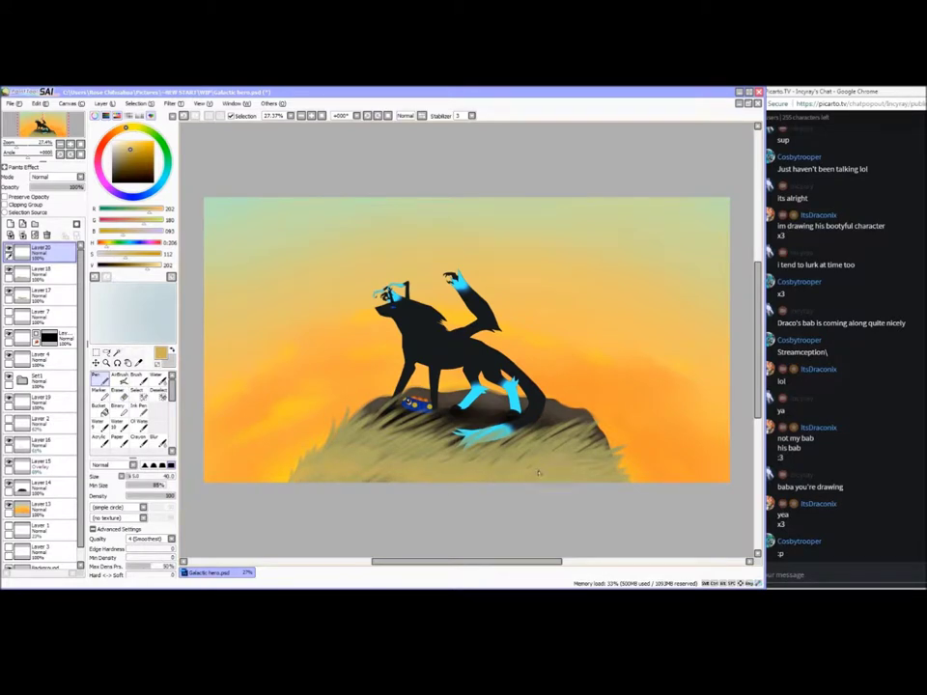
pyautogui.hotkey('ctrl', 's')
pyautogui.doubleClick(123, 397)
pyautogui.click(540, 348)
# Add a new layer directly above Layer 18 and paint fine tan Pen strokes into the hill's grass
pyautogui.click(42, 275)
pyautogui.click(10, 224)
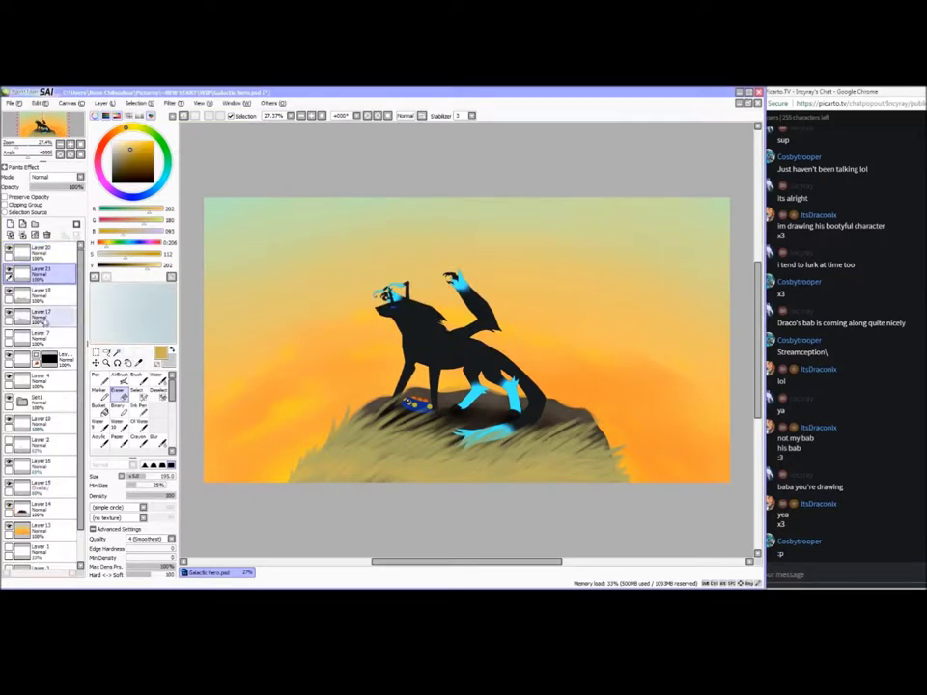
pyautogui.click(100, 380)
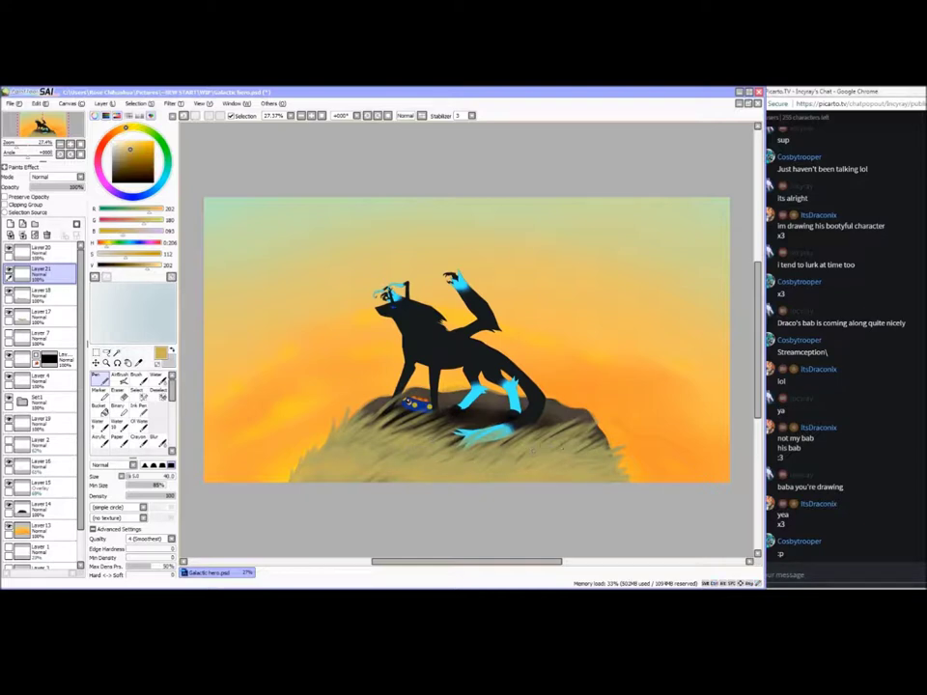
pyautogui.moveTo(508, 561); pyautogui.dragTo(526, 561)
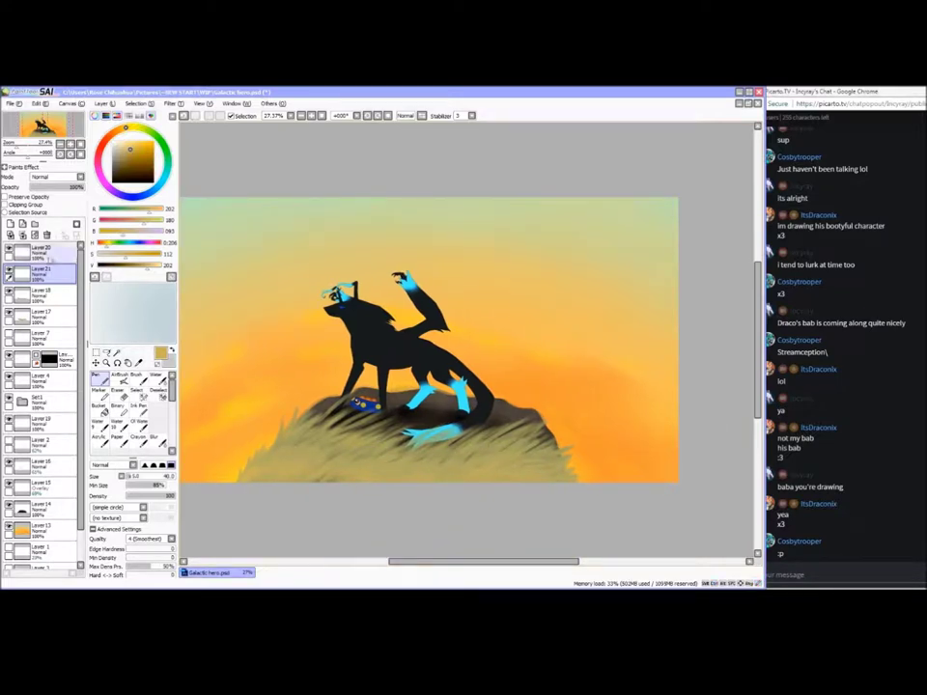
# Paint broader tan highlights over the grass on the hill's left slope on a new top layer, and soften them with Blur
pyautogui.hotkey('ctrl', 'shift', 'n')
pyautogui.moveTo(26, 273); pyautogui.dragTo(29, 249)
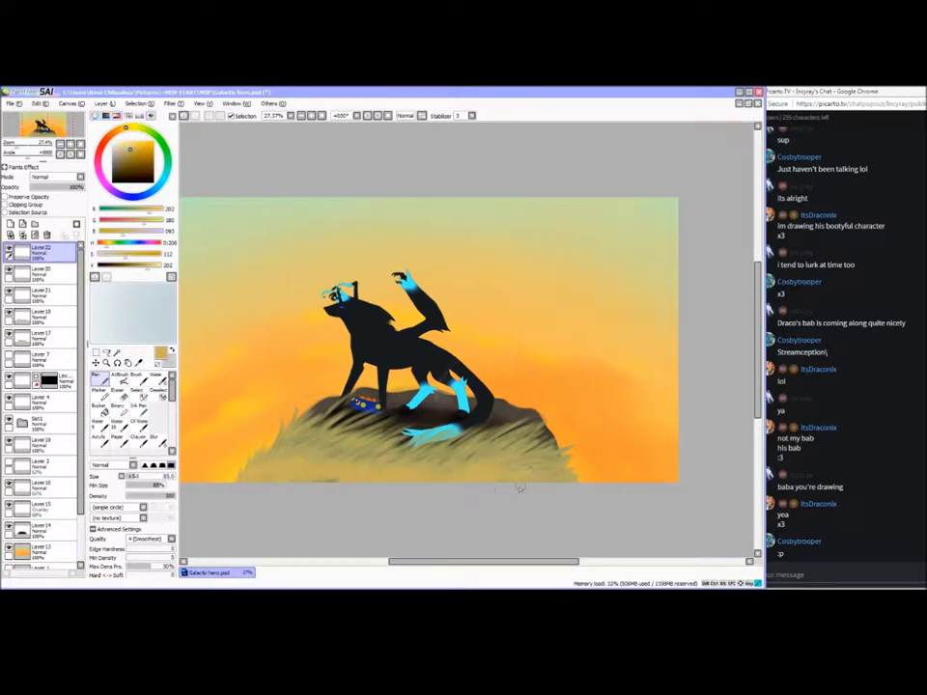
pyautogui.moveTo(351, 463)
pyautogui.mouseDown()
pyautogui.moveTo(386, 435)
pyautogui.moveTo(364, 431)
pyautogui.mouseUp()
pyautogui.moveTo(307, 446); pyautogui.dragTo(339, 417)
pyautogui.moveTo(279, 445); pyautogui.dragTo(305, 436)
pyautogui.click(160, 440)
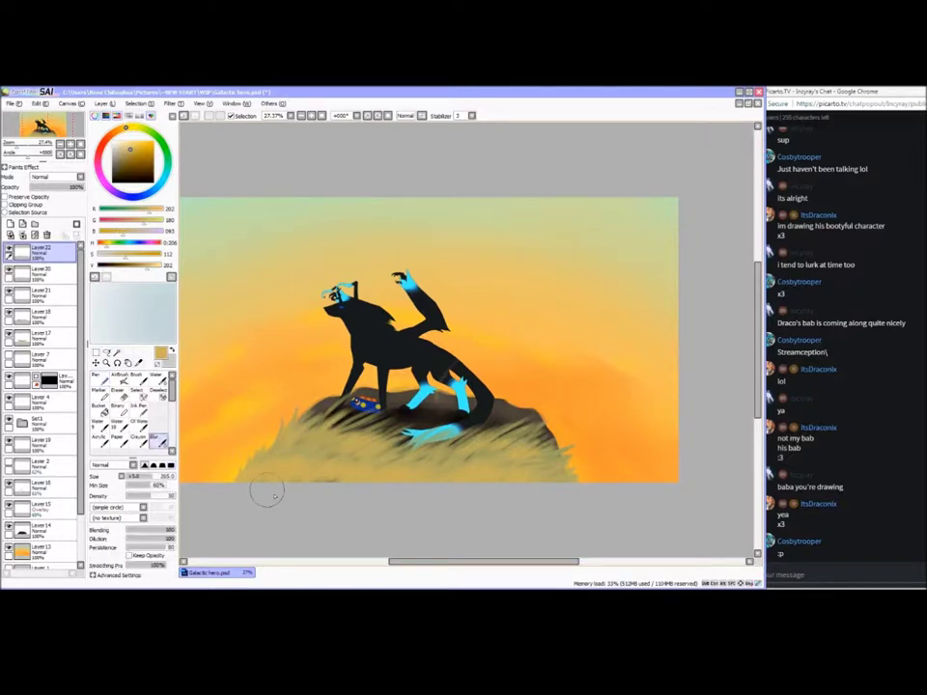
# Set Layer 22's blending mode to Overlay and its opacity to 44%
pyautogui.click(172, 103)
pyautogui.click(37, 176)
pyautogui.click(55, 178)
pyautogui.click(48, 219)
pyautogui.moveTo(69, 187)
pyautogui.mouseDown()
pyautogui.moveTo(41, 190)
pyautogui.moveTo(55, 189)
pyautogui.mouseUp()
pyautogui.click(63, 177)
pyautogui.click(61, 205)
# Reorder the grass highlight layers so Layer 21 is above Layer 20 and Layer 22 is below both, toggling visibility to compare them
pyautogui.click(50, 274)
pyautogui.moveTo(40, 294); pyautogui.dragTo(44, 248)
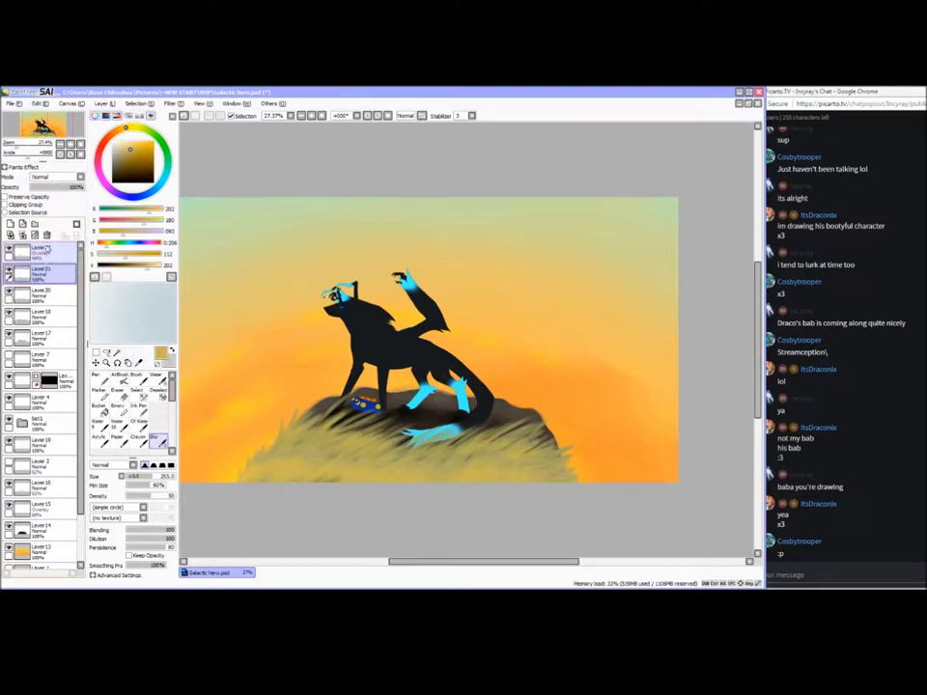
pyautogui.moveTo(43, 293); pyautogui.dragTo(43, 265)
pyautogui.click(8, 271)
pyautogui.click(9, 291)
pyautogui.click(8, 271)
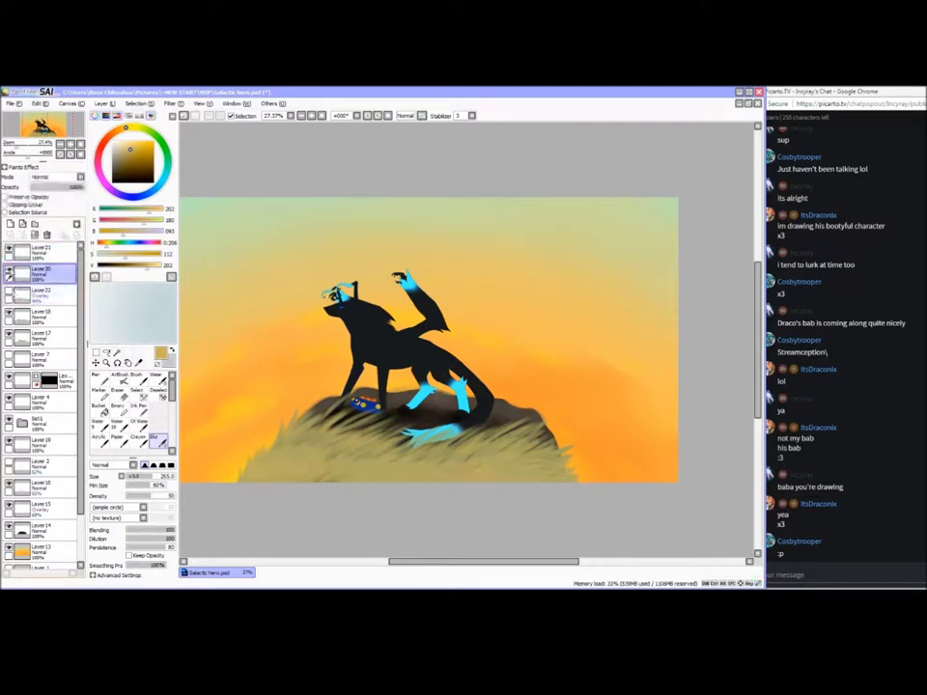
# Set Layers 20 and 21 to Luminosity with reduced opacity, and show Layer 22 again
pyautogui.click(60, 178)
pyautogui.click(58, 218)
pyautogui.moveTo(59, 188)
pyautogui.mouseDown()
pyautogui.moveTo(39, 188)
pyautogui.moveTo(53, 190)
pyautogui.mouseUp()
pyautogui.click(43, 252)
pyautogui.click(60, 178)
pyautogui.click(60, 218)
pyautogui.click(9, 292)
pyautogui.click(43, 294)
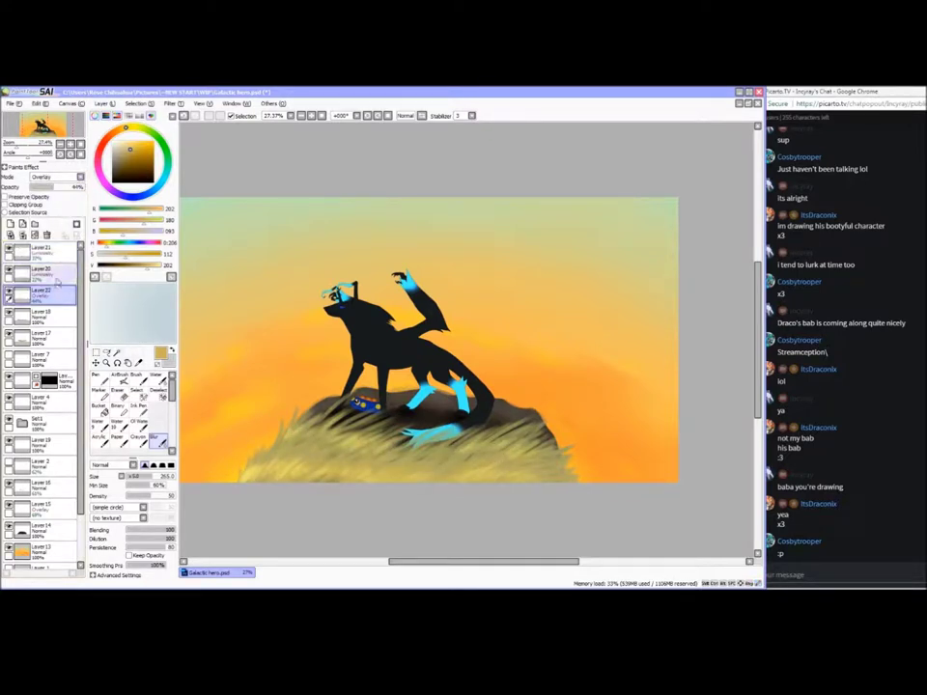
# With Layers 20 and 22 temporarily hidden, touch up the lower grass on Layer 18 with a sampled olive tan (RGB 176, 172, 102)
pyautogui.click(796, 576)
pyautogui.click(351, 532)
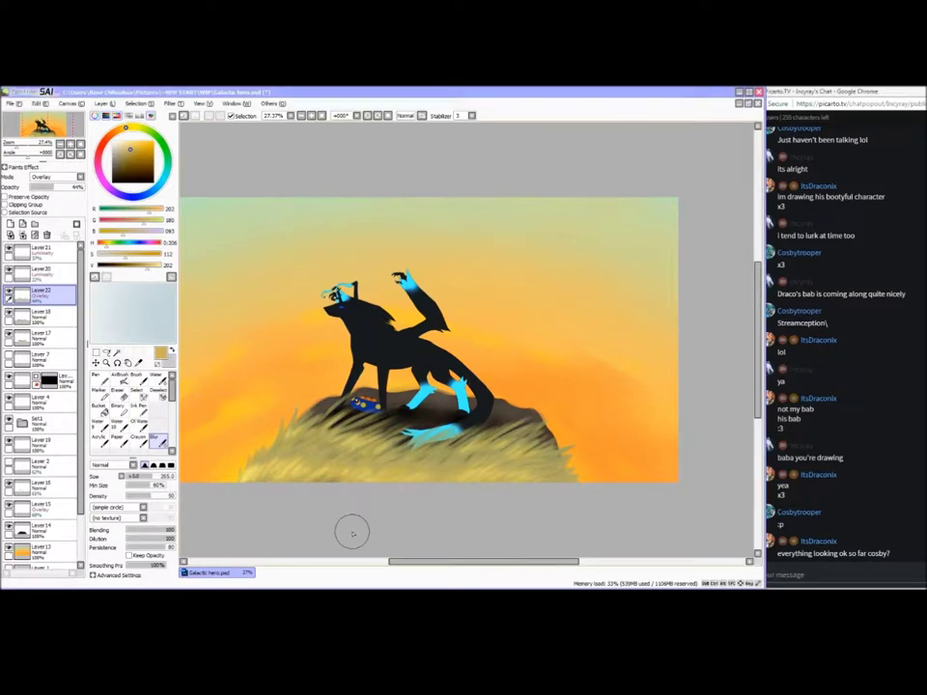
pyautogui.click(9, 270)
pyautogui.click(8, 292)
pyautogui.click(43, 316)
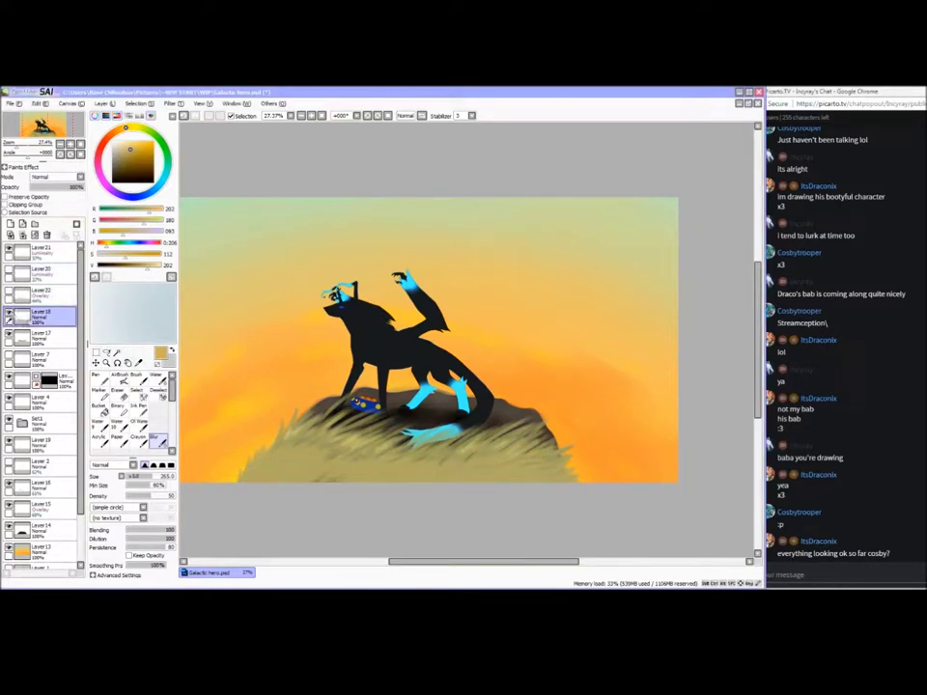
pyautogui.press('n')
pyautogui.keyDown('alt'); pyautogui.click(337, 445); pyautogui.keyUp('alt')
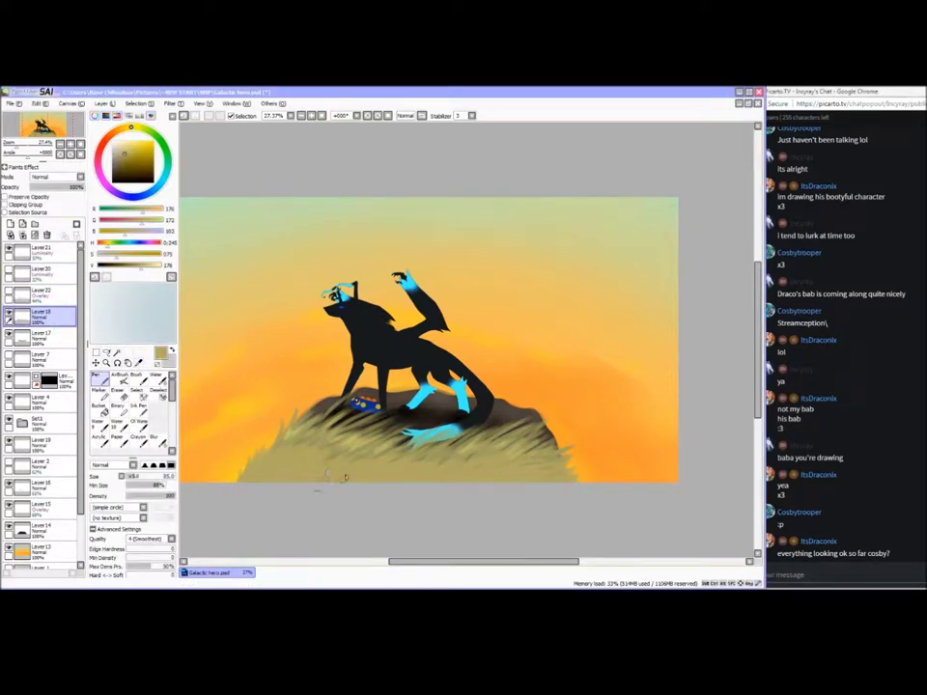
pyautogui.click(38, 292)
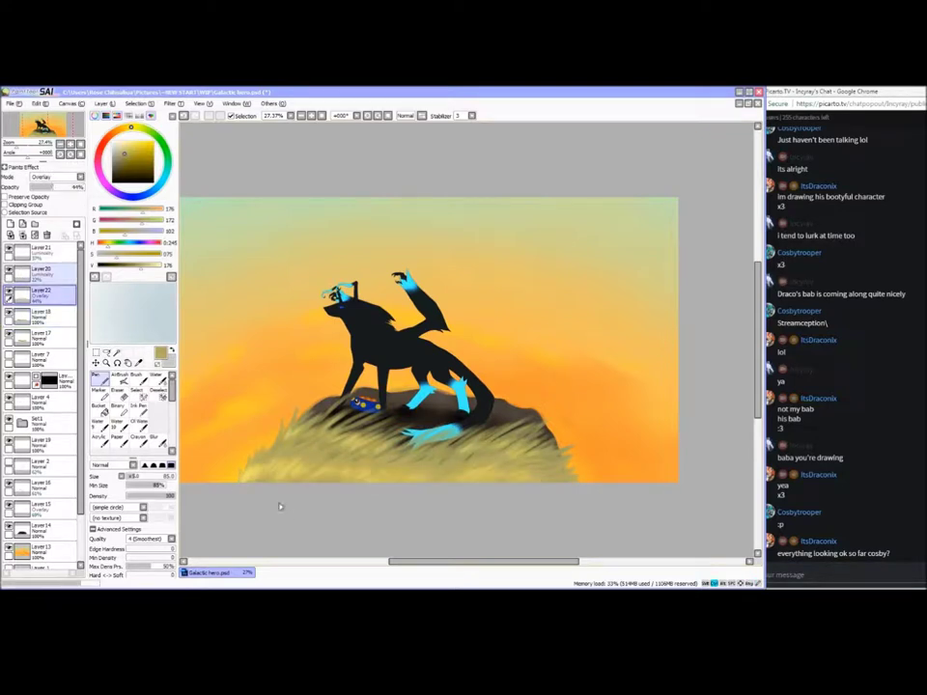
# Paint a golden glow (RGB 245, 194, 74) over the hill on a new layer directly above the rock layer, and soften it with Blur
pyautogui.moveTo(17, 147); pyautogui.dragTo(13, 148)
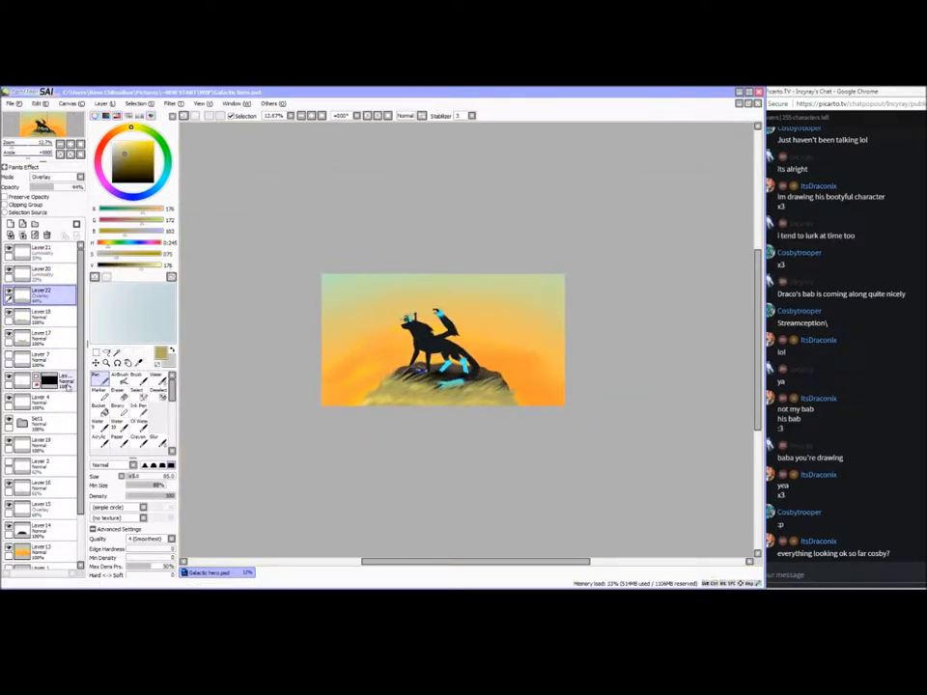
pyautogui.click(39, 509)
pyautogui.click(59, 536)
pyautogui.click(10, 224)
pyautogui.keyDown('alt'); pyautogui.click(325, 357); pyautogui.keyUp('alt')
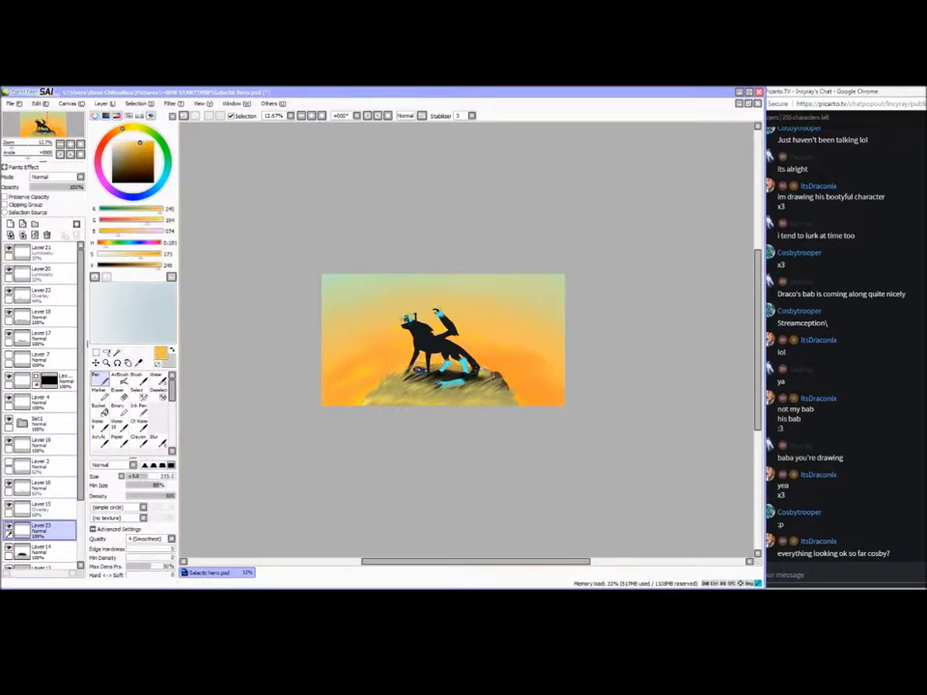
pyautogui.click(157, 440)
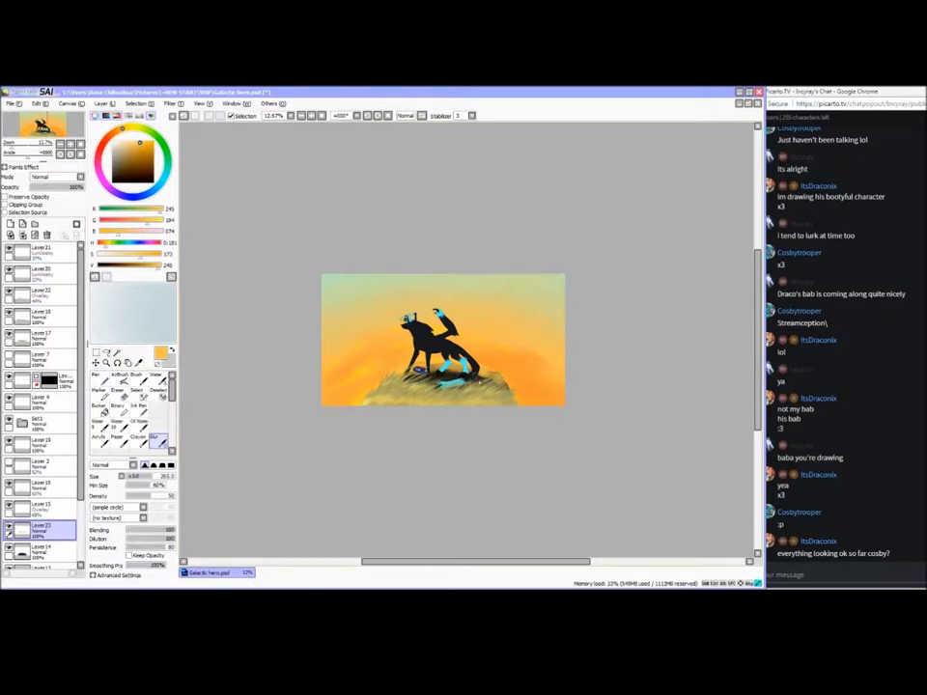
# Set the golden glow layer's blending mode to Screen and its opacity to 42%
pyautogui.click(80, 177)
pyautogui.click(48, 213)
pyautogui.moveTo(61, 188); pyautogui.dragTo(56, 187)
pyautogui.moveTo(11, 147); pyautogui.dragTo(16, 147)
pyautogui.click(38, 187)
pyautogui.click(79, 178)
pyautogui.click(54, 200)
pyautogui.moveTo(53, 187); pyautogui.dragTo(55, 188)
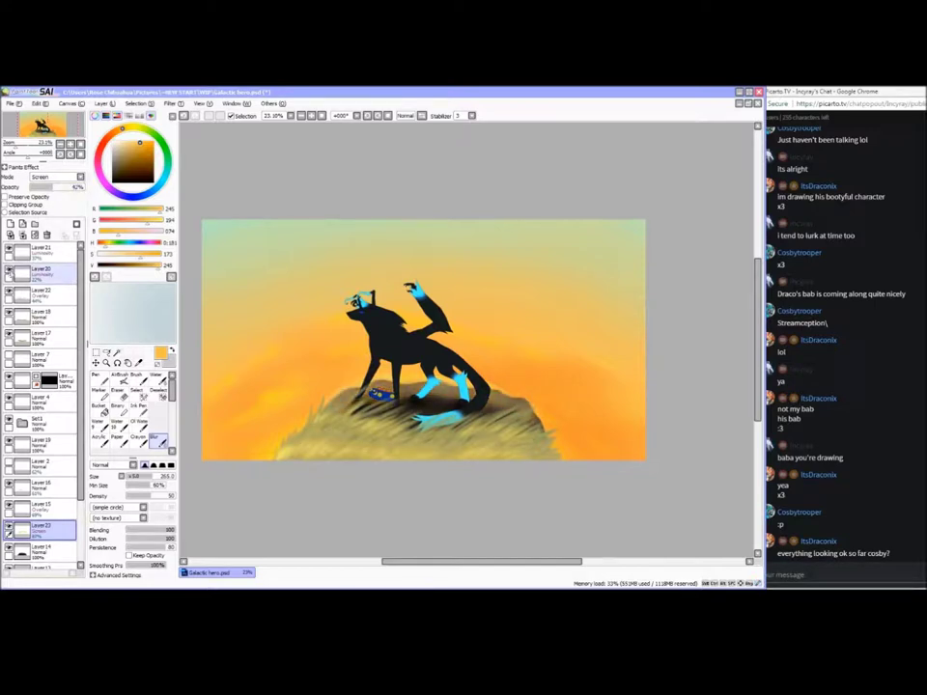
# Erase the golden glow from the top of the rock with the Eraser
pyautogui.click(98, 375)
pyautogui.click(119, 411)
pyautogui.click(119, 394)
pyautogui.moveTo(334, 403)
pyautogui.mouseDown()
pyautogui.moveTo(388, 388)
pyautogui.moveTo(519, 386)
pyautogui.mouseUp()
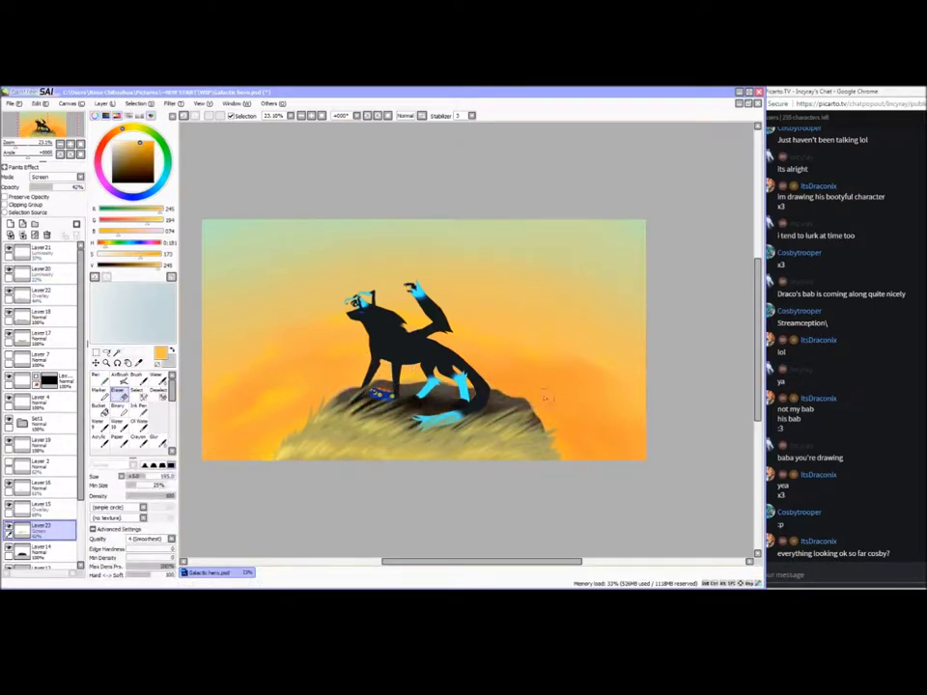
# Change the golden glow layer's blending mode to Luminosity and switch back to the Pen
pyautogui.click(94, 377)
pyautogui.click(79, 178)
pyautogui.click(64, 215)
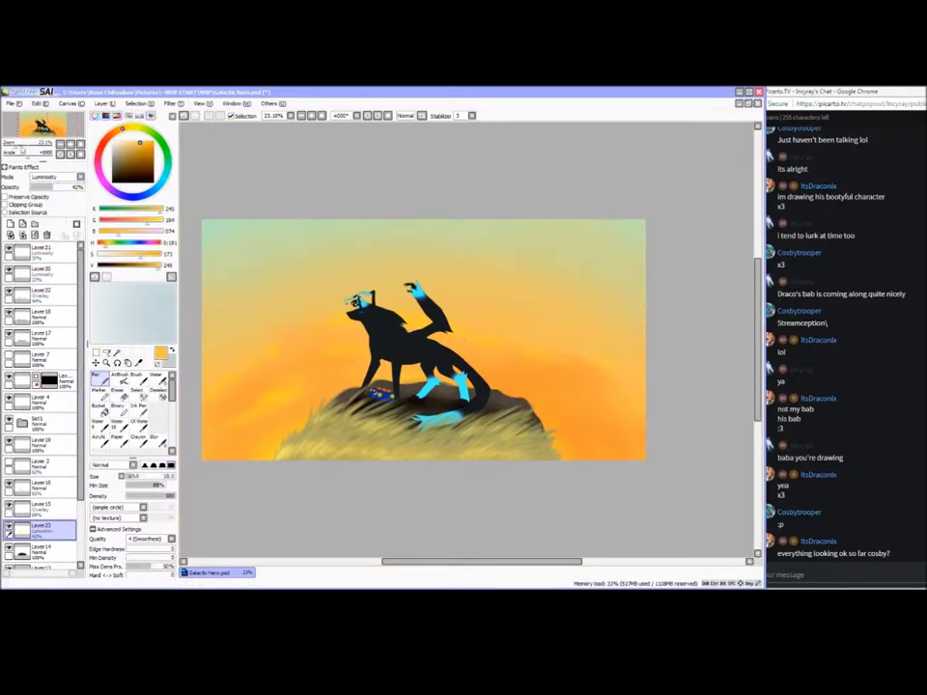
pyautogui.click(21, 148)
# Send the chat messages "in a few minutes btw, i gotta brb to slink out for food" and "mmk"
pyautogui.click(783, 574)
pyautogui.write('in a few minutes')
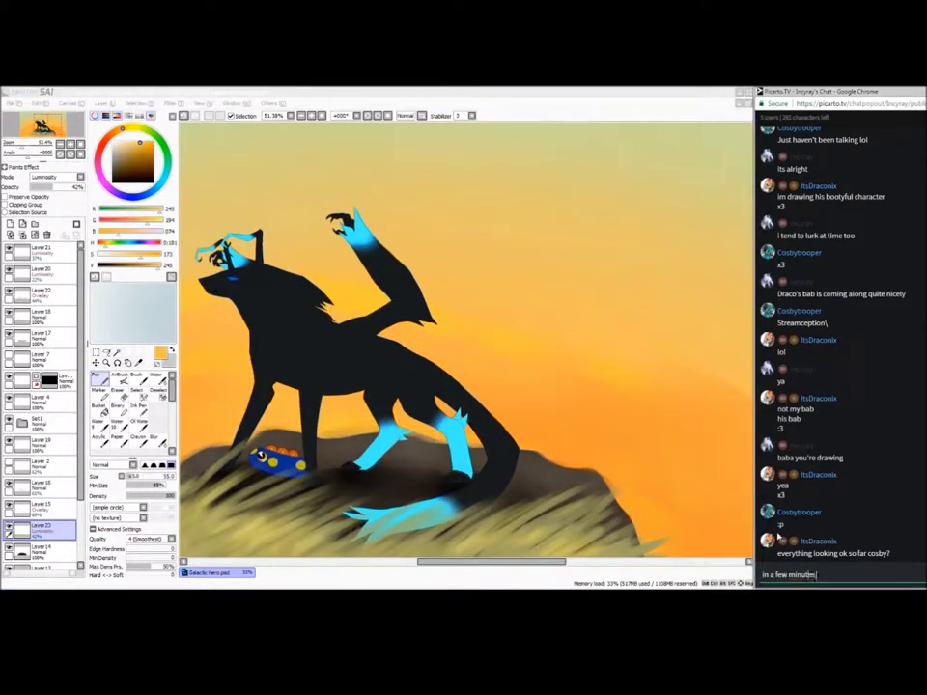
pyautogui.write('food')
pyautogui.press('Return')
pyautogui.write('mmk')
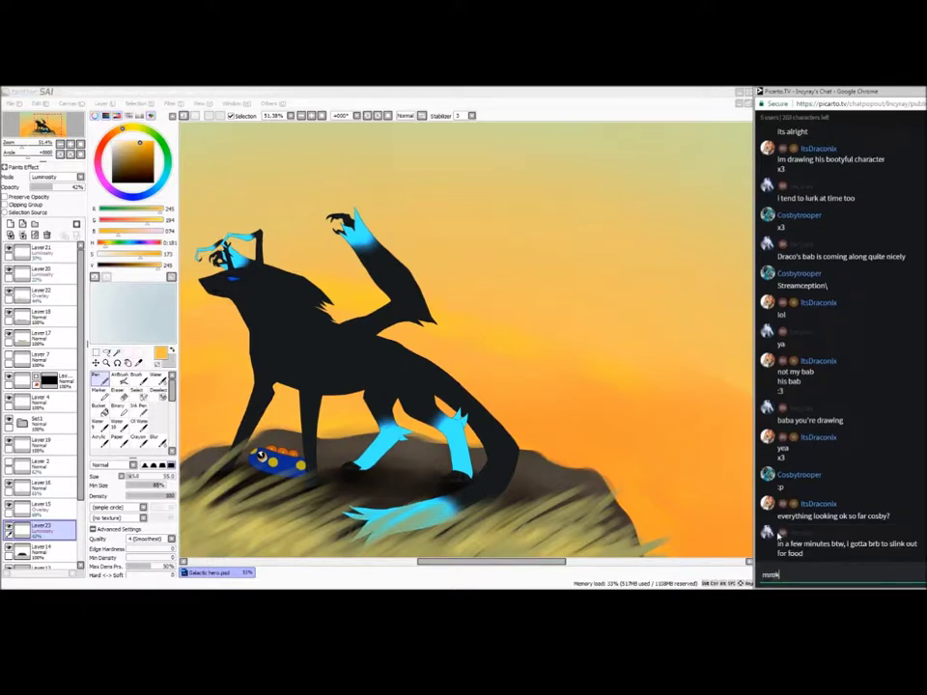
pyautogui.press('Return')
# Paint a golden rim light along the rock's top edge, behind the wolf creature's legs and tail, with the Pen
pyautogui.moveTo(495, 562); pyautogui.dragTo(453, 562)
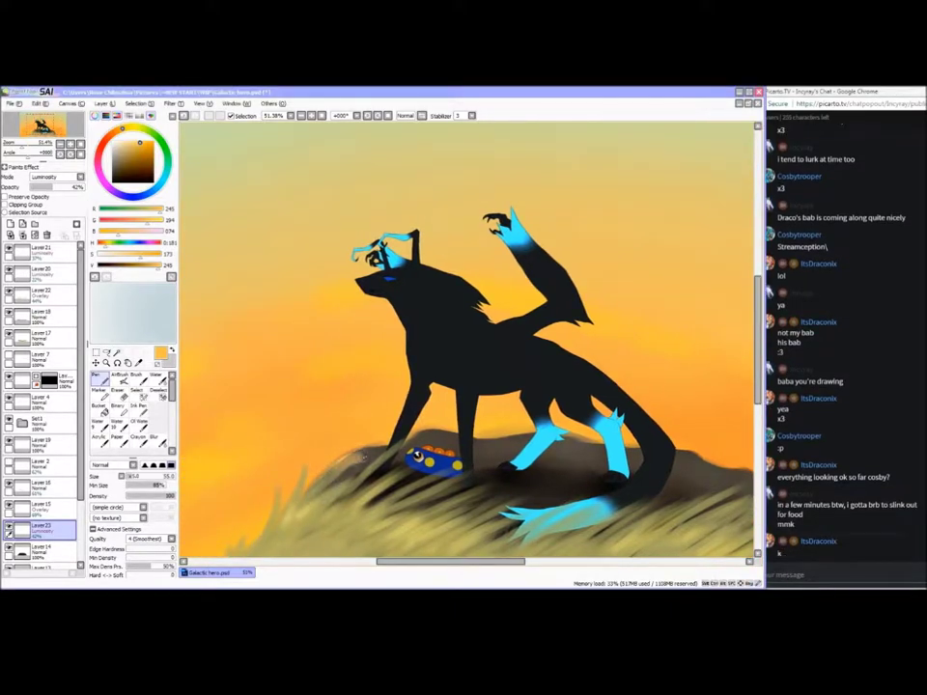
pyautogui.moveTo(324, 478)
pyautogui.mouseDown()
pyautogui.moveTo(415, 439)
pyautogui.moveTo(572, 444)
pyautogui.mouseUp()
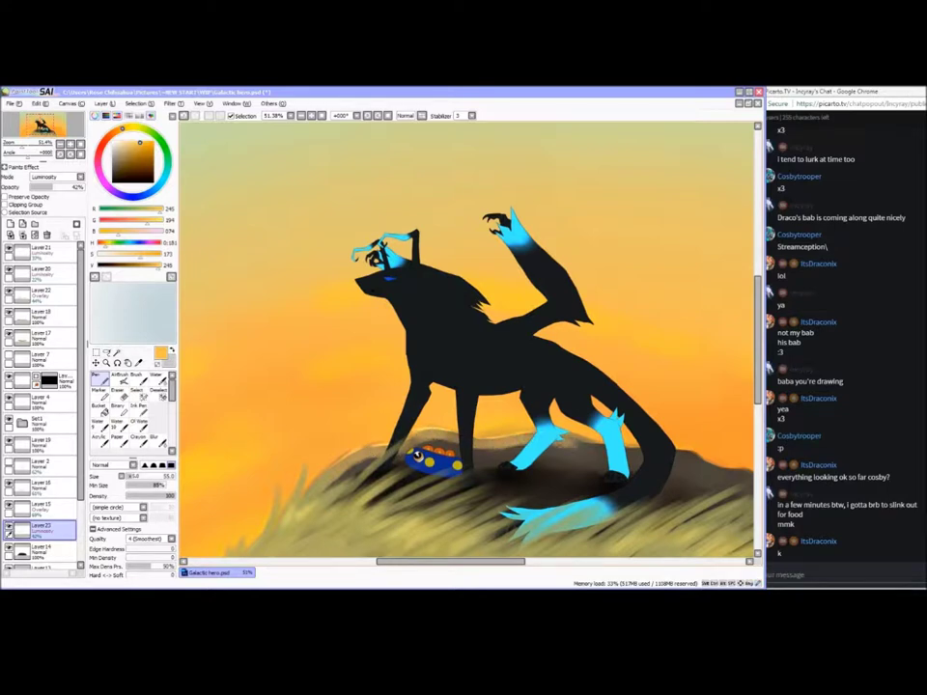
pyautogui.moveTo(481, 561); pyautogui.dragTo(508, 561)
pyautogui.moveTo(466, 445); pyautogui.dragTo(552, 452)
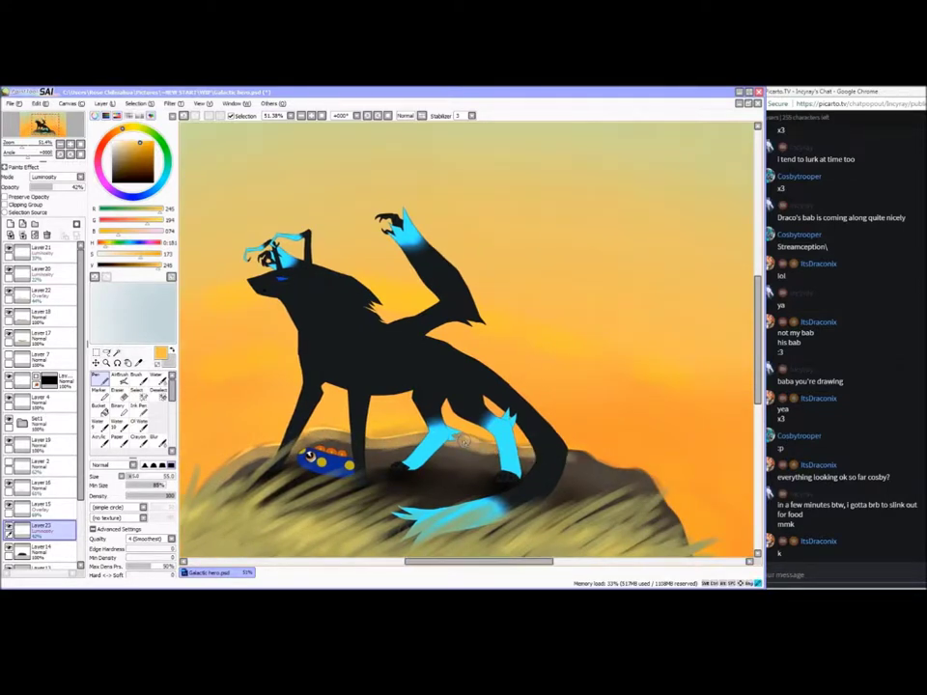
pyautogui.moveTo(528, 560)
pyautogui.mouseDown()
pyautogui.moveTo(564, 561)
pyautogui.moveTo(510, 561)
pyautogui.mouseUp()
# Soften the golden rim light along the rock's top edge with the Blur tool at size 75
pyautogui.click(158, 442)
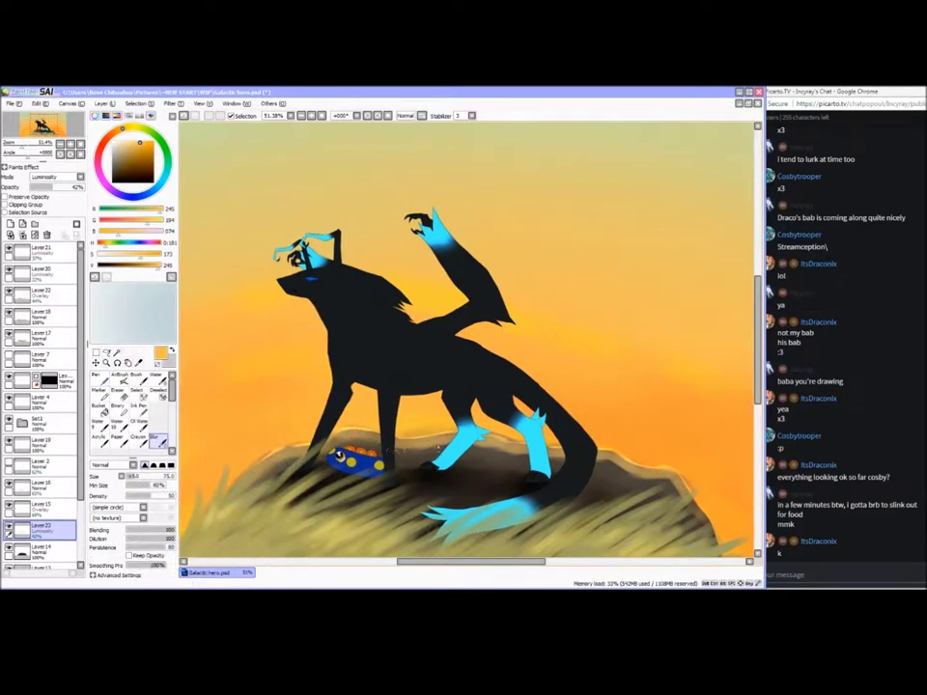
pyautogui.moveTo(493, 562); pyautogui.dragTo(532, 562)
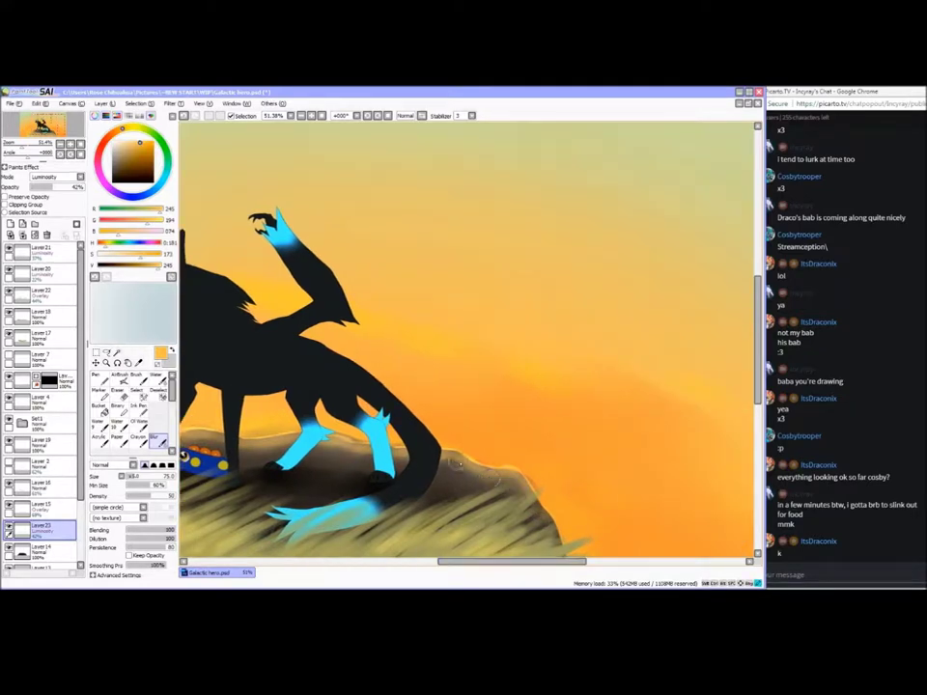
pyautogui.moveTo(298, 444); pyautogui.dragTo(635, 449)
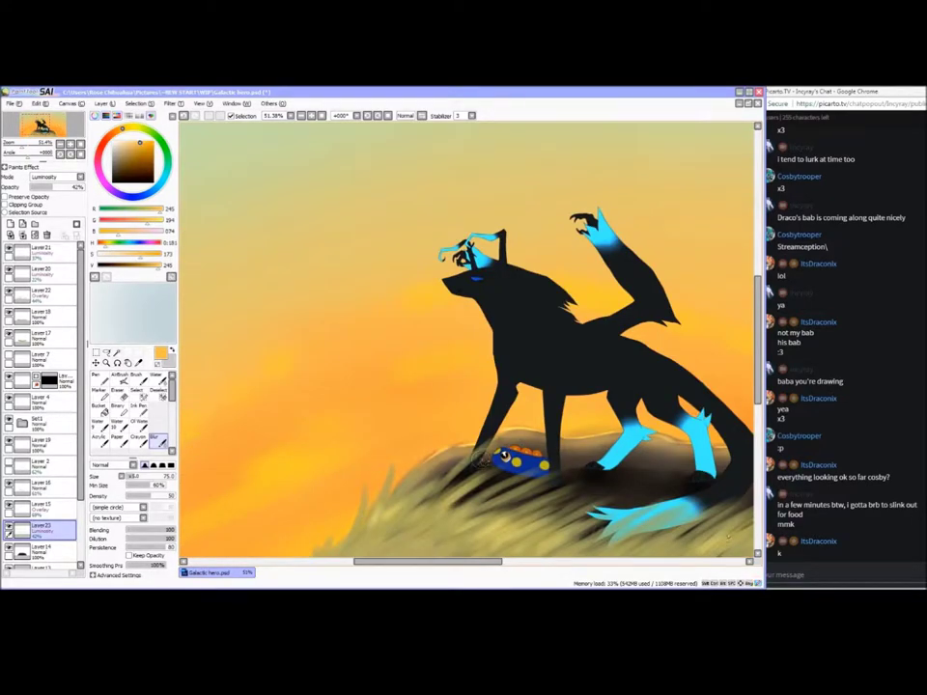
# Send chat messages reading "!!! holy shit", a question about cool names for pokemon ultra sun/moon, "sunset and moomrise" and "moonrise"
pyautogui.click(805, 530)
pyautogui.write('!!! holy shit')
pyautogui.press('Return')
pyautogui.write('u')
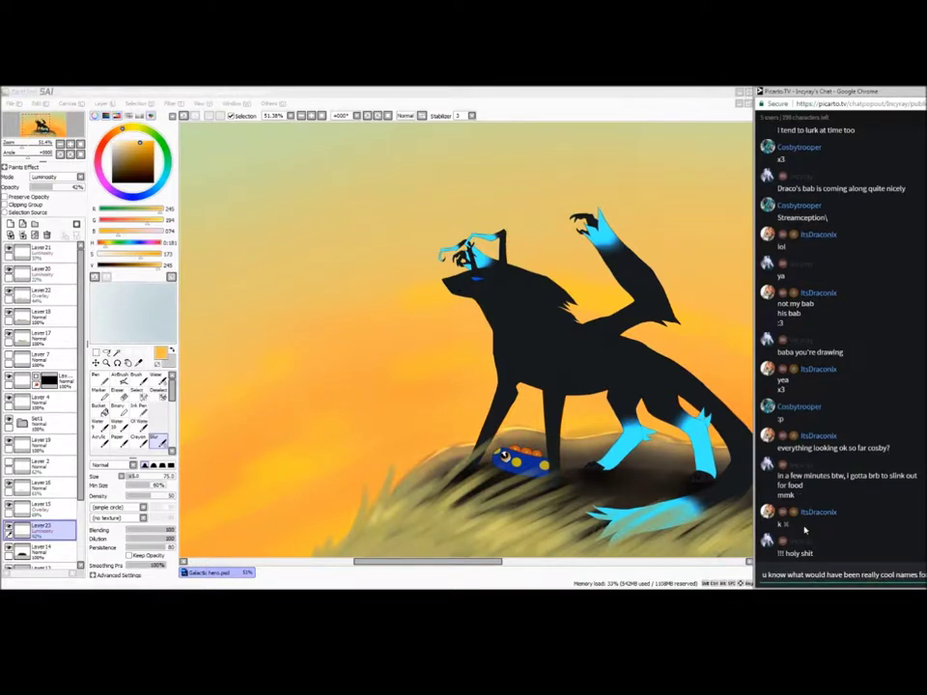
pyautogui.press('Return')
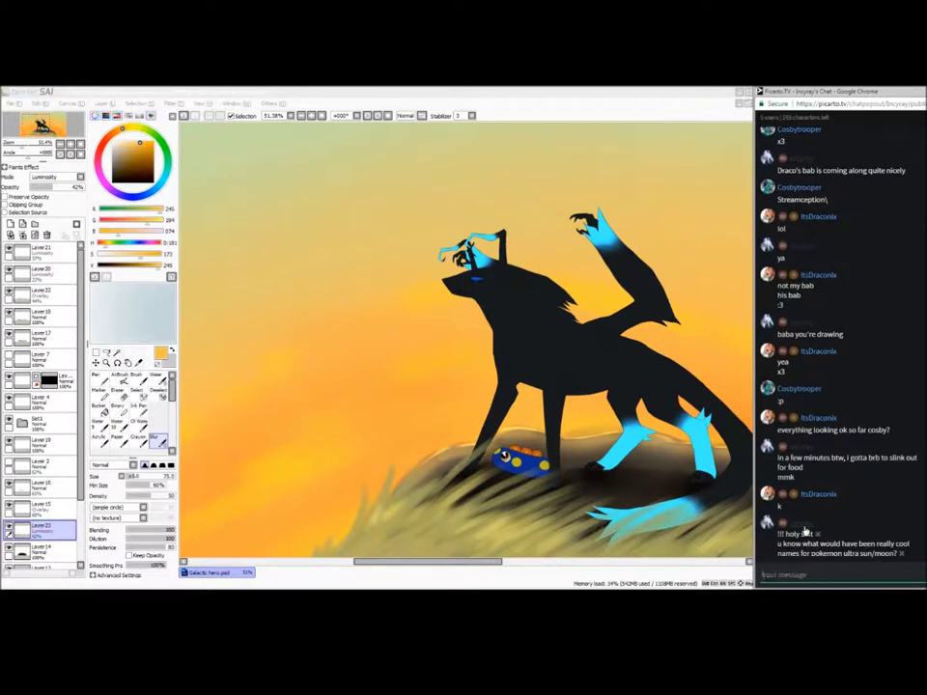
pyautogui.write('moonrise')
pyautogui.press('Return')
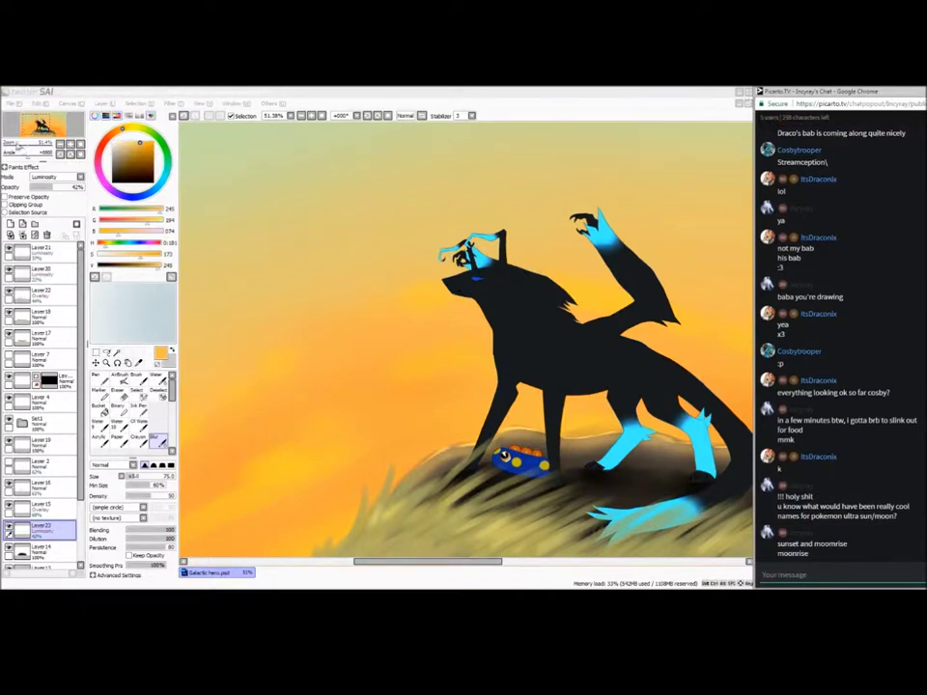
# Make Layer14, the rock's layer, active with the Eraser and save the painting
pyautogui.moveTo(18, 146); pyautogui.dragTo(11, 146)
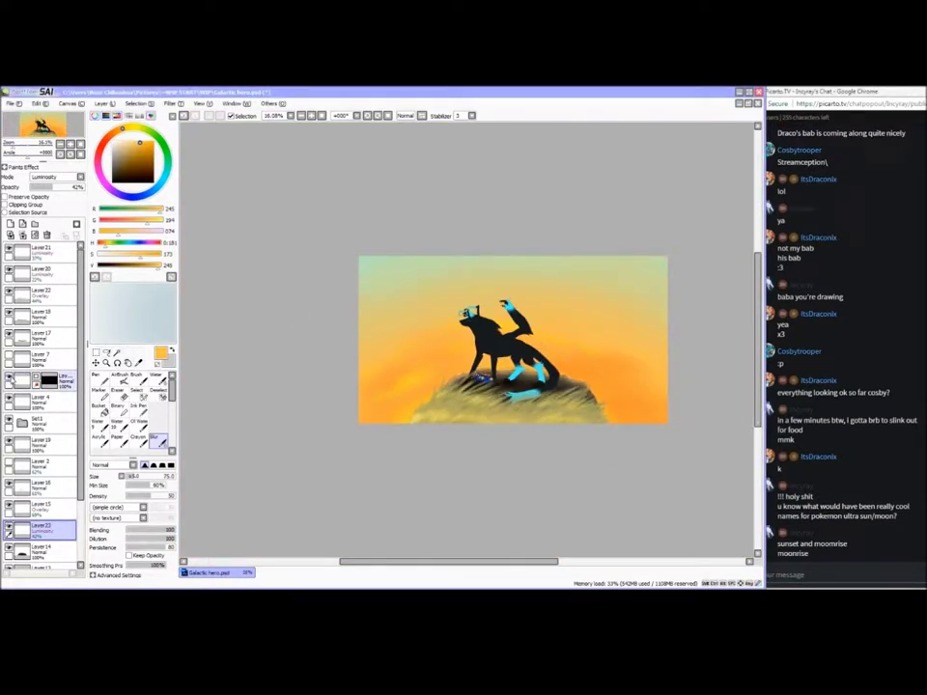
pyautogui.click(39, 551)
pyautogui.press('e')
pyautogui.hotkey('ctrl', 's')
pyautogui.moveTo(461, 563); pyautogui.dragTo(484, 562)
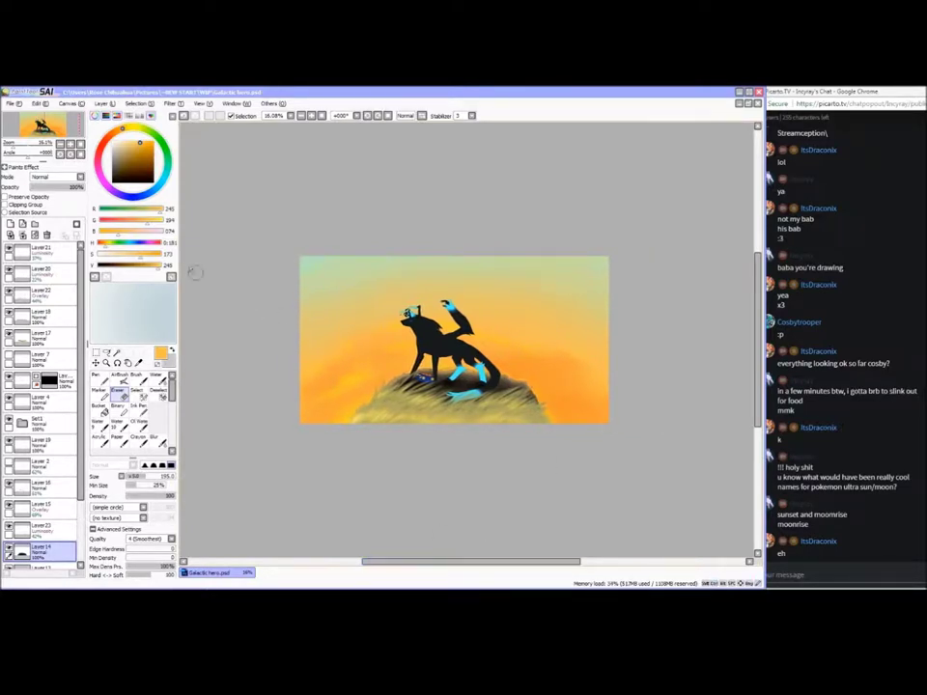
# Add a new layer on top and try large Pen strokes in near-black brown (RGB 27, 21, 7) across the upper sky
pyautogui.click(60, 250)
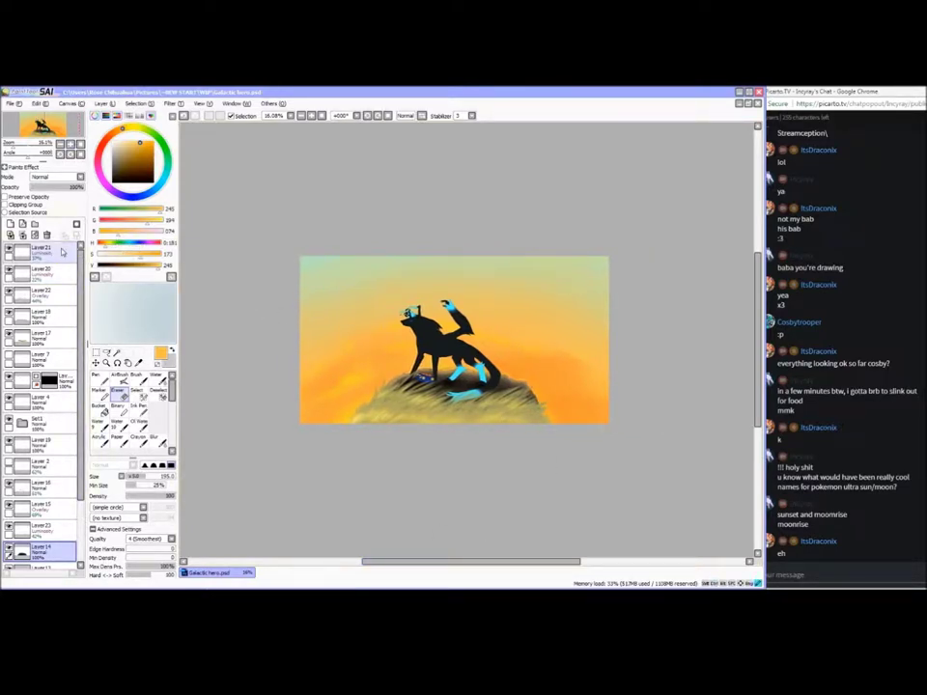
pyautogui.click(10, 224)
pyautogui.click(115, 177)
pyautogui.click(100, 381)
pyautogui.click(168, 478)
pyautogui.moveTo(307, 280)
pyautogui.mouseDown()
pyautogui.moveTo(317, 244)
pyautogui.moveTo(292, 321)
pyautogui.mouseUp()
pyautogui.moveTo(381, 261)
pyautogui.mouseDown()
pyautogui.moveTo(611, 270)
pyautogui.moveTo(610, 299)
pyautogui.moveTo(322, 286)
pyautogui.moveTo(294, 323)
pyautogui.moveTo(362, 270)
pyautogui.moveTo(468, 266)
pyautogui.moveTo(533, 276)
pyautogui.mouseUp()
pyautogui.hotkey('ctrl', 'z')
pyautogui.press('e')
pyautogui.click(102, 379)
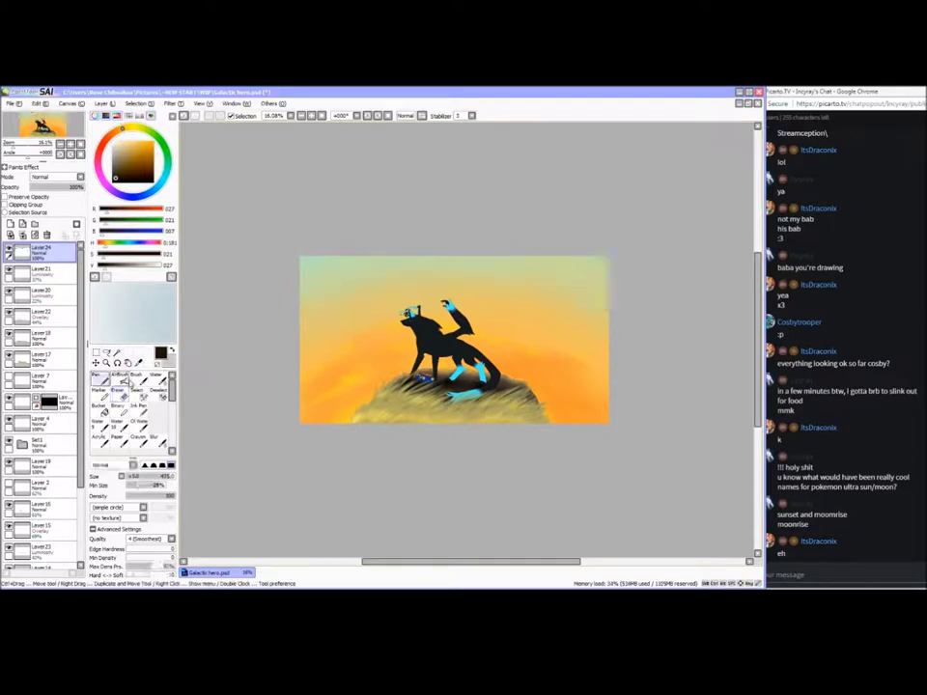
# Paint near-black brown over the upper sky and its two corners with large Pen strokes
pyautogui.moveTo(303, 333)
pyautogui.mouseDown()
pyautogui.moveTo(301, 243)
pyautogui.moveTo(320, 262)
pyautogui.moveTo(376, 253)
pyautogui.moveTo(382, 233)
pyautogui.moveTo(424, 256)
pyautogui.moveTo(612, 248)
pyautogui.moveTo(603, 265)
pyautogui.moveTo(571, 246)
pyautogui.moveTo(412, 237)
pyautogui.mouseUp()
pyautogui.moveTo(347, 267); pyautogui.dragTo(364, 261)
pyautogui.hotkey('ctrl', 'z')
pyautogui.moveTo(509, 251)
pyautogui.mouseDown()
pyautogui.moveTo(511, 288)
pyautogui.moveTo(517, 274)
pyautogui.moveTo(568, 260)
pyautogui.moveTo(558, 320)
pyautogui.mouseUp()
pyautogui.moveTo(610, 263)
pyautogui.mouseDown()
pyautogui.moveTo(589, 317)
pyautogui.moveTo(597, 283)
pyautogui.mouseUp()
pyautogui.moveTo(376, 256)
pyautogui.mouseDown()
pyautogui.moveTo(339, 307)
pyautogui.moveTo(327, 198)
pyautogui.moveTo(320, 261)
pyautogui.mouseUp()
# Erase light streaks into the dark upper sky and clear the dark paint around the glow behind the wolf
pyautogui.press('e')
pyautogui.moveTo(337, 309); pyautogui.dragTo(350, 278)
pyautogui.moveTo(422, 294); pyautogui.dragTo(422, 277)
pyautogui.moveTo(326, 326)
pyautogui.mouseDown()
pyautogui.moveTo(348, 270)
pyautogui.moveTo(548, 277)
pyautogui.moveTo(526, 280)
pyautogui.moveTo(555, 336)
pyautogui.mouseUp()
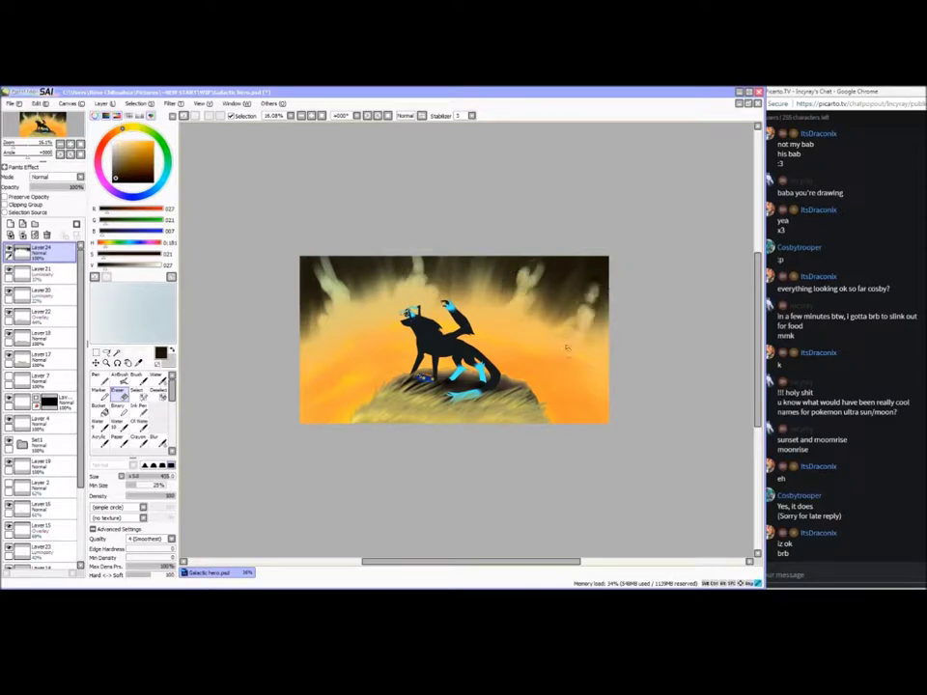
# Deepen the near-black brown between the light streaks along the upper sky with the Pen, and switch to the Blur tool
pyautogui.press('n')
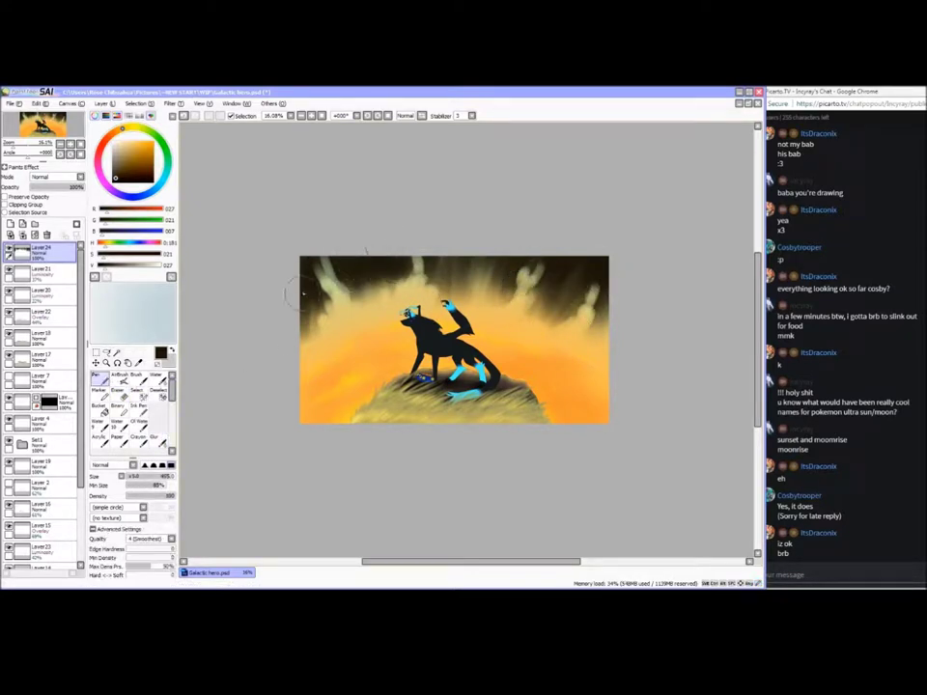
pyautogui.moveTo(507, 261)
pyautogui.mouseDown()
pyautogui.moveTo(592, 242)
pyautogui.moveTo(601, 272)
pyautogui.mouseUp()
pyautogui.moveTo(421, 268); pyautogui.dragTo(393, 280)
pyautogui.moveTo(311, 307); pyautogui.dragTo(301, 338)
pyautogui.moveTo(467, 278)
pyautogui.mouseDown()
pyautogui.moveTo(503, 277)
pyautogui.moveTo(554, 314)
pyautogui.mouseUp()
pyautogui.hotkey('ctrl', 'z')
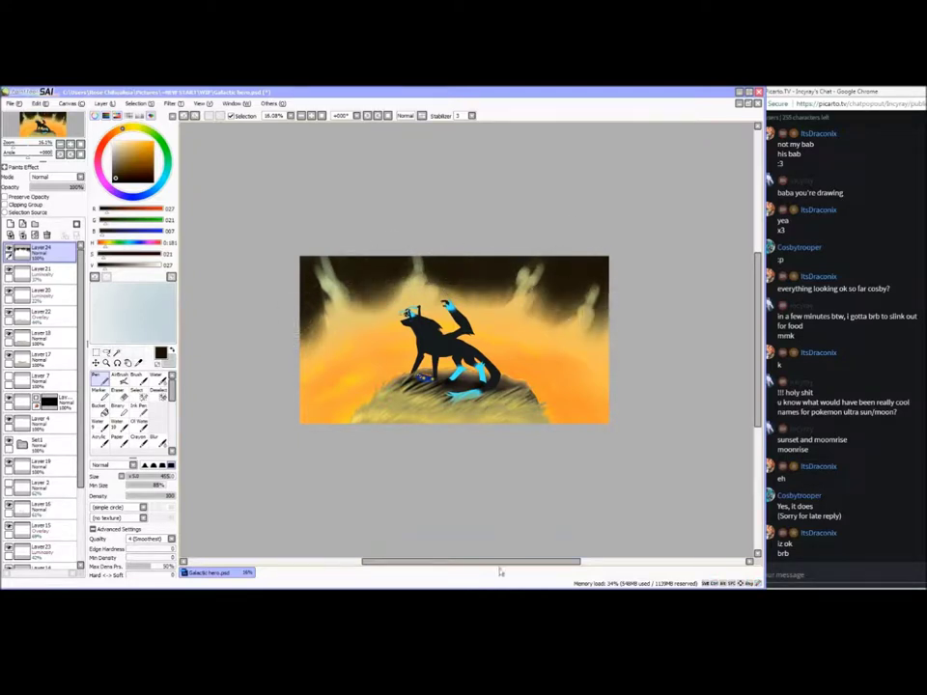
pyautogui.moveTo(498, 562); pyautogui.dragTo(522, 562)
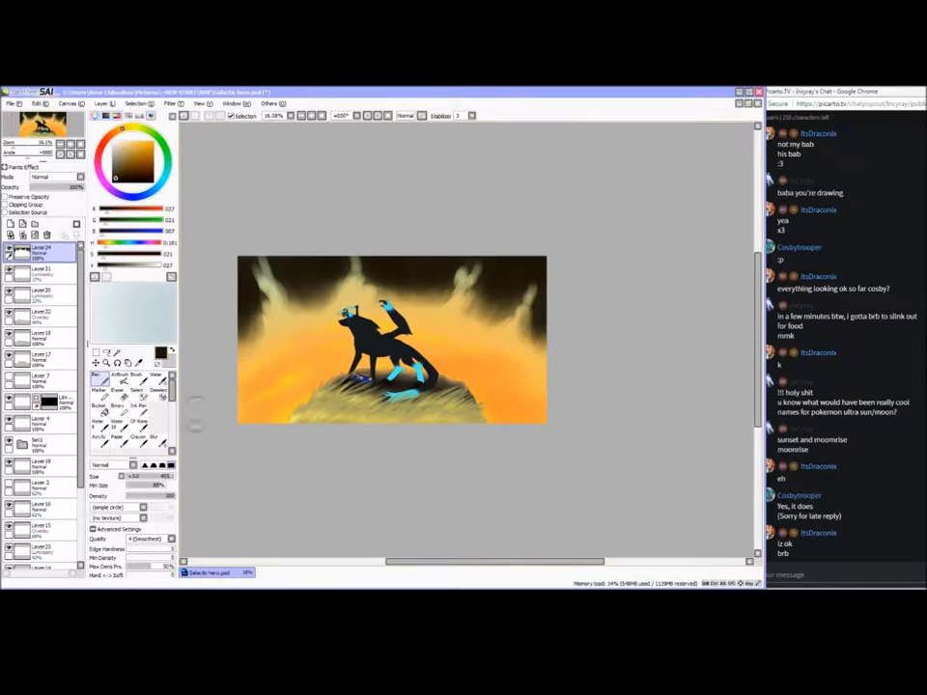
pyautogui.click(155, 437)
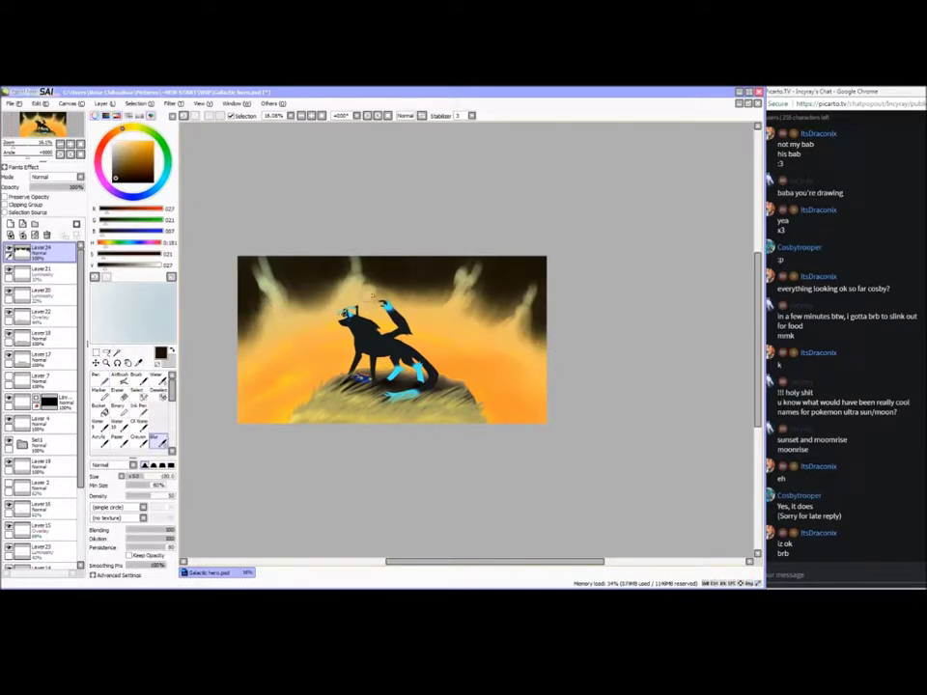
# Add another layer on top and paint an arc of small dark cloud patches along the edge of the orange glow
pyautogui.click(11, 224)
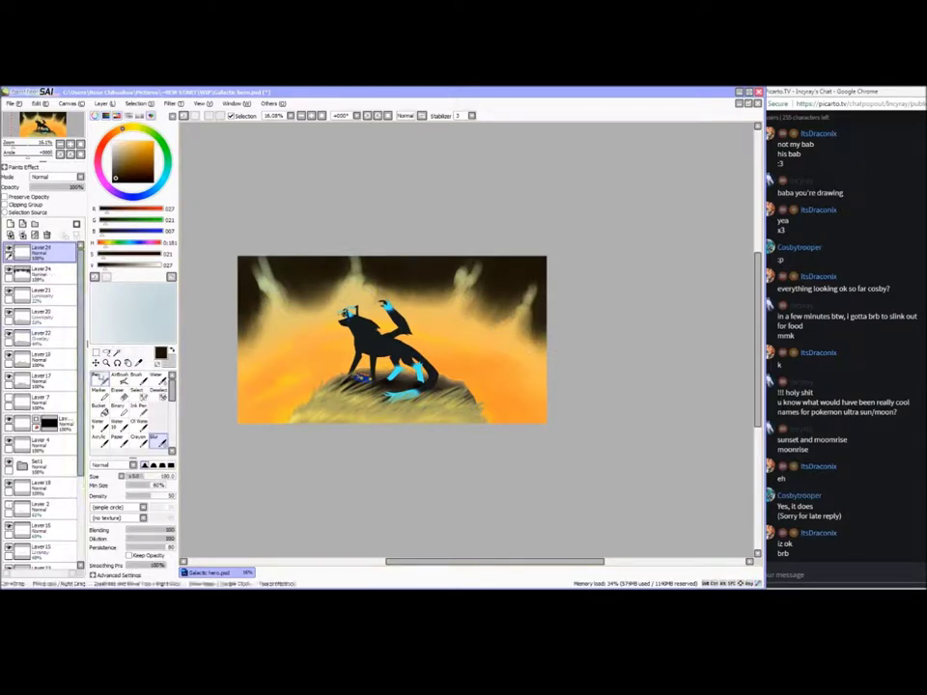
pyautogui.click(100, 379)
pyautogui.moveTo(248, 327)
pyautogui.mouseDown()
pyautogui.moveTo(262, 335)
pyautogui.moveTo(311, 310)
pyautogui.mouseUp()
pyautogui.press('[')
pyautogui.hotkey('ctrl', 'z')
pyautogui.hotkey('ctrl', 'z')
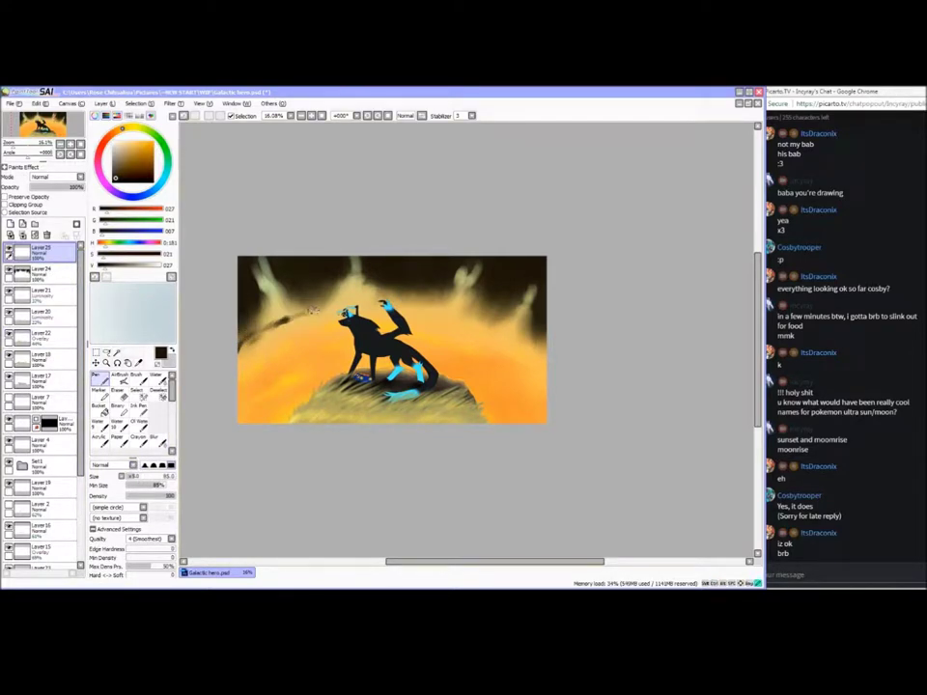
pyautogui.moveTo(335, 302)
pyautogui.mouseDown()
pyautogui.moveTo(417, 307)
pyautogui.moveTo(490, 328)
pyautogui.mouseUp()
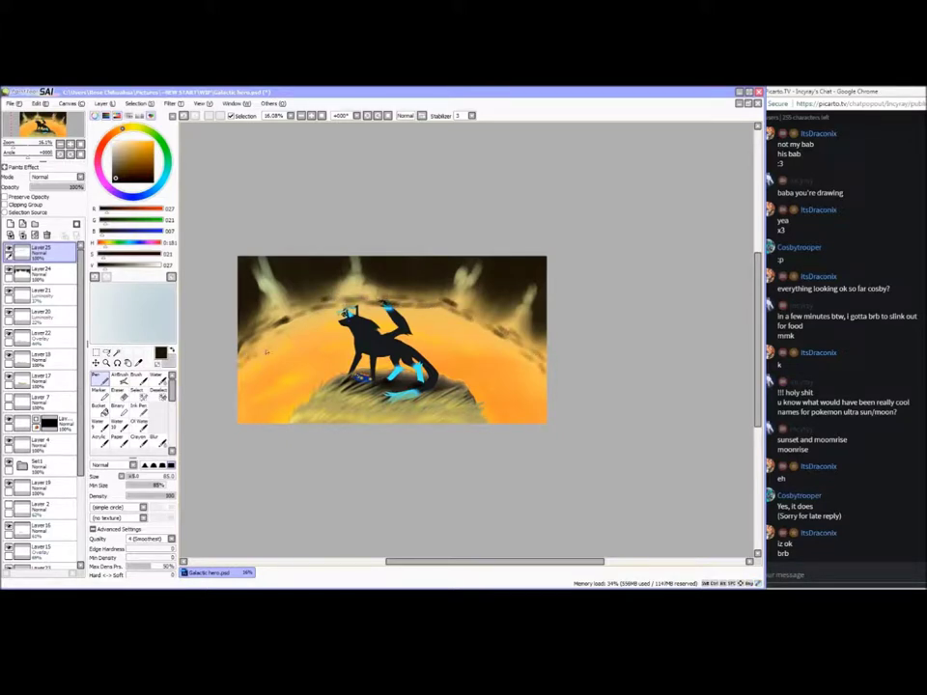
# Add more dark cloud patches on both sides of the arc and soften them with the Blur tool
pyautogui.moveTo(293, 329); pyautogui.dragTo(324, 317)
pyautogui.moveTo(451, 320); pyautogui.dragTo(513, 355)
pyautogui.click(158, 440)
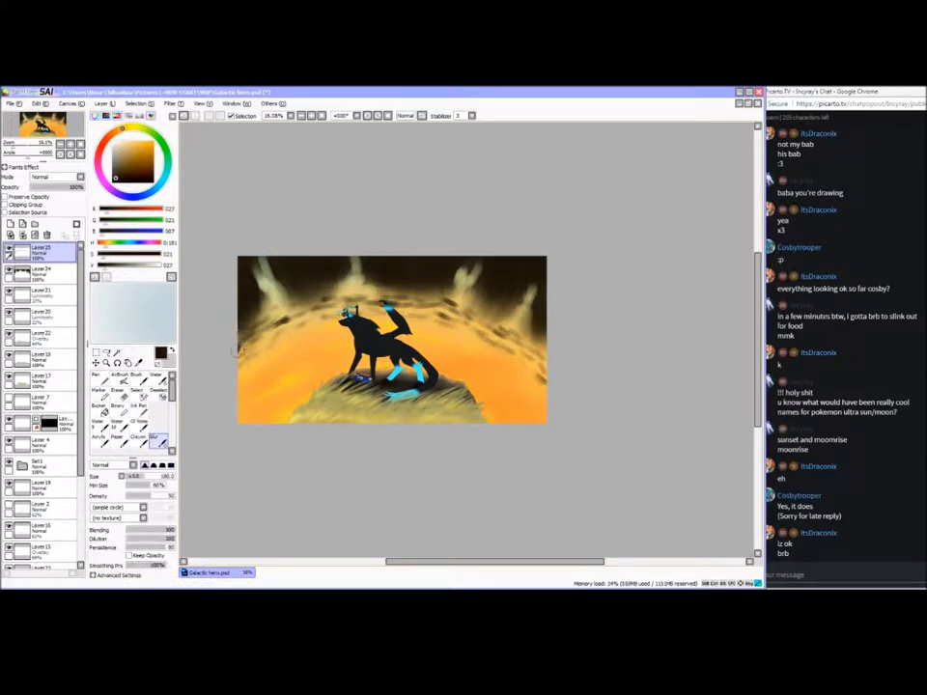
pyautogui.press('n')
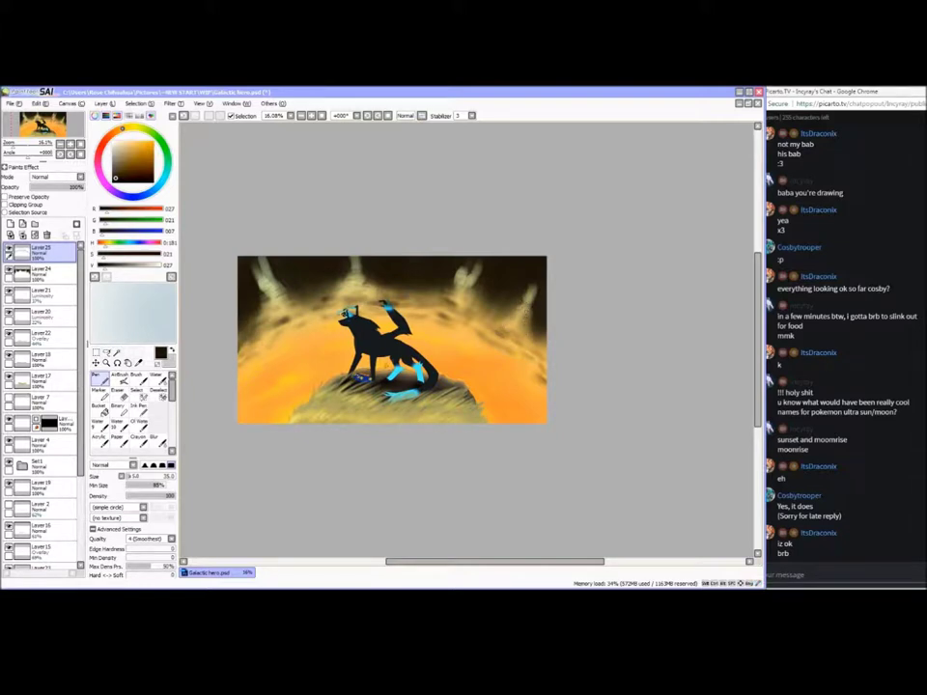
# Send the chat message "how does this look for sunset??" and return to the canvas
pyautogui.click(794, 575)
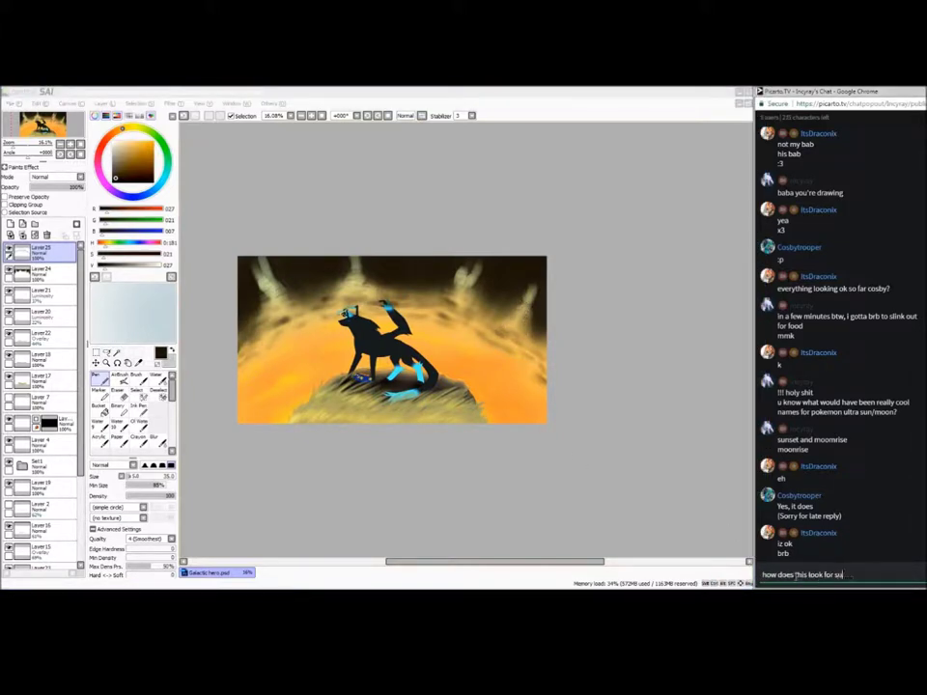
pyautogui.press('Return')
pyautogui.click(604, 307)
# Soften the light streaks and dark areas on Layer24 with the Blur tool at size 445, and return to the Pen
pyautogui.click(38, 273)
pyautogui.click(157, 439)
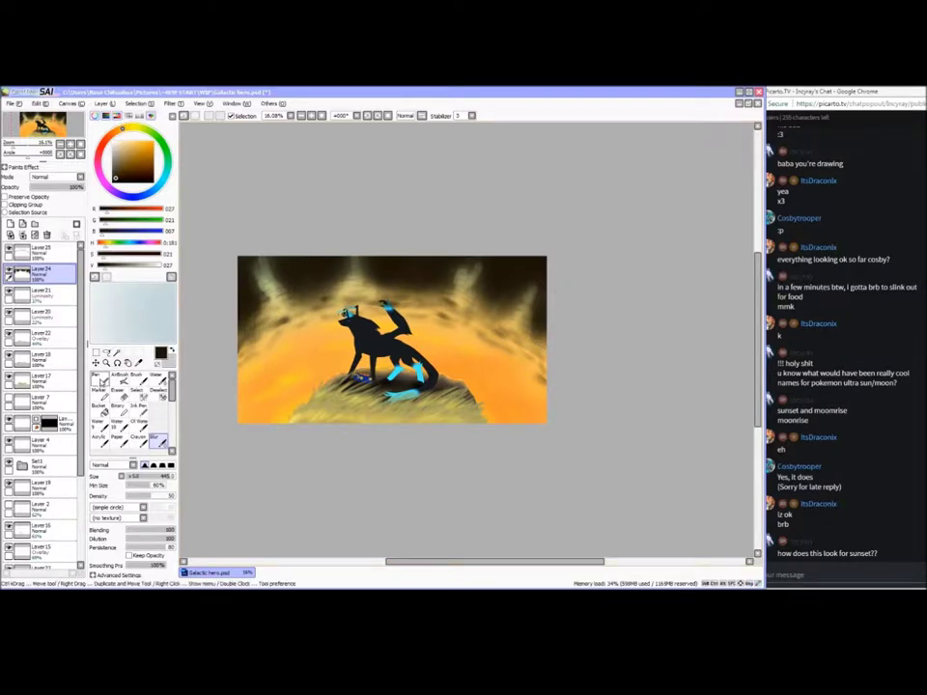
pyautogui.click(102, 380)
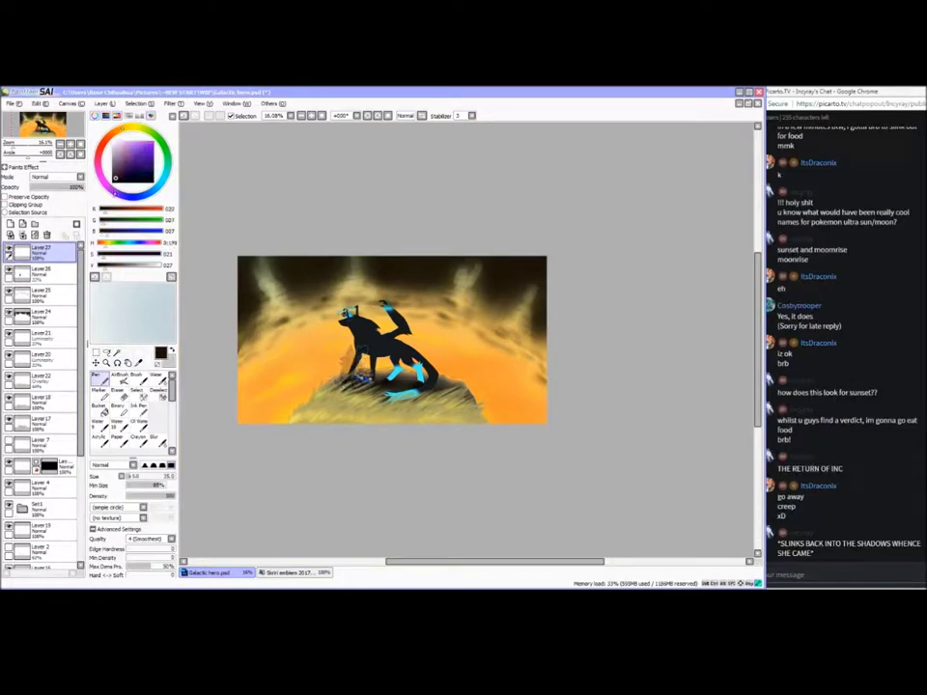
# Paint purple patches (RGB 164, 72, 204) across the dark upper sky with the Pen at size 500 and choose the Blur tool
pyautogui.click(135, 147)
pyautogui.moveTo(149, 480); pyautogui.dragTo(175, 477)
pyautogui.moveTo(240, 309)
pyautogui.mouseDown()
pyautogui.moveTo(286, 273)
pyautogui.moveTo(309, 272)
pyautogui.mouseUp()
pyautogui.moveTo(396, 254)
pyautogui.mouseDown()
pyautogui.moveTo(431, 277)
pyautogui.moveTo(527, 297)
pyautogui.moveTo(538, 320)
pyautogui.mouseUp()
pyautogui.moveTo(261, 276); pyautogui.dragTo(399, 260)
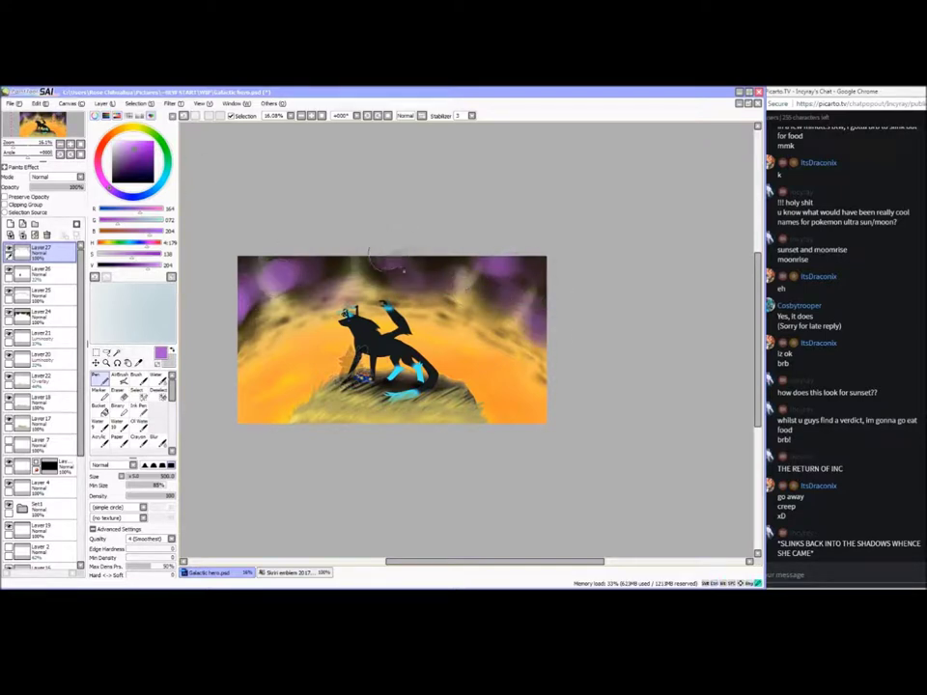
pyautogui.click(159, 440)
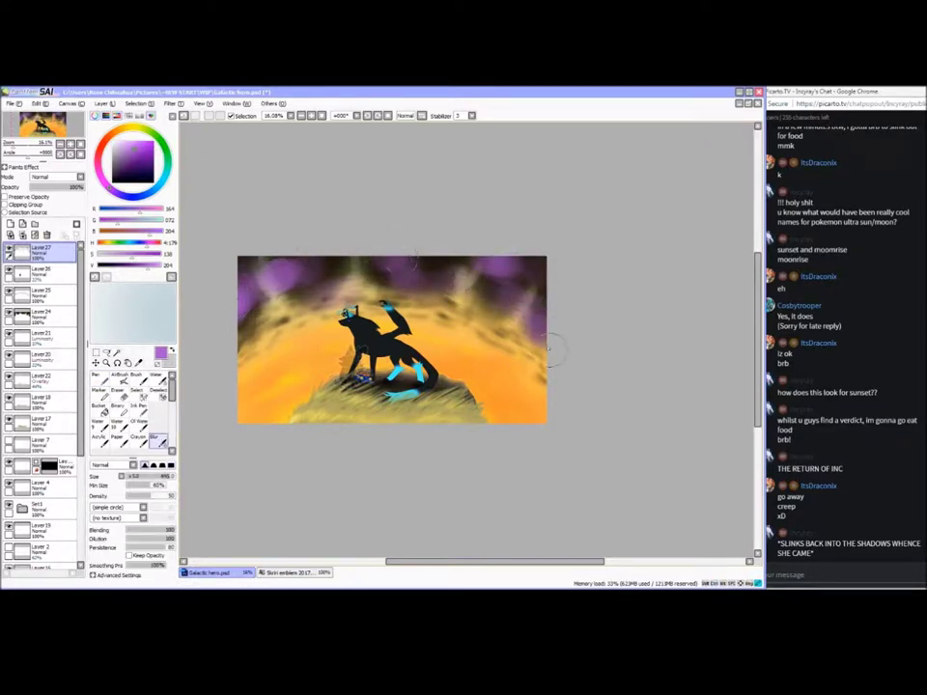
# Set the purple layer's blending mode to Luminosity, lower its opacity and compare it with the Screen mode
pyautogui.click(173, 104)
pyautogui.click(81, 178)
pyautogui.click(58, 216)
pyautogui.click(47, 188)
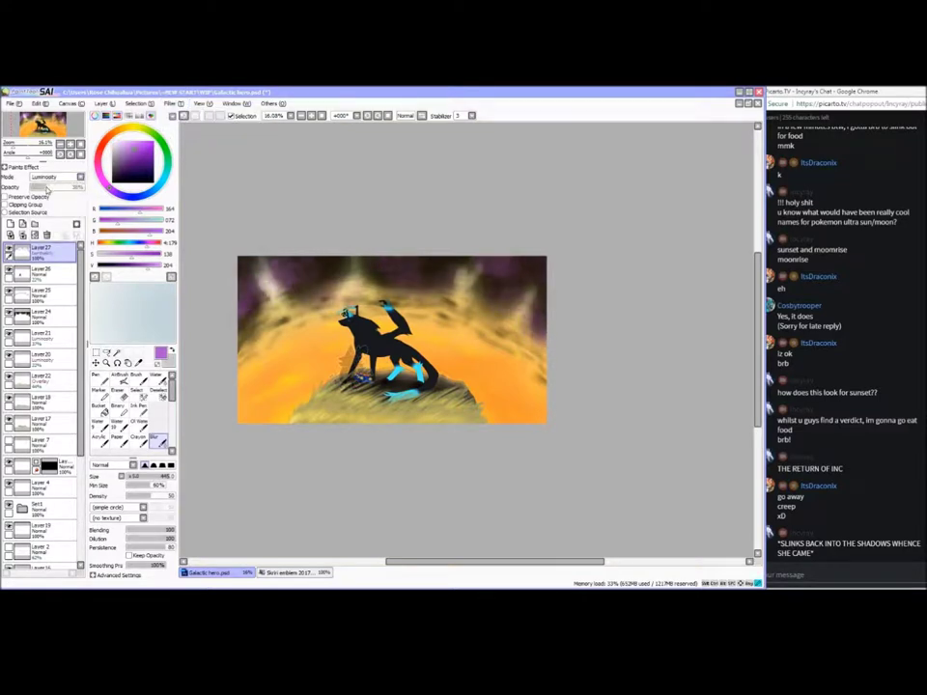
pyautogui.click(56, 177)
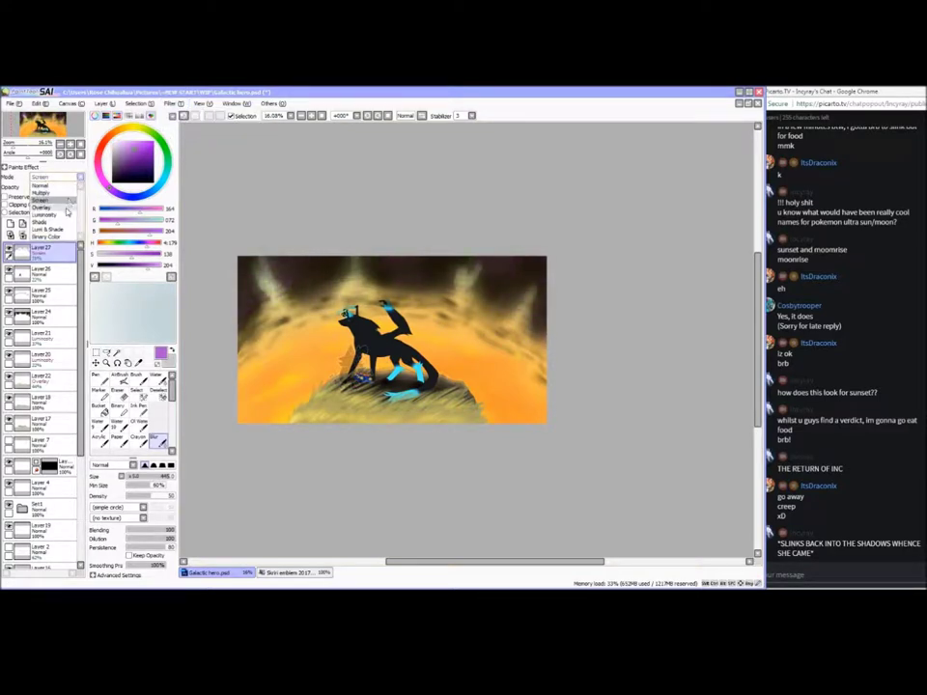
pyautogui.click(61, 214)
pyautogui.click(58, 176)
pyautogui.click(44, 154)
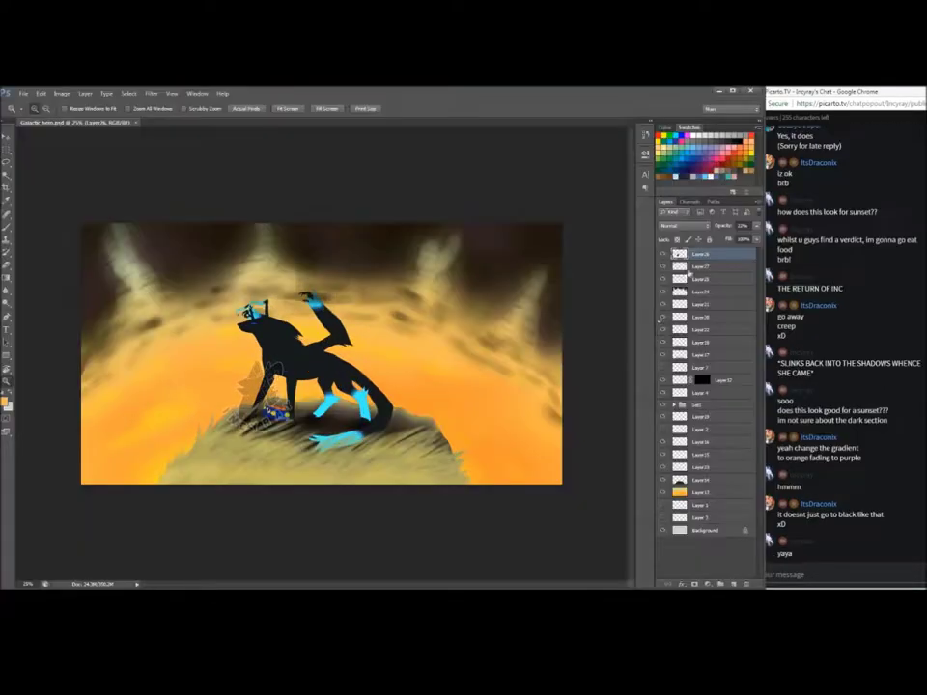
# In Photoshop, hide Layer27 and select the upper sky on Layer13 with the Magic Wand
pyautogui.click(662, 267)
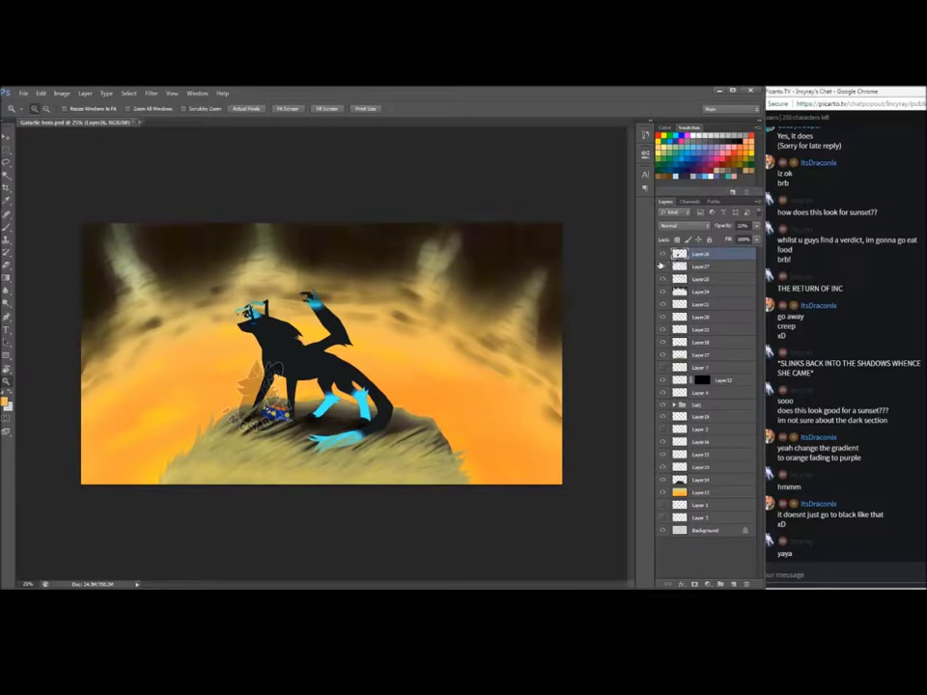
pyautogui.click(683, 494)
pyautogui.click(6, 175)
pyautogui.click(107, 232)
pyautogui.click(314, 258)
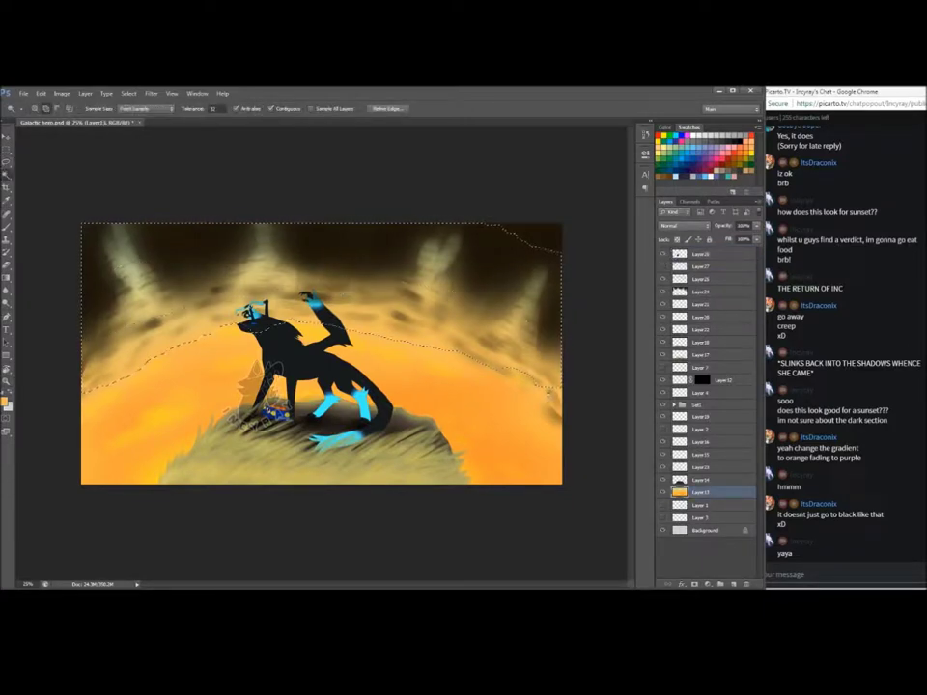
# Feather the upper sky selection
pyautogui.click(129, 93)
pyautogui.moveTo(128, 198)
pyautogui.click(78, 234)
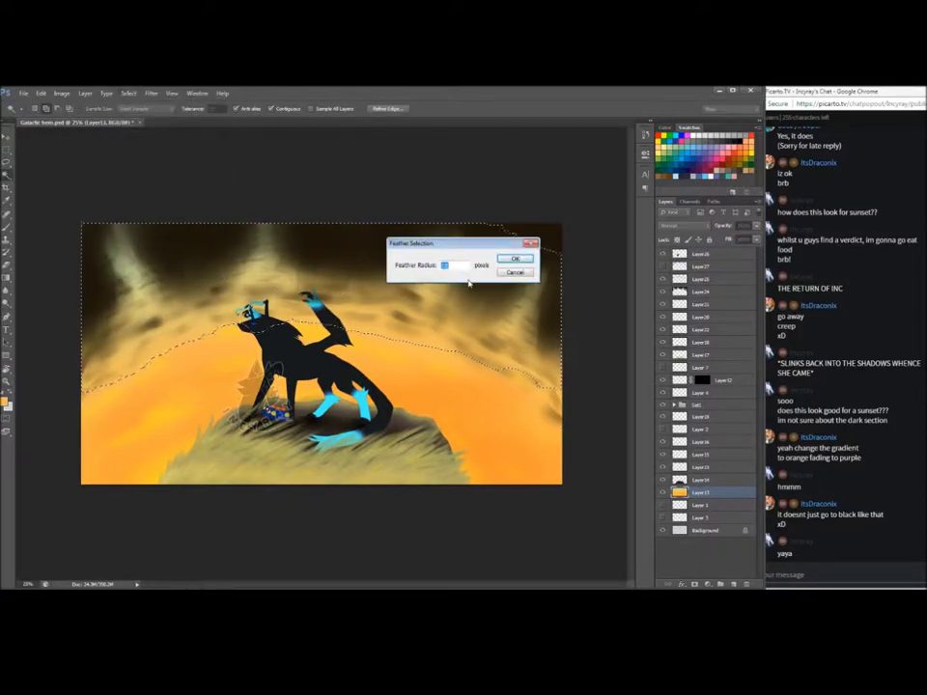
pyautogui.press('Return')
# Add the missing upper corner of the sky to the selection with the Lasso and feather the selection again
pyautogui.click(6, 162)
pyautogui.moveTo(403, 223); pyautogui.dragTo(592, 225)
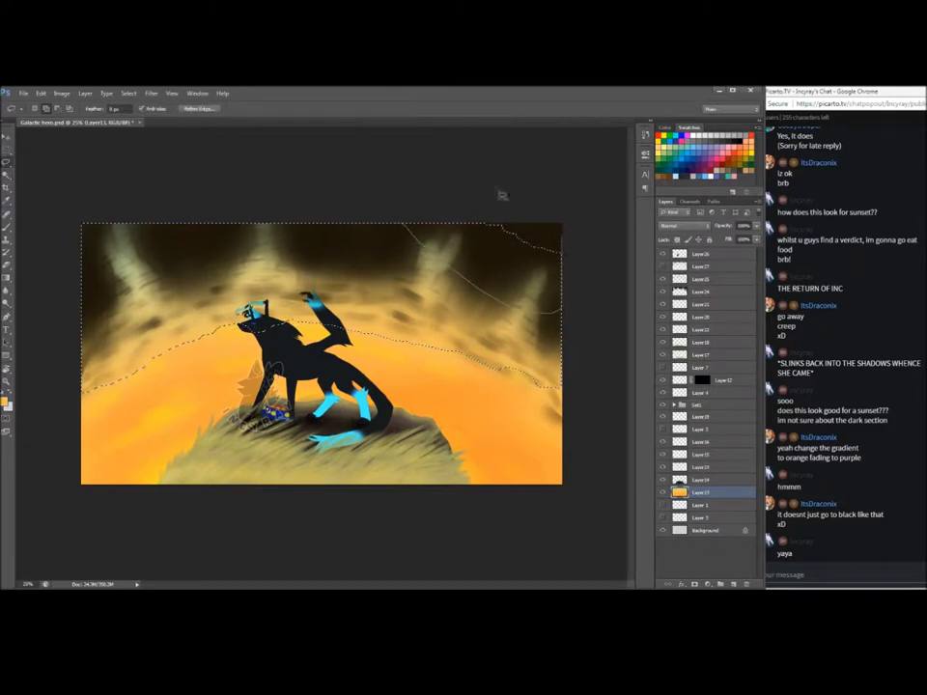
pyautogui.click(129, 93)
pyautogui.moveTo(132, 200)
pyautogui.click(81, 236)
pyautogui.click(515, 258)
# Put the purple and dark cloud layers (Layer27, Layer25 and Layer24) into a new group, then collapse and hide the group
pyautogui.click(700, 255)
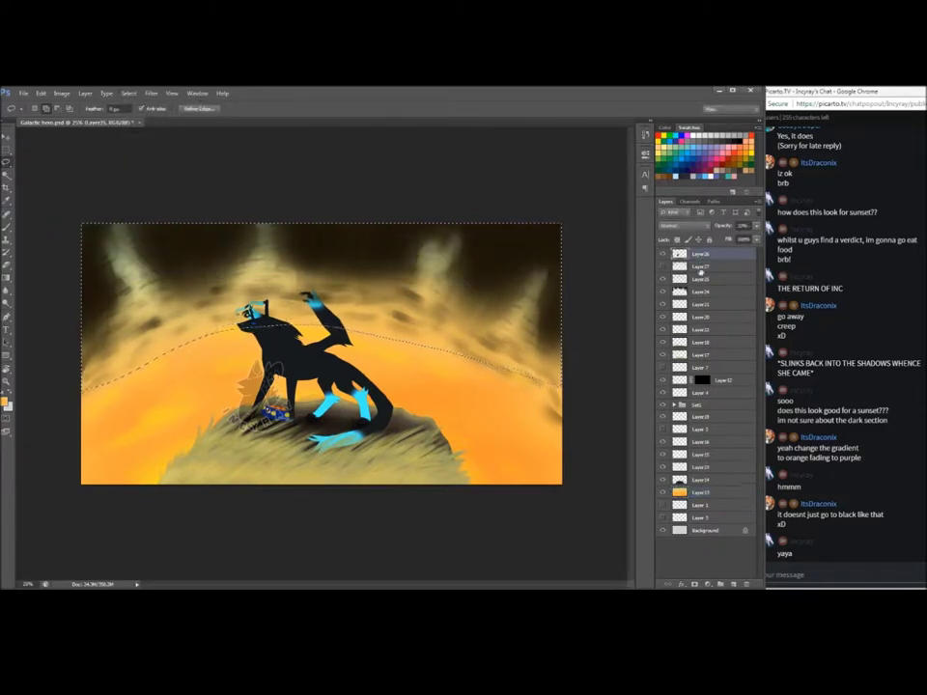
pyautogui.click(700, 266)
pyautogui.click(720, 584)
pyautogui.click(699, 279)
pyautogui.keyDown('shift'); pyautogui.click(700, 303); pyautogui.keyUp('shift')
pyautogui.moveTo(700, 303); pyautogui.dragTo(697, 267)
pyautogui.click(674, 266)
pyautogui.click(662, 266)
# Duplicate Layer13, the orange sky layer, within the Galactic hero document
pyautogui.click(703, 467)
pyautogui.rightClick(702, 467)
pyautogui.click(732, 159)
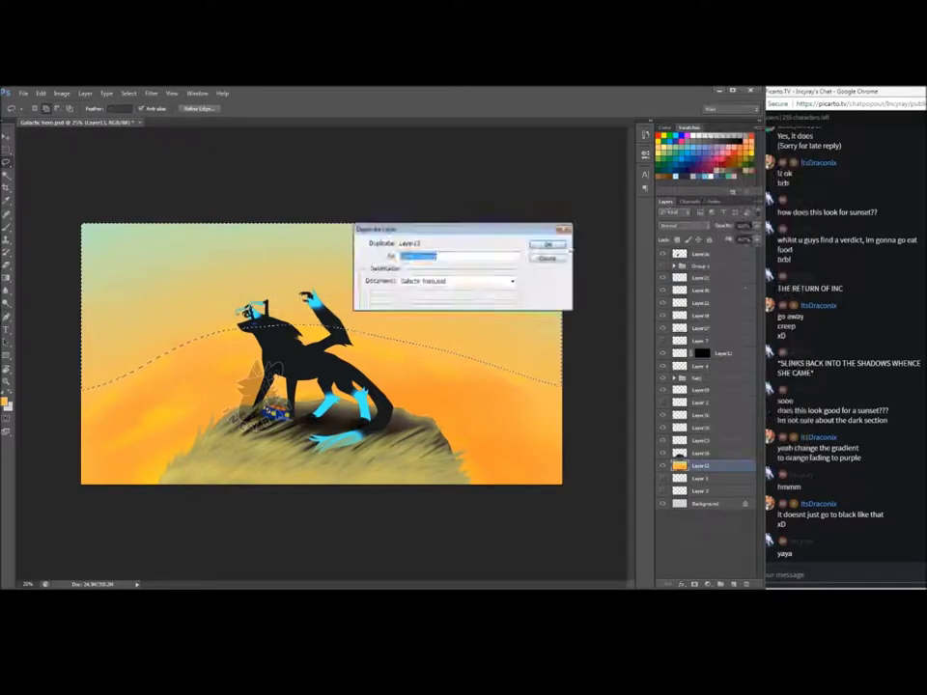
pyautogui.click(547, 245)
# Shift the hue of the selected upper sky on the duplicated layer to blue fading into purple
pyautogui.click(152, 94)
pyautogui.moveTo(62, 93)
pyautogui.moveTo(78, 118)
pyautogui.click(189, 166)
pyautogui.moveTo(480, 225); pyautogui.dragTo(528, 239)
pyautogui.moveTo(483, 271); pyautogui.dragTo(460, 274)
pyautogui.click(600, 177)
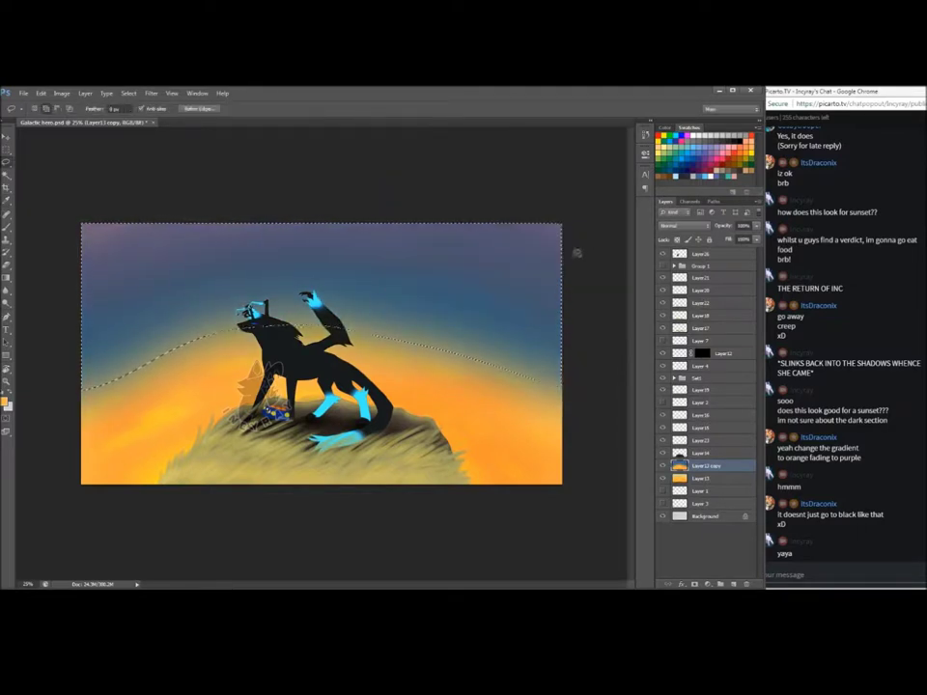
# Send the chat messages "ah photoshop" and "the matesprit to all gradients"
pyautogui.click(809, 574)
pyautogui.write('ah photosho')
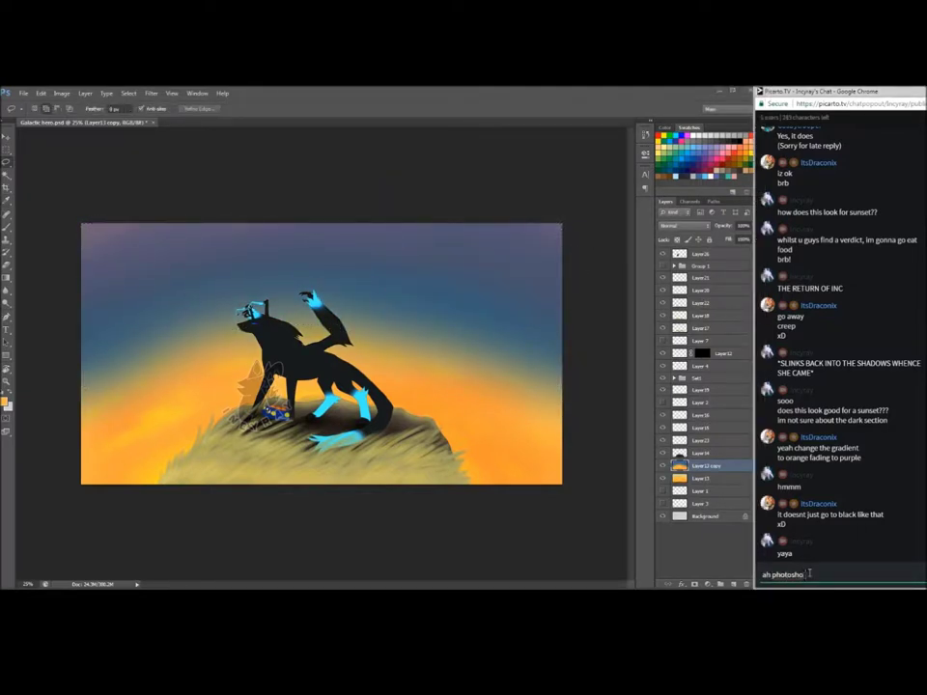
pyautogui.write('p')
pyautogui.press('Return')
pyautogui.write('the matesprit to all gradients')
pyautogui.press('Return')
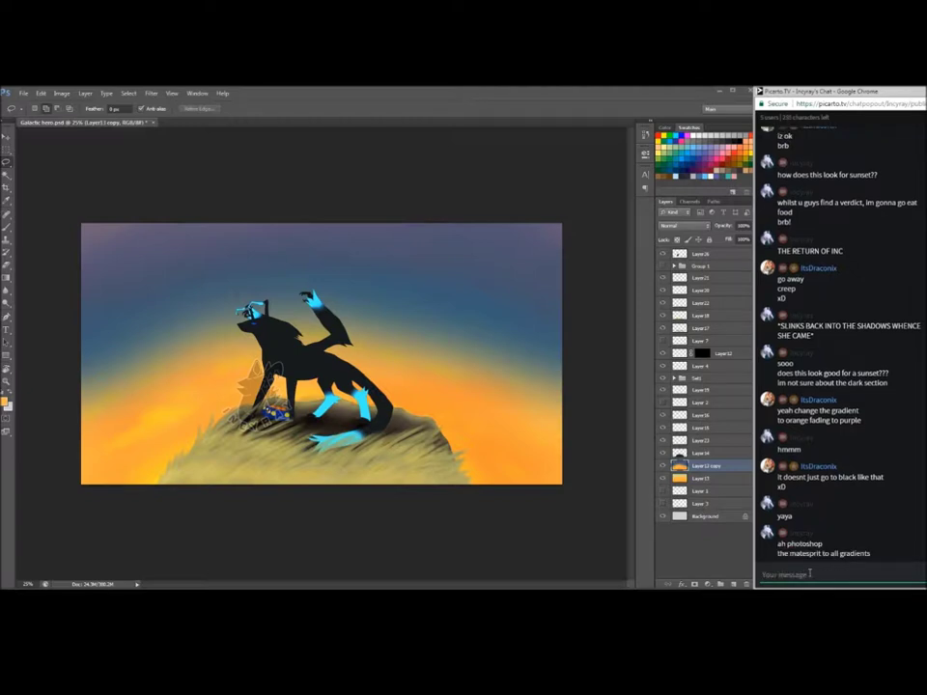
# Show the group of dark cloud layers again over the recoloured sky
pyautogui.click(662, 266)
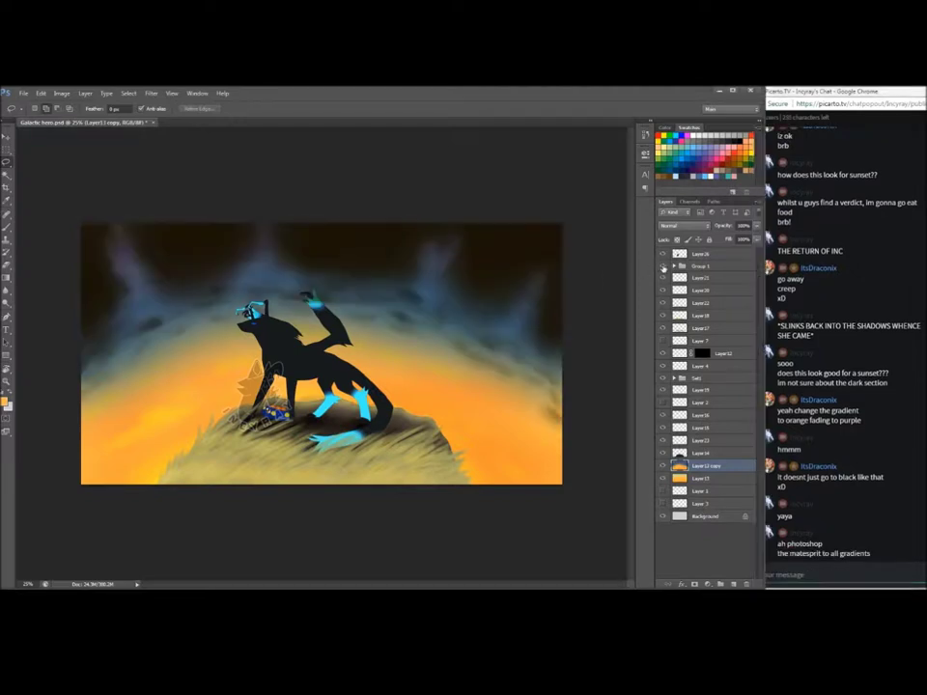
# Set Layer24 in the dark cloud group to the Overlay blend mode and reduce its opacity
pyautogui.click(675, 266)
pyautogui.click(709, 303)
pyautogui.click(684, 226)
pyautogui.click(684, 352)
pyautogui.click(757, 226)
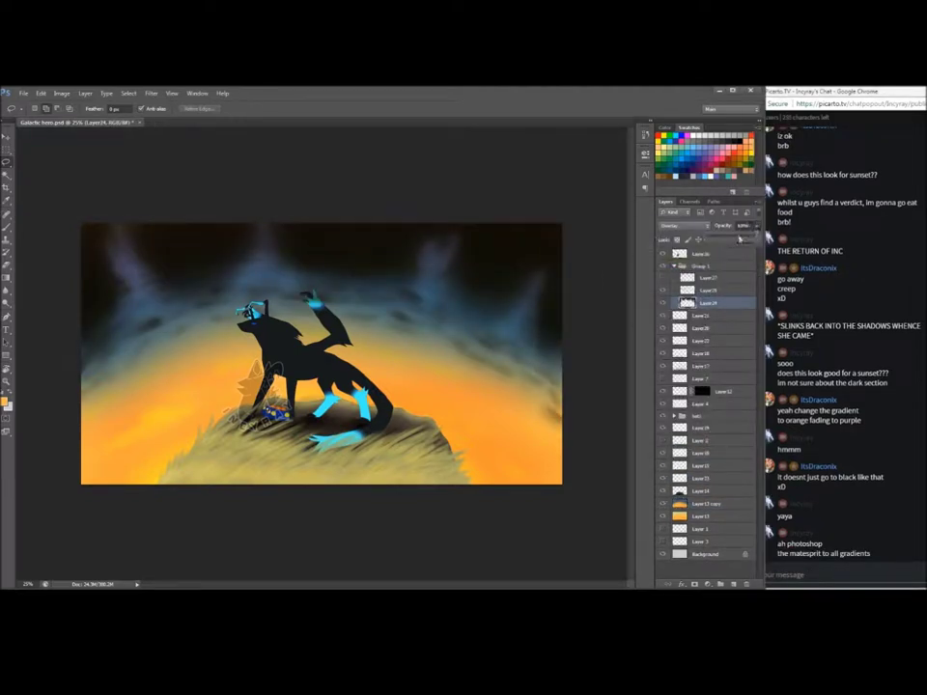
pyautogui.click(739, 238)
# Set Layer25 in the cloud group to the Overlay blend mode and lower its opacity
pyautogui.click(708, 291)
pyautogui.click(663, 291)
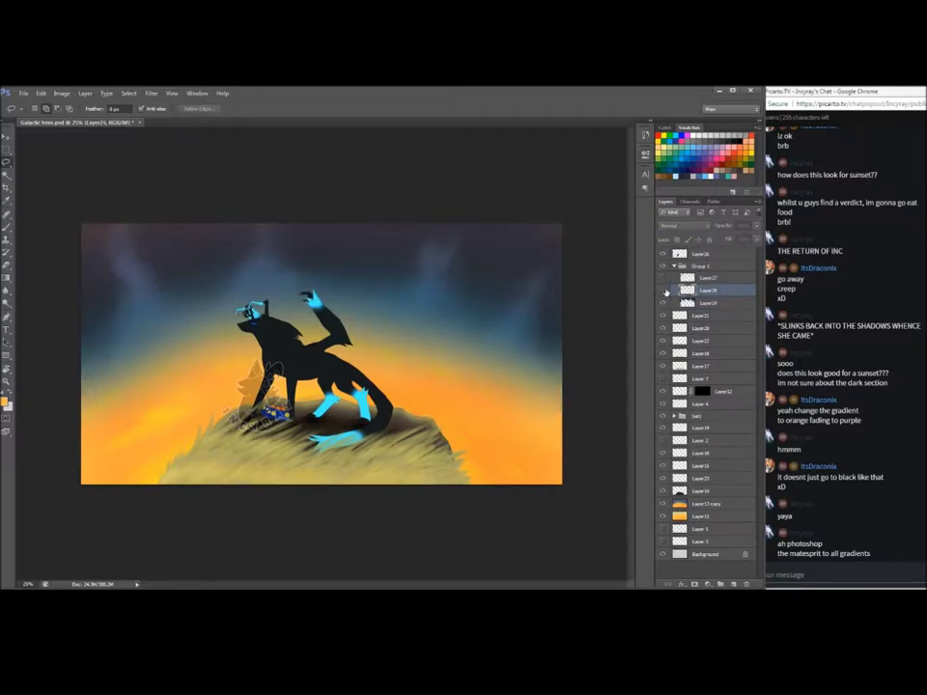
pyautogui.click(682, 225)
pyautogui.click(685, 354)
pyautogui.moveTo(756, 225); pyautogui.dragTo(717, 239)
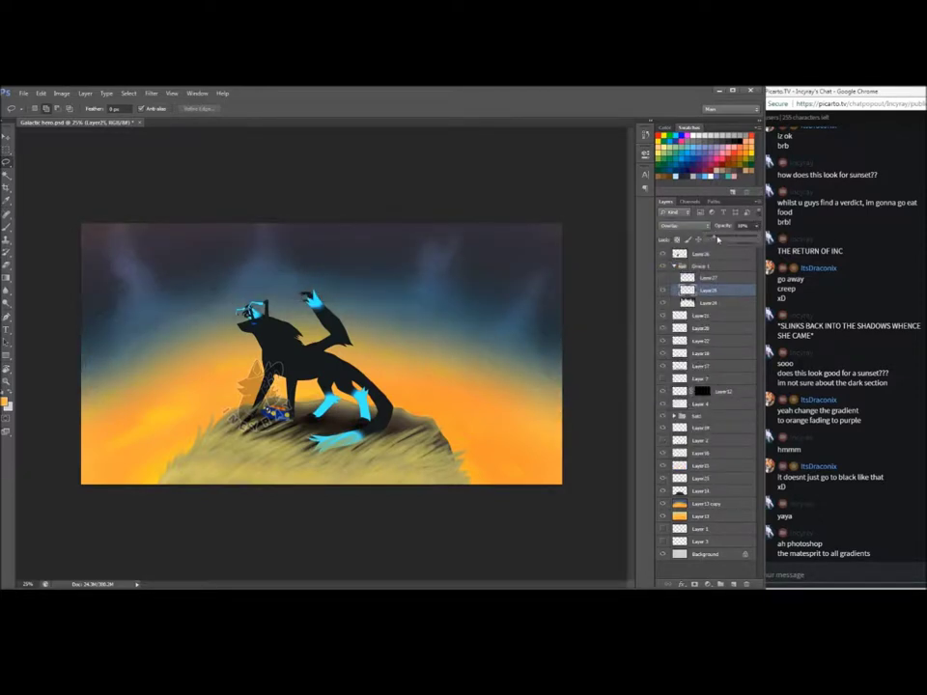
# Add a new layer at the top of Group 1 and save the document
pyautogui.click(705, 277)
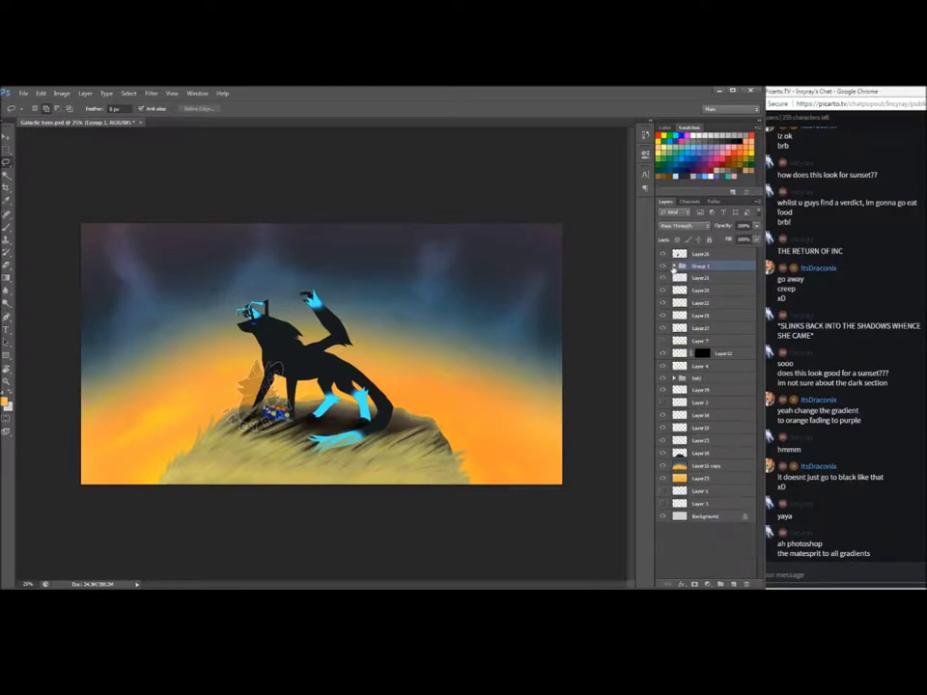
pyautogui.click(732, 585)
pyautogui.hotkey('ctrl', 's')
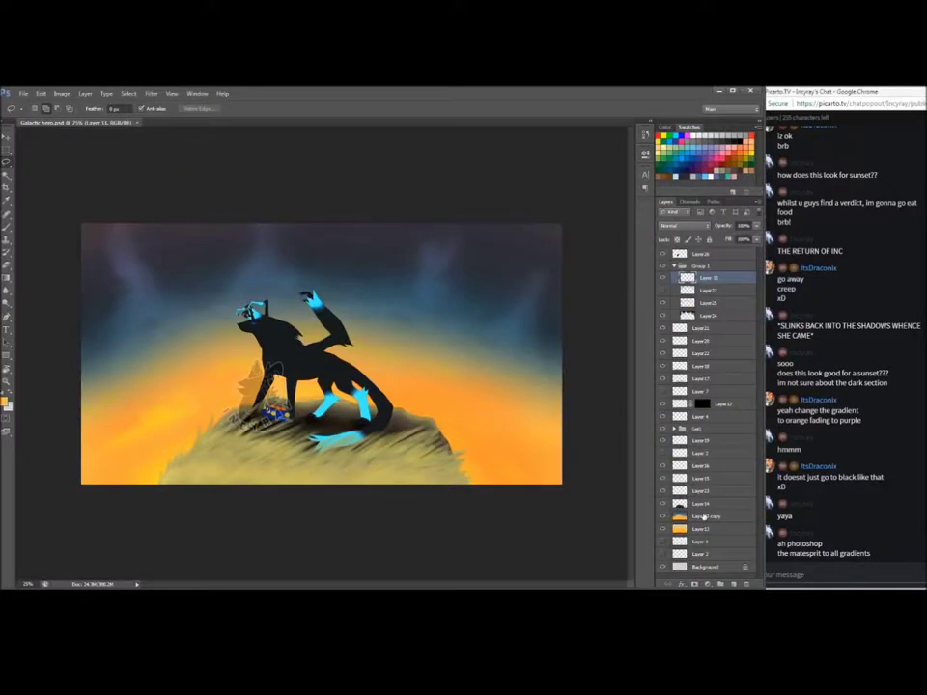
# Reselect the upper sky area and fill it with black on the new layer in Group 1
pyautogui.click(705, 516)
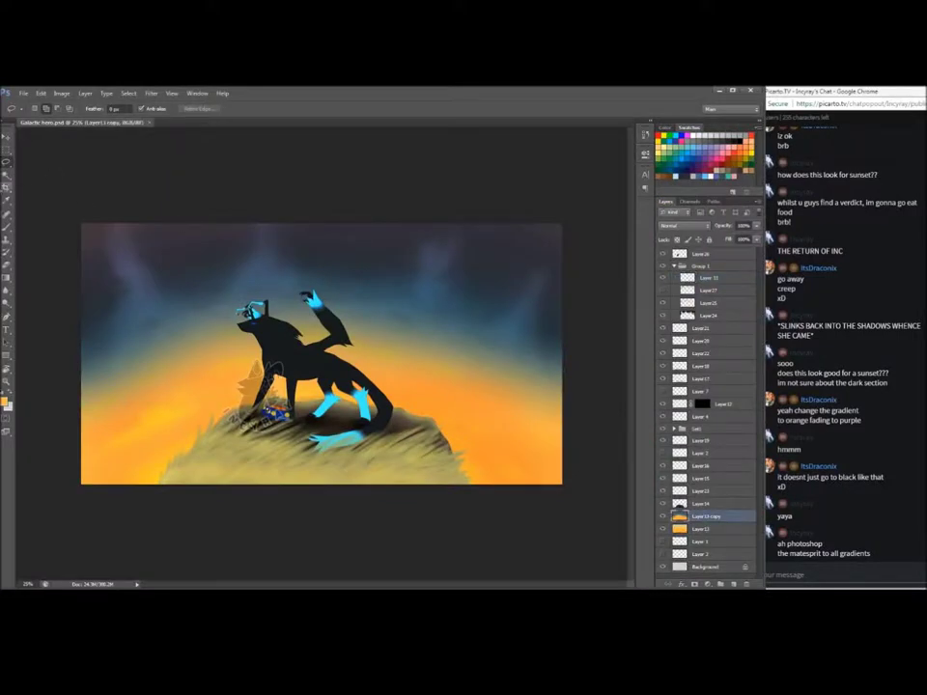
pyautogui.press('w')
pyautogui.click(130, 93)
pyautogui.click(149, 123)
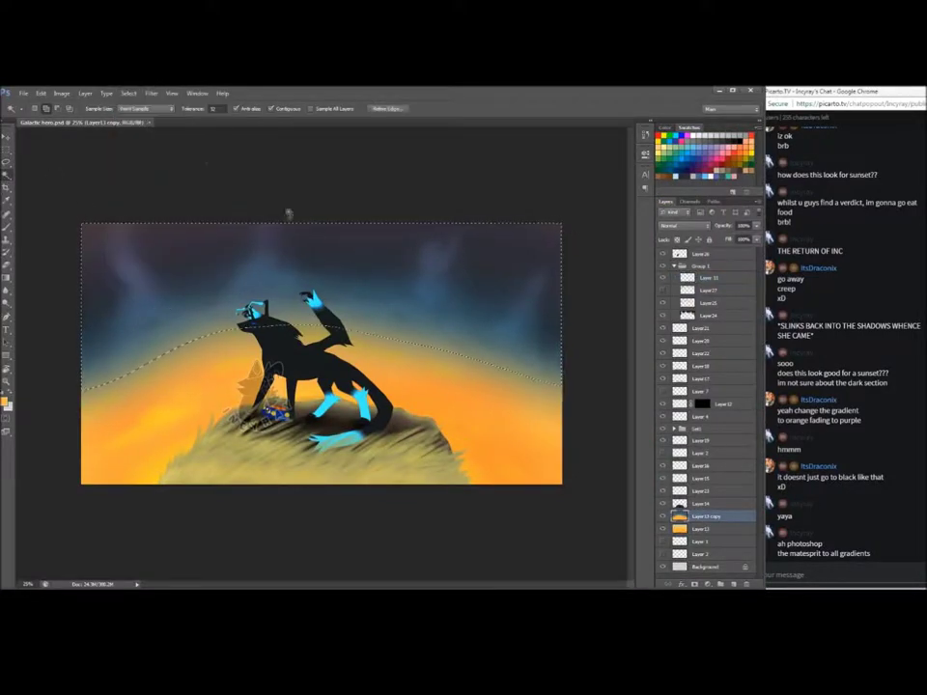
pyautogui.click(707, 278)
pyautogui.rightClick(7, 280)
pyautogui.click(46, 290)
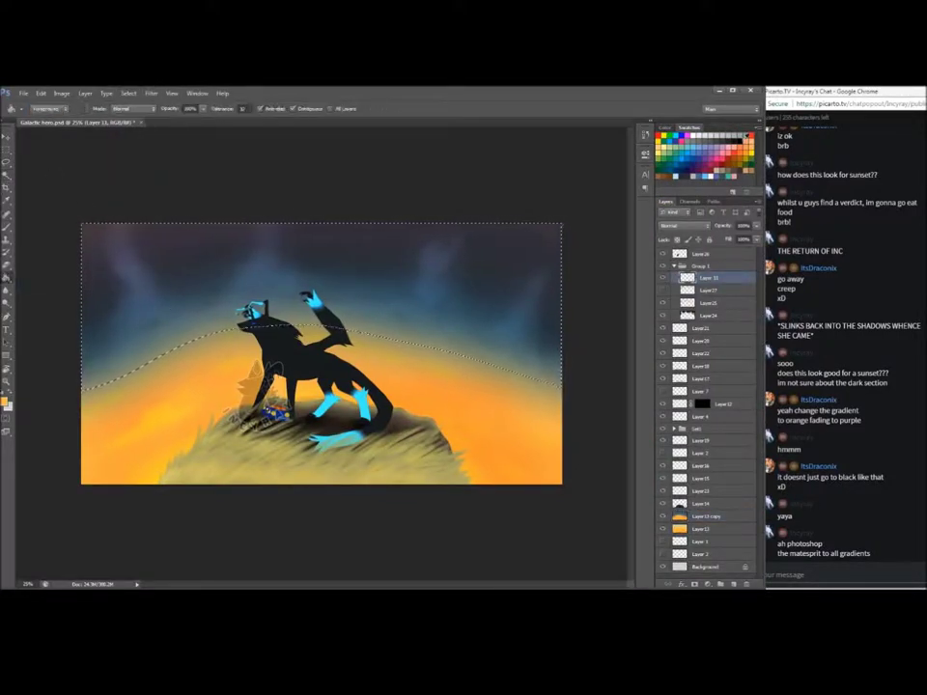
pyautogui.press('d')
pyautogui.click(435, 253)
pyautogui.hotkey('ctrl', 'd')
# Apply a Mezzotint filter of type Coarse Dots to the black sky layer to create stars
pyautogui.click(152, 94)
pyautogui.moveTo(172, 219)
pyautogui.click(106, 255)
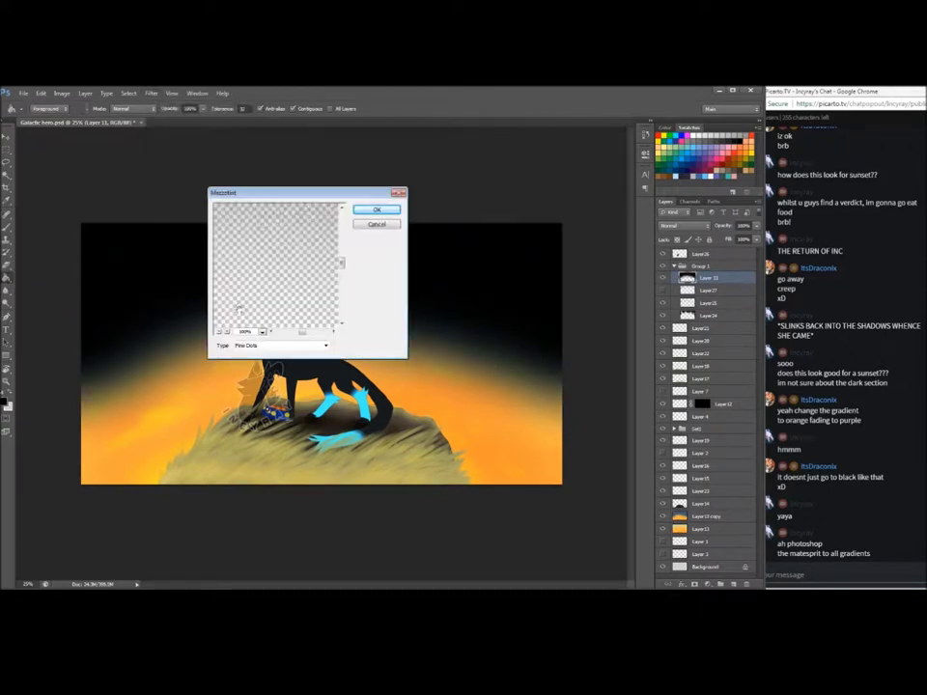
pyautogui.click(290, 344)
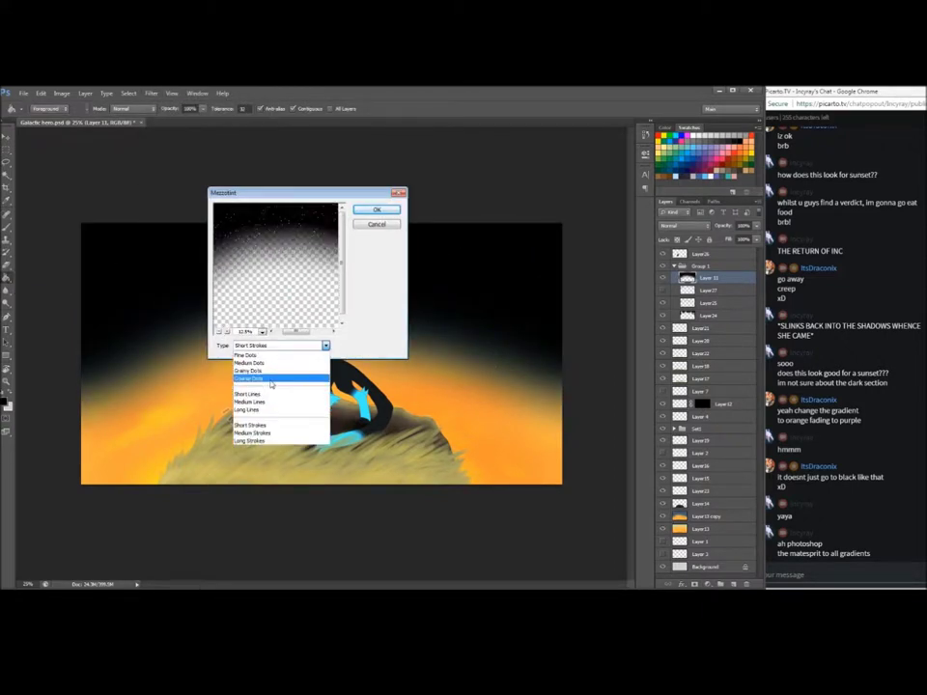
pyautogui.click(268, 378)
pyautogui.click(372, 209)
# Set the speckled sky layer to the Overlay blend mode with about 25% opacity
pyautogui.click(680, 225)
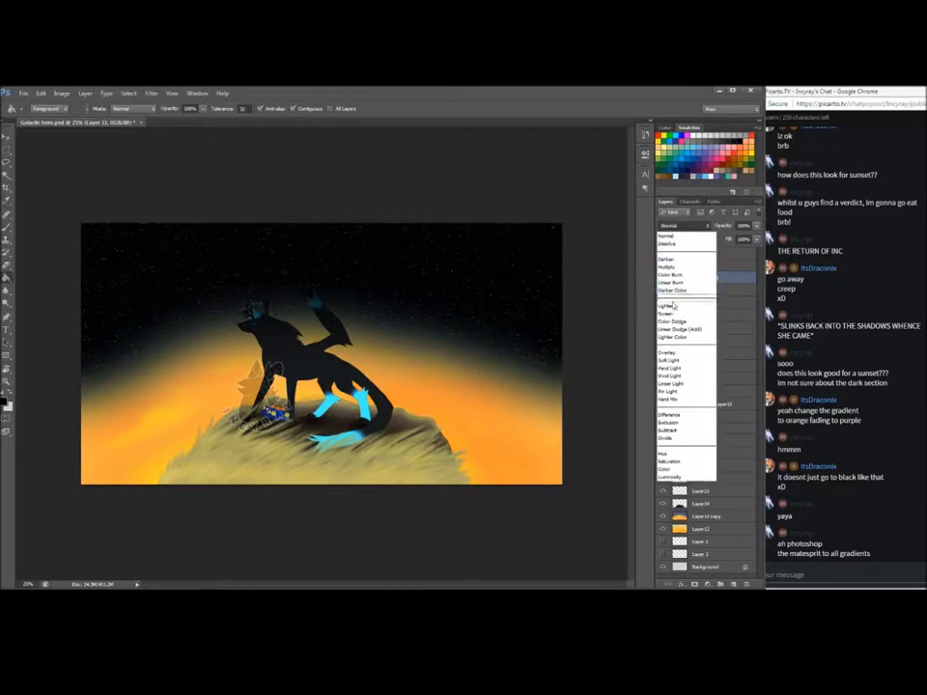
pyautogui.click(682, 336)
pyautogui.moveTo(720, 238); pyautogui.dragTo(719, 239)
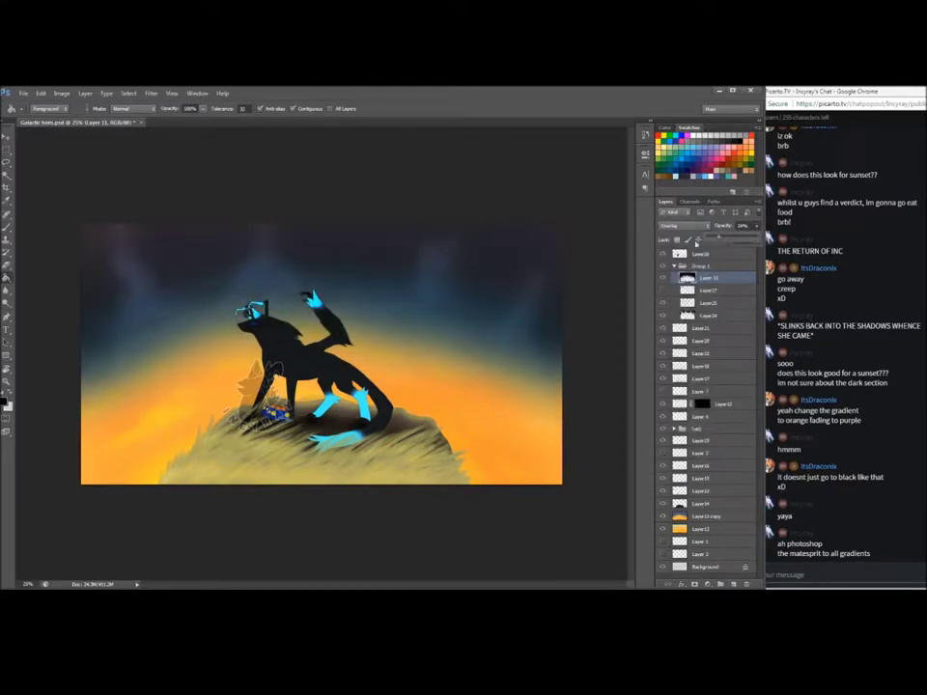
# Apply a Brightness/Contrast adjustment to the speckled sky layer
pyautogui.click(106, 93)
pyautogui.moveTo(60, 92)
pyautogui.moveTo(87, 117)
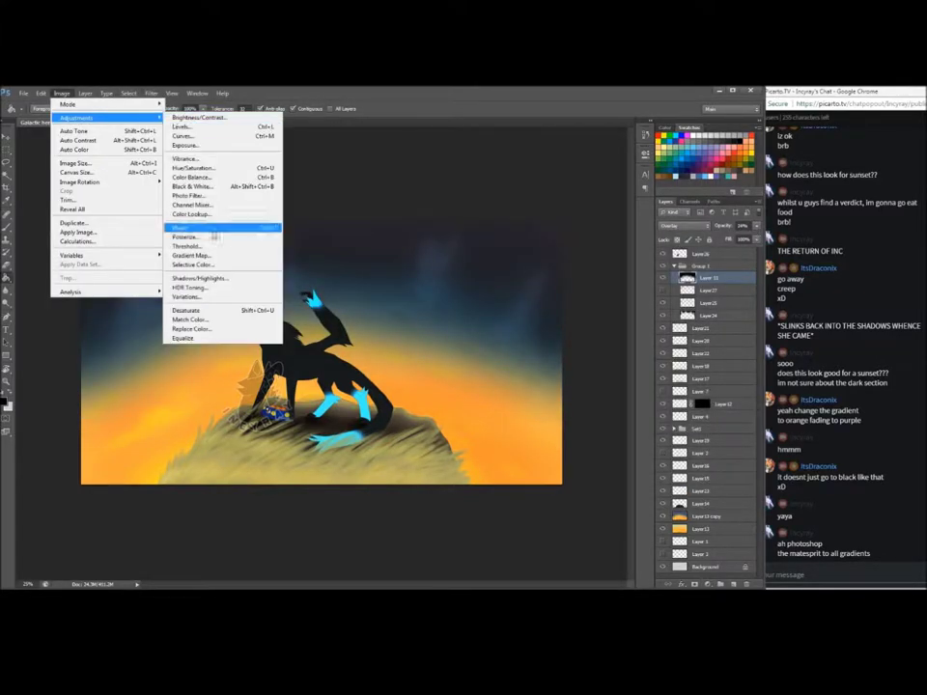
pyautogui.click(217, 118)
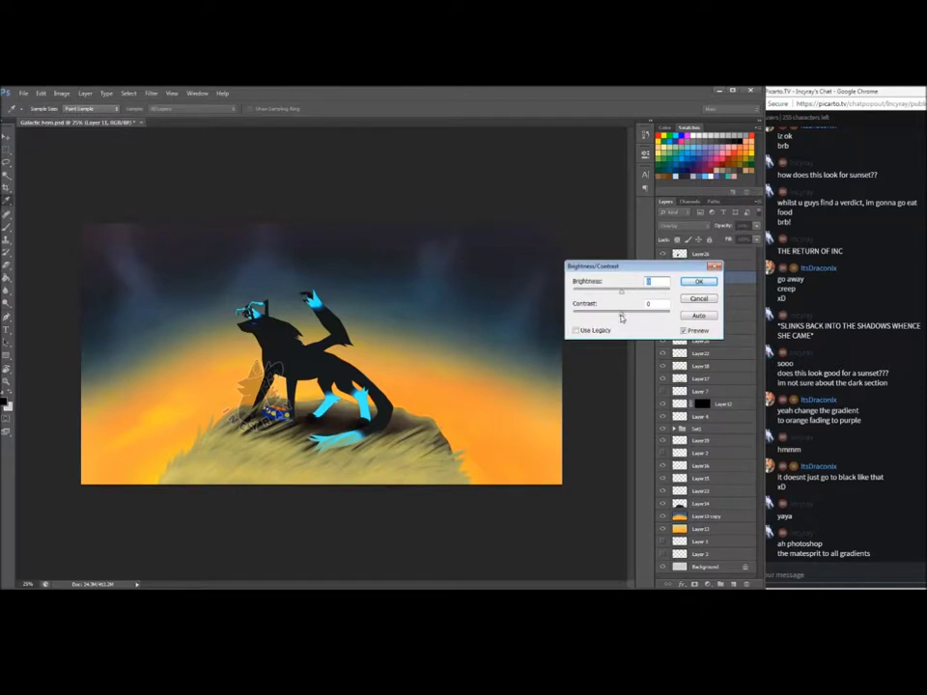
pyautogui.click(697, 281)
pyautogui.press('g')
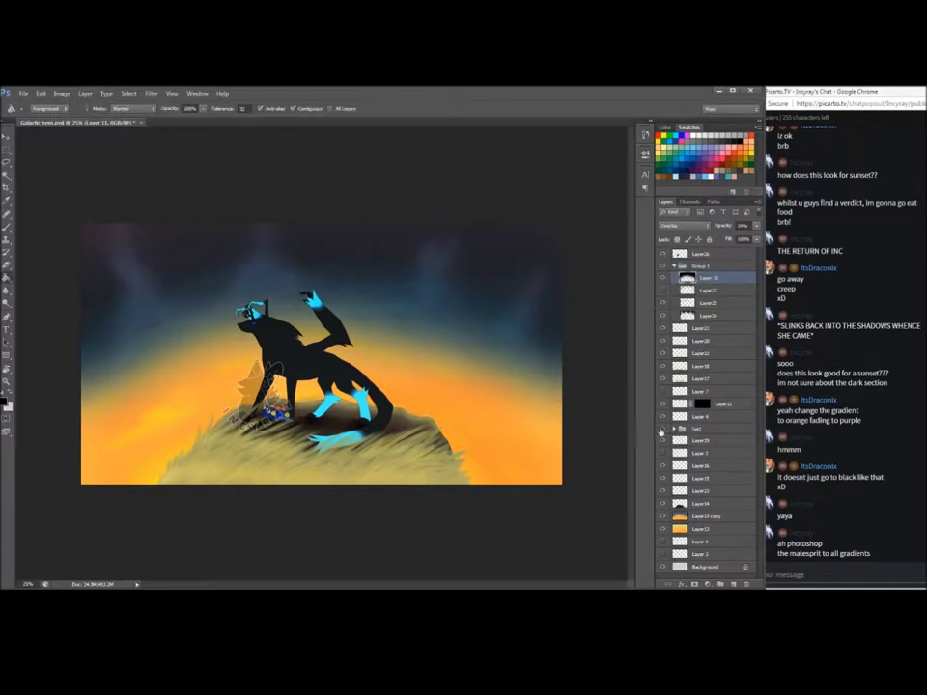
# Move Layer 4 and the masked Layer12 into the group that holds the wolf character, checking their content by toggling visibility
pyautogui.click(663, 429)
pyautogui.click(662, 430)
pyautogui.click(673, 428)
pyautogui.moveTo(681, 416); pyautogui.dragTo(683, 430)
pyautogui.click(674, 416)
pyautogui.click(664, 417)
pyautogui.click(663, 417)
pyautogui.click(673, 416)
pyautogui.click(674, 404)
pyautogui.click(663, 404)
pyautogui.click(663, 404)
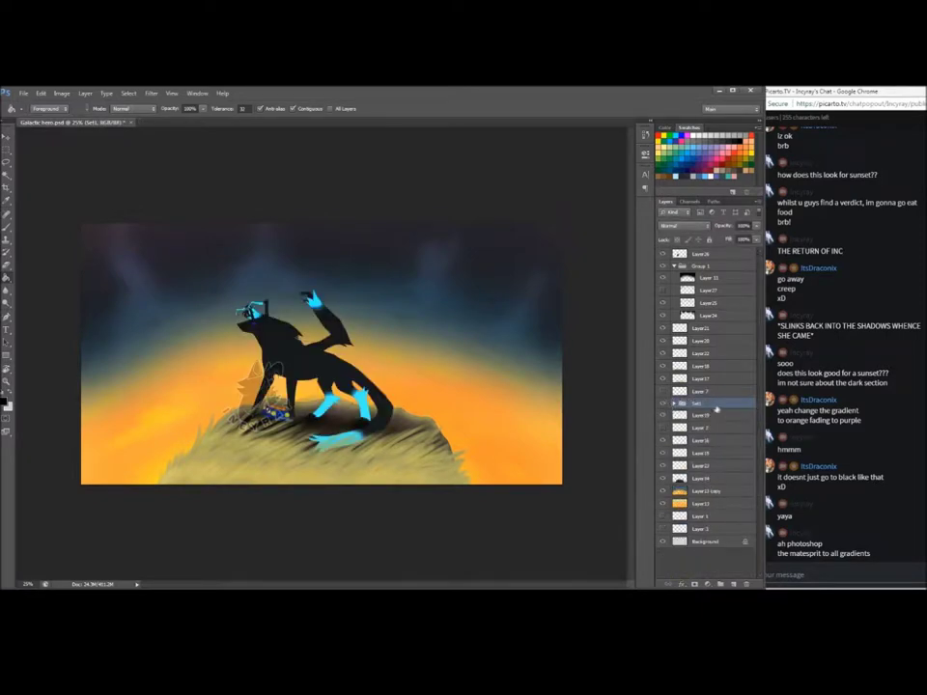
# Move Group 1 with the clouds directly above Layer13 copy and save the document
pyautogui.click(674, 265)
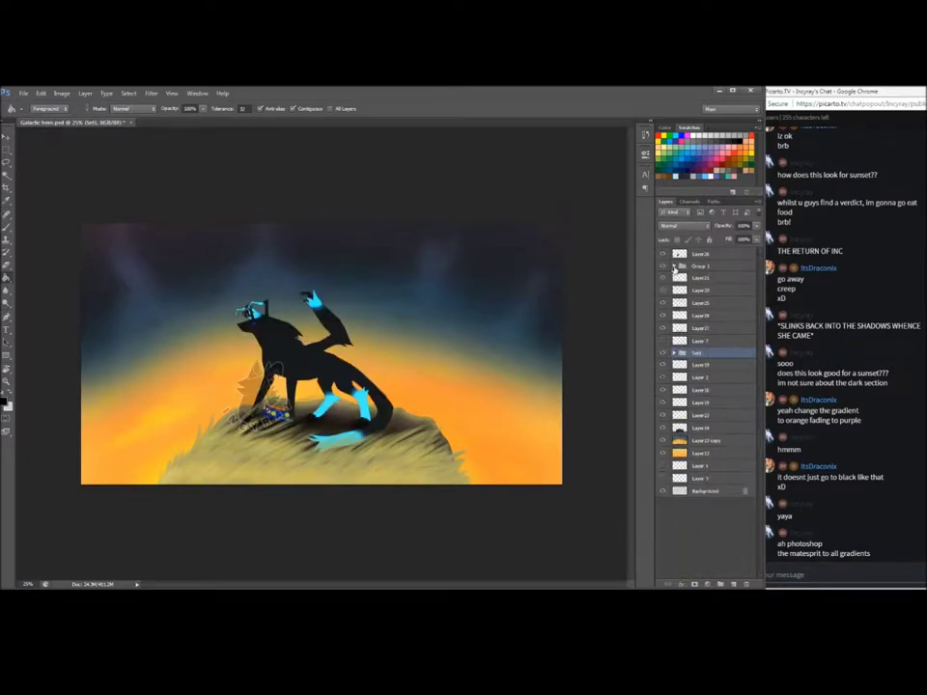
pyautogui.moveTo(701, 364); pyautogui.dragTo(714, 432)
pyautogui.hotkey('ctrl', 's')
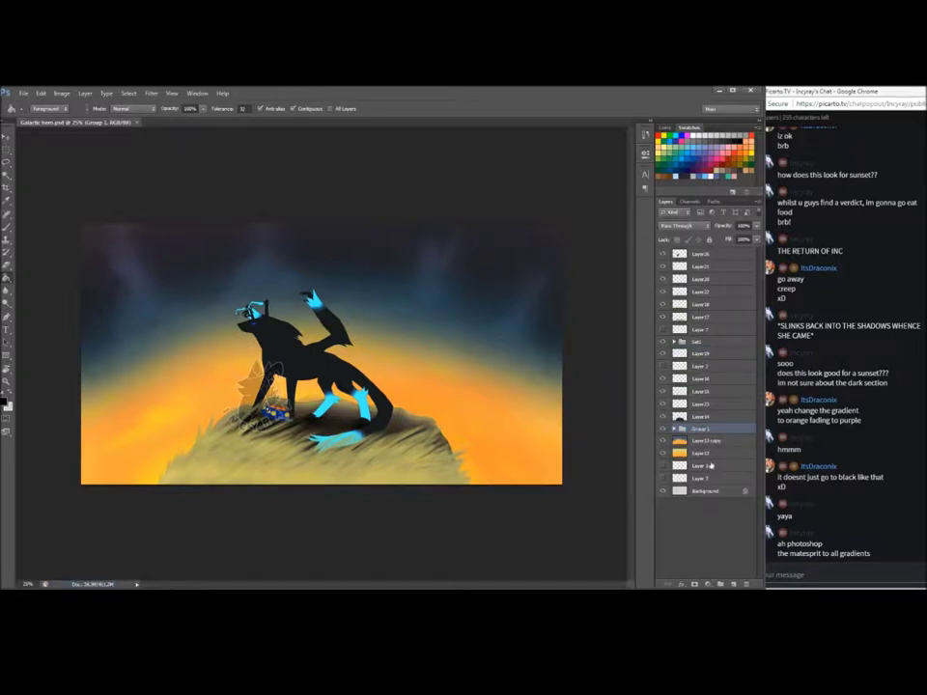
# Collect the layers from Layer21 down to Layer17 in a new group named "grass"
pyautogui.click(682, 267)
pyautogui.click(720, 584)
pyautogui.click(693, 280)
pyautogui.keyDown('shift'); pyautogui.click(685, 330); pyautogui.keyUp('shift')
pyautogui.moveTo(685, 330); pyautogui.dragTo(683, 271)
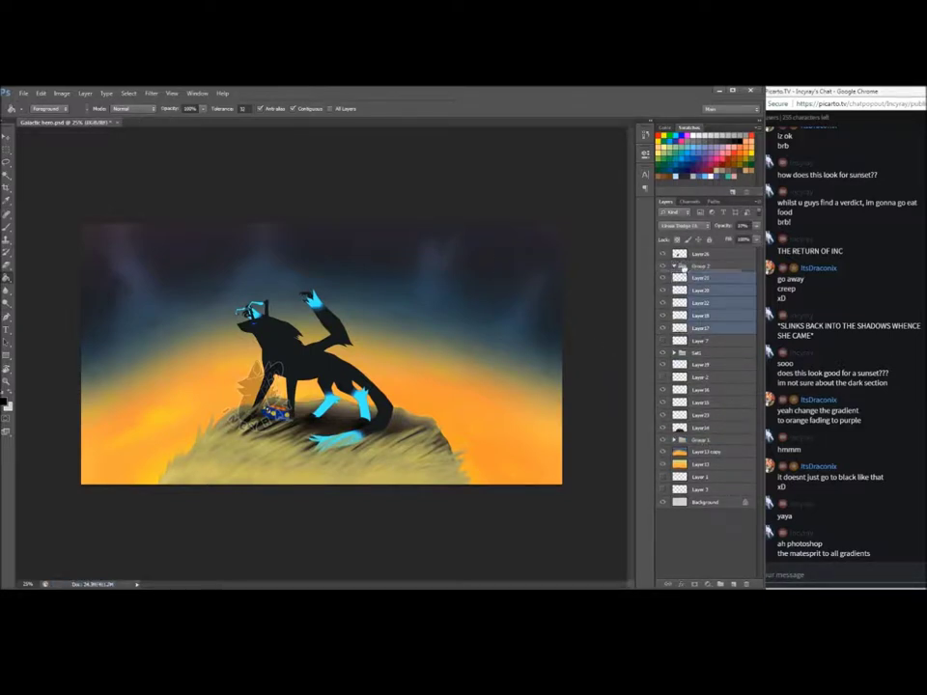
pyautogui.click(673, 266)
pyautogui.write('grass')
# Rename the wolf's layer group "characters" and the cloud group "sky"
pyautogui.doubleClick(696, 290)
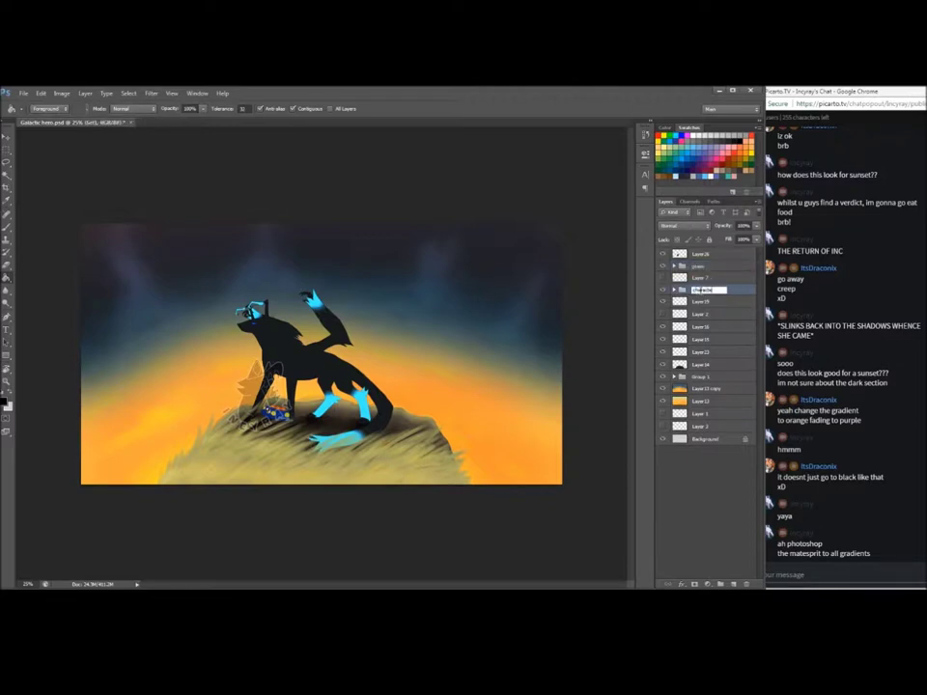
pyautogui.doubleClick(700, 378)
pyautogui.write('sky')
pyautogui.press('Return')
# Move Layer13 copy and Layer13 into the bottom of the sky group
pyautogui.click(674, 377)
pyautogui.click(707, 438)
pyautogui.keyDown('shift'); pyautogui.click(706, 449); pyautogui.keyUp('shift')
pyautogui.moveTo(706, 448); pyautogui.dragTo(703, 428)
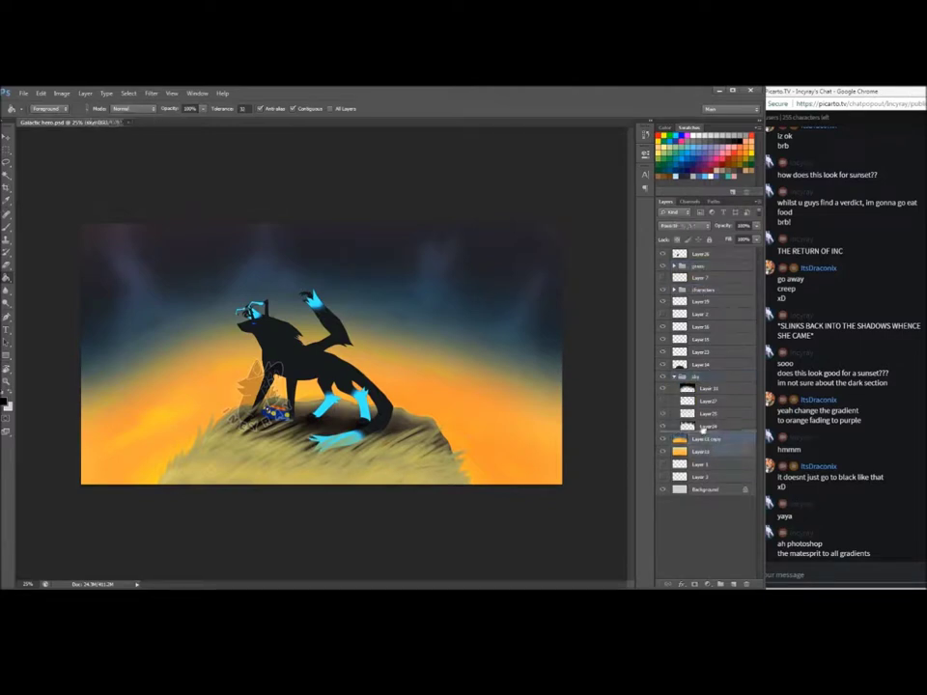
pyautogui.click(674, 376)
# Delete Layer19 below the characters group
pyautogui.click(675, 303)
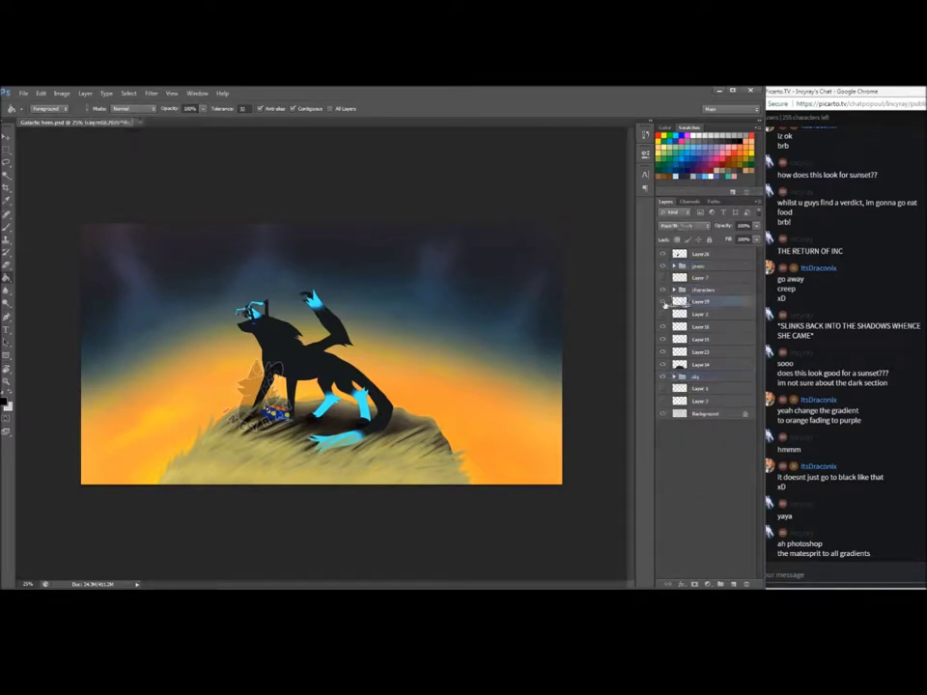
pyautogui.click(745, 584)
pyautogui.click(681, 315)
pyautogui.click(664, 315)
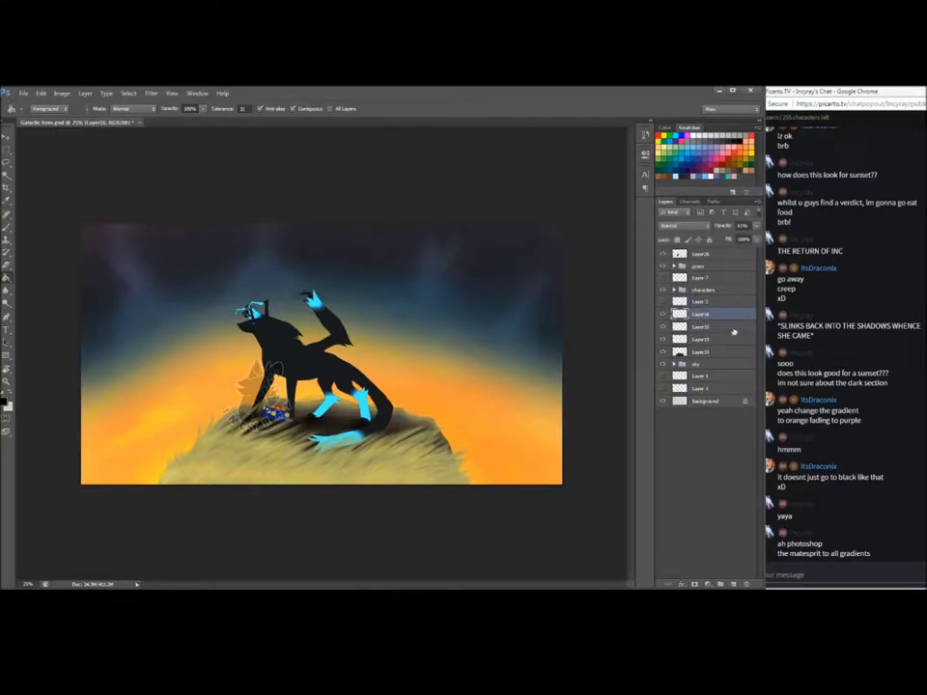
# Collect Layer16, Layer15, Layer23 and Layer14 in a new group named "hill", and move the hidden Layer 7 and Layer 2 below the sky group
pyautogui.click(720, 585)
pyautogui.click(701, 326)
pyautogui.keyDown('shift'); pyautogui.click(700, 364); pyautogui.keyUp('shift')
pyautogui.moveTo(700, 363); pyautogui.dragTo(715, 393)
pyautogui.click(664, 278)
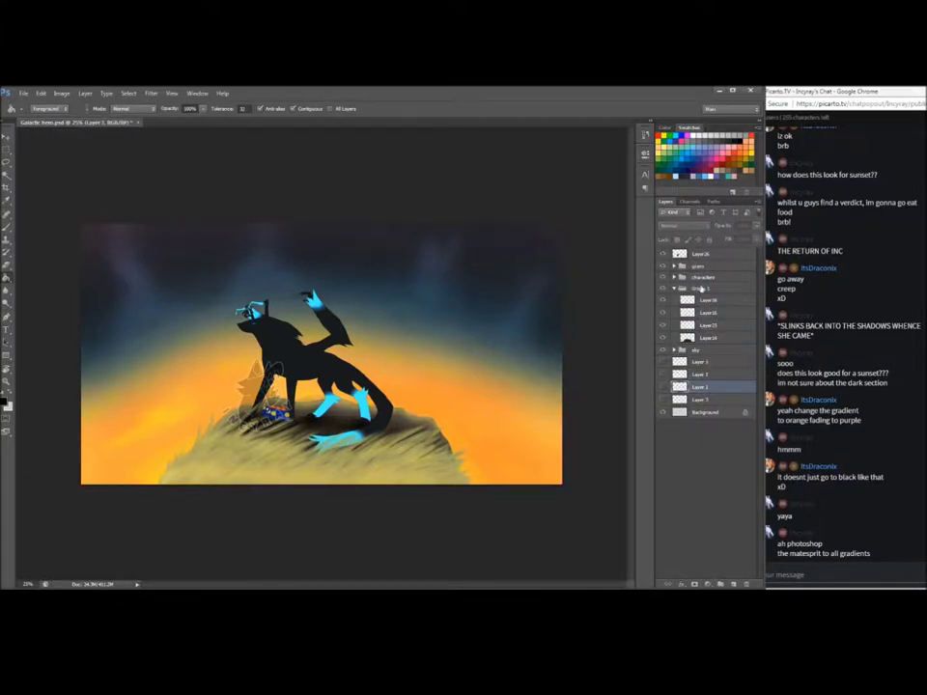
pyautogui.click(673, 288)
pyautogui.doubleClick(701, 287)
pyautogui.write('hill')
# Collect the four leftover hidden layers above the Background in a new group named "misc" and save the document
pyautogui.click(700, 310)
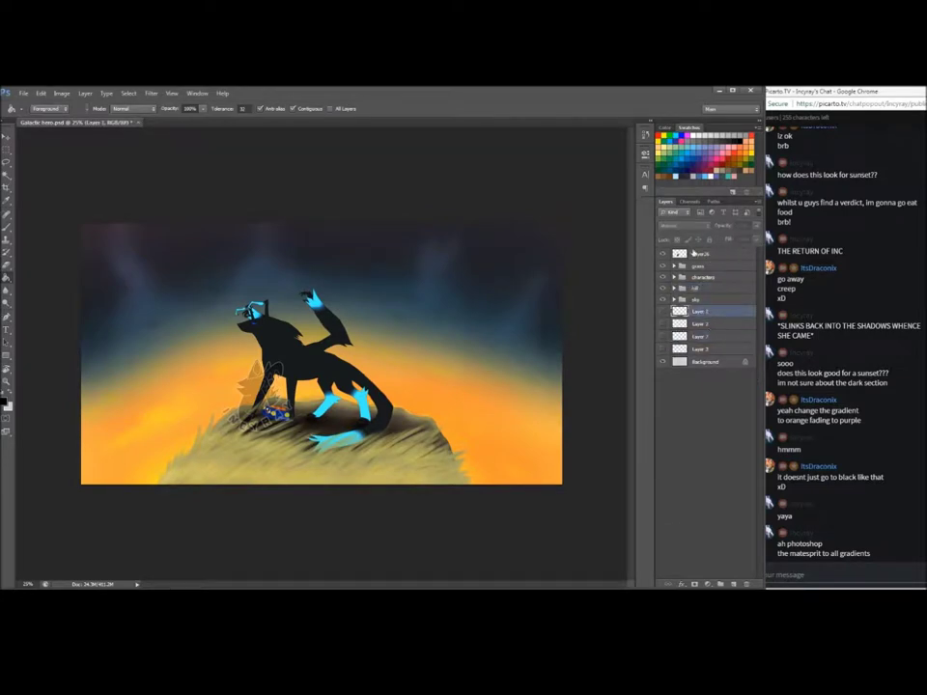
pyautogui.hotkey('ctrl', 'g')
pyautogui.doubleClick(703, 311)
pyautogui.click(701, 325)
pyautogui.keyDown('shift'); pyautogui.click(706, 360); pyautogui.keyUp('shift')
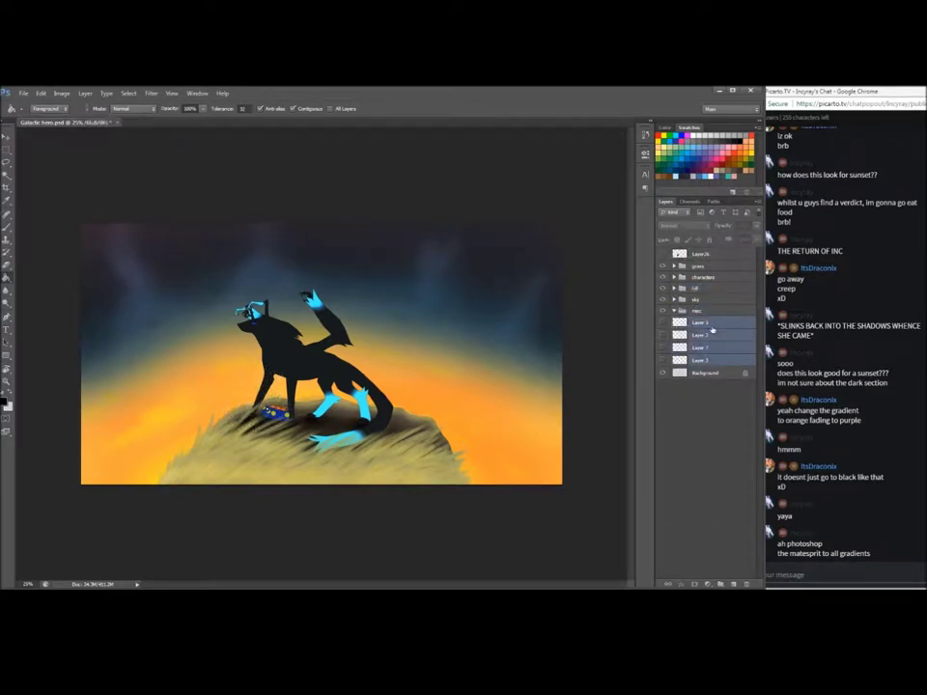
pyautogui.moveTo(712, 329); pyautogui.dragTo(697, 311)
pyautogui.click(674, 311)
pyautogui.hotkey('ctrl', 's')
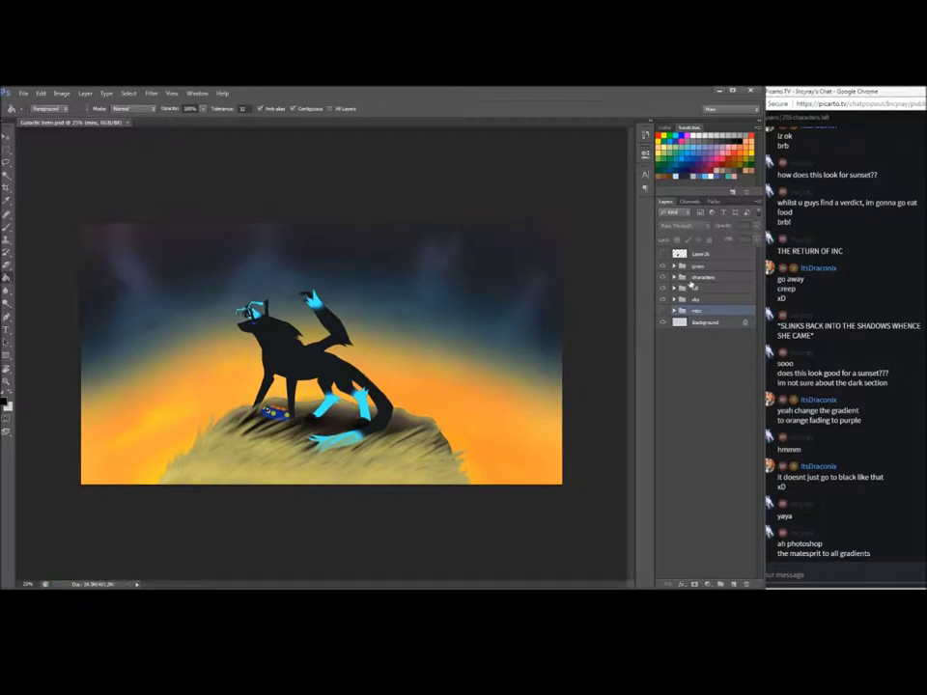
# Delete Layer21 from the grass group
pyautogui.click(674, 265)
pyautogui.click(698, 278)
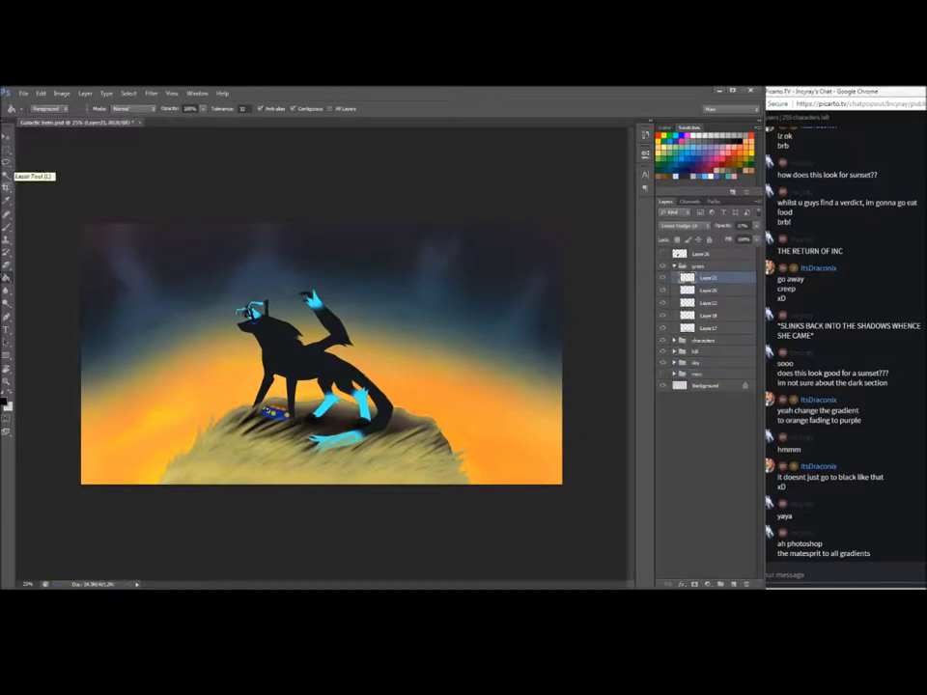
pyautogui.scroll(-4, 109, 346)
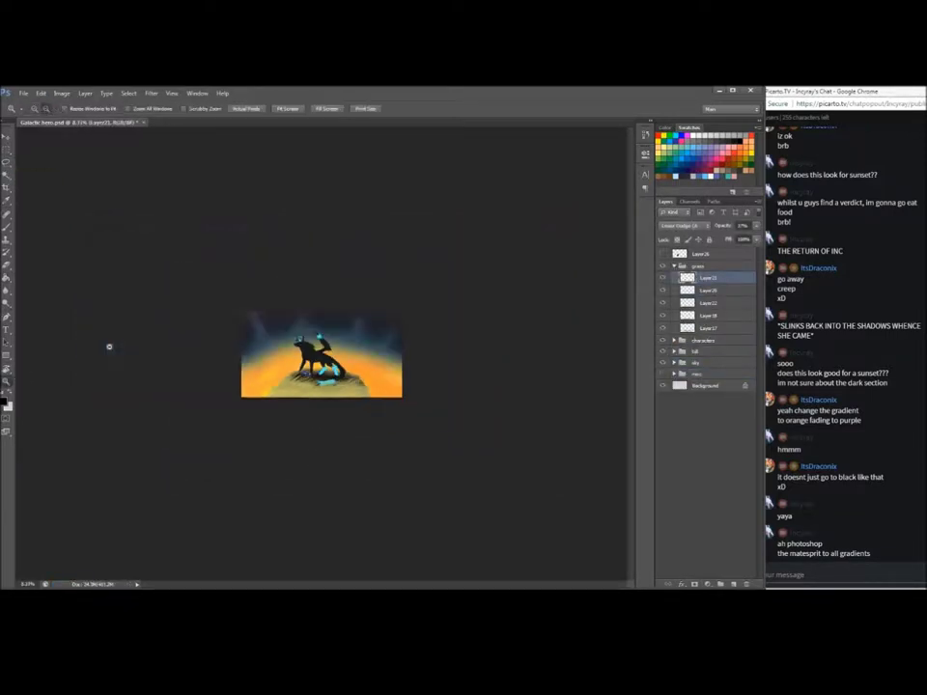
pyautogui.click(8, 278)
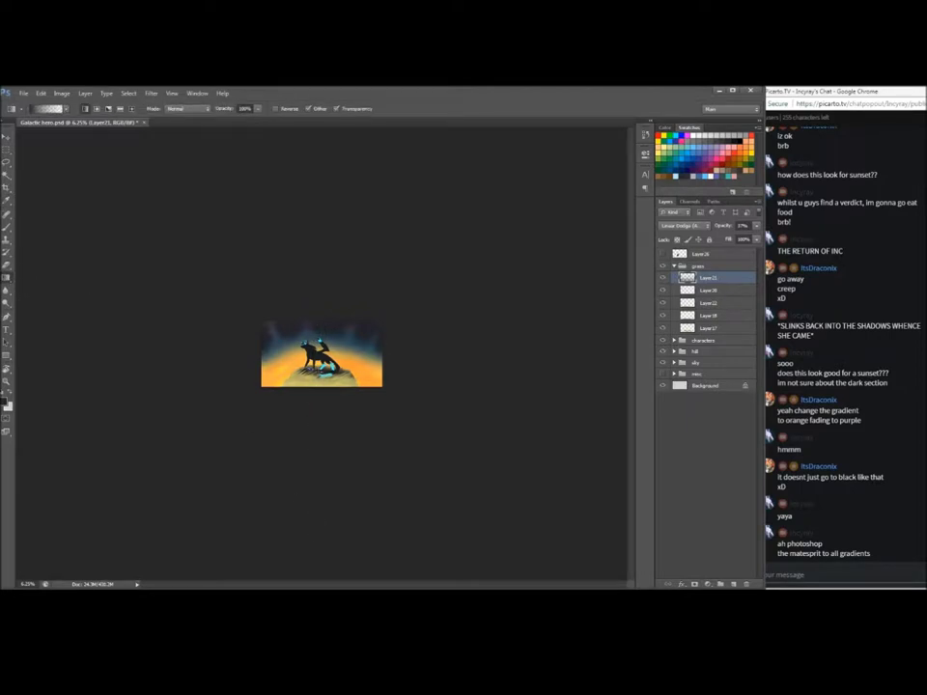
pyautogui.press('Delete')
# Add a new layer in the grass group and draw a dark-to-transparent gradient upward from below the painting
pyautogui.click(732, 583)
pyautogui.moveTo(320, 394); pyautogui.dragTo(320, 322)
pyautogui.hotkey('ctrl', 'z')
pyautogui.moveTo(317, 401); pyautogui.dragTo(314, 269)
# Try several blend modes on the dark gradient layer and set it to Hard Light
pyautogui.click(685, 225)
pyautogui.click(668, 352)
pyautogui.click(686, 224)
pyautogui.click(670, 368)
pyautogui.click(686, 225)
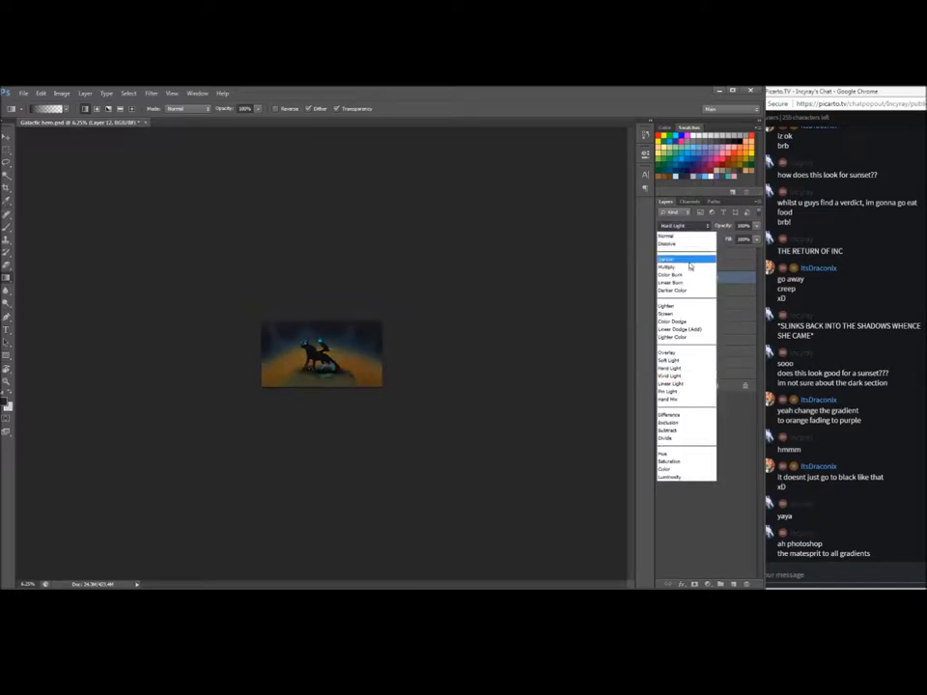
pyautogui.click(676, 259)
pyautogui.click(685, 225)
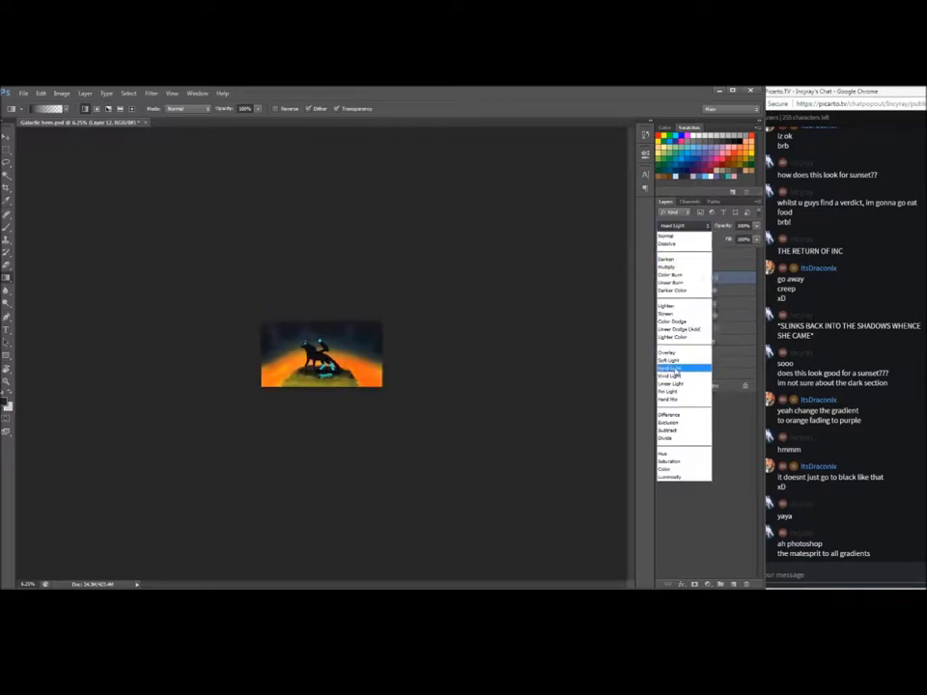
pyautogui.click(670, 368)
# Select the foreground grass's shape with the Magic Wand, working through the grass group's layers down to Layer17
pyautogui.click(681, 289)
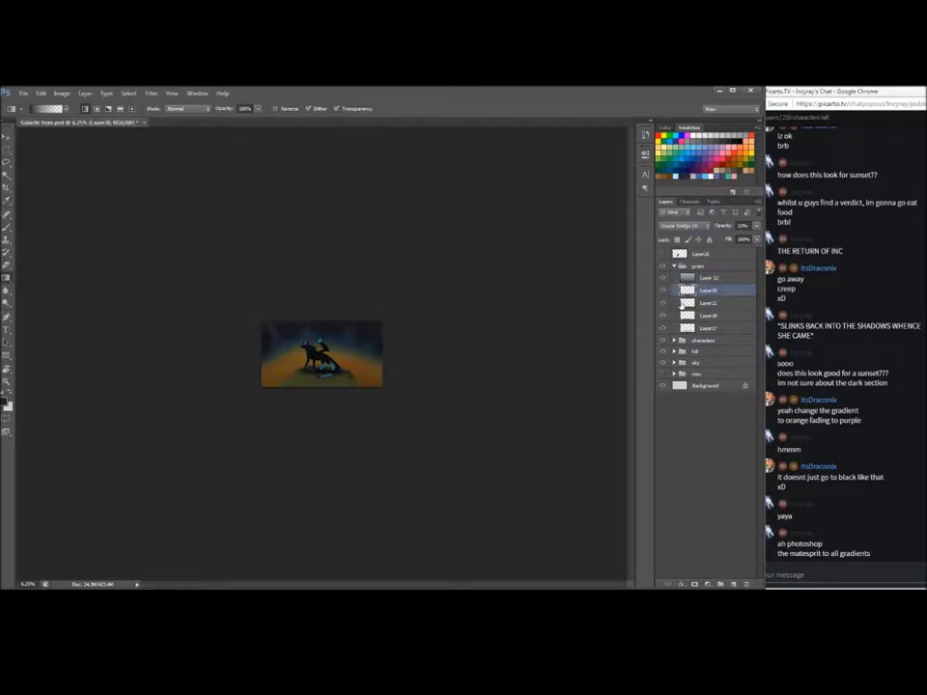
pyautogui.press('w')
pyautogui.click(281, 347)
pyautogui.click(701, 303)
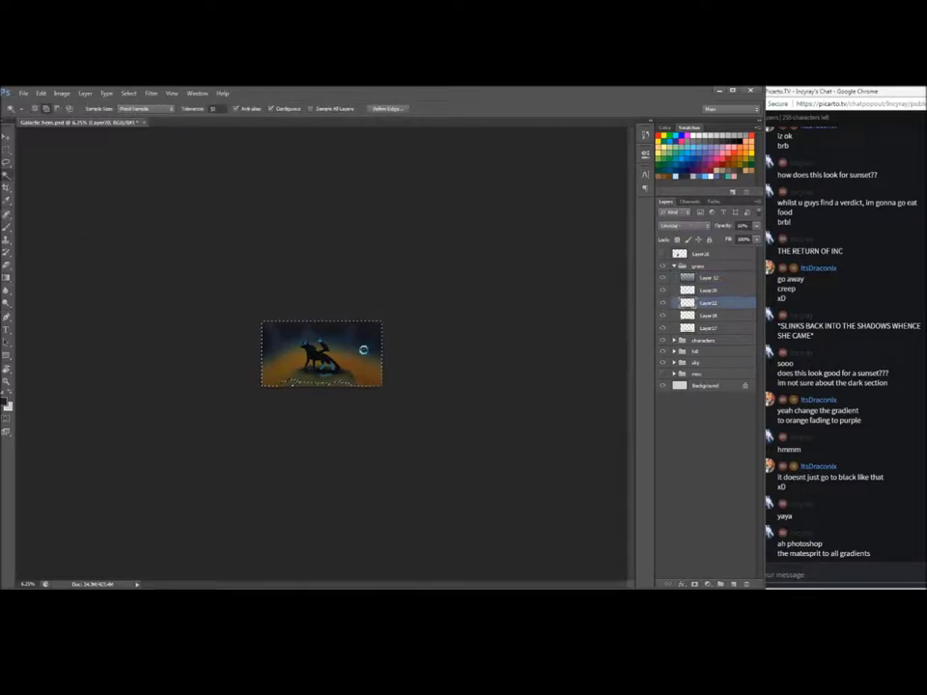
pyautogui.click(690, 316)
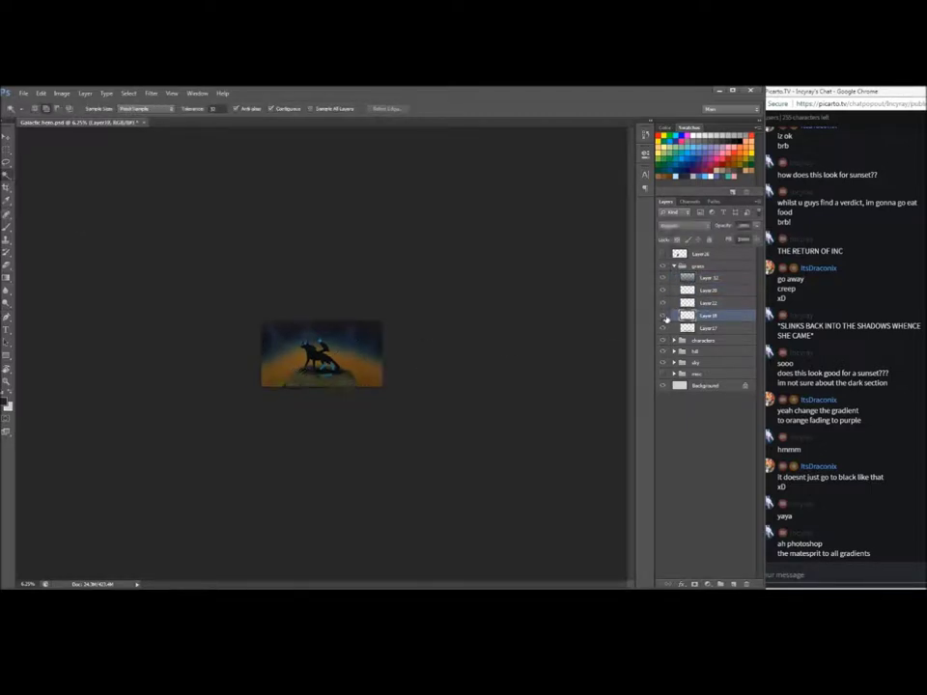
pyautogui.click(690, 329)
pyautogui.press('z')
pyautogui.click(201, 356)
pyautogui.click(201, 355)
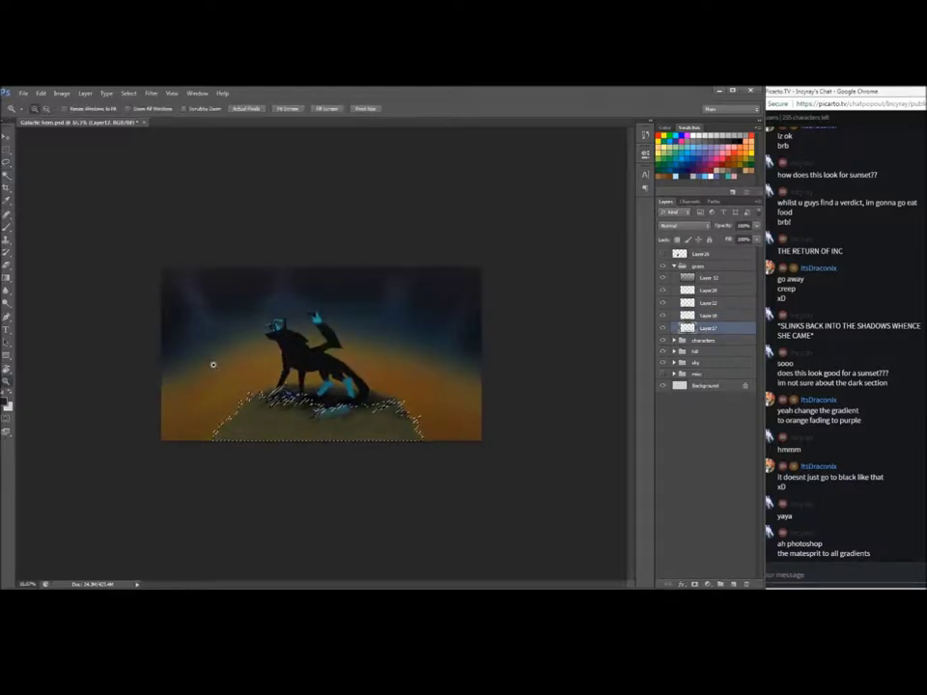
# Adjust the edge of the grass selection with four successive selection Modify operations
pyautogui.click(130, 93)
pyautogui.moveTo(155, 200)
pyautogui.click(182, 227)
pyautogui.click(517, 263)
pyautogui.click(129, 93)
pyautogui.click(261, 237)
pyautogui.click(512, 258)
pyautogui.click(129, 93)
pyautogui.click(261, 238)
pyautogui.click(521, 260)
pyautogui.click(127, 95)
pyautogui.moveTo(138, 200)
pyautogui.click(81, 237)
pyautogui.click(516, 258)
# Mask the dark gradient layer to the grass selection and lower the layer's opacity to about 43%
pyautogui.click(690, 279)
pyautogui.click(695, 584)
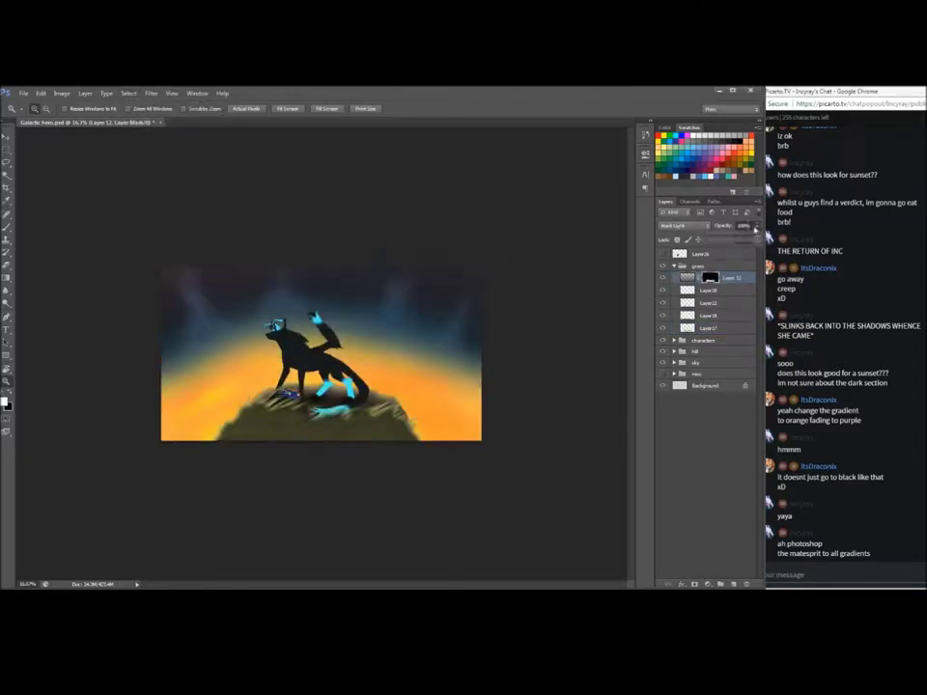
pyautogui.moveTo(755, 228); pyautogui.dragTo(723, 238)
pyautogui.click(687, 278)
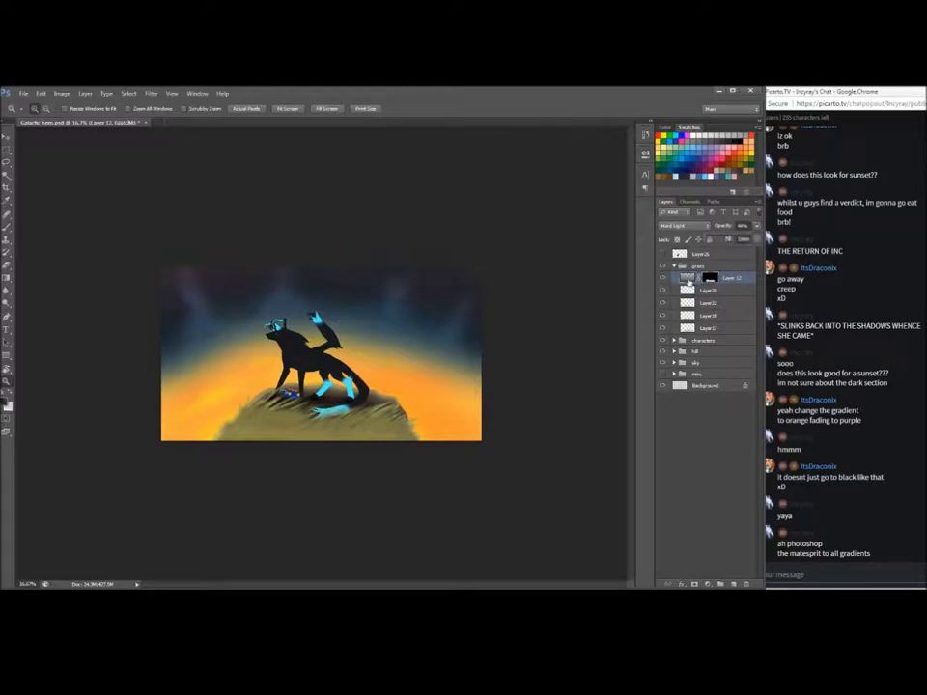
# Save and close the document, then open Galactic hero.psd in PaintTool SAI as the only open canvas
pyautogui.hotkey('ctrl', 's')
pyautogui.click(145, 122)
pyautogui.click(103, 586)
pyautogui.click(13, 103)
pyautogui.moveTo(38, 141)
pyautogui.click(193, 155)
pyautogui.click(232, 575)
pyautogui.hotkey('ctrl', 'w')
pyautogui.click(472, 377)
# Paint black shading over the lower grass on the masked gradient layer, erase the excess at its left side and blur it
pyautogui.click(101, 382)
pyautogui.rightClick(430, 338)
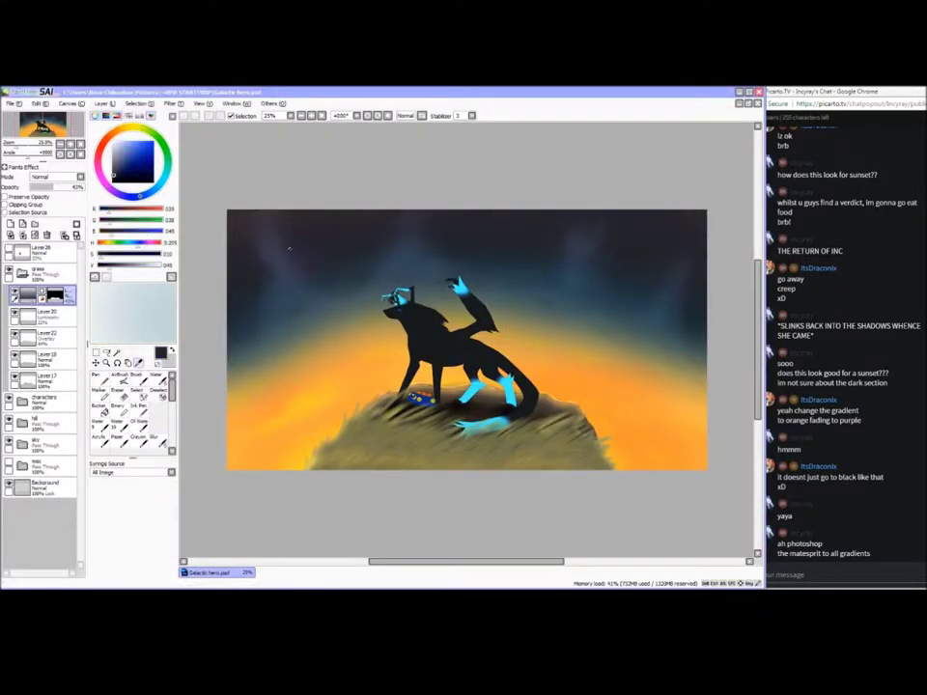
pyautogui.moveTo(375, 481)
pyautogui.mouseDown()
pyautogui.moveTo(527, 488)
pyautogui.moveTo(520, 455)
pyautogui.mouseUp()
pyautogui.click(158, 441)
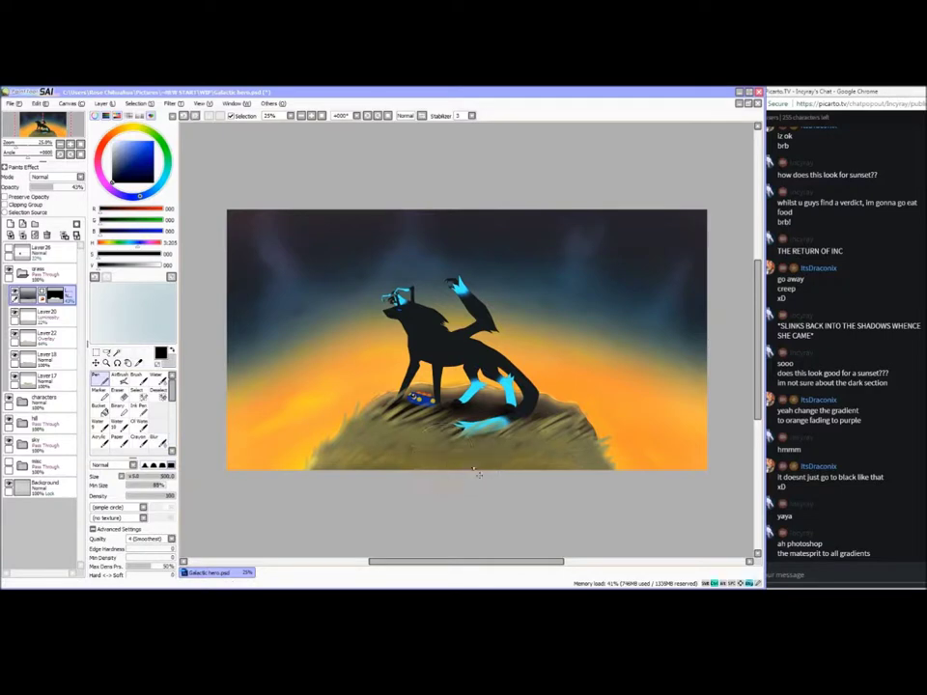
pyautogui.click(124, 394)
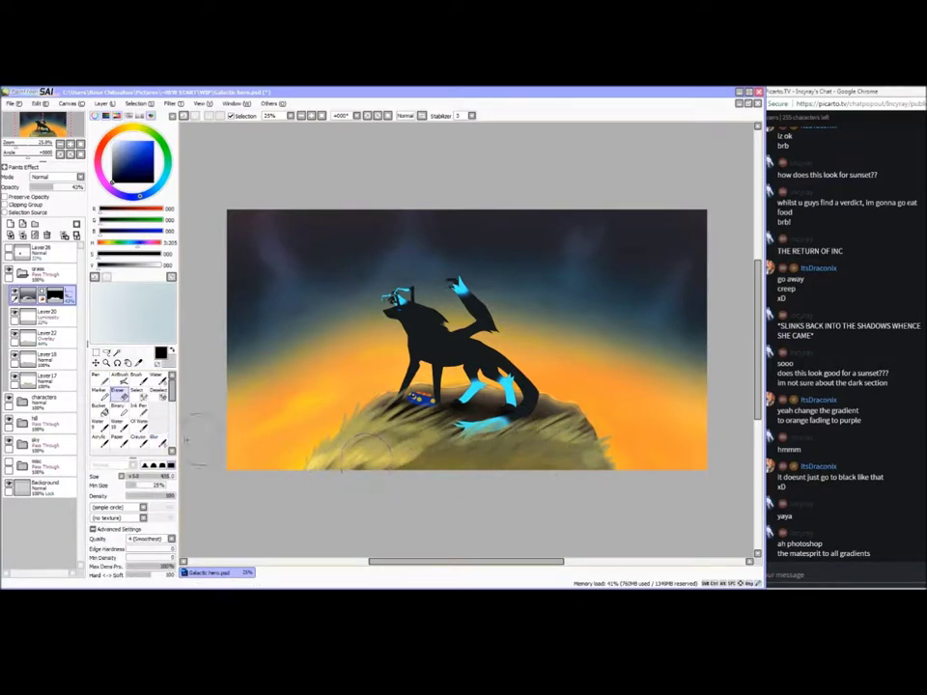
pyautogui.click(159, 441)
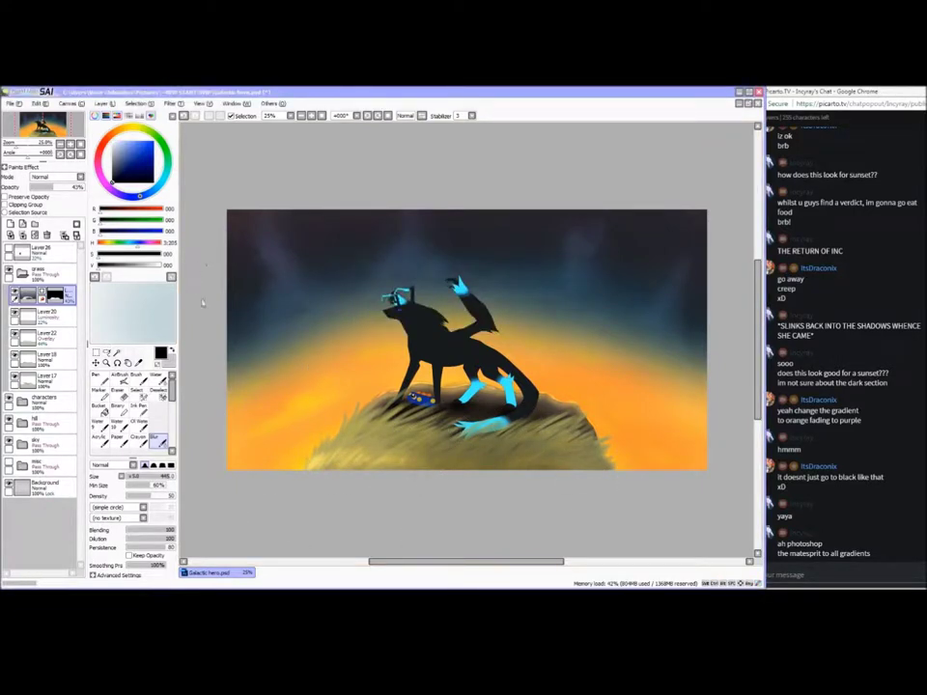
# Switch to the Picarto stream chat and post the messages "time to shade" and "hooraaayyyyy...."
pyautogui.click(790, 575)
pyautogui.write('time to shad')
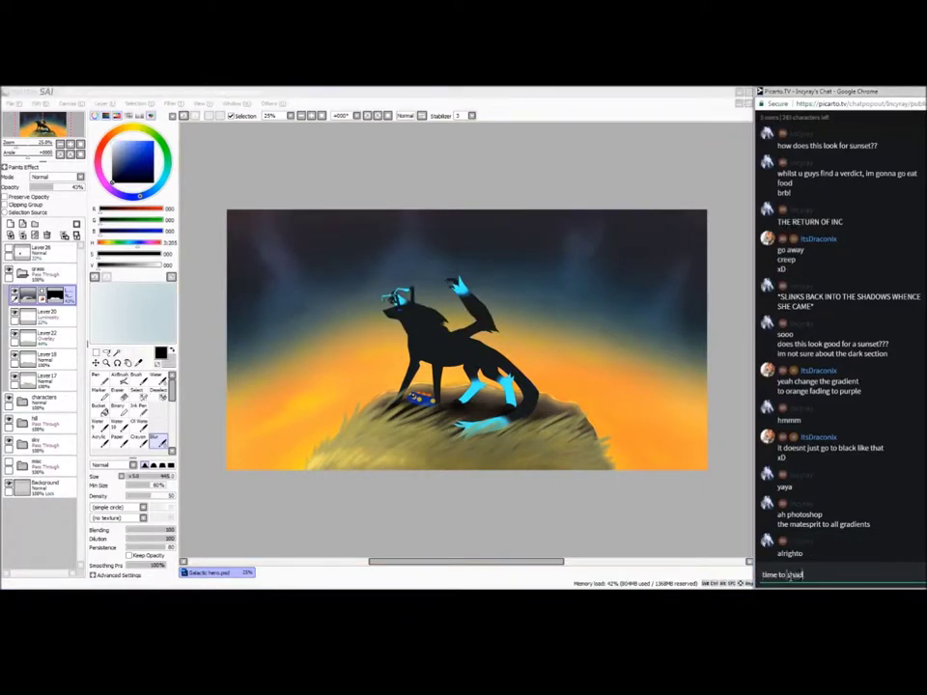
pyautogui.write('e')
pyautogui.press('Return')
pyautogui.write('hooraaayyyyy...')
pyautogui.press('Return')
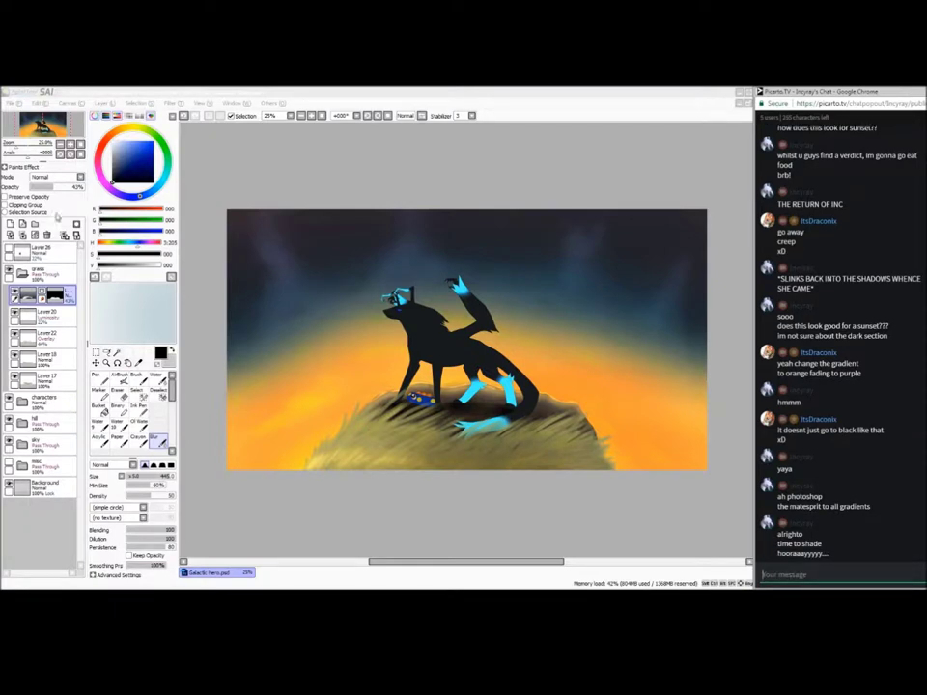
# In PaintTool SAI's characters group, select the wolf's body with the Magic Wand and add a new layer above it masked to that selection
pyautogui.click(23, 274)
pyautogui.click(23, 296)
pyautogui.click(56, 316)
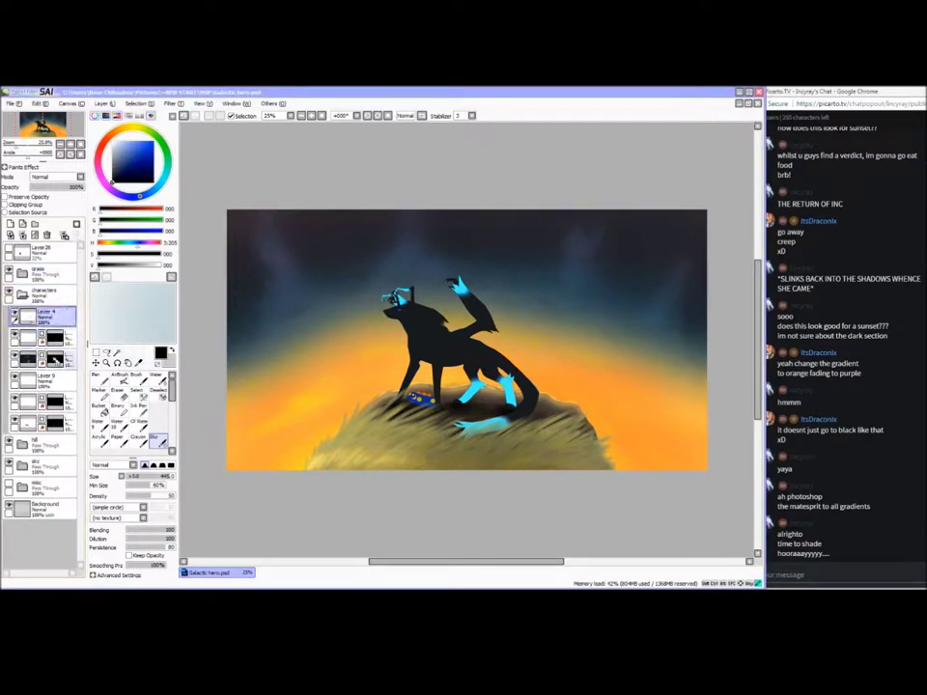
pyautogui.click(57, 358)
pyautogui.click(117, 354)
pyautogui.click(412, 339)
pyautogui.click(11, 224)
pyautogui.click(76, 224)
pyautogui.hotkey('ctrl', 'd')
pyautogui.click(28, 358)
# Paint soft black shadows over the wolf's head, body, legs and tail with a 145-size Pen on the masked layer
pyautogui.click(101, 379)
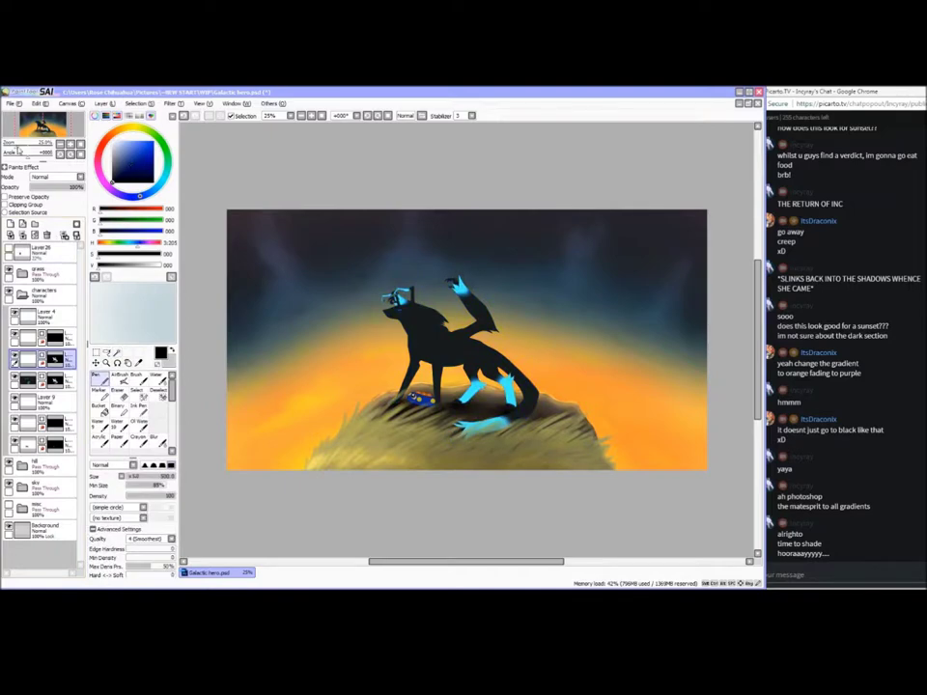
pyautogui.scroll(4, 309, 307)
pyautogui.click(142, 477)
pyautogui.moveTo(309, 306)
pyautogui.mouseDown()
pyautogui.moveTo(312, 344)
pyautogui.moveTo(343, 358)
pyautogui.moveTo(318, 276)
pyautogui.moveTo(398, 336)
pyautogui.moveTo(323, 380)
pyautogui.moveTo(322, 351)
pyautogui.moveTo(418, 368)
pyautogui.moveTo(351, 319)
pyautogui.mouseUp()
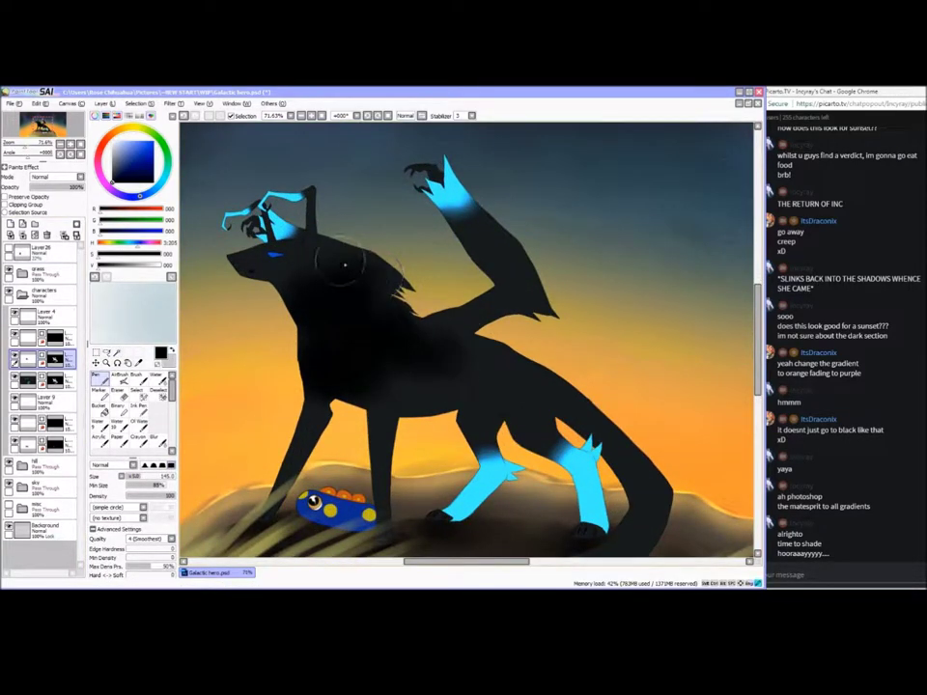
pyautogui.moveTo(296, 279)
pyautogui.mouseDown()
pyautogui.moveTo(479, 233)
pyautogui.moveTo(526, 286)
pyautogui.moveTo(517, 304)
pyautogui.moveTo(492, 307)
pyautogui.moveTo(465, 364)
pyautogui.moveTo(439, 376)
pyautogui.moveTo(534, 399)
pyautogui.moveTo(519, 419)
pyautogui.moveTo(493, 417)
pyautogui.moveTo(444, 521)
pyautogui.mouseUp()
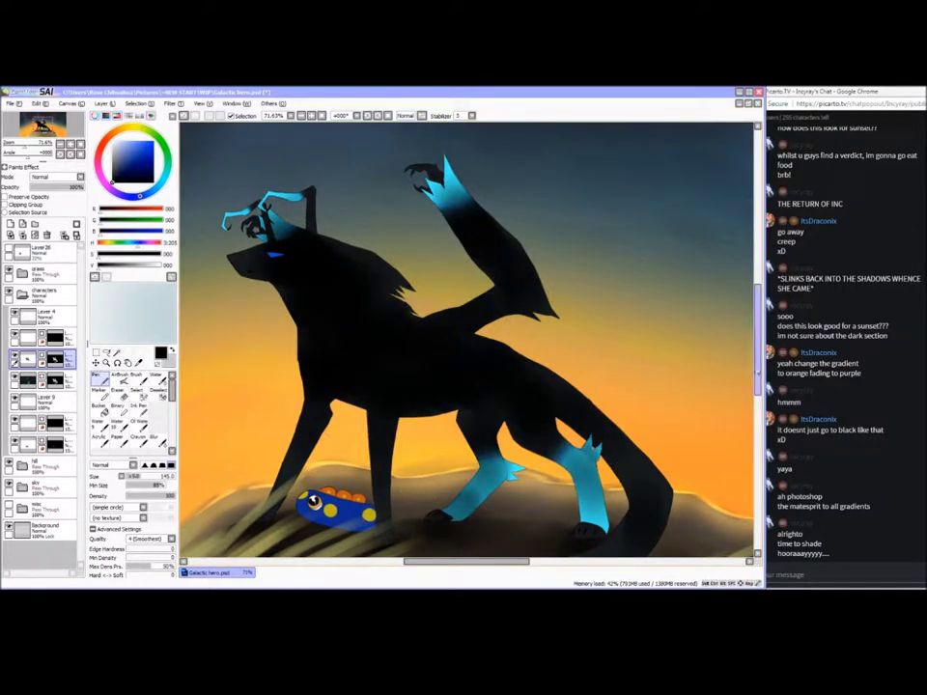
pyautogui.scroll(-3, 642, 364)
pyautogui.moveTo(644, 365)
pyautogui.mouseDown()
pyautogui.moveTo(545, 365)
pyautogui.moveTo(540, 336)
pyautogui.moveTo(442, 434)
pyautogui.moveTo(320, 501)
pyautogui.mouseUp()
# Set the wolf's shadow layer to 51% opacity and blend its shading with the Blur brush
pyautogui.press('Left')
pyautogui.moveTo(48, 187); pyautogui.dragTo(87, 197)
pyautogui.scroll(2, 463, 338)
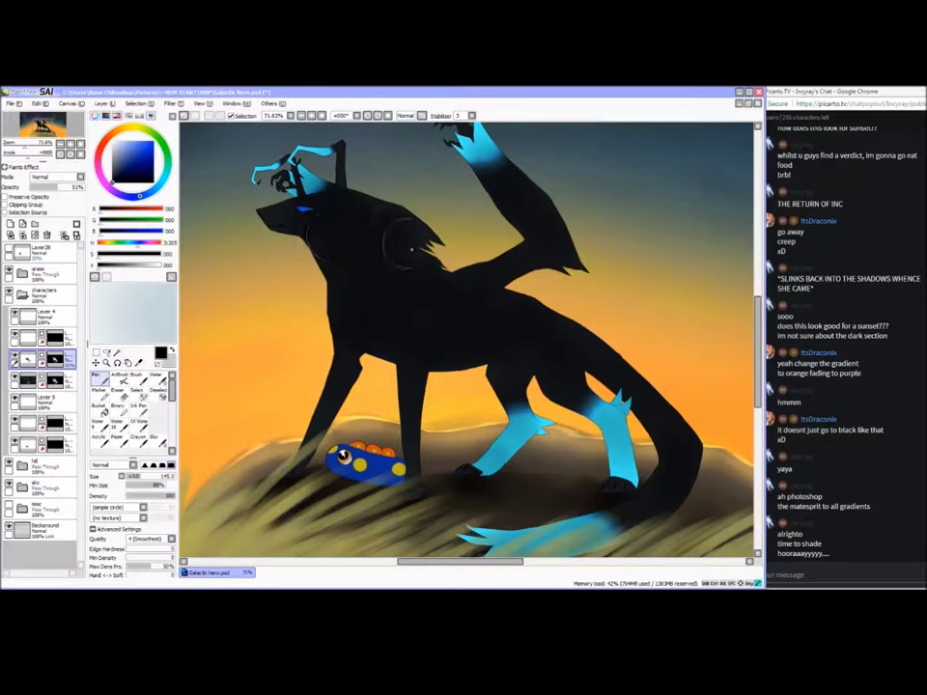
pyautogui.click(155, 439)
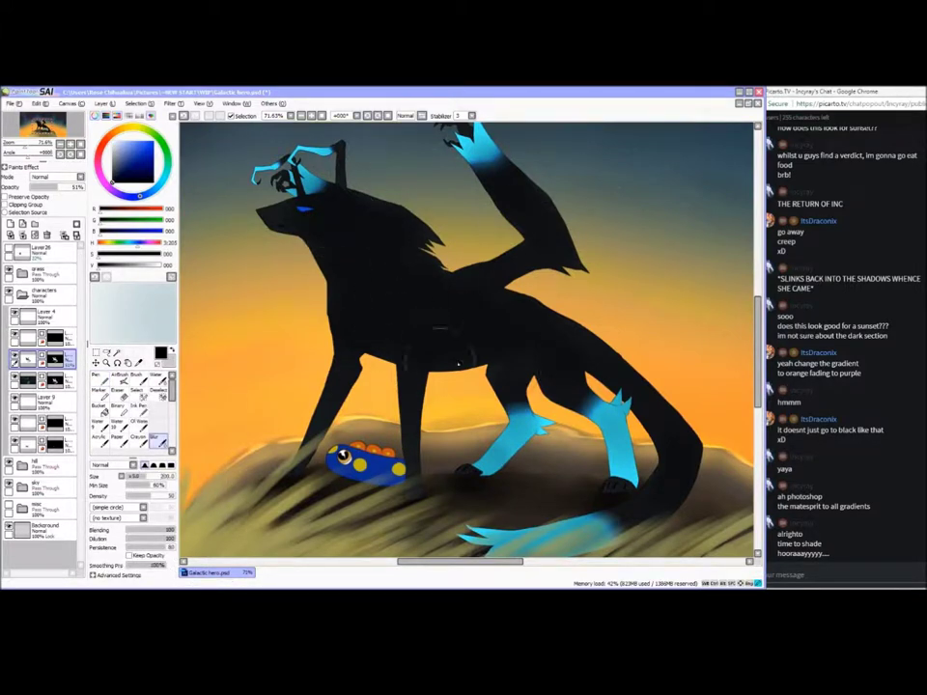
# Select the wolf's body again and add a second masked layer above the shadow layer
pyautogui.click(29, 380)
pyautogui.click(117, 354)
pyautogui.click(353, 292)
pyautogui.click(29, 359)
pyautogui.click(11, 224)
pyautogui.click(78, 224)
pyautogui.hotkey('ctrl', 'd')
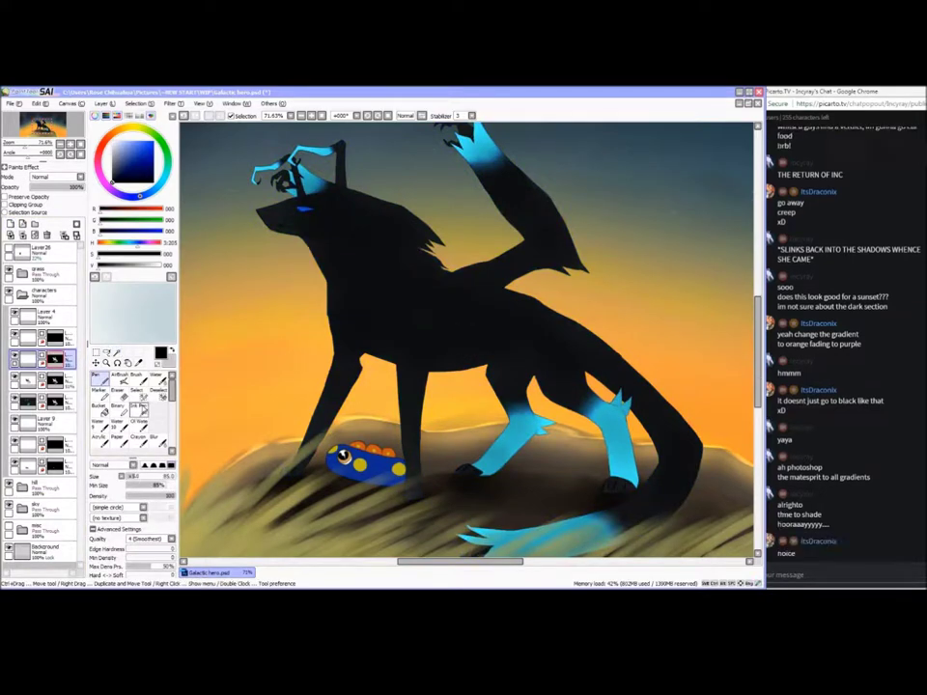
# Reply "thnx!" in the Picarto stream chat
pyautogui.click(821, 575)
pyautogui.write('thnx!')
pyautogui.press('Return')
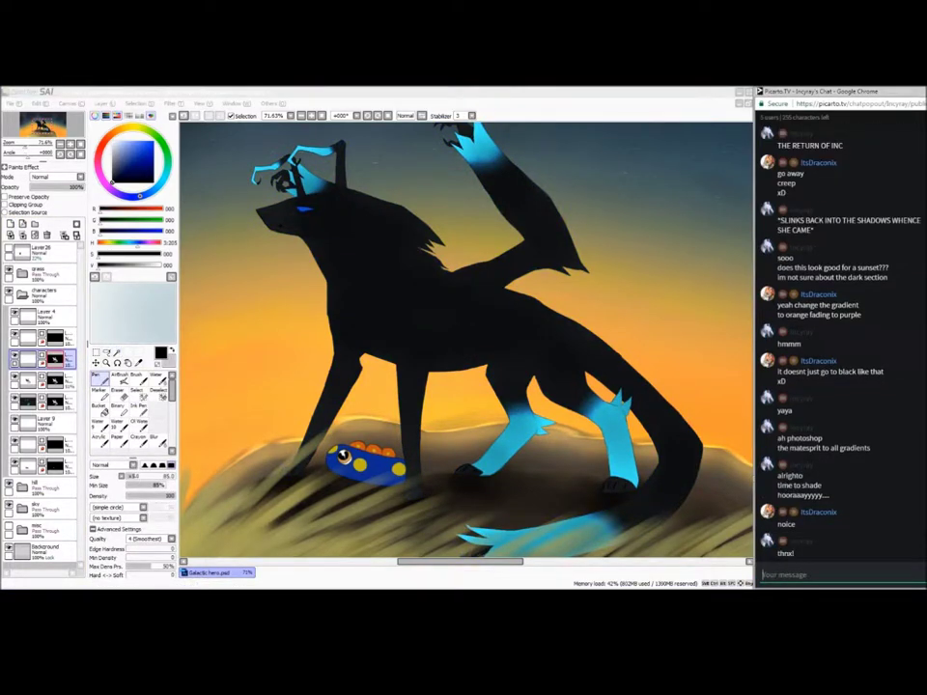
# Set the drawing colour to white in PaintTool SAI and clear the selection loaded from the wolf's new layer mask
pyautogui.click(112, 142)
pyautogui.click(27, 147)
pyautogui.keyDown('ctrl'); pyautogui.click(55, 360); pyautogui.keyUp('ctrl')
pyautogui.hotkey('ctrl', 'd')
pyautogui.moveTo(237, 197)
pyautogui.mouseDown()
pyautogui.moveTo(253, 218)
pyautogui.moveTo(275, 186)
pyautogui.moveTo(308, 182)
pyautogui.moveTo(276, 183)
pyautogui.mouseUp()
pyautogui.hotkey('ctrl', 'z')
pyautogui.hotkey('ctrl', 'z')
# Set the new layer's opacity to 48% and paint white highlights on the wolf's snout, head and mane with a 35-size Pen
pyautogui.click(56, 187)
pyautogui.click(132, 476)
pyautogui.moveTo(230, 161)
pyautogui.mouseDown()
pyautogui.moveTo(251, 142)
pyautogui.moveTo(279, 170)
pyautogui.moveTo(314, 168)
pyautogui.mouseUp()
pyautogui.moveTo(259, 156)
pyautogui.mouseDown()
pyautogui.moveTo(391, 189)
pyautogui.moveTo(373, 198)
pyautogui.moveTo(410, 206)
pyautogui.mouseUp()
pyautogui.moveTo(340, 199)
pyautogui.mouseDown()
pyautogui.moveTo(410, 234)
pyautogui.moveTo(378, 258)
pyautogui.moveTo(446, 271)
pyautogui.mouseUp()
pyautogui.moveTo(334, 222); pyautogui.dragTo(346, 275)
pyautogui.hotkey('ctrl', 'z')
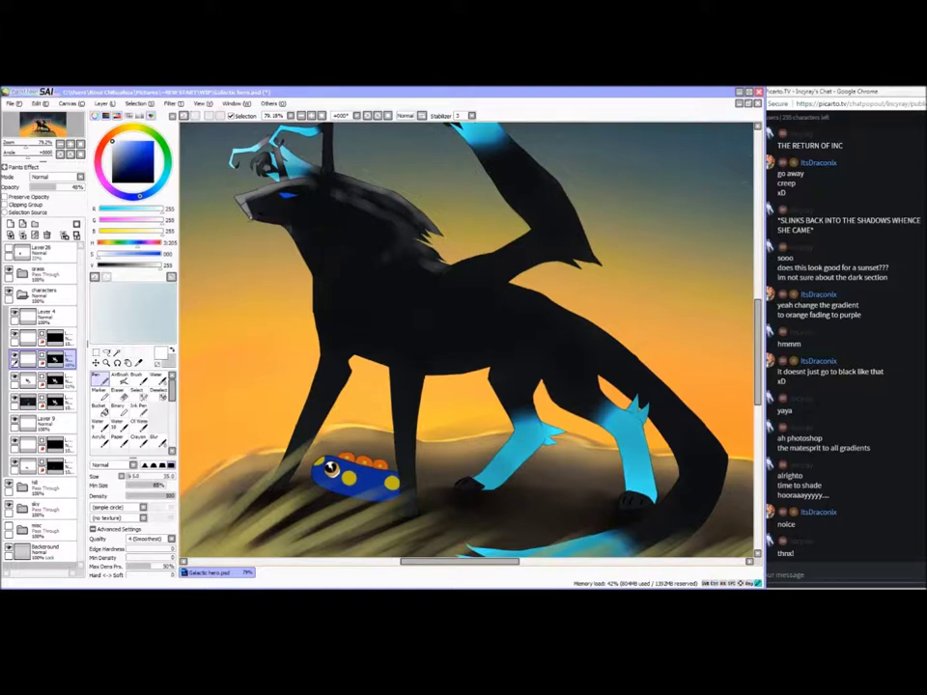
# Paint thin white edge highlights down the wolf's chest and along the front leg
pyautogui.moveTo(299, 241)
pyautogui.mouseDown()
pyautogui.moveTo(324, 353)
pyautogui.moveTo(293, 429)
pyautogui.mouseUp()
pyautogui.moveTo(307, 405); pyautogui.dragTo(284, 459)
pyautogui.hotkey('ctrl', 'z')
pyautogui.moveTo(316, 376); pyautogui.dragTo(293, 438)
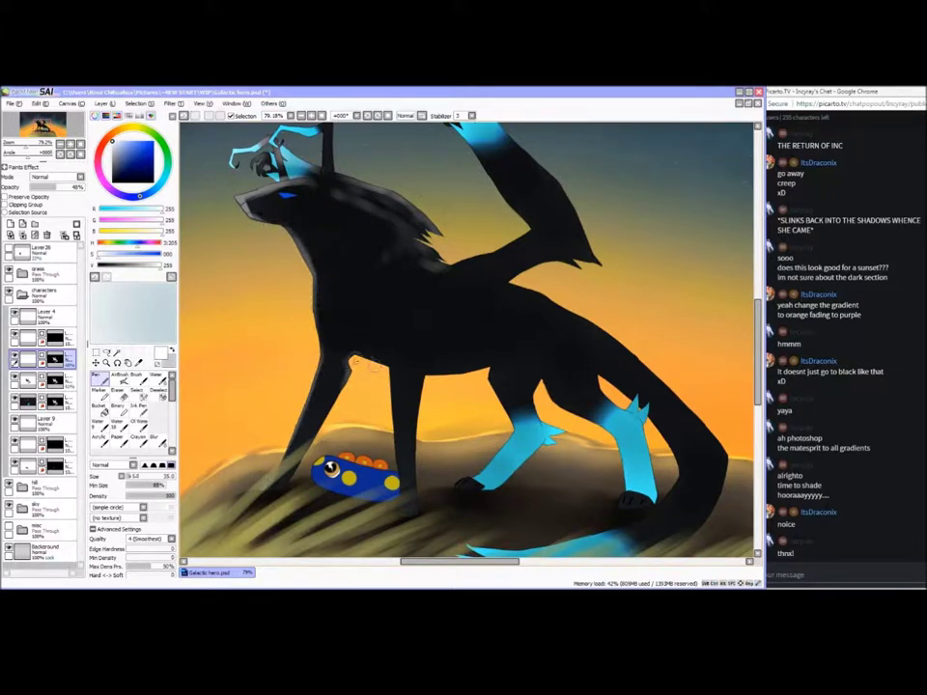
pyautogui.click(86, 598)
pyautogui.click(34, 545)
pyautogui.click(50, 91)
pyautogui.click(225, 91)
pyautogui.click(889, 90)
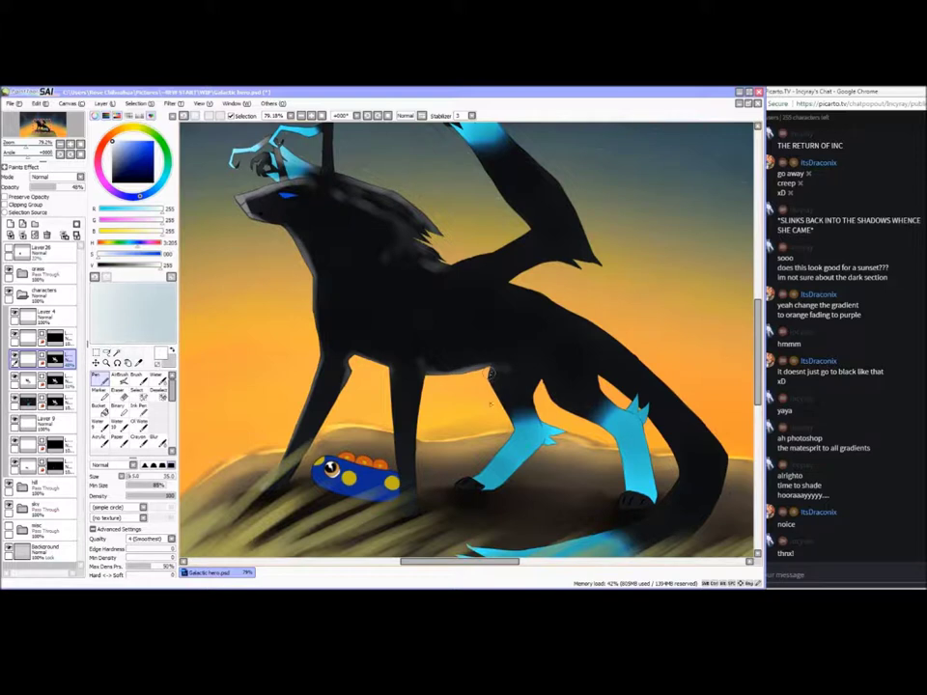
# Continue the white edge highlights on the wolf's second front leg, hind legs and haunch, tidying them with the Eraser
pyautogui.press('e')
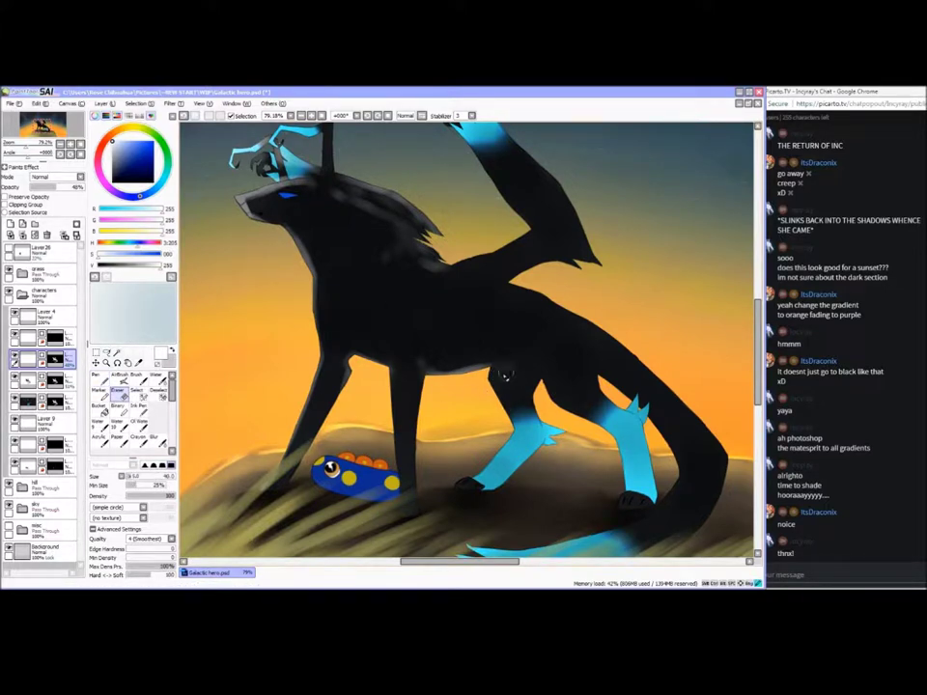
pyautogui.press('n')
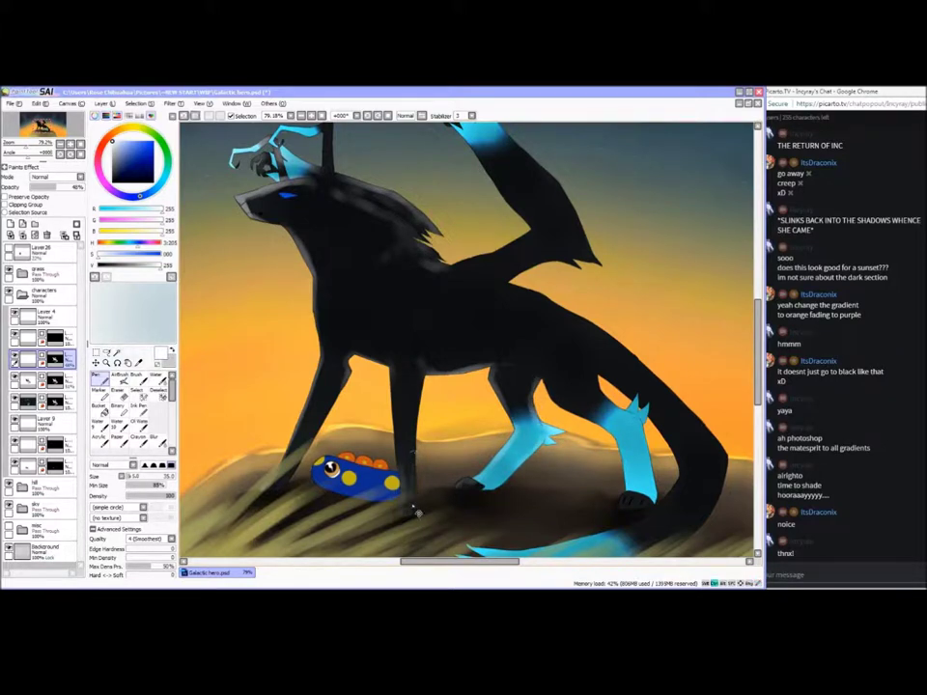
pyautogui.moveTo(416, 512)
pyautogui.mouseDown()
pyautogui.moveTo(416, 472)
pyautogui.moveTo(420, 394)
pyautogui.mouseUp()
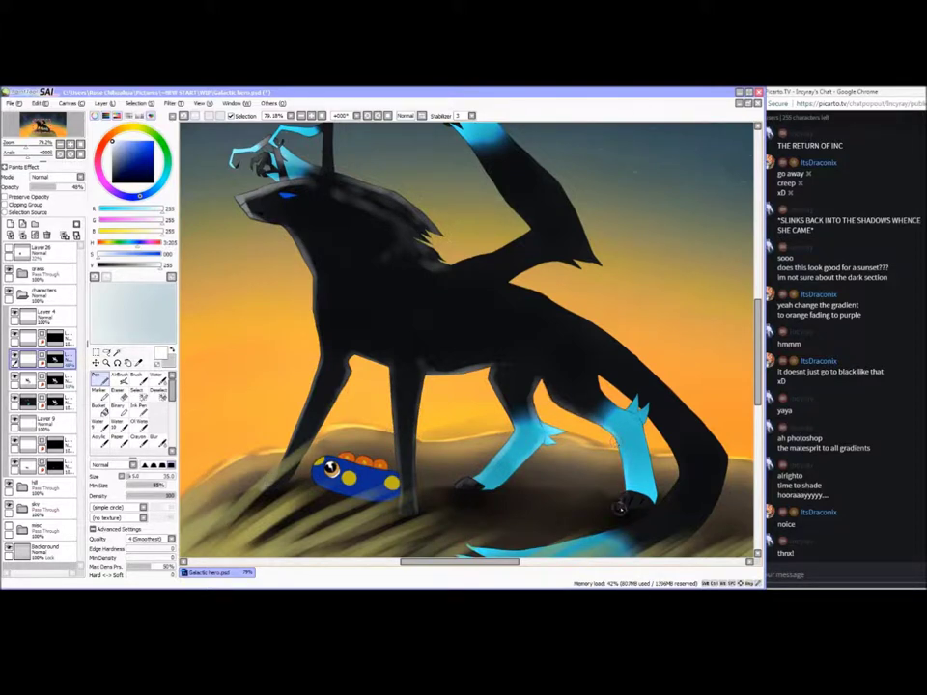
pyautogui.moveTo(497, 562); pyautogui.dragTo(523, 565)
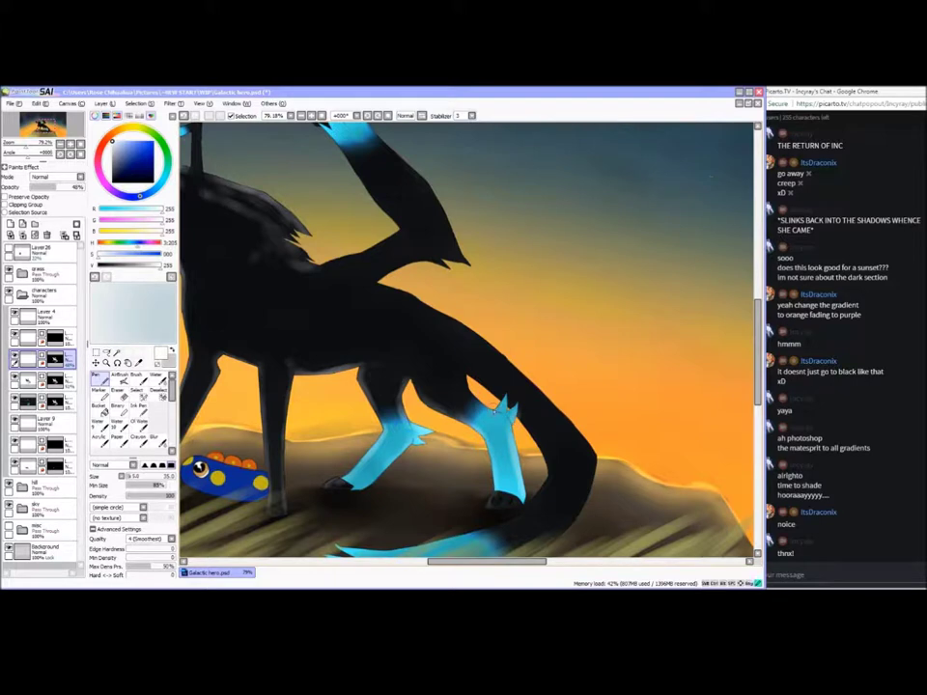
pyautogui.moveTo(494, 412); pyautogui.dragTo(475, 402)
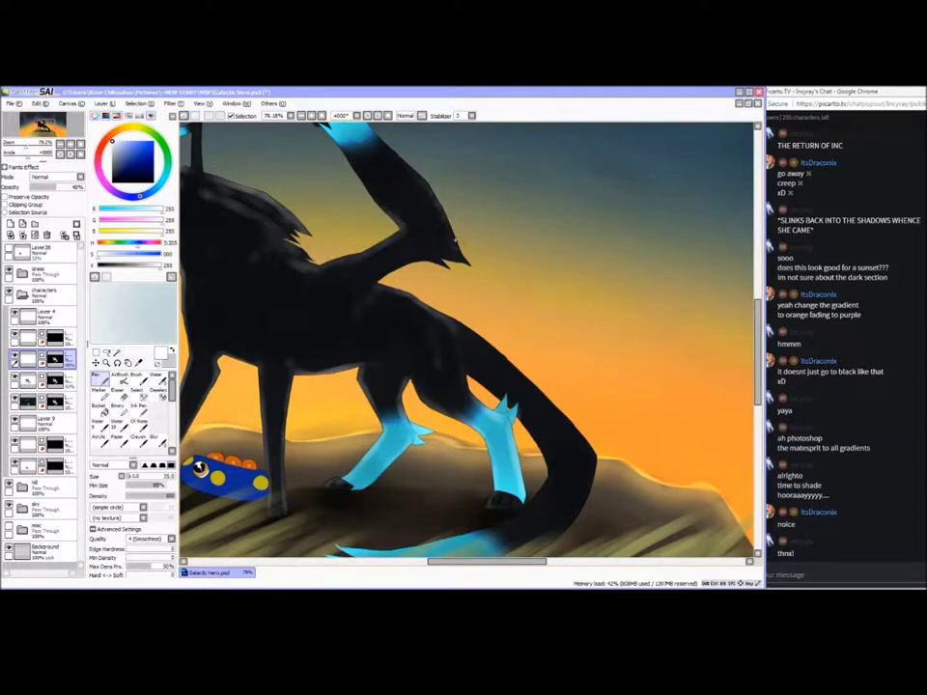
# Add white highlights to the wolf's raised clawed limb, hind paws and long curved tail
pyautogui.moveTo(758, 361); pyautogui.dragTo(758, 332)
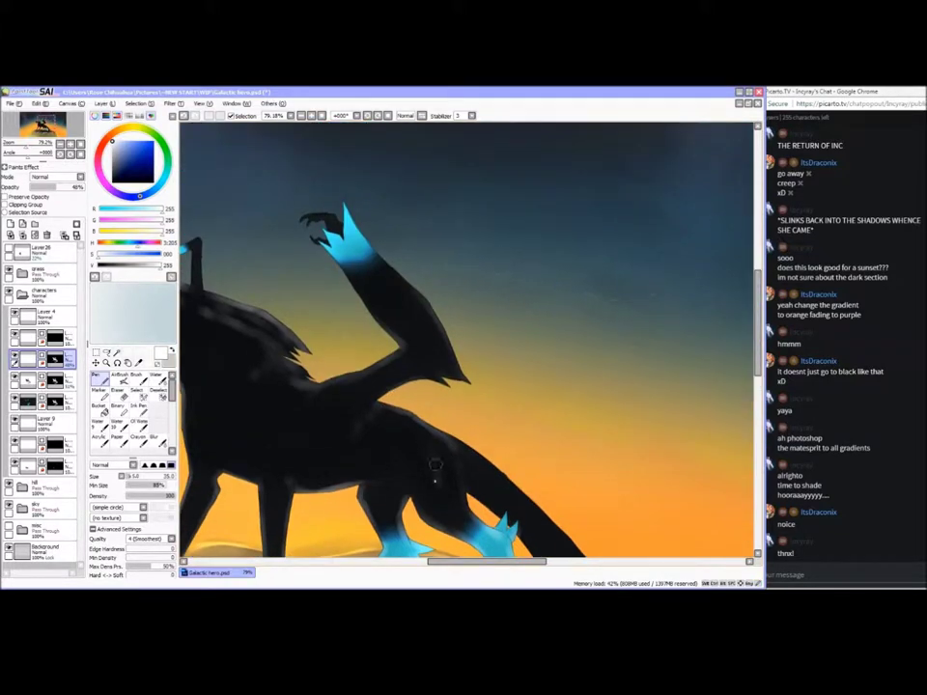
pyautogui.moveTo(477, 561); pyautogui.dragTo(460, 561)
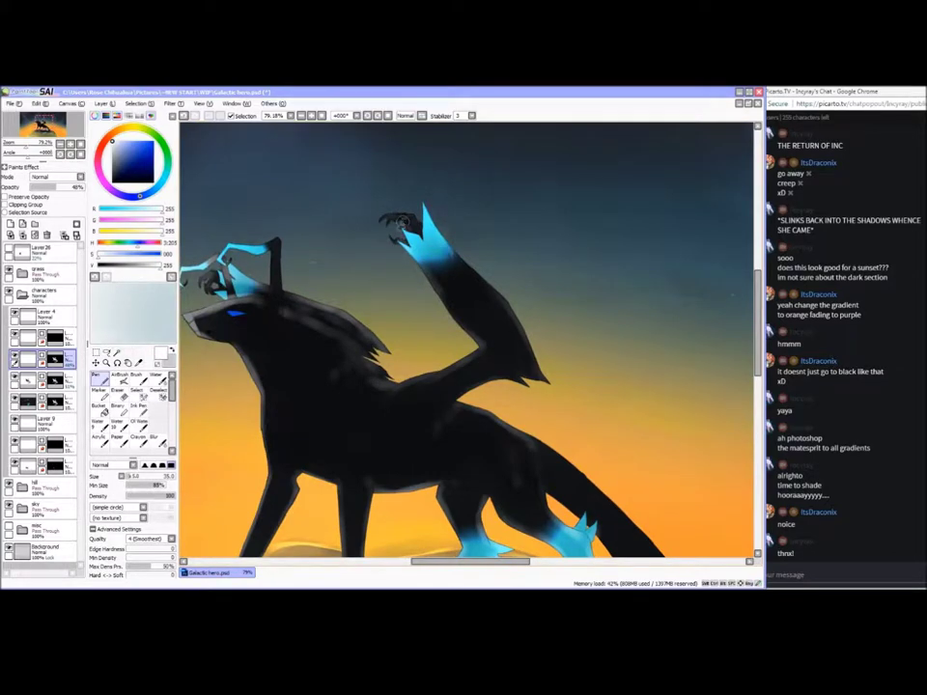
pyautogui.scroll(-5, 377, 253)
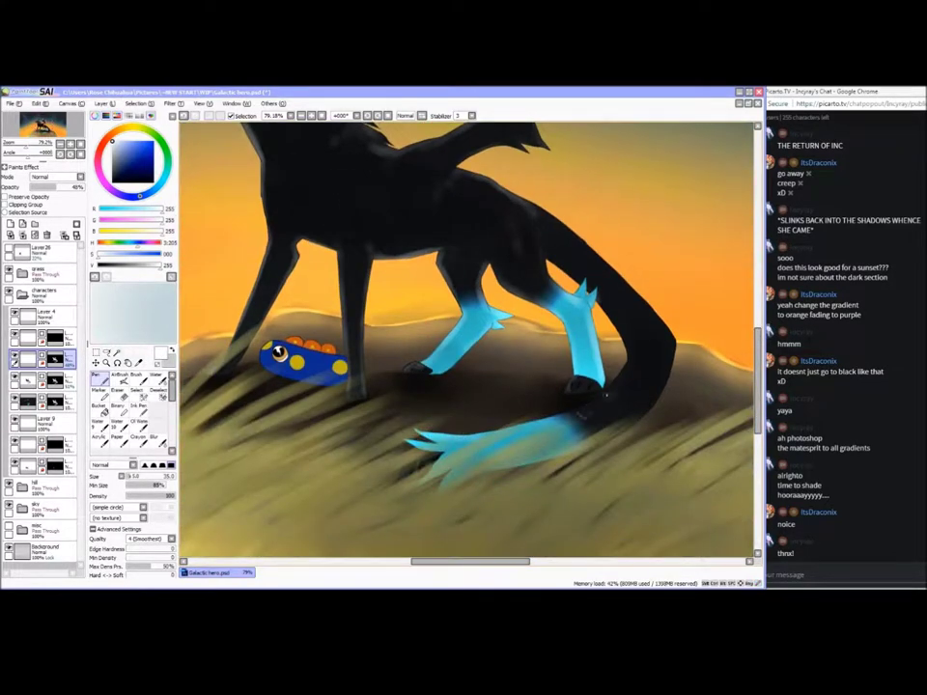
pyautogui.hscroll(3, 606, 266)
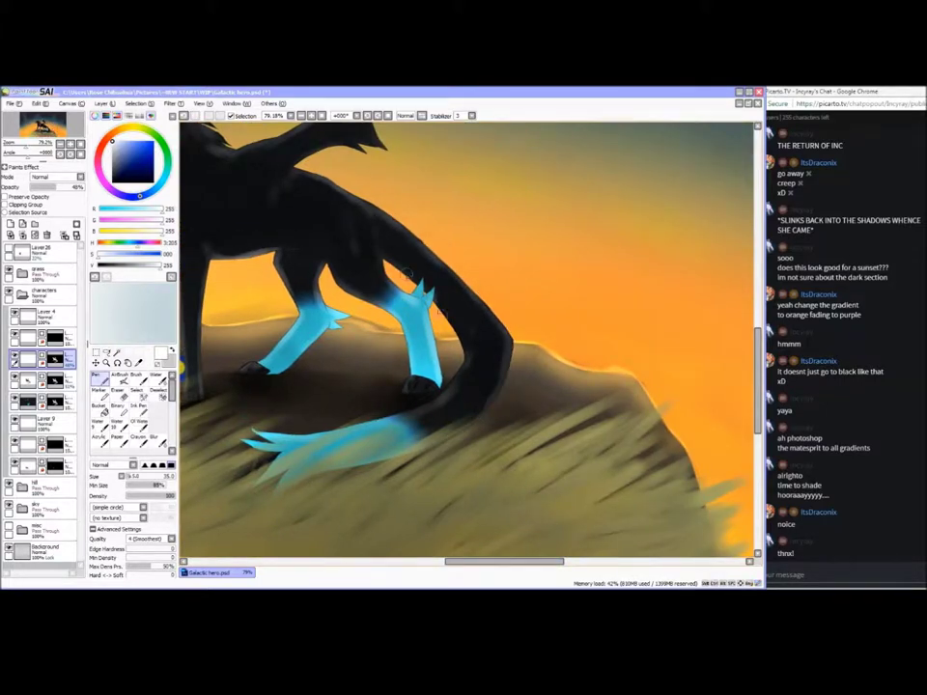
pyautogui.moveTo(498, 562); pyautogui.dragTo(456, 562)
# Soften the white highlights on the wolf's head, mane and body with the Blur tool at size 65
pyautogui.scroll(-2, 383, 264)
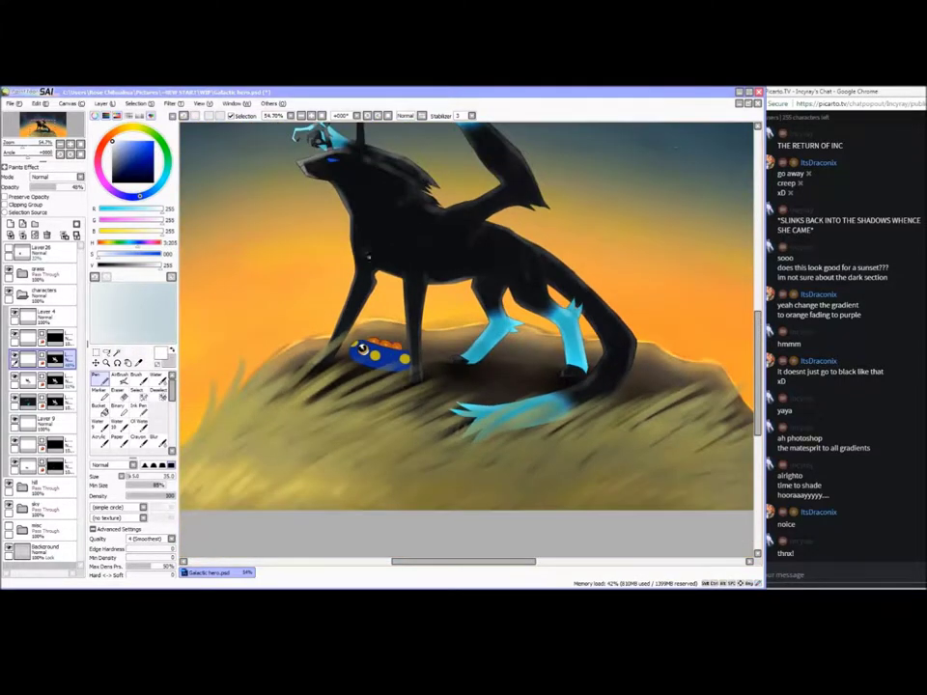
pyautogui.click(155, 440)
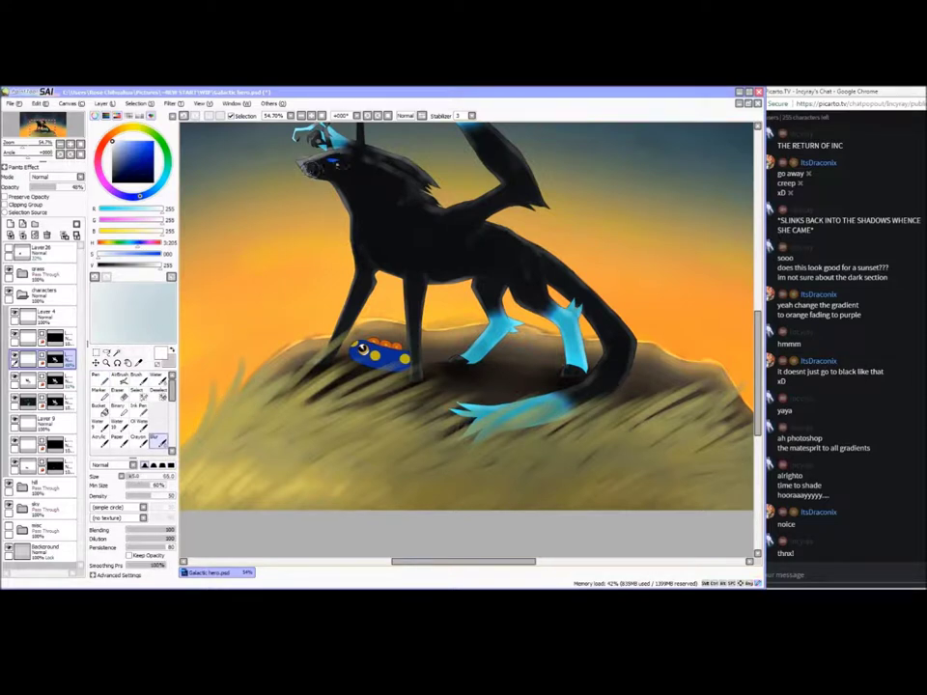
pyautogui.moveTo(374, 170); pyautogui.dragTo(421, 180)
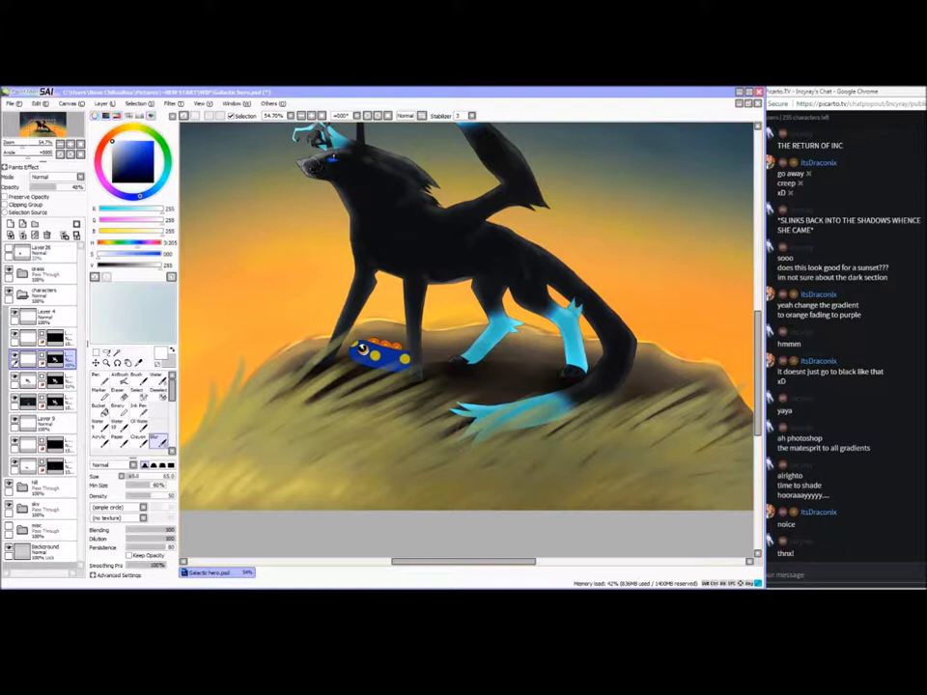
pyautogui.moveTo(758, 371); pyautogui.dragTo(758, 350)
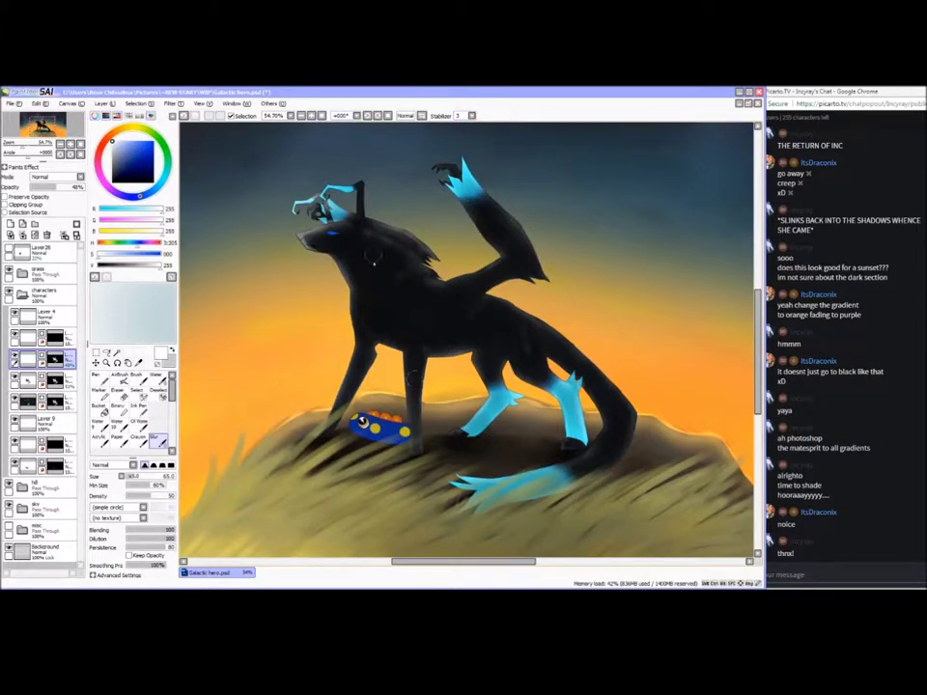
# Select the wolf's silhouette from its base layer and add a new layer masked to it above the white highlights layer
pyautogui.click(41, 402)
pyautogui.click(117, 354)
pyautogui.click(410, 299)
pyautogui.click(41, 359)
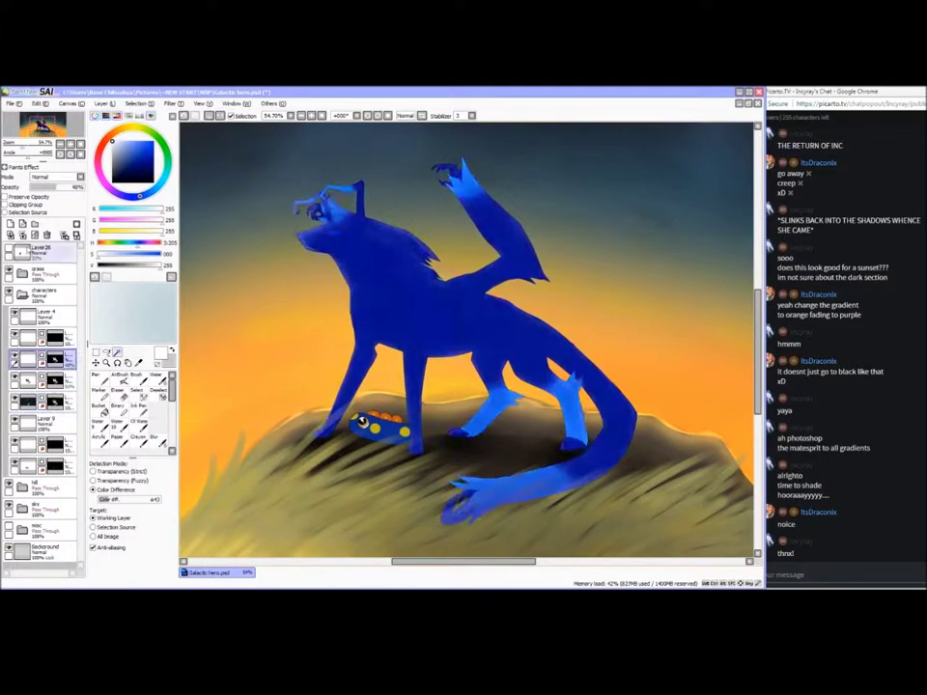
pyautogui.click(10, 224)
pyautogui.click(76, 224)
pyautogui.hotkey('ctrl', 'd')
# Sample orange from the sunset sky and start brushing a glow onto the wolf's head with the Pen at size 85
pyautogui.click(140, 363)
pyautogui.click(289, 309)
pyautogui.scroll(-3, 468, 338)
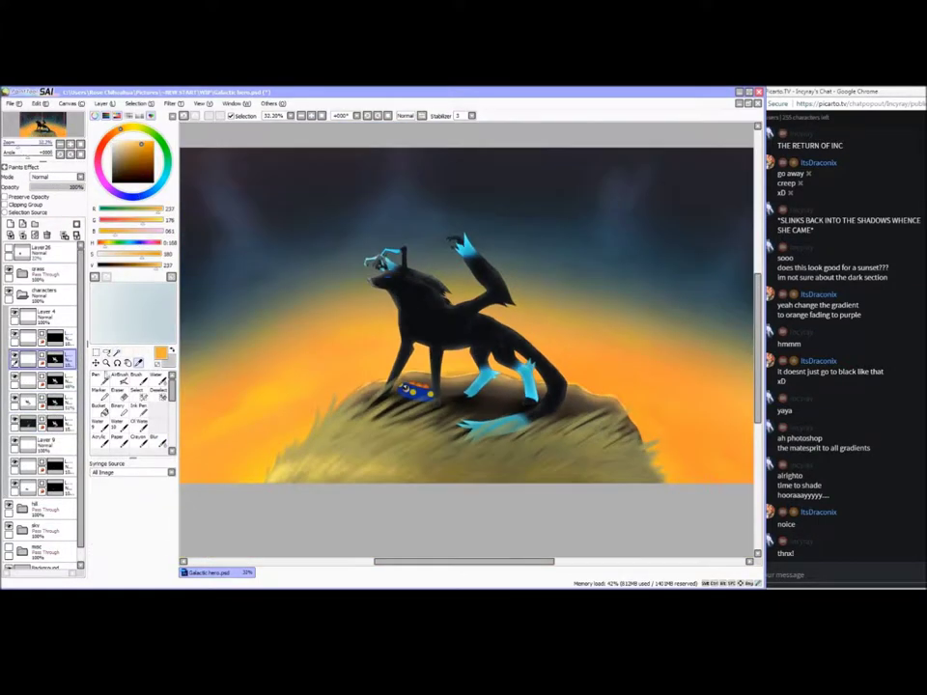
pyautogui.click(100, 378)
pyautogui.click(148, 475)
pyautogui.hotkey('ctrl', 'z')
pyautogui.moveTo(376, 274)
pyautogui.mouseDown()
pyautogui.moveTo(386, 287)
pyautogui.moveTo(378, 287)
pyautogui.moveTo(413, 281)
pyautogui.moveTo(387, 257)
pyautogui.moveTo(405, 247)
pyautogui.moveTo(406, 267)
pyautogui.mouseUp()
pyautogui.click(147, 476)
# Brush the orange glow along the wolf's back, chest, raised limb, legs and tail
pyautogui.moveTo(411, 270); pyautogui.dragTo(447, 306)
pyautogui.moveTo(389, 288)
pyautogui.mouseDown()
pyautogui.moveTo(411, 332)
pyautogui.moveTo(434, 346)
pyautogui.moveTo(447, 303)
pyautogui.moveTo(435, 375)
pyautogui.moveTo(464, 340)
pyautogui.moveTo(485, 351)
pyautogui.moveTo(460, 351)
pyautogui.moveTo(478, 369)
pyautogui.moveTo(464, 392)
pyautogui.moveTo(471, 323)
pyautogui.moveTo(482, 332)
pyautogui.moveTo(488, 295)
pyautogui.moveTo(449, 240)
pyautogui.moveTo(458, 236)
pyautogui.moveTo(510, 300)
pyautogui.moveTo(507, 352)
pyautogui.moveTo(522, 347)
pyautogui.moveTo(517, 330)
pyautogui.moveTo(543, 412)
pyautogui.moveTo(538, 426)
pyautogui.moveTo(470, 428)
pyautogui.mouseUp()
pyautogui.moveTo(529, 407)
pyautogui.mouseDown()
pyautogui.moveTo(547, 383)
pyautogui.moveTo(527, 396)
pyautogui.mouseUp()
pyautogui.moveTo(517, 376)
pyautogui.mouseDown()
pyautogui.moveTo(507, 357)
pyautogui.moveTo(528, 366)
pyautogui.mouseUp()
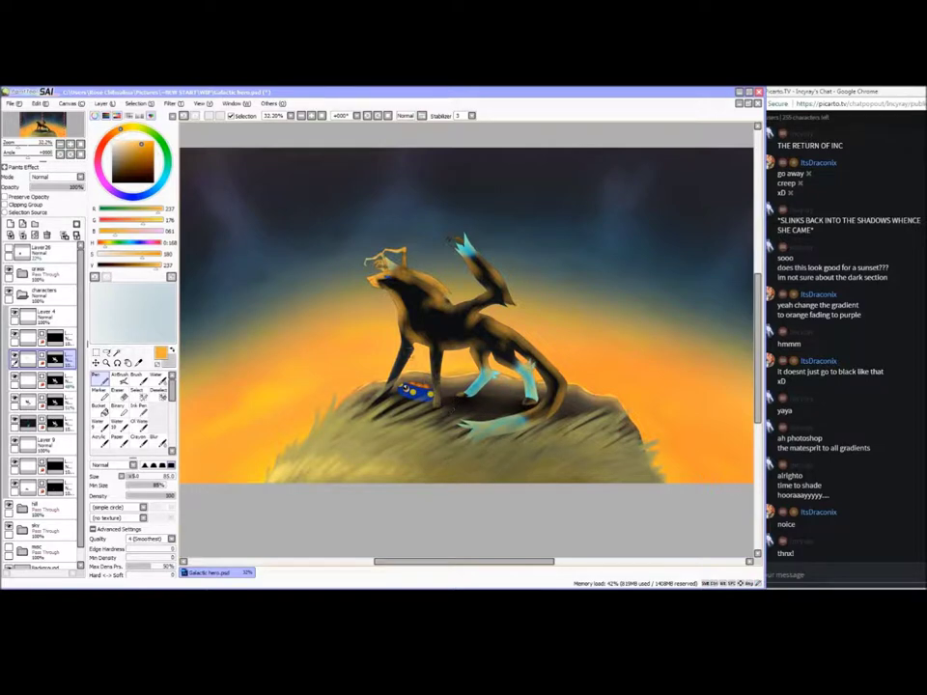
pyautogui.hotkey('alt', 'Tab')
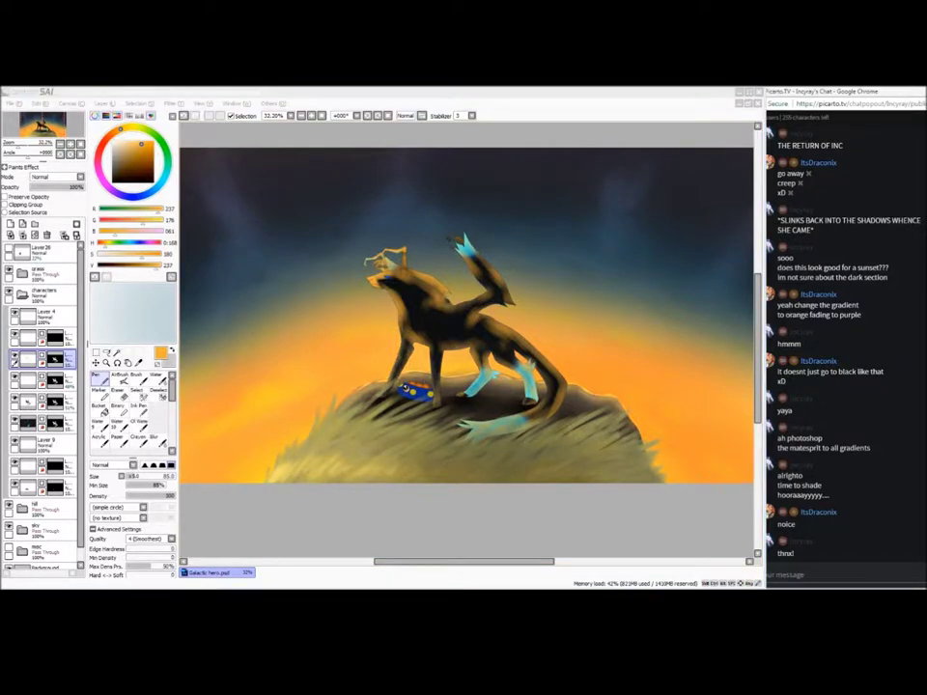
# Blend the orange glow into the wolf's dark head and body with the Blur tool at size 120
pyautogui.click(157, 440)
pyautogui.moveTo(401, 301); pyautogui.dragTo(373, 264)
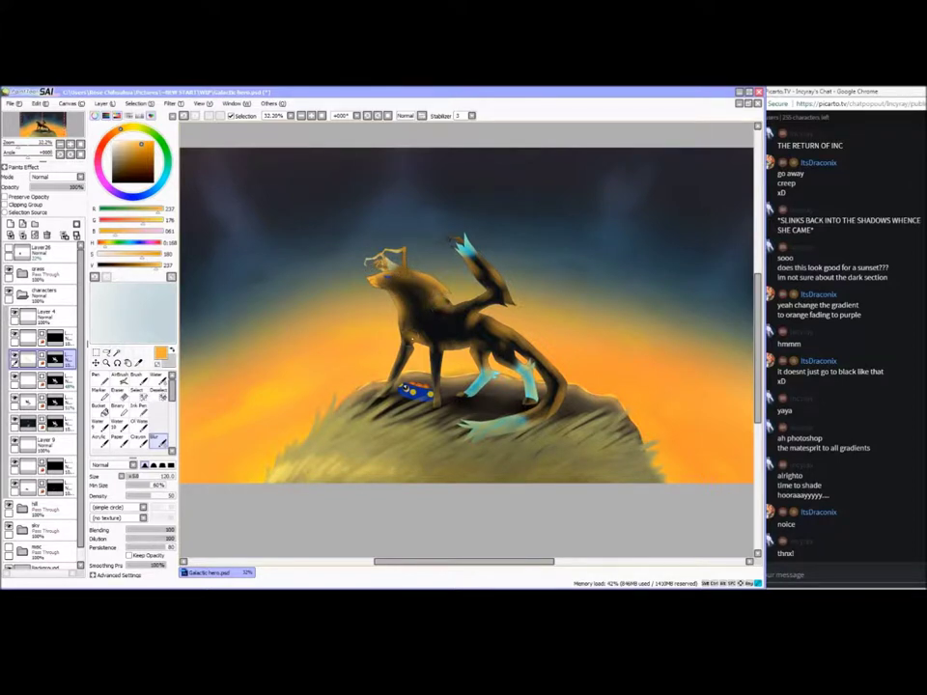
pyautogui.click(101, 379)
pyautogui.moveTo(477, 351); pyautogui.dragTo(415, 342)
pyautogui.hotkey('ctrl', 'z')
pyautogui.hotkey('ctrl', 'z')
pyautogui.click(160, 441)
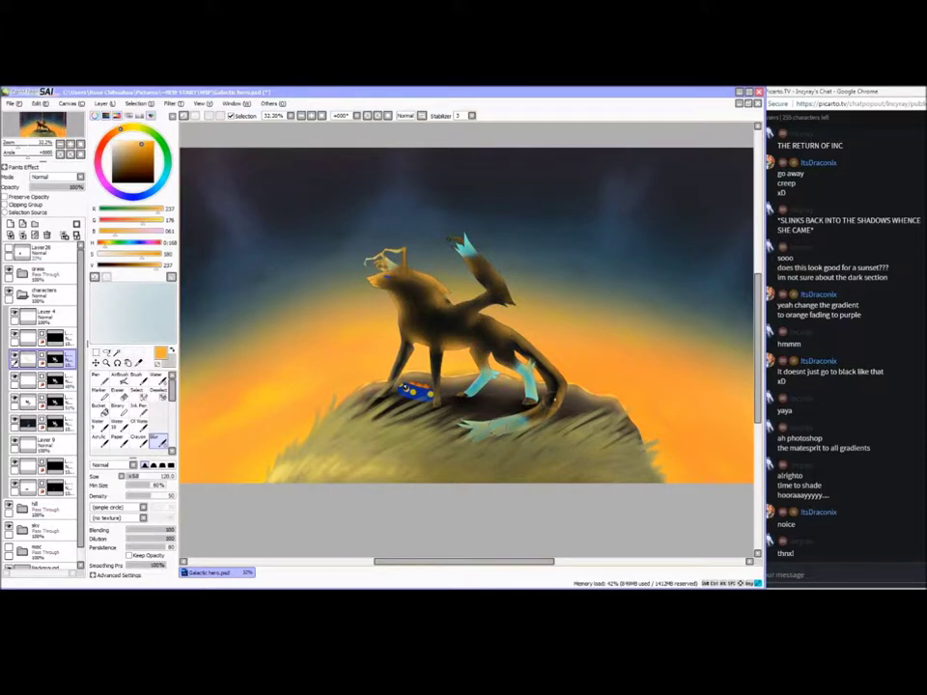
# Add more orange along the wolf's tail with the Pen and blend the glow around the chest and front leg
pyautogui.click(105, 380)
pyautogui.moveTo(556, 376)
pyautogui.mouseDown()
pyautogui.moveTo(541, 403)
pyautogui.moveTo(552, 388)
pyautogui.mouseUp()
pyautogui.click(158, 441)
pyautogui.moveTo(409, 328); pyautogui.dragTo(401, 350)
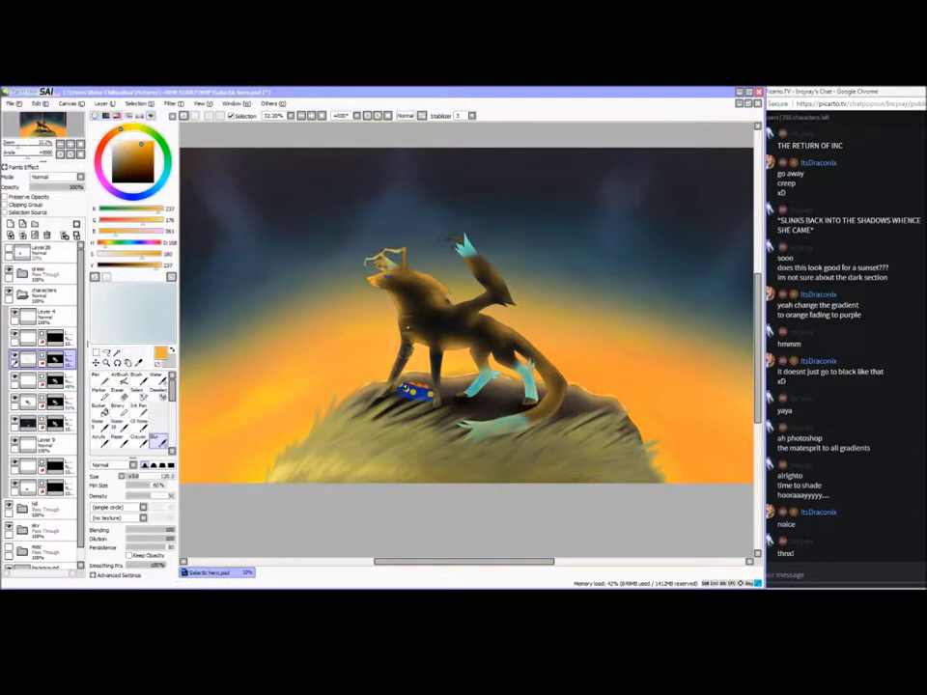
# Touch up the orange on the wolf's hind leg and mane, alternating between the Pen and Blur tools
pyautogui.press('n')
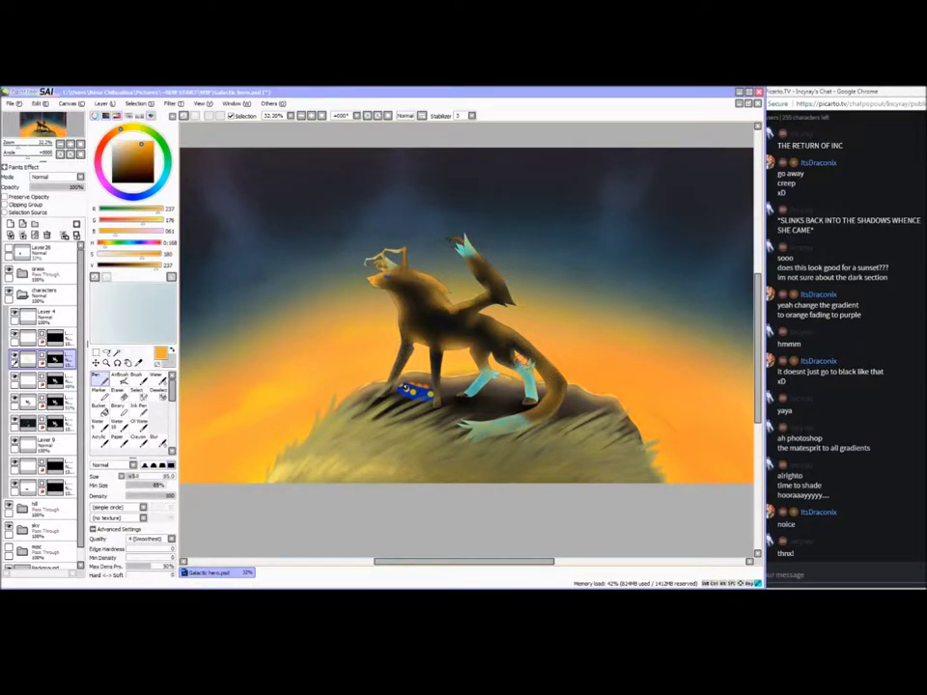
pyautogui.click(158, 441)
pyautogui.moveTo(521, 359); pyautogui.dragTo(493, 328)
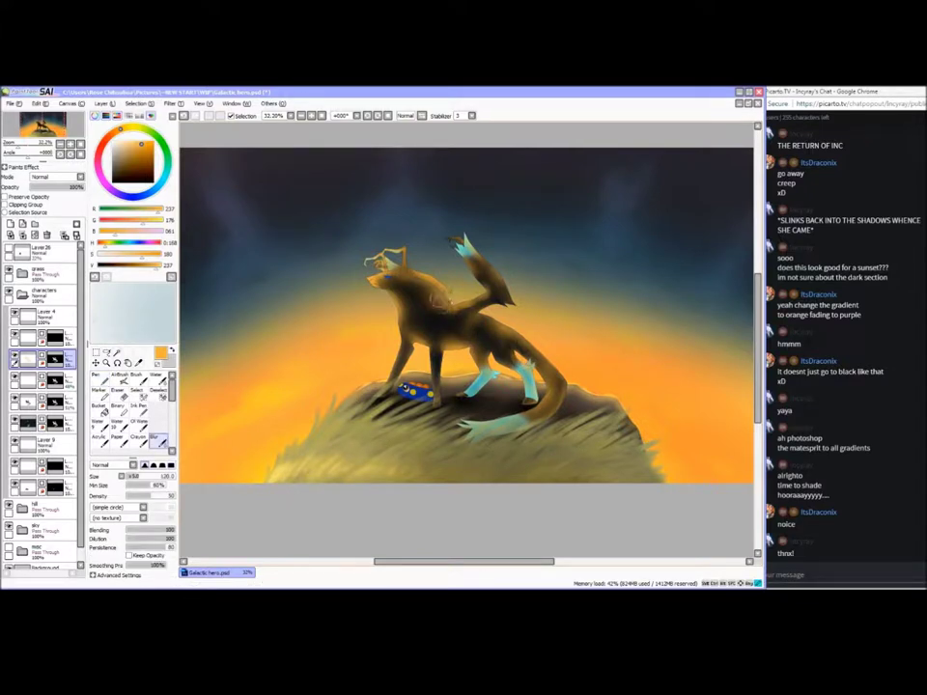
pyautogui.press('n')
pyautogui.press('b')
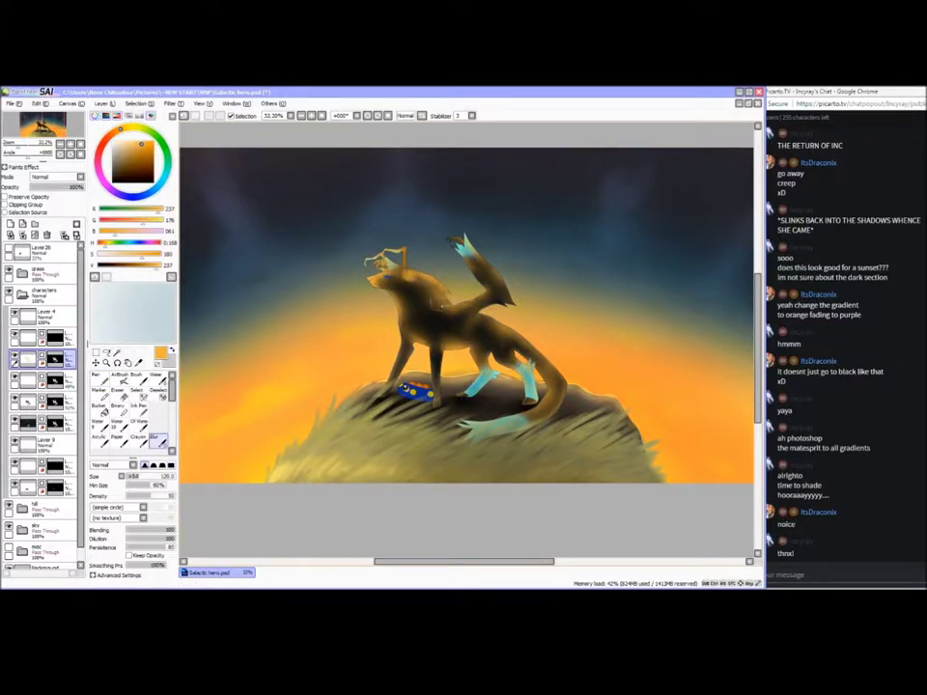
pyautogui.press('n')
pyautogui.press('b')
# Set the orange glow layer to Luminosity mode at 36% opacity and save the painting
pyautogui.click(58, 177)
pyautogui.click(48, 215)
pyautogui.moveTo(62, 187); pyautogui.dragTo(49, 188)
pyautogui.hotkey('ctrl', 's')
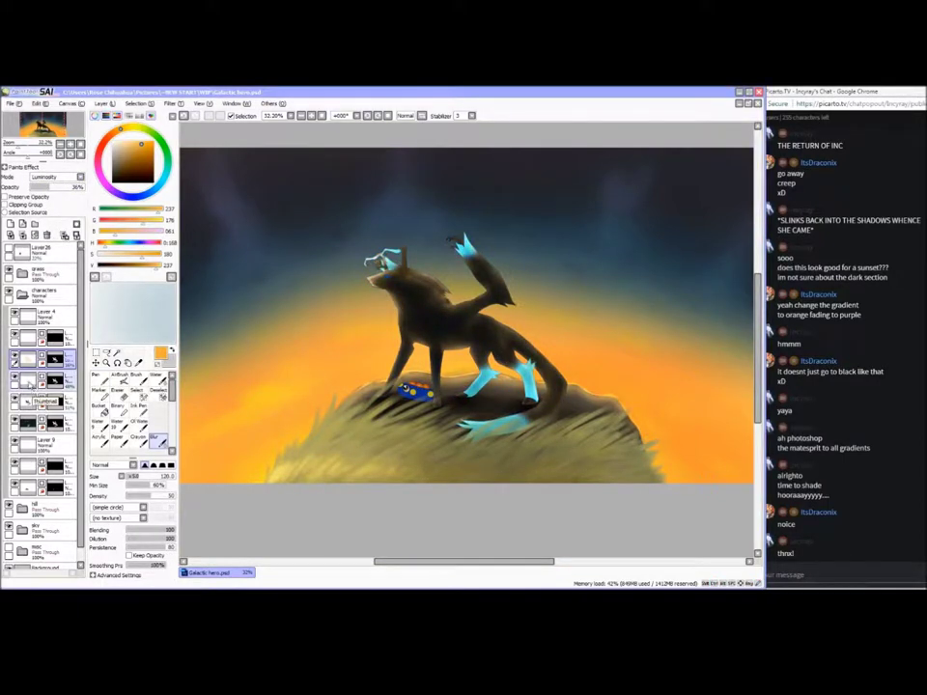
pyautogui.moveTo(80, 272); pyautogui.dragTo(81, 290)
pyautogui.click(22, 537)
pyautogui.click(48, 558)
pyautogui.scroll(-2, 57, 513)
pyautogui.click(9, 476)
pyautogui.press('n')
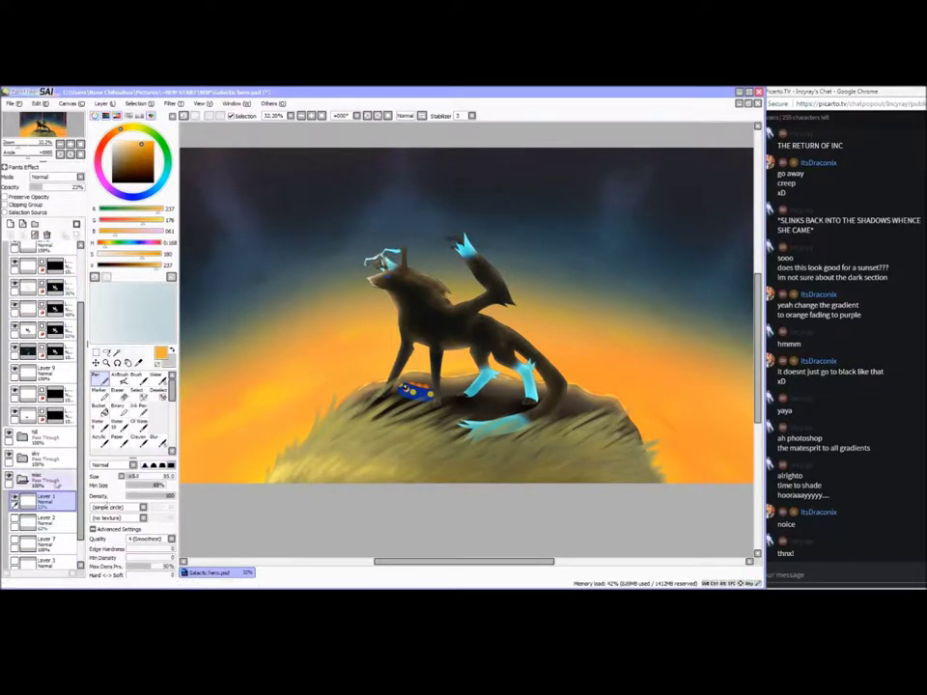
pyautogui.click(9, 476)
pyautogui.click(23, 480)
# Select the wolf's silhouette again and add a new layer masked to it directly above the base color layer
pyautogui.click(66, 351)
pyautogui.click(117, 354)
pyautogui.click(424, 309)
pyautogui.click(11, 224)
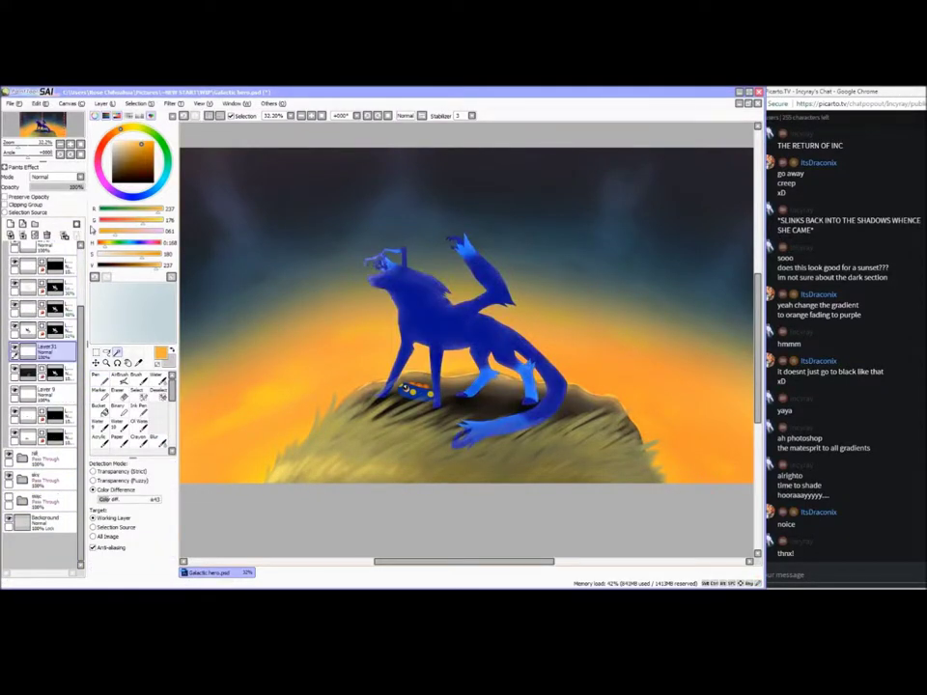
pyautogui.click(76, 224)
# Draw black contour lines on the wolf's body, shoulder and head appendages with a 20-size Pen
pyautogui.click(100, 378)
pyautogui.scroll(6, 429, 317)
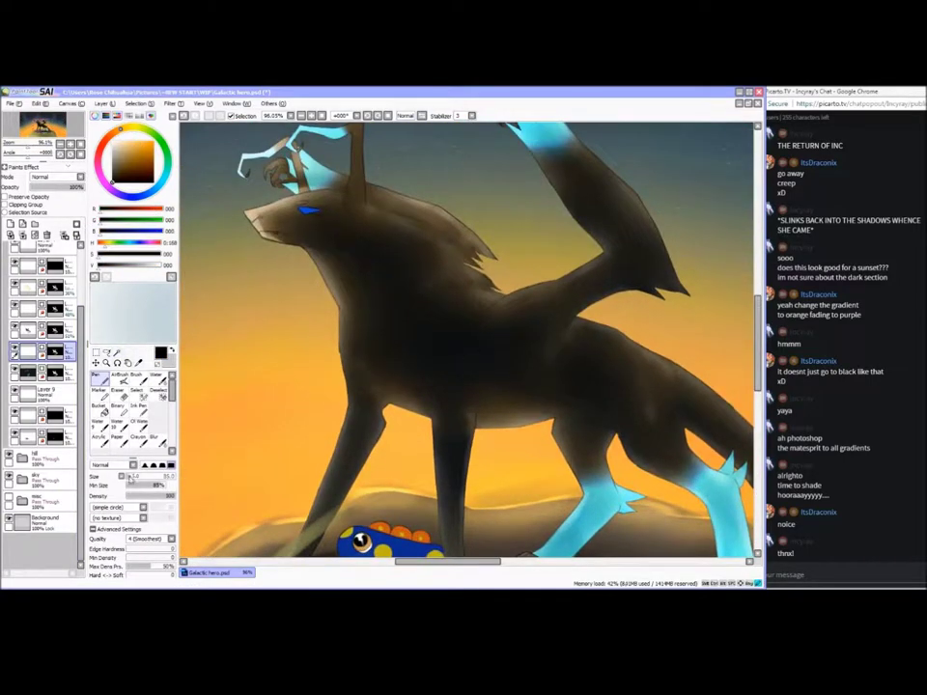
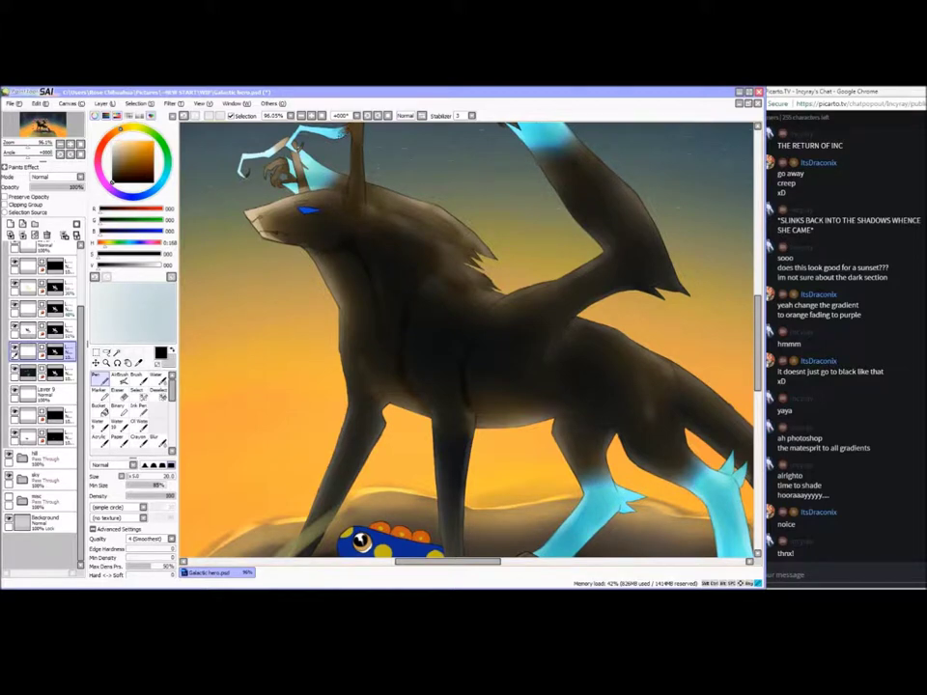
pyautogui.moveTo(335, 134); pyautogui.dragTo(271, 149)
# Erase stray white highlights around the base of the head appendages on the 48% layer with a 15-size Eraser
pyautogui.click(55, 309)
pyautogui.click(119, 395)
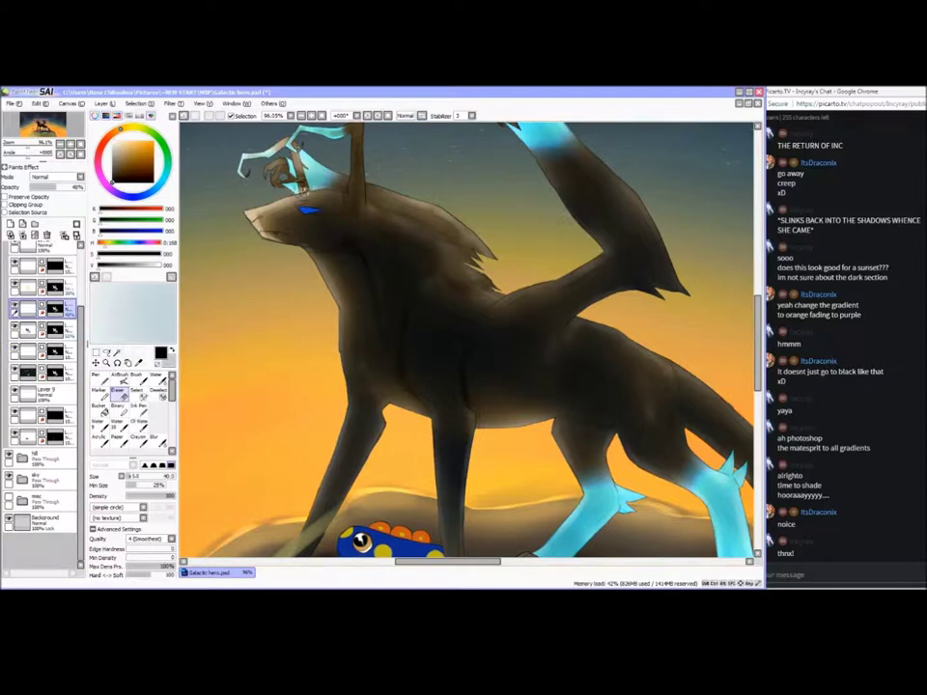
pyautogui.moveTo(304, 185); pyautogui.dragTo(309, 191)
pyautogui.moveTo(27, 147); pyautogui.dragTo(30, 147)
pyautogui.click(37, 123)
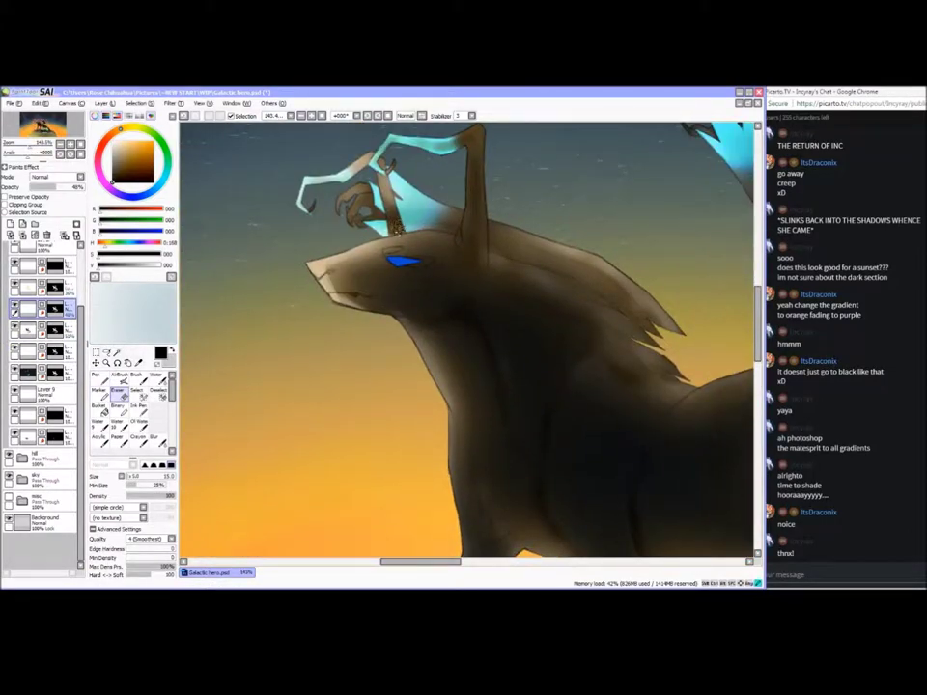
# Return to the black contour layer and continue the lines on the clawed appendages above the wolf's head with the Pen
pyautogui.click(55, 352)
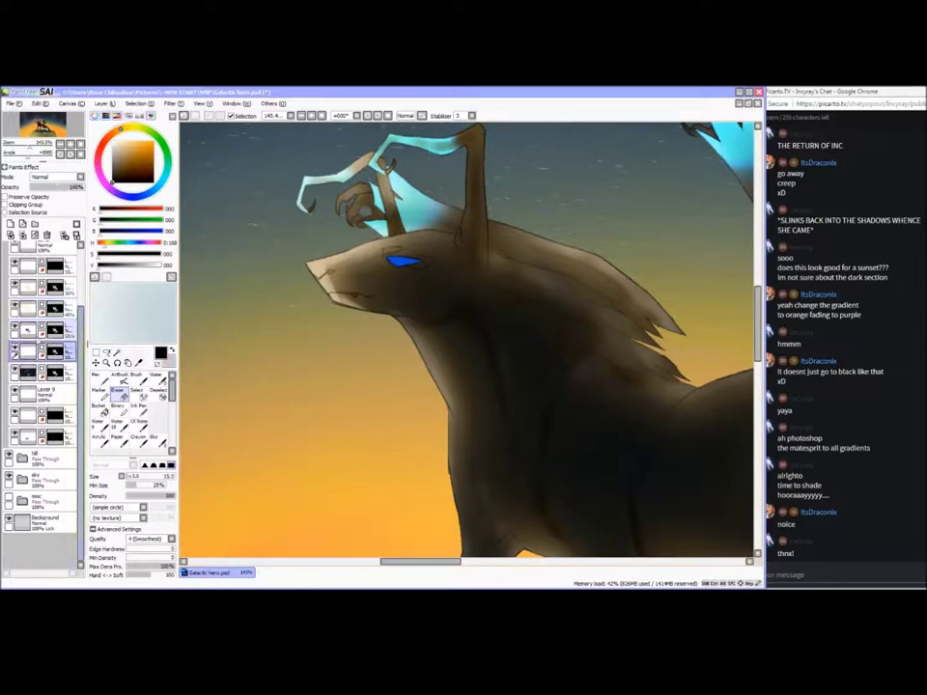
pyautogui.moveTo(30, 146); pyautogui.dragTo(27, 147)
pyautogui.click(99, 379)
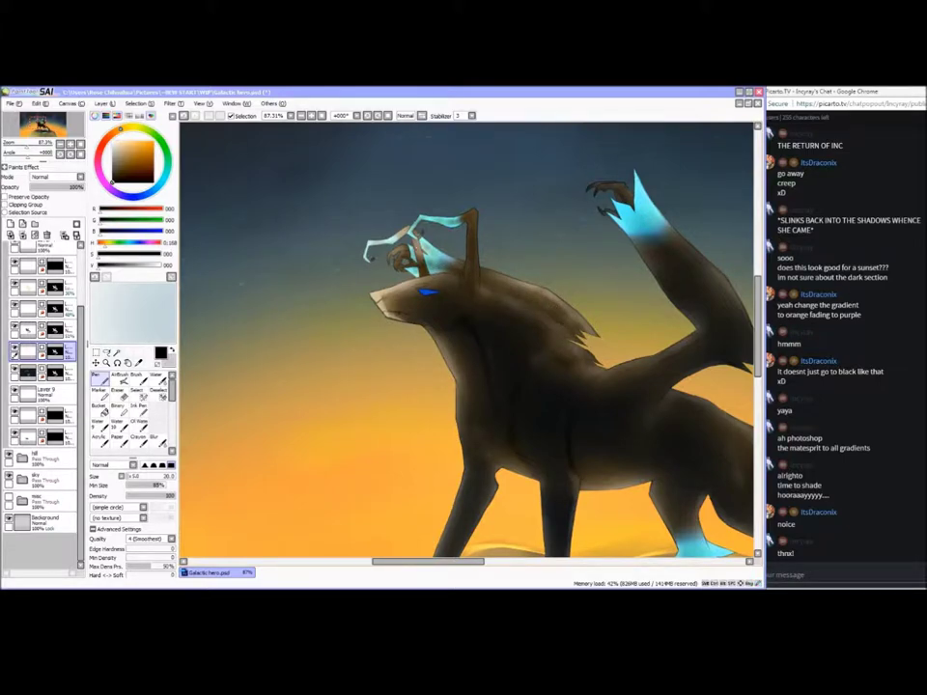
pyautogui.moveTo(458, 562); pyautogui.dragTo(482, 563)
# Switch to the browser, play the SIAMÉS "The Wolf" video, check the Picarto stream page and return to the painting
pyautogui.hotkey('alt', 'Tab')
pyautogui.click(58, 92)
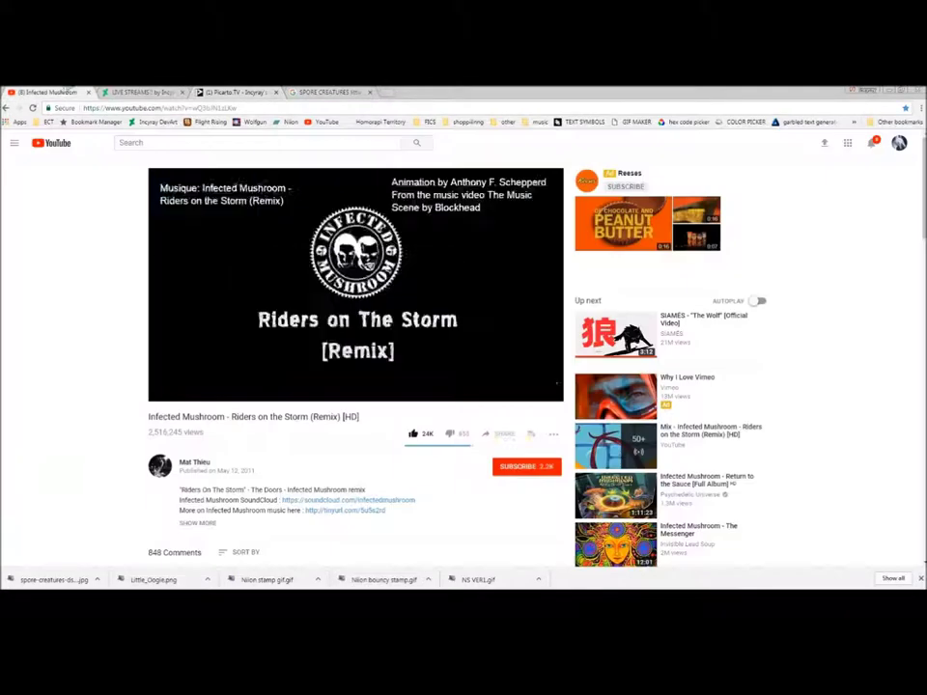
pyautogui.click(618, 333)
pyautogui.click(227, 94)
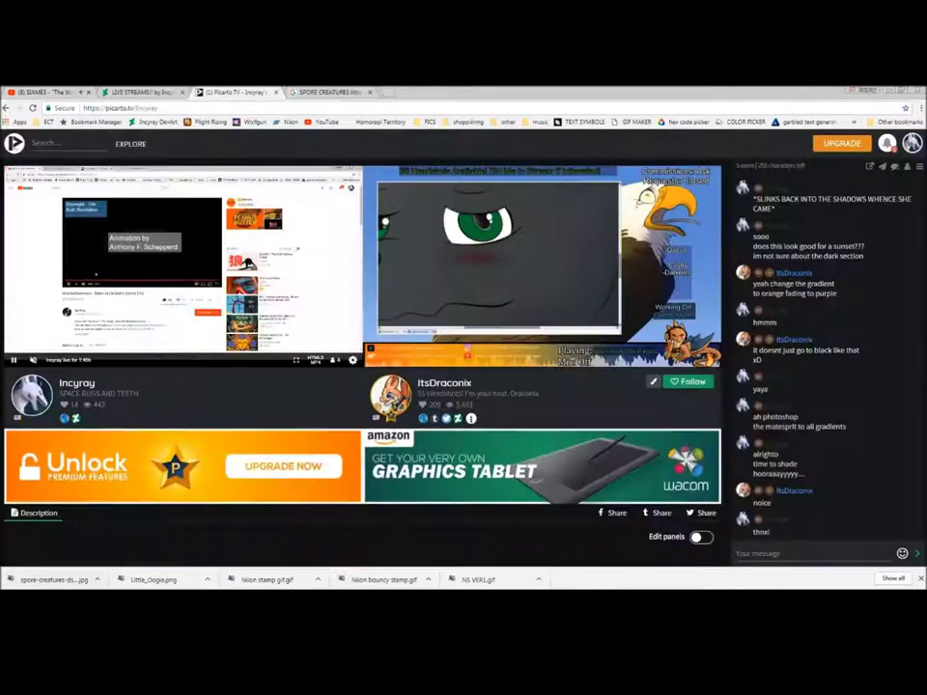
pyautogui.hotkey('alt', 'Tab')
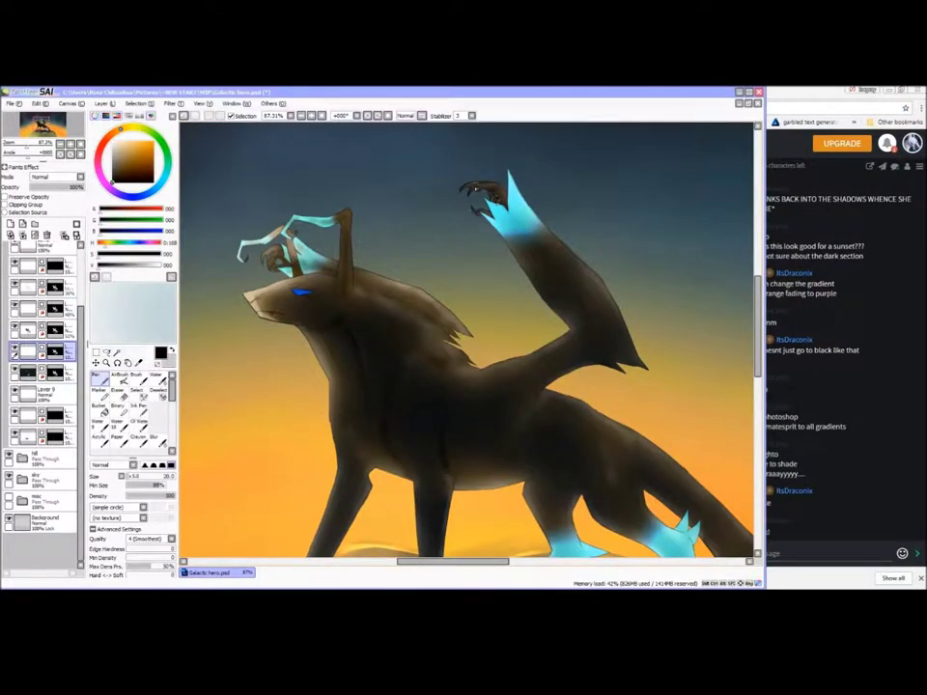
# Draw black contour lines on the wolf's raised clawed limb and its joint
pyautogui.moveTo(504, 199); pyautogui.dragTo(544, 259)
pyautogui.moveTo(533, 230); pyautogui.dragTo(546, 248)
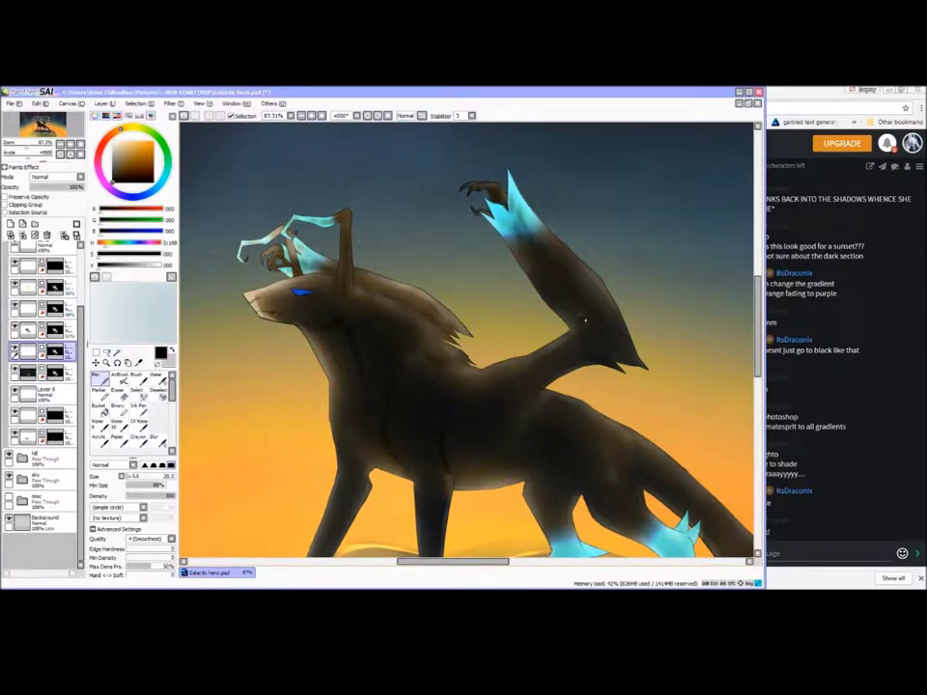
pyautogui.press('Right')
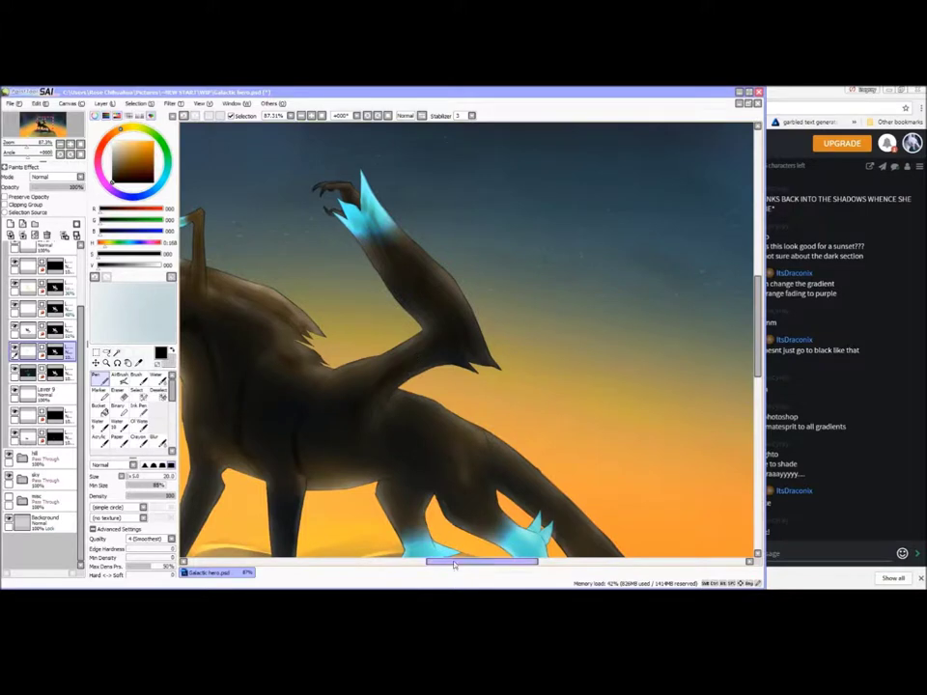
pyautogui.hscroll(-3, 450, 440)
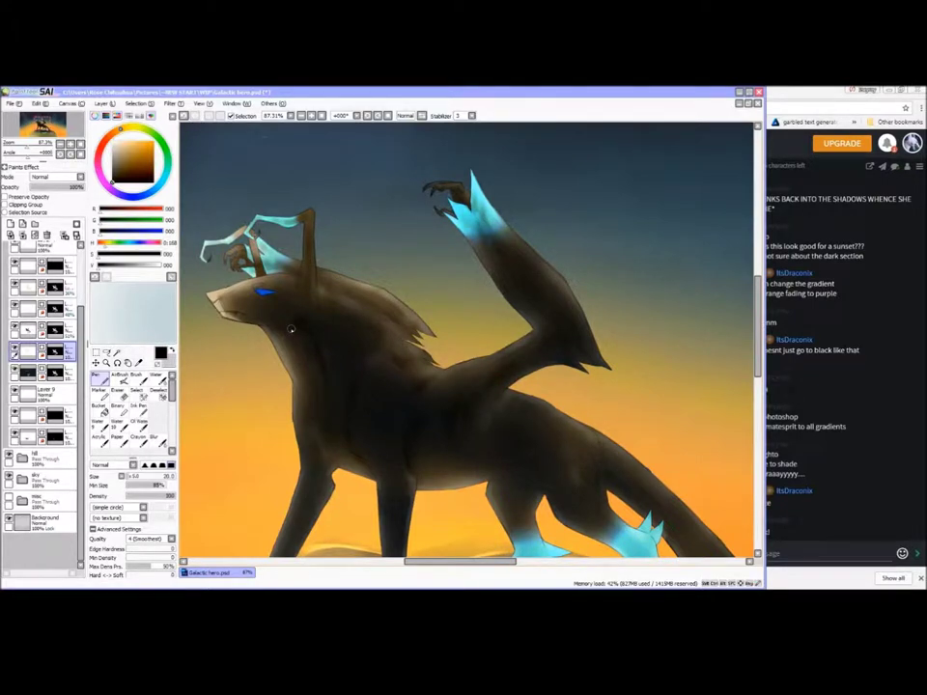
# Extend the black contour lines over the wolf's haunch, hind paws and curved tail
pyautogui.moveTo(756, 358); pyautogui.dragTo(755, 402)
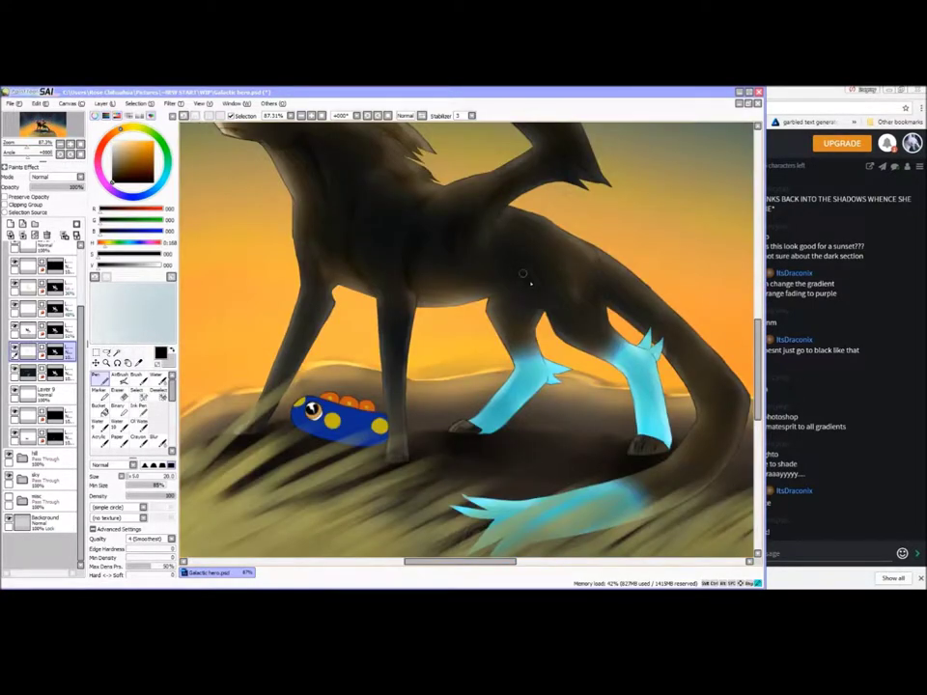
pyautogui.moveTo(450, 561); pyautogui.dragTo(471, 561)
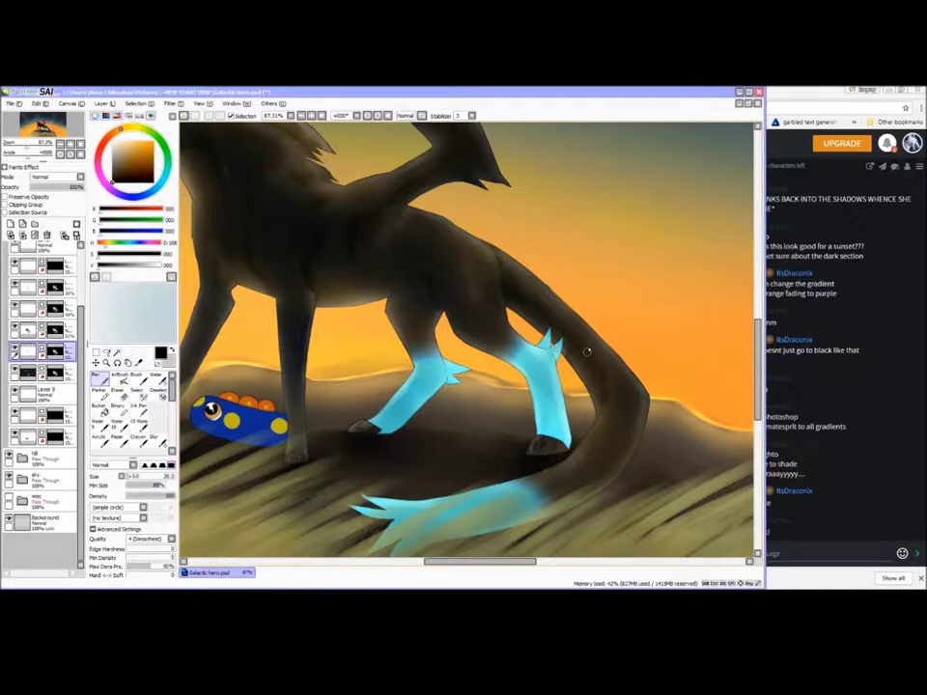
pyautogui.moveTo(543, 496); pyautogui.dragTo(530, 503)
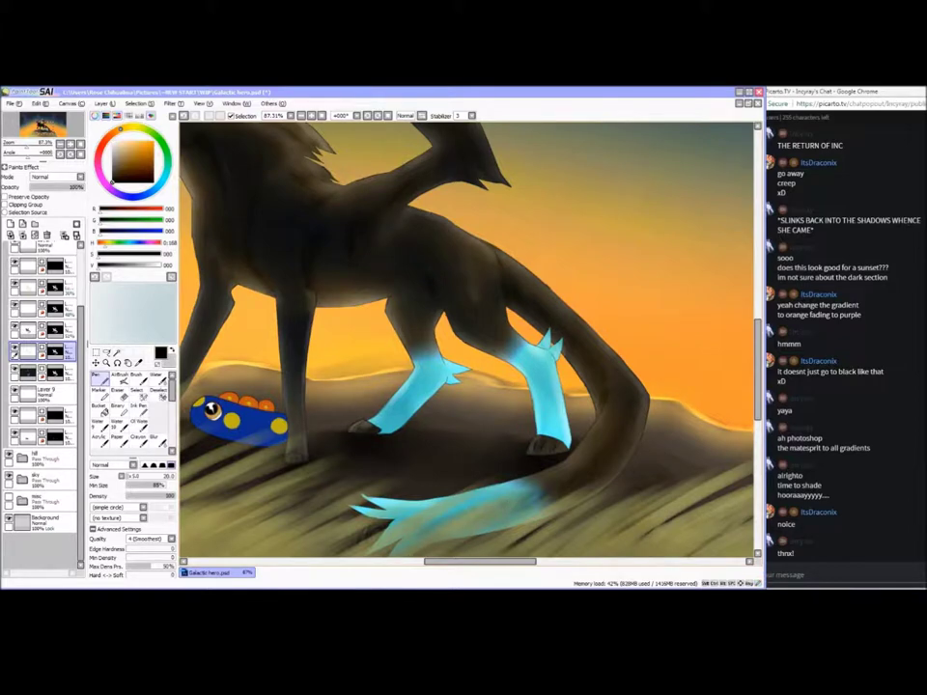
# Hide the grass folder and add black contour lines to the wolf's front legs, tail tip and far hind leg
pyautogui.moveTo(446, 562); pyautogui.dragTo(422, 562)
pyautogui.moveTo(757, 384); pyautogui.dragTo(758, 405)
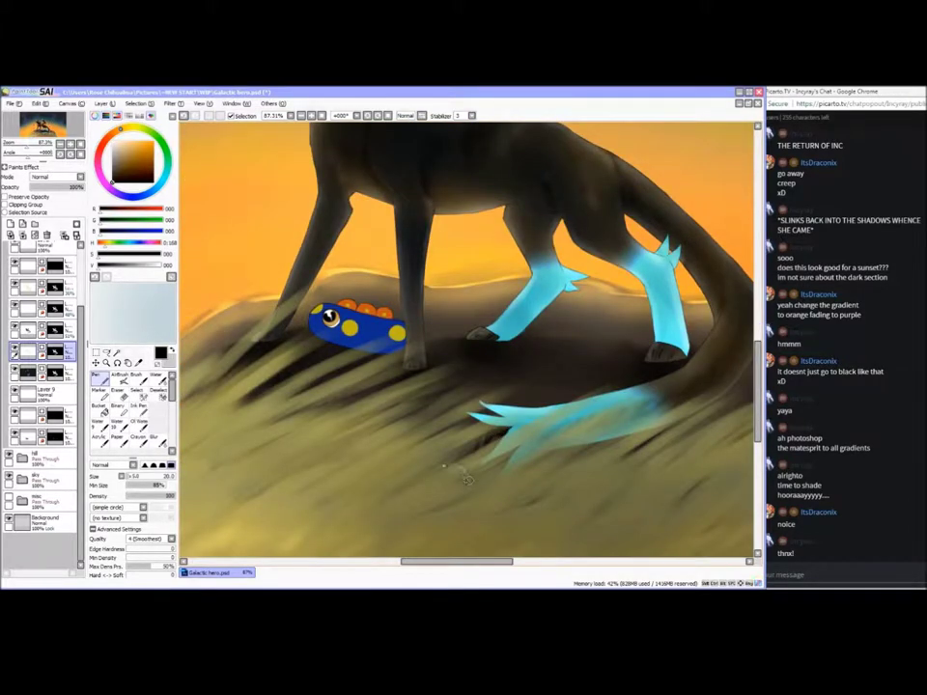
pyautogui.scroll(3, 56, 287)
pyautogui.click(8, 259)
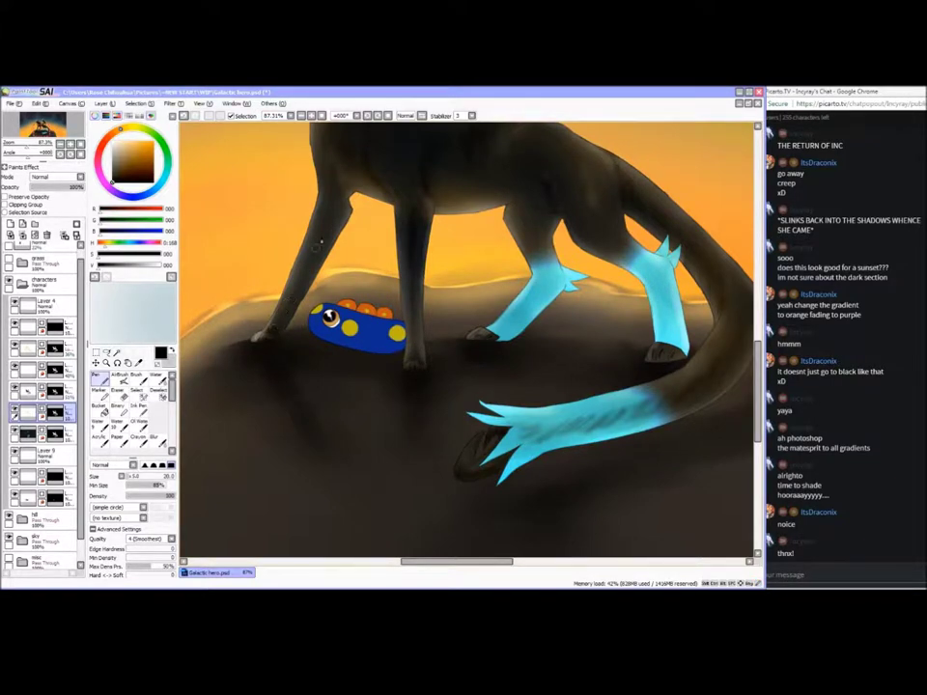
pyautogui.moveTo(517, 204); pyautogui.dragTo(545, 213)
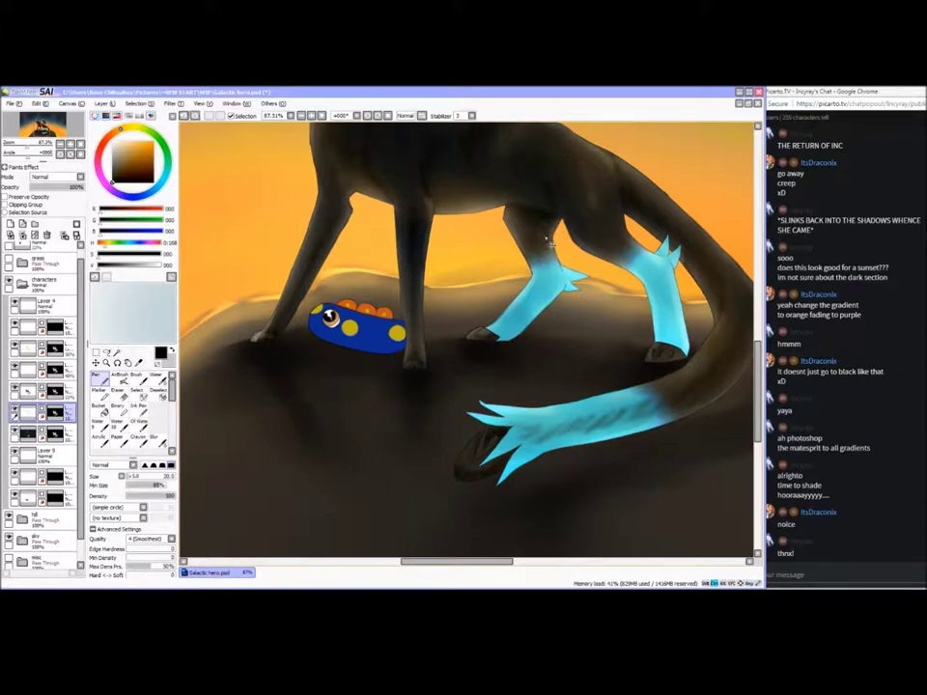
# Shade the blue fur on the wolf's far hind leg with short black strokes
pyautogui.moveTo(537, 251)
pyautogui.mouseDown()
pyautogui.moveTo(556, 279)
pyautogui.moveTo(547, 276)
pyautogui.moveTo(542, 304)
pyautogui.moveTo(508, 328)
pyautogui.mouseUp()
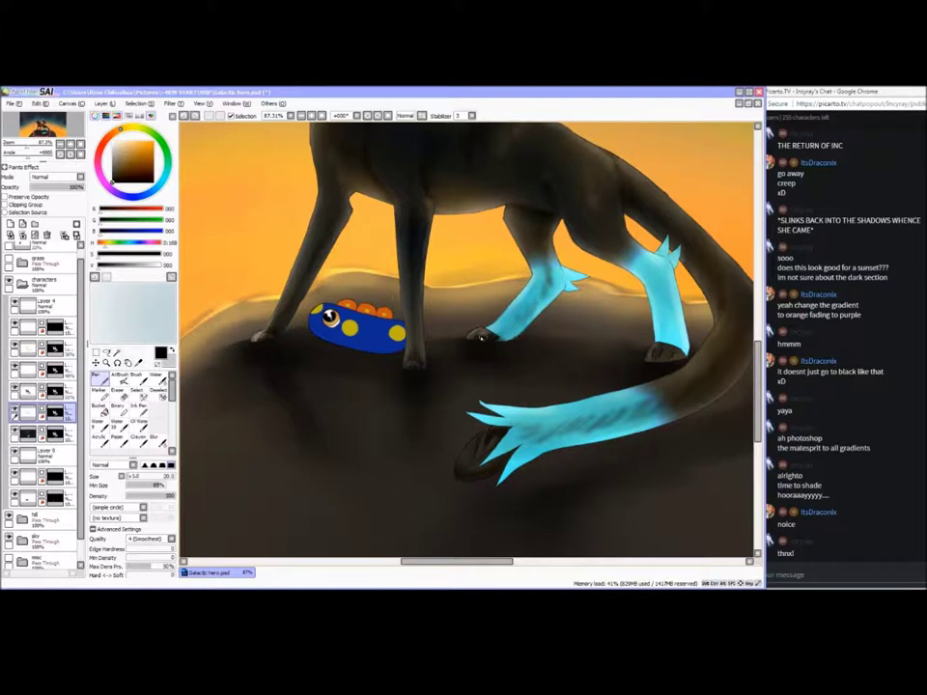
pyautogui.hotkey('ctrl', 'z')
pyautogui.hotkey('ctrl', 'y')
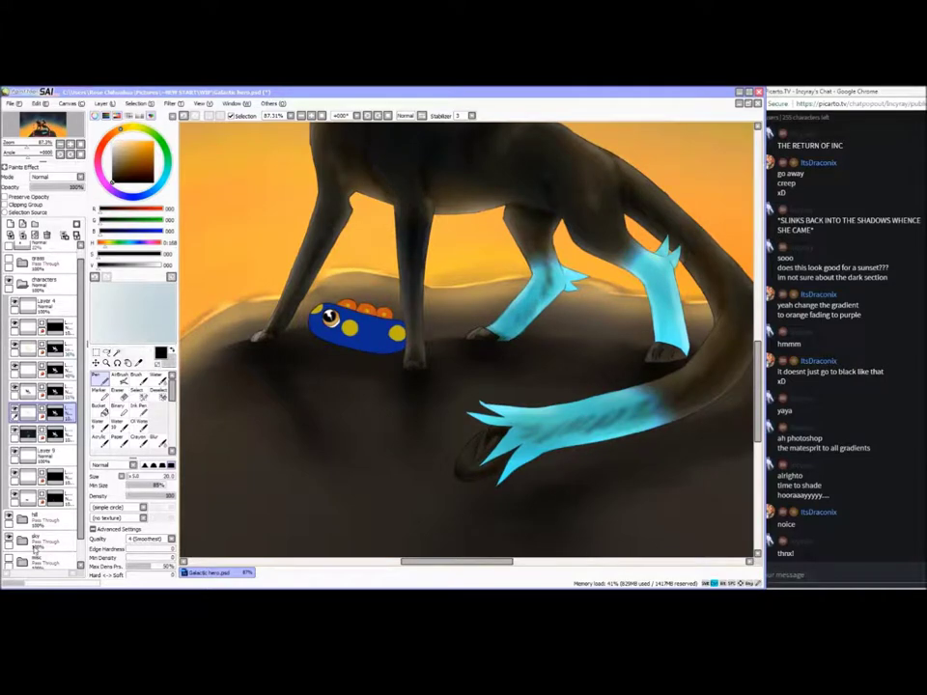
# Switch to the browser, visit the YouTube and Picarto tabs, and return to the painting
pyautogui.click(35, 550)
pyautogui.click(46, 93)
pyautogui.click(165, 392)
pyautogui.click(235, 93)
pyautogui.click(110, 553)
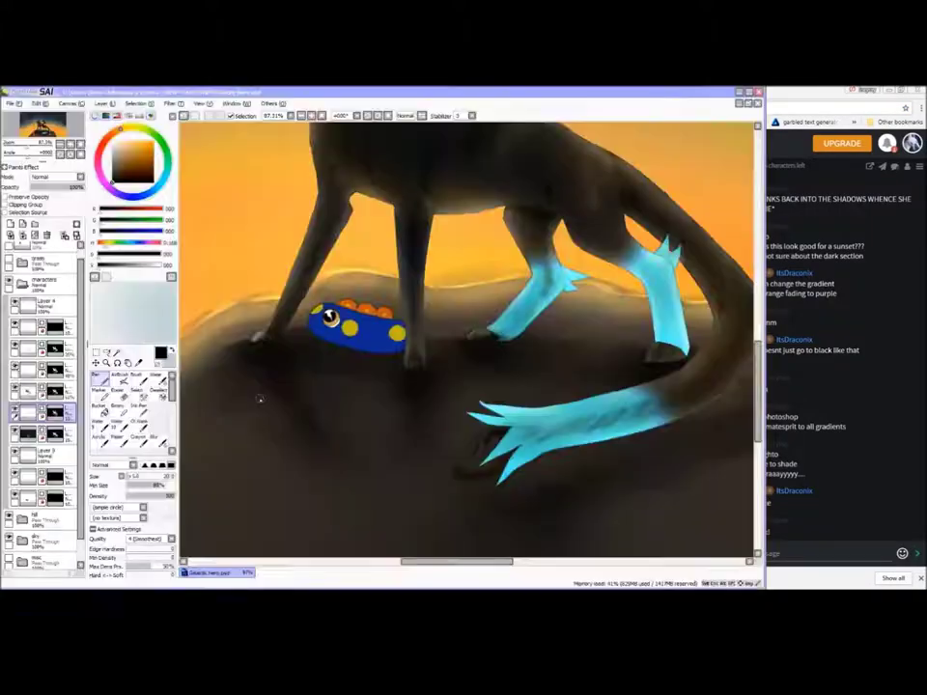
# Undo the stray strokes on the far hind leg and redraw a black line beside its blue heel tuft
pyautogui.moveTo(513, 561); pyautogui.dragTo(537, 561)
pyautogui.moveTo(756, 379); pyautogui.dragTo(756, 362)
pyautogui.moveTo(524, 440)
pyautogui.mouseDown()
pyautogui.moveTo(542, 444)
pyautogui.moveTo(554, 431)
pyautogui.moveTo(518, 425)
pyautogui.moveTo(543, 410)
pyautogui.moveTo(536, 375)
pyautogui.mouseUp()
pyautogui.hotkey('ctrl', 'z')
pyautogui.hotkey('ctrl', 'z')
pyautogui.press('x')
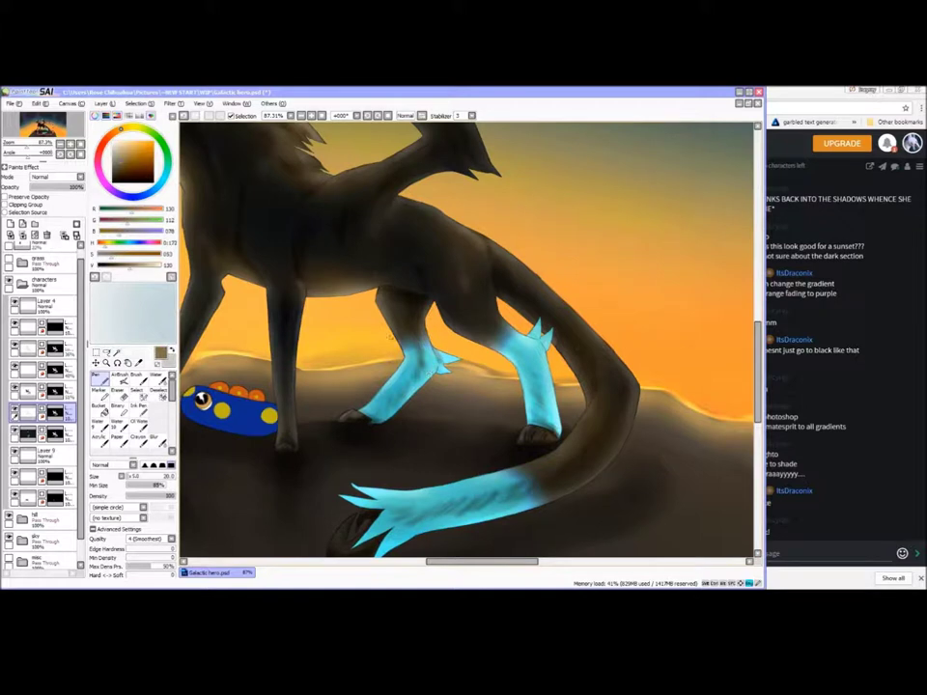
pyautogui.press('x')
pyautogui.hotkey('ctrl', 'z')
pyautogui.moveTo(433, 345); pyautogui.dragTo(439, 371)
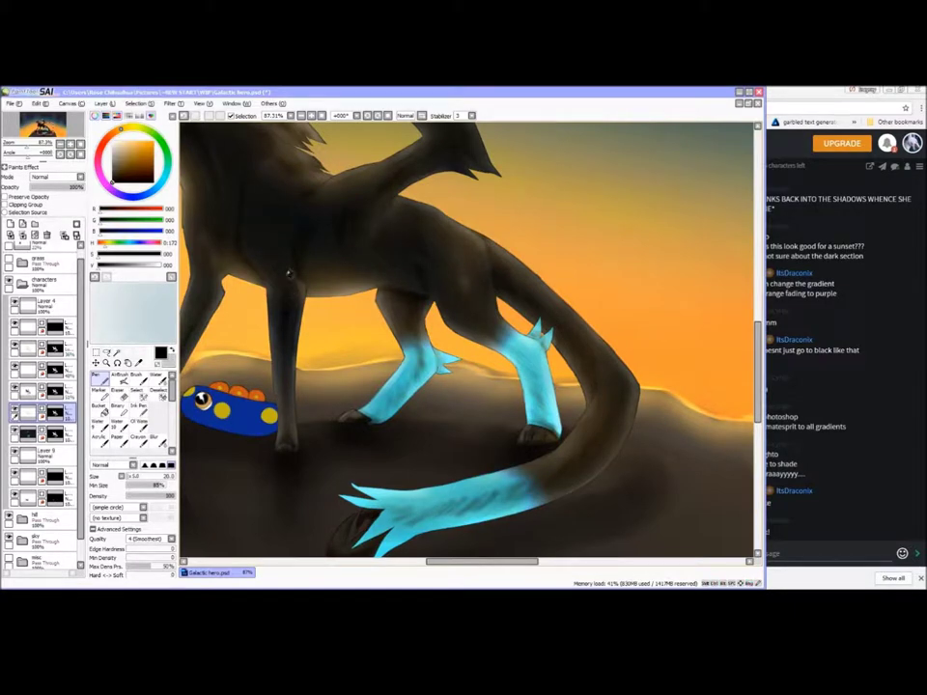
# Touch up the black contour lines on the wolf's head and set the Blur tool to size 35
pyautogui.scroll(-2, 467, 338)
pyautogui.moveTo(386, 280); pyautogui.dragTo(541, 362)
pyautogui.scroll(4, 463, 328)
pyautogui.moveTo(294, 159); pyautogui.dragTo(386, 229)
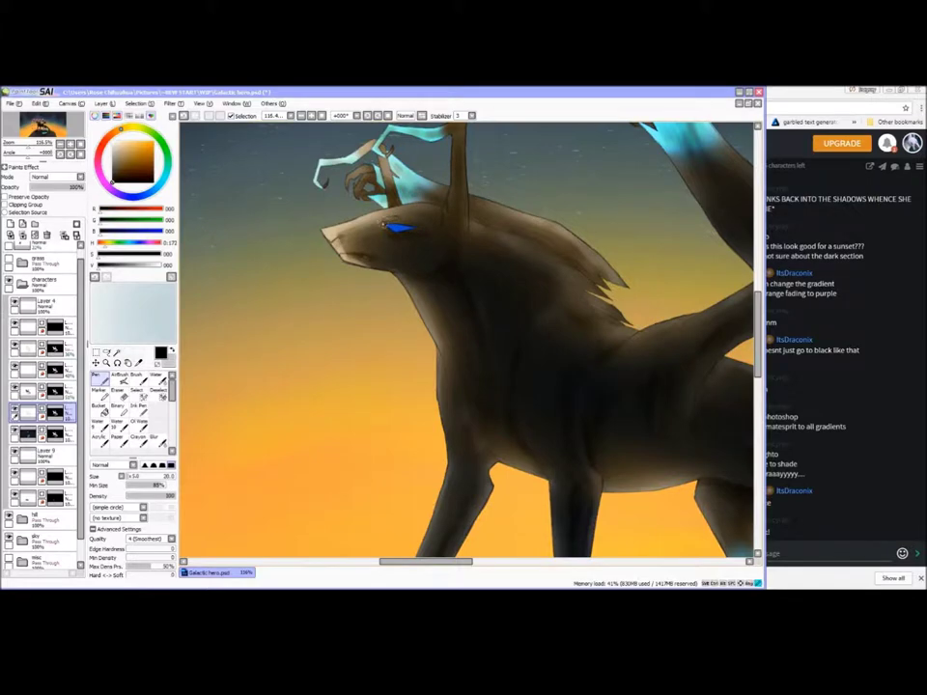
pyautogui.scroll(-3, 385, 224)
pyautogui.moveTo(420, 280); pyautogui.dragTo(303, 249)
pyautogui.click(157, 439)
pyautogui.moveTo(141, 476); pyautogui.dragTo(130, 475)
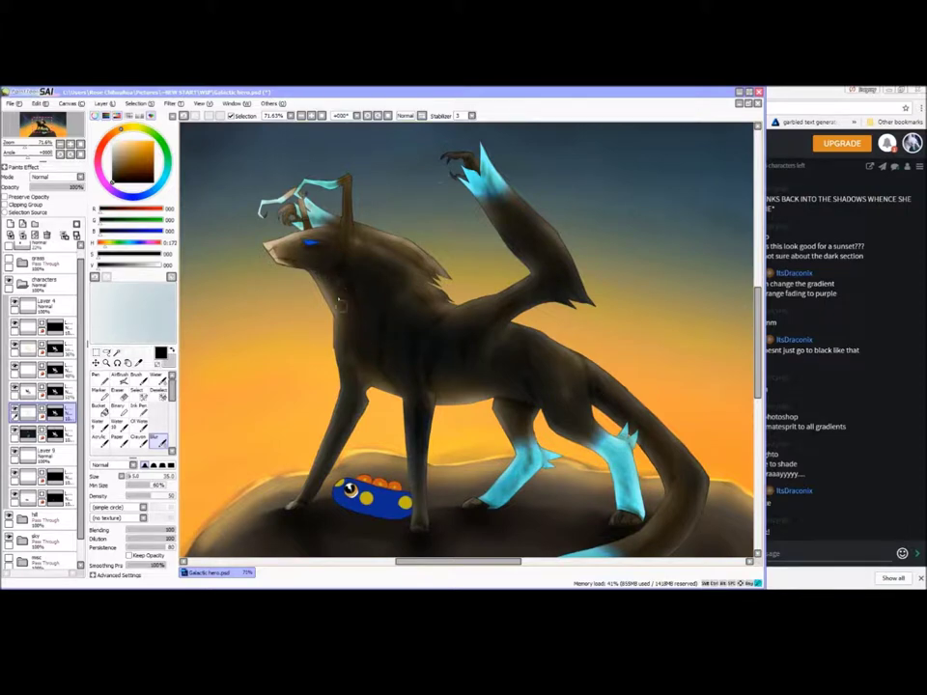
# Send "oki" and "bye! <3" in the Picarto stream chat and return to the painting
pyautogui.click(787, 548)
pyautogui.write('bye')
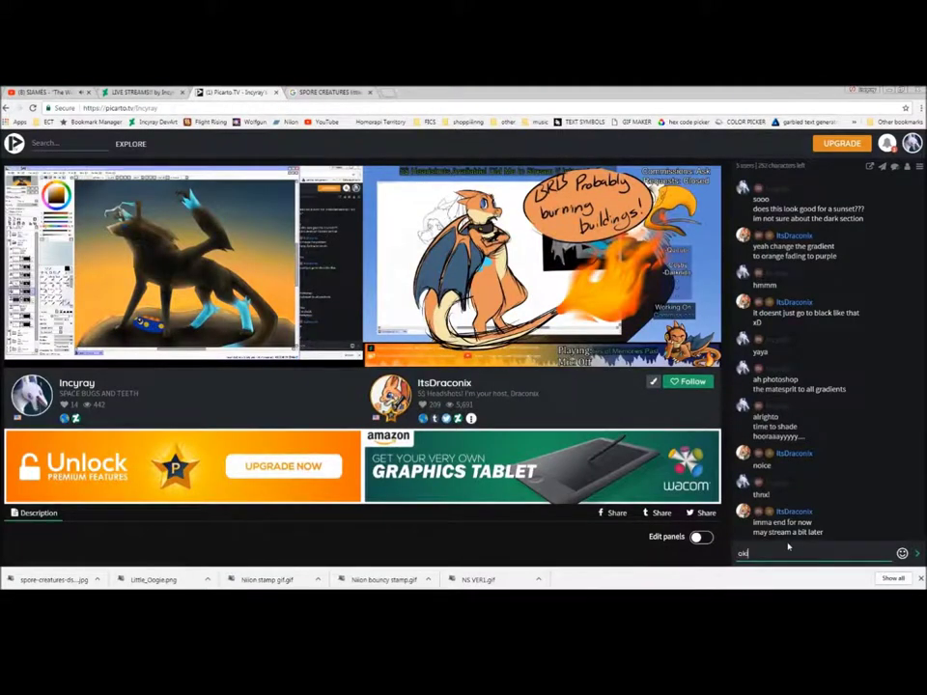
pyautogui.press('Return')
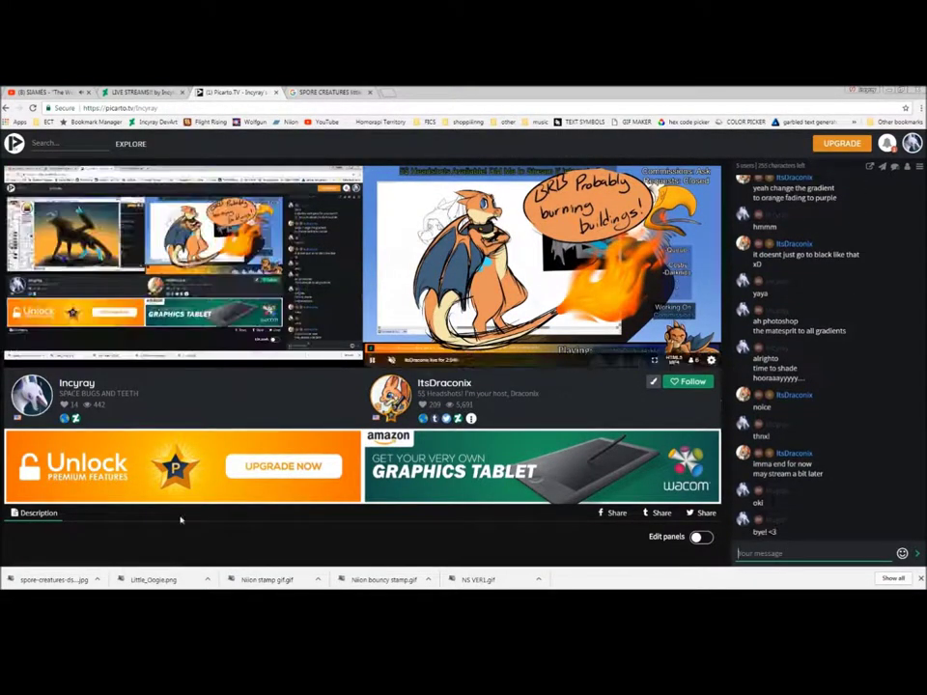
pyautogui.hotkey('alt', 'Tab')
pyautogui.click(823, 548)
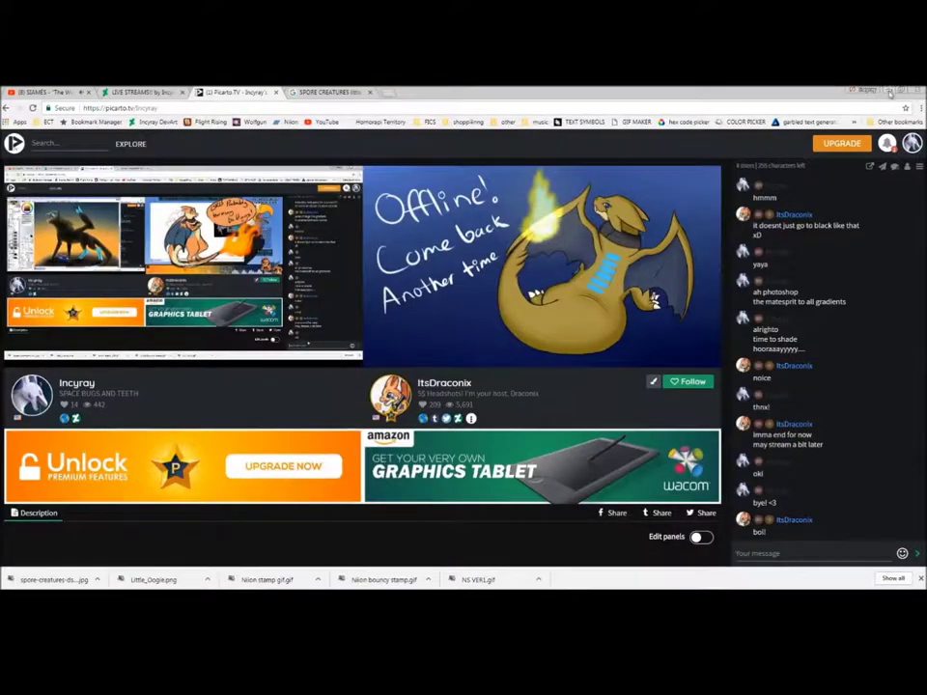
pyautogui.click(886, 90)
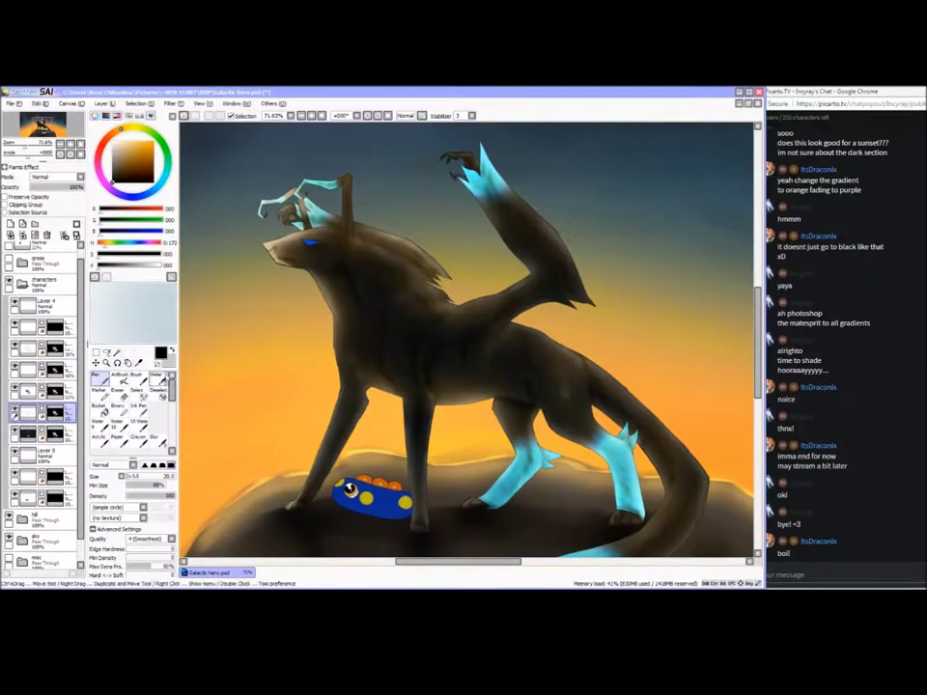
# Blur the shading on the wolf's mane and neck, and reselect the black contour layer
pyautogui.scroll(3, 345, 364)
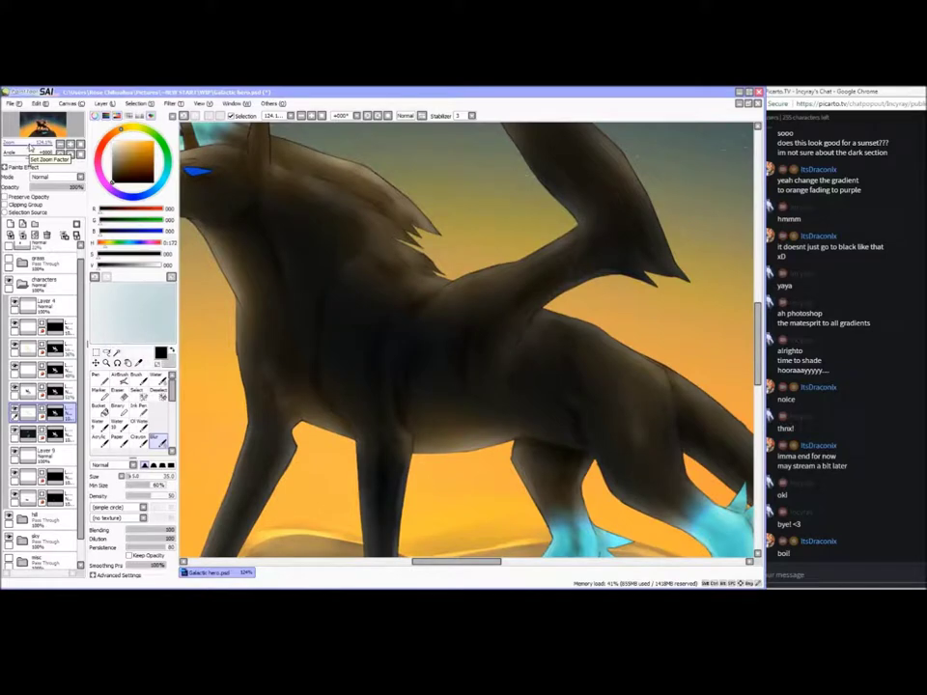
pyautogui.scroll(-3, 382, 380)
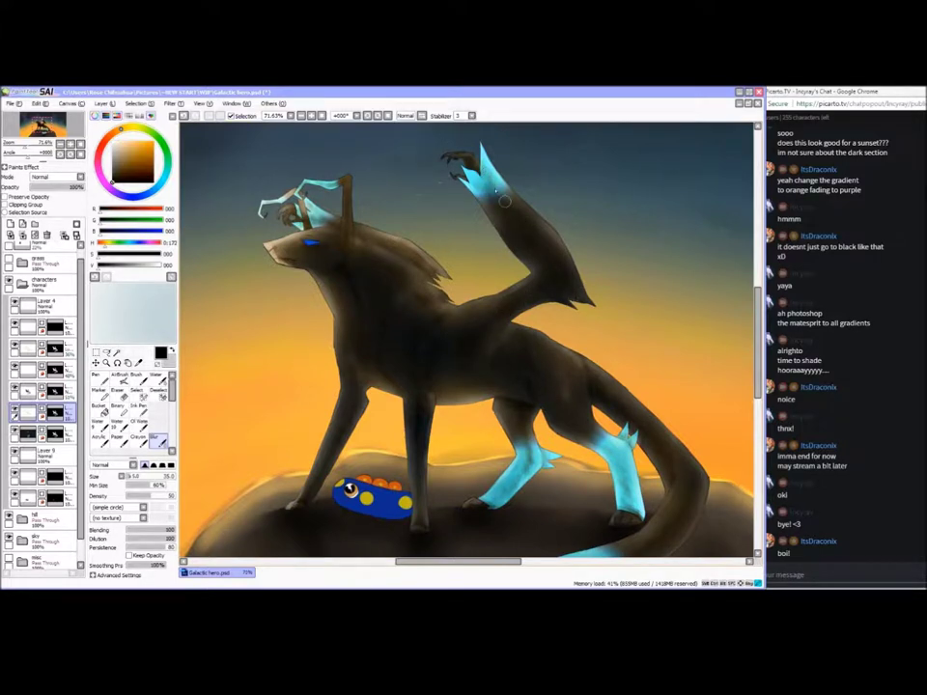
pyautogui.click(68, 371)
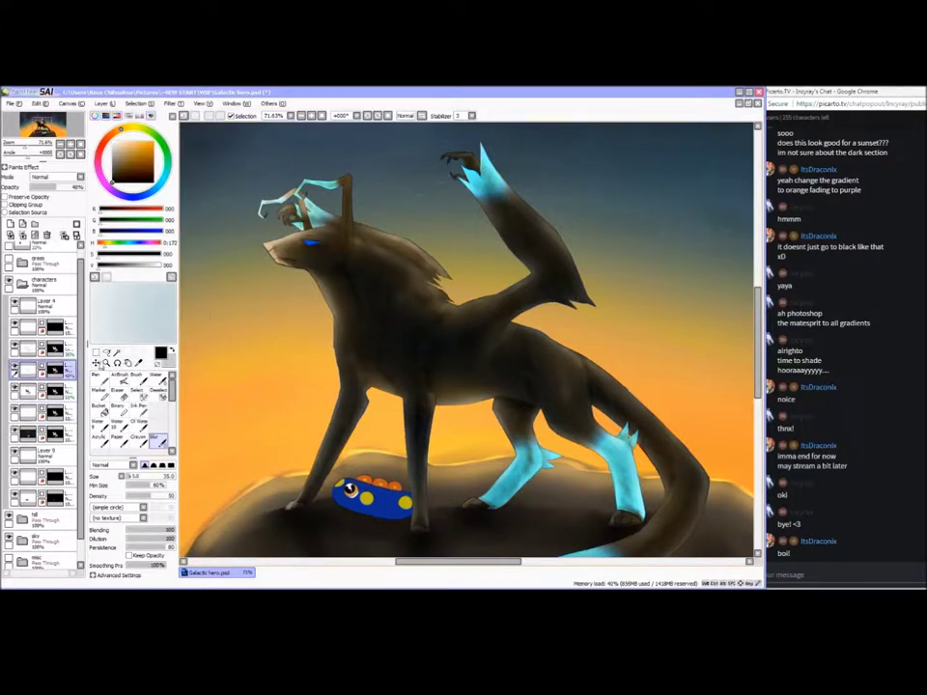
pyautogui.moveTo(415, 254); pyautogui.dragTo(366, 234)
pyautogui.click(43, 412)
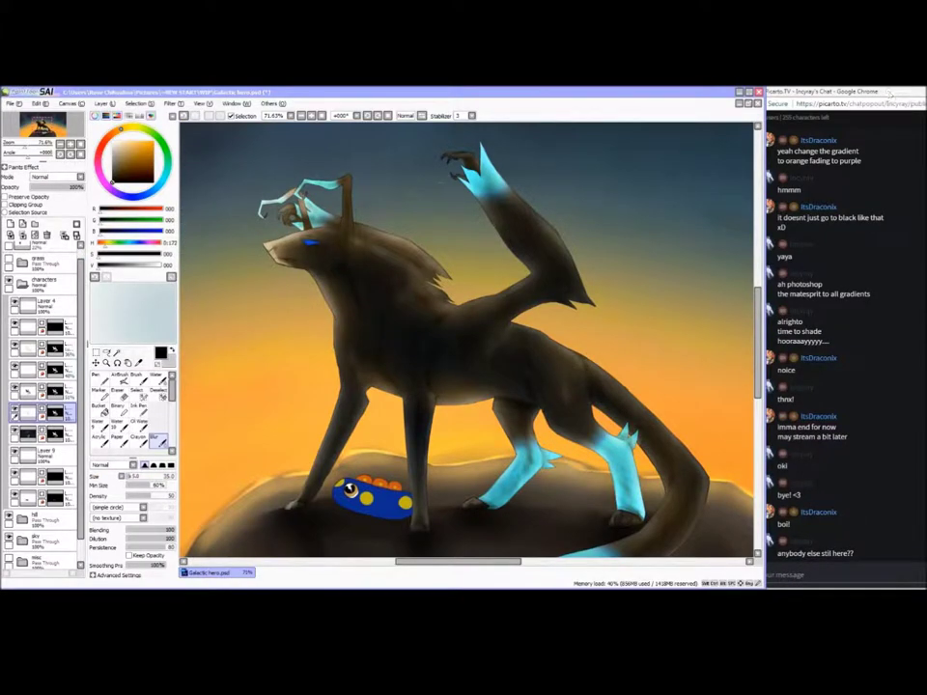
# Soften the black contour strokes on the wolf's hind legs and tail with the Blur tool
pyautogui.click(66, 370)
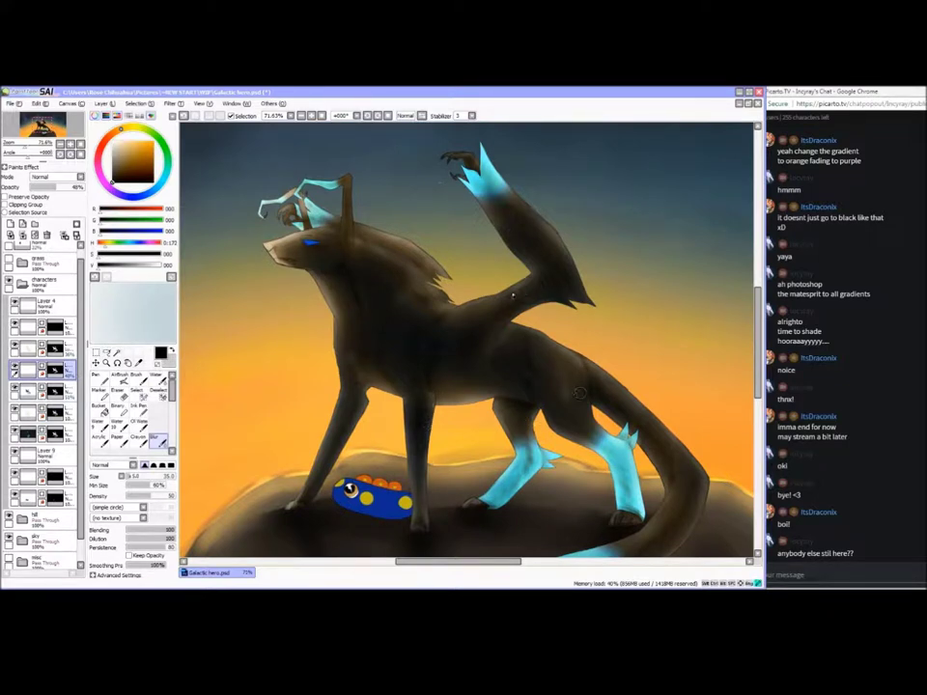
pyautogui.press('Down')
pyautogui.press('Down')
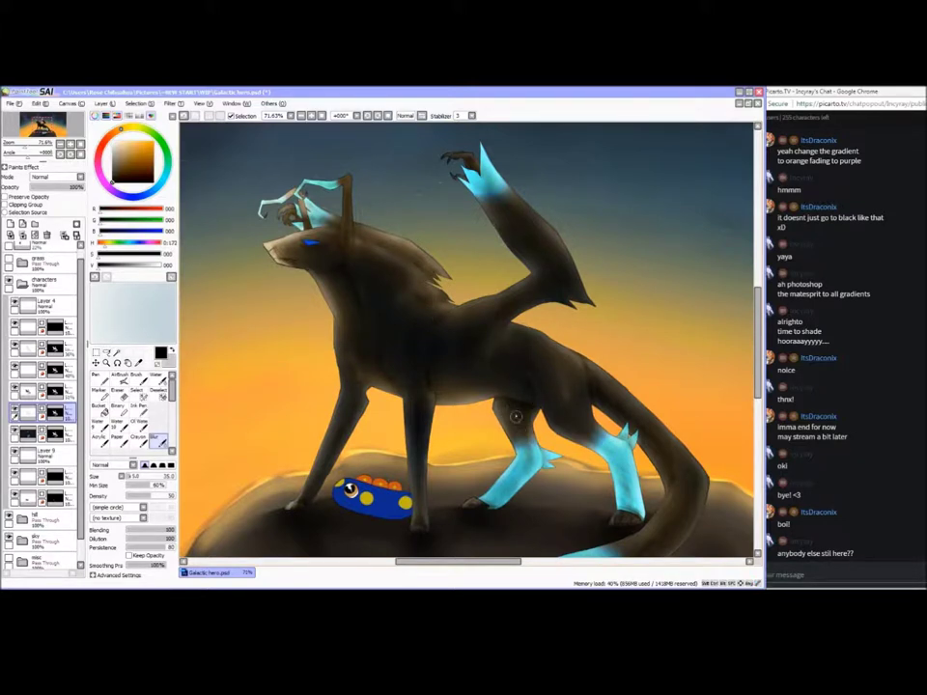
pyautogui.moveTo(645, 440); pyautogui.dragTo(402, 439)
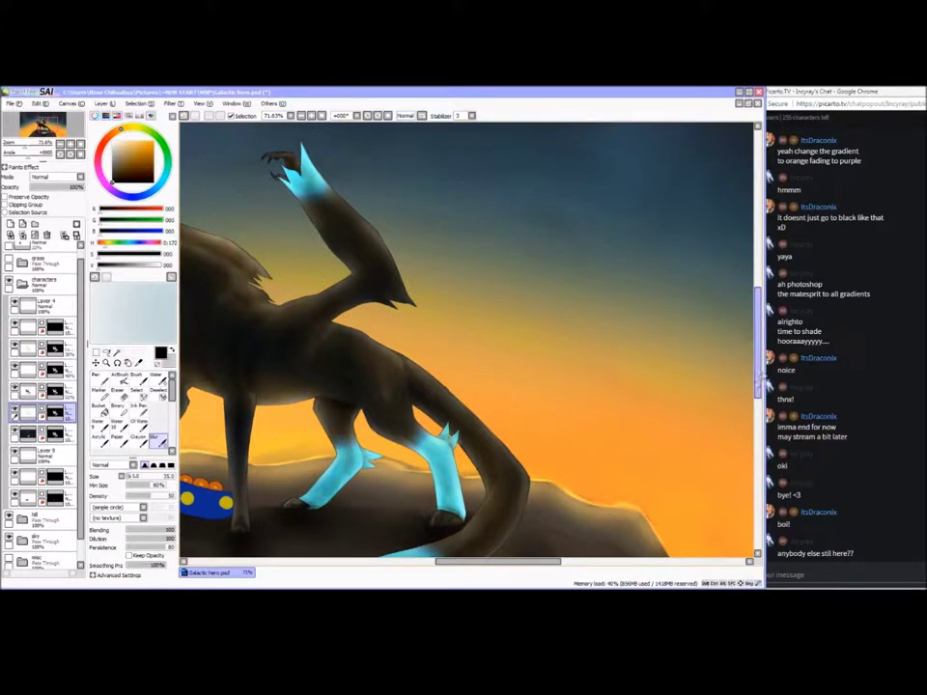
pyautogui.scroll(-3, 567, 437)
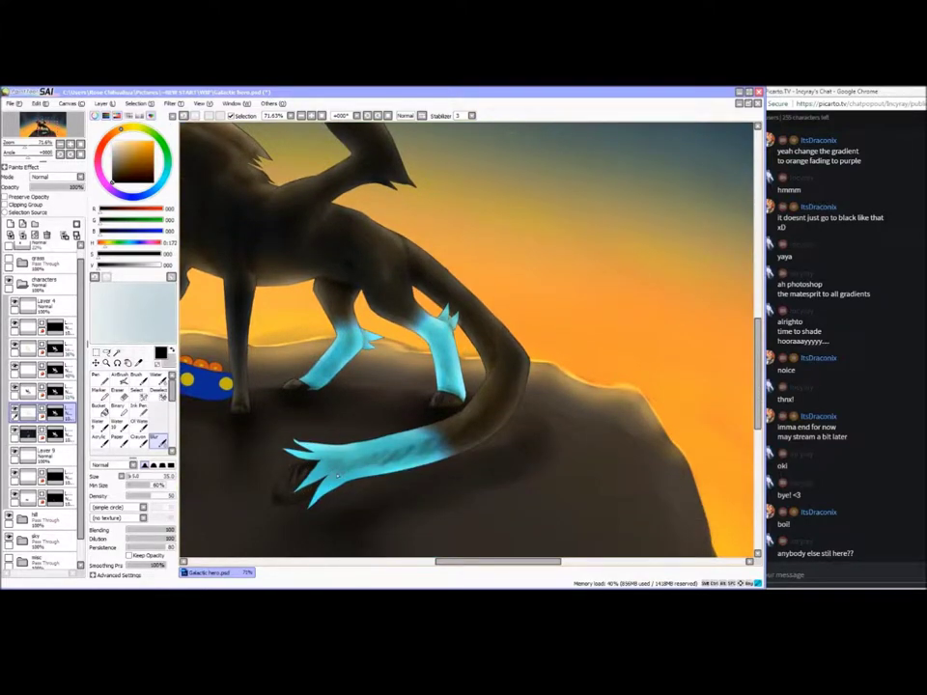
# Try a different blending mode on the contour layer and compare the wolf with that layer hidden and shown
pyautogui.moveTo(24, 148); pyautogui.dragTo(19, 148)
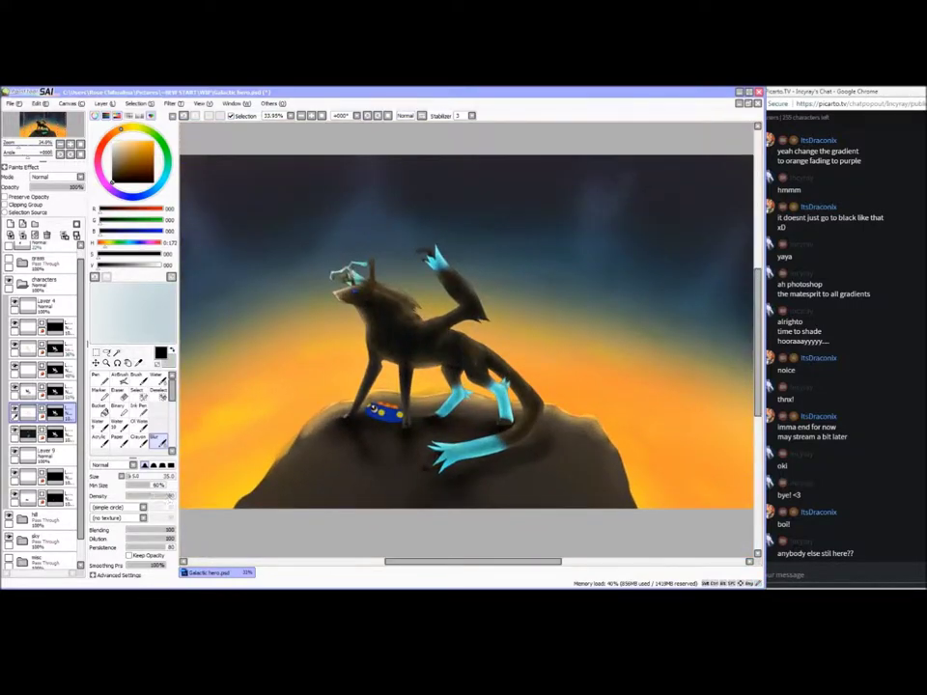
pyautogui.moveTo(137, 476); pyautogui.dragTo(152, 476)
pyautogui.click(80, 177)
pyautogui.click(67, 207)
pyautogui.click(58, 177)
pyautogui.click(44, 139)
pyautogui.click(136, 476)
pyautogui.click(15, 408)
pyautogui.click(14, 408)
# Create a new layer masked to the wolf's silhouette above its base layer and set the Pen size to 15
pyautogui.click(63, 434)
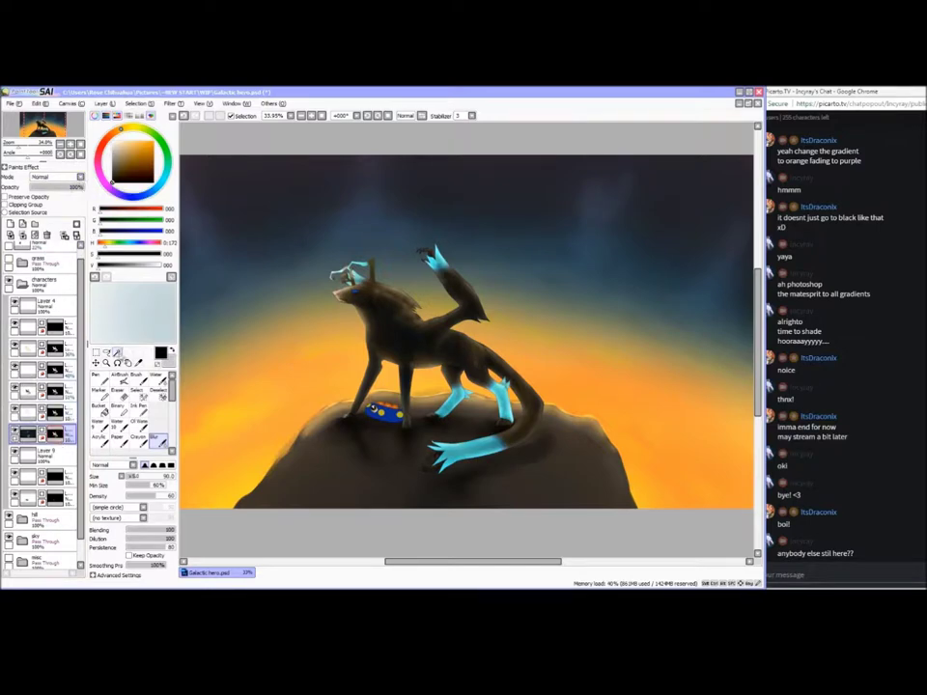
pyautogui.click(117, 352)
pyautogui.click(410, 333)
pyautogui.click(11, 224)
pyautogui.click(76, 224)
pyautogui.hotkey('ctrl', 'd')
pyautogui.click(100, 379)
pyautogui.click(27, 150)
pyautogui.moveTo(213, 386); pyautogui.dragTo(373, 288)
pyautogui.click(131, 475)
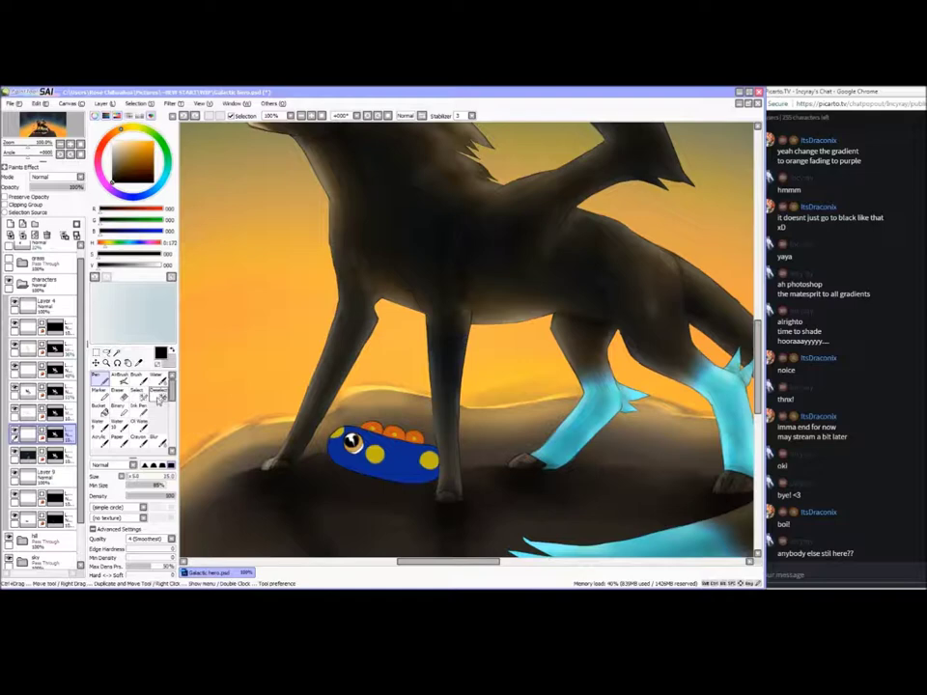
# Hide a shading layer, lower the opacity of the wolf's base layer and reselect the new masked layer
pyautogui.click(15, 345)
pyautogui.click(15, 346)
pyautogui.click(15, 366)
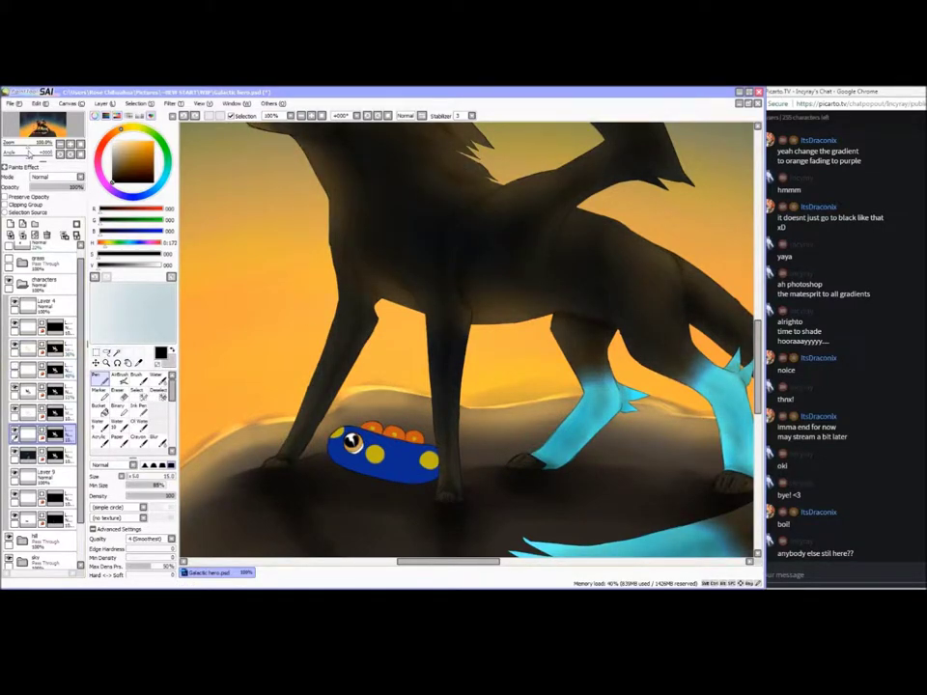
pyautogui.scroll(3, 380, 371)
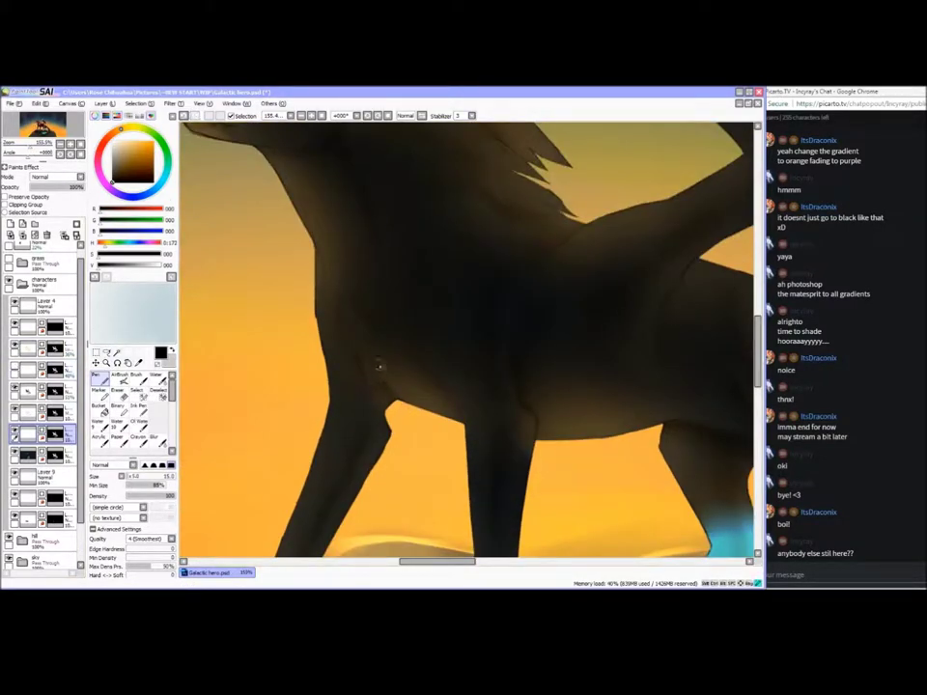
pyautogui.click(62, 455)
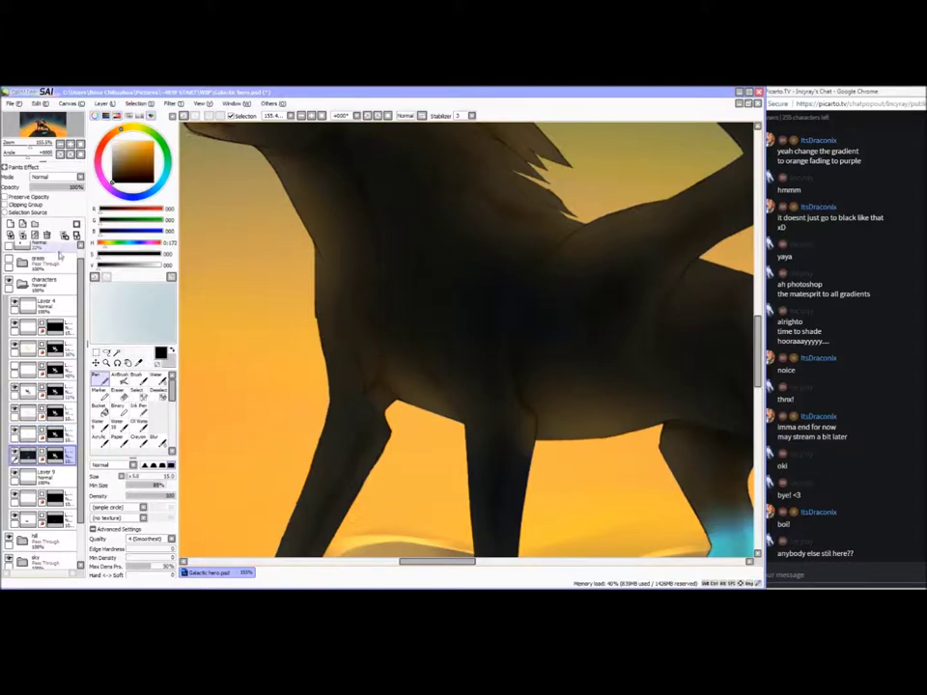
pyautogui.moveTo(63, 187); pyautogui.dragTo(70, 187)
pyautogui.click(64, 434)
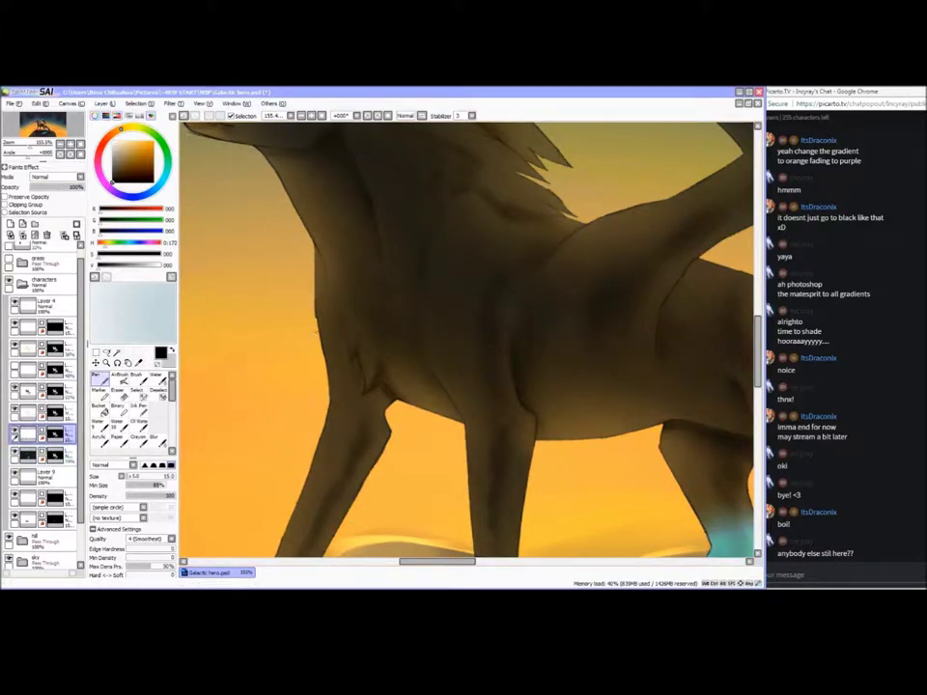
pyautogui.moveTo(758, 334)
pyautogui.mouseDown()
pyautogui.moveTo(758, 350)
pyautogui.moveTo(758, 288)
pyautogui.moveTo(758, 303)
pyautogui.mouseUp()
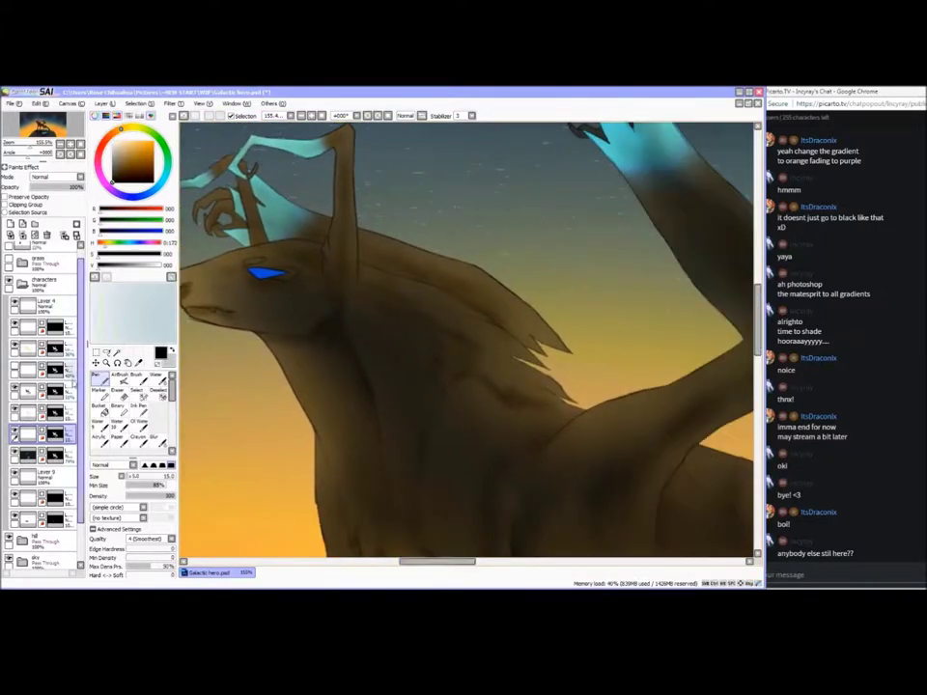
# Move the new masked layer above the wolf's shading layers and switch to the Pen with white
pyautogui.click(117, 395)
pyautogui.scroll(-10, 465, 340)
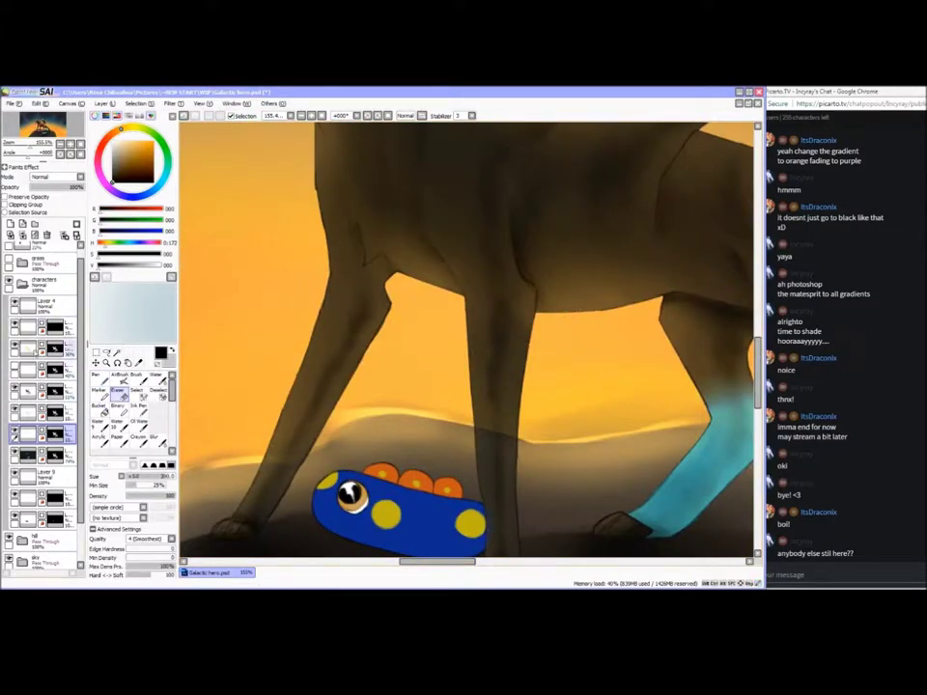
pyautogui.click(31, 454)
pyautogui.click(14, 453)
pyautogui.scroll(-4, 463, 340)
pyautogui.moveTo(32, 433); pyautogui.dragTo(31, 355)
pyautogui.press('x')
pyautogui.click(101, 379)
# Draw a white size 5 highlight along the brow fold above the wolf's blue eye
pyautogui.scroll(8, 386, 162)
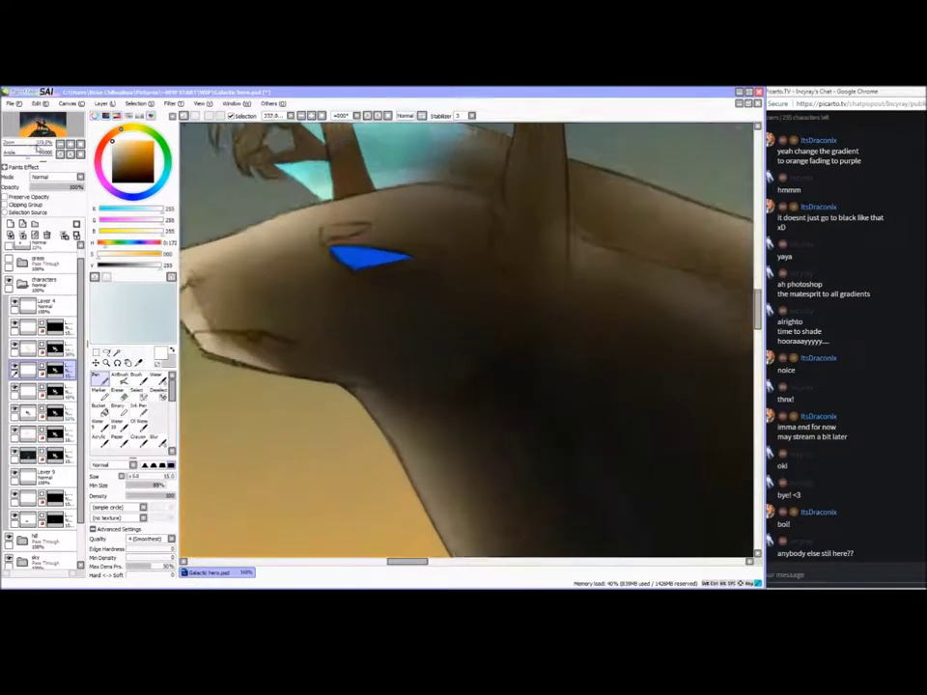
pyautogui.moveTo(342, 512); pyautogui.dragTo(475, 503)
pyautogui.moveTo(394, 561); pyautogui.dragTo(402, 563)
pyautogui.moveTo(756, 320); pyautogui.dragTo(757, 311)
pyautogui.click(130, 477)
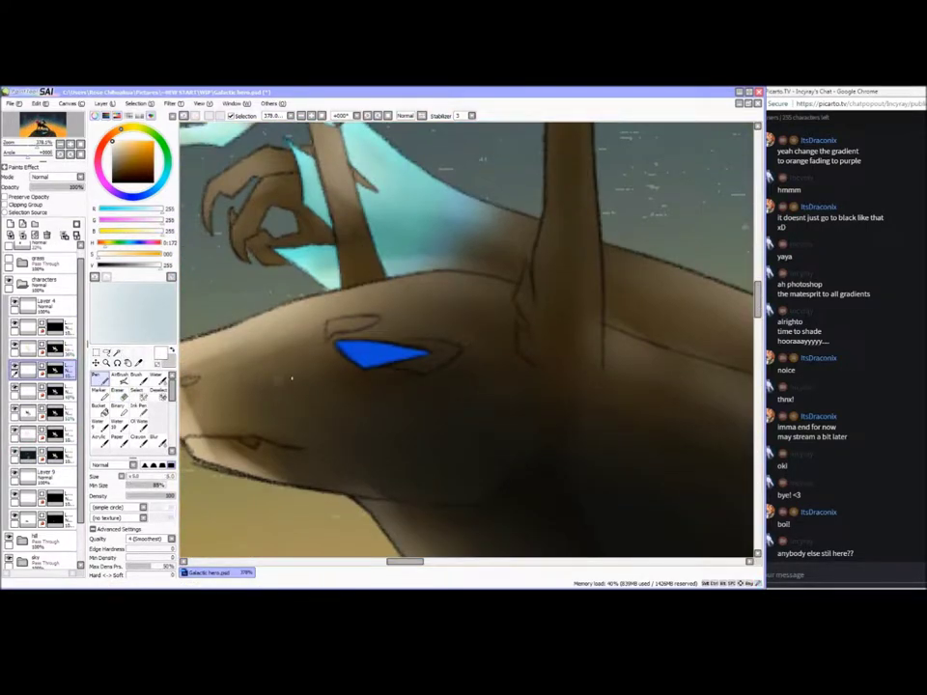
pyautogui.hotkey('ctrl', 'z')
pyautogui.moveTo(327, 339); pyautogui.dragTo(359, 320)
# Set the highlight layer to Luminosity mode at 22% opacity
pyautogui.click(57, 178)
pyautogui.click(56, 217)
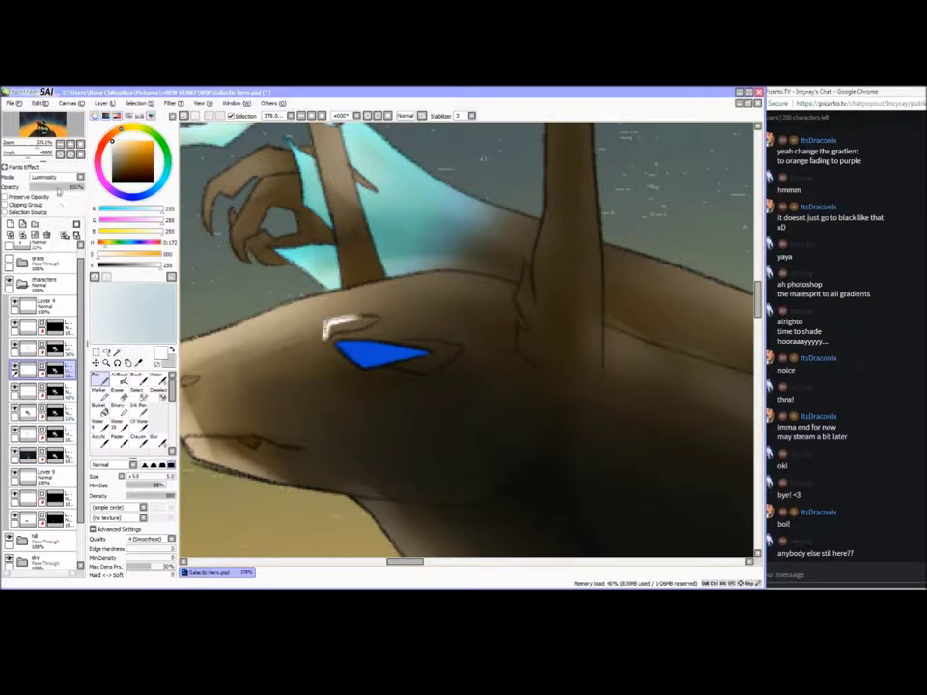
pyautogui.moveTo(55, 187); pyautogui.dragTo(42, 188)
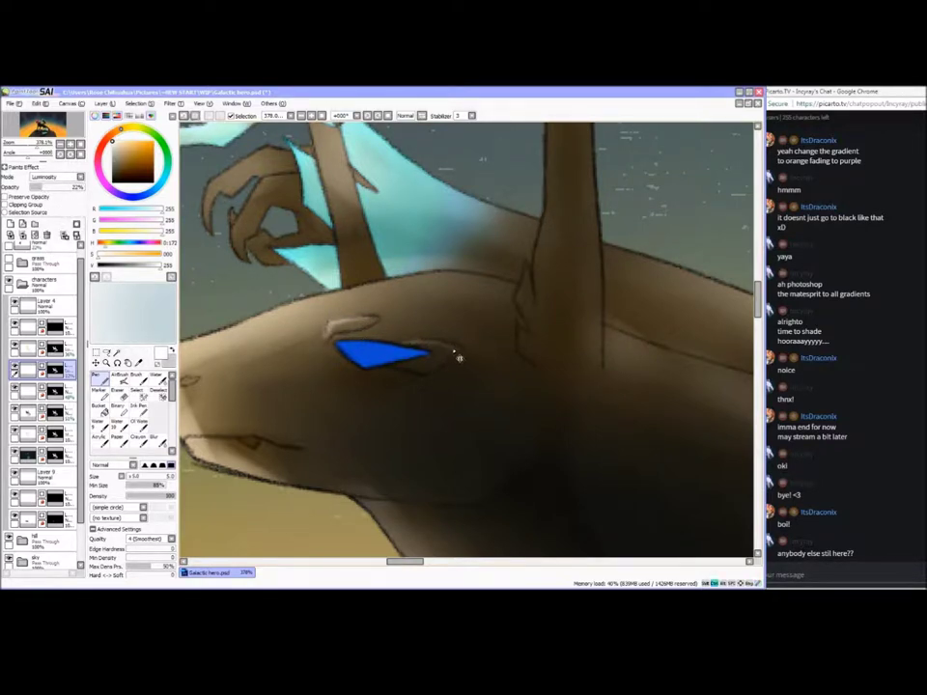
# Outline the fold behind the wolf's eye with a white highlight and keep the Pen ready
pyautogui.moveTo(402, 344)
pyautogui.mouseDown()
pyautogui.moveTo(414, 346)
pyautogui.moveTo(418, 366)
pyautogui.mouseUp()
pyautogui.click(48, 585)
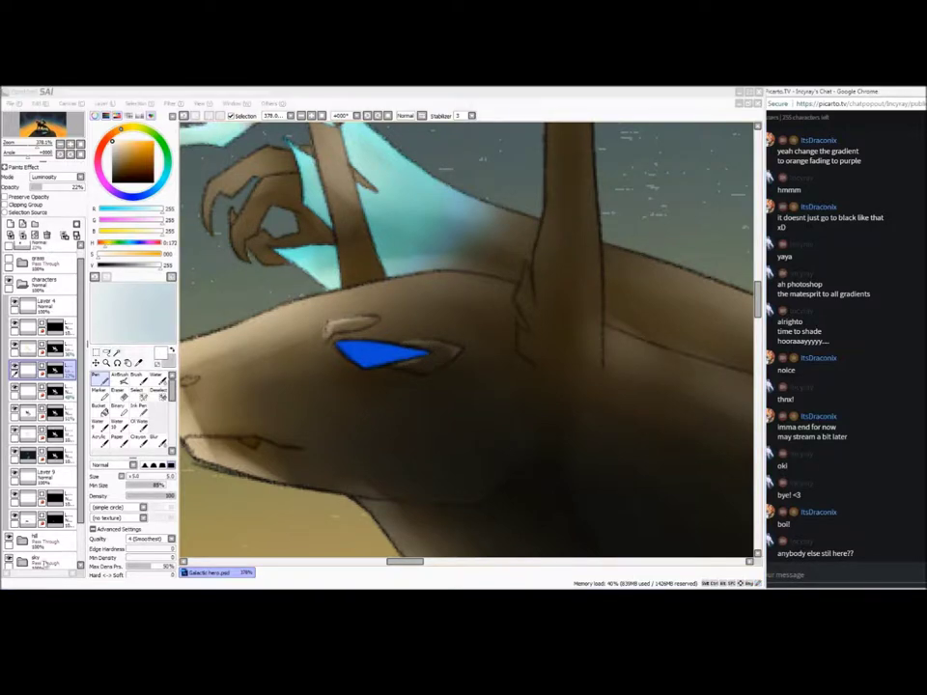
pyautogui.click(633, 246)
pyautogui.press('e')
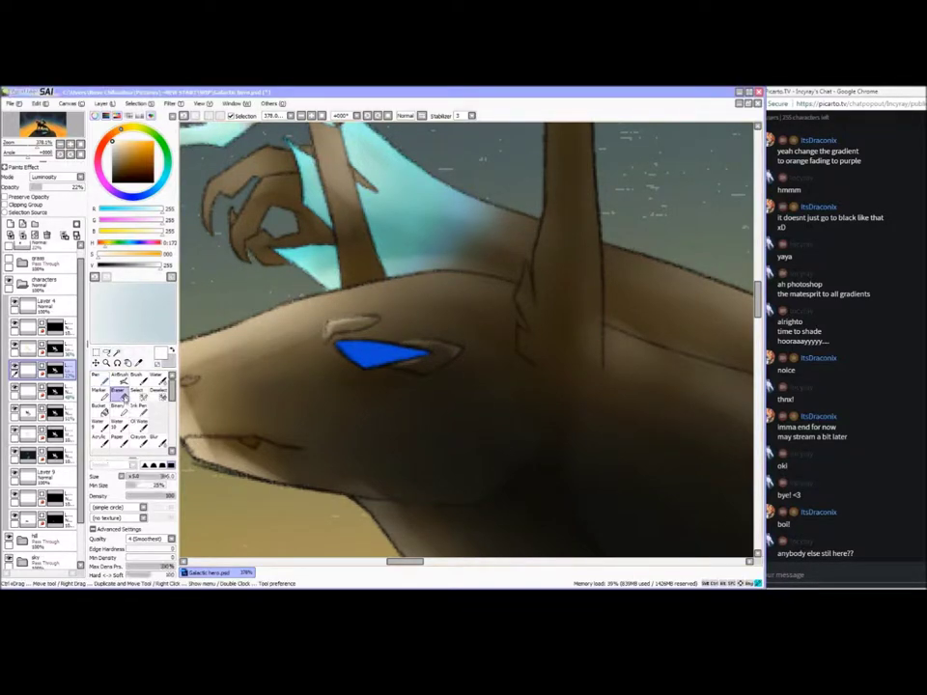
pyautogui.press('n')
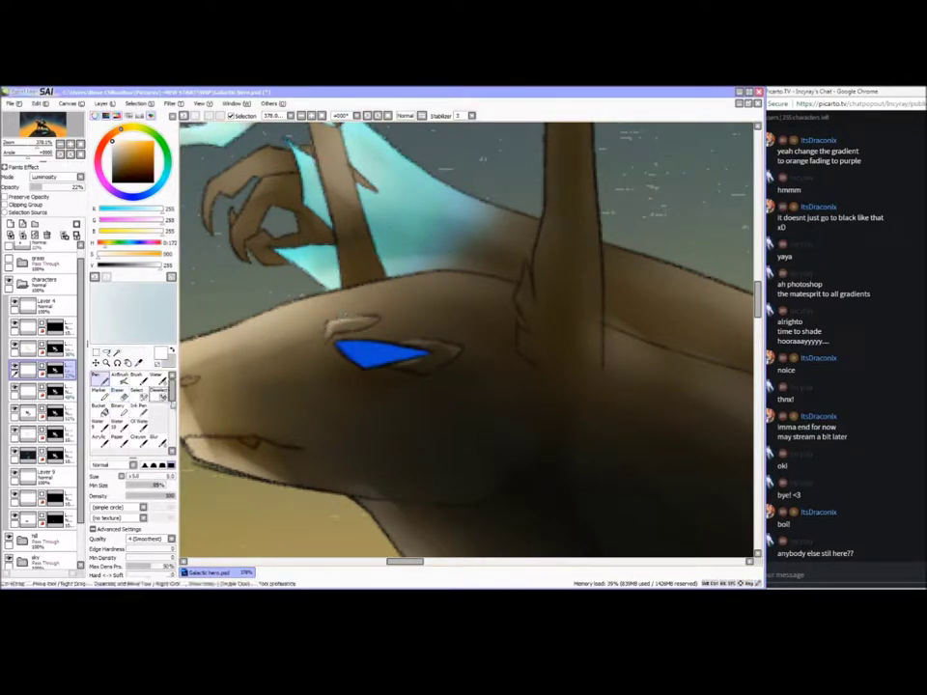
# Try white highlight strokes along the top edge of the wolf's snout and forehead and undo the last two
pyautogui.press('Left')
pyautogui.press('Left')
pyautogui.moveTo(261, 363)
pyautogui.mouseDown()
pyautogui.moveTo(325, 456)
pyautogui.moveTo(385, 324)
pyautogui.moveTo(371, 330)
pyautogui.mouseUp()
pyautogui.moveTo(301, 347); pyautogui.dragTo(517, 285)
pyautogui.moveTo(268, 364)
pyautogui.mouseDown()
pyautogui.moveTo(324, 355)
pyautogui.moveTo(283, 382)
pyautogui.mouseUp()
pyautogui.hotkey('ctrl', 'z')
pyautogui.hotkey('ctrl', 'z')
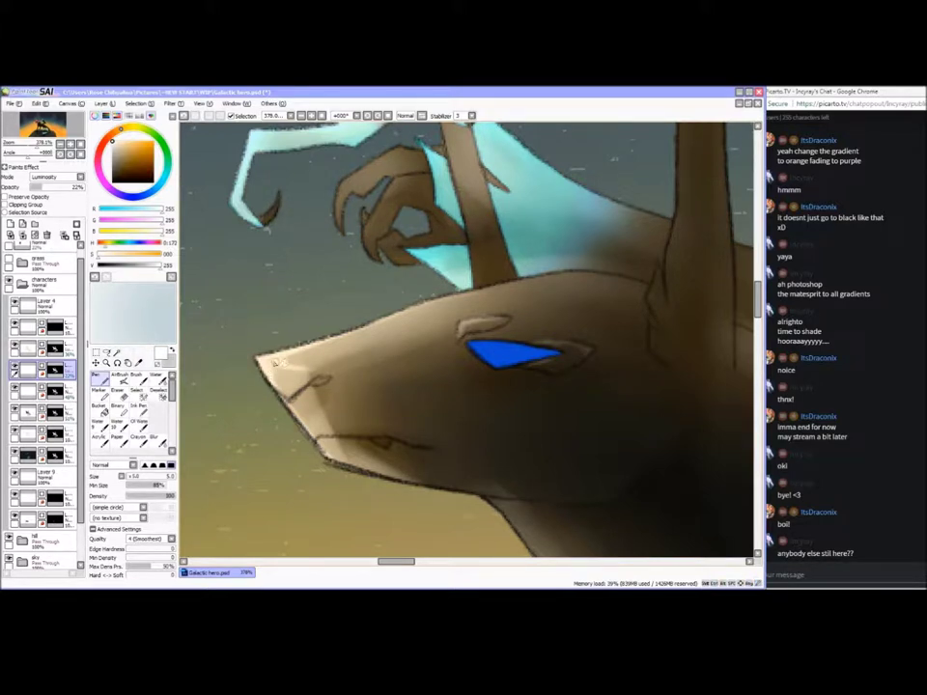
# Soften the snout tip highlight with Blur and add white highlights along the wolf's nose and mouth line
pyautogui.click(159, 441)
pyautogui.moveTo(292, 363)
pyautogui.mouseDown()
pyautogui.moveTo(313, 338)
pyautogui.moveTo(338, 345)
pyautogui.mouseUp()
pyautogui.press('n')
pyautogui.moveTo(274, 382); pyautogui.dragTo(289, 399)
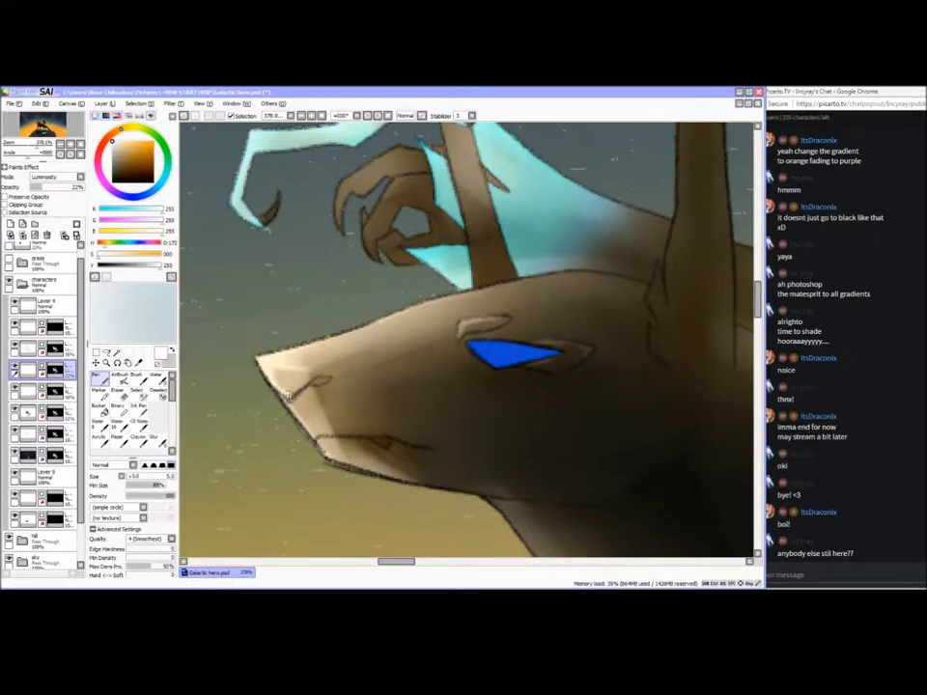
pyautogui.moveTo(317, 438); pyautogui.dragTo(338, 435)
pyautogui.moveTo(414, 449)
pyautogui.mouseDown()
pyautogui.moveTo(430, 446)
pyautogui.moveTo(386, 448)
pyautogui.mouseUp()
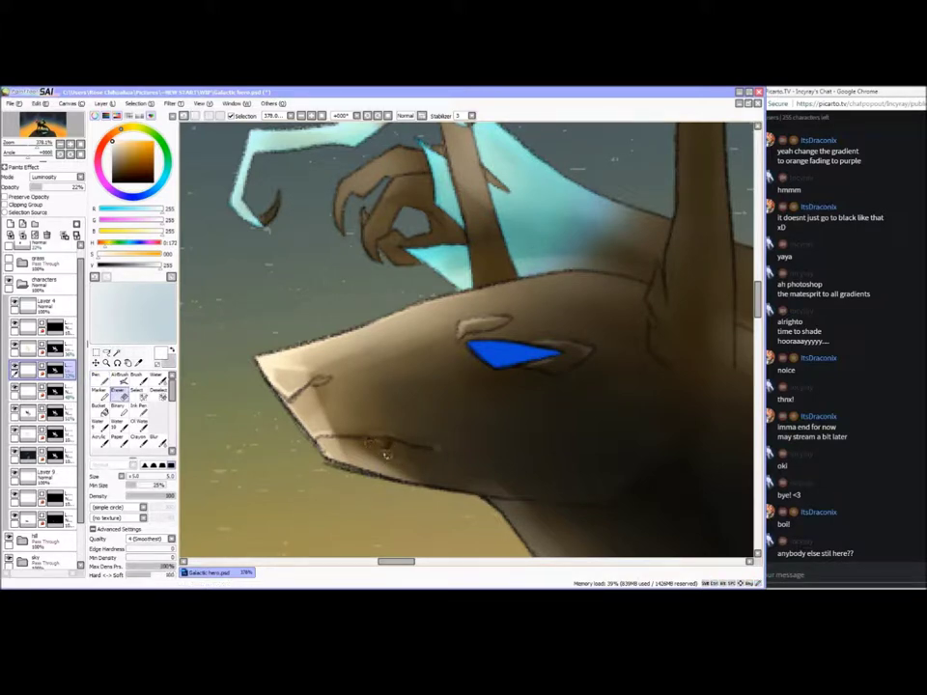
# Resize the Blur brush and soften the highlights on the brow fold and behind the wolf's eye
pyautogui.moveTo(758, 304); pyautogui.dragTo(759, 305)
pyautogui.moveTo(398, 563); pyautogui.dragTo(412, 566)
pyautogui.click(122, 394)
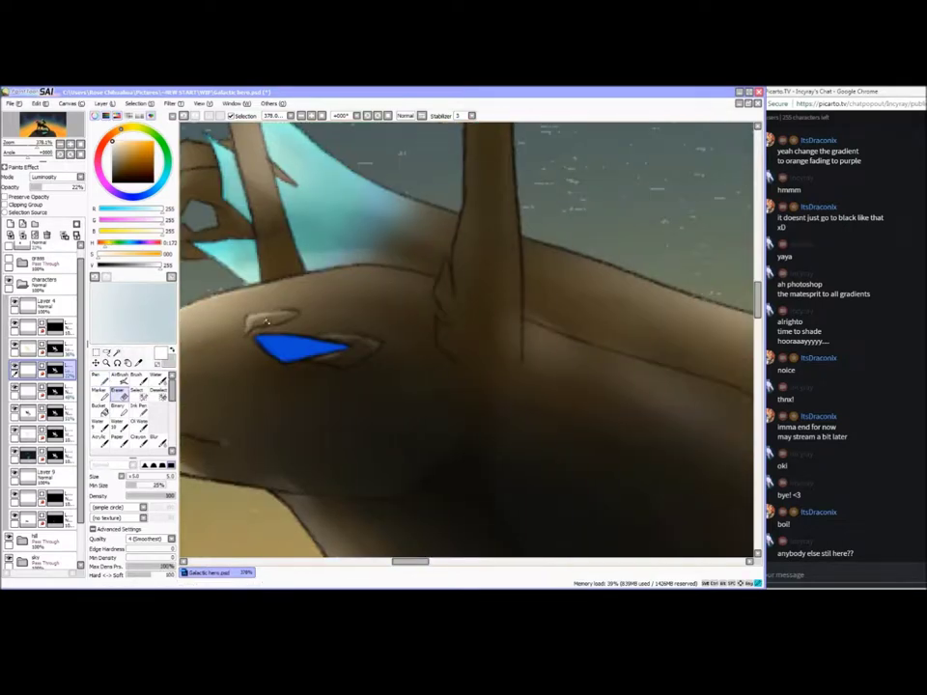
pyautogui.click(157, 441)
pyautogui.click(122, 475)
pyautogui.click(135, 496)
pyautogui.click(132, 477)
pyautogui.moveTo(253, 326); pyautogui.dragTo(280, 320)
pyautogui.moveTo(352, 340)
pyautogui.mouseDown()
pyautogui.moveTo(366, 345)
pyautogui.moveTo(338, 343)
pyautogui.mouseUp()
pyautogui.click(100, 380)
# Send the reply "eyyoooo" in the Picarto chat window and return to the painting
pyautogui.moveTo(36, 146)
pyautogui.mouseDown()
pyautogui.moveTo(21, 151)
pyautogui.moveTo(37, 149)
pyautogui.mouseUp()
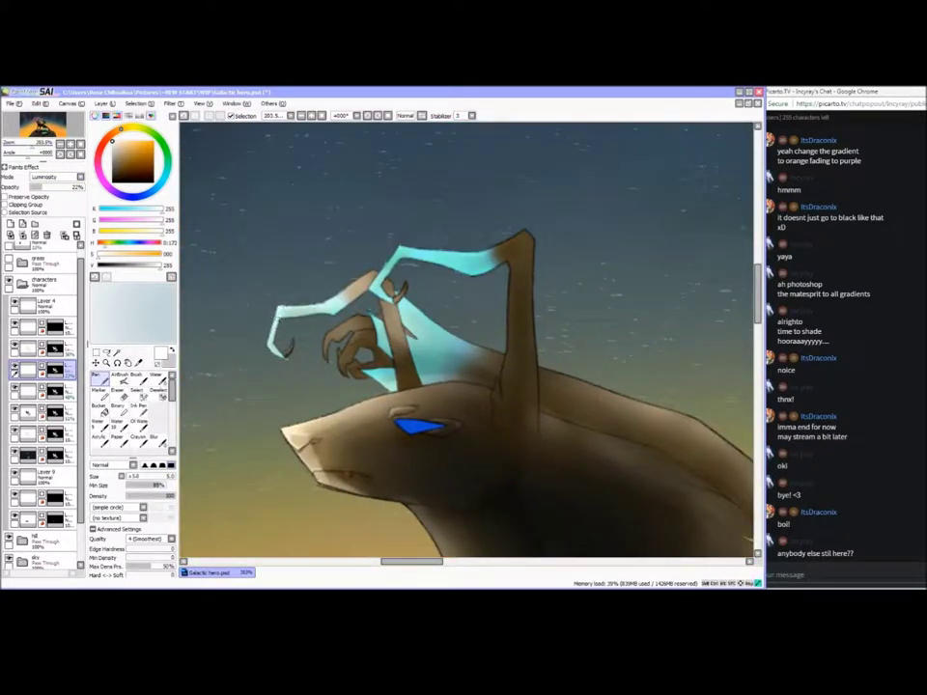
pyautogui.click(812, 576)
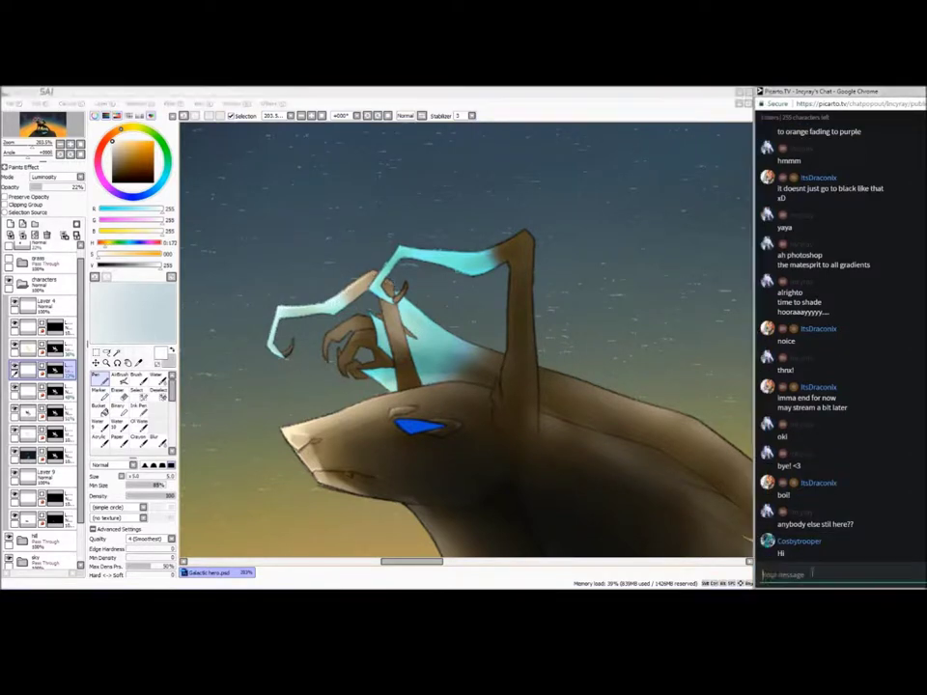
pyautogui.click(391, 422)
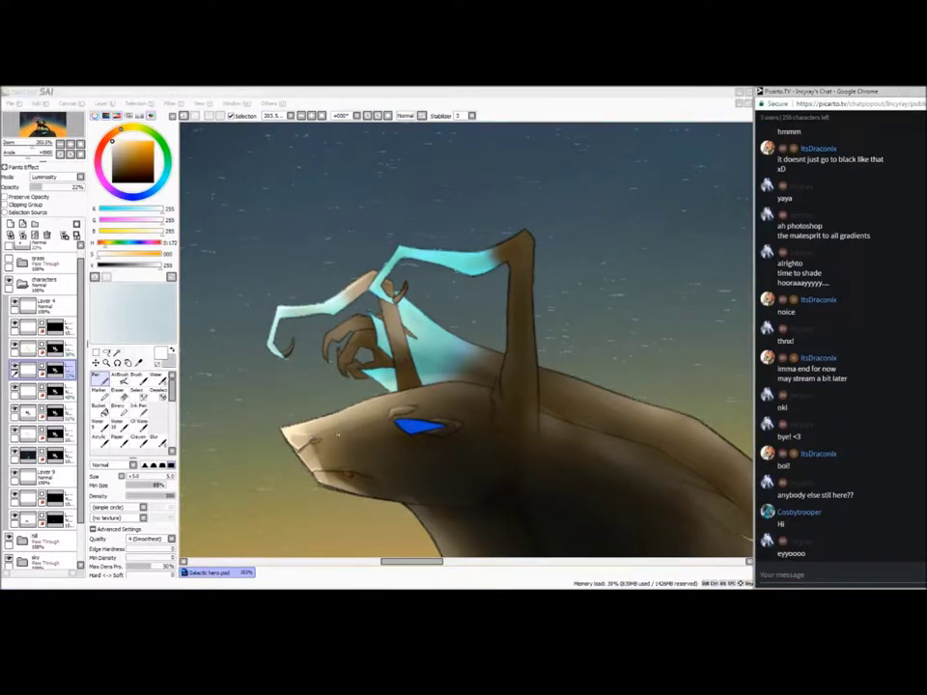
# Touch up the highlights around the wolf's head and test white strokes along its neck mane, undoing stray ones
pyautogui.moveTo(388, 561); pyautogui.dragTo(390, 562)
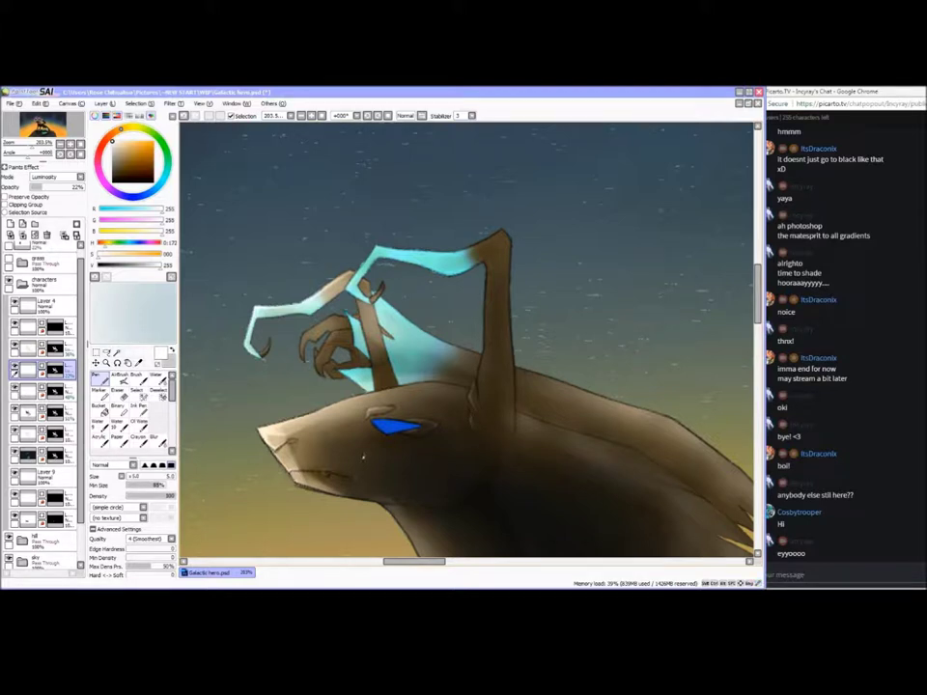
pyautogui.press('e')
pyautogui.press('n')
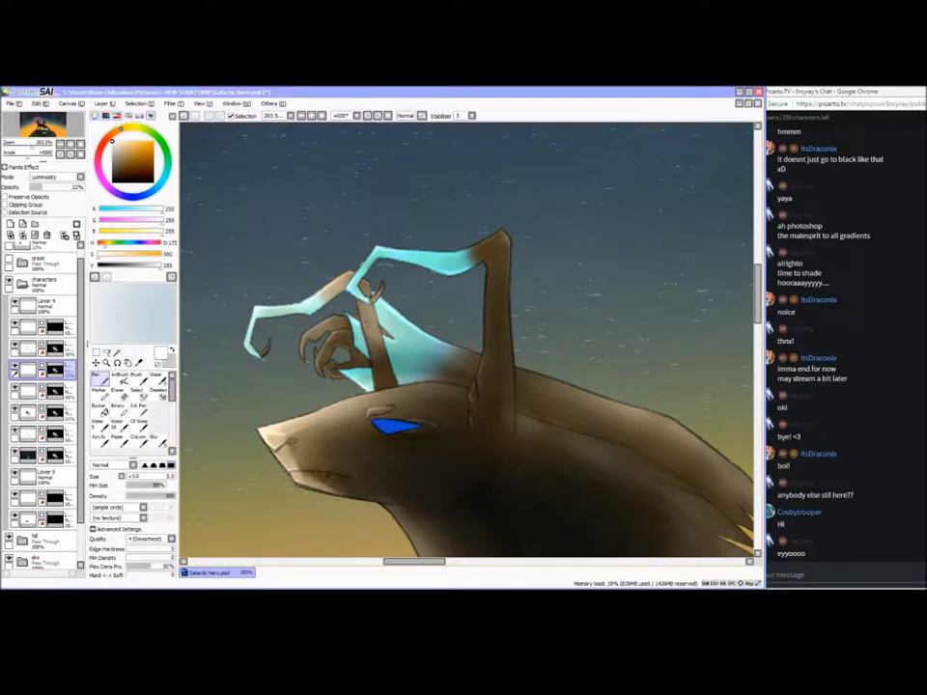
pyautogui.moveTo(758, 293); pyautogui.dragTo(757, 317)
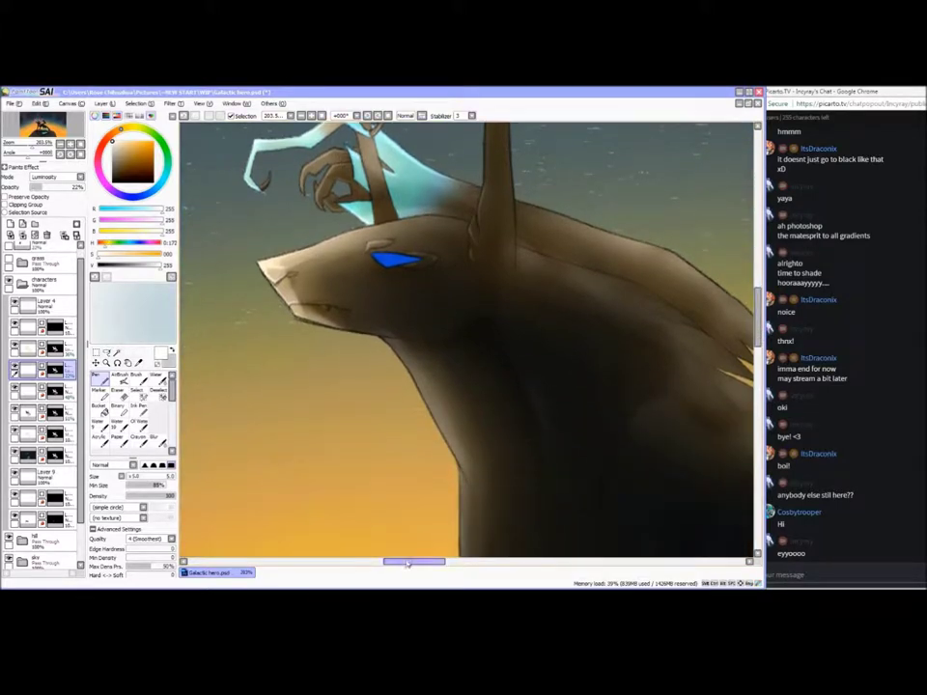
pyautogui.moveTo(410, 562)
pyautogui.mouseDown()
pyautogui.moveTo(434, 567)
pyautogui.moveTo(426, 573)
pyautogui.mouseUp()
pyautogui.moveTo(444, 246)
pyautogui.mouseDown()
pyautogui.moveTo(537, 309)
pyautogui.moveTo(583, 362)
pyautogui.mouseUp()
pyautogui.hotkey('ctrl', 'z')
pyautogui.moveTo(480, 326); pyautogui.dragTo(552, 381)
pyautogui.hotkey('ctrl', 'z')
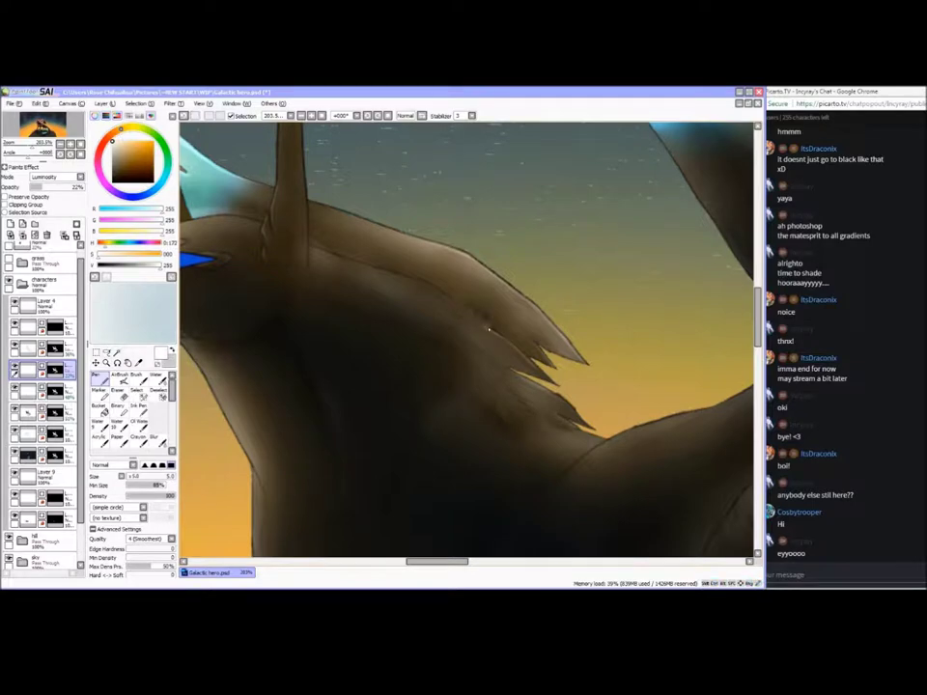
# Highlight the wolf's front paw, front leg edge and chest contour in white, with the canvas rotated to -63°
pyautogui.scroll(-5, 305, 278)
pyautogui.moveTo(425, 396); pyautogui.dragTo(435, 284)
pyautogui.scroll(5, 435, 284)
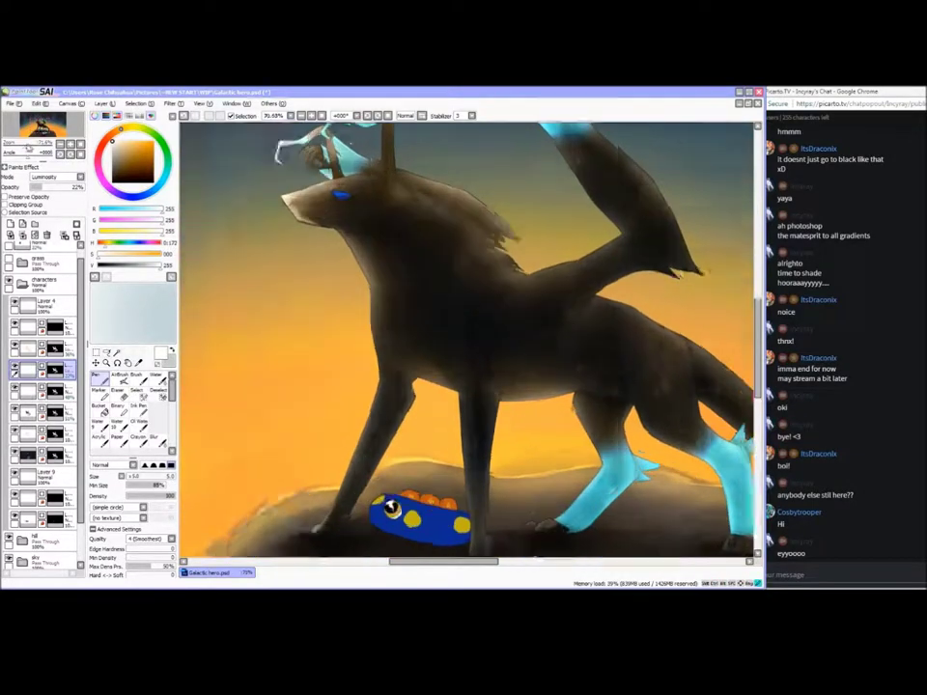
pyautogui.moveTo(386, 483); pyautogui.dragTo(540, 203)
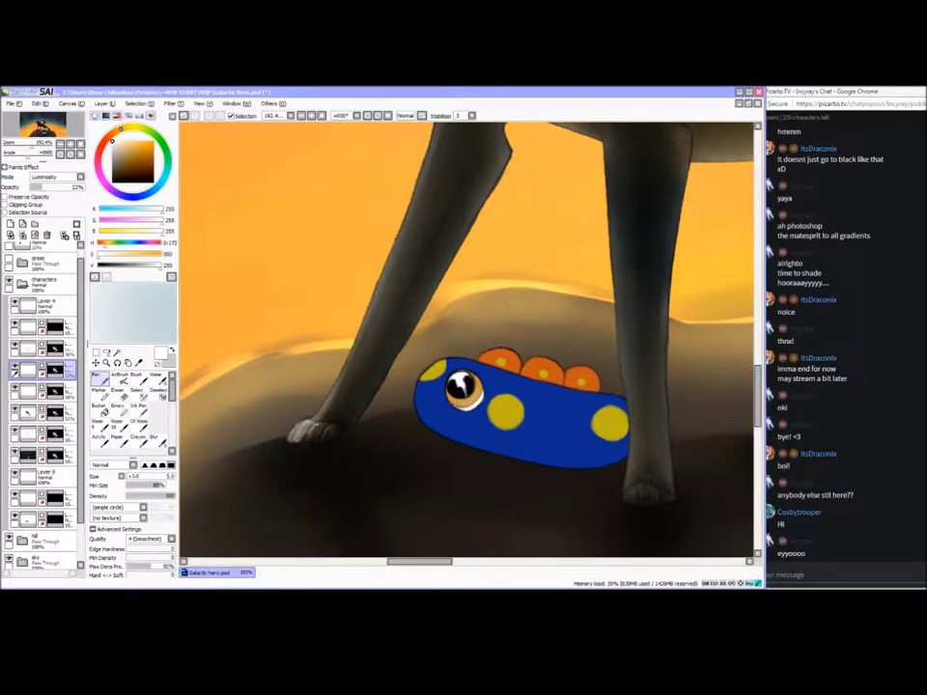
pyautogui.moveTo(316, 423); pyautogui.dragTo(459, 566)
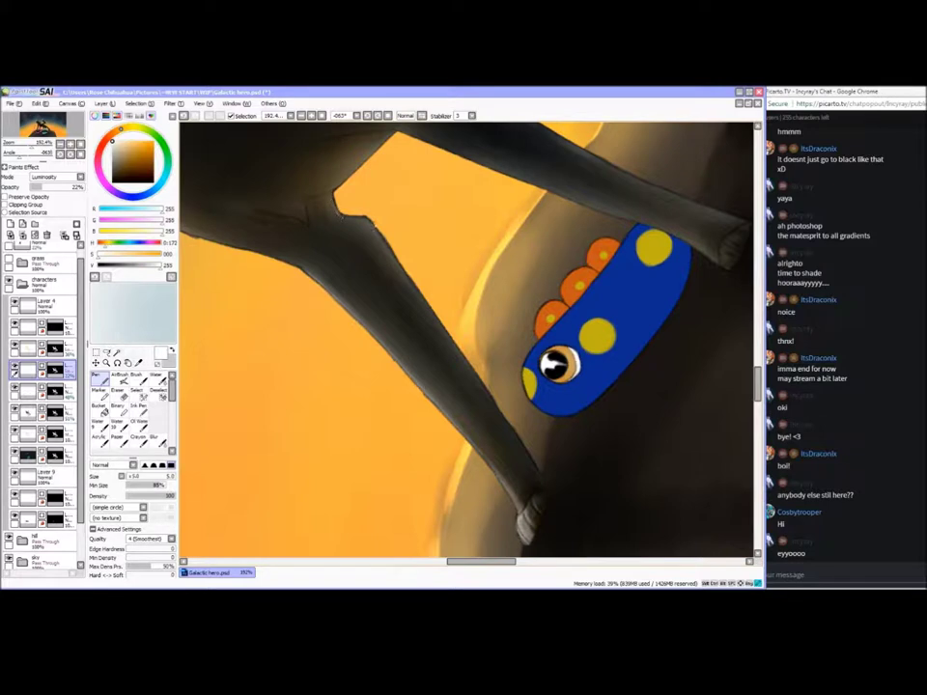
pyautogui.moveTo(410, 278); pyautogui.dragTo(478, 382)
pyautogui.press('Left')
pyautogui.press('Left')
pyautogui.press('Left')
pyautogui.moveTo(340, 199); pyautogui.dragTo(367, 214)
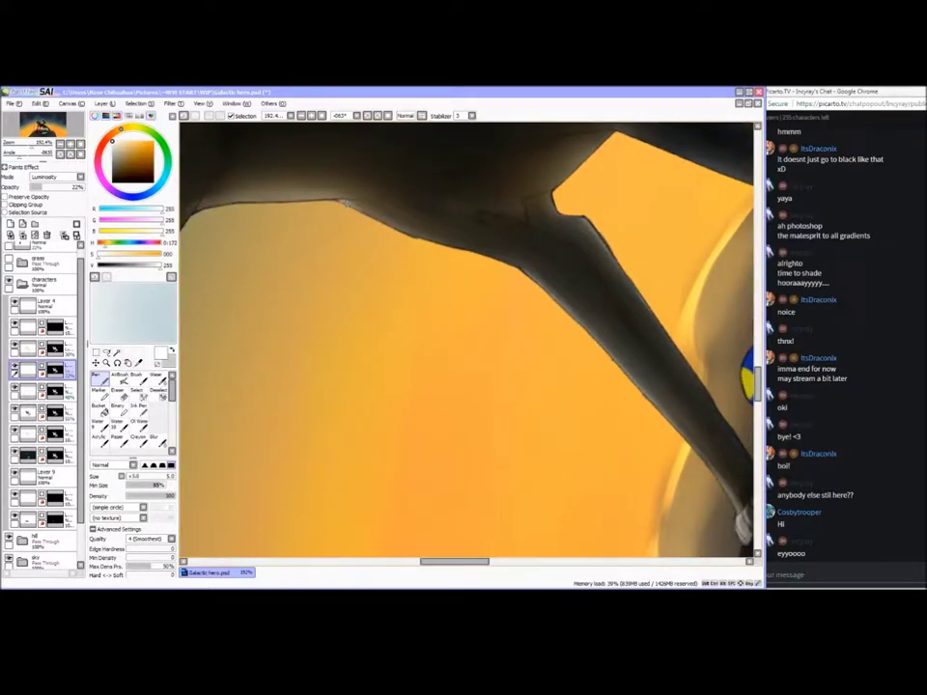
# Reset the canvas rotation, highlight the chest edge between the front legs in white and soften it with Blur
pyautogui.click(79, 154)
pyautogui.moveTo(407, 561); pyautogui.dragTo(421, 561)
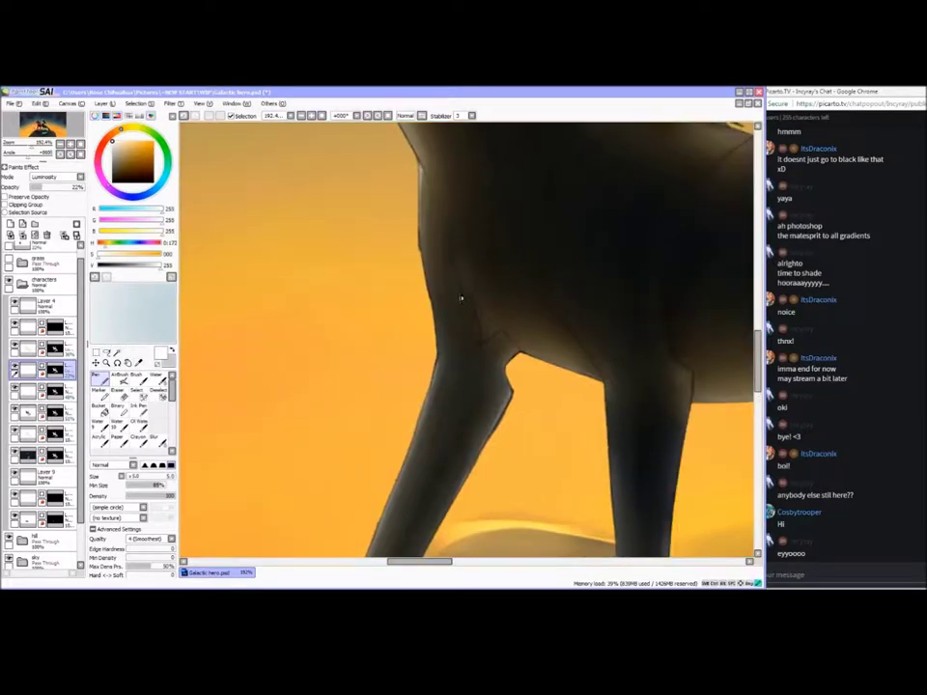
pyautogui.moveTo(461, 284)
pyautogui.mouseDown()
pyautogui.moveTo(450, 256)
pyautogui.moveTo(468, 287)
pyautogui.moveTo(461, 278)
pyautogui.moveTo(382, 278)
pyautogui.mouseUp()
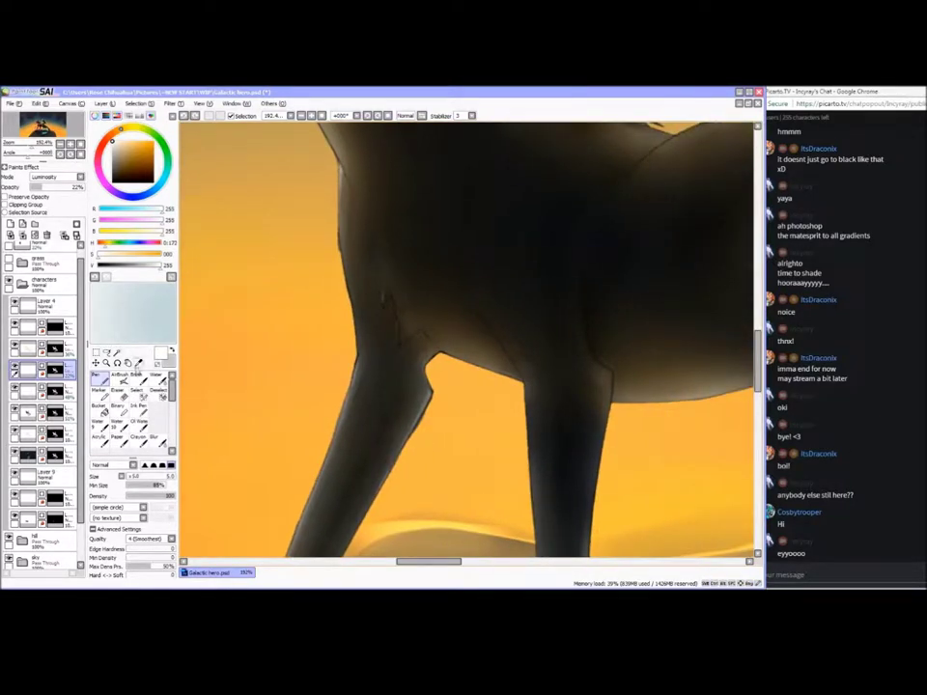
pyautogui.press('e')
pyautogui.click(103, 380)
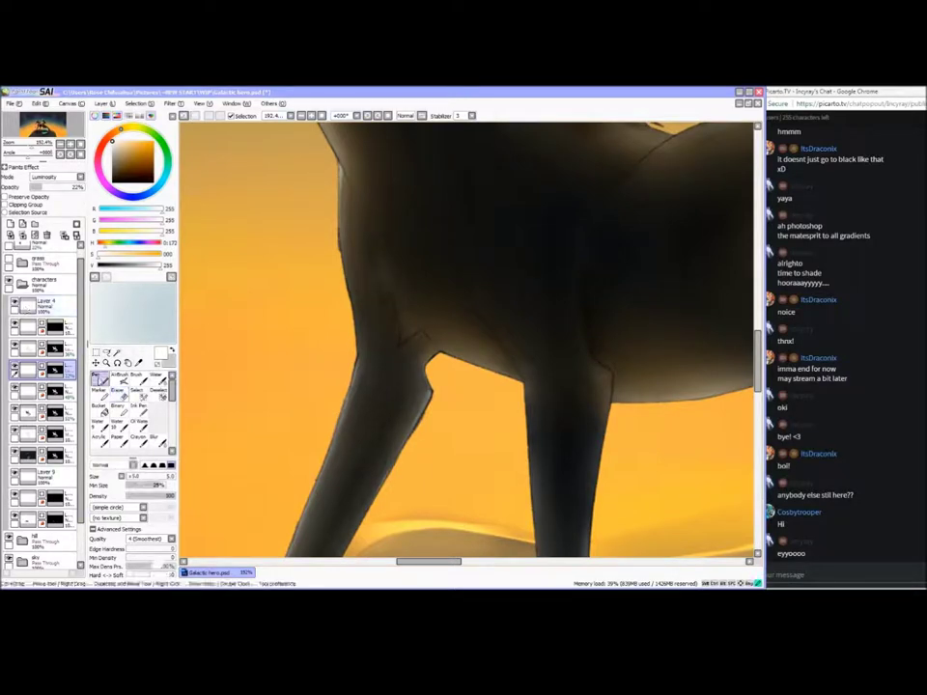
pyautogui.moveTo(465, 360); pyautogui.dragTo(521, 380)
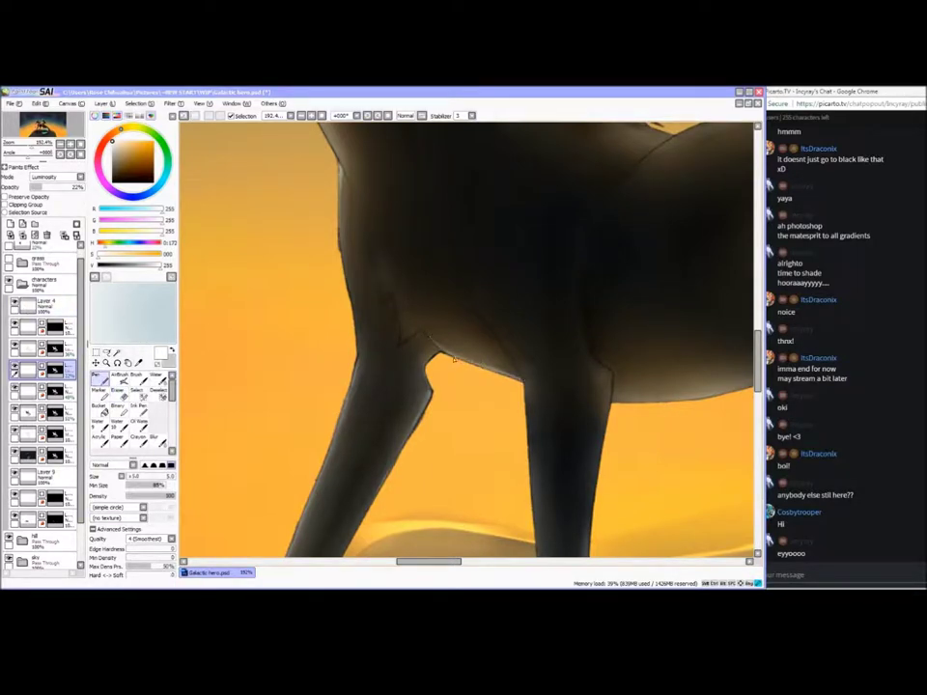
pyautogui.press('b')
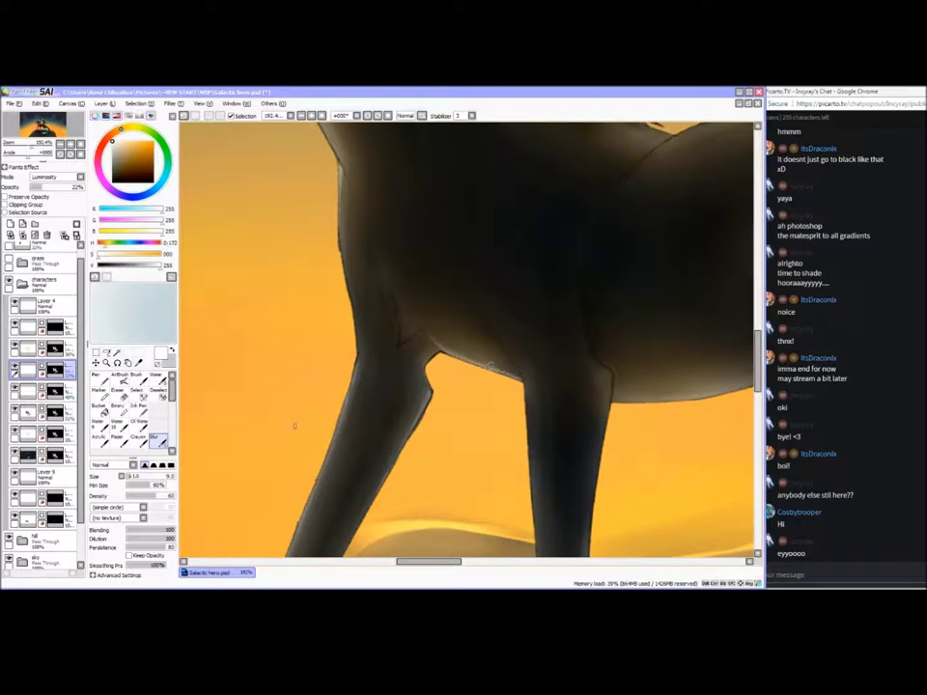
pyautogui.press('n')
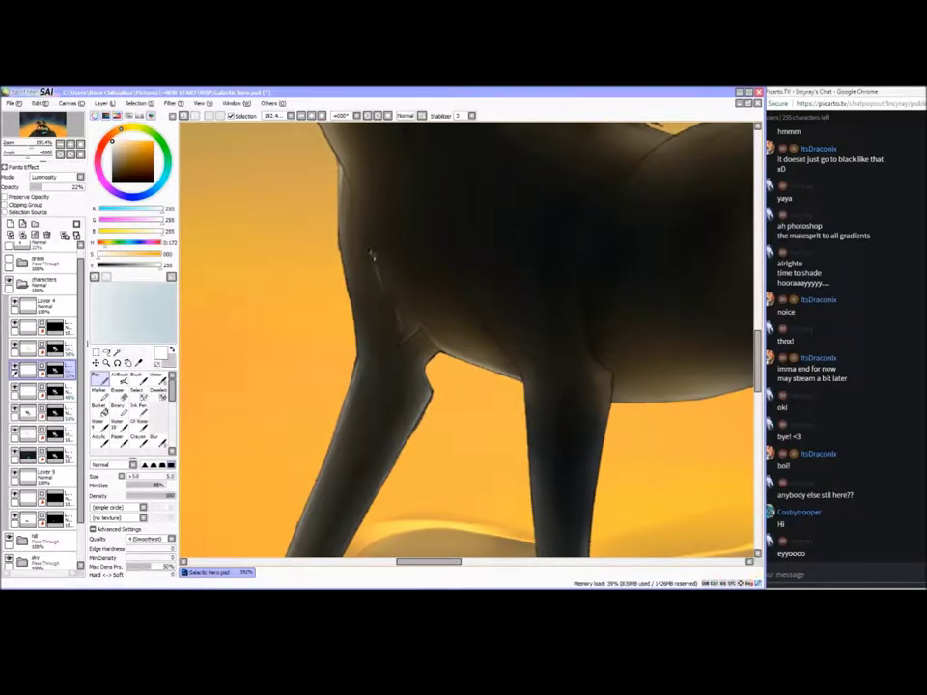
# Add a white highlight at the front of the wolf's chest below the neck and blur it
pyautogui.scroll(3, 368, 248)
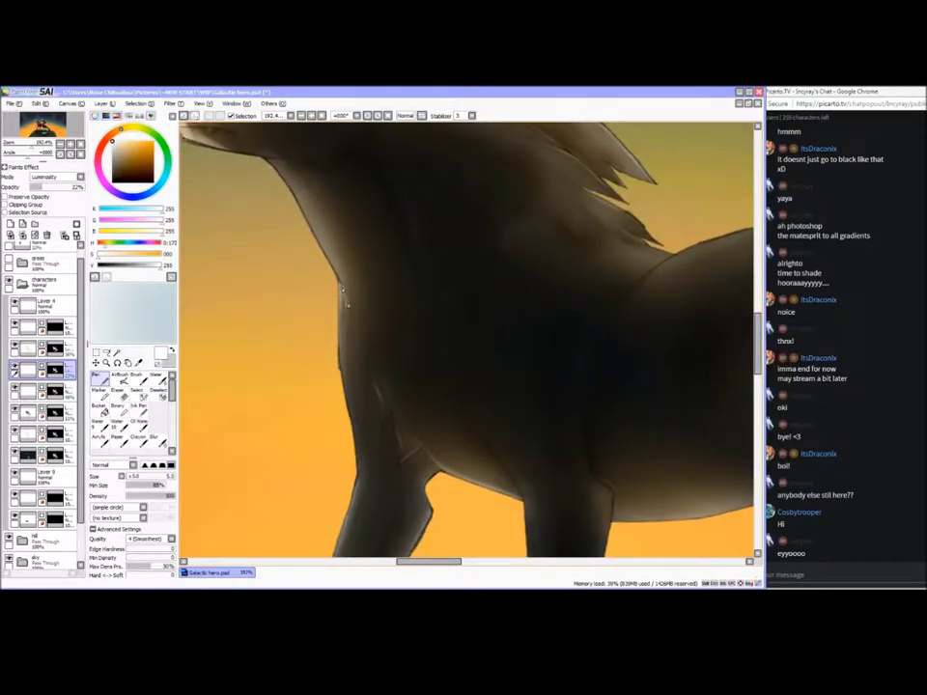
pyautogui.moveTo(340, 304)
pyautogui.mouseDown()
pyautogui.moveTo(343, 295)
pyautogui.moveTo(344, 312)
pyautogui.mouseUp()
pyautogui.press('b')
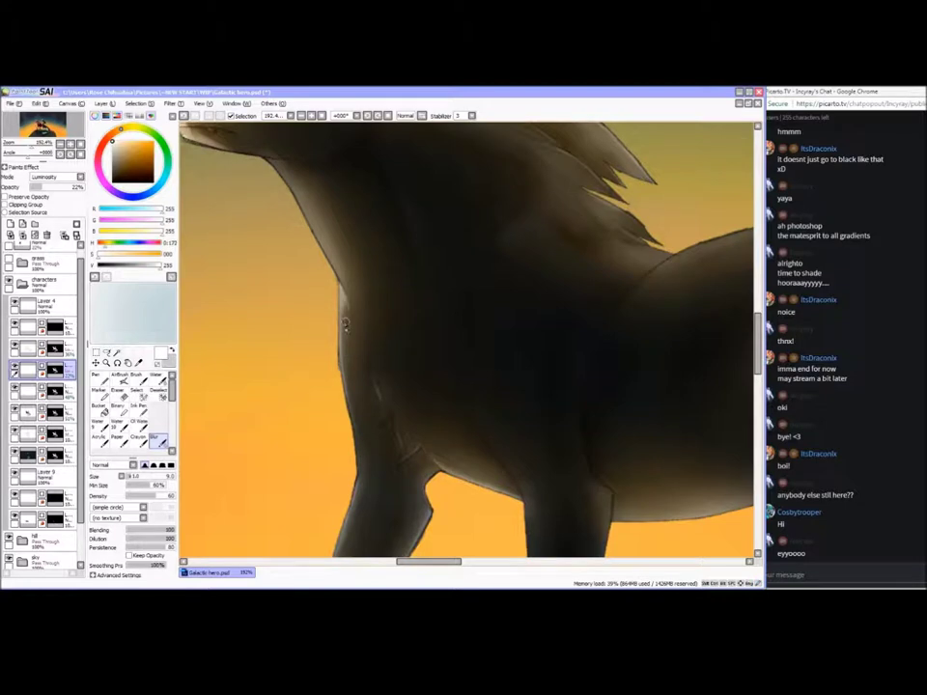
pyautogui.press('n')
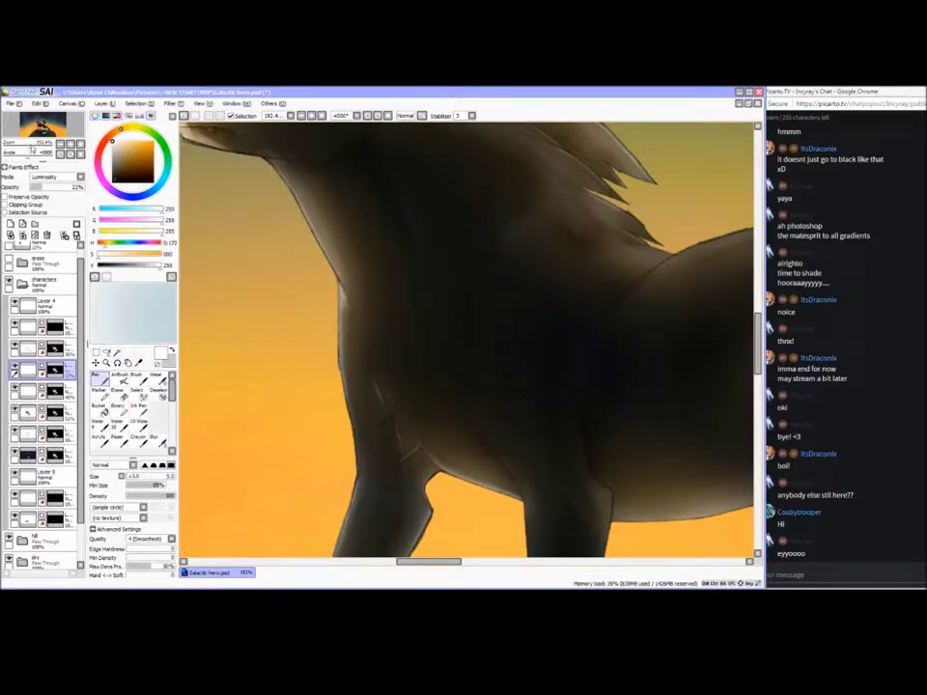
# Add faint white highlights on the neck and shoulder and blur the spot below the mane at size 25
pyautogui.scroll(2, 640, 231)
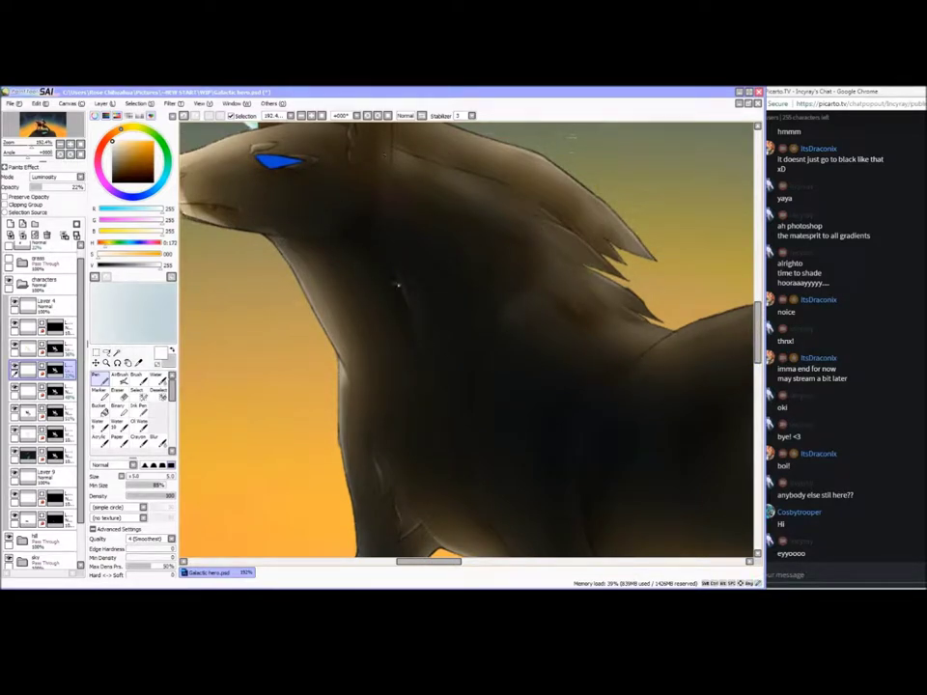
pyautogui.scroll(-2, 532, 223)
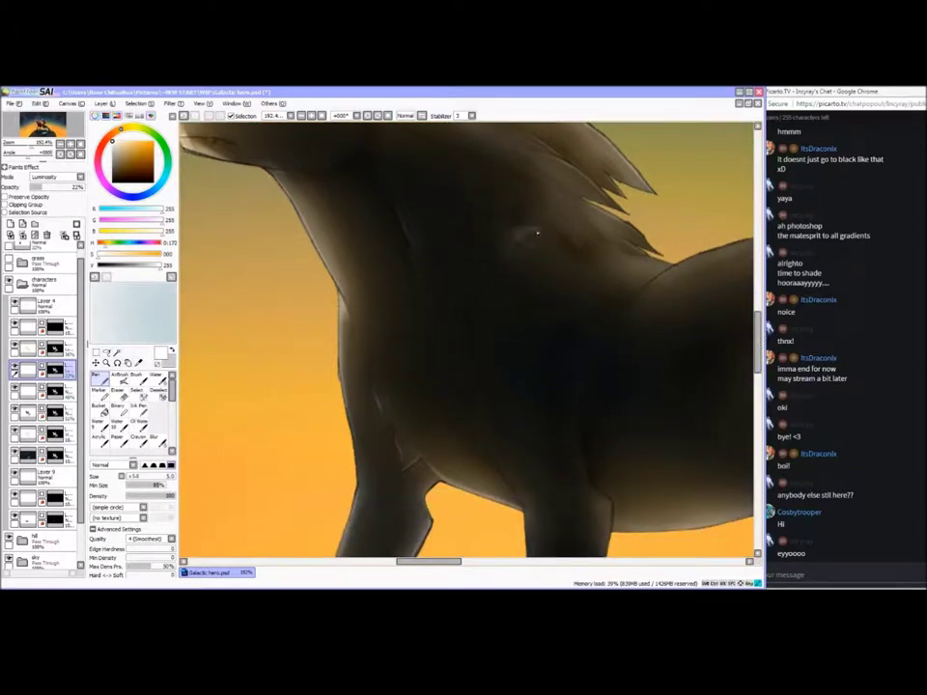
pyautogui.click(157, 441)
pyautogui.moveTo(542, 234); pyautogui.dragTo(528, 242)
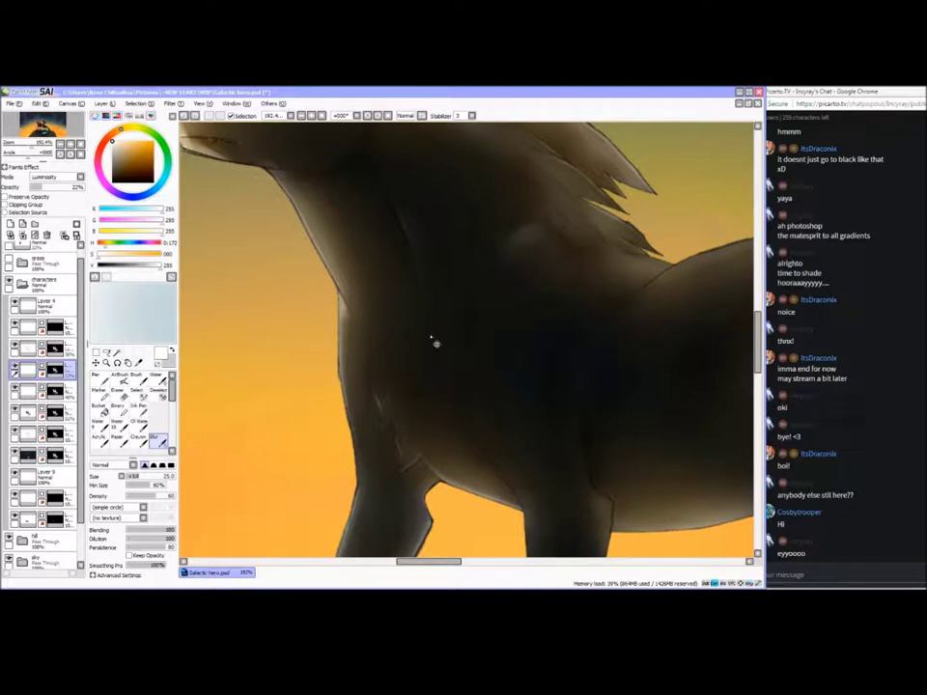
# Trace a white Pen highlight along the upper edge of the limb rising from the wolf's back
pyautogui.click(101, 380)
pyautogui.moveTo(446, 561); pyautogui.dragTo(478, 573)
pyautogui.moveTo(369, 255)
pyautogui.mouseDown()
pyautogui.moveTo(386, 267)
pyautogui.moveTo(527, 218)
pyautogui.mouseUp()
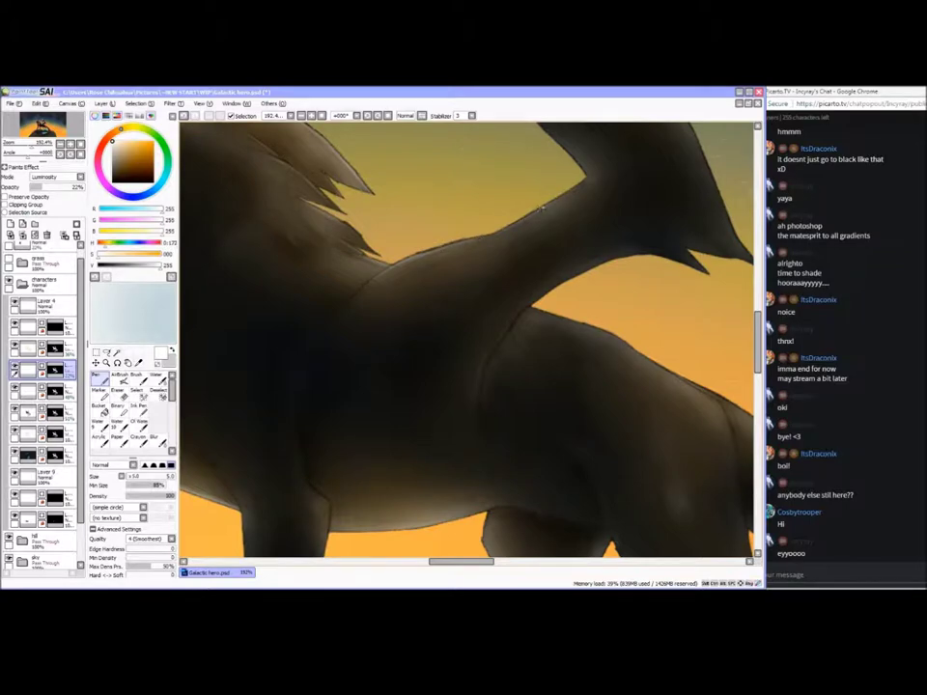
# Rotate the canvas to -23° and highlight the raised limb's outer edge along the cyan cuff and forearm
pyautogui.hscroll(3, 606, 227)
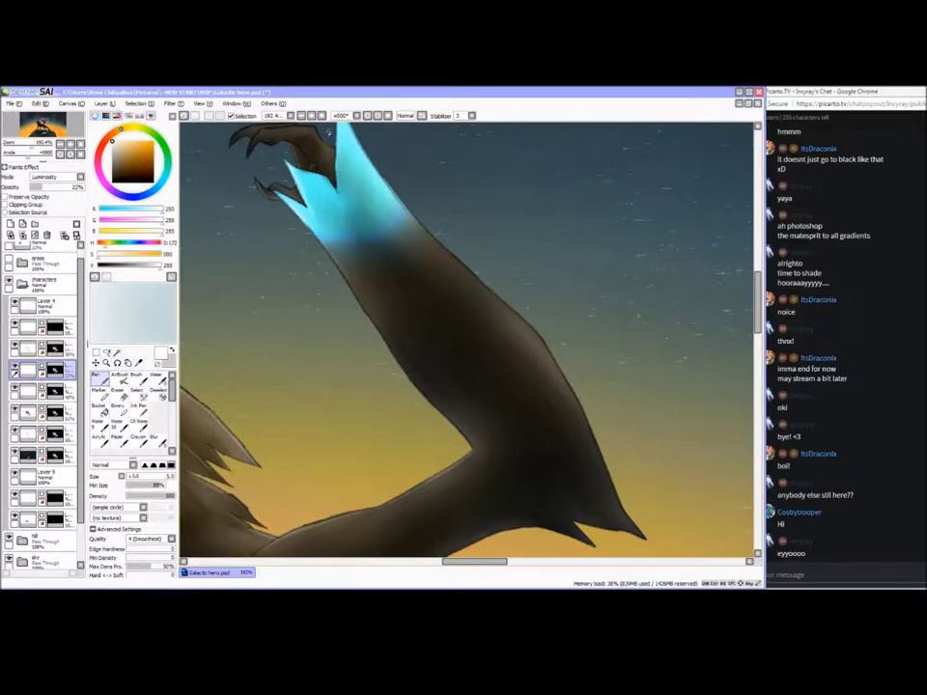
pyautogui.moveTo(351, 499); pyautogui.dragTo(439, 560)
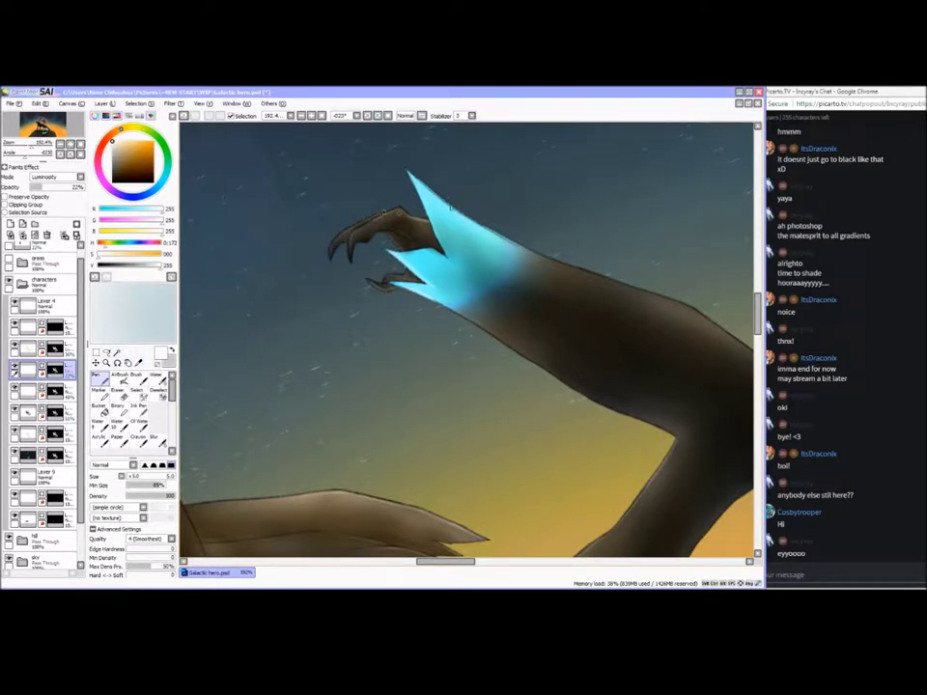
pyautogui.moveTo(445, 202); pyautogui.dragTo(526, 250)
pyautogui.moveTo(445, 561); pyautogui.dragTo(471, 561)
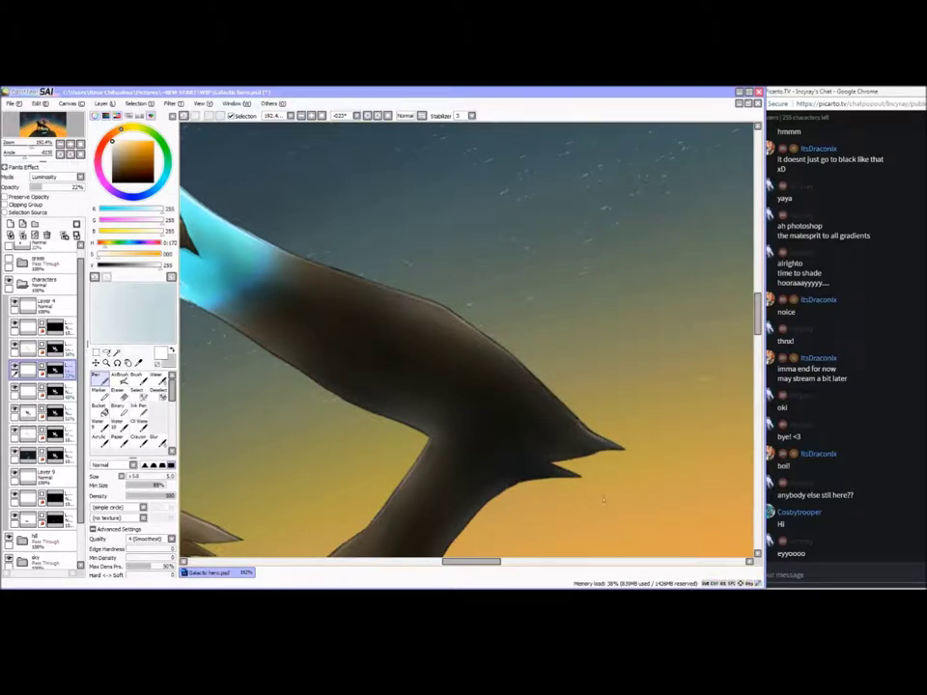
# Rotate the canvas to -91° and highlight the raised limb's edge from the elbow tufts toward the back
pyautogui.moveTo(468, 495); pyautogui.dragTo(468, 356)
pyautogui.moveTo(25, 158); pyautogui.dragTo(15, 158)
pyautogui.hotkey('ctrl', 'z')
pyautogui.moveTo(487, 302); pyautogui.dragTo(517, 376)
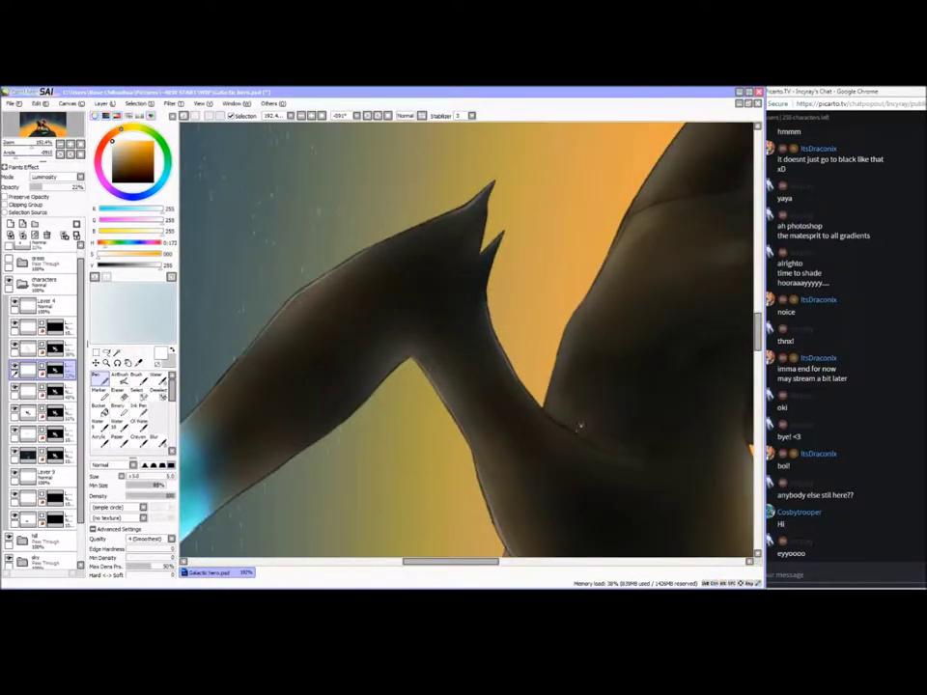
# Rotate the canvas to -135° and trace a white highlight along the wolf's rump edge beside the raised limb's base
pyautogui.moveTo(575, 426); pyautogui.dragTo(445, 426)
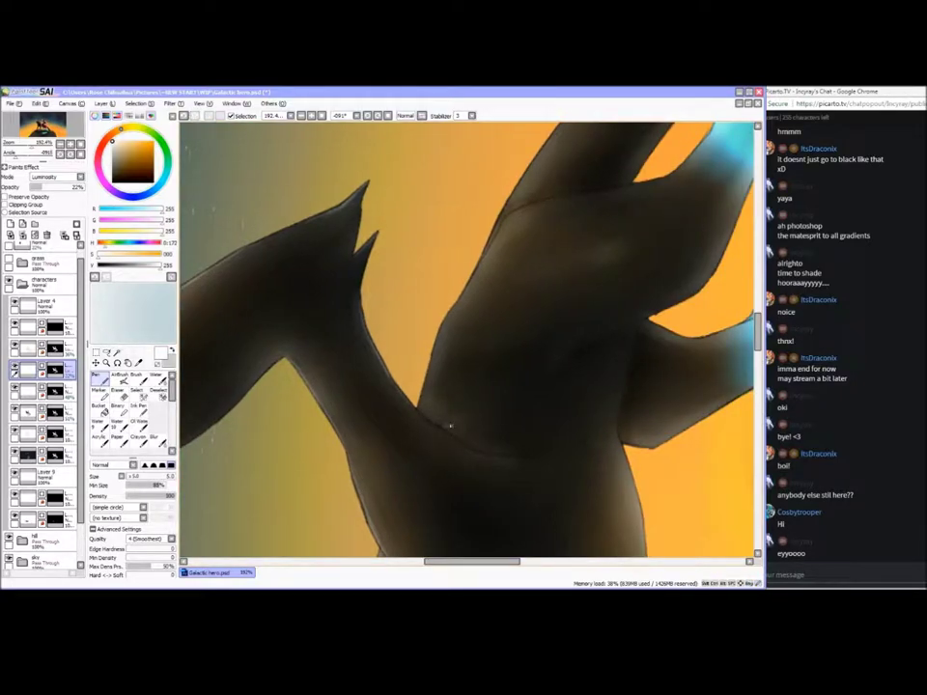
pyautogui.moveTo(15, 158); pyautogui.dragTo(9, 159)
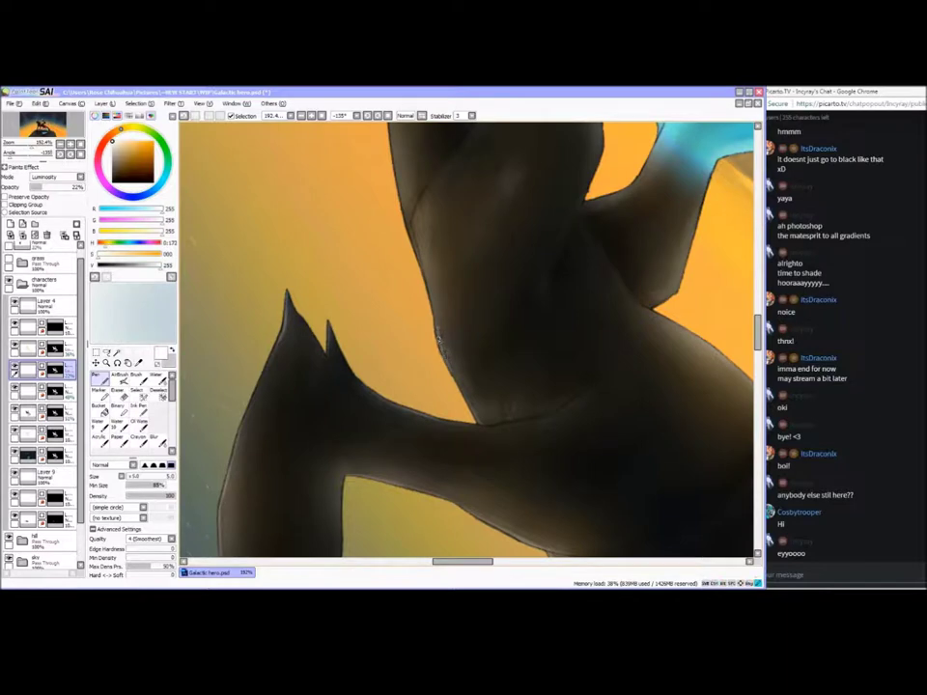
pyautogui.moveTo(435, 311); pyautogui.dragTo(439, 344)
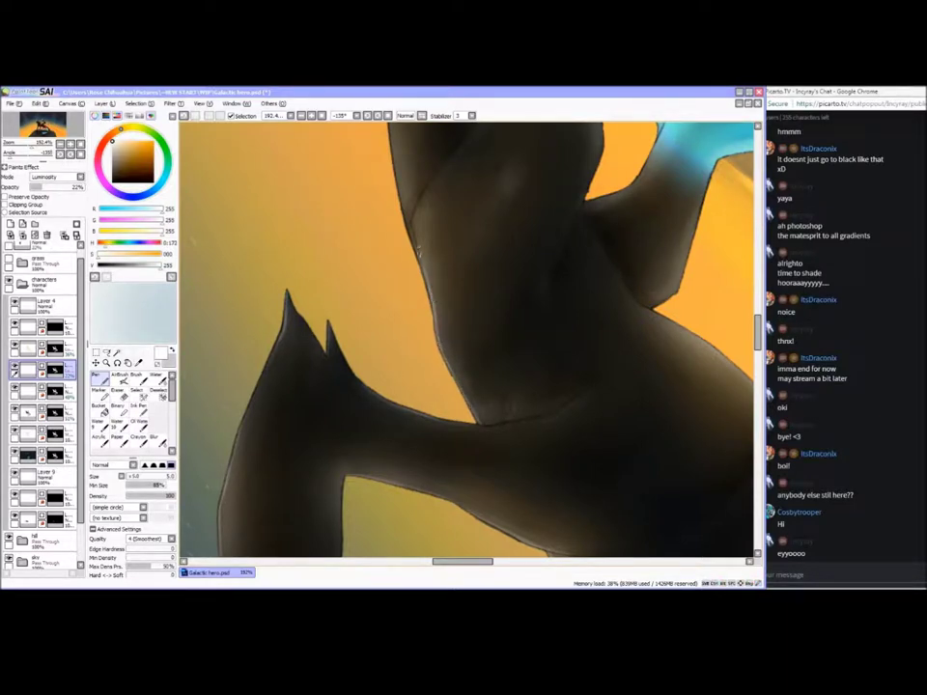
pyautogui.moveTo(413, 227); pyautogui.dragTo(413, 251)
# Reset the canvas rotation and trace a white highlight down the front crease of the near thigh
pyautogui.press('e')
pyautogui.press('n')
pyautogui.press('Home')
pyautogui.moveTo(349, 372); pyautogui.dragTo(491, 308)
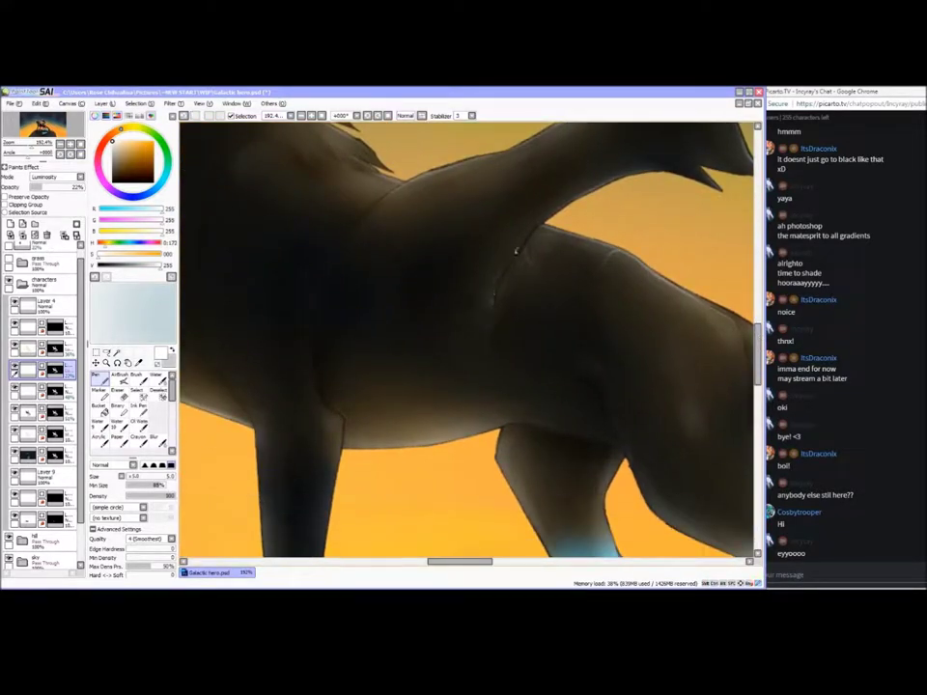
# Trace white Pen highlights along the chest's lower edge and the crease above the near front leg
pyautogui.moveTo(448, 562); pyautogui.dragTo(432, 562)
pyautogui.press('super')
pyautogui.press('super')
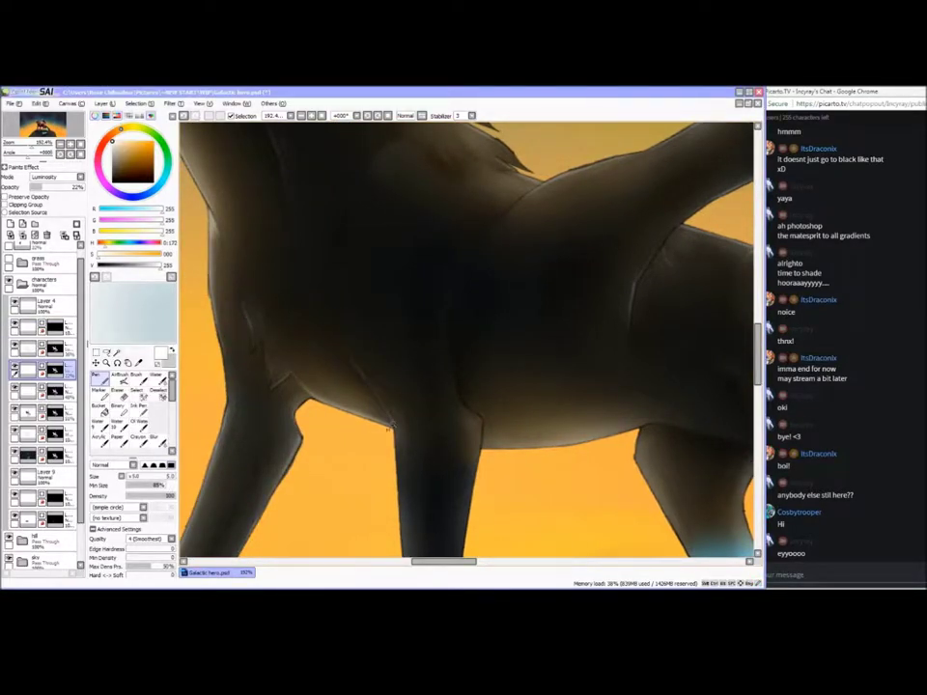
pyautogui.press('e')
pyautogui.press('n')
# Rotate the canvas to -41° and highlight the near front leg's rear edge from the elbow toward the paw
pyautogui.moveTo(481, 418)
pyautogui.mouseDown()
pyautogui.moveTo(481, 451)
pyautogui.moveTo(480, 244)
pyautogui.moveTo(413, 262)
pyautogui.mouseUp()
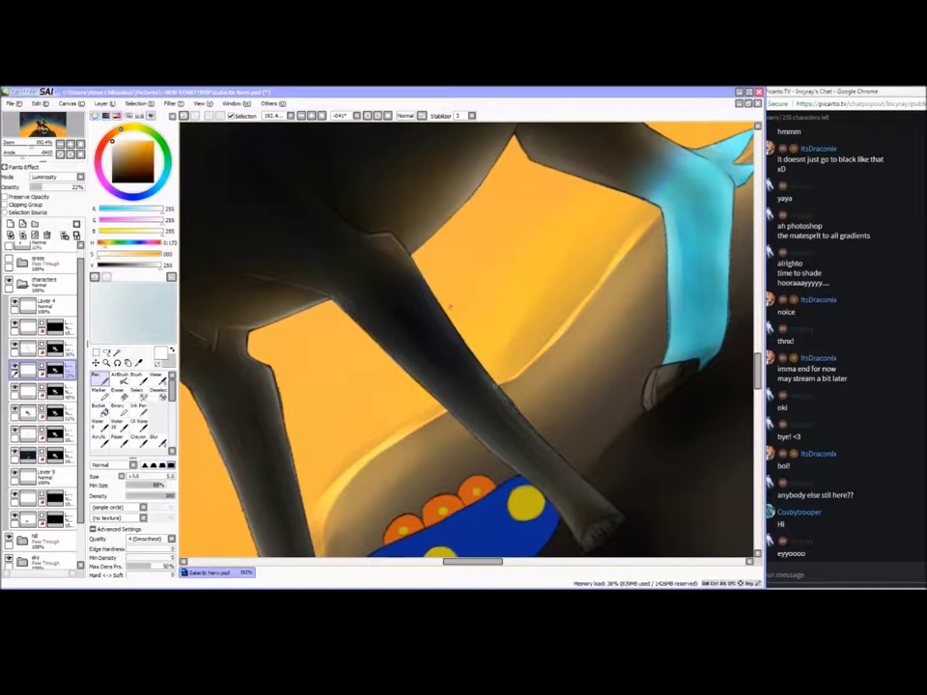
pyautogui.moveTo(564, 462); pyautogui.dragTo(563, 271)
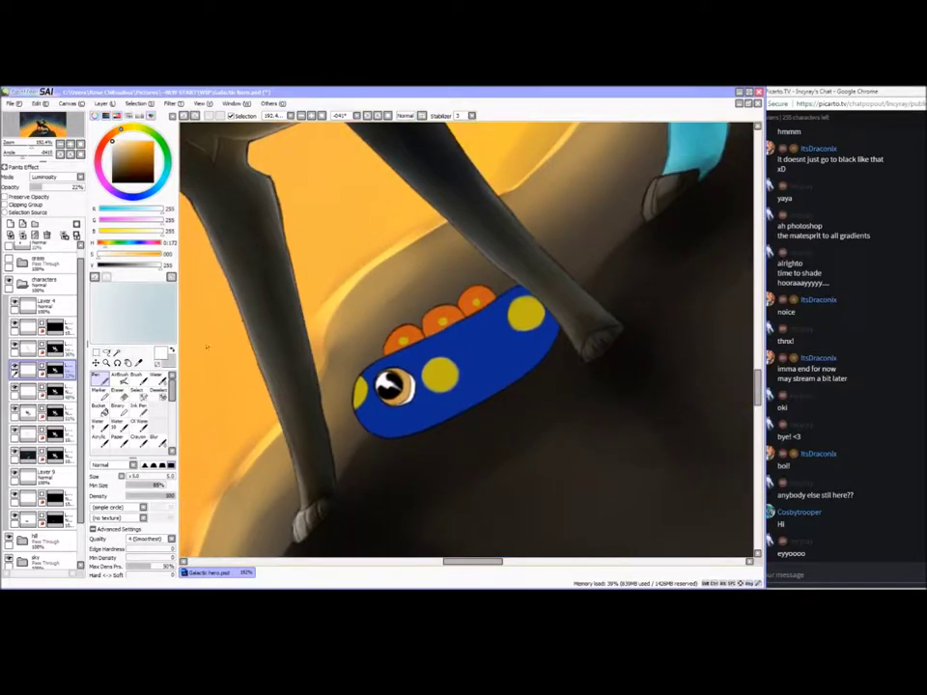
pyautogui.press('Home')
# Soften the near front paw's highlights with Blur and trace white highlights on the far hind paw's toes
pyautogui.moveTo(561, 423); pyautogui.dragTo(383, 423)
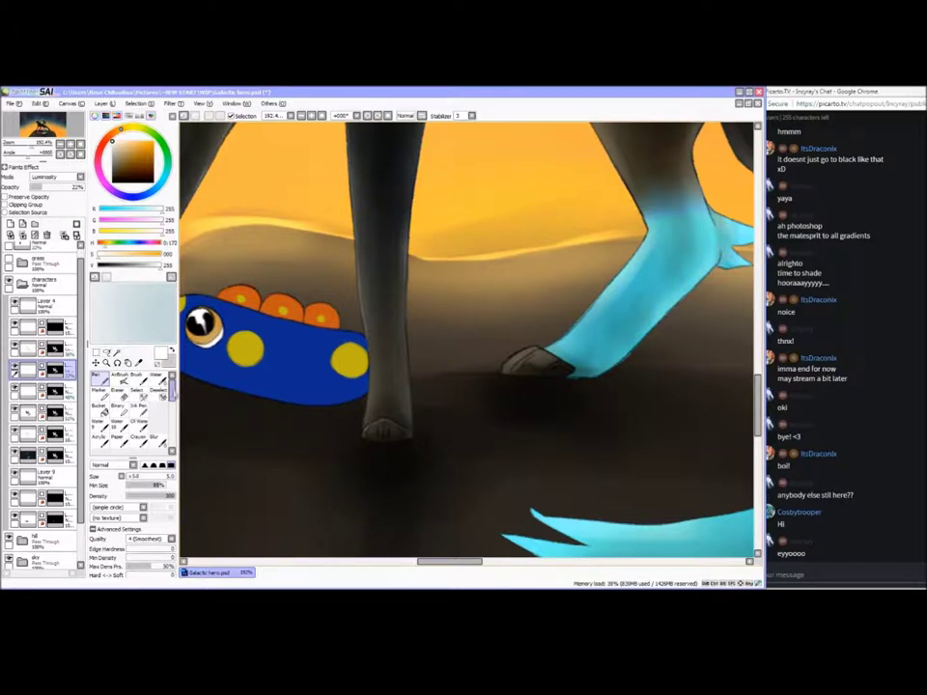
pyautogui.click(157, 441)
pyautogui.press('n')
pyautogui.moveTo(453, 560); pyautogui.dragTo(469, 561)
pyautogui.moveTo(374, 371)
pyautogui.mouseDown()
pyautogui.moveTo(380, 360)
pyautogui.moveTo(416, 356)
pyautogui.mouseUp()
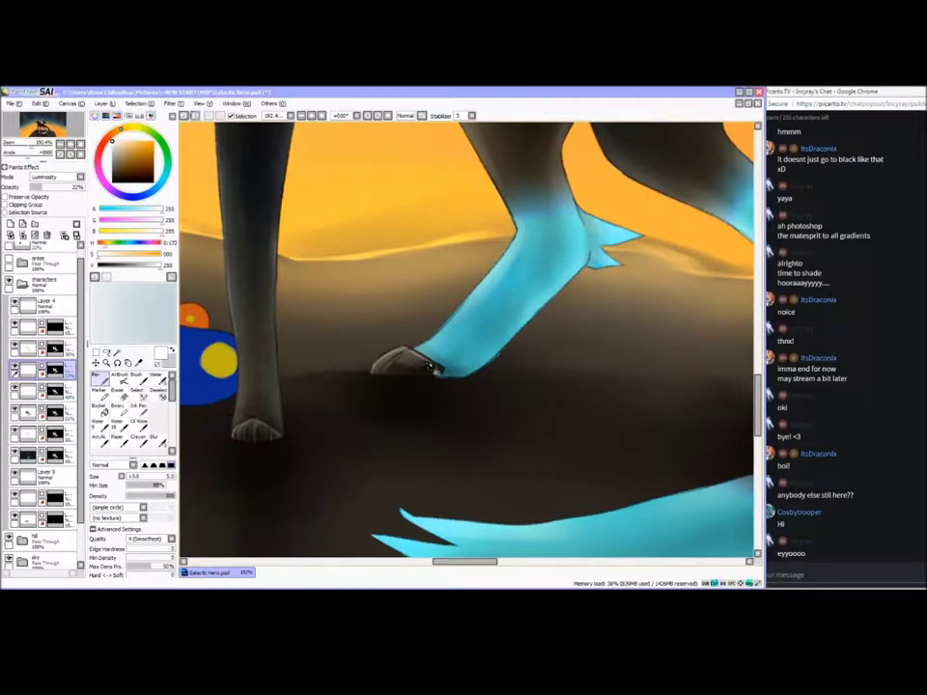
pyautogui.moveTo(403, 366)
pyautogui.mouseDown()
pyautogui.moveTo(412, 352)
pyautogui.moveTo(386, 368)
pyautogui.mouseUp()
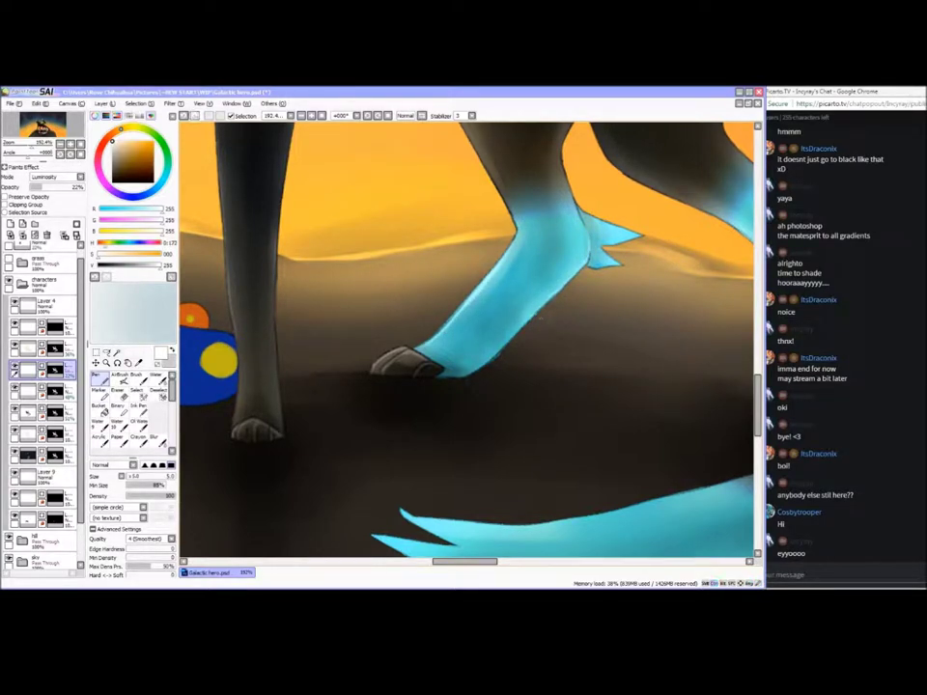
# Trace white highlights along the far hind leg's edges from the belly toward the cyan cuff
pyautogui.moveTo(559, 165); pyautogui.dragTo(455, 339)
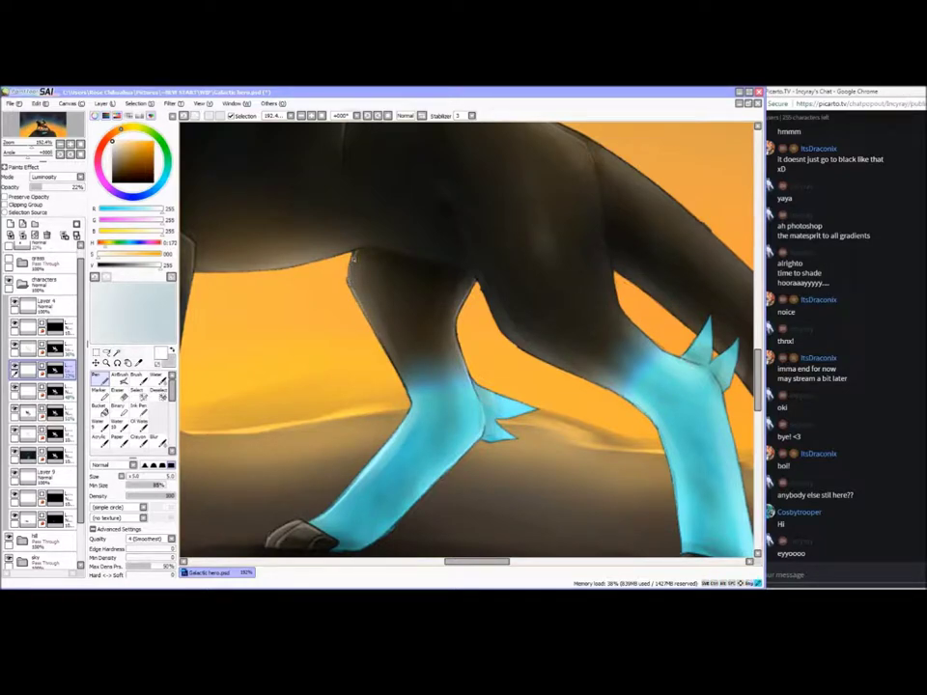
pyautogui.click(38, 586)
pyautogui.hotkey('alt', 'Tab')
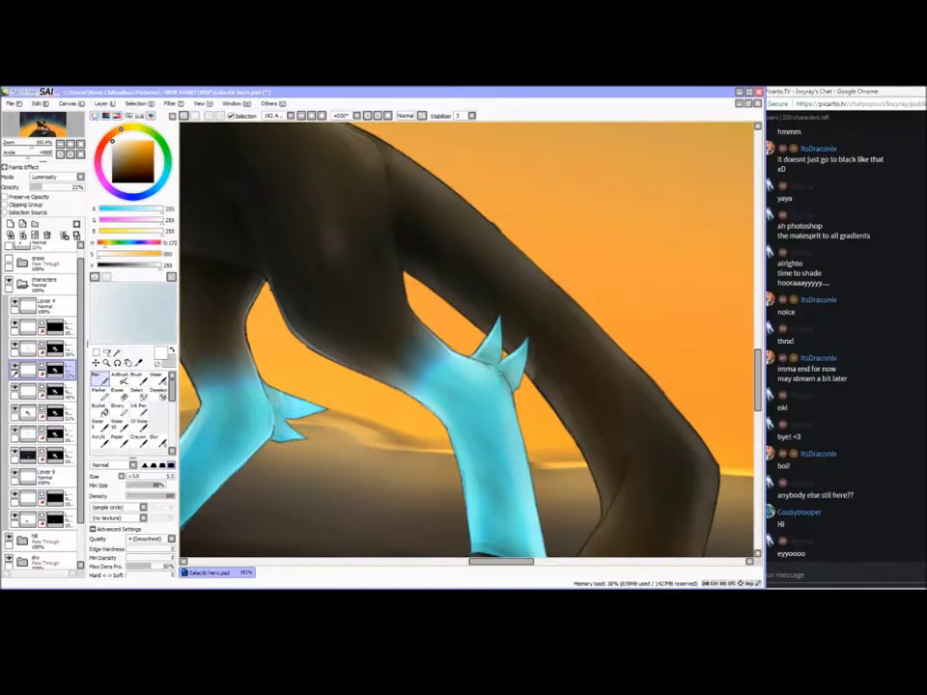
# Highlight the near hind leg's cyan edge and redo the highlight stroke on the paw's front toe
pyautogui.scroll(-3, 466, 331)
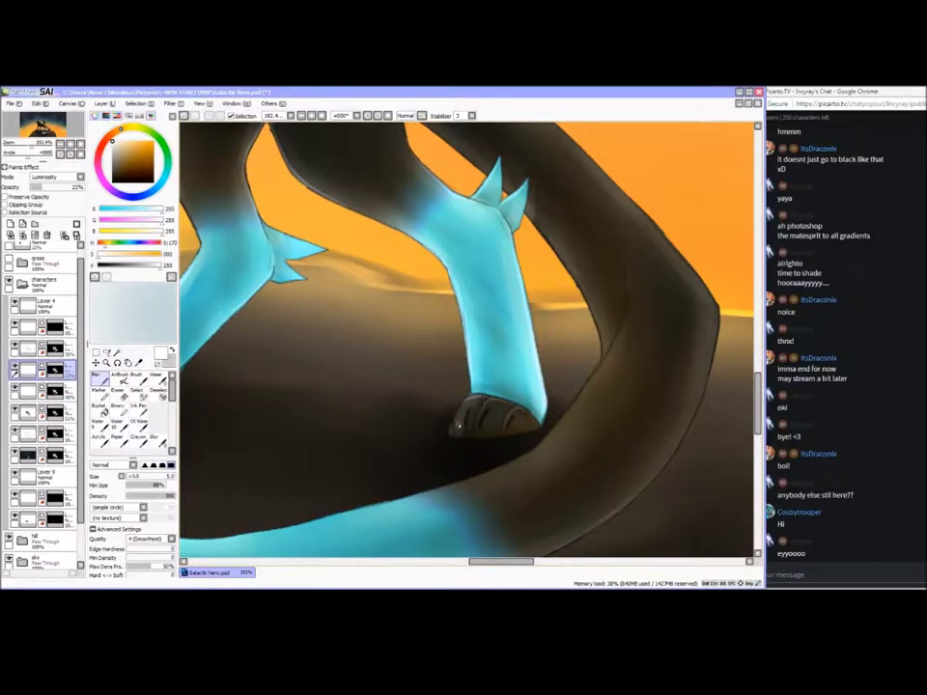
pyautogui.hotkey('ctrl', 'z')
pyautogui.moveTo(463, 408); pyautogui.dragTo(455, 435)
# Rotate the canvas to -120° and trace a blurred white highlight along the belly edge between the hind and front legs
pyautogui.moveTo(705, 480); pyautogui.dragTo(581, 488)
pyautogui.moveTo(362, 155); pyautogui.dragTo(354, 305)
pyautogui.moveTo(525, 561); pyautogui.dragTo(510, 562)
pyautogui.moveTo(756, 392); pyautogui.dragTo(756, 374)
pyautogui.moveTo(506, 561); pyautogui.dragTo(466, 572)
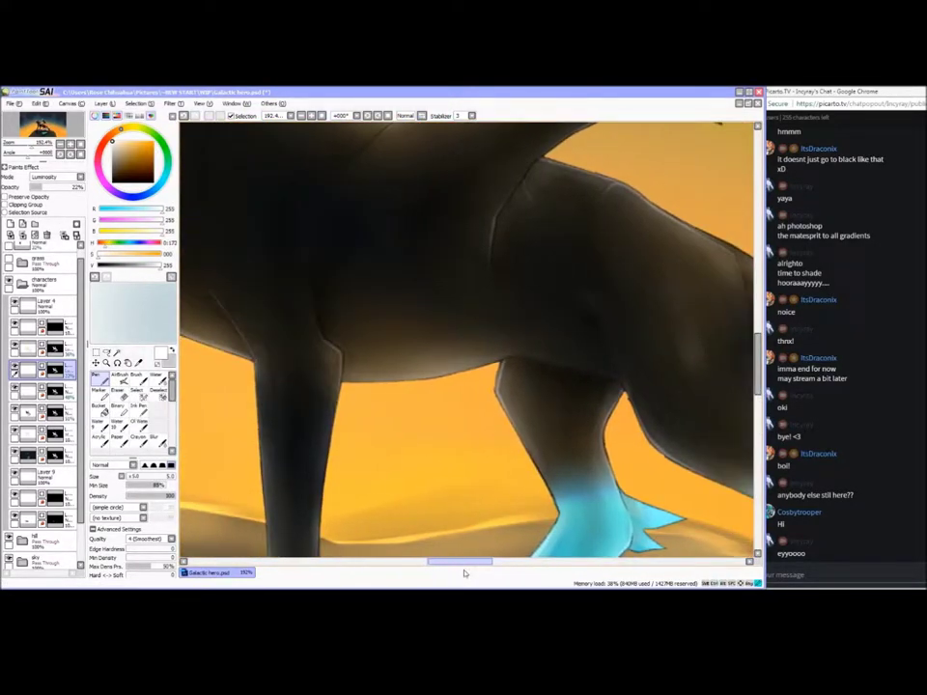
pyautogui.press('Delete')
pyautogui.press('Delete')
pyautogui.press('Delete')
pyautogui.press('Delete')
pyautogui.press('Delete')
pyautogui.press('Delete')
pyautogui.press('Delete')
pyautogui.press('Delete')
pyautogui.moveTo(453, 291)
pyautogui.mouseDown()
pyautogui.moveTo(531, 369)
pyautogui.moveTo(566, 424)
pyautogui.moveTo(594, 169)
pyautogui.moveTo(594, 390)
pyautogui.mouseUp()
pyautogui.click(157, 440)
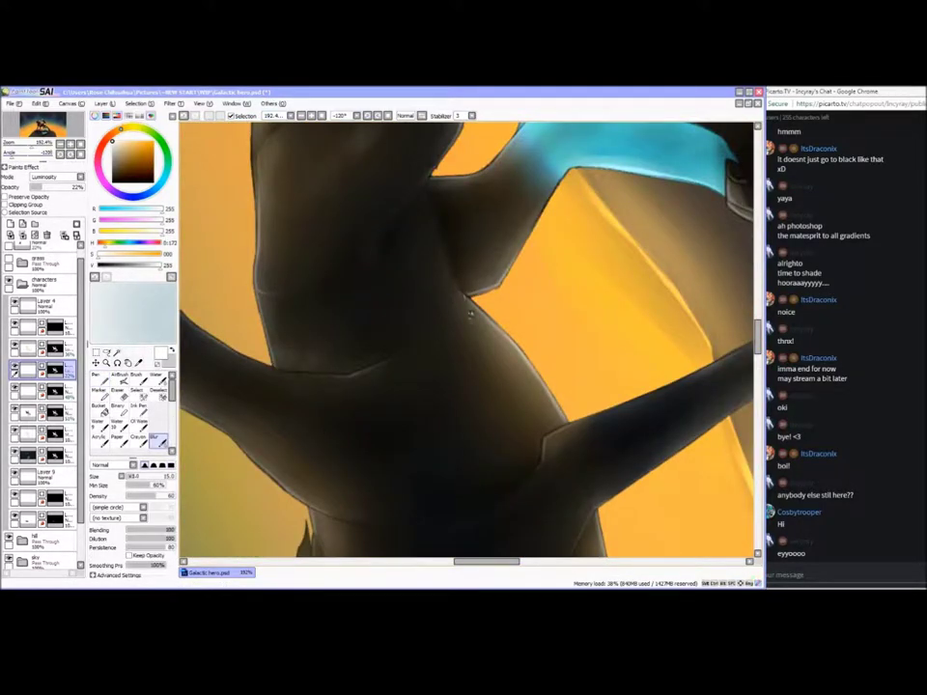
pyautogui.press('n')
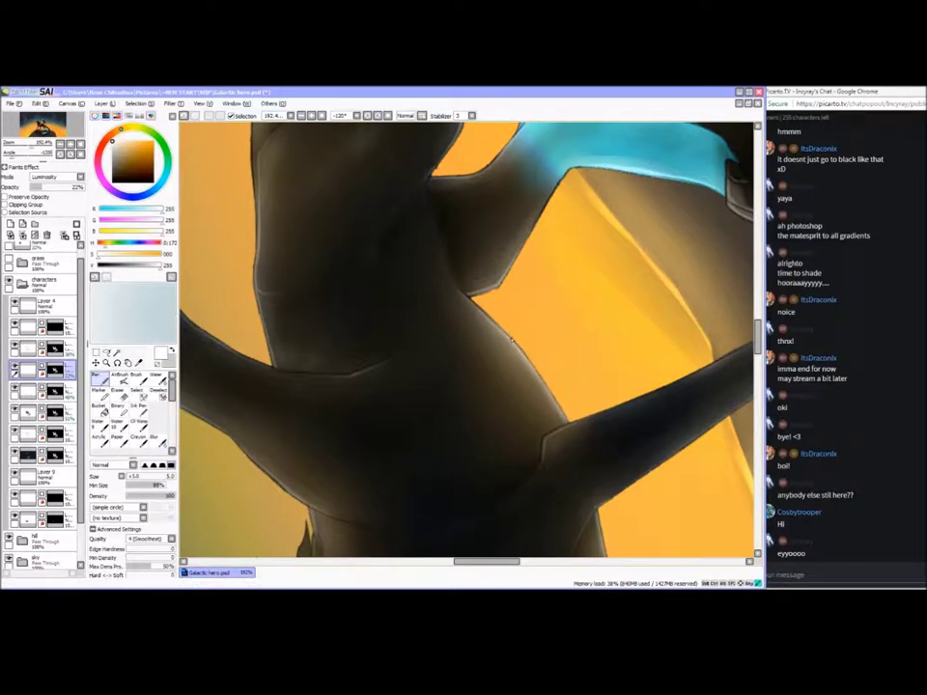
pyautogui.press('b')
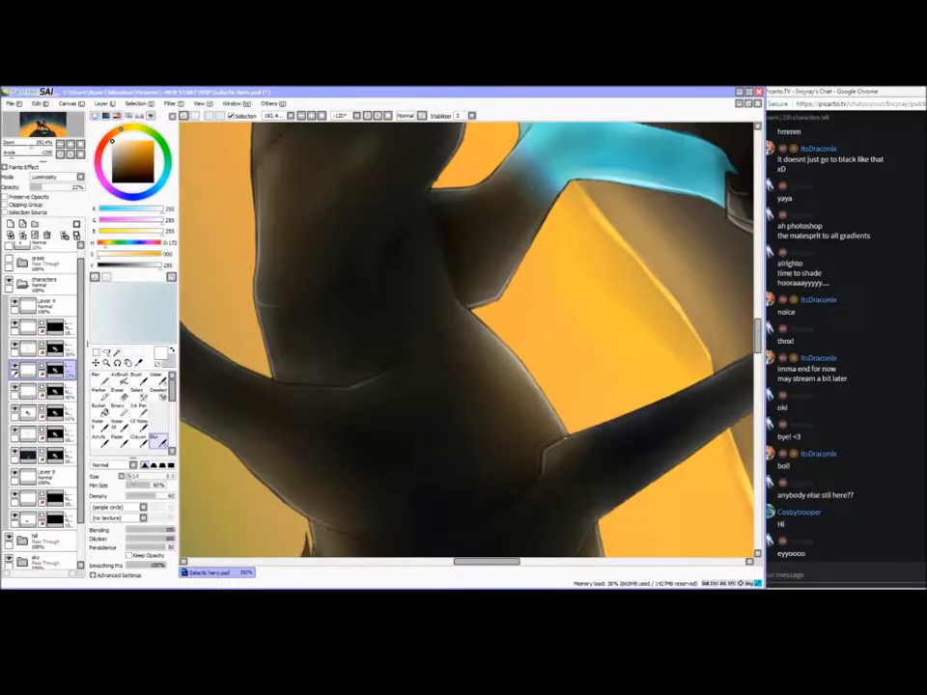
pyautogui.press('n')
pyautogui.moveTo(577, 445); pyautogui.dragTo(490, 444)
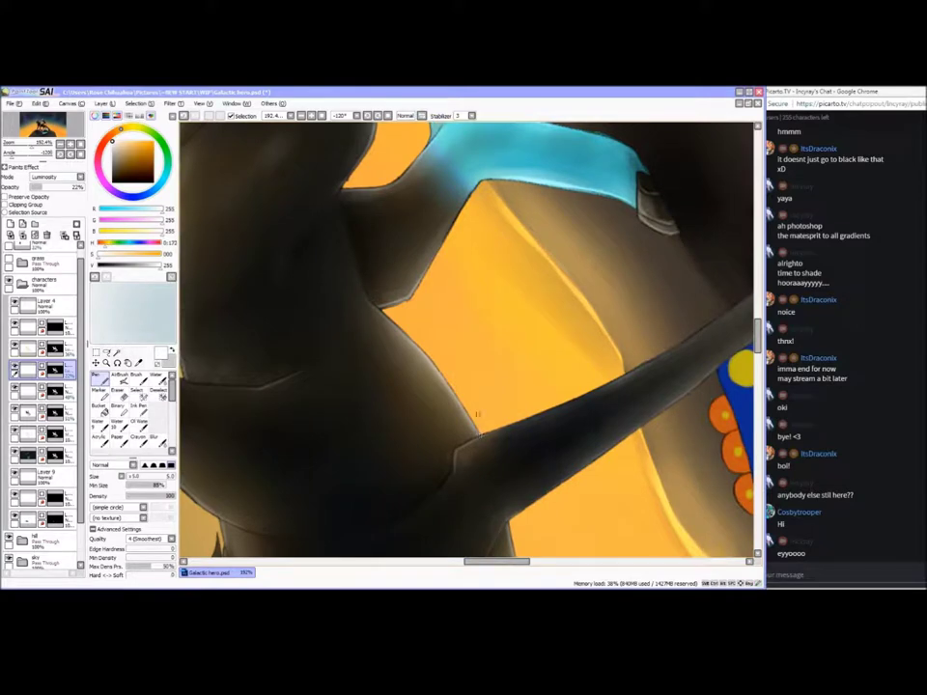
# Rotate the canvas to 31° and trace a white highlight along the tail's outer edge from the rump to the bend
pyautogui.click(81, 154)
pyautogui.moveTo(483, 562); pyautogui.dragTo(511, 567)
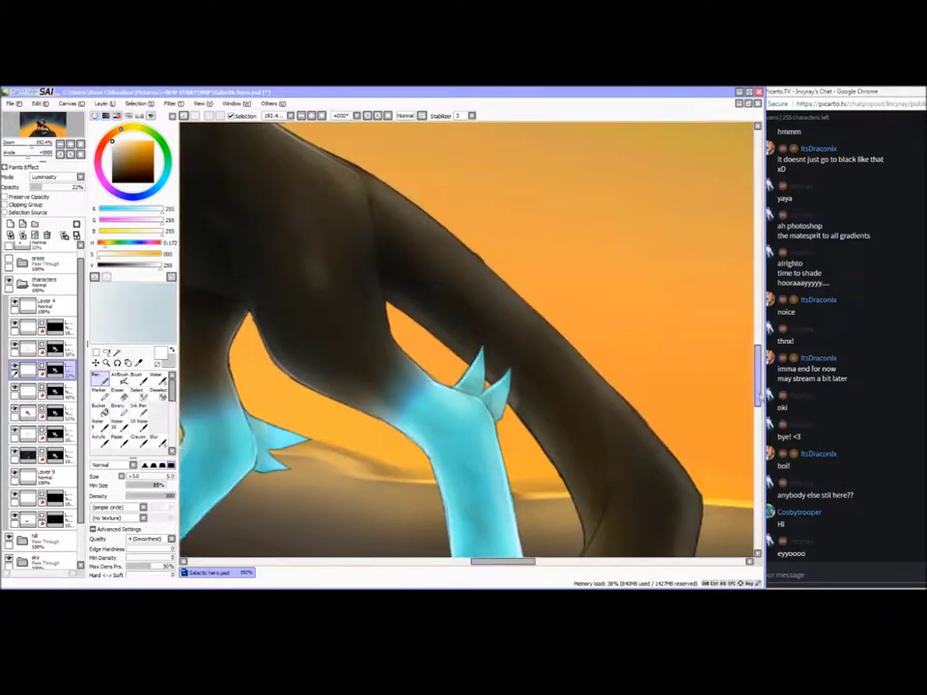
pyautogui.moveTo(758, 377); pyautogui.dragTo(757, 361)
pyautogui.moveTo(339, 262); pyautogui.dragTo(397, 207)
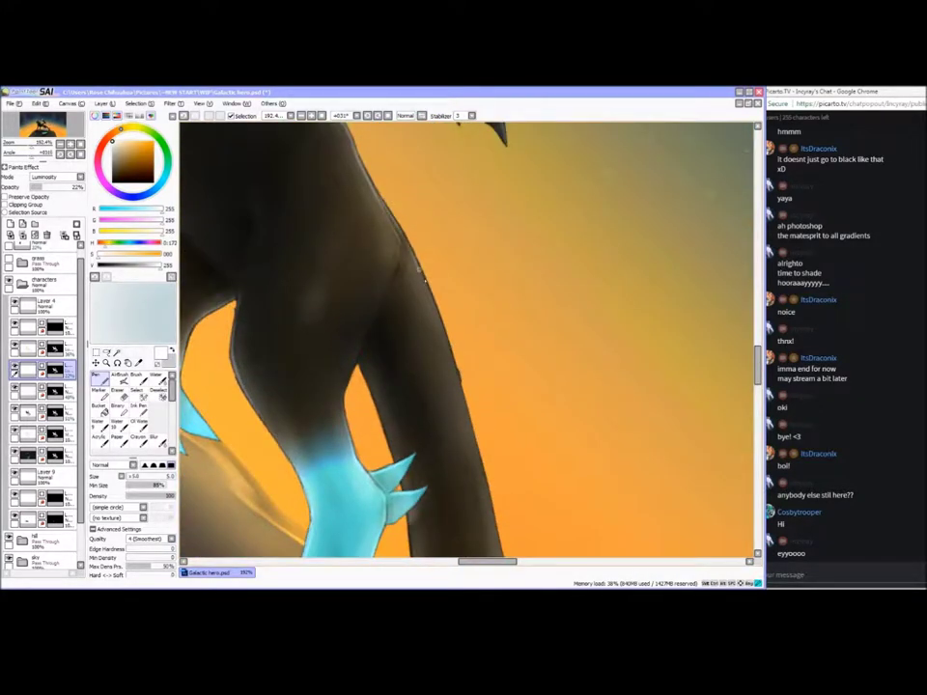
pyautogui.scroll(-3, 452, 223)
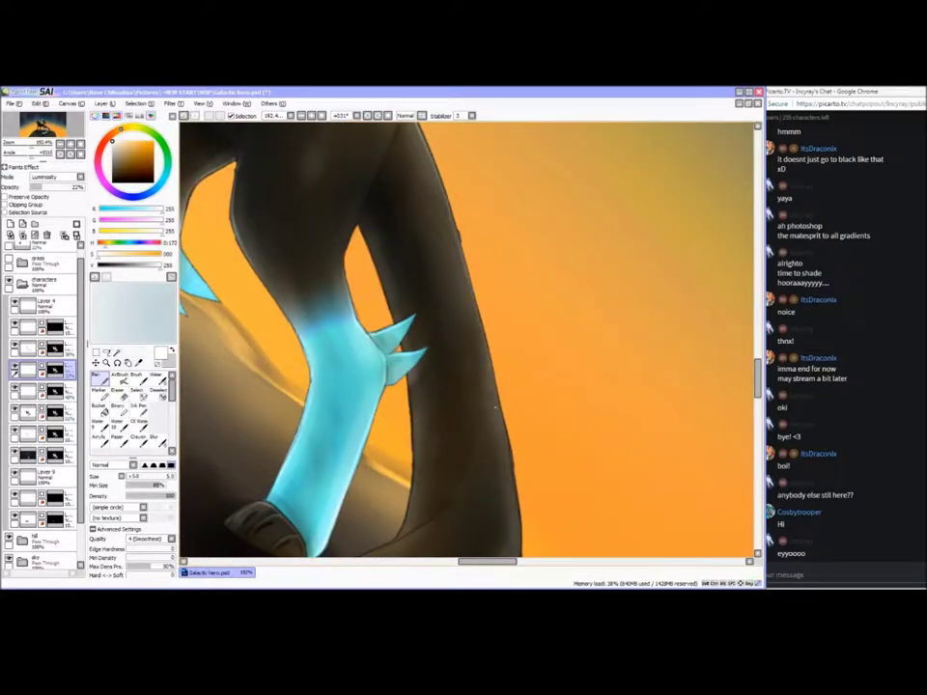
pyautogui.scroll(-4, 500, 413)
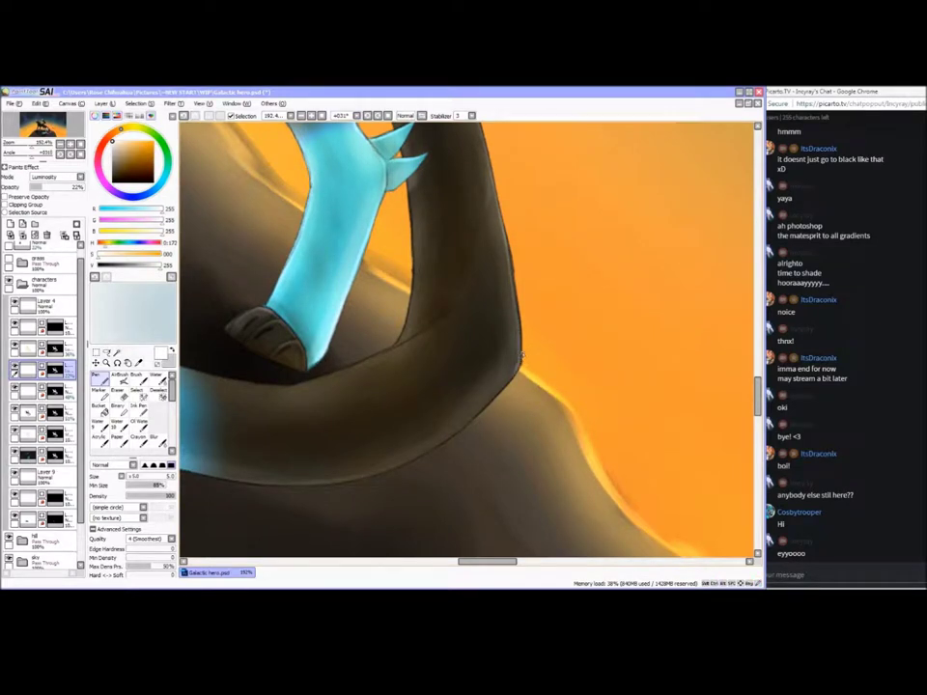
# Reset the canvas rotation and continue the white highlight along the outer edge of the tail's lower curve
pyautogui.press('Home')
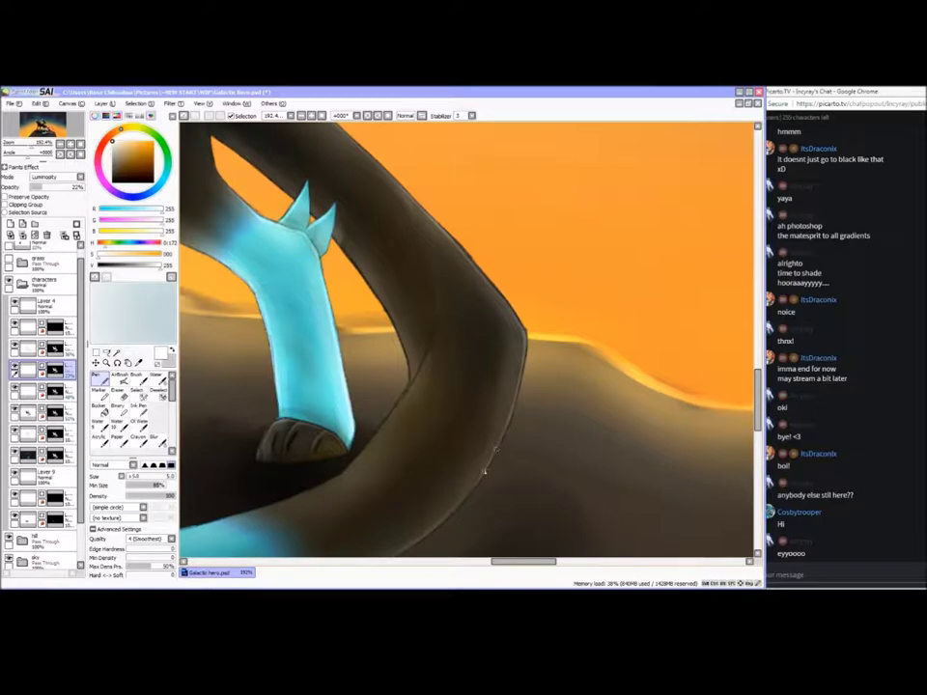
pyautogui.moveTo(632, 450); pyautogui.dragTo(631, 331)
pyautogui.moveTo(359, 517); pyautogui.dragTo(588, 487)
pyautogui.press('Home')
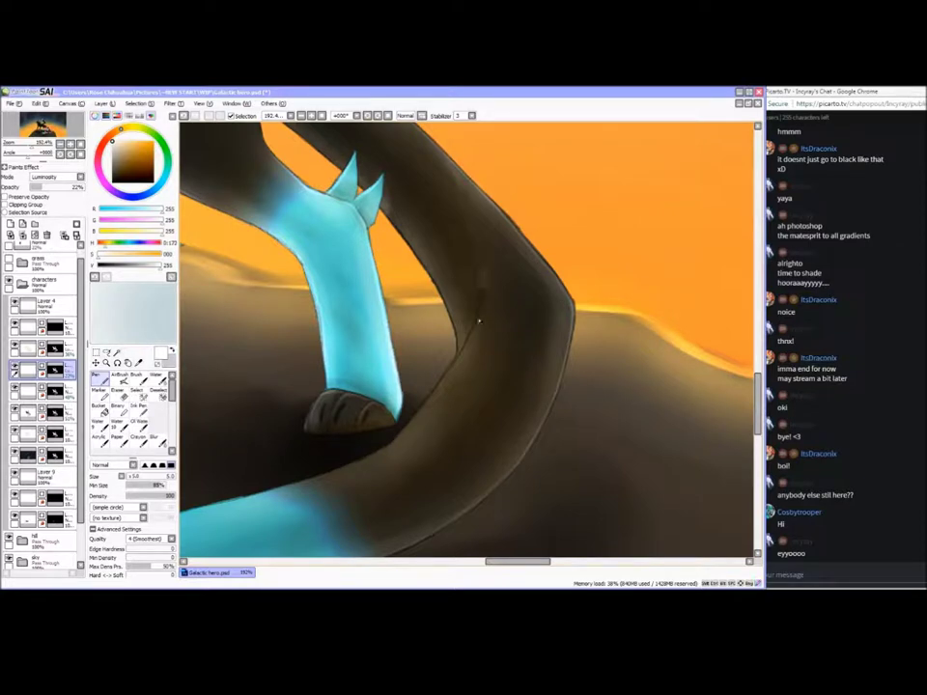
# Rotate the canvas to -91° and trace a highlight along the inner edge of the tail's bend, undoing unwanted strokes
pyautogui.hotkey('ctrl', 'z')
pyautogui.moveTo(484, 312)
pyautogui.mouseDown()
pyautogui.moveTo(467, 360)
pyautogui.moveTo(387, 450)
pyautogui.mouseUp()
pyautogui.hotkey('ctrl', 'z')
pyautogui.moveTo(502, 561); pyautogui.dragTo(474, 561)
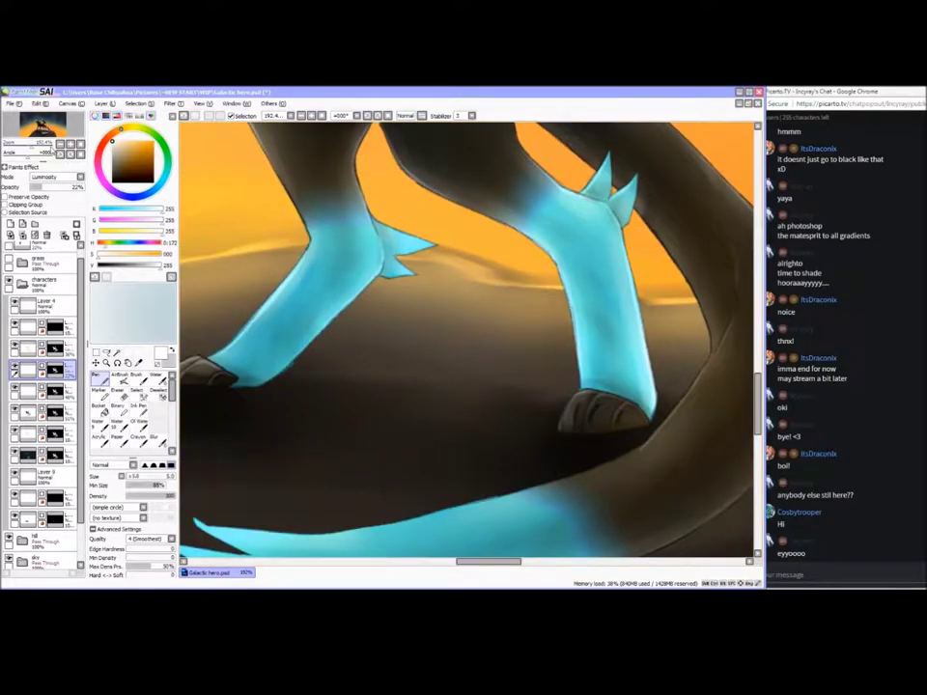
pyautogui.moveTo(27, 157); pyautogui.dragTo(15, 166)
pyautogui.moveTo(517, 561); pyautogui.dragTo(526, 560)
pyautogui.moveTo(757, 320); pyautogui.dragTo(757, 311)
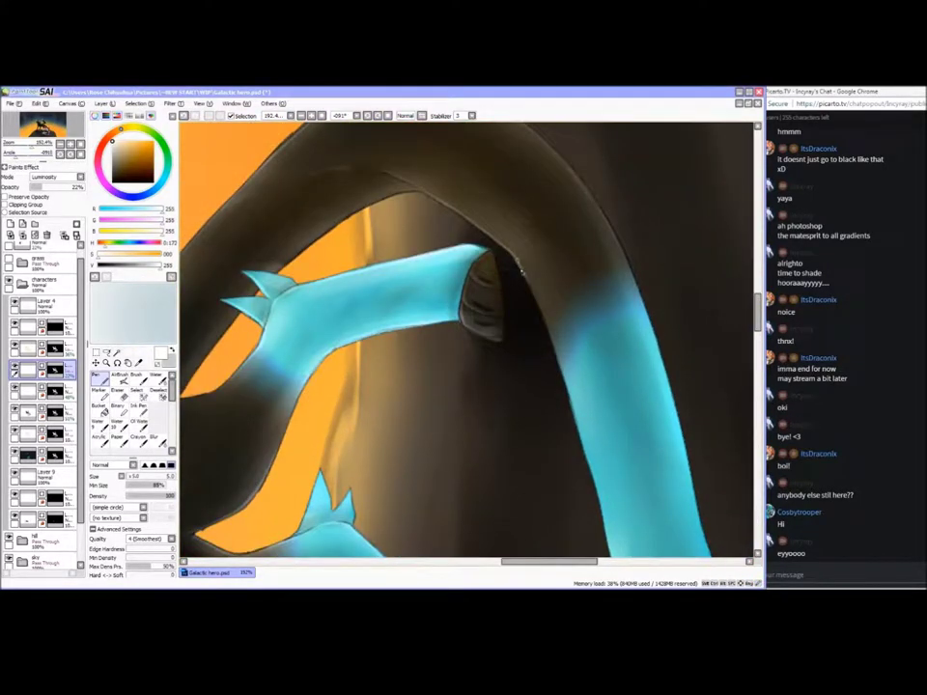
pyautogui.hotkey('ctrl', 'z')
pyautogui.moveTo(515, 256); pyautogui.dragTo(559, 355)
pyautogui.hotkey('ctrl', 'z')
# Trace a white highlight along the cyan tail section's inner edge down to the tip of its first tuft
pyautogui.moveTo(551, 563); pyautogui.dragTo(564, 562)
pyautogui.moveTo(485, 372); pyautogui.dragTo(522, 494)
pyautogui.moveTo(758, 330); pyautogui.dragTo(758, 346)
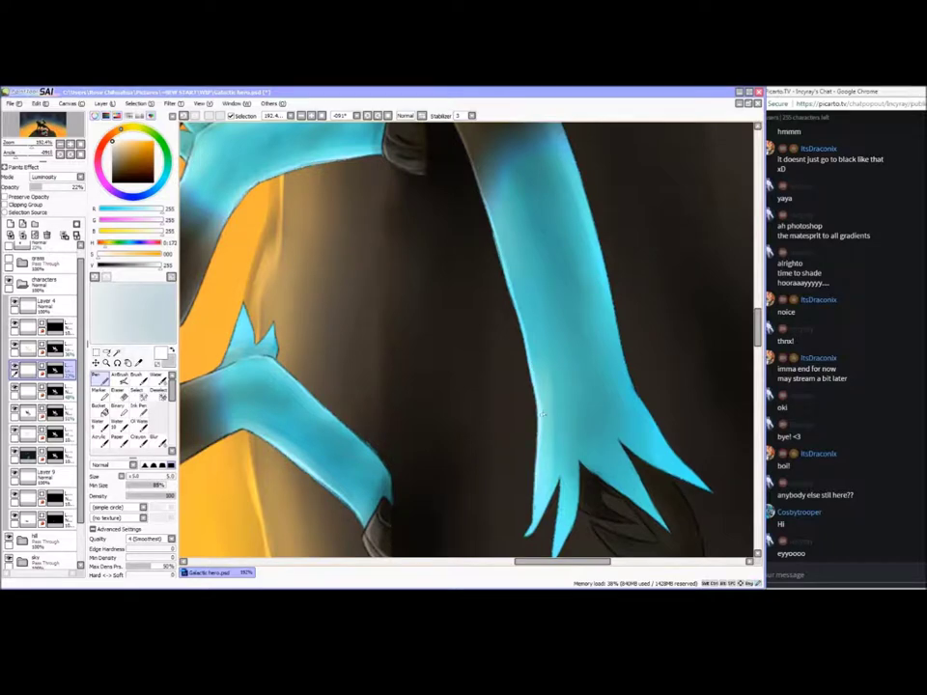
pyautogui.moveTo(536, 483); pyautogui.dragTo(529, 532)
pyautogui.moveTo(530, 531); pyautogui.dragTo(432, 364)
# Rotate the canvas to -130° and trace faint white highlights on the dark claws beneath the tail's cyan tufts
pyautogui.keyDown('alt'); pyautogui.moveTo(460, 463); pyautogui.dragTo(539, 440); pyautogui.keyUp('alt')
pyautogui.moveTo(446, 311); pyautogui.dragTo(478, 362)
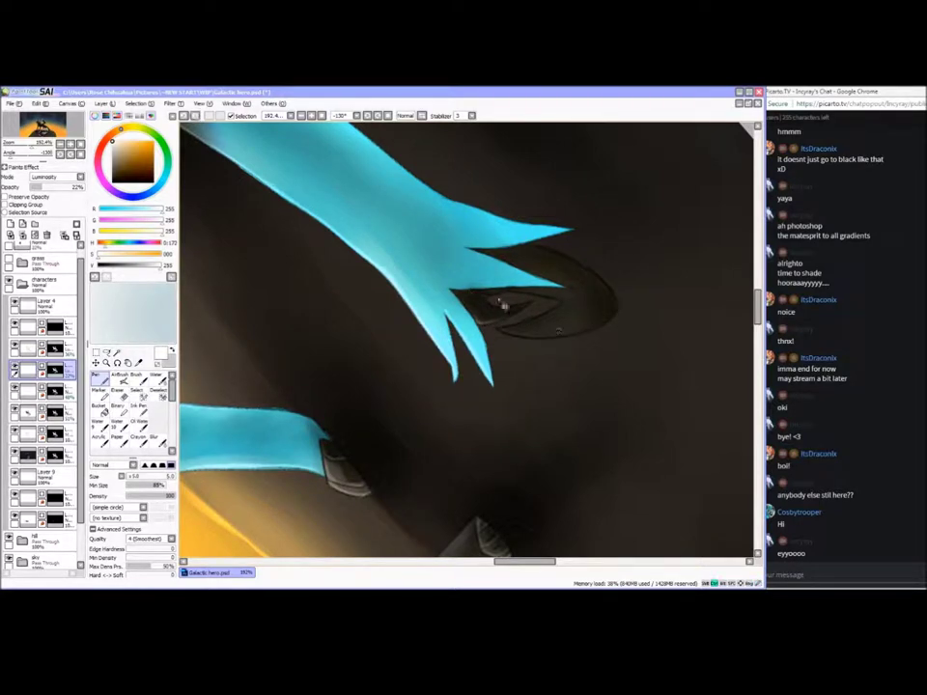
pyautogui.hotkey('ctrl', 'z')
pyautogui.press('e')
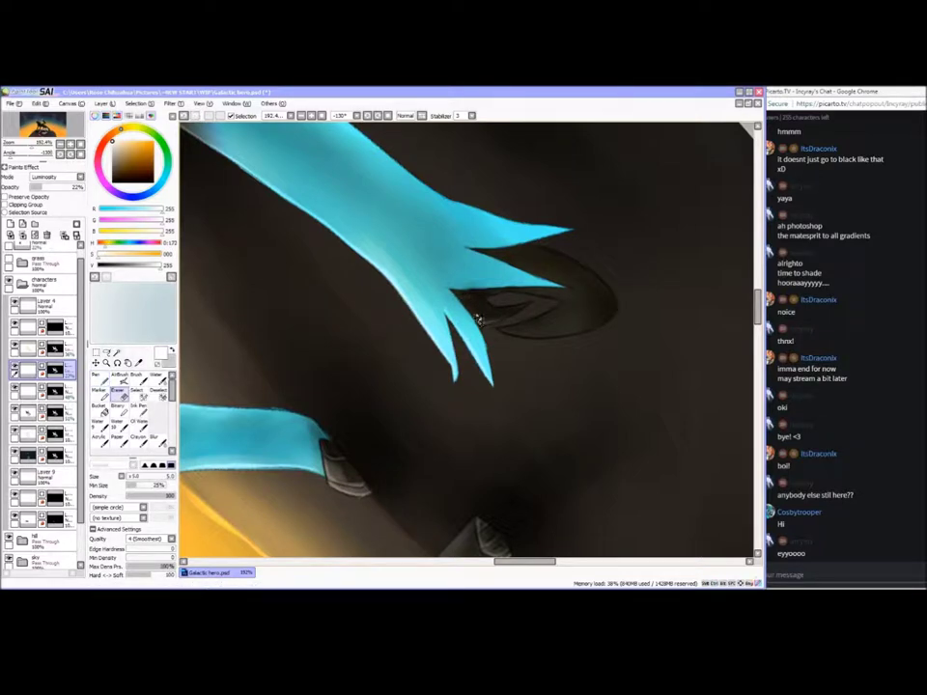
pyautogui.press('n')
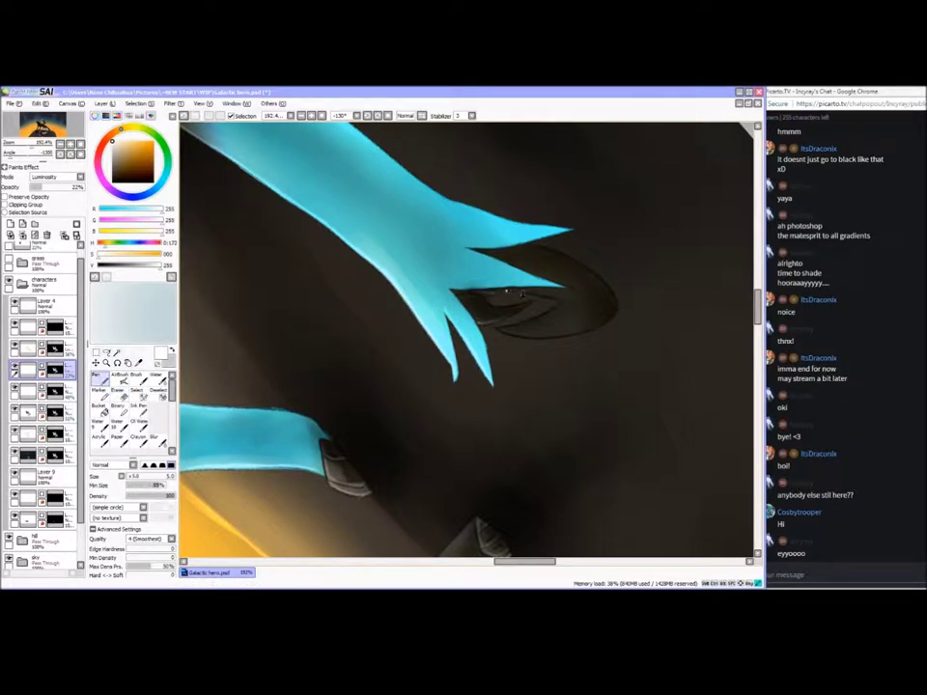
pyautogui.moveTo(522, 291); pyautogui.dragTo(562, 301)
pyautogui.moveTo(499, 331)
pyautogui.mouseDown()
pyautogui.moveTo(534, 338)
pyautogui.moveTo(528, 416)
pyautogui.moveTo(543, 264)
pyautogui.mouseUp()
# Reset the canvas rotation, review the wolf zoomed out, fit the whole painting in view and save the file
pyautogui.press('Home')
pyautogui.scroll(-5, 483, 338)
pyautogui.scroll(6, 502, 352)
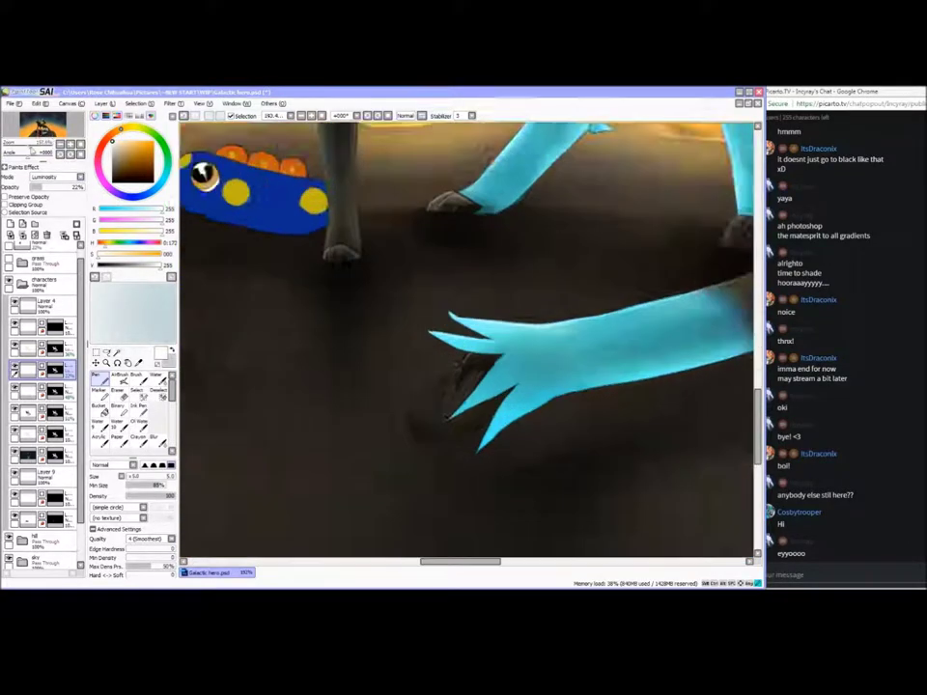
pyautogui.moveTo(32, 147)
pyautogui.mouseDown()
pyautogui.moveTo(23, 148)
pyautogui.moveTo(39, 126)
pyautogui.mouseUp()
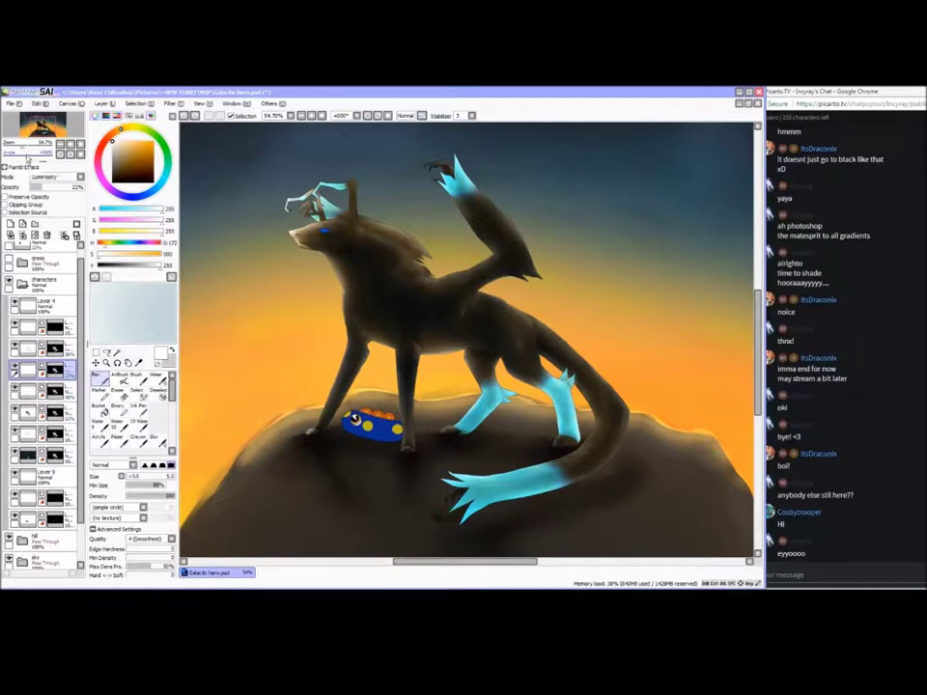
pyautogui.scroll(3, 283, 264)
pyautogui.click(474, 561)
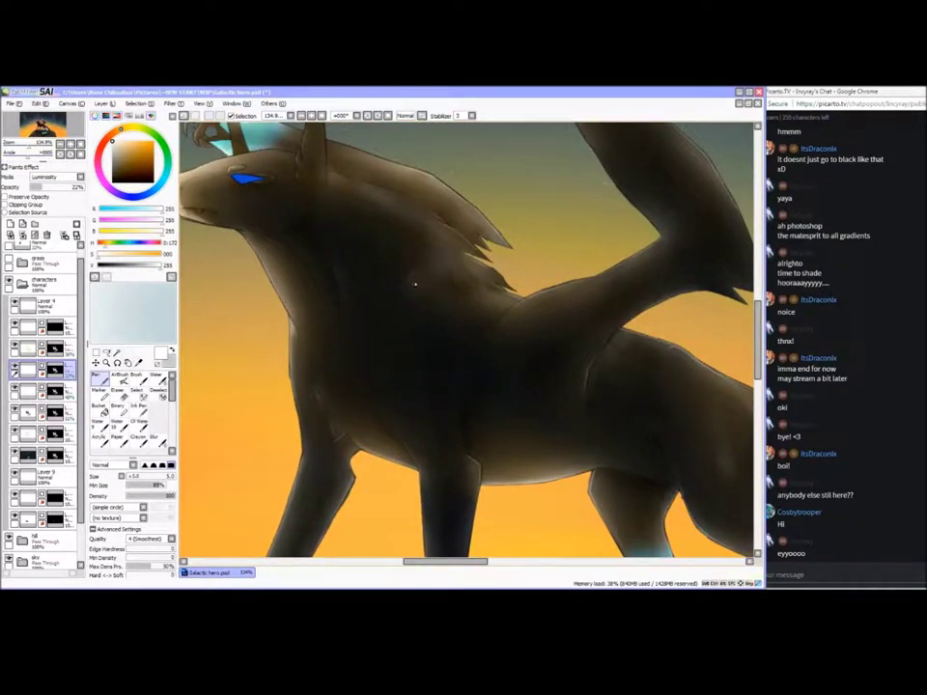
pyautogui.moveTo(30, 149); pyautogui.dragTo(22, 149)
pyautogui.click(80, 145)
pyautogui.hotkey('ctrl', 's')
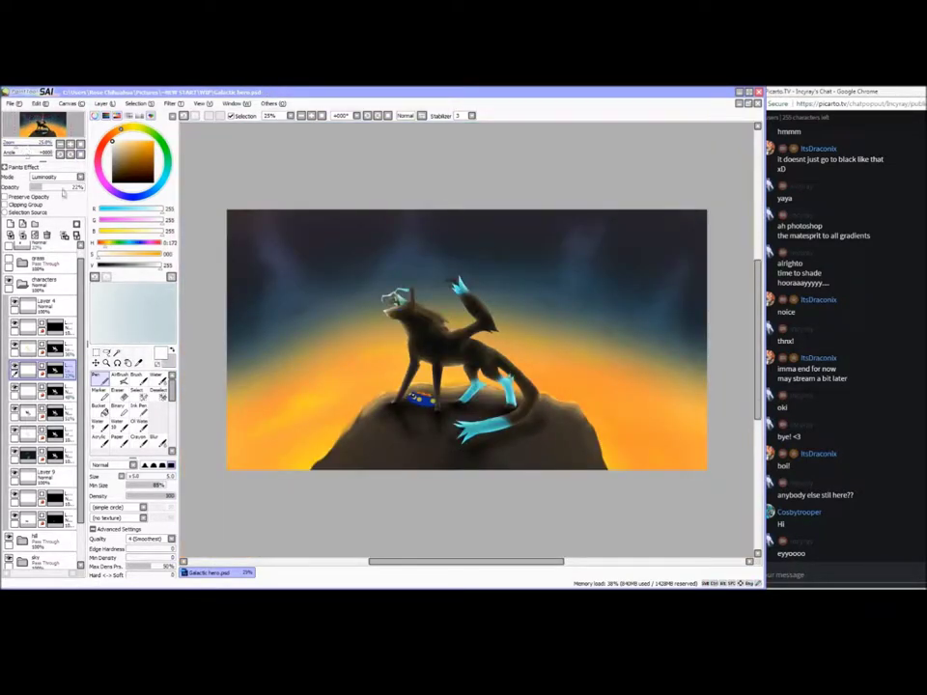
# Erase part of the highlight on the wolf's front paw and soften the rest with the Blur brush
pyautogui.scroll(4, 425, 405)
pyautogui.click(43, 390)
pyautogui.click(117, 392)
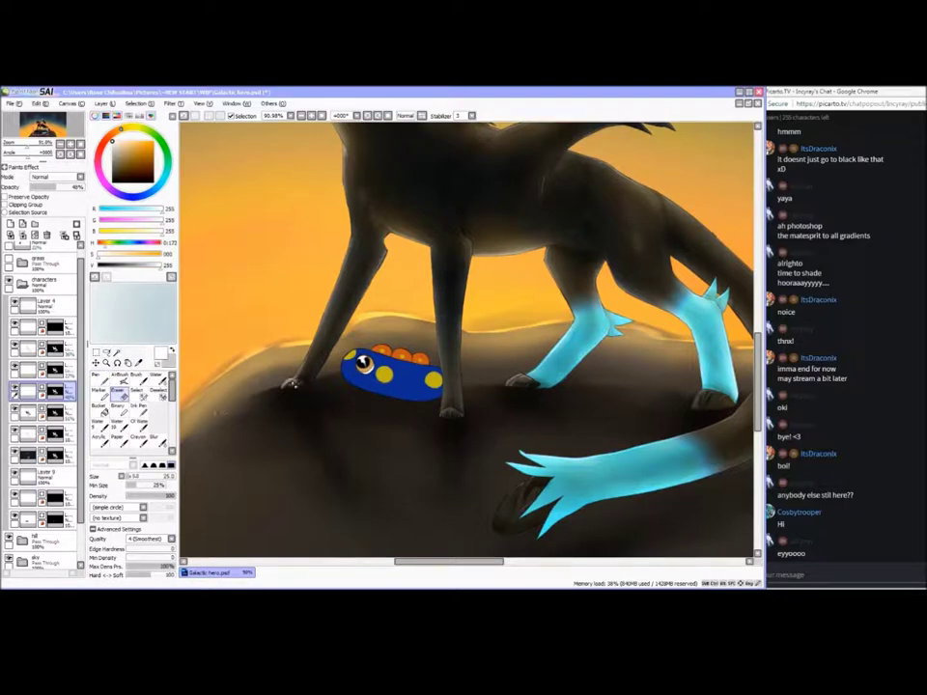
pyautogui.click(155, 439)
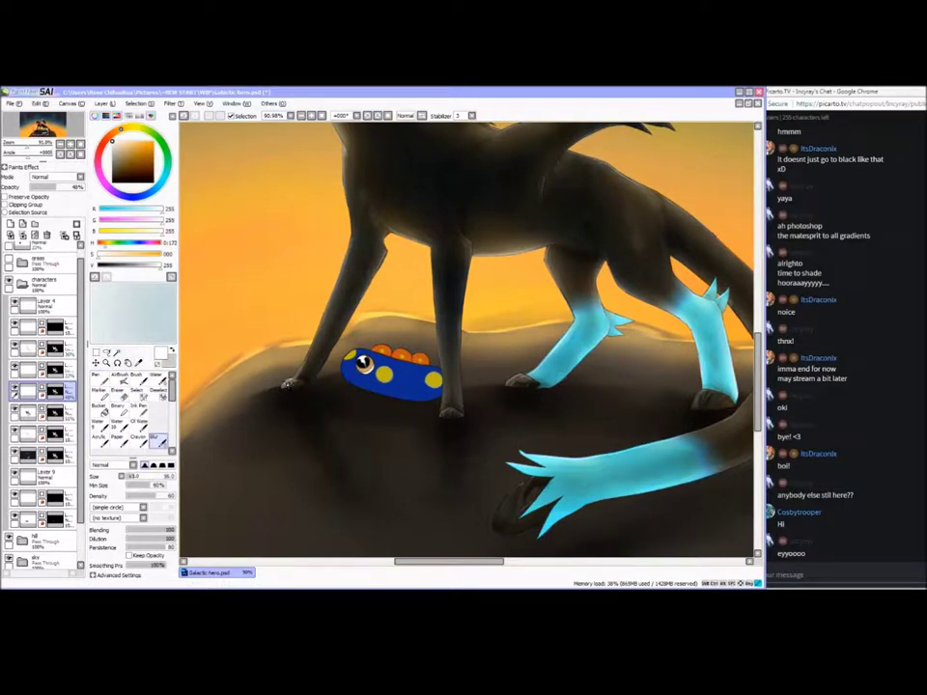
pyautogui.click(19, 146)
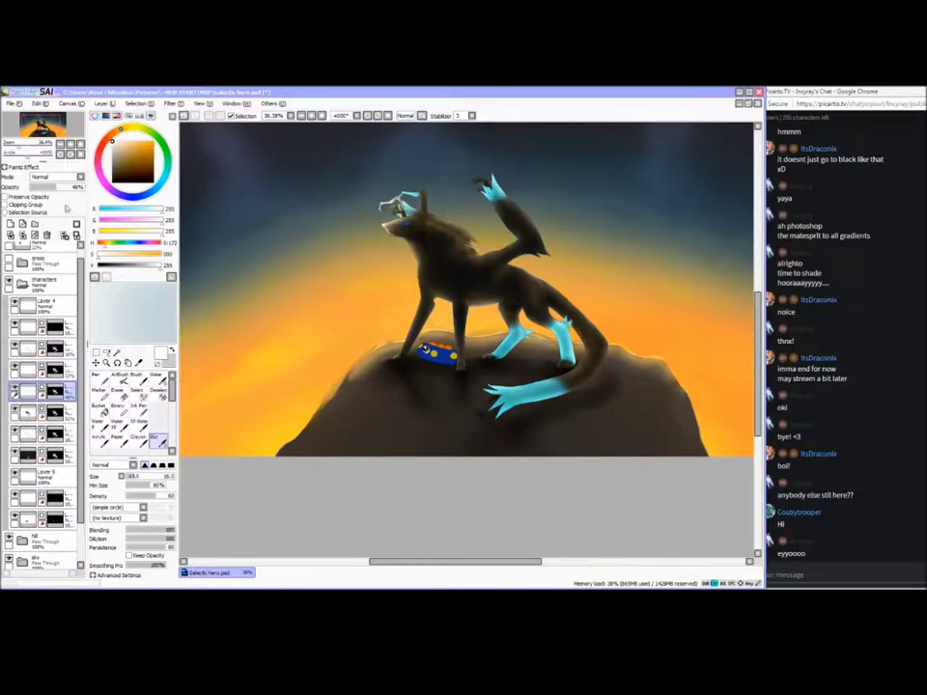
# Select the blue creature's shape with the Magic Wand and add a new layer masked to it for shading
pyautogui.click(56, 519)
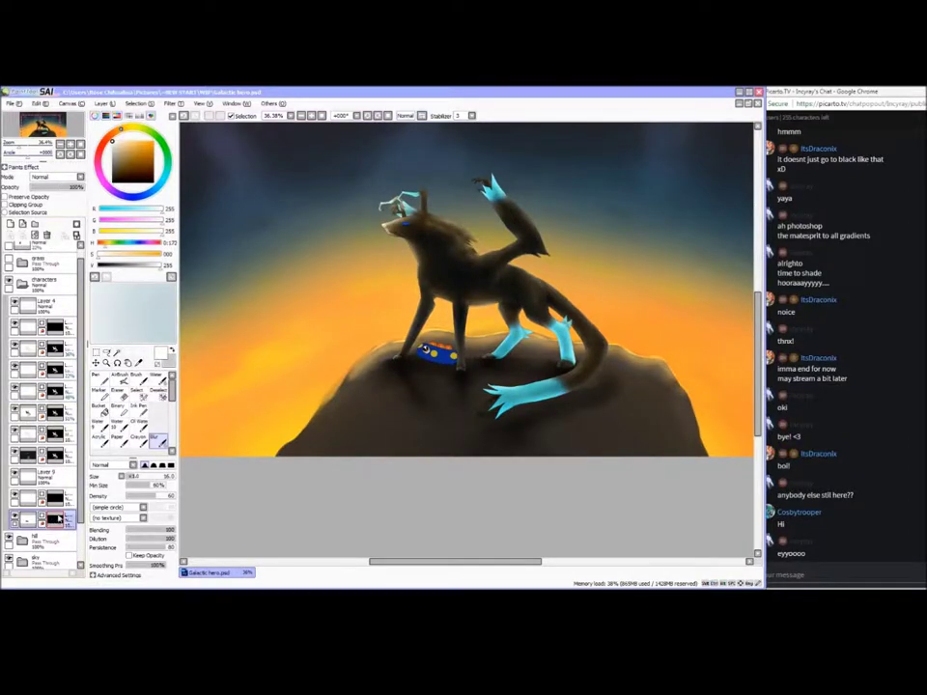
pyautogui.click(116, 353)
pyautogui.click(435, 353)
pyautogui.click(11, 224)
pyautogui.click(76, 224)
# Paint black shading over the middle and lower part of the blue creature's body with the Pen
pyautogui.click(100, 379)
pyautogui.click(133, 477)
pyautogui.moveTo(27, 147); pyautogui.dragTo(30, 146)
pyautogui.click(113, 182)
pyautogui.moveTo(302, 389)
pyautogui.mouseDown()
pyautogui.moveTo(344, 390)
pyautogui.moveTo(361, 409)
pyautogui.moveTo(322, 381)
pyautogui.moveTo(373, 404)
pyautogui.moveTo(326, 412)
pyautogui.moveTo(384, 427)
pyautogui.moveTo(416, 423)
pyautogui.moveTo(411, 401)
pyautogui.moveTo(382, 390)
pyautogui.moveTo(434, 419)
pyautogui.mouseUp()
pyautogui.click(135, 475)
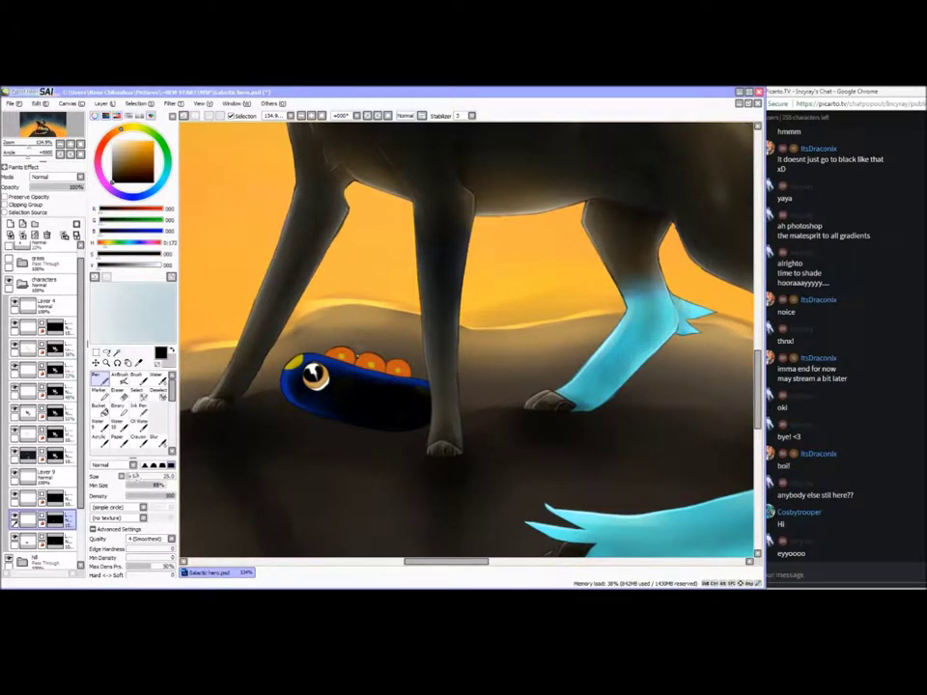
# Mark the three orange bumps on the creature's back as a selection and shade their undersides in black
pyautogui.click(138, 394)
pyautogui.moveTo(371, 364); pyautogui.dragTo(382, 366)
pyautogui.moveTo(30, 147); pyautogui.dragTo(38, 148)
pyautogui.moveTo(41, 129); pyautogui.dragTo(40, 130)
pyautogui.click(137, 477)
pyautogui.moveTo(350, 322)
pyautogui.mouseDown()
pyautogui.moveTo(287, 300)
pyautogui.moveTo(536, 366)
pyautogui.moveTo(290, 281)
pyautogui.mouseUp()
pyautogui.moveTo(38, 148); pyautogui.dragTo(33, 148)
pyautogui.click(102, 378)
pyautogui.moveTo(384, 330)
pyautogui.mouseDown()
pyautogui.moveTo(519, 343)
pyautogui.moveTo(439, 338)
pyautogui.moveTo(483, 328)
pyautogui.moveTo(464, 356)
pyautogui.mouseUp()
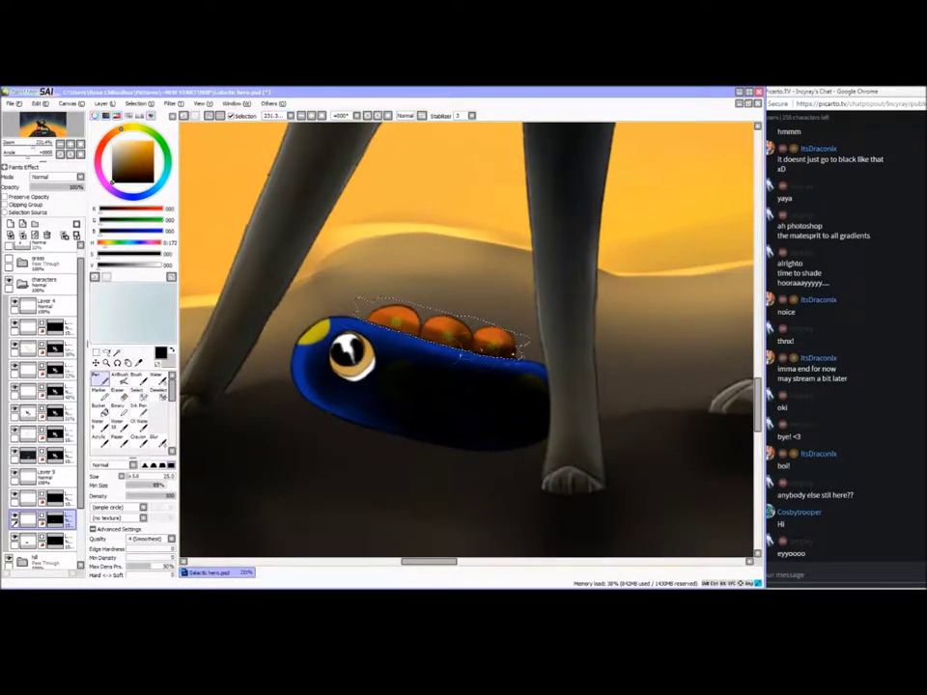
# Set the creature's shading layer to 72% opacity and smooth the black shading with the Blur brush
pyautogui.scroll(-3, 461, 356)
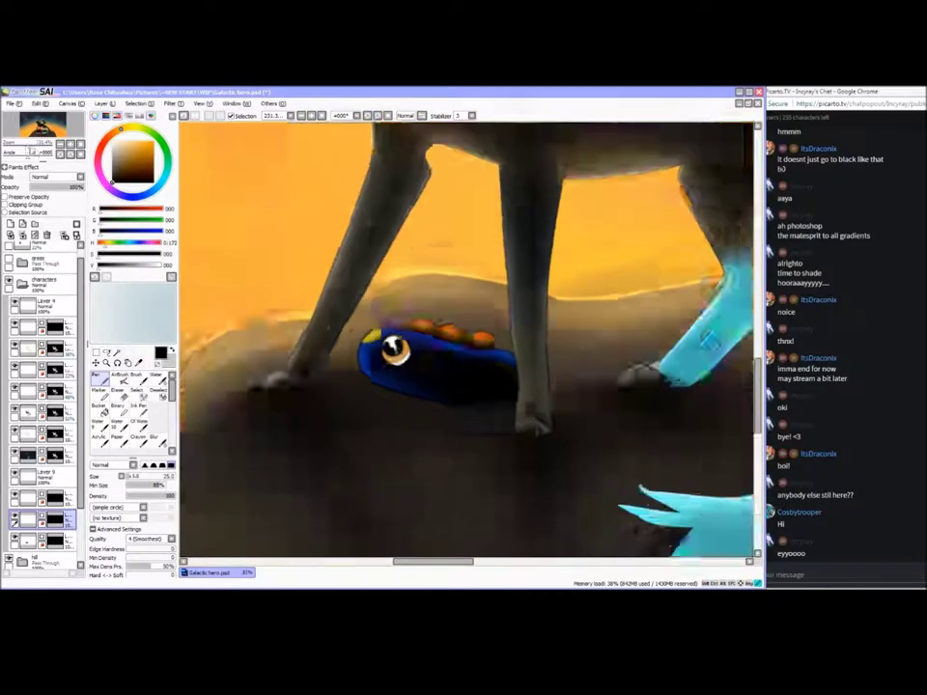
pyautogui.scroll(-4, 460, 355)
pyautogui.click(158, 441)
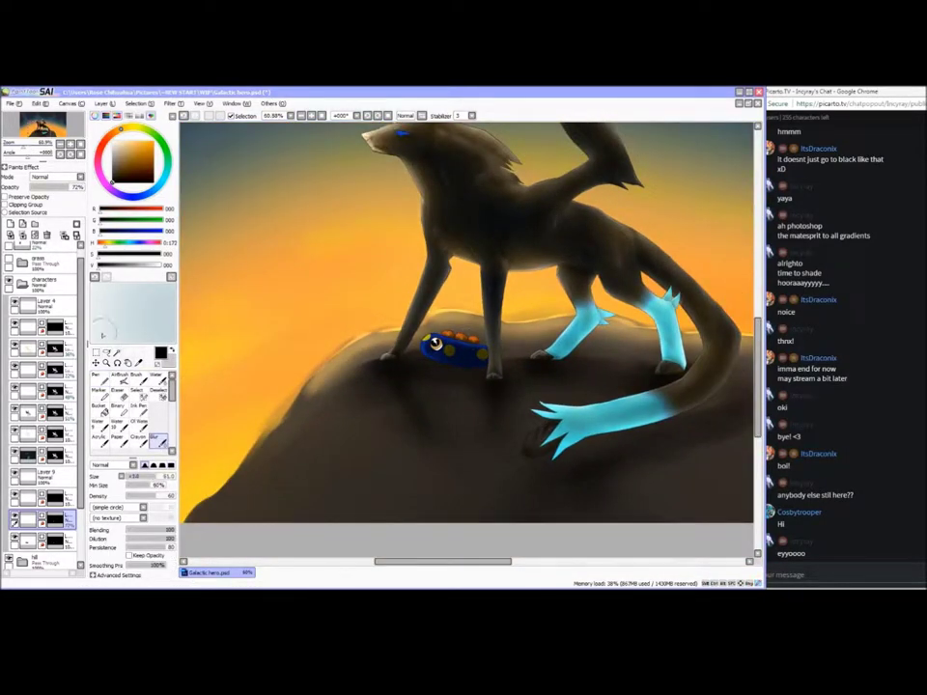
pyautogui.scroll(5, 462, 340)
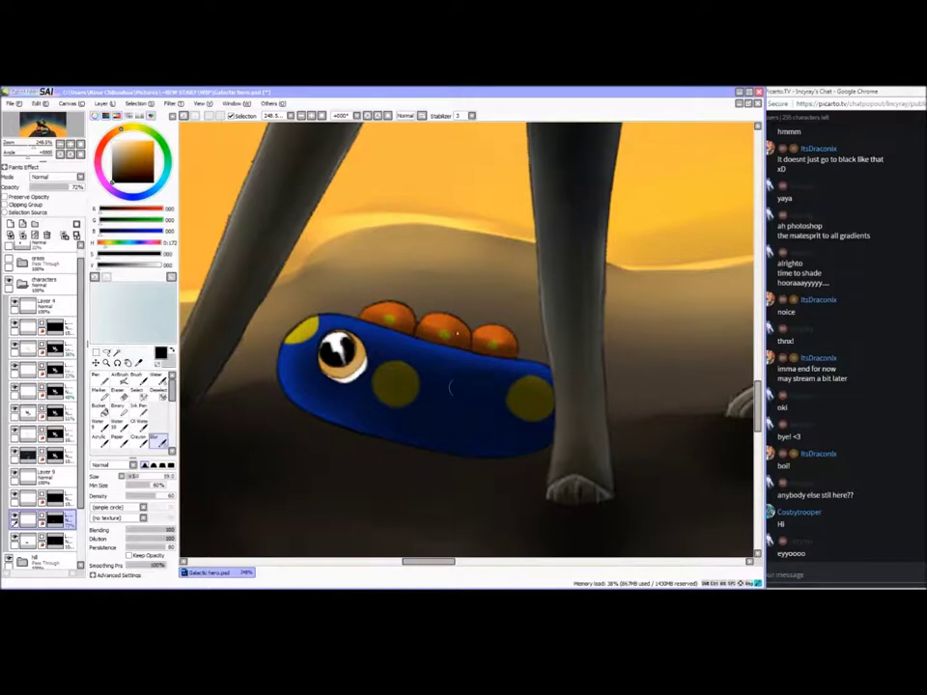
pyautogui.scroll(-3, 489, 345)
# Select the blue creature's shape from its base layer, add a new layer masked to it, and clear the selection
pyautogui.click(49, 542)
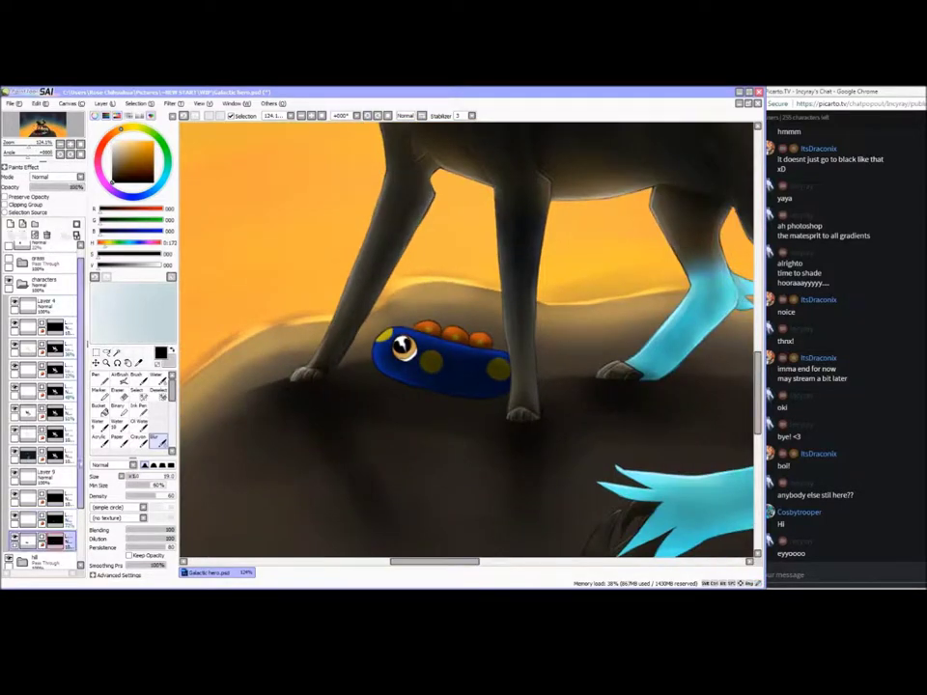
pyautogui.click(117, 352)
pyautogui.click(446, 370)
pyautogui.click(11, 224)
pyautogui.click(76, 224)
pyautogui.hotkey('ctrl', 'd')
# Paint white Pen highlights on the creature's head and along the upper edge of its blue body
pyautogui.click(113, 142)
pyautogui.click(100, 379)
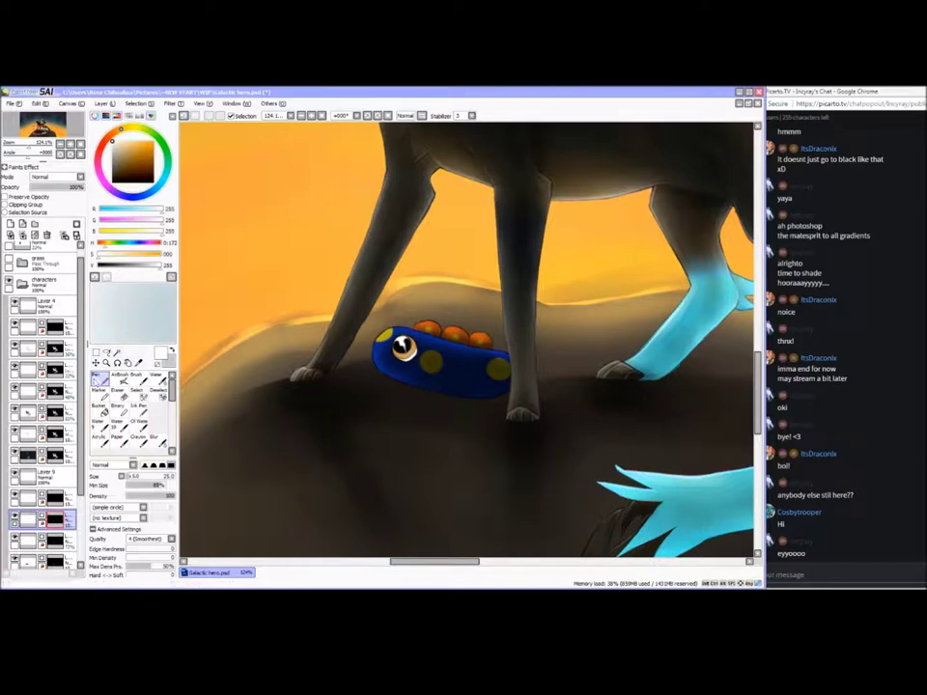
pyautogui.hotkey('ctrl', 'z')
pyautogui.moveTo(48, 518); pyautogui.dragTo(34, 512)
pyautogui.moveTo(379, 334); pyautogui.dragTo(490, 353)
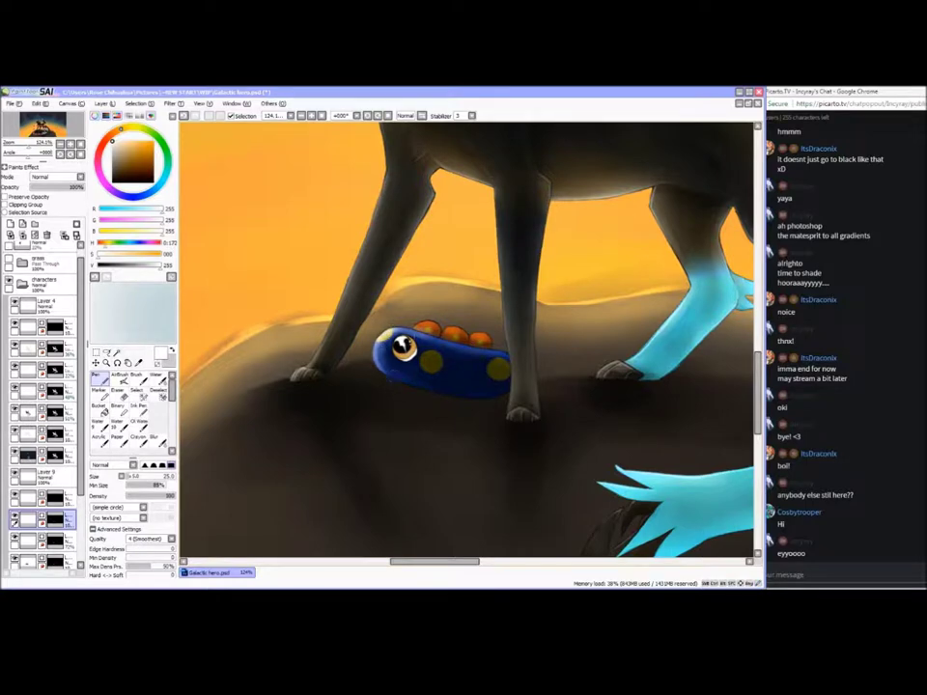
# Select the three orange bumps with the selection brush and paint white highlights on their upper sides
pyautogui.click(140, 395)
pyautogui.scroll(5, 466, 340)
pyautogui.moveTo(190, 259)
pyautogui.mouseDown()
pyautogui.moveTo(401, 330)
pyautogui.moveTo(415, 309)
pyautogui.moveTo(453, 289)
pyautogui.moveTo(464, 300)
pyautogui.moveTo(443, 334)
pyautogui.mouseUp()
pyautogui.scroll(-5, 446, 335)
pyautogui.click(121, 394)
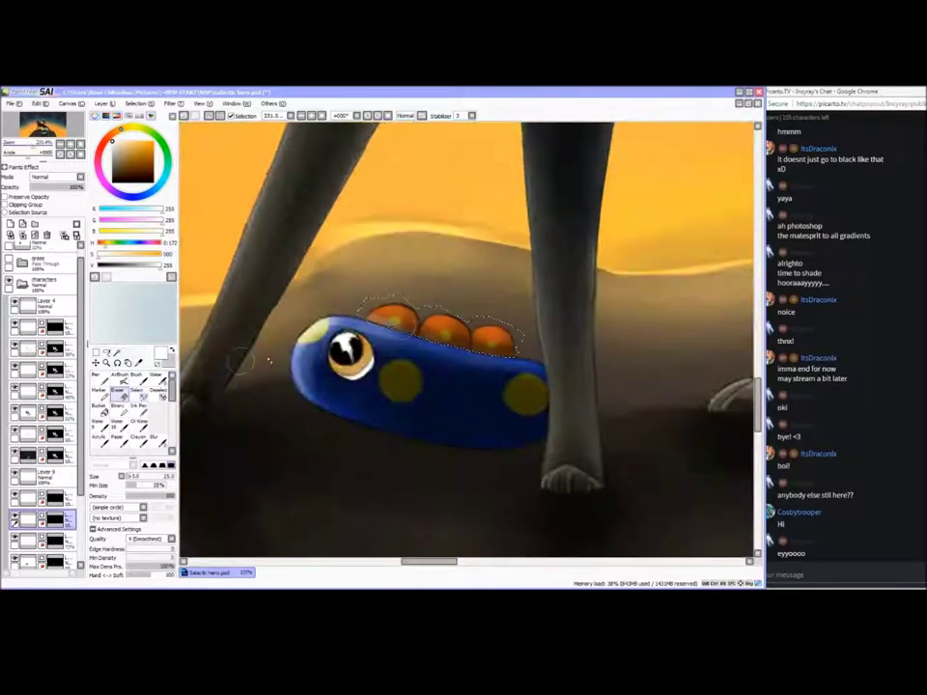
pyautogui.press('n')
pyautogui.moveTo(374, 316)
pyautogui.mouseDown()
pyautogui.moveTo(394, 309)
pyautogui.moveTo(393, 318)
pyautogui.mouseUp()
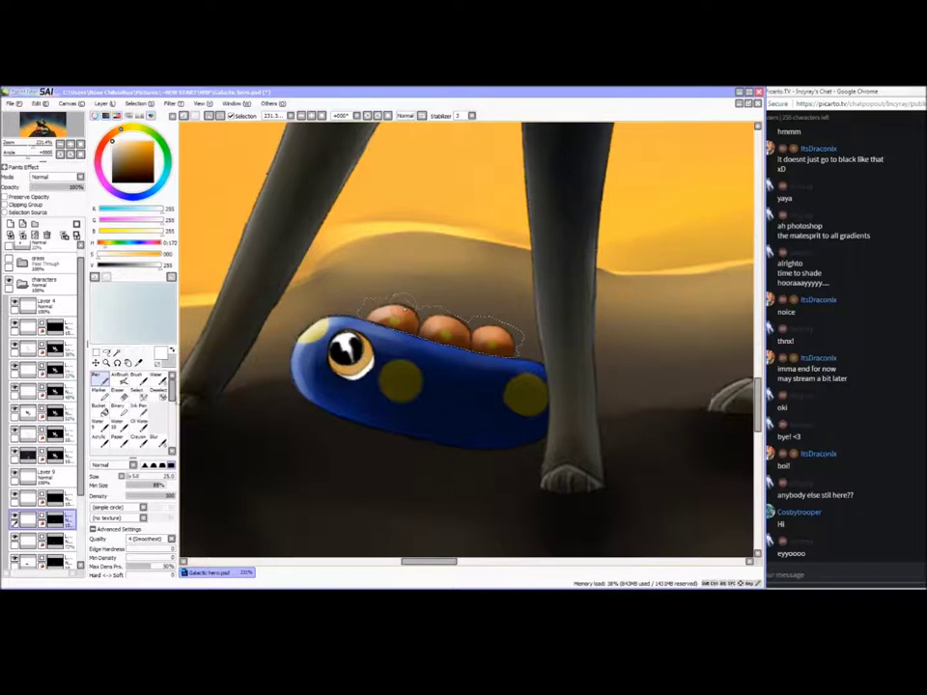
# Erase excess white on the orange bumps, blur their highlights and clear the selection
pyautogui.click(120, 394)
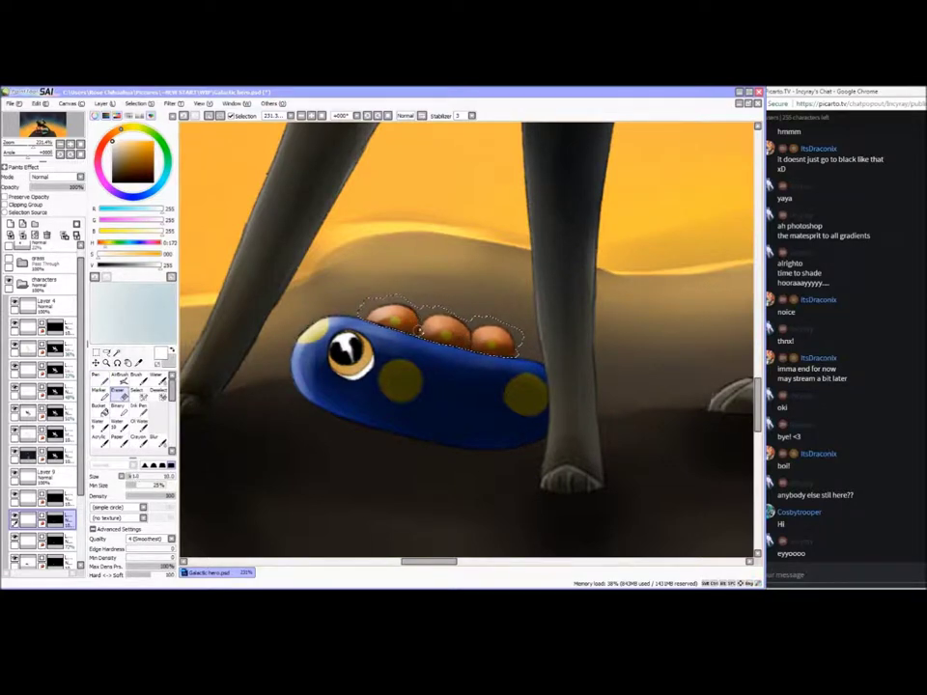
pyautogui.click(157, 441)
pyautogui.hotkey('ctrl', 'd')
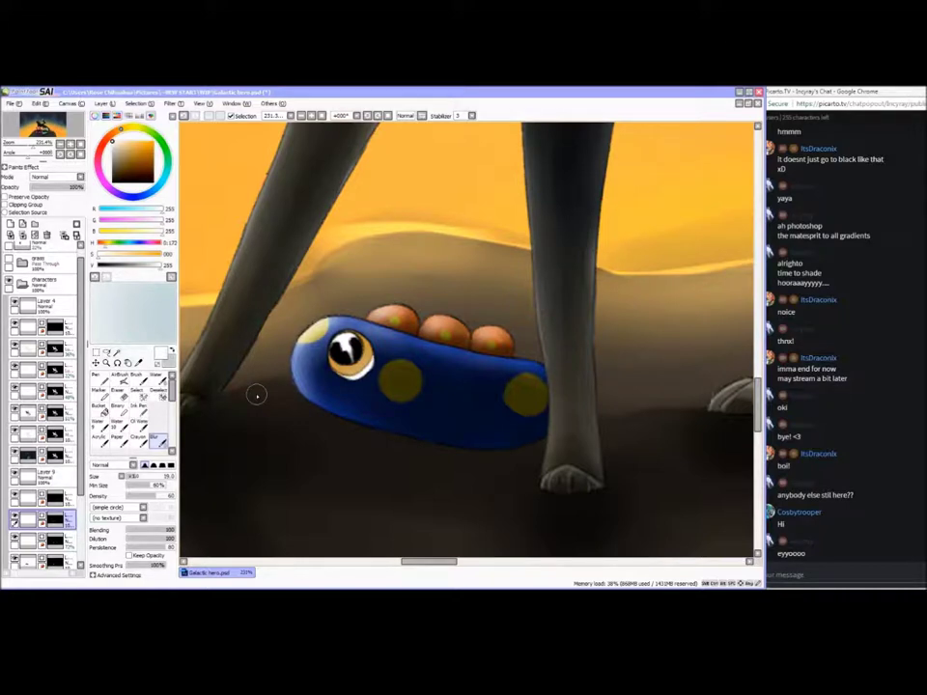
# Reduce the creature's white highlight layer to 48% opacity and review the result zoomed out
pyautogui.click(102, 380)
pyautogui.click(34, 393)
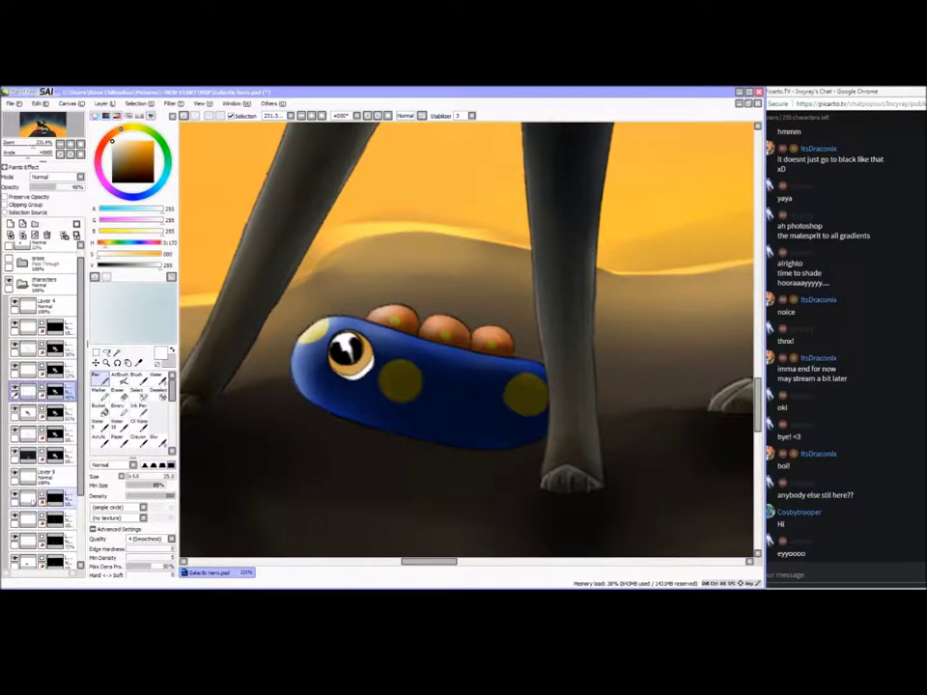
pyautogui.click(36, 501)
pyautogui.click(33, 521)
pyautogui.click(55, 190)
pyautogui.moveTo(60, 192); pyautogui.dragTo(56, 191)
pyautogui.scroll(-5, 466, 340)
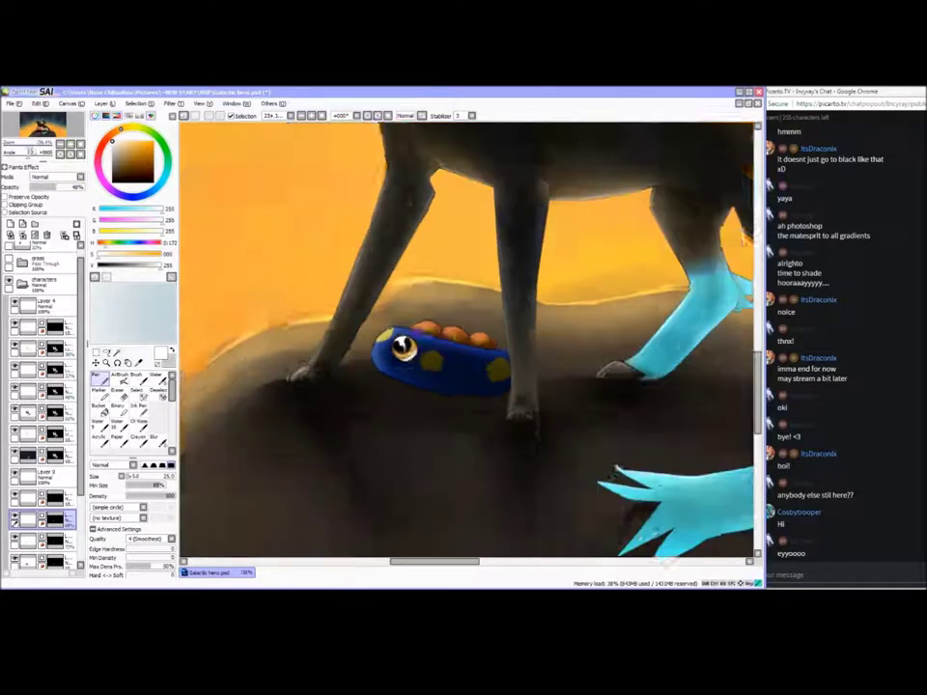
pyautogui.scroll(-5, 466, 340)
pyautogui.scroll(1, 466, 340)
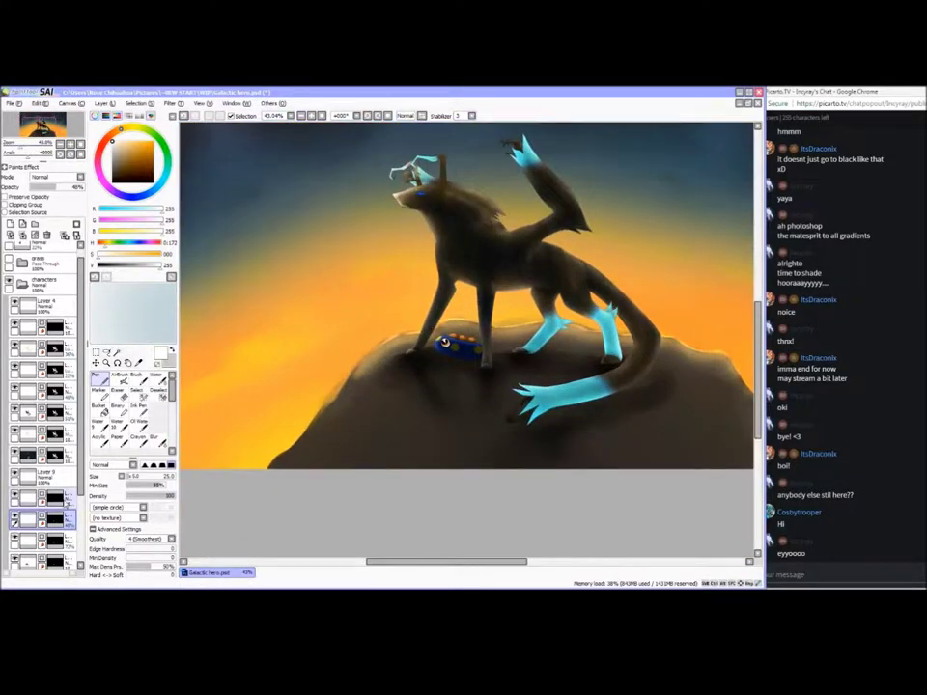
# Select the creature's shape from its base layer and add another layer masked to it above its shading layers
pyautogui.scroll(-1, 66, 521)
pyautogui.click(66, 538)
pyautogui.press('w')
pyautogui.click(462, 348)
pyautogui.click(46, 454)
pyautogui.click(65, 496)
pyautogui.click(10, 223)
pyautogui.click(76, 223)
# Move the misc folder to the top of the layer stack, show it and open its contents
pyautogui.click(66, 475)
pyautogui.moveTo(81, 425); pyautogui.dragTo(82, 483)
pyautogui.click(48, 537)
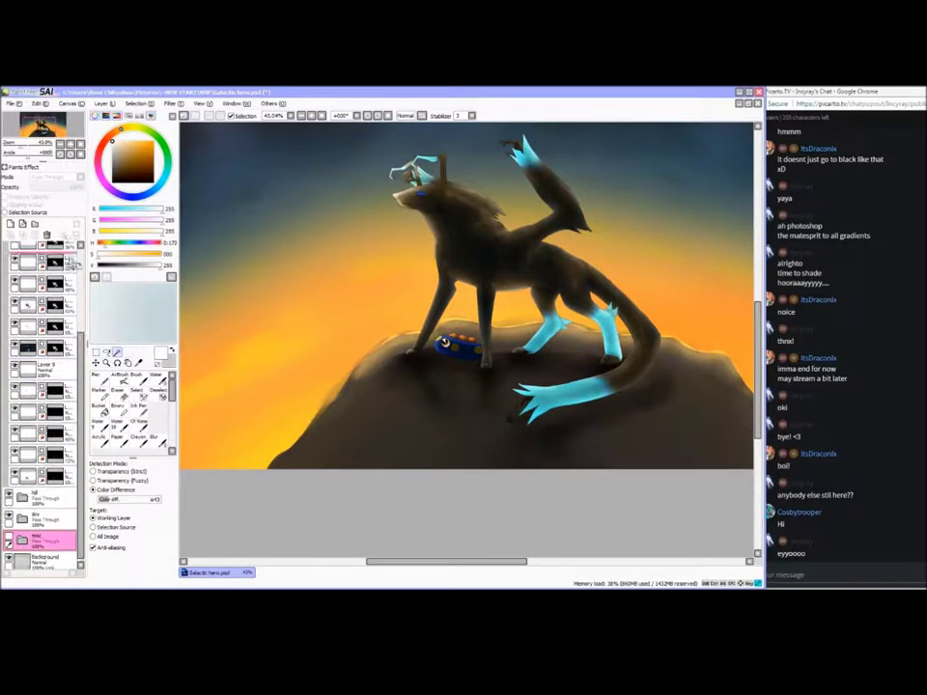
pyautogui.moveTo(81, 536); pyautogui.dragTo(81, 446)
pyautogui.click(21, 295)
pyautogui.moveTo(44, 358); pyautogui.dragTo(45, 264)
pyautogui.click(8, 270)
pyautogui.click(22, 274)
pyautogui.click(49, 294)
# Sample the orange colour RGB 237, 176, 61, hide the misc folder, return it to its place and reselect the new masked layer
pyautogui.click(138, 362)
pyautogui.click(223, 233)
pyautogui.click(21, 274)
pyautogui.click(8, 269)
pyautogui.moveTo(45, 274); pyautogui.dragTo(50, 367)
pyautogui.click(21, 295)
pyautogui.click(67, 509)
# Paint orange light over the creature's head, bumps and upper body at brush size 65, and blur its lower edge
pyautogui.press('n')
pyautogui.moveTo(146, 476); pyautogui.dragTo(137, 476)
pyautogui.click(29, 147)
pyautogui.moveTo(370, 361)
pyautogui.mouseDown()
pyautogui.moveTo(397, 336)
pyautogui.moveTo(512, 367)
pyautogui.mouseUp()
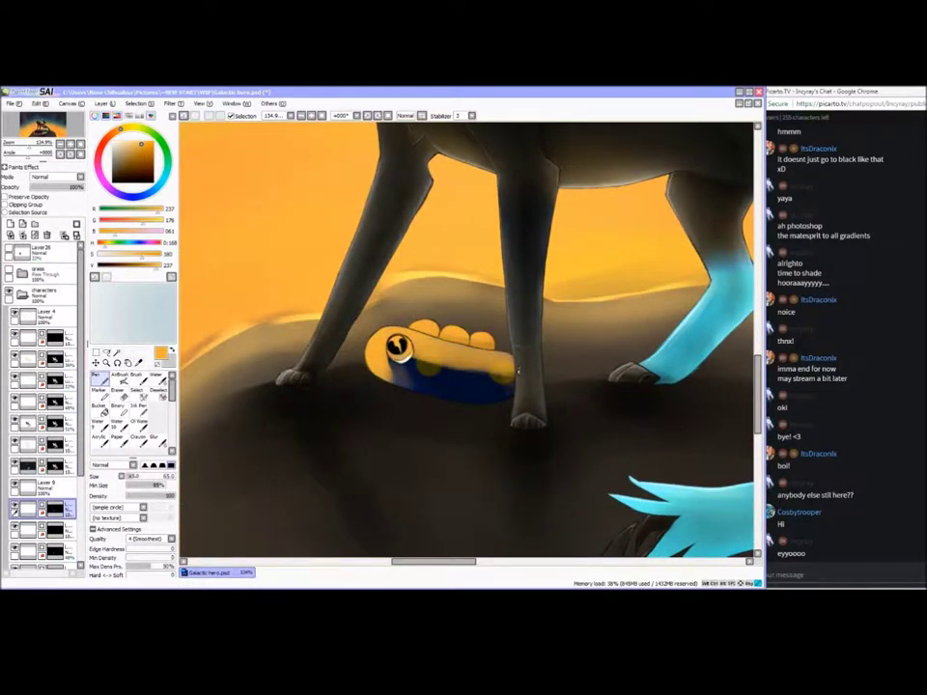
pyautogui.click(156, 437)
pyautogui.moveTo(463, 338)
pyautogui.mouseDown()
pyautogui.moveTo(429, 364)
pyautogui.moveTo(487, 386)
pyautogui.mouseUp()
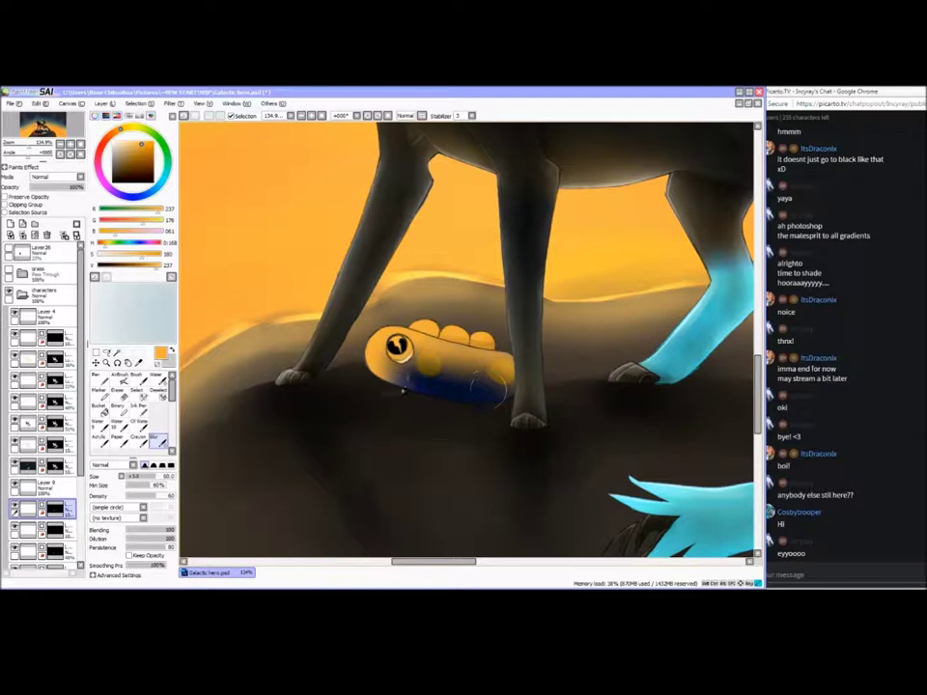
# Set the creature's orange light layer to Luminosity mode at 36% opacity and review it against the wolf
pyautogui.click(44, 360)
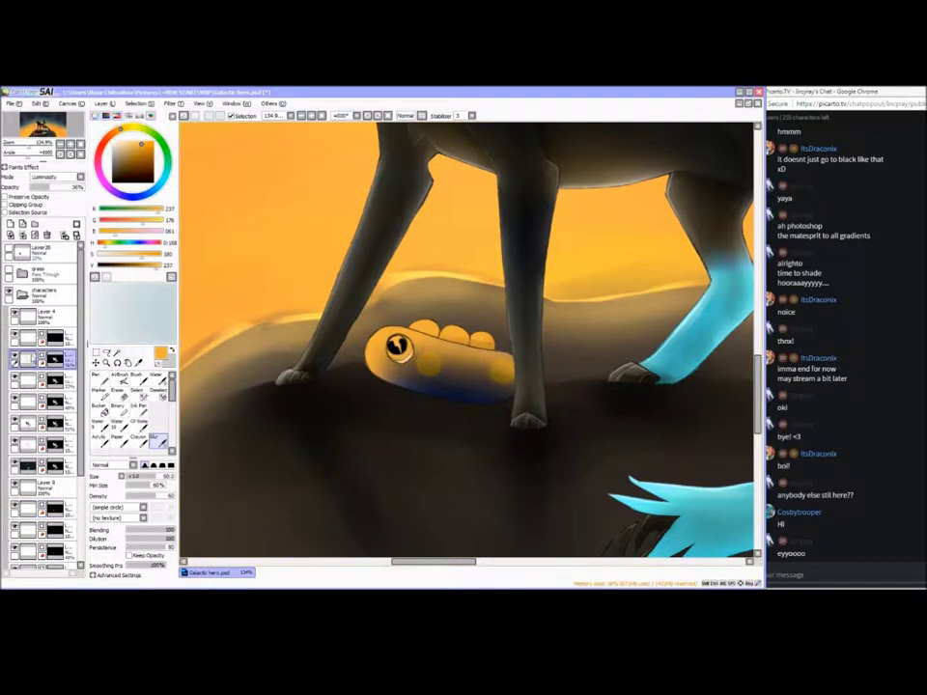
pyautogui.click(32, 510)
pyautogui.click(58, 178)
pyautogui.click(49, 216)
pyautogui.moveTo(77, 187); pyautogui.dragTo(50, 188)
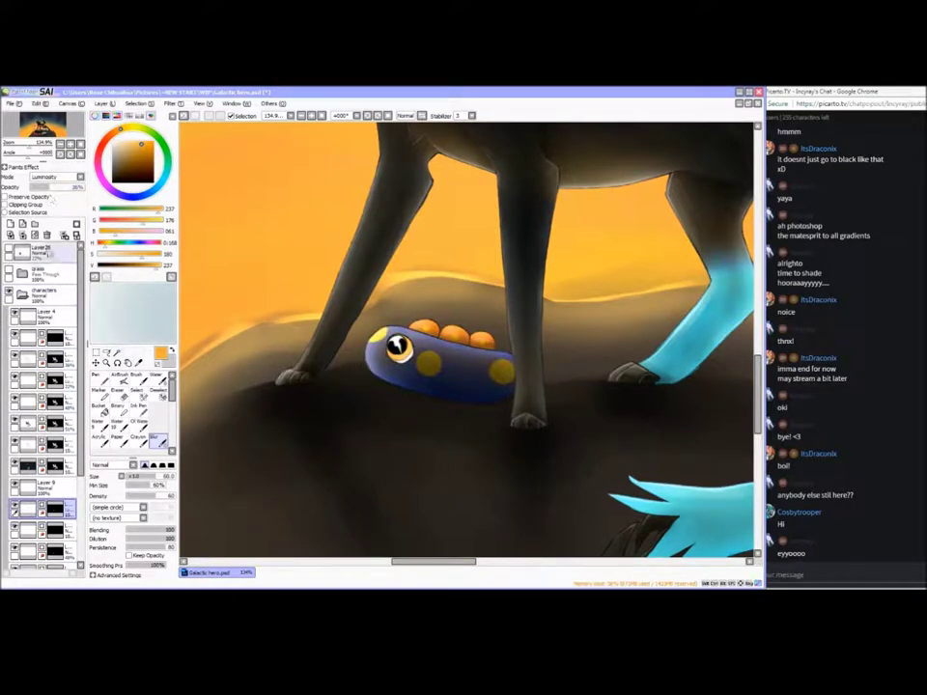
pyautogui.moveTo(30, 148); pyautogui.dragTo(26, 150)
pyautogui.press('n')
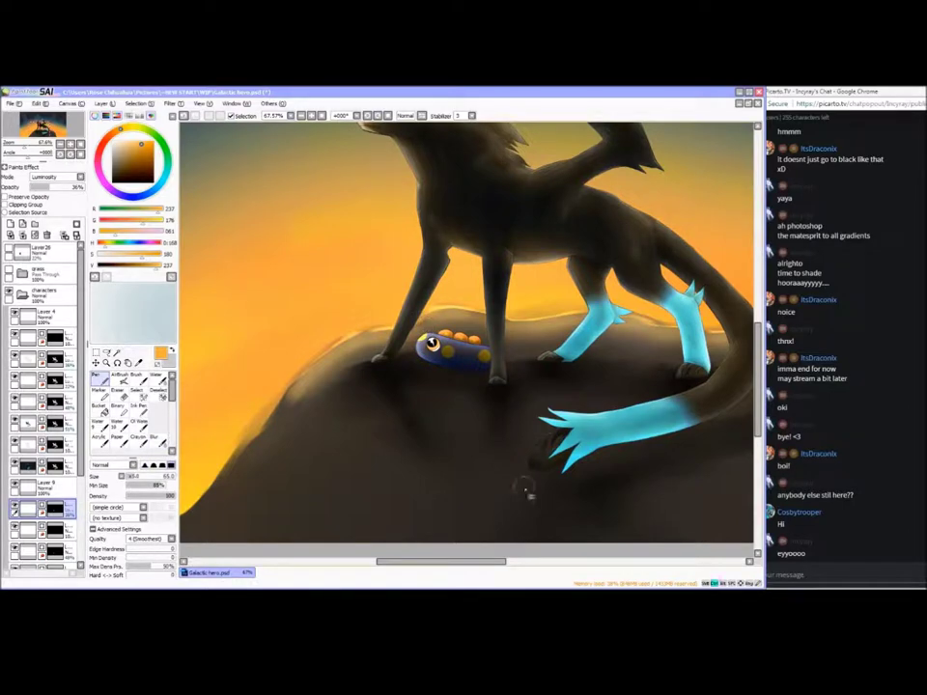
pyautogui.moveTo(425, 562); pyautogui.dragTo(437, 565)
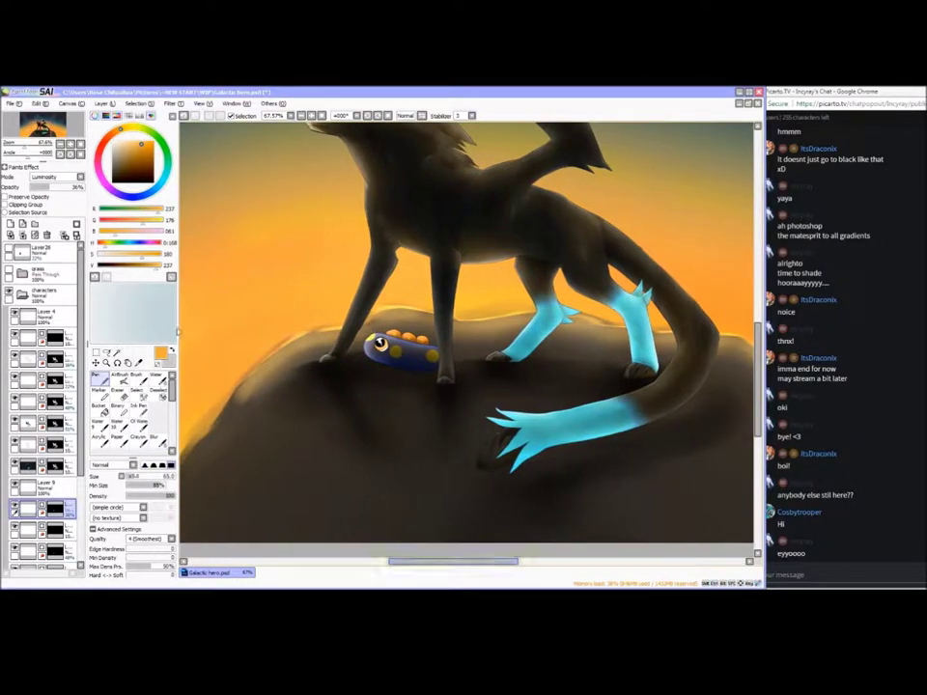
# Select the creature's shape again and add a new masked layer directly above its base colour layer
pyautogui.moveTo(25, 148); pyautogui.dragTo(31, 148)
pyautogui.click(40, 130)
pyautogui.scroll(-3, 63, 526)
pyautogui.click(61, 521)
pyautogui.press('w')
pyautogui.click(425, 338)
pyautogui.click(11, 223)
pyautogui.click(77, 224)
# Shade the creature's middle and underside in black, blur the shading and set its layer to 59% opacity
pyautogui.press('n')
pyautogui.click(113, 182)
pyautogui.click(129, 476)
pyautogui.scroll(3, 465, 338)
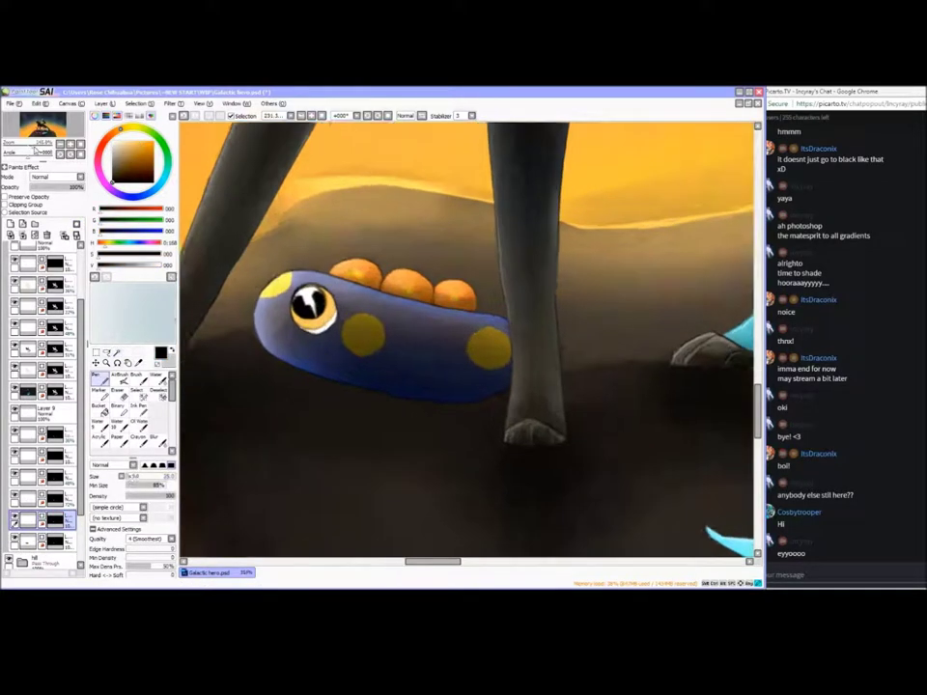
pyautogui.moveTo(312, 325); pyautogui.dragTo(278, 337)
pyautogui.moveTo(249, 368)
pyautogui.mouseDown()
pyautogui.moveTo(295, 385)
pyautogui.moveTo(435, 406)
pyautogui.moveTo(349, 379)
pyautogui.moveTo(430, 384)
pyautogui.mouseUp()
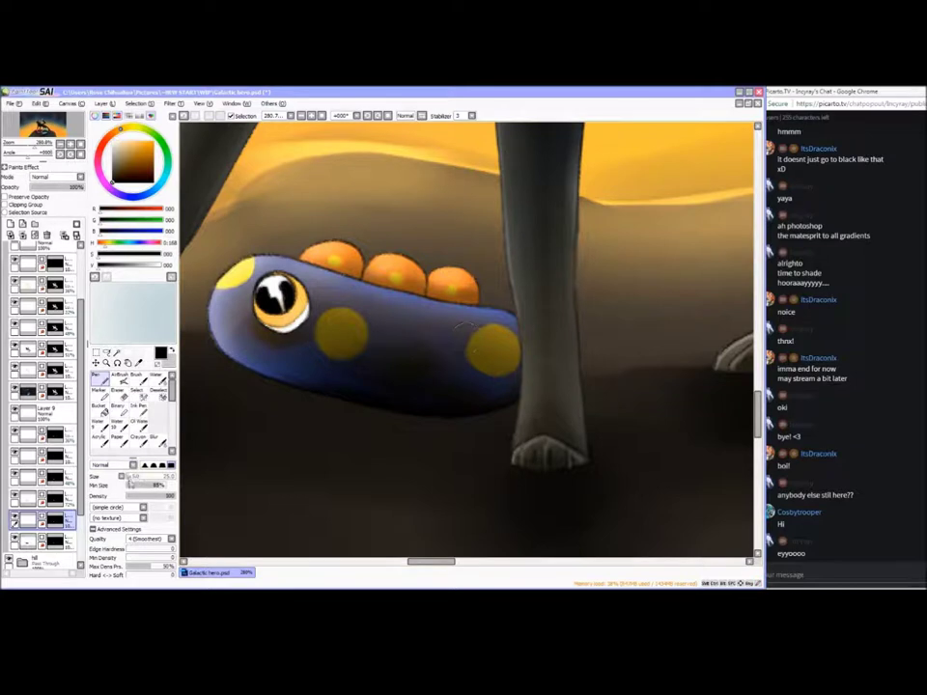
pyautogui.click(158, 439)
pyautogui.moveTo(300, 340)
pyautogui.mouseDown()
pyautogui.moveTo(248, 331)
pyautogui.moveTo(363, 398)
pyautogui.mouseUp()
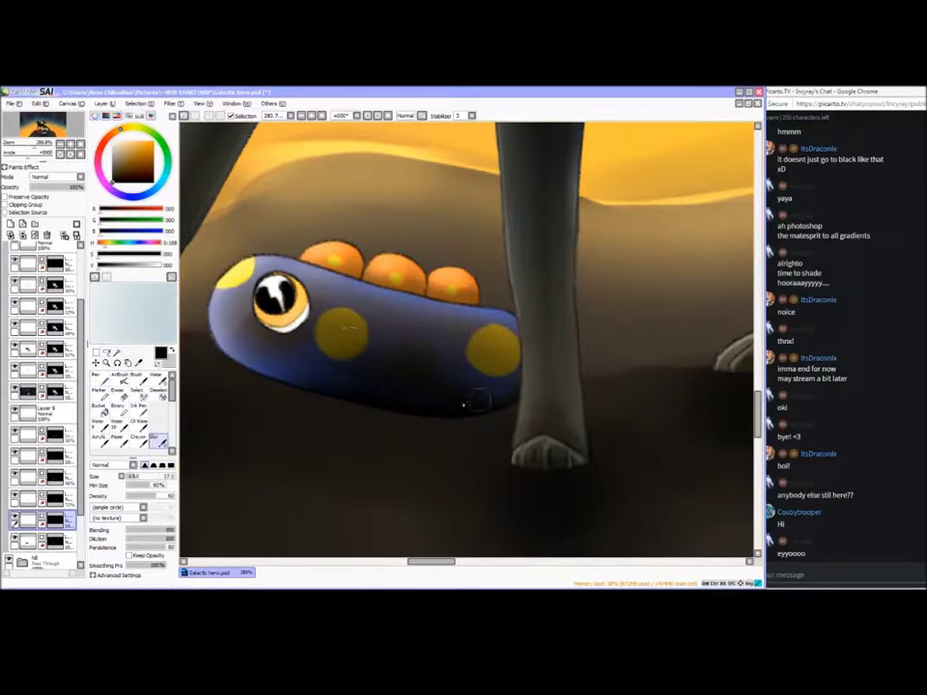
# Select the three orange bumps, paint black shading on their lower edges, blur it and clear the selection
pyautogui.click(136, 391)
pyautogui.moveTo(290, 241); pyautogui.dragTo(482, 295)
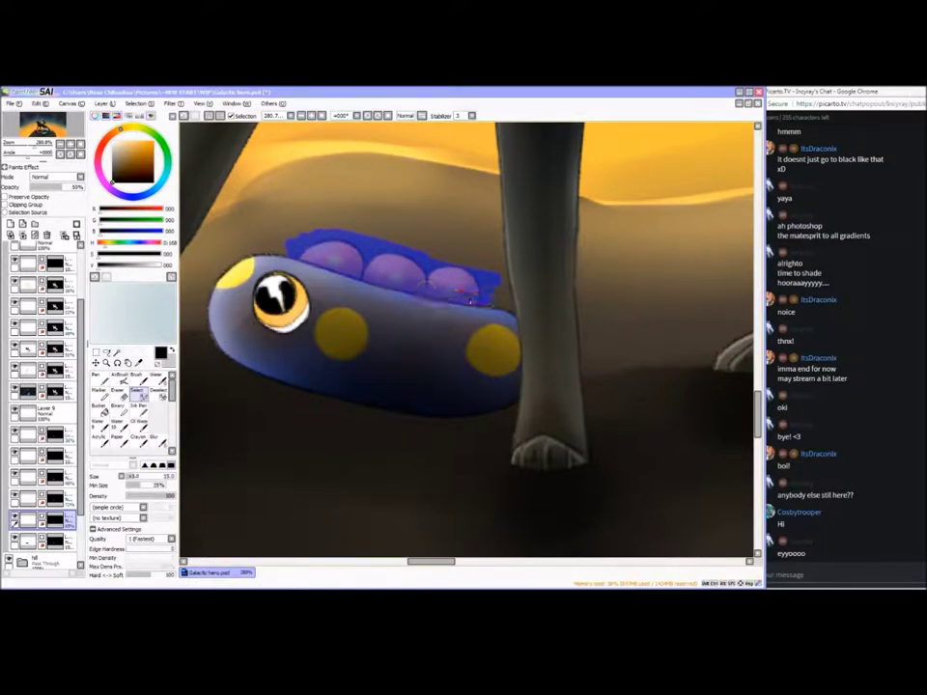
pyautogui.click(101, 379)
pyautogui.moveTo(320, 268)
pyautogui.mouseDown()
pyautogui.moveTo(361, 257)
pyautogui.moveTo(475, 282)
pyautogui.mouseUp()
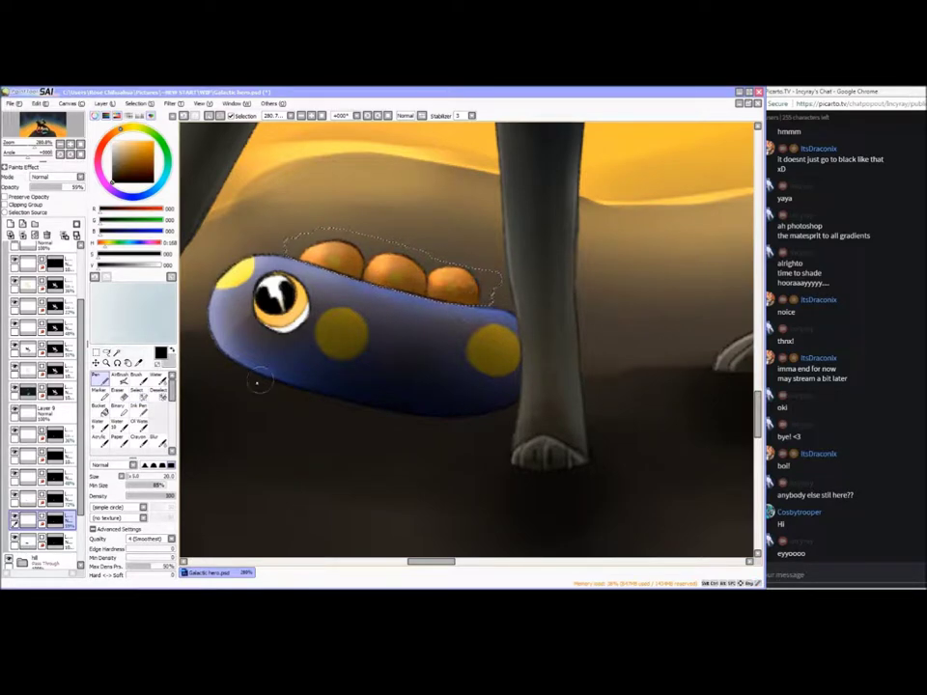
pyautogui.click(157, 441)
pyautogui.moveTo(307, 262); pyautogui.dragTo(421, 287)
pyautogui.moveTo(430, 292); pyautogui.dragTo(436, 301)
pyautogui.hotkey('ctrl', 'd')
# Touch up the black shading on the creature's lower body with the Pen and blend it with the Blur brush
pyautogui.click(28, 145)
pyautogui.moveTo(28, 147); pyautogui.dragTo(29, 147)
pyautogui.click(100, 379)
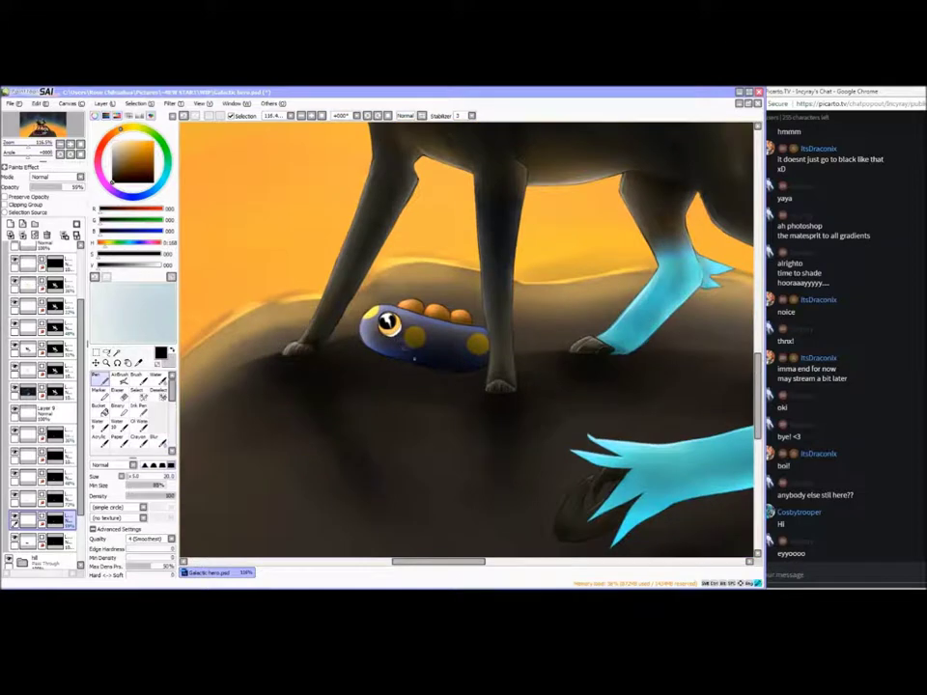
pyautogui.moveTo(382, 355); pyautogui.dragTo(441, 343)
pyautogui.click(159, 441)
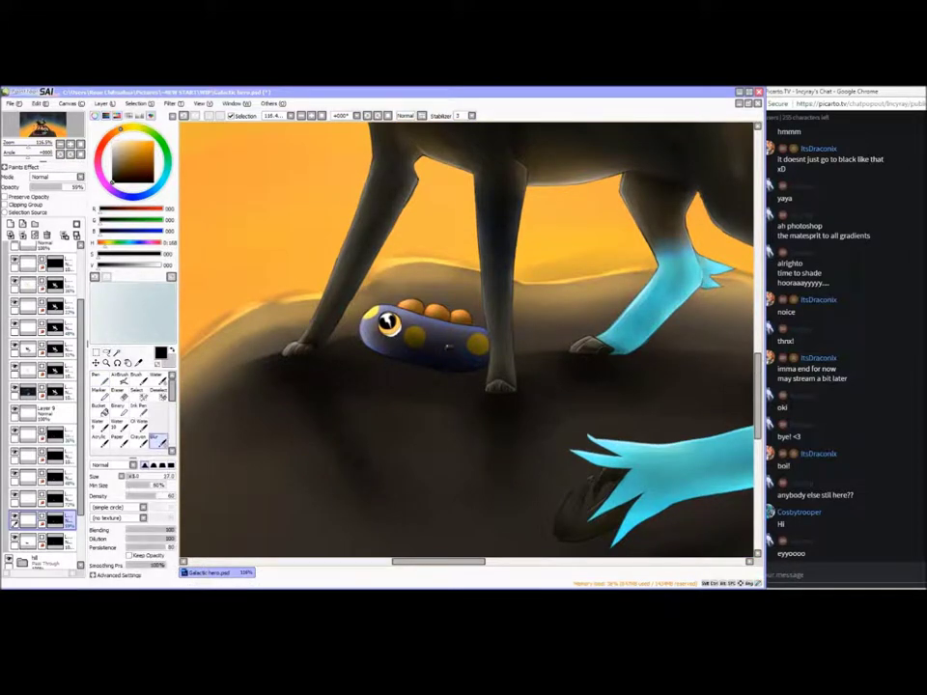
pyautogui.press('n')
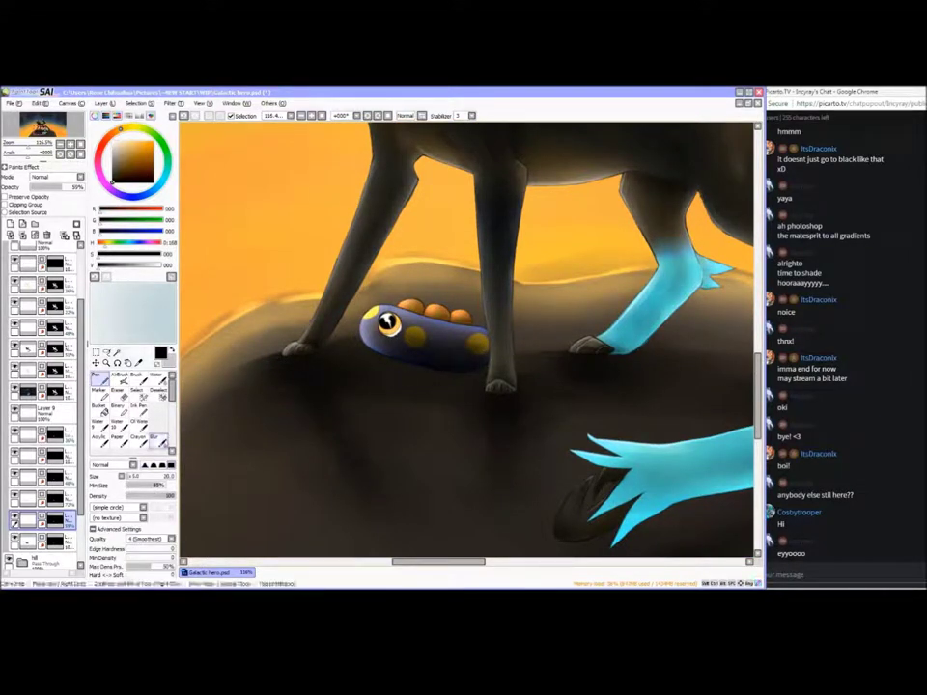
pyautogui.click(157, 440)
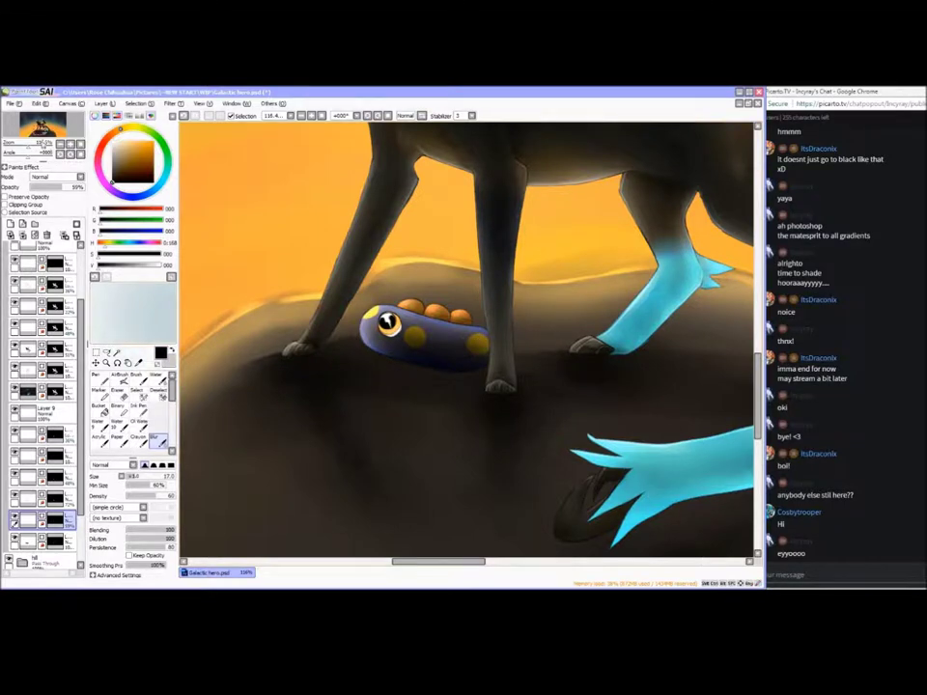
# Select the creature's whole shape from its base colour layer and add a new masked layer above its body shading layers
pyautogui.scroll(1, 466, 338)
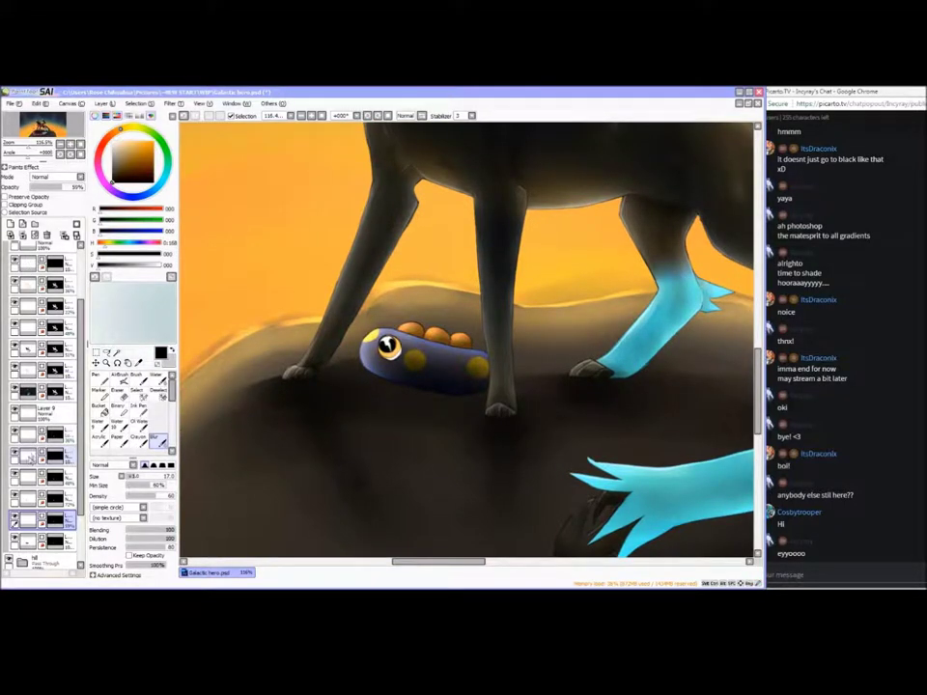
pyautogui.click(30, 458)
pyautogui.click(55, 542)
pyautogui.press('w')
pyautogui.click(420, 362)
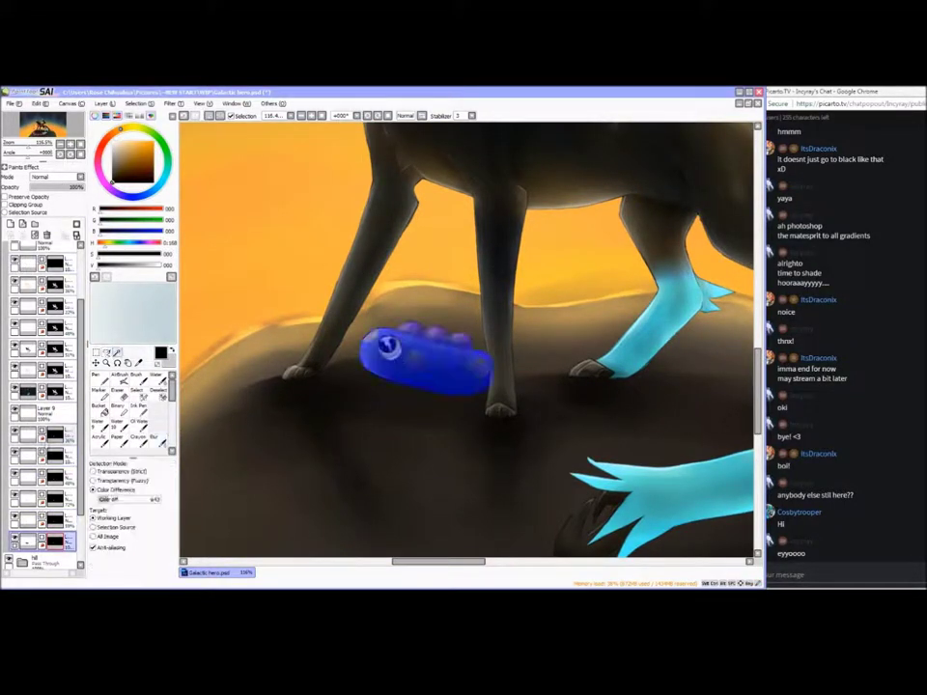
pyautogui.click(55, 477)
pyautogui.click(10, 224)
pyautogui.click(76, 224)
pyautogui.hotkey('ctrl', 'd')
# Set the new layer to Luminosity at 22% opacity and paint a thin white rim highlight around the creature's head end with the Pen
pyautogui.click(36, 147)
pyautogui.press('x')
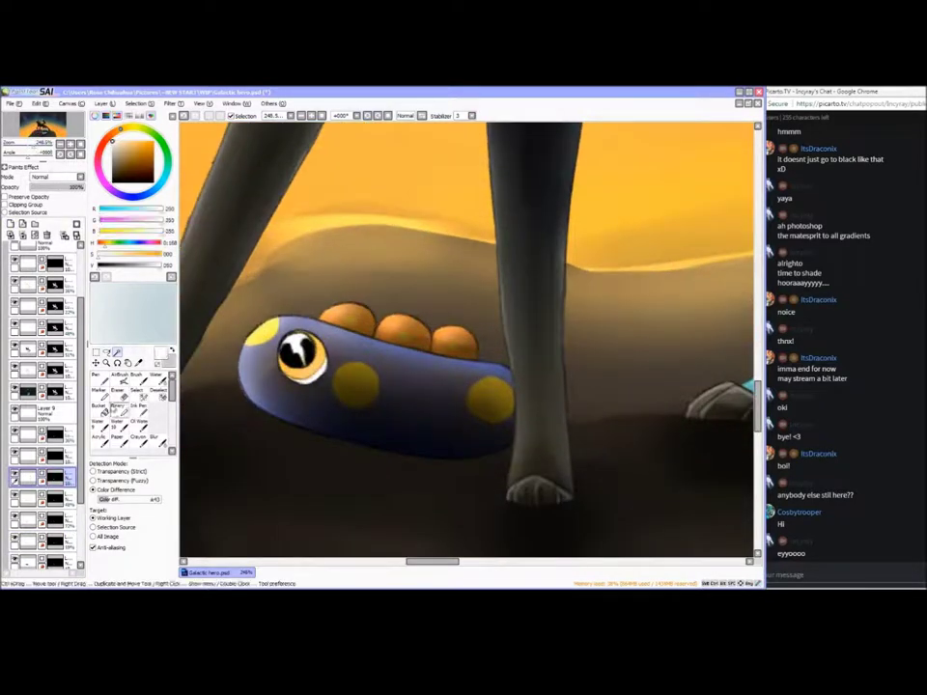
pyautogui.click(99, 378)
pyautogui.moveTo(240, 364); pyautogui.dragTo(253, 401)
pyautogui.hotkey('ctrl', 'z')
pyautogui.click(56, 177)
pyautogui.click(49, 218)
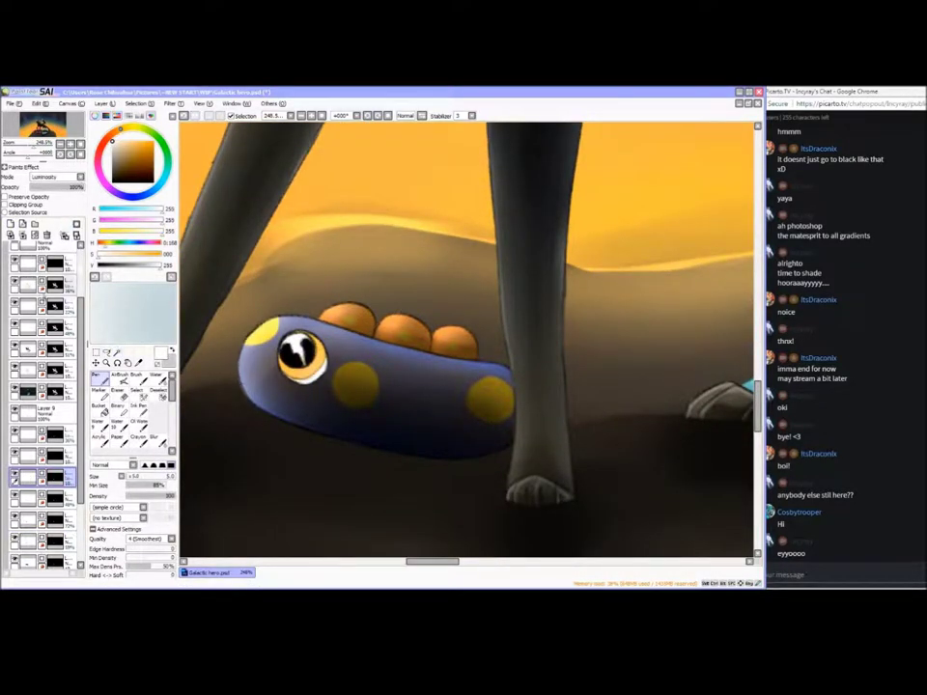
pyautogui.click(42, 187)
pyautogui.moveTo(43, 191); pyautogui.dragTo(43, 191)
pyautogui.moveTo(242, 383); pyautogui.dragTo(266, 326)
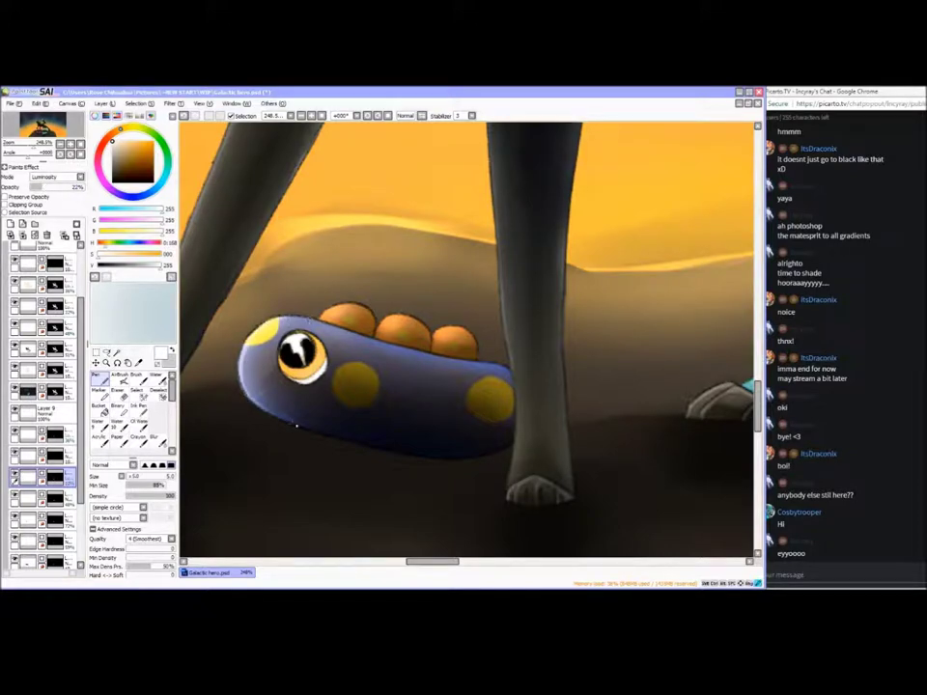
# Paint thin white highlights along the creature's back and the edges of the three orange bumps
pyautogui.click(38, 156)
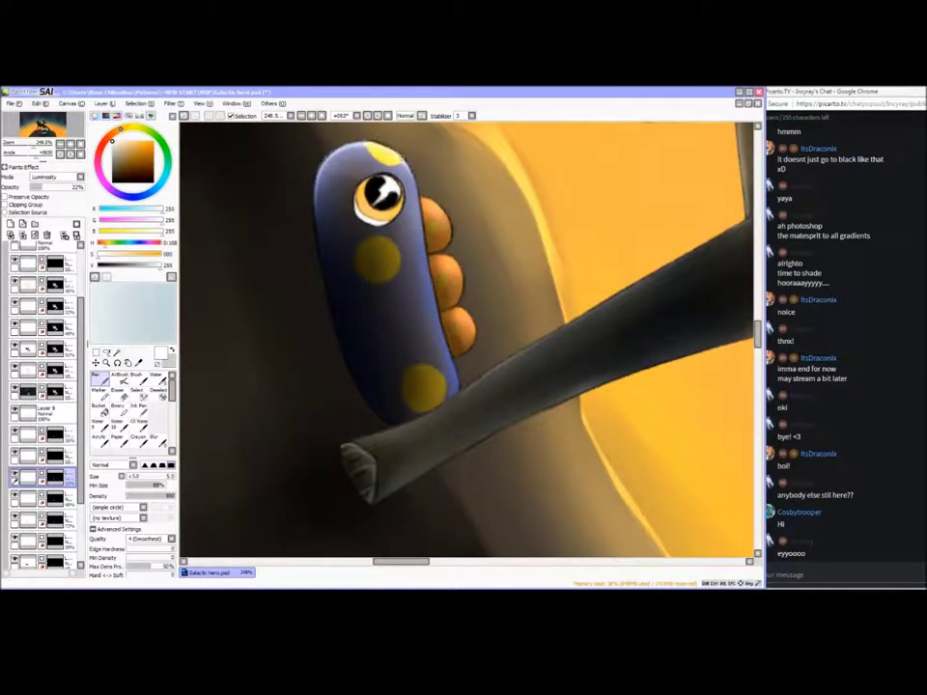
pyautogui.moveTo(426, 253); pyautogui.dragTo(451, 359)
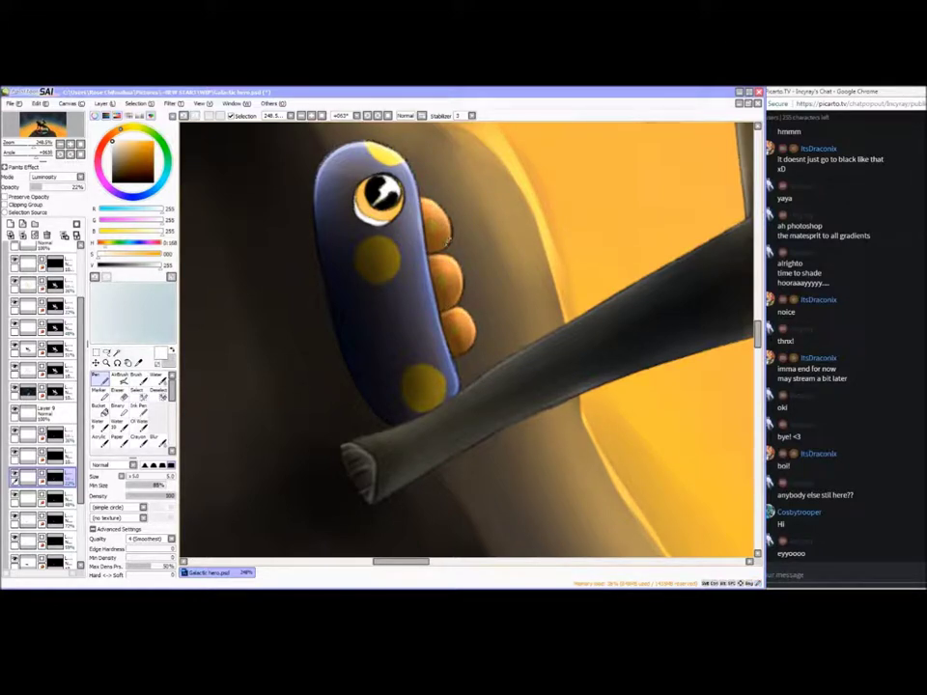
pyautogui.press('Home')
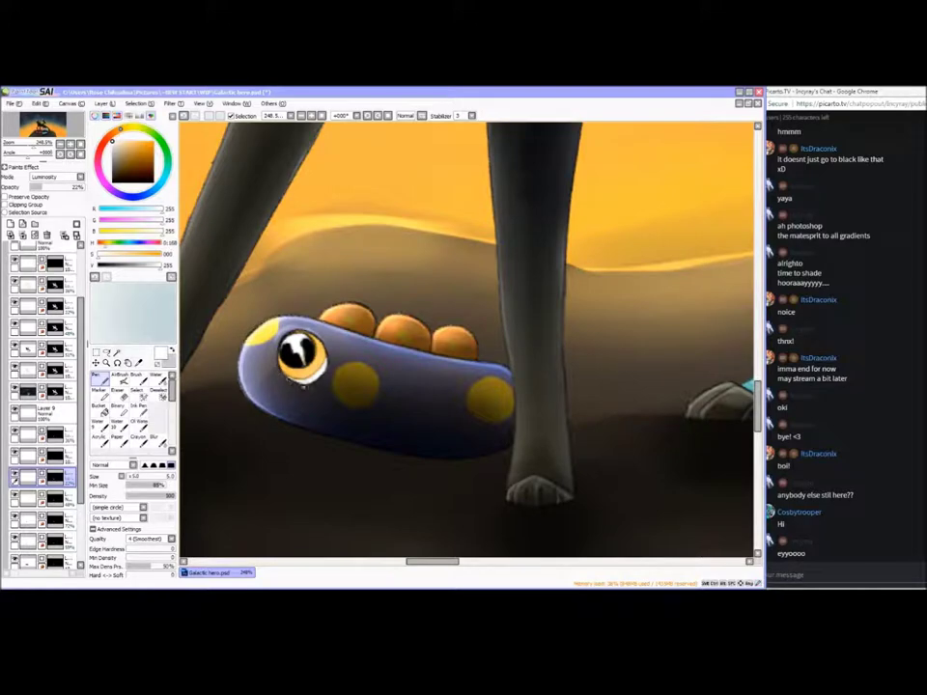
# Select the creature's eye with the Magic Wand and add a new masked layer for its shading
pyautogui.scroll(-4, 292, 388)
pyautogui.scroll(3, 252, 357)
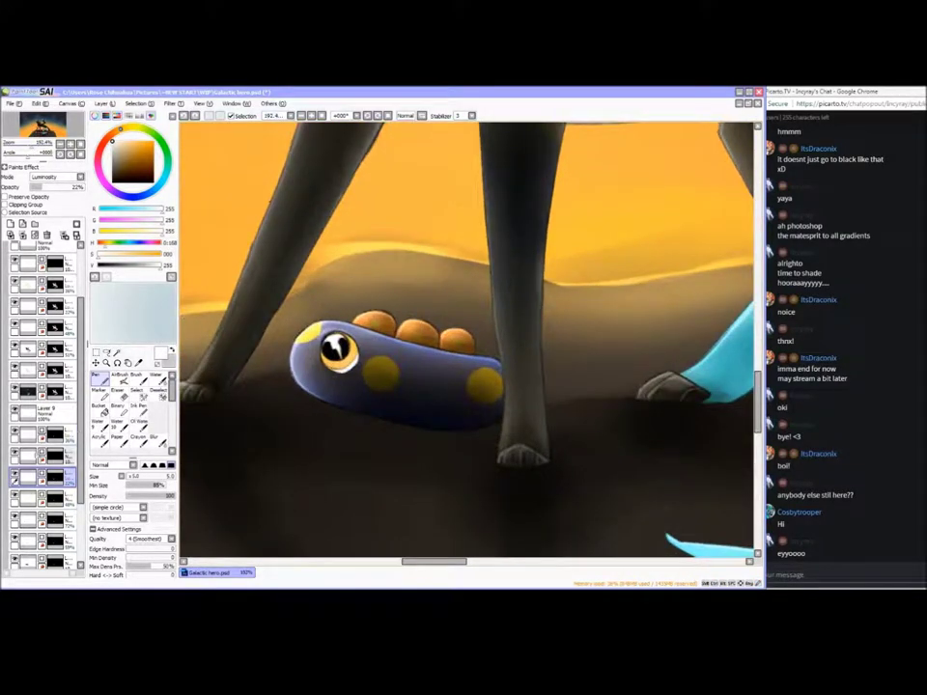
pyautogui.click(56, 456)
pyautogui.click(117, 352)
pyautogui.click(340, 353)
pyautogui.click(77, 223)
pyautogui.click(100, 379)
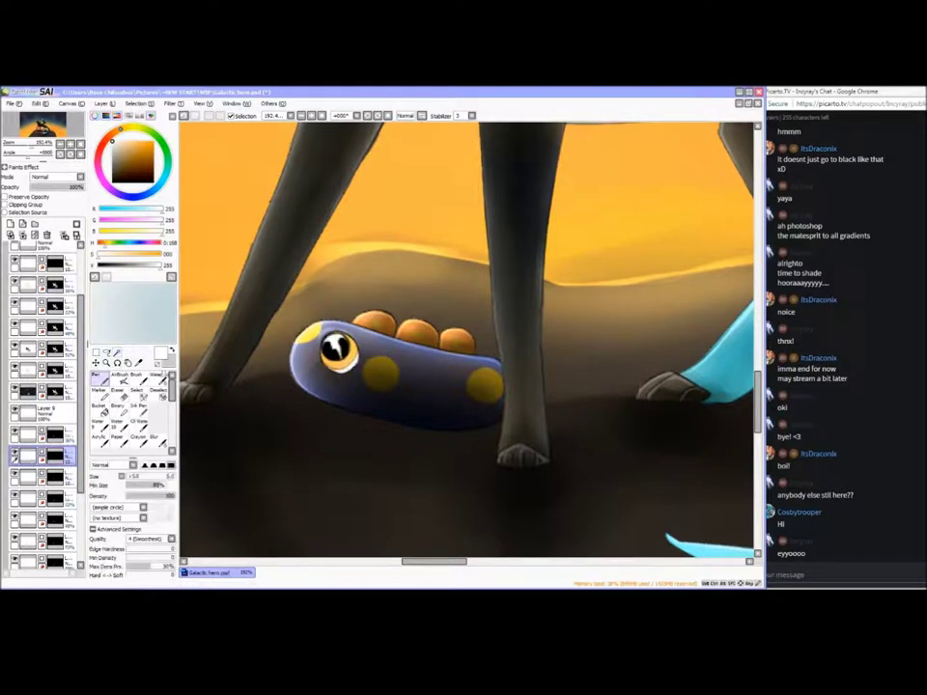
# Shade the lower part of the eye in black with a larger Pen and soften it with the Blur brush
pyautogui.click(112, 181)
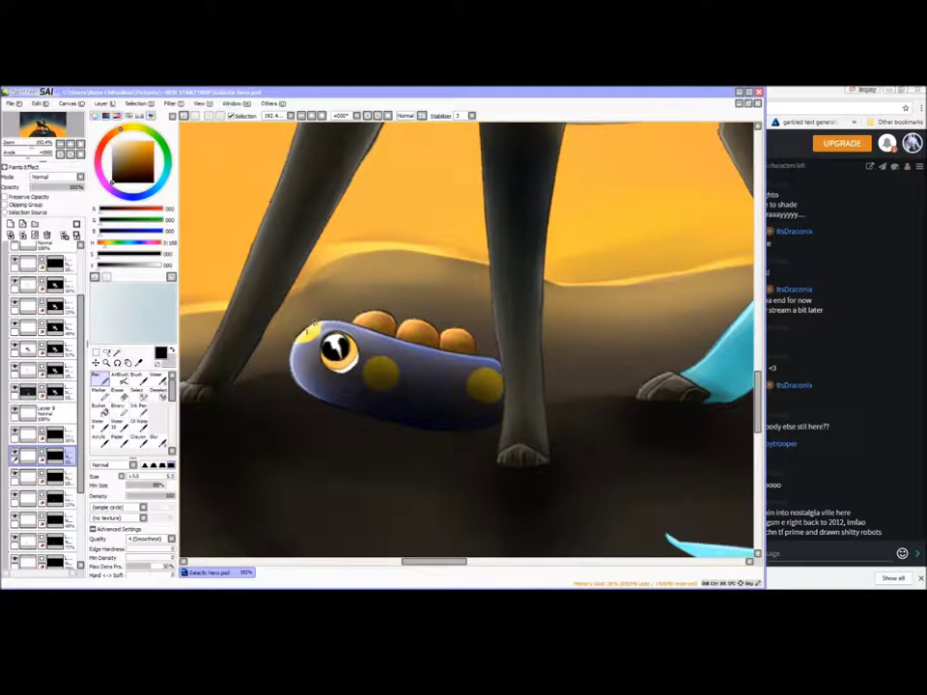
pyautogui.moveTo(142, 476); pyautogui.dragTo(134, 476)
pyautogui.moveTo(324, 357)
pyautogui.mouseDown()
pyautogui.moveTo(344, 370)
pyautogui.moveTo(356, 355)
pyautogui.mouseUp()
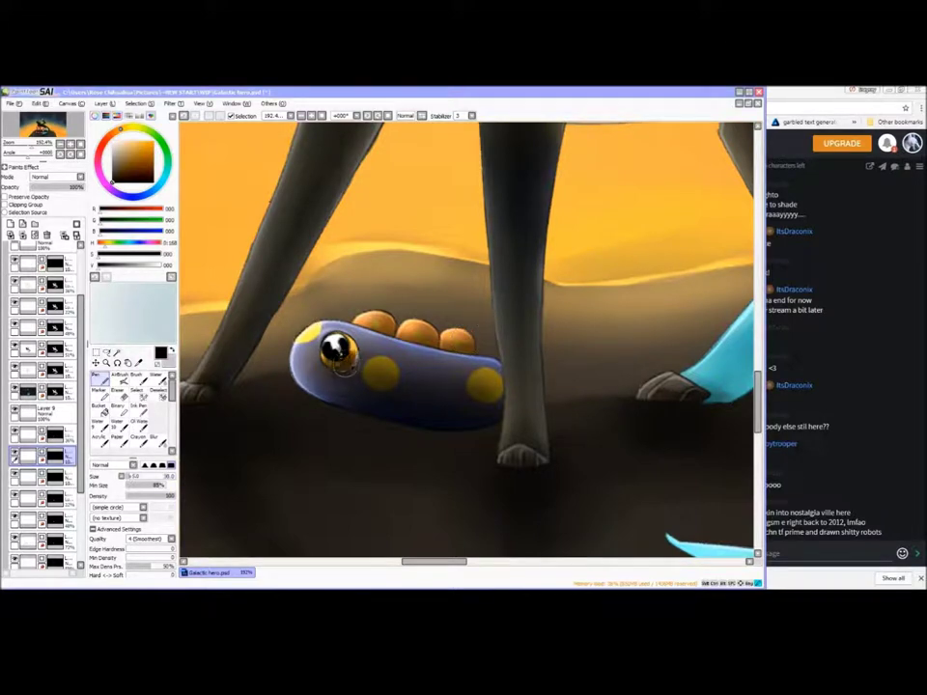
pyautogui.click(157, 440)
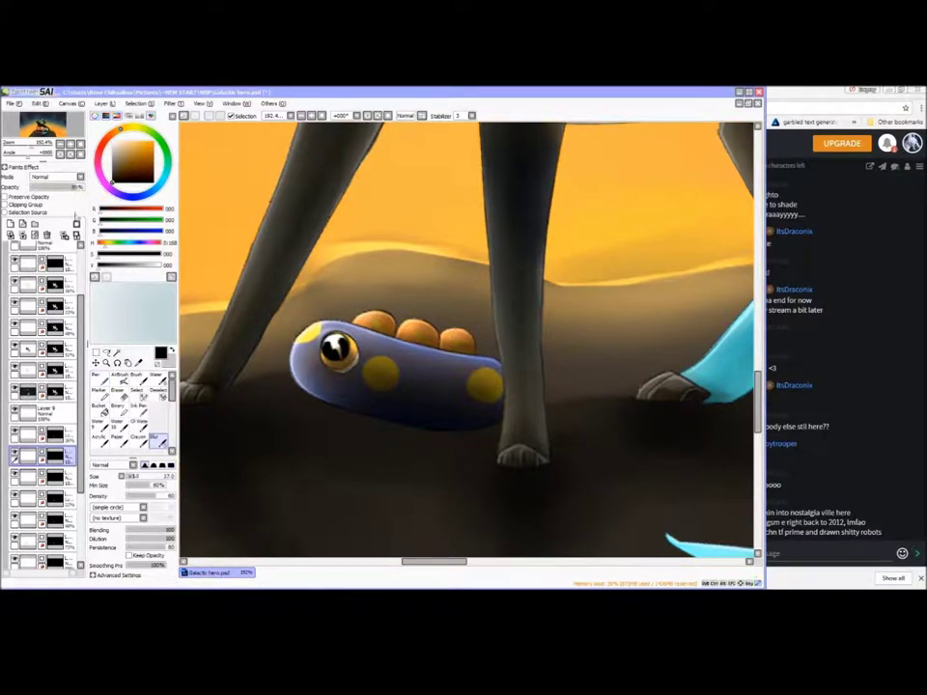
# Add another masked layer for the eye and paint black along its lower rim with the Pen at size 12
pyautogui.click(117, 351)
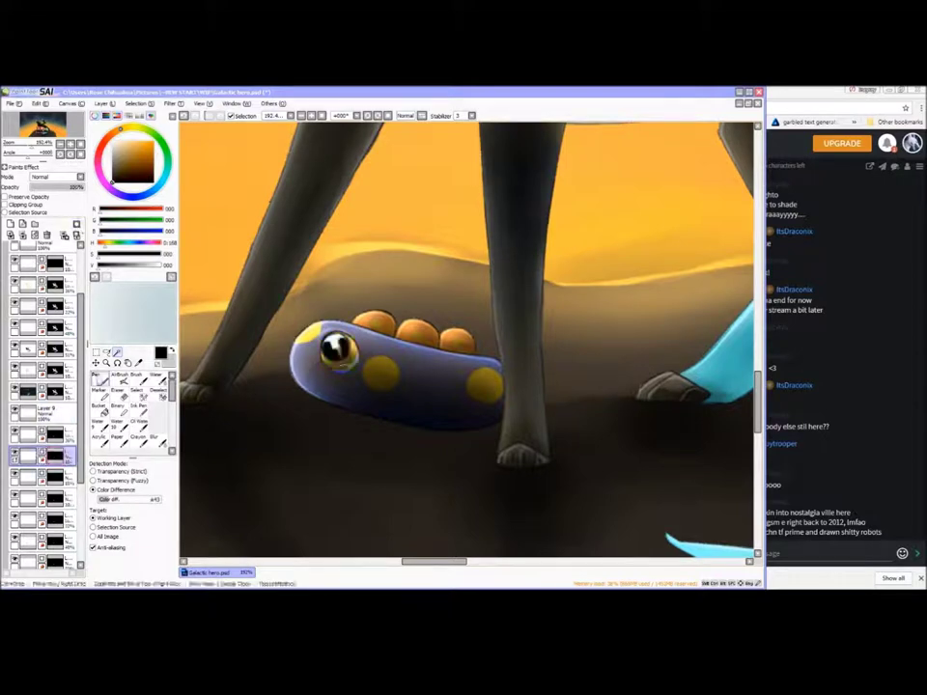
pyautogui.click(96, 379)
pyautogui.moveTo(144, 477); pyautogui.dragTo(135, 477)
pyautogui.click(32, 456)
pyautogui.moveTo(330, 367)
pyautogui.mouseDown()
pyautogui.moveTo(349, 373)
pyautogui.moveTo(340, 370)
pyautogui.moveTo(353, 360)
pyautogui.mouseUp()
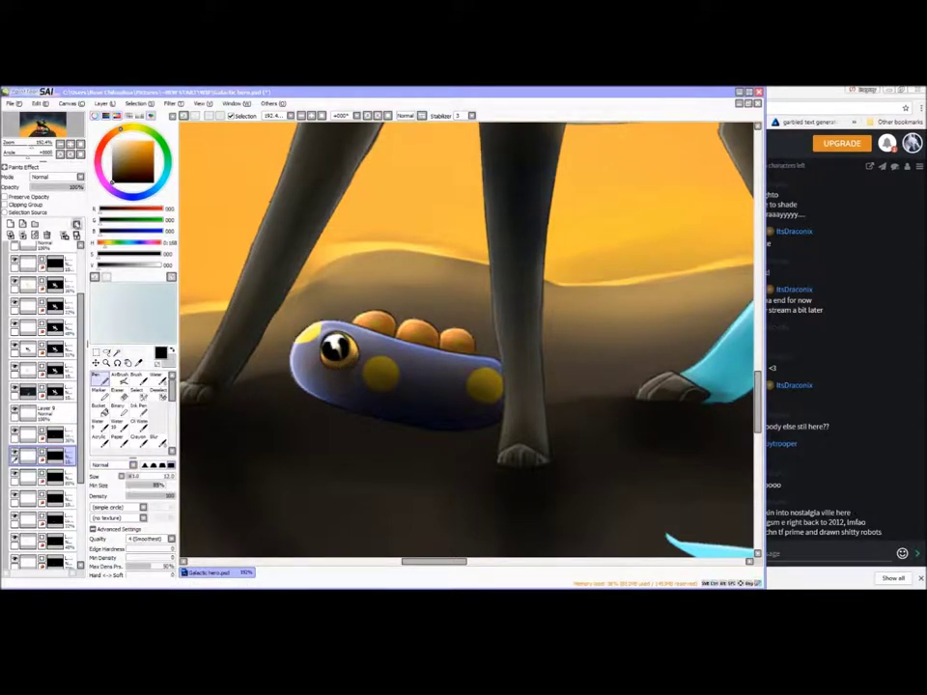
# Try the Shade blending mode on the eye layer, return it to Normal at full opacity and erase the black strokes
pyautogui.click(72, 179)
pyautogui.click(61, 224)
pyautogui.moveTo(61, 188)
pyautogui.mouseDown()
pyautogui.moveTo(35, 189)
pyautogui.moveTo(74, 190)
pyautogui.mouseUp()
pyautogui.scroll(4, 72, 180)
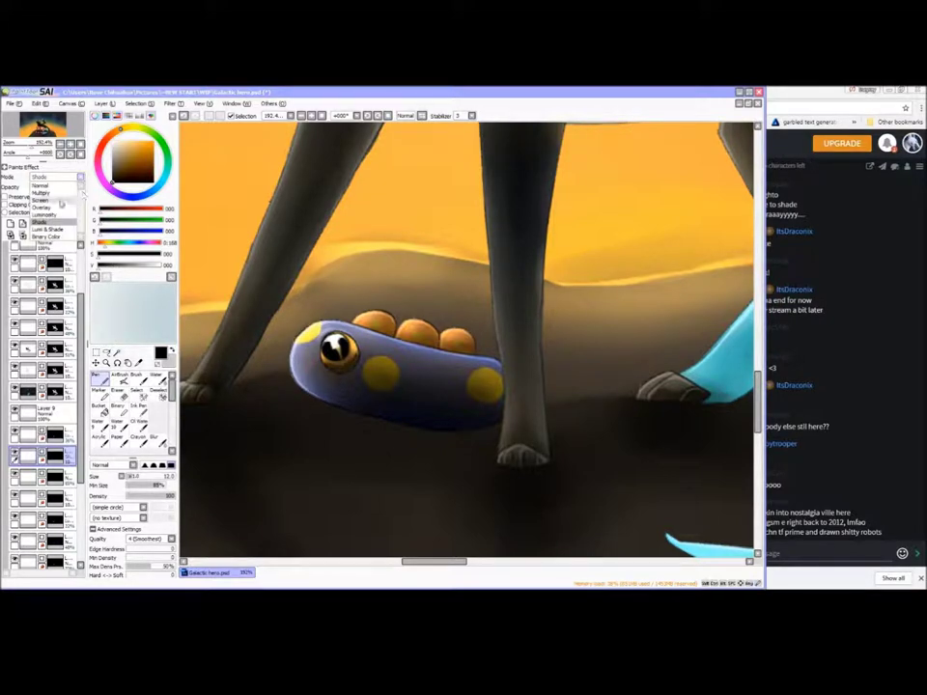
pyautogui.click(80, 178)
pyautogui.click(48, 186)
pyautogui.moveTo(48, 187); pyautogui.dragTo(84, 188)
pyautogui.click(119, 394)
pyautogui.moveTo(320, 383); pyautogui.dragTo(385, 411)
# Paint a white highlight on the lower part of the eye, blur it and set the layer to 41% opacity
pyautogui.click(112, 142)
pyautogui.click(101, 378)
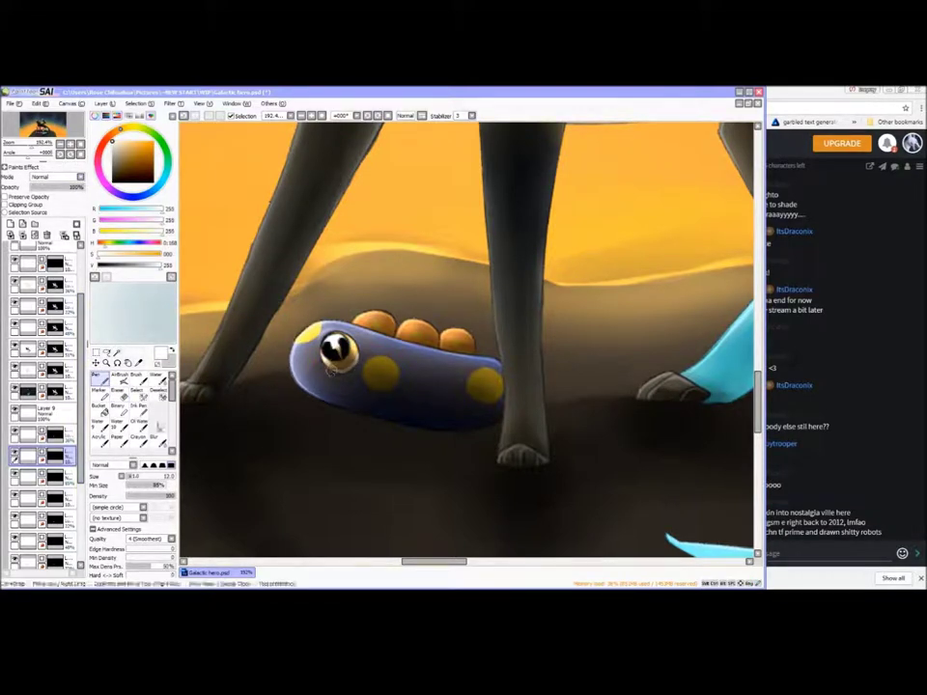
pyautogui.click(156, 440)
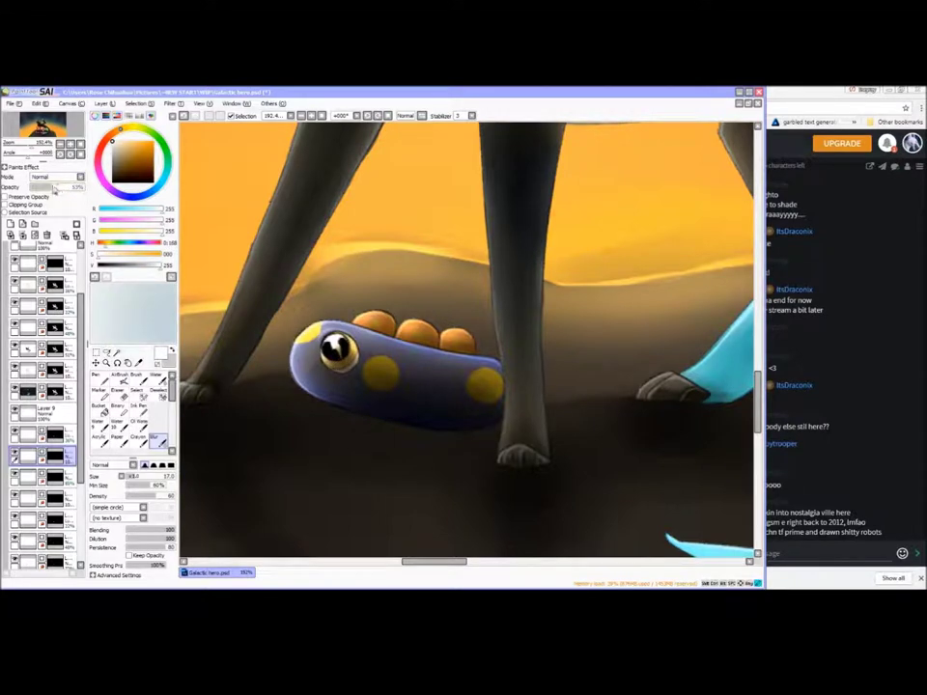
# Add a masked Luminosity layer at 22% opacity for the eye and draw a fine white rim highlight with the Pen
pyautogui.click(117, 353)
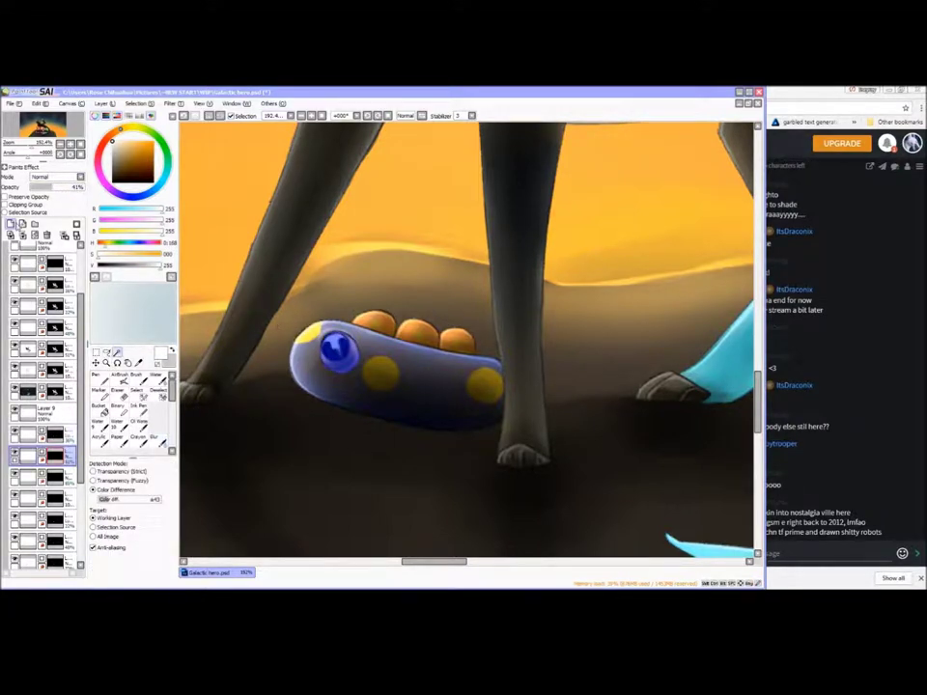
pyautogui.press('n')
pyautogui.click(66, 177)
pyautogui.click(54, 218)
pyautogui.click(44, 187)
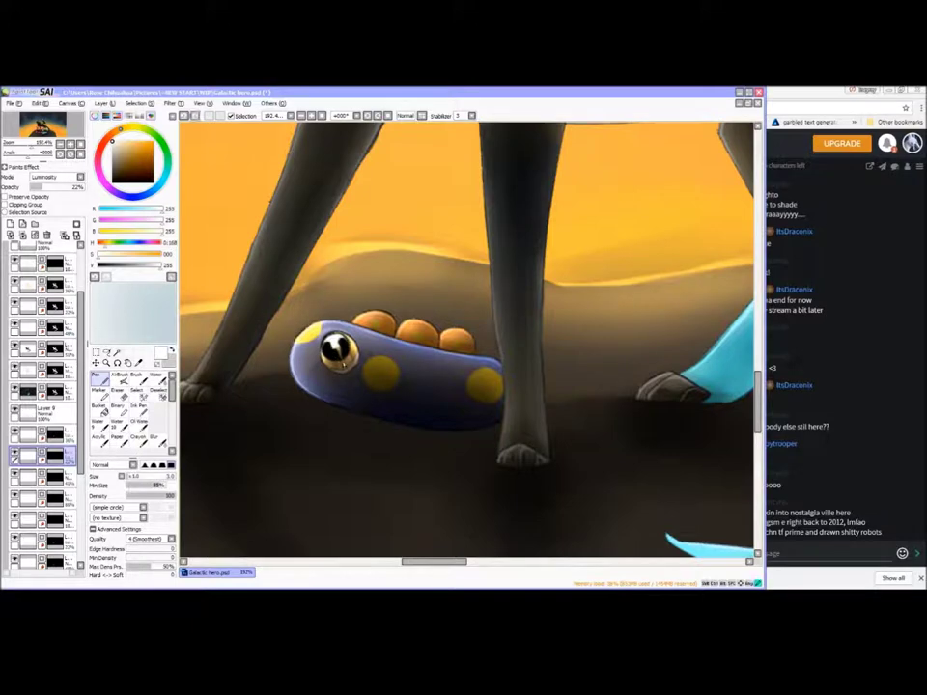
# Collapse the characters folder, make the grass folder visible and save the painting
pyautogui.moveTo(30, 147); pyautogui.dragTo(20, 150)
pyautogui.moveTo(81, 333); pyautogui.dragTo(81, 290)
pyautogui.click(22, 295)
pyautogui.click(9, 271)
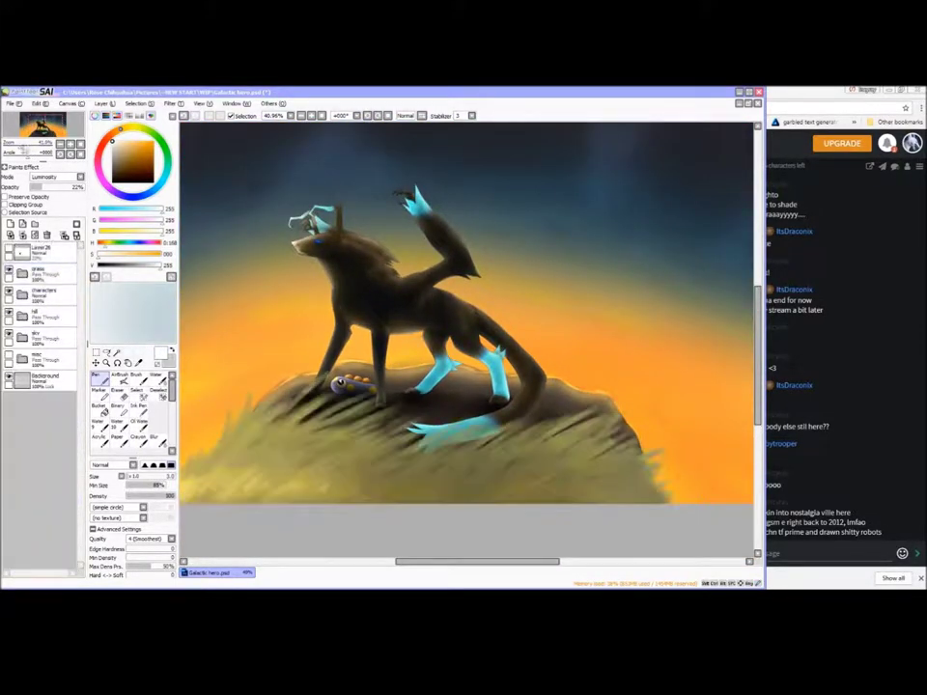
pyautogui.moveTo(24, 147); pyautogui.dragTo(22, 150)
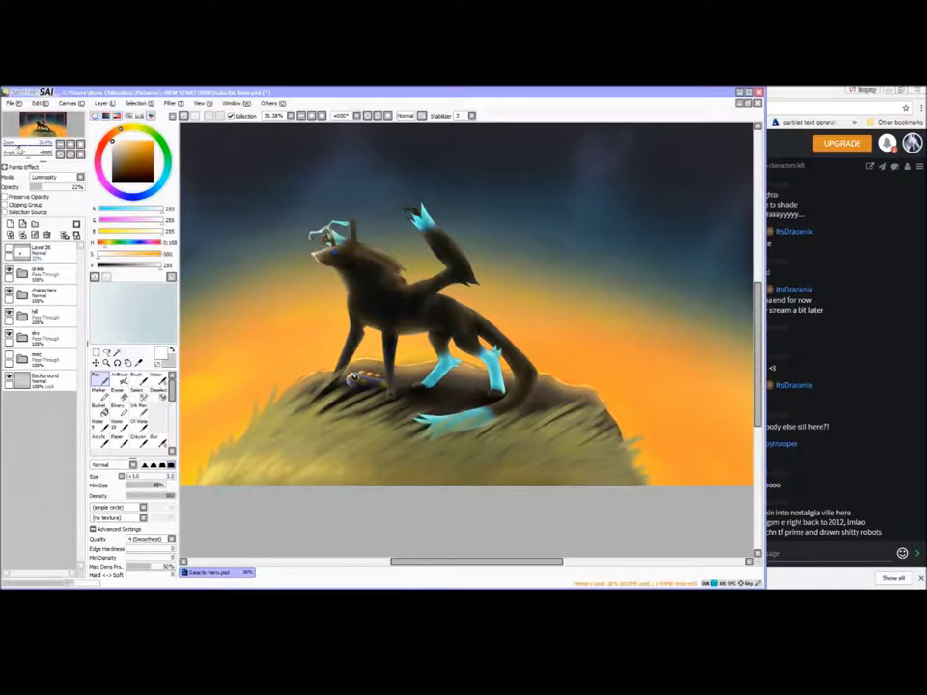
pyautogui.moveTo(22, 151); pyautogui.dragTo(18, 151)
pyautogui.hotkey('ctrl', 's')
# Open the hill folder and paint a black shadow on Layer16 beneath the small creature with a large Pen
pyautogui.click(22, 315)
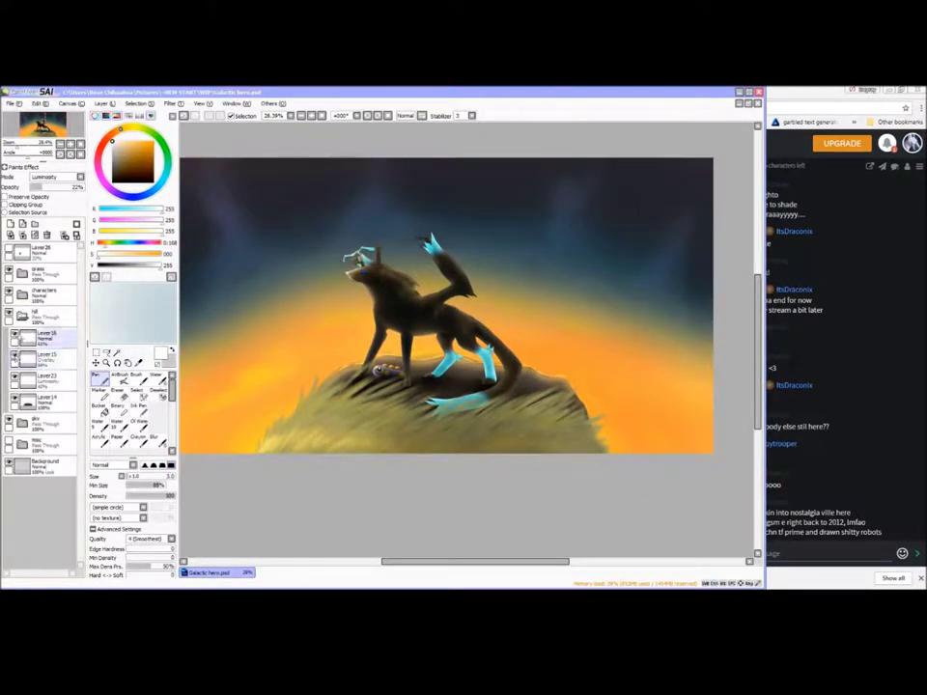
pyautogui.click(42, 342)
pyautogui.click(113, 183)
pyautogui.moveTo(157, 477); pyautogui.dragTo(165, 484)
pyautogui.moveTo(379, 385); pyautogui.dragTo(406, 383)
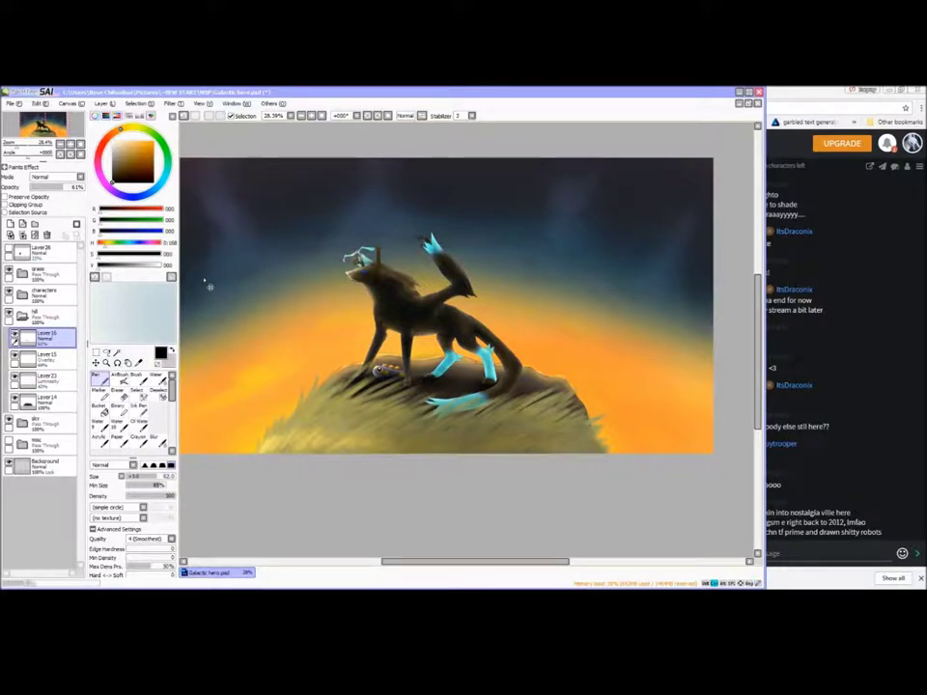
# Show Layer26 with the signature, move it across the hill and lower its opacity to 7%
pyautogui.click(9, 249)
pyautogui.click(44, 252)
pyautogui.click(96, 363)
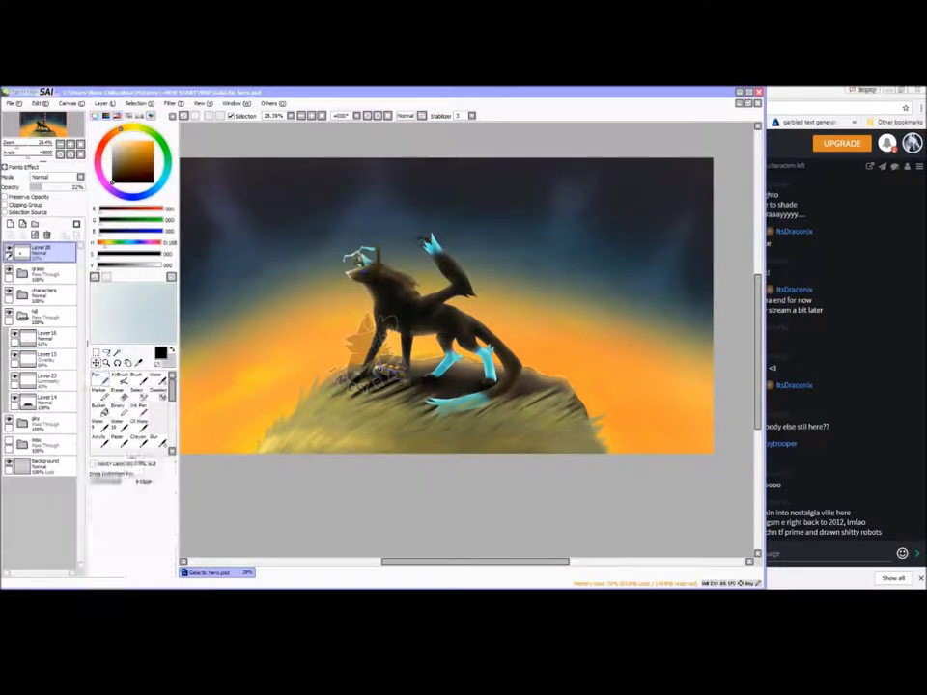
pyautogui.moveTo(197, 210); pyautogui.dragTo(243, 230)
pyautogui.click(36, 104)
pyautogui.click(55, 251)
pyautogui.moveTo(37, 188); pyautogui.dragTo(33, 189)
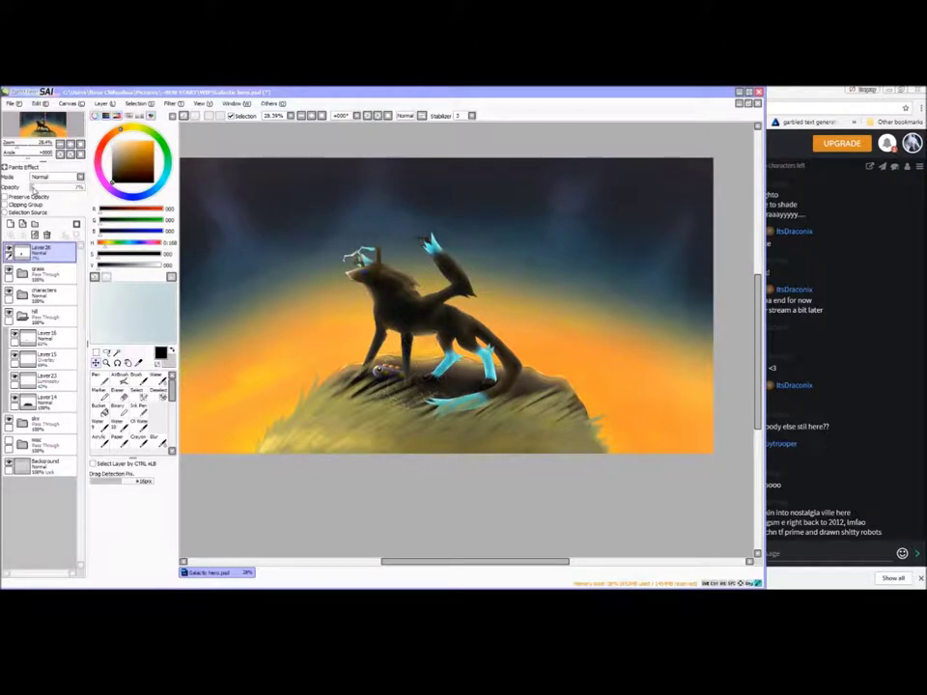